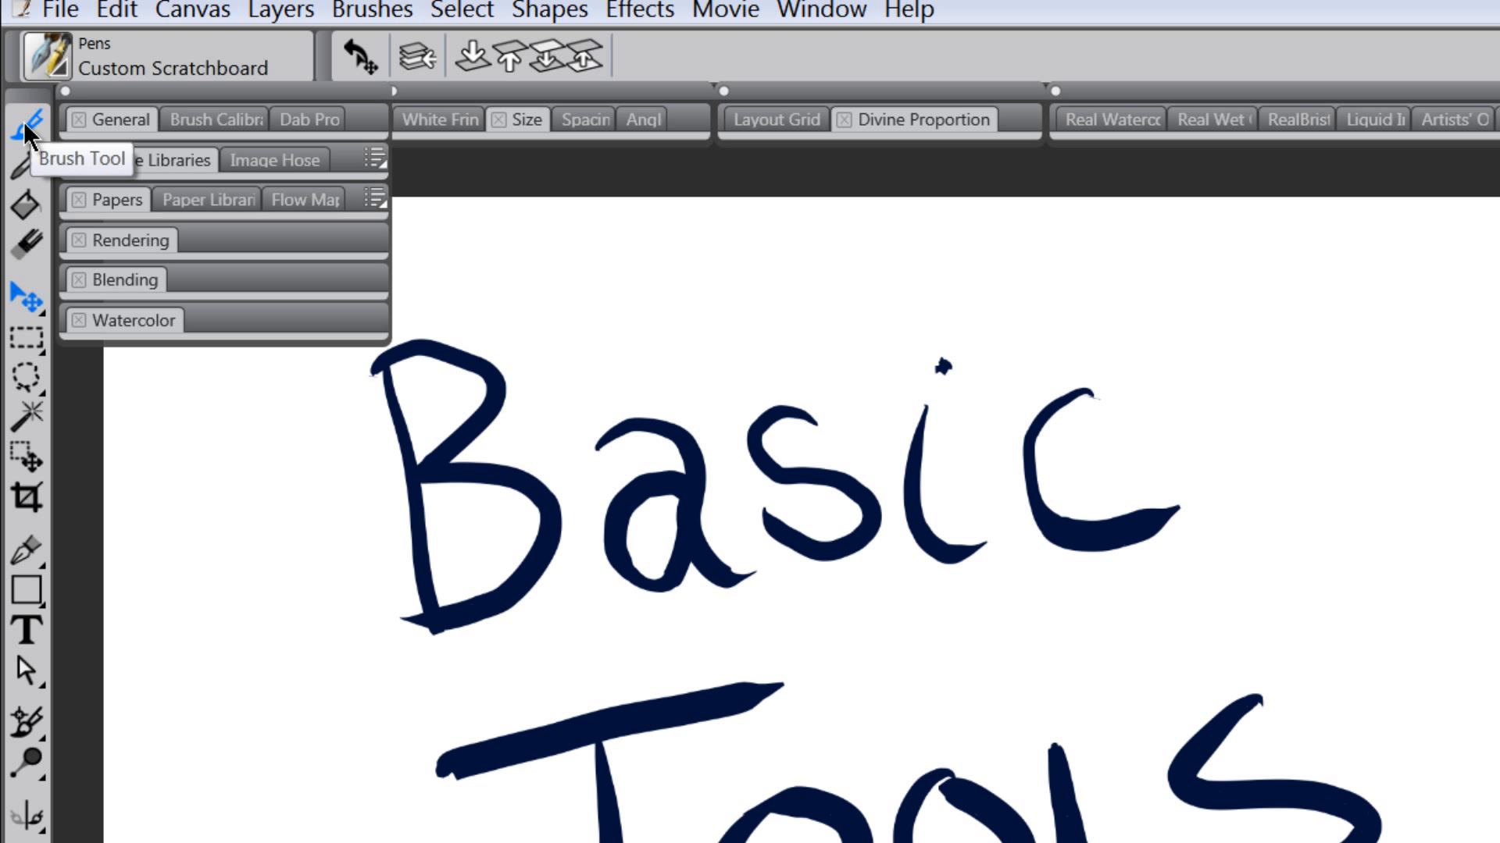
# - Activate the Brush tool and view the available Pens variants in the brush library, keeping Custom Scratchboard
pyautogui.click(28, 129)
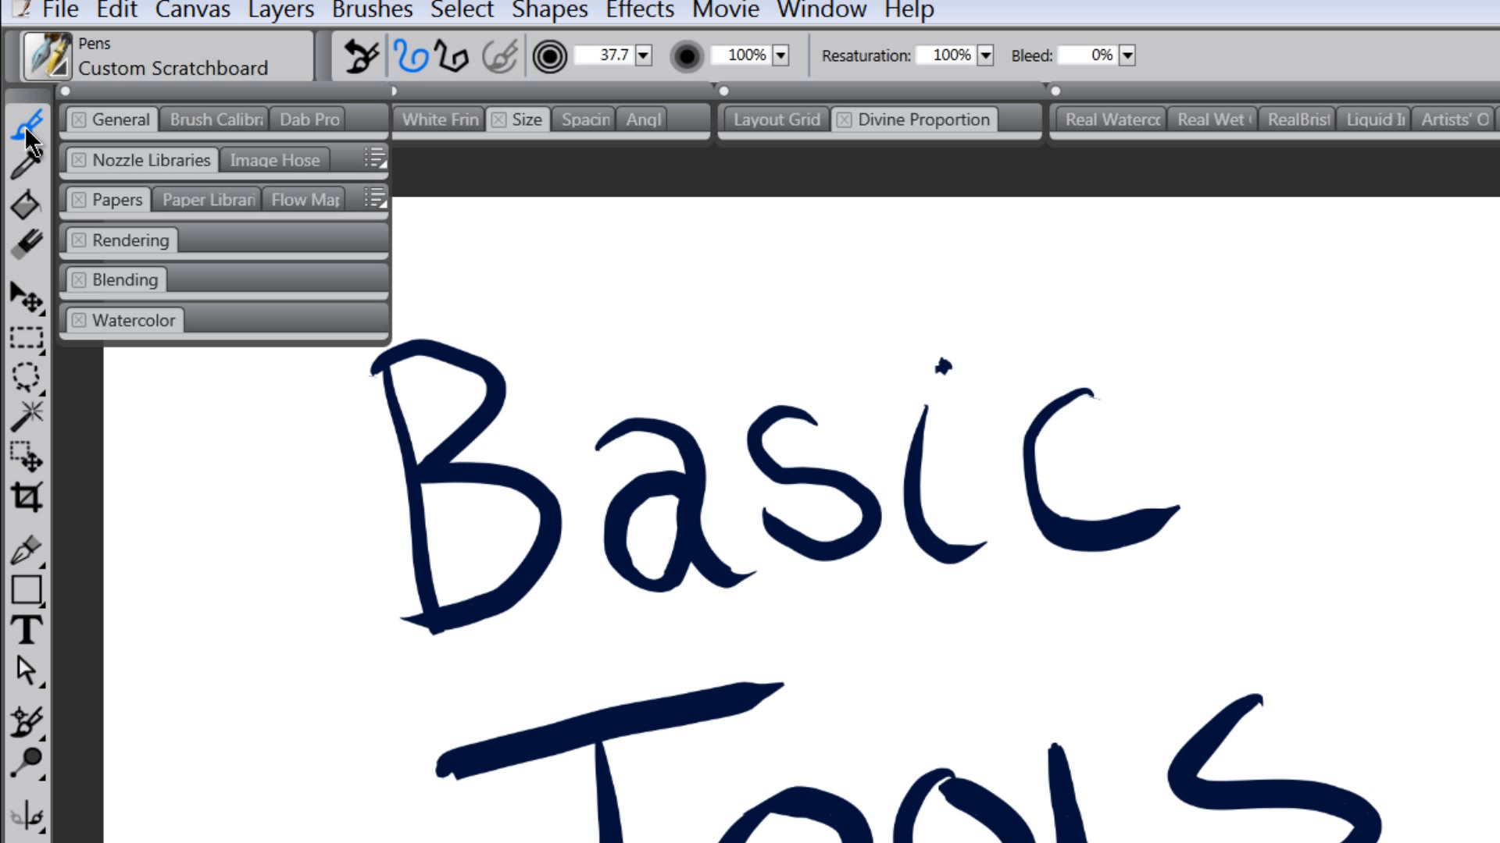
pyautogui.click(49, 57)
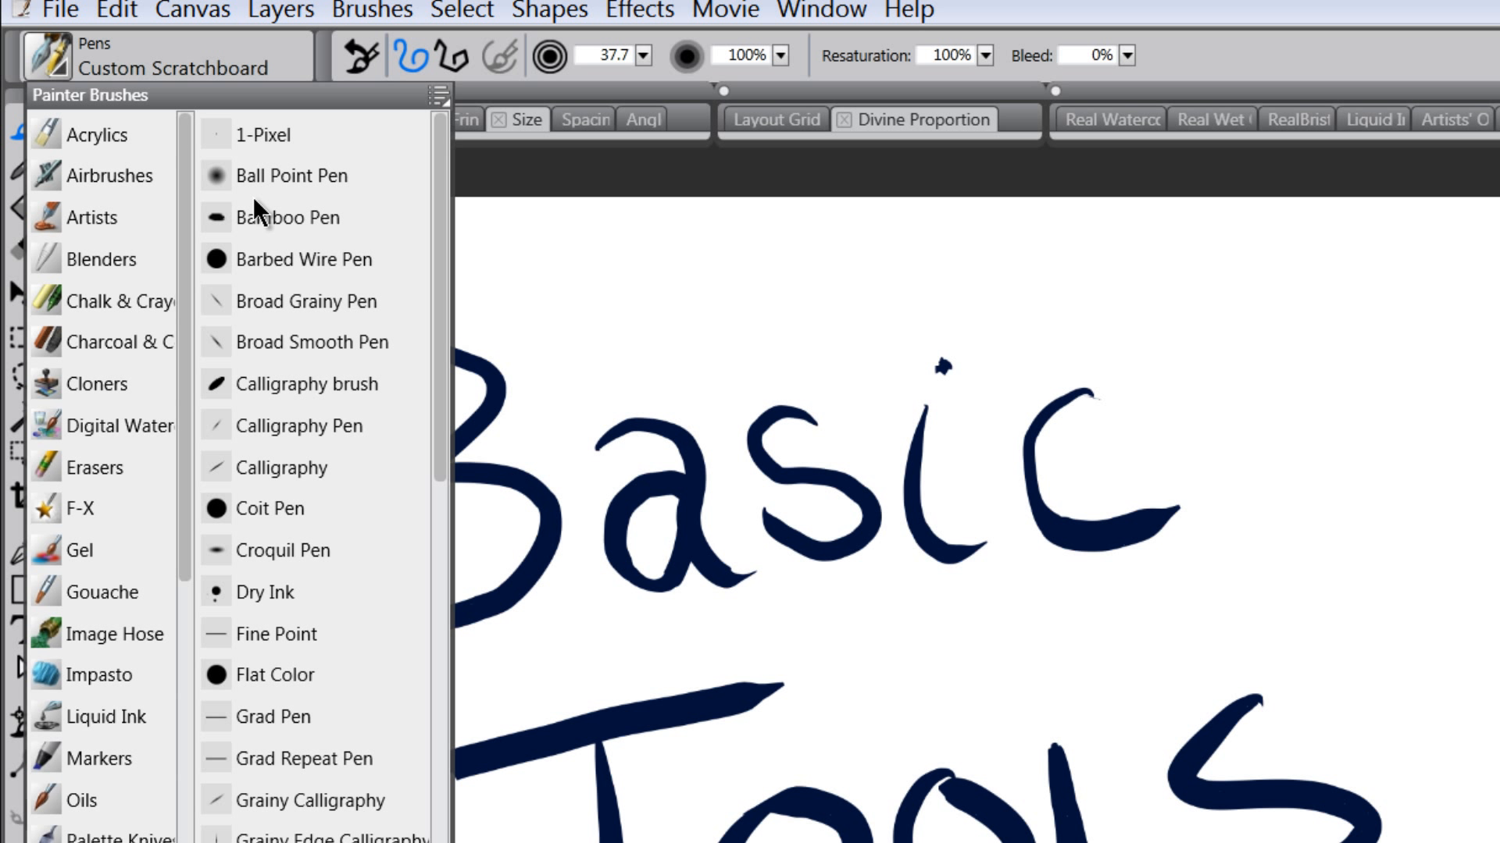
pyautogui.click(324, 26)
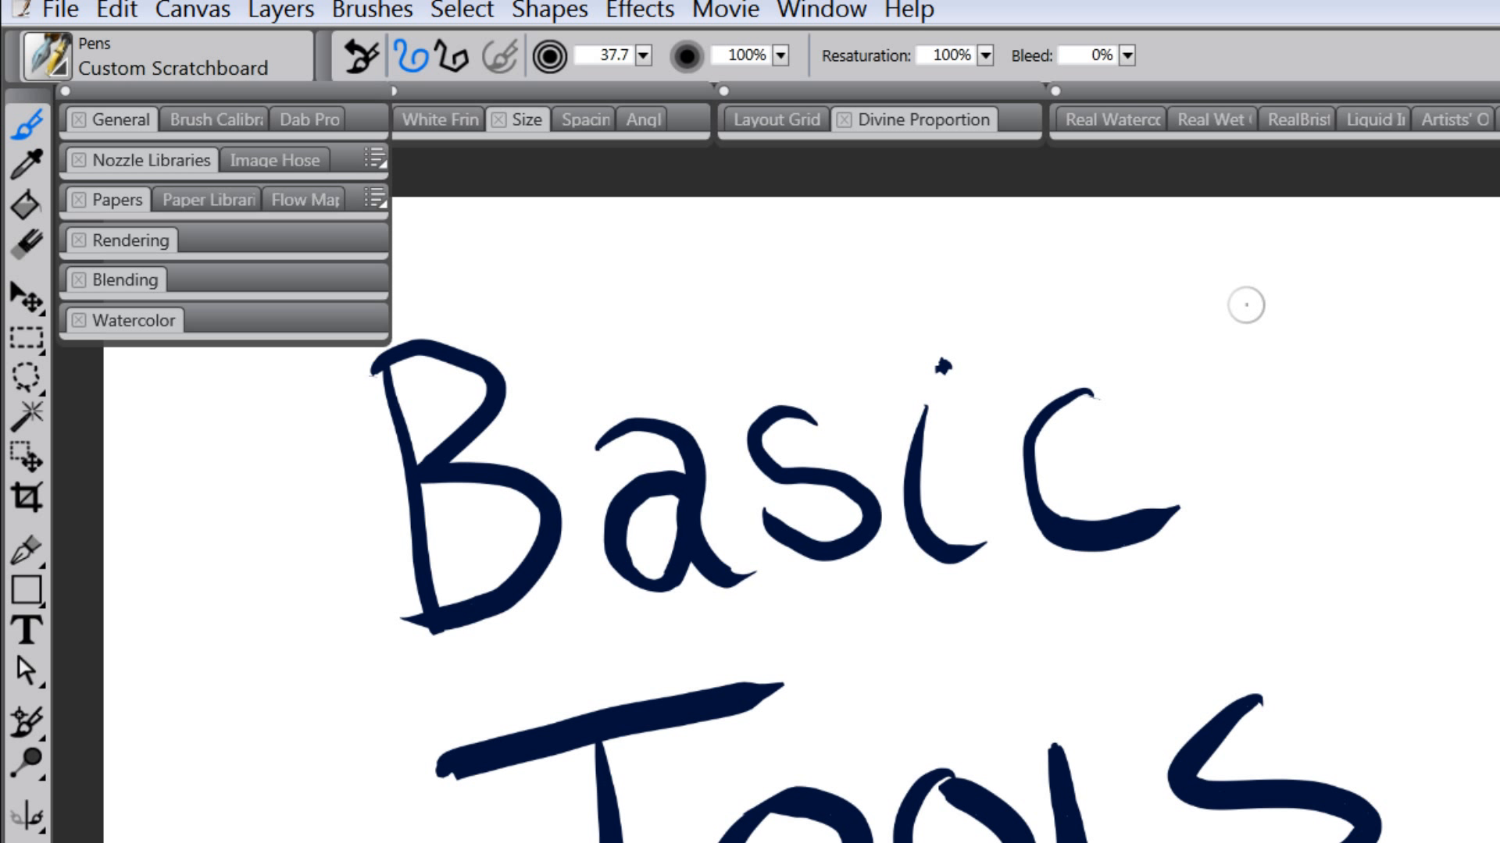
# - Paint five thin vertical red test strokes beside the word Basic and undo them all
pyautogui.moveTo(1244, 285); pyautogui.dragTo(1255, 551)
pyautogui.moveTo(1306, 256); pyautogui.dragTo(1328, 606)
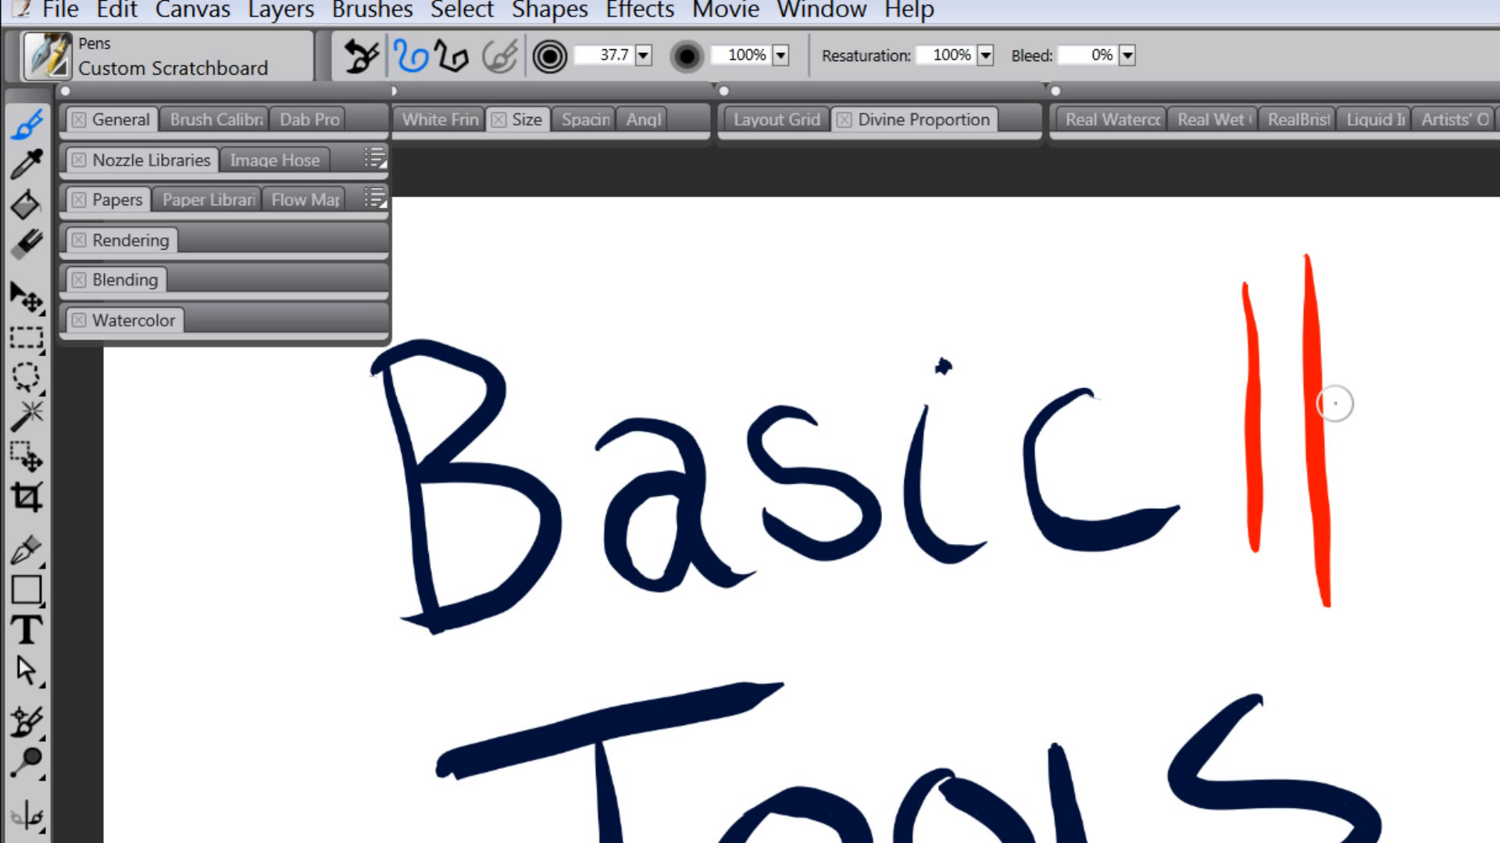
pyautogui.moveTo(1357, 267)
pyautogui.mouseDown()
pyautogui.moveTo(1390, 580)
pyautogui.moveTo(1433, 472)
pyautogui.moveTo(1449, 578)
pyautogui.mouseUp()
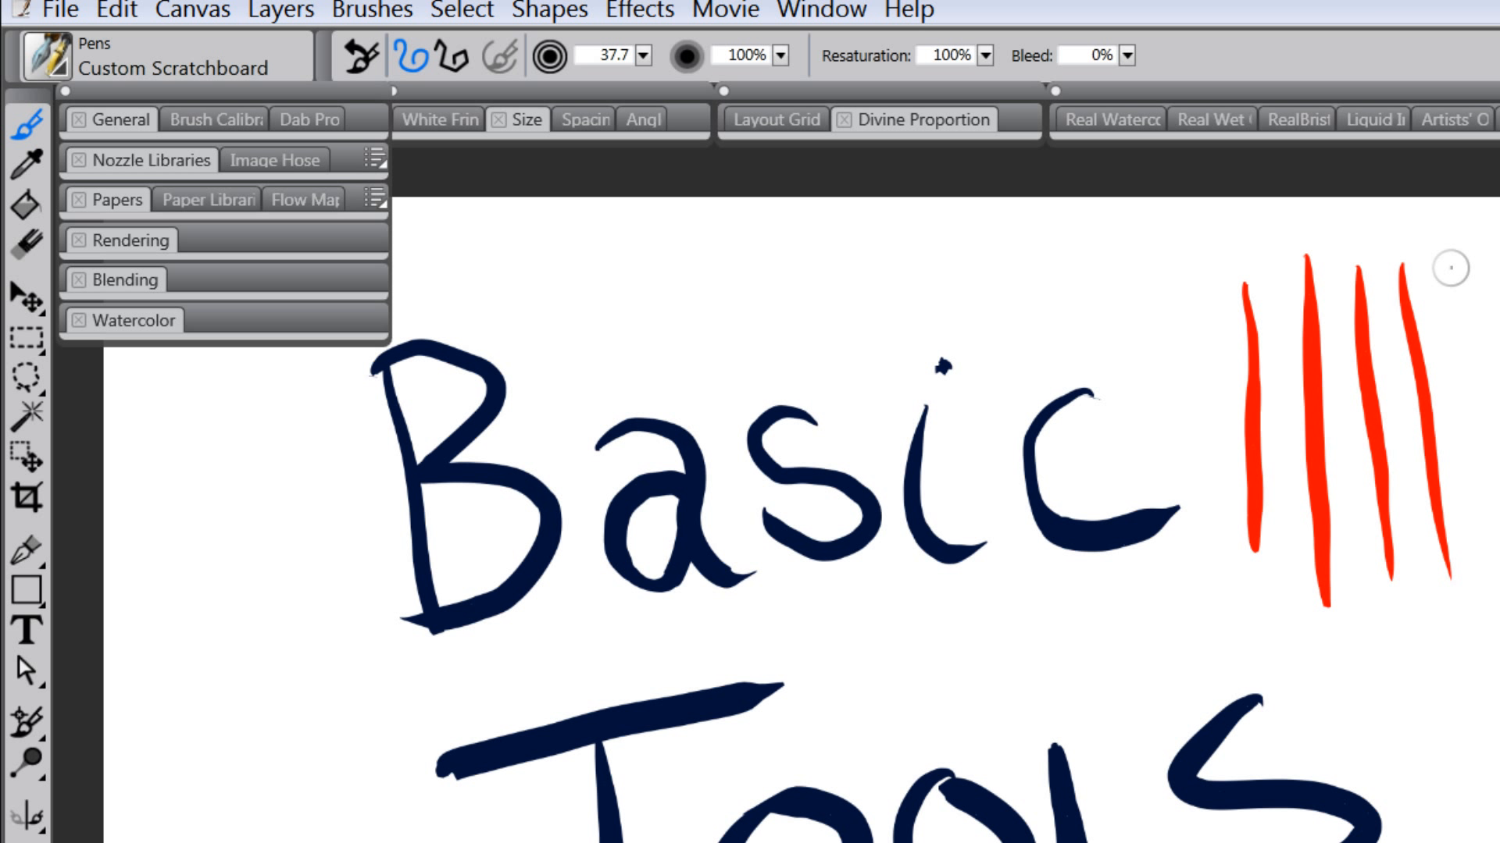
pyautogui.moveTo(1453, 268); pyautogui.dragTo(1488, 508)
pyautogui.hotkey('ctrl', 'z')
pyautogui.hotkey('ctrl', 'z')
pyautogui.hotkey('ctrl', 'z')
pyautogui.hotkey('ctrl', 'z')
pyautogui.hotkey('ctrl', 'z')
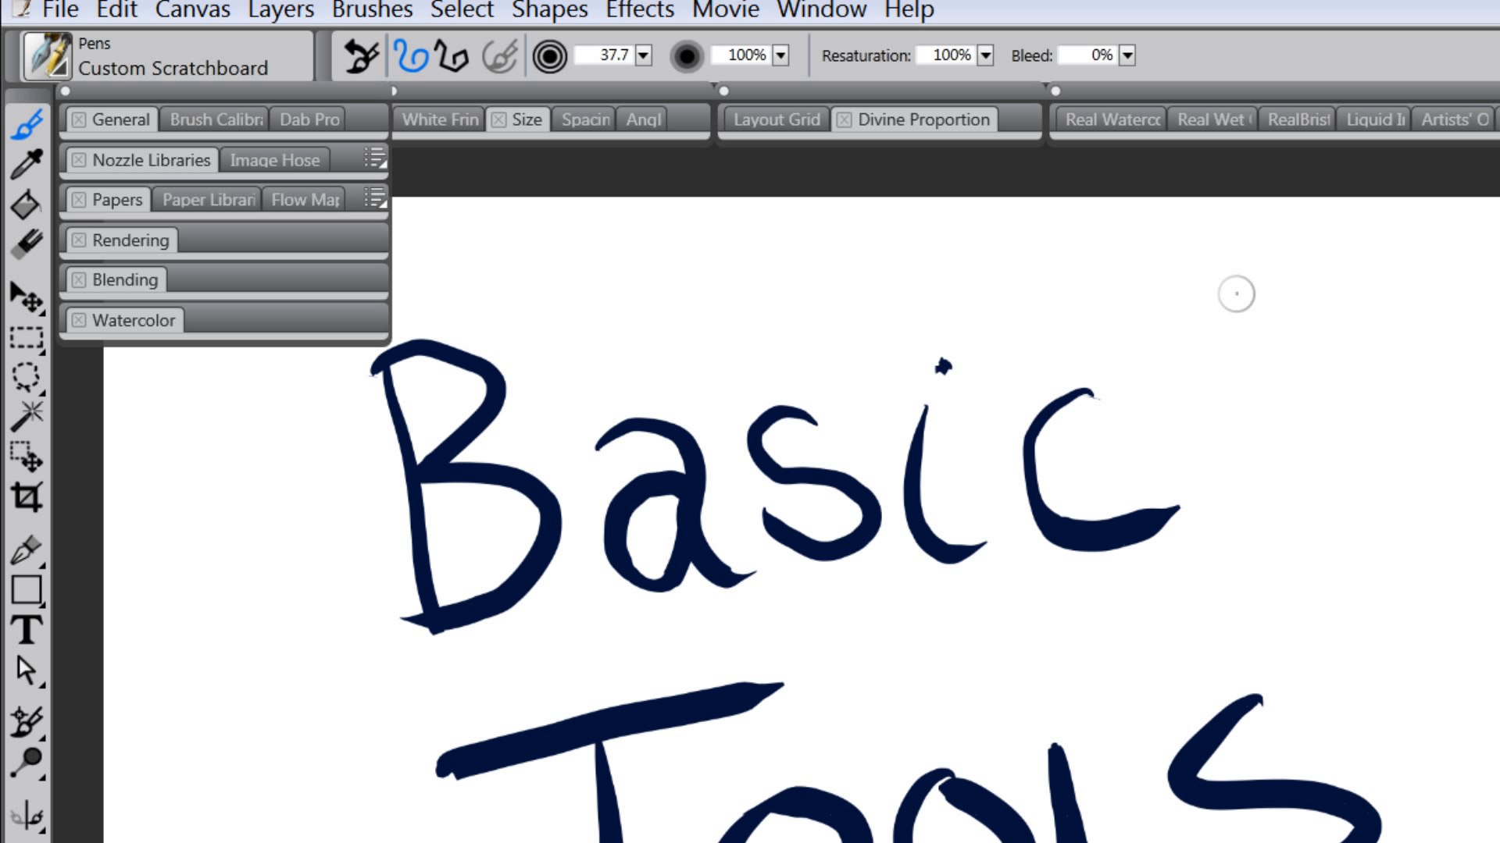
# - Try one thick and several thin red vertical strokes with varying pressure beside Basic, and undo them
pyautogui.moveTo(1235, 295); pyautogui.dragTo(1273, 644)
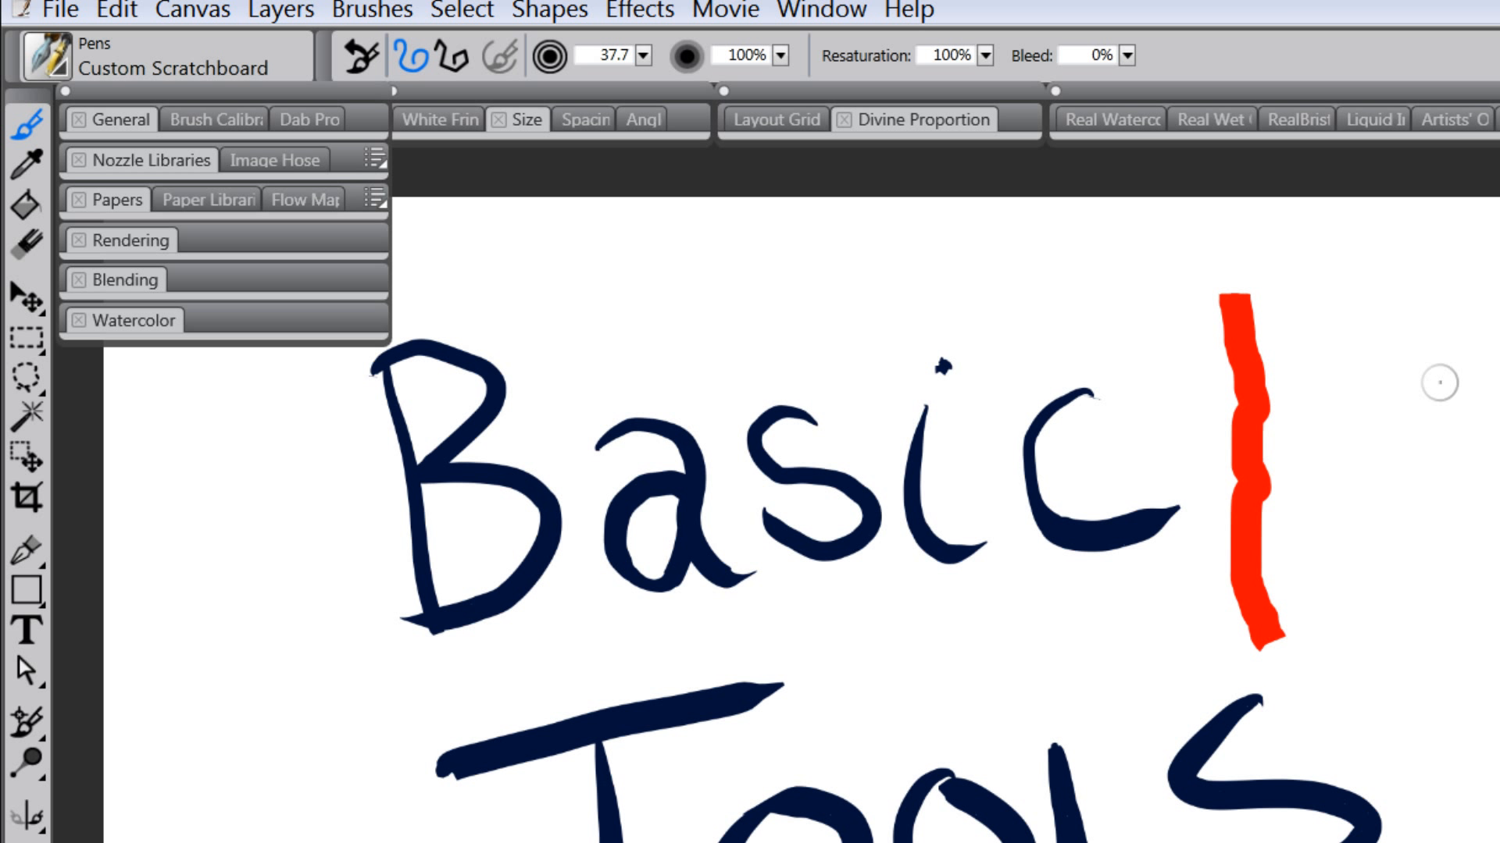
pyautogui.moveTo(1353, 287); pyautogui.dragTo(1367, 656)
pyautogui.moveTo(1398, 295); pyautogui.dragTo(1441, 687)
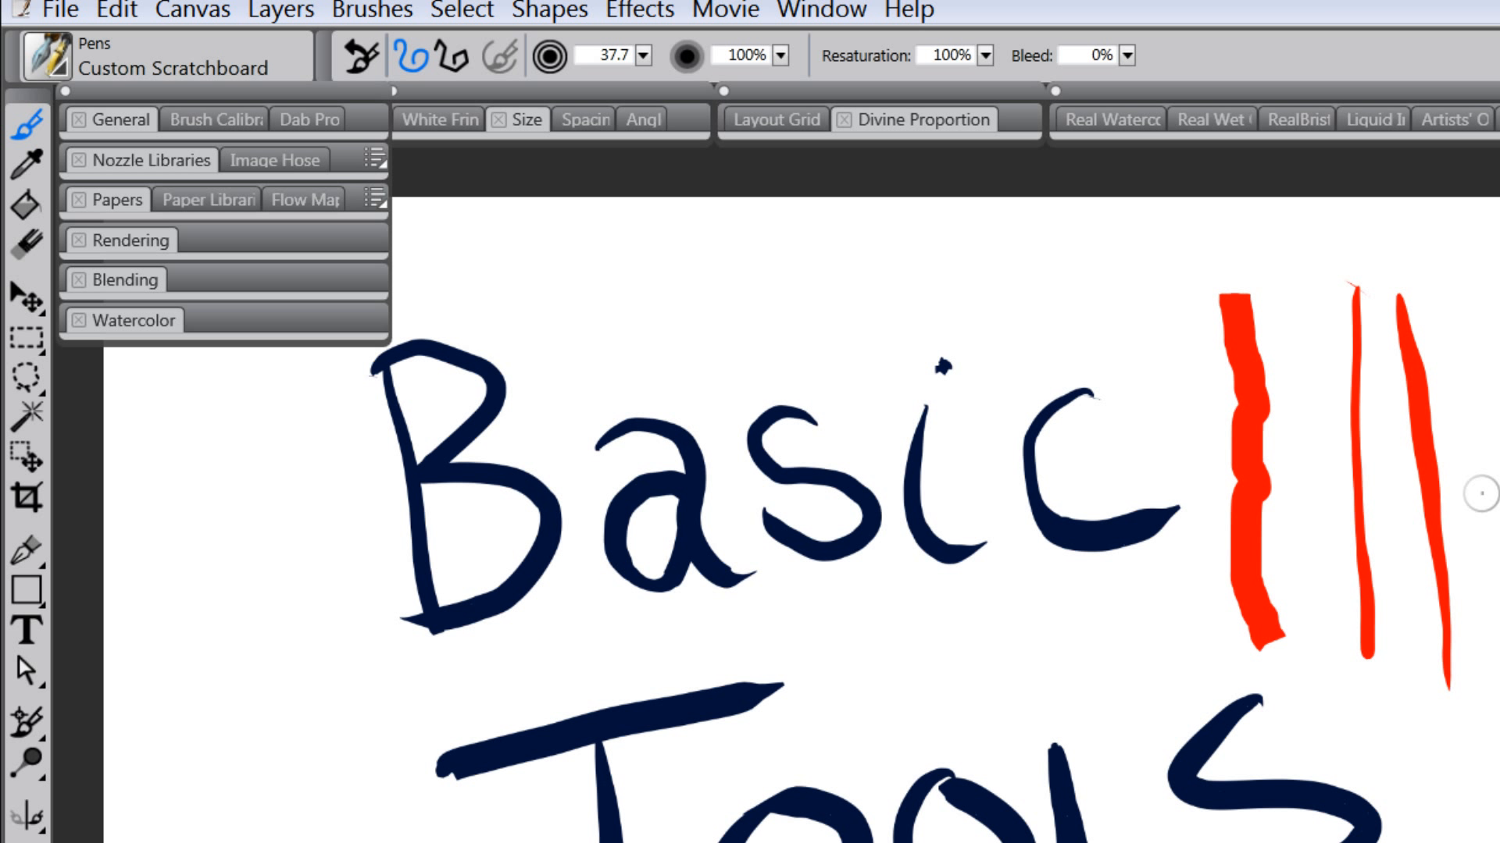
pyautogui.moveTo(1472, 305); pyautogui.dragTo(1488, 629)
pyautogui.hotkey('ctrl', 'z')
pyautogui.hotkey('ctrl', 'z')
pyautogui.hotkey('ctrl', 'z')
pyautogui.hotkey('ctrl', 'z')
pyautogui.hotkey('ctrl', 'z')
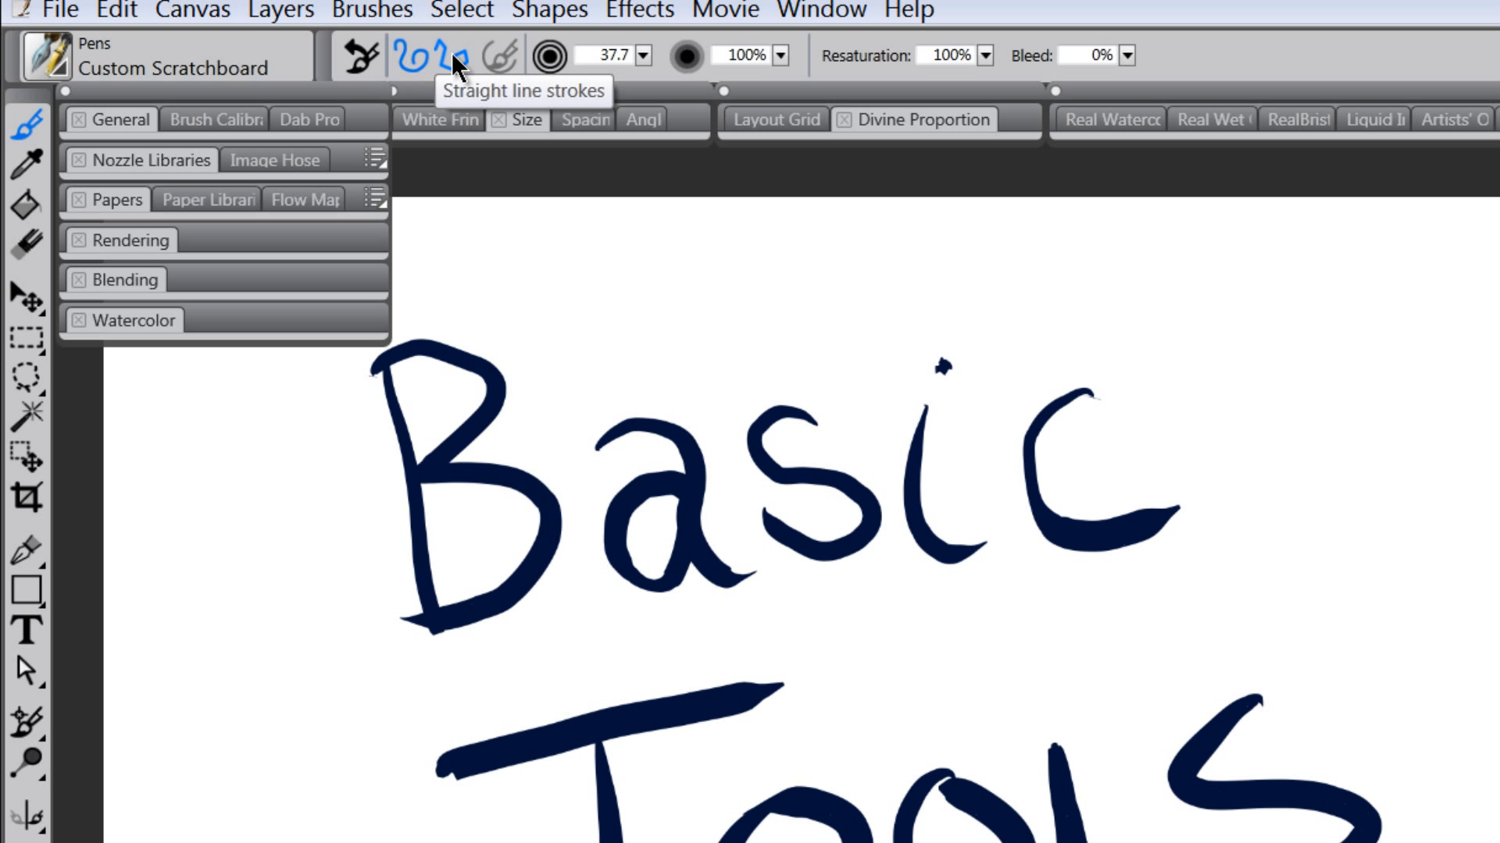
# - Paint a wavy freehand red stroke beside Basic and a chain of straight line strokes around the end of Tools, undoing the last segment
pyautogui.moveTo(1182, 260)
pyautogui.mouseDown()
pyautogui.moveTo(1272, 368)
pyautogui.moveTo(1218, 483)
pyautogui.moveTo(1279, 566)
pyautogui.mouseUp()
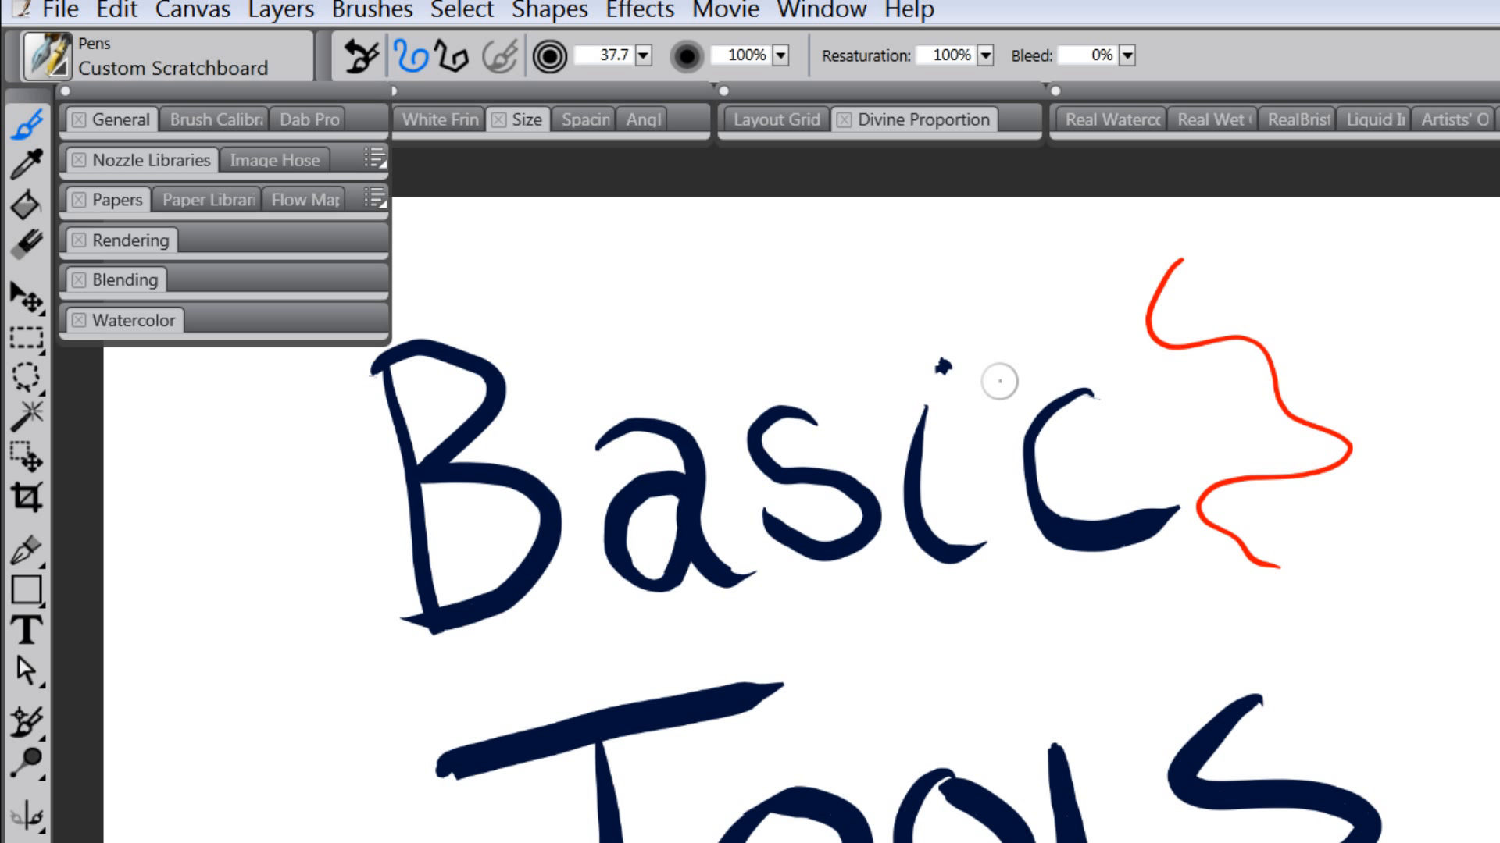
pyautogui.click(457, 57)
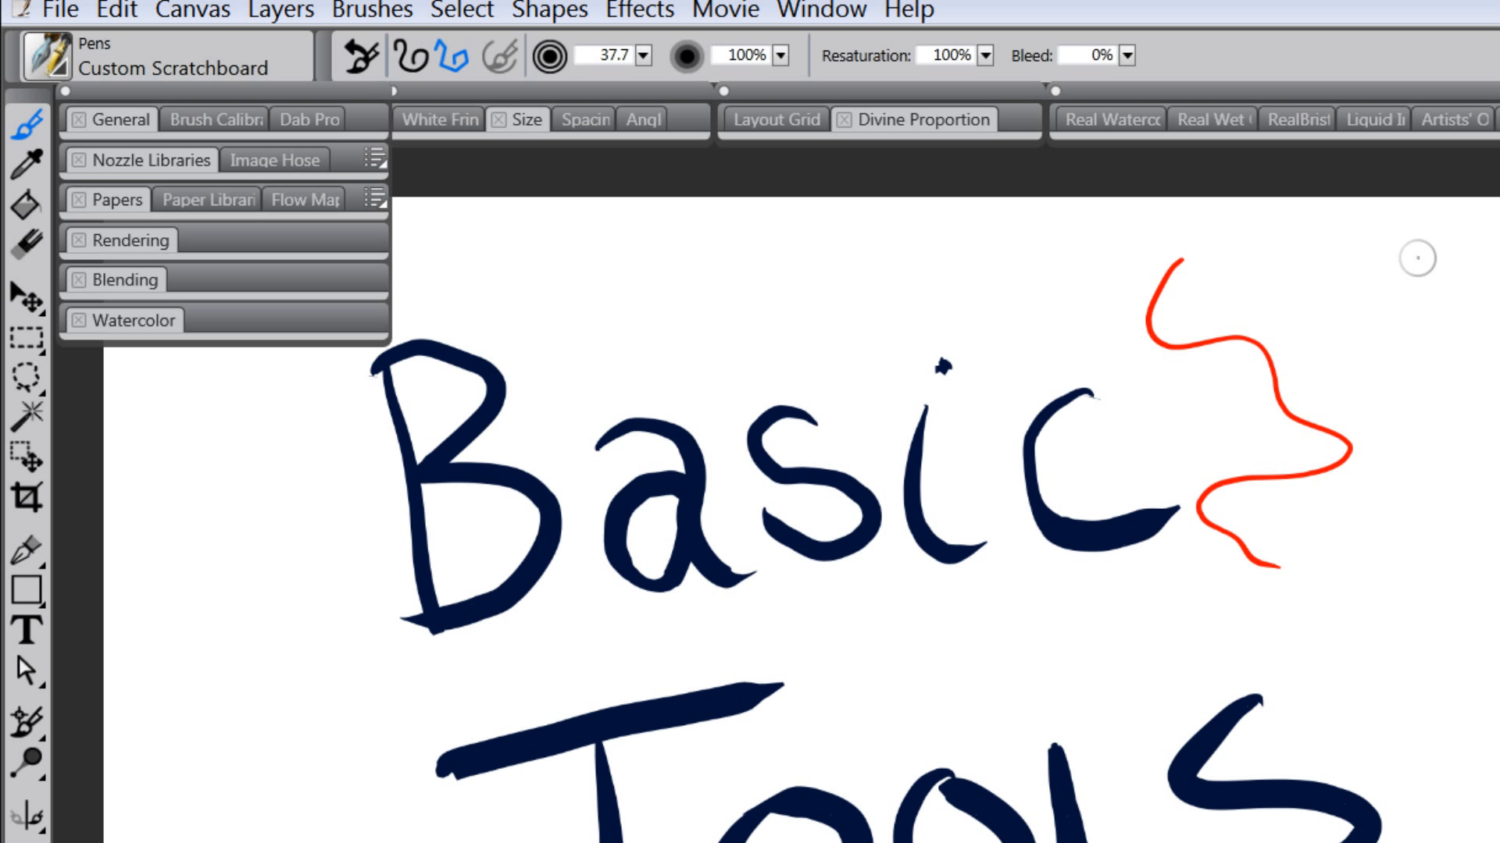
pyautogui.click(1419, 258)
pyautogui.click(1435, 578)
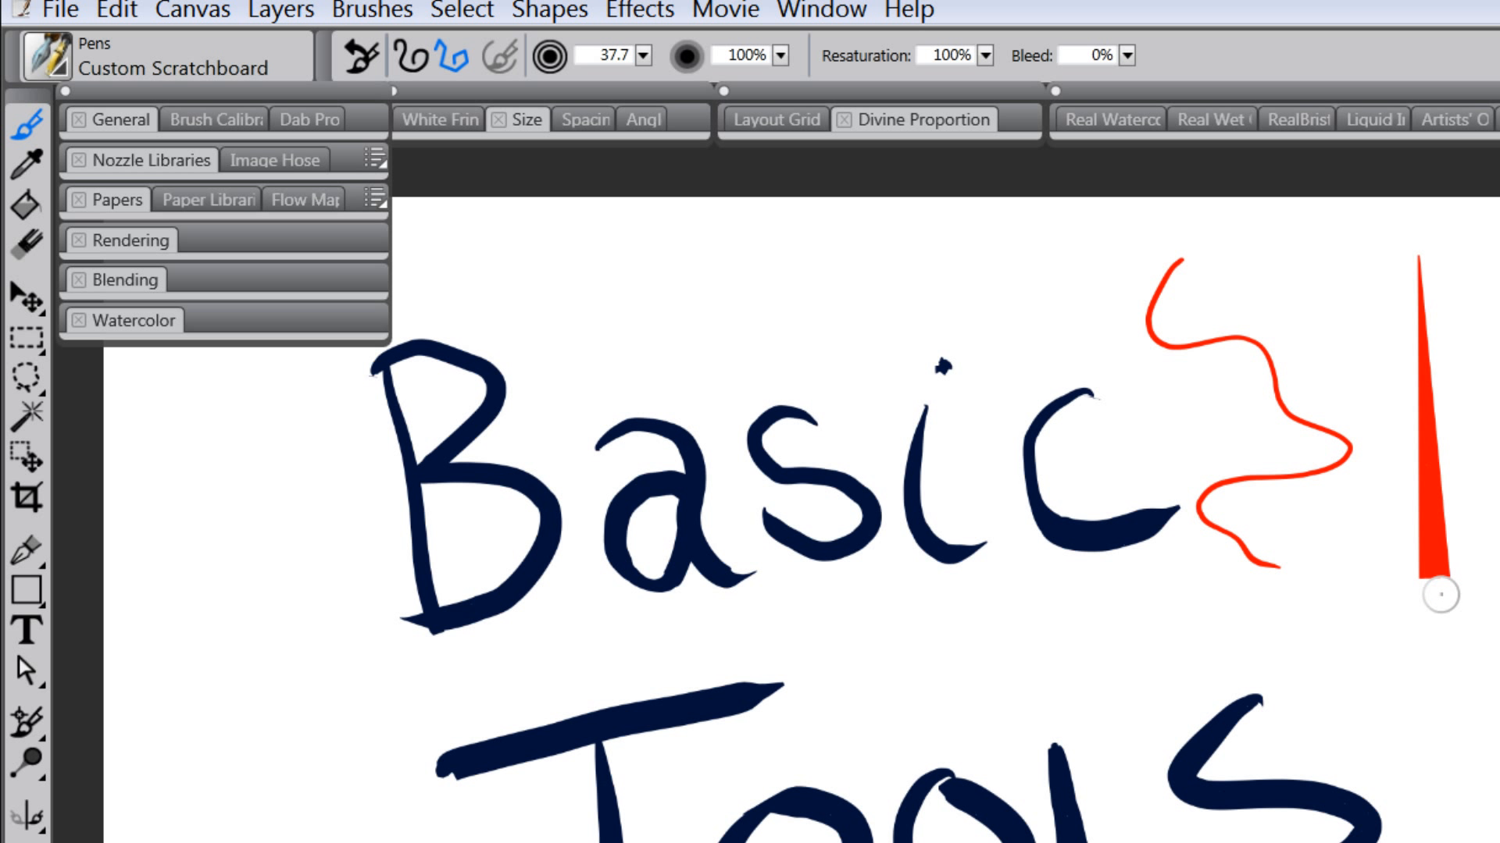
pyautogui.click(1353, 687)
pyautogui.click(1172, 781)
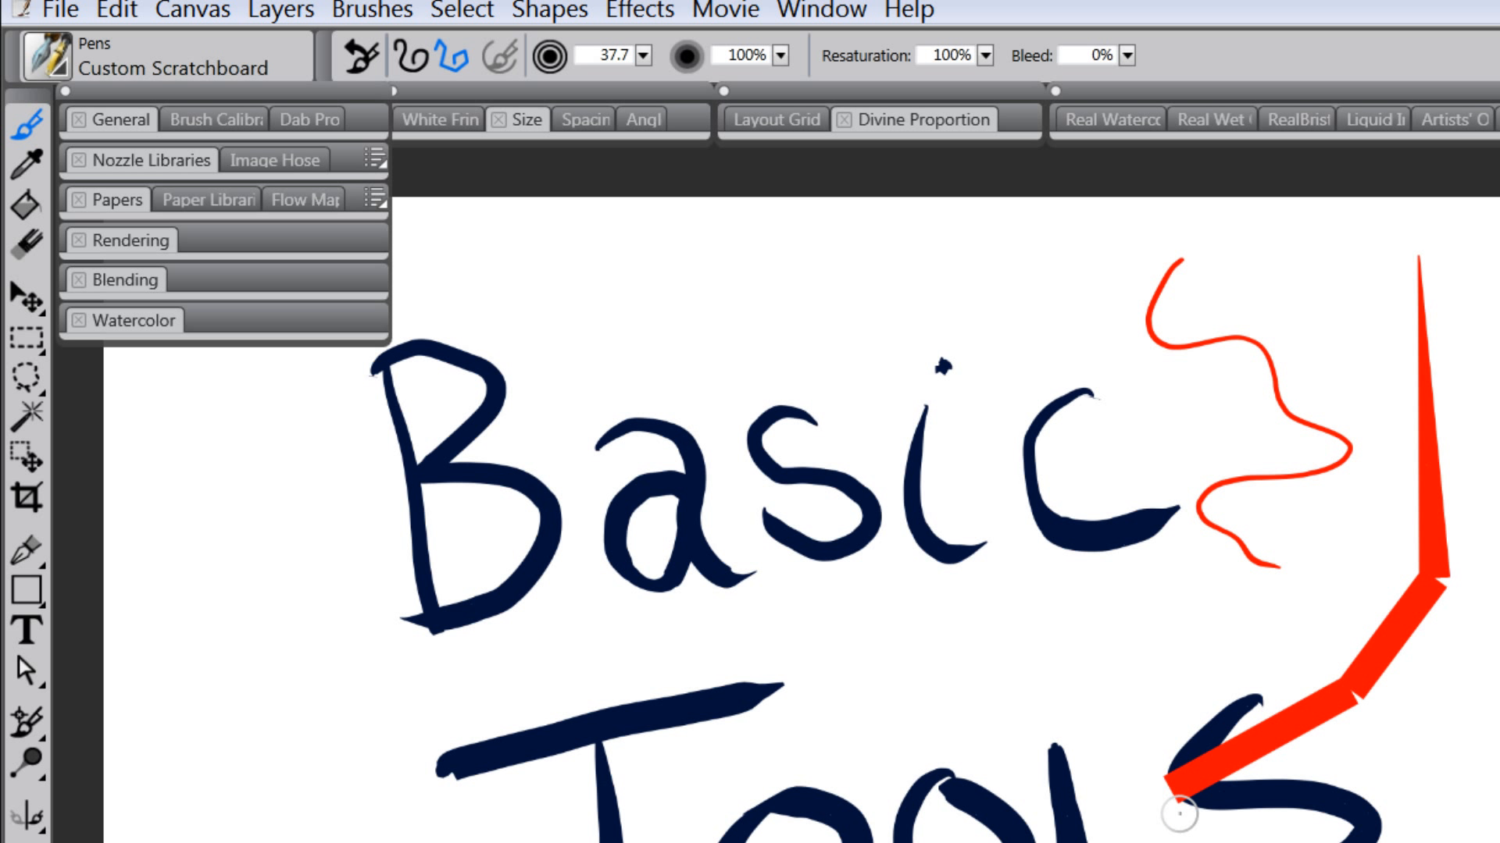
pyautogui.click(1206, 842)
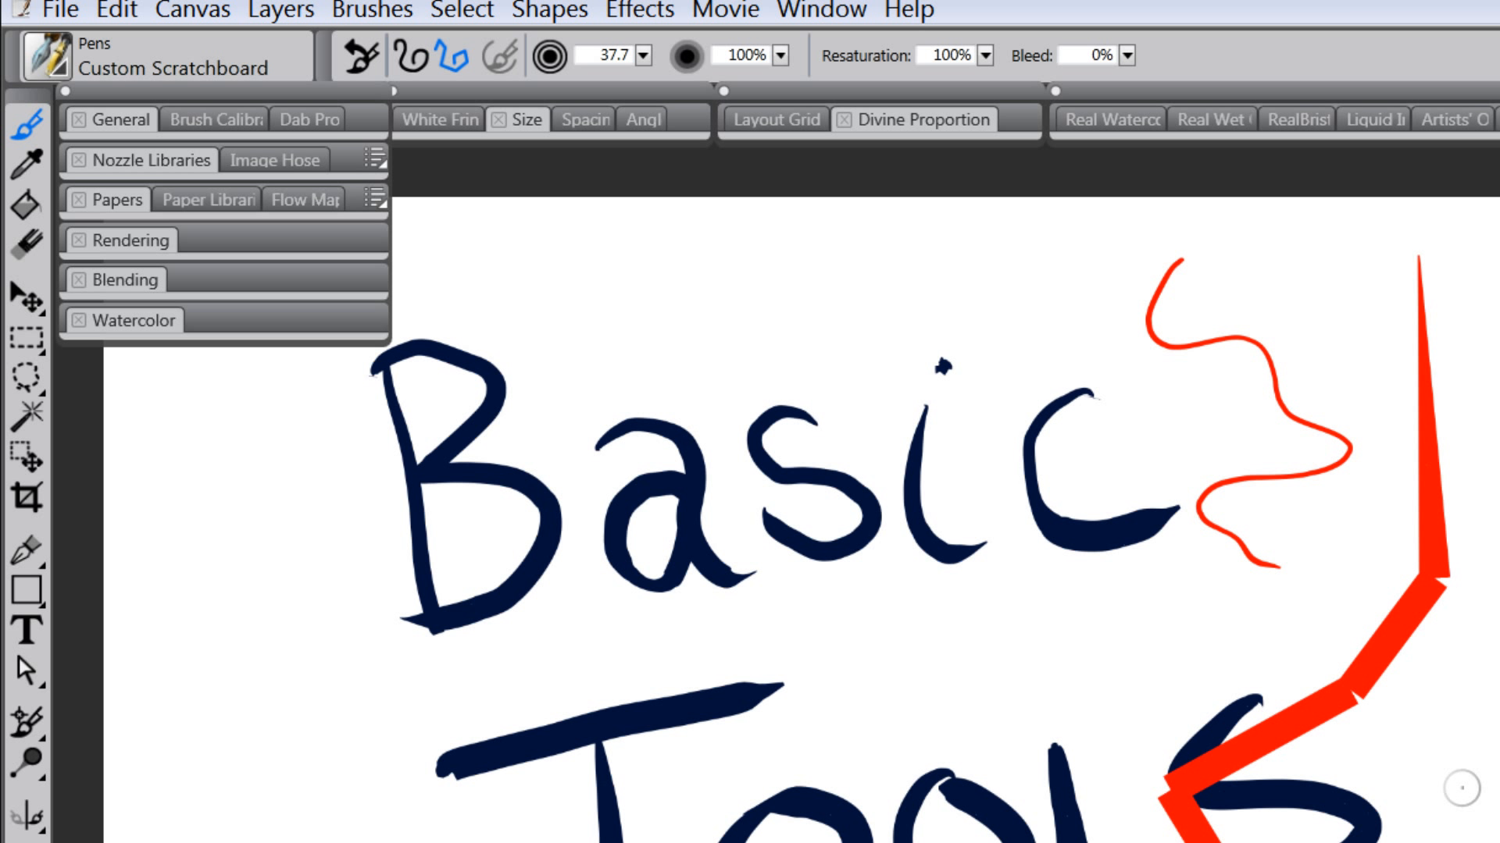
pyautogui.click(1466, 787)
pyautogui.click(1490, 694)
pyautogui.click(1497, 578)
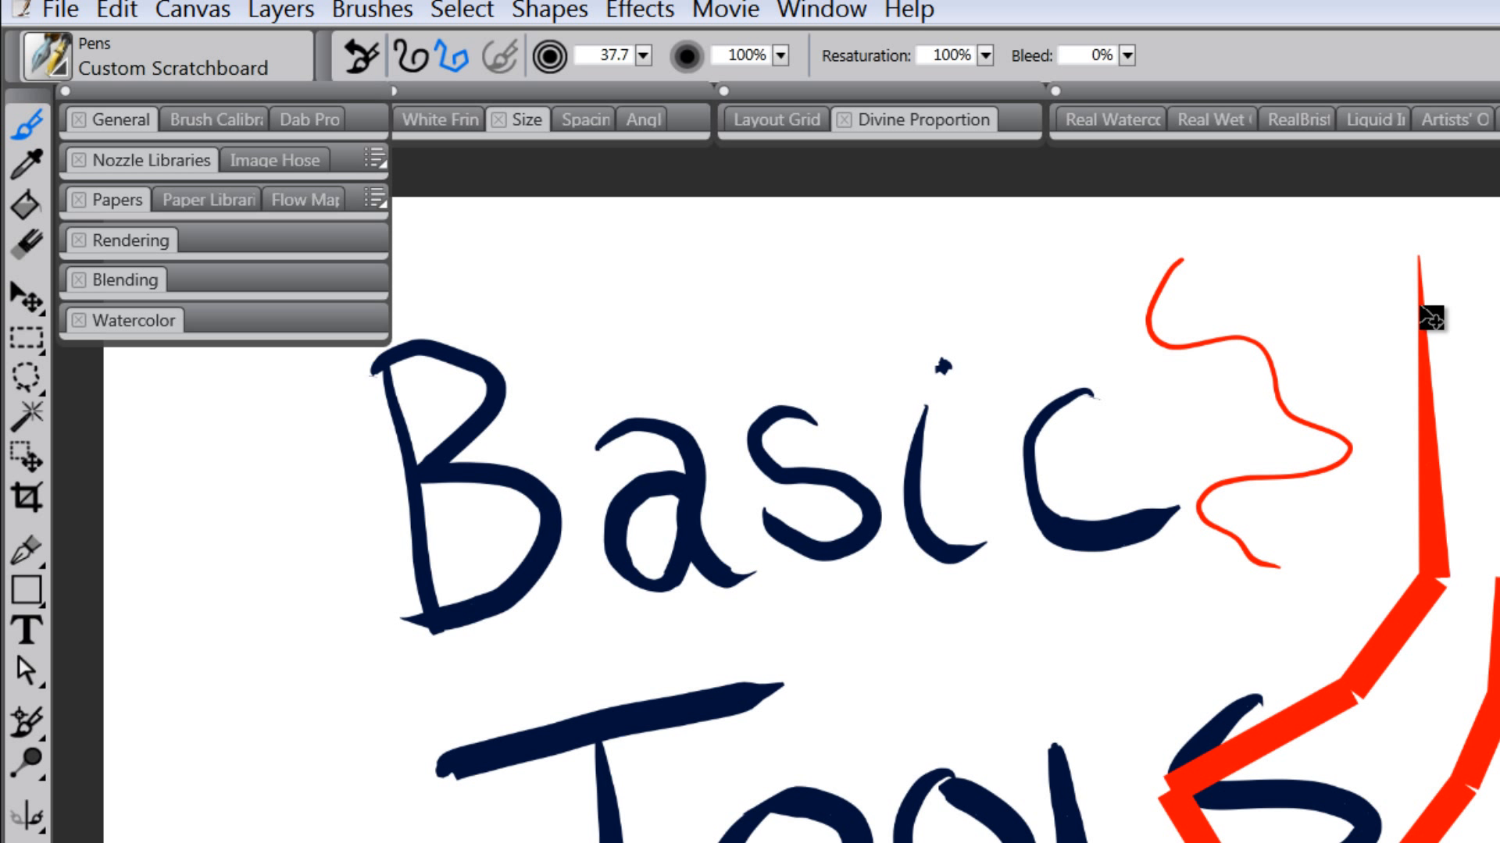
pyautogui.hotkey('ctrl', 'z')
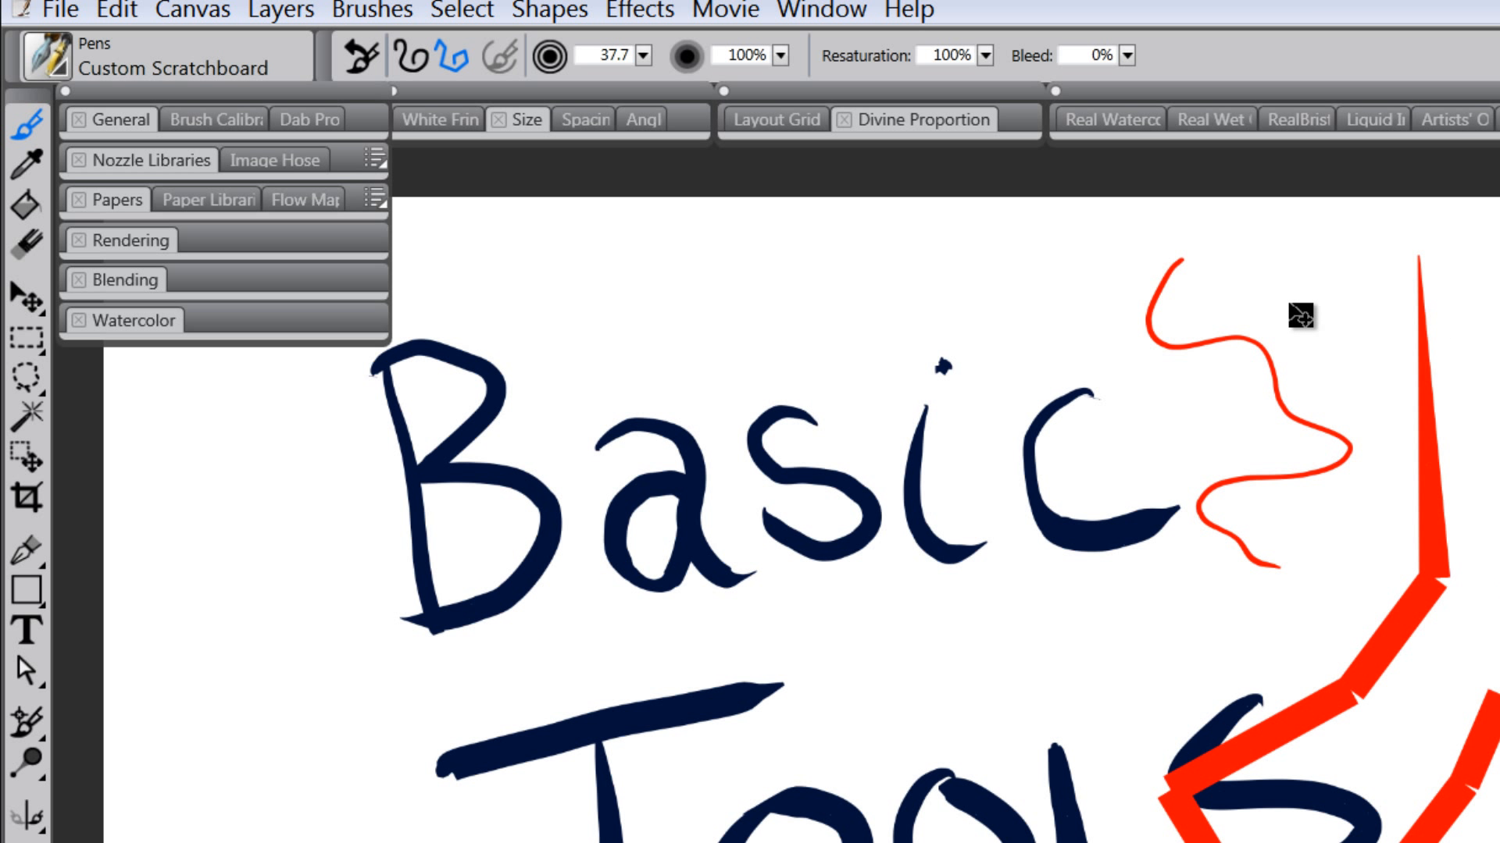
# - Return to freehand strokes and paint red test marks above Basic at brush sizes 26.3, 215.4 and 41.7
pyautogui.click(414, 50)
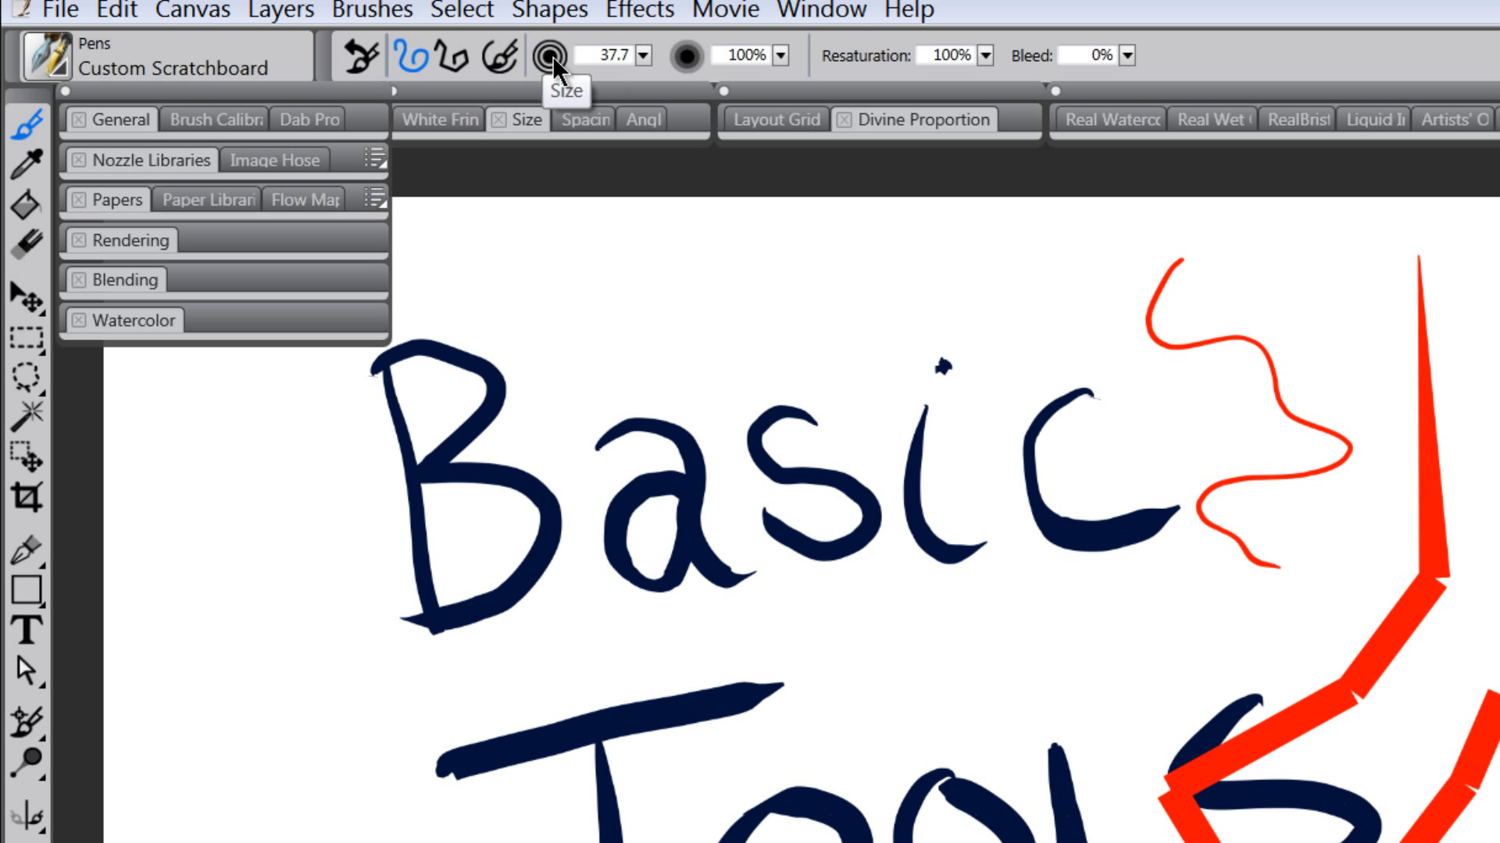
pyautogui.click(642, 56)
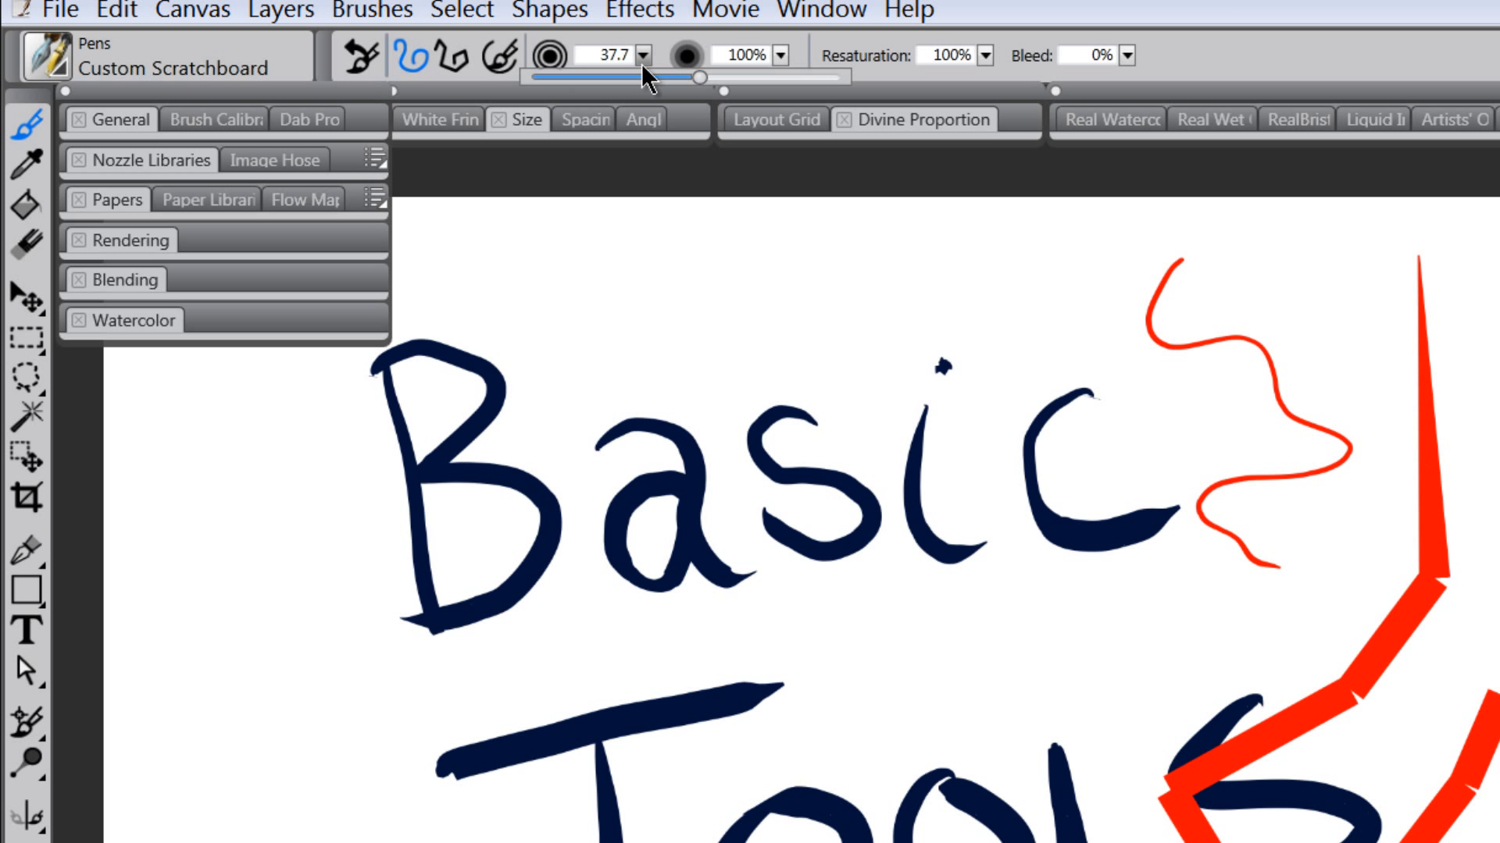
pyautogui.moveTo(676, 267); pyautogui.dragTo(662, 357)
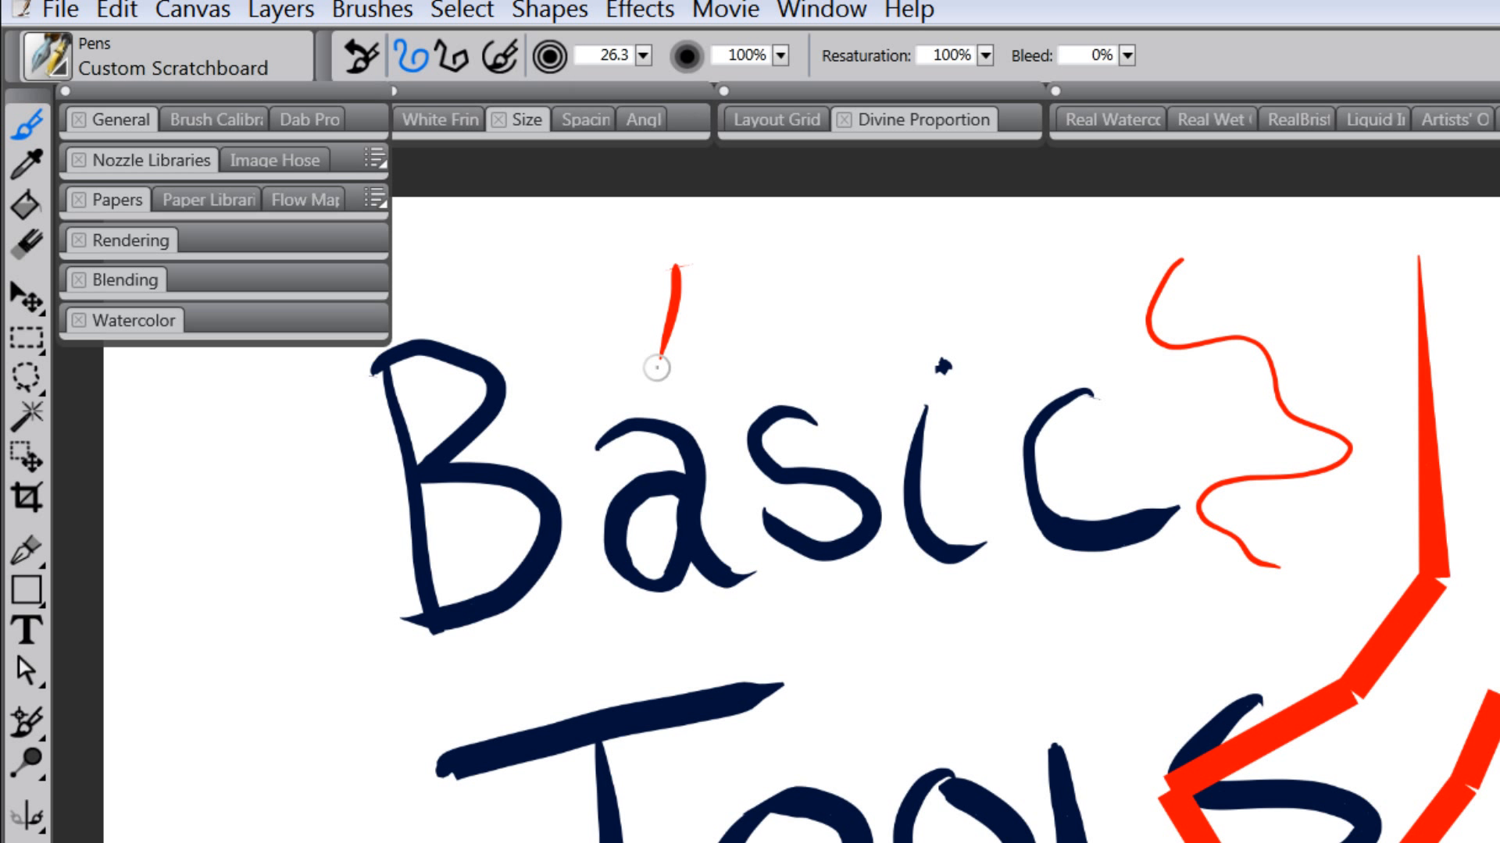
pyautogui.moveTo(683, 77); pyautogui.dragTo(781, 77)
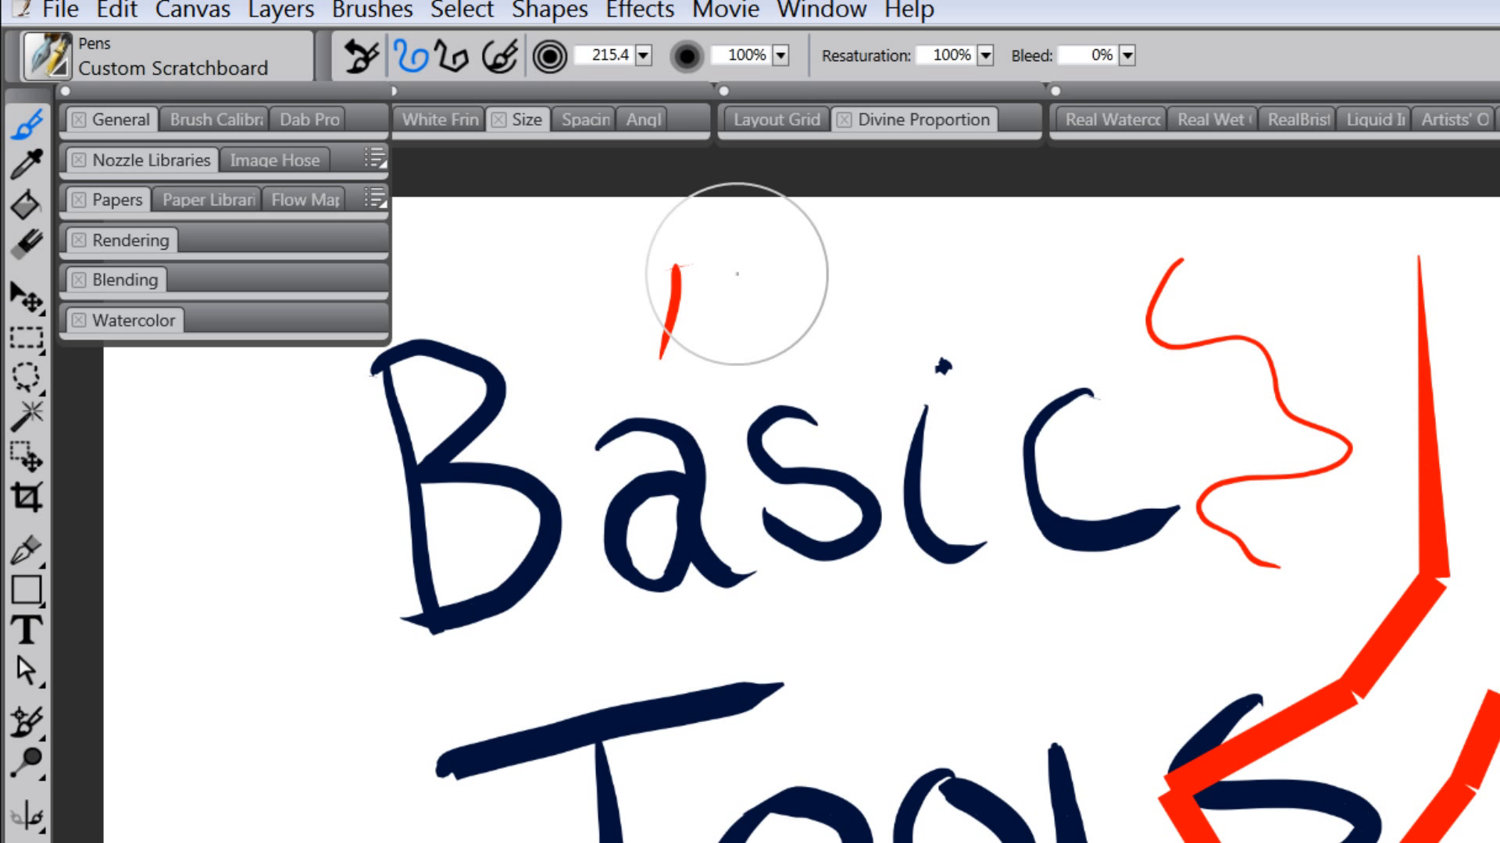
pyautogui.moveTo(781, 281)
pyautogui.mouseDown()
pyautogui.moveTo(794, 268)
pyautogui.moveTo(812, 328)
pyautogui.mouseUp()
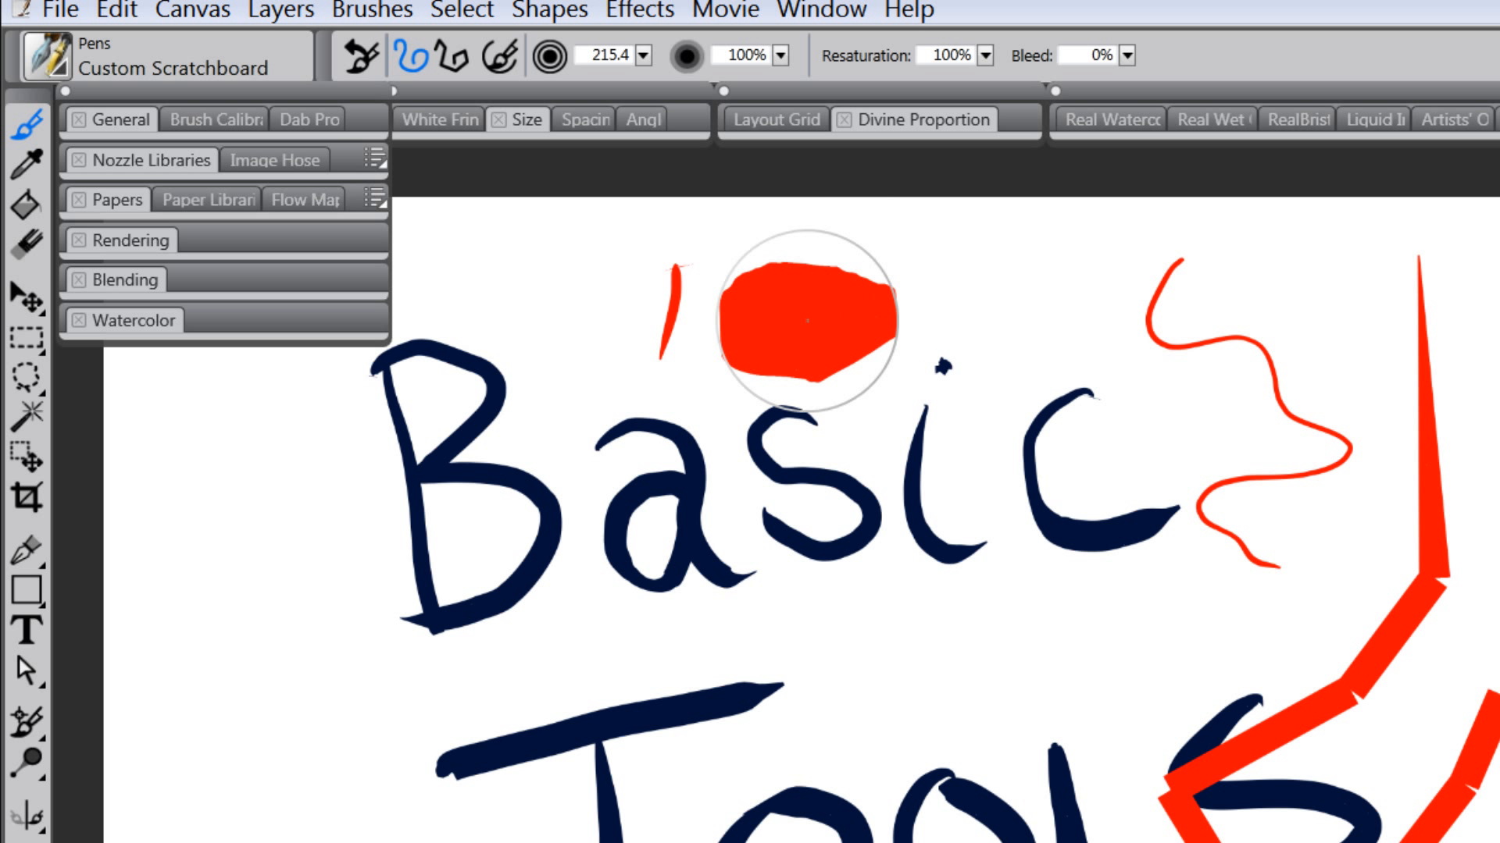
pyautogui.moveTo(978, 271)
pyautogui.mouseDown()
pyautogui.moveTo(994, 269)
pyautogui.moveTo(988, 355)
pyautogui.mouseUp()
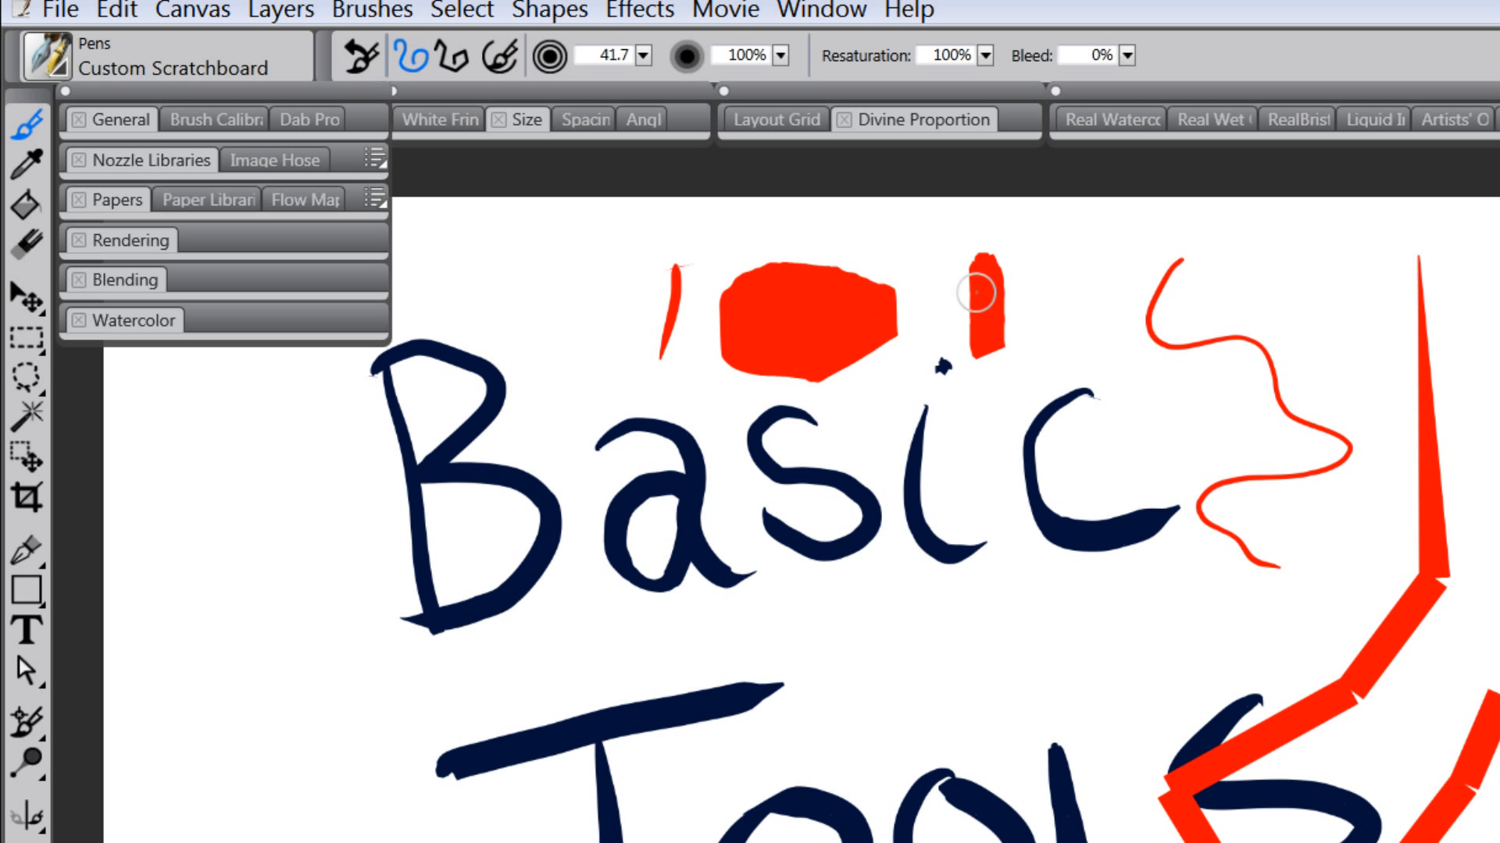
# - Set the brush opacity to 10%, try translucent blue strokes over the red marks above Basic, and undo them
pyautogui.click(781, 54)
pyautogui.click(703, 72)
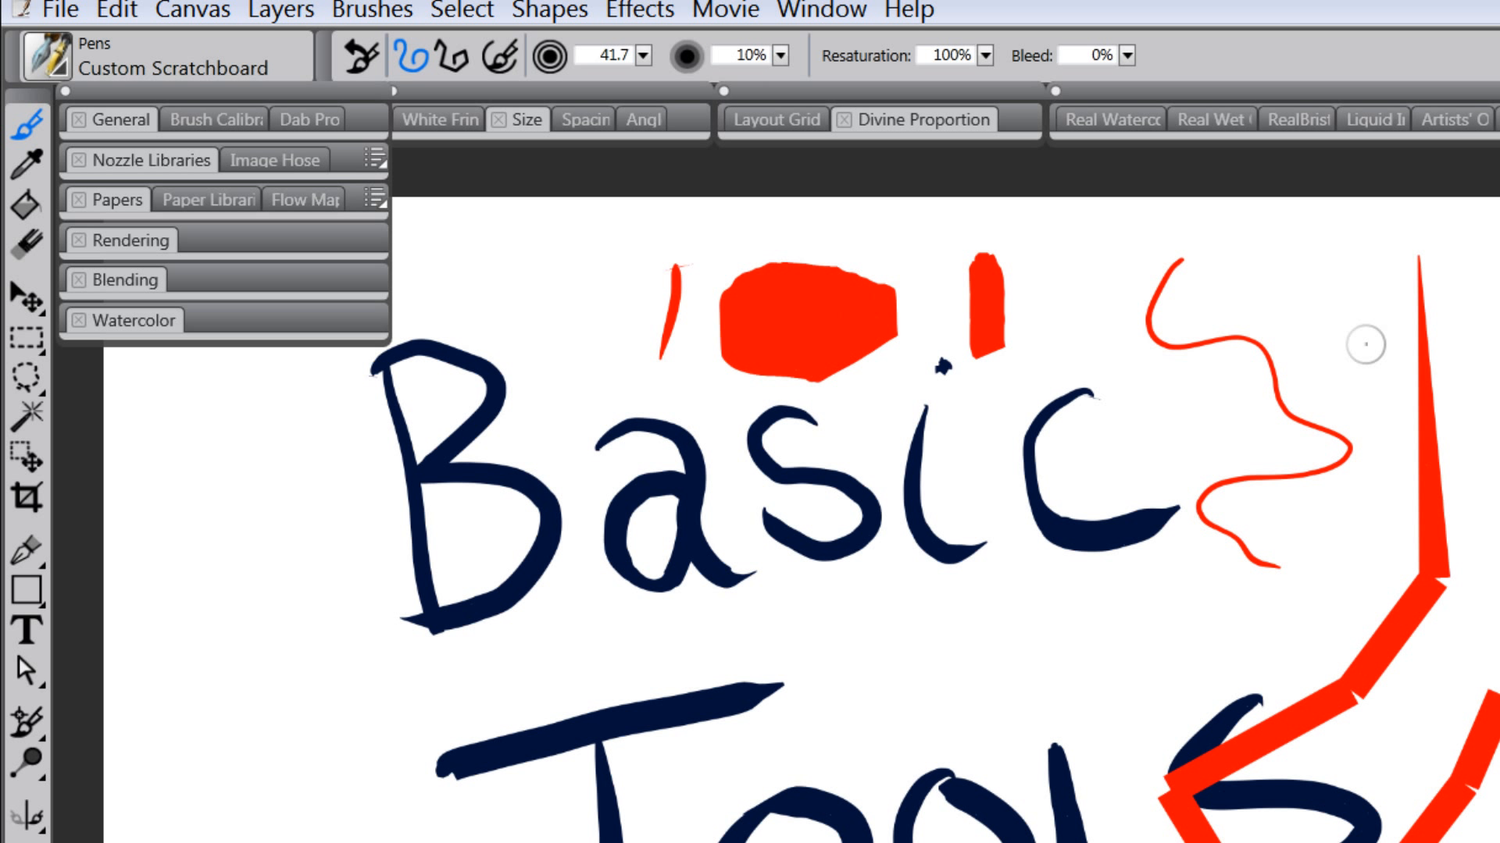
pyautogui.moveTo(927, 308)
pyautogui.mouseDown()
pyautogui.moveTo(1118, 311)
pyautogui.moveTo(899, 289)
pyautogui.moveTo(1123, 315)
pyautogui.moveTo(908, 295)
pyautogui.moveTo(1091, 303)
pyautogui.moveTo(1036, 293)
pyautogui.moveTo(913, 286)
pyautogui.moveTo(1120, 312)
pyautogui.moveTo(871, 290)
pyautogui.mouseUp()
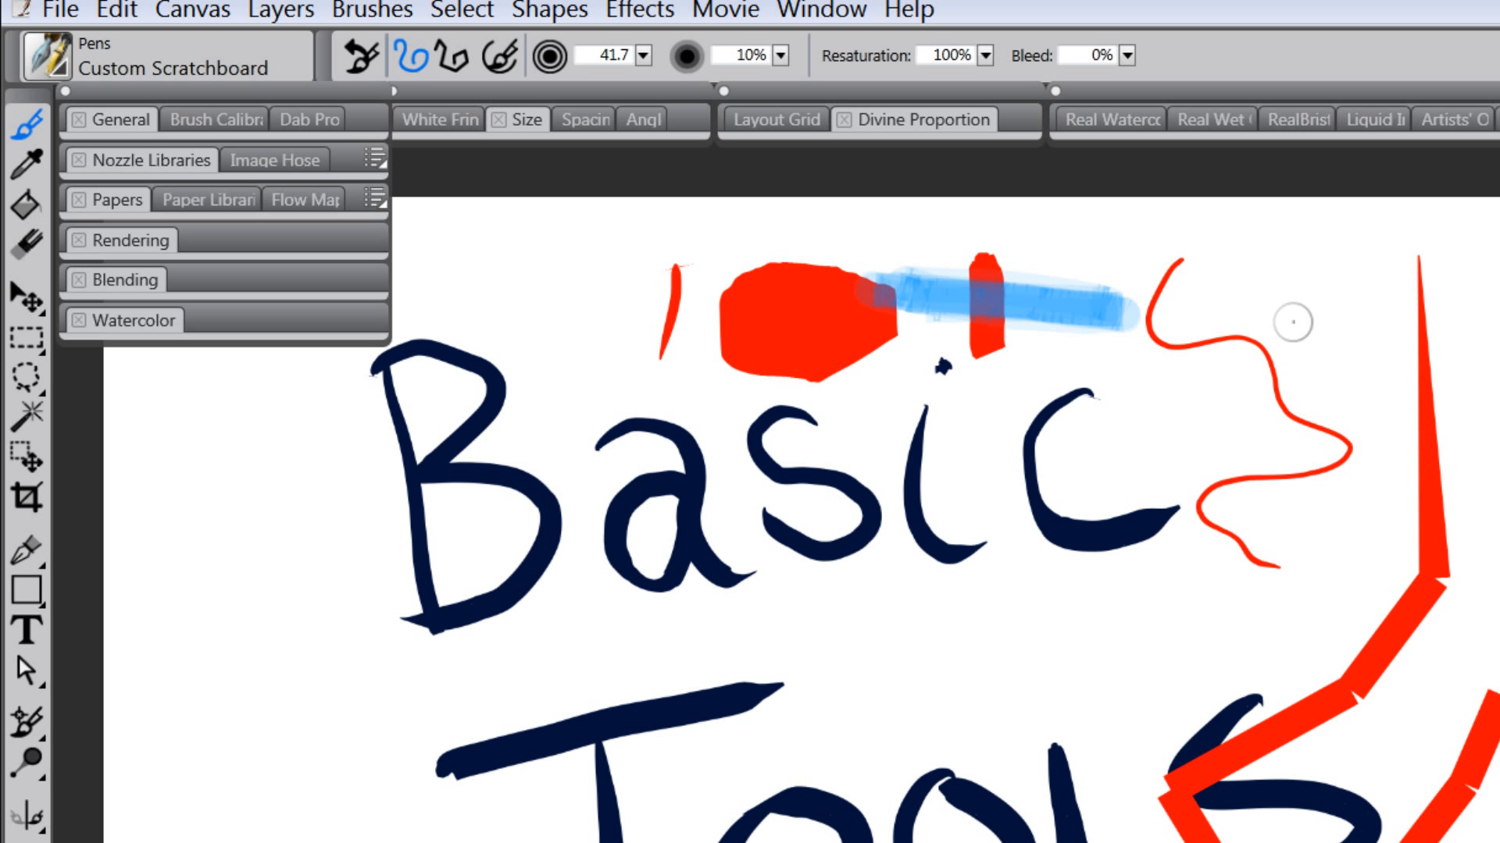
pyautogui.hotkey('ctrl', 'z')
pyautogui.moveTo(1037, 278); pyautogui.dragTo(991, 291)
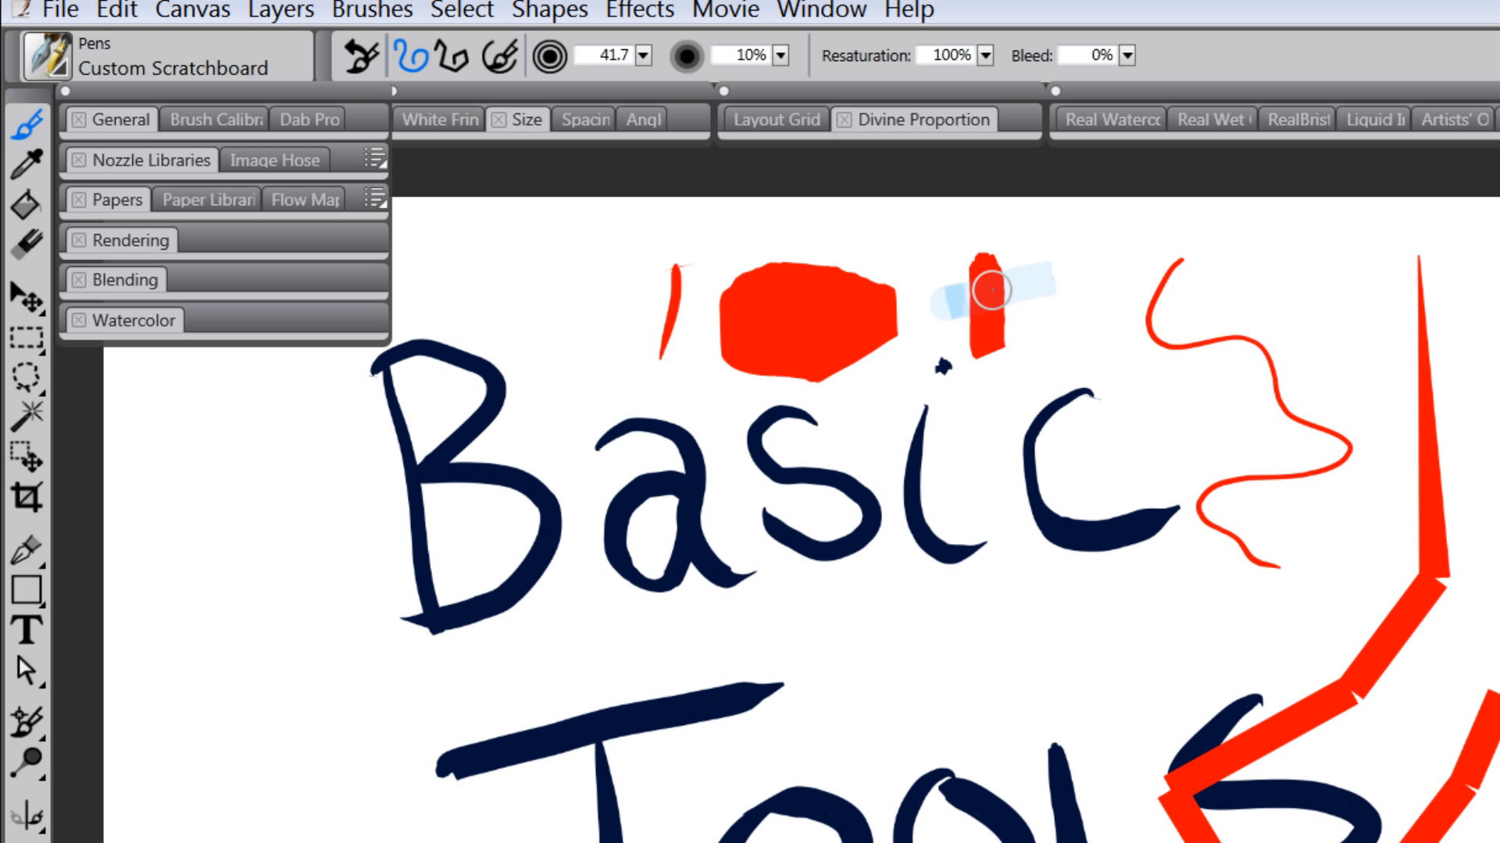
pyautogui.hotkey('ctrl', 'z')
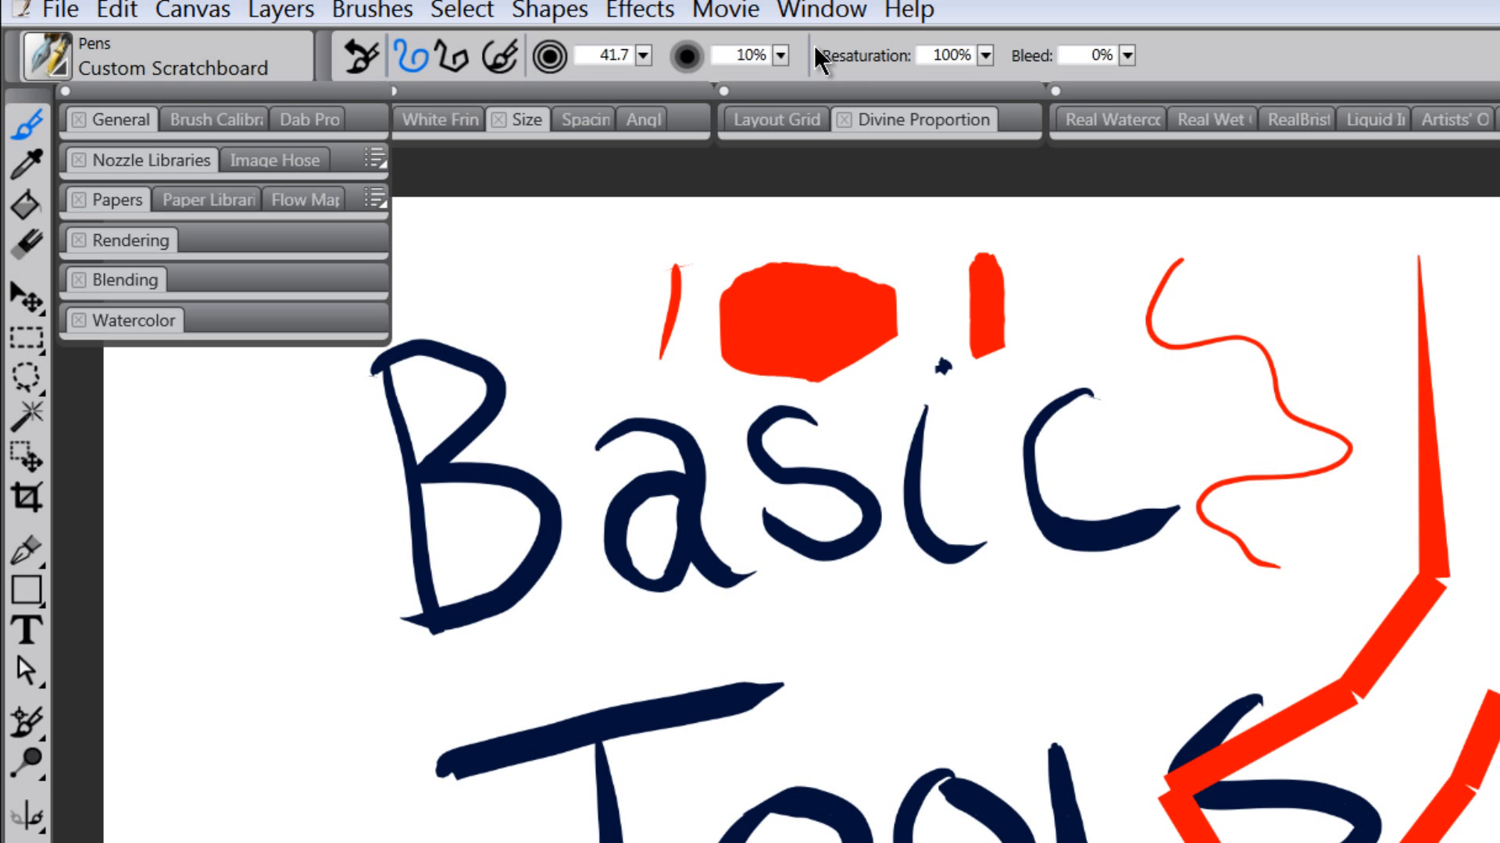
# - Set the brush opacity to 100%, try opaque blue strokes above the end of Basic, and undo them
pyautogui.click(780, 55)
pyautogui.moveTo(709, 77); pyautogui.dragTo(1085, 100)
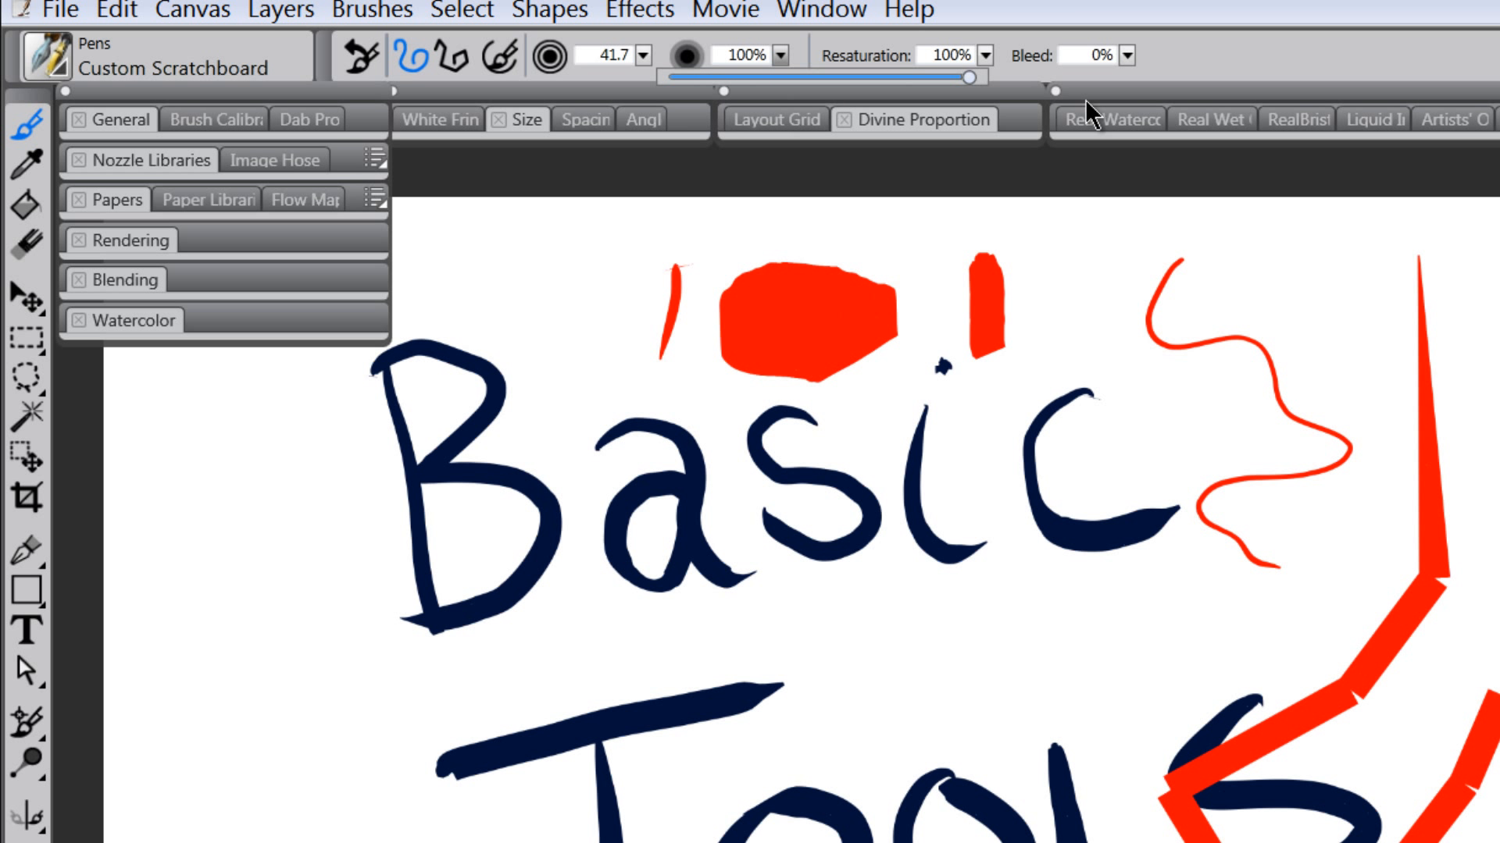
pyautogui.moveTo(1061, 223); pyautogui.dragTo(1056, 391)
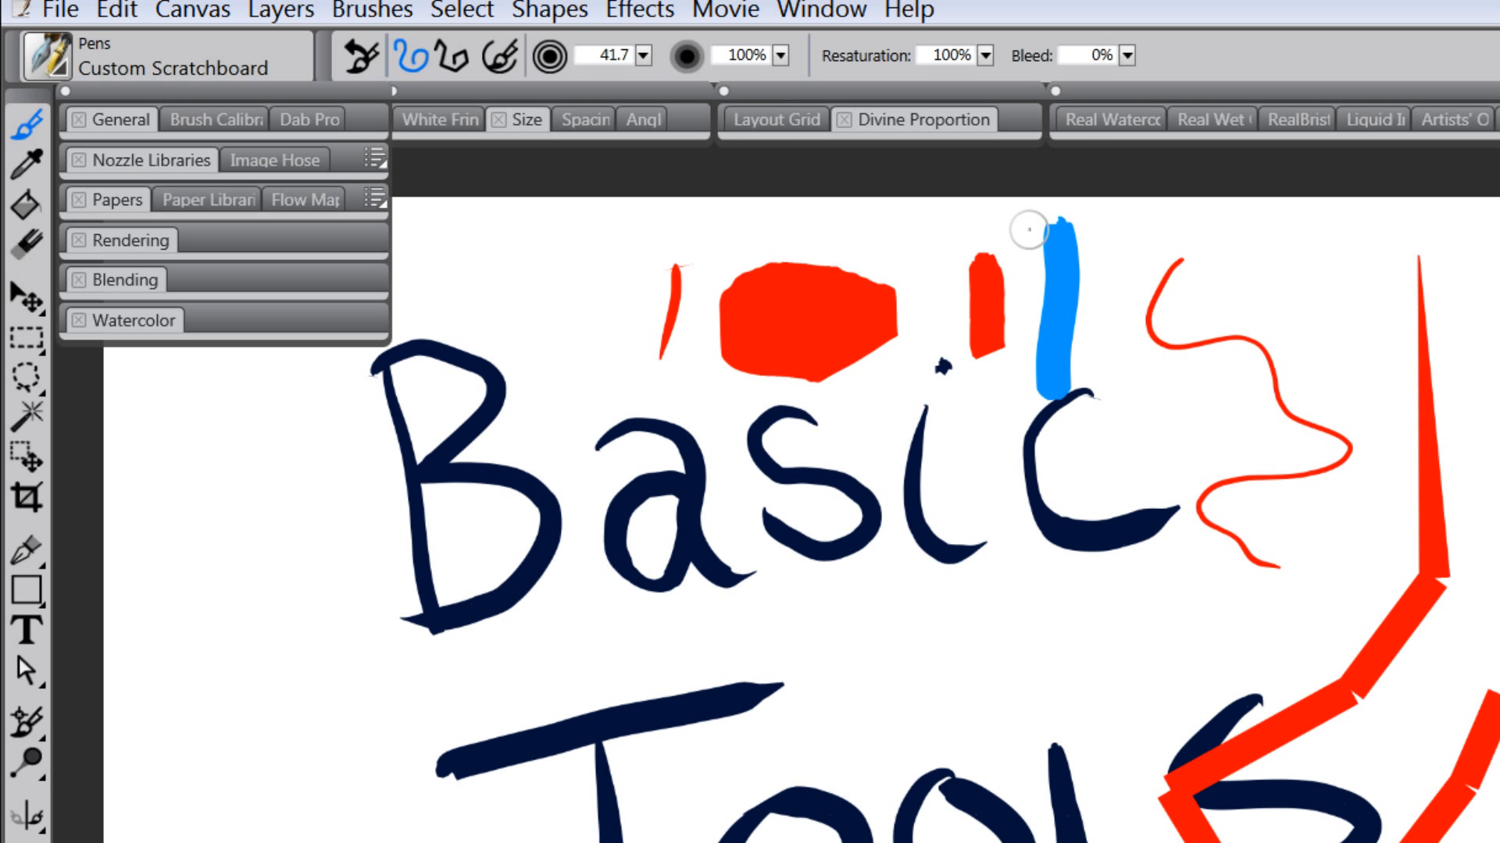
pyautogui.moveTo(1031, 232); pyautogui.dragTo(931, 383)
pyautogui.hotkey('ctrl', 'z')
pyautogui.hotkey('ctrl', 'z')
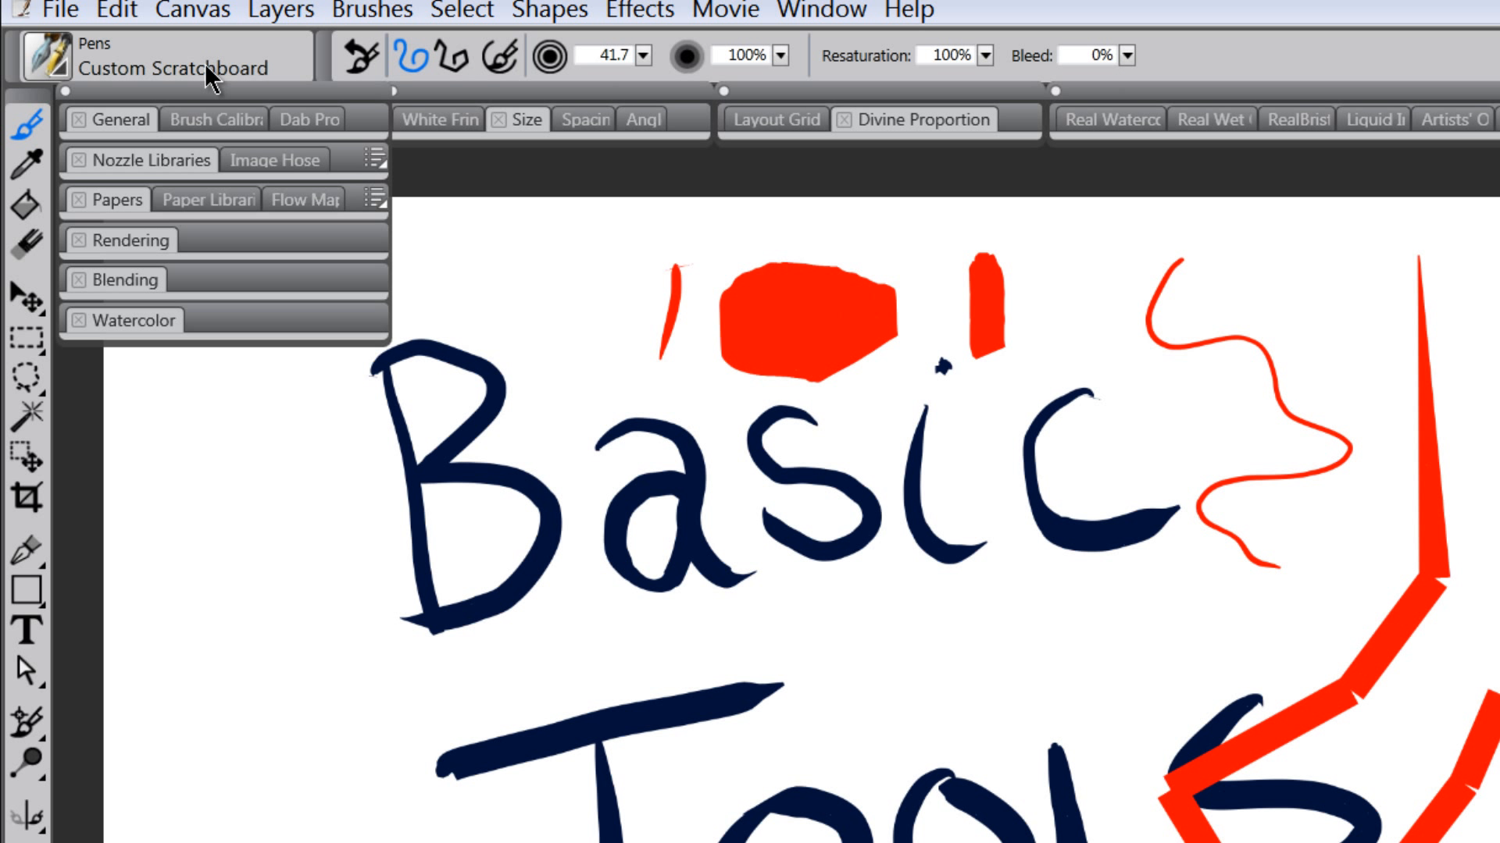
# - Sample the red of the mark above the i and the dark blue of the letter c with the Dropper
pyautogui.click(24, 160)
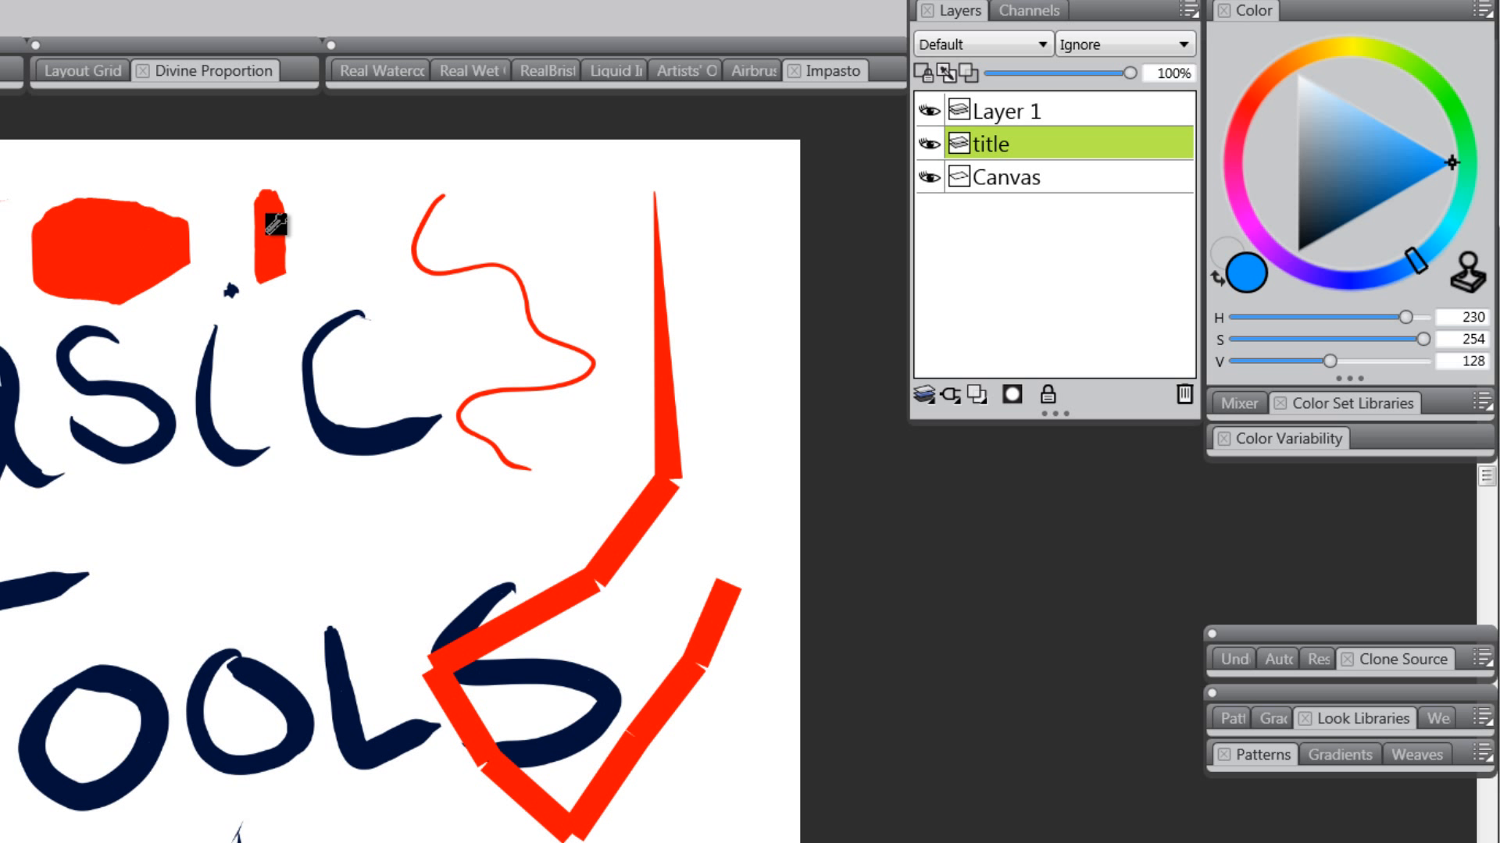
pyautogui.click(280, 220)
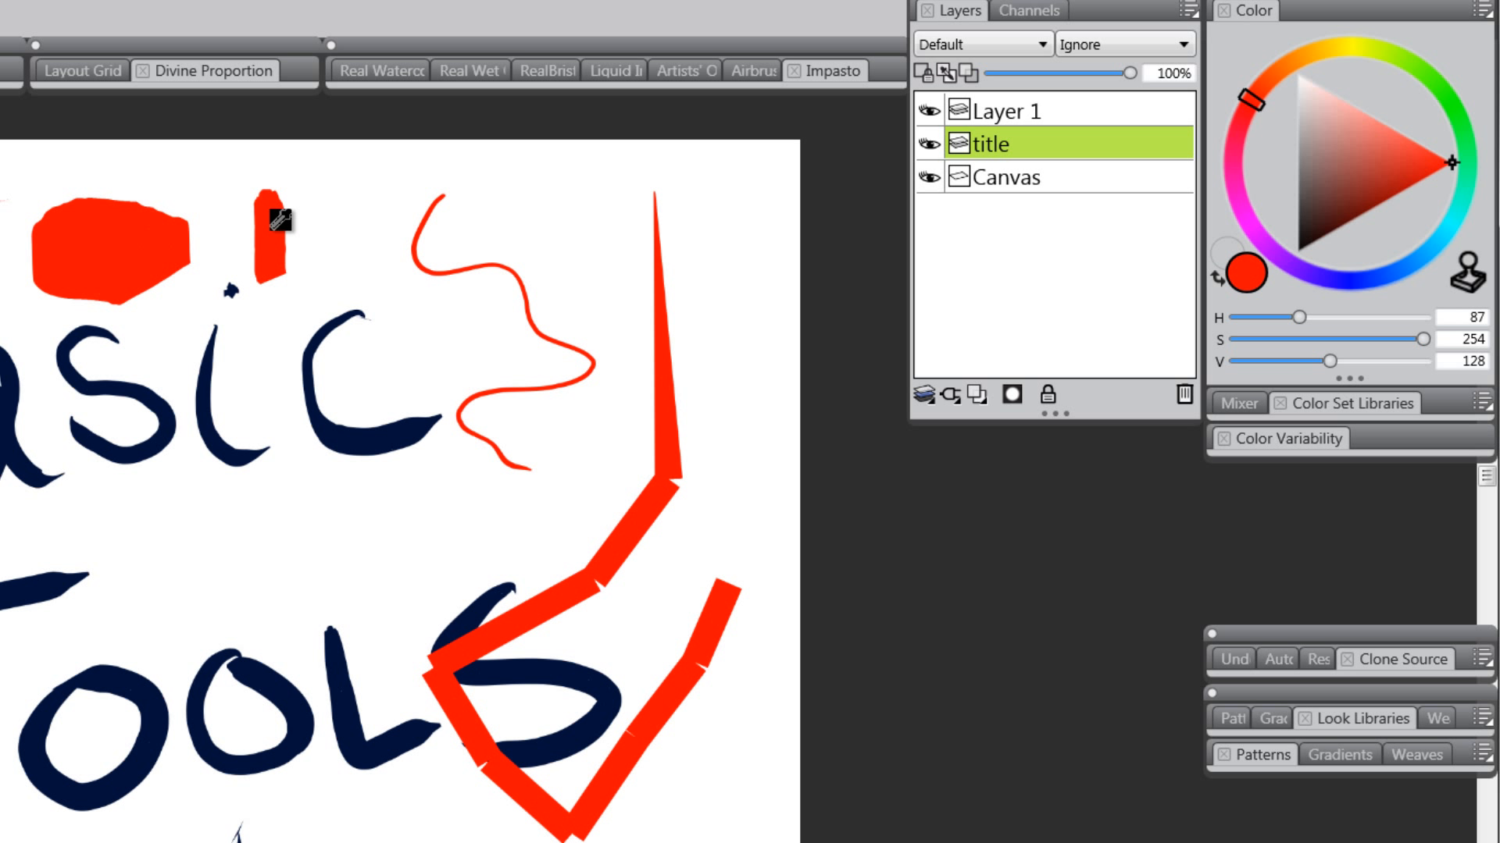
pyautogui.click(363, 438)
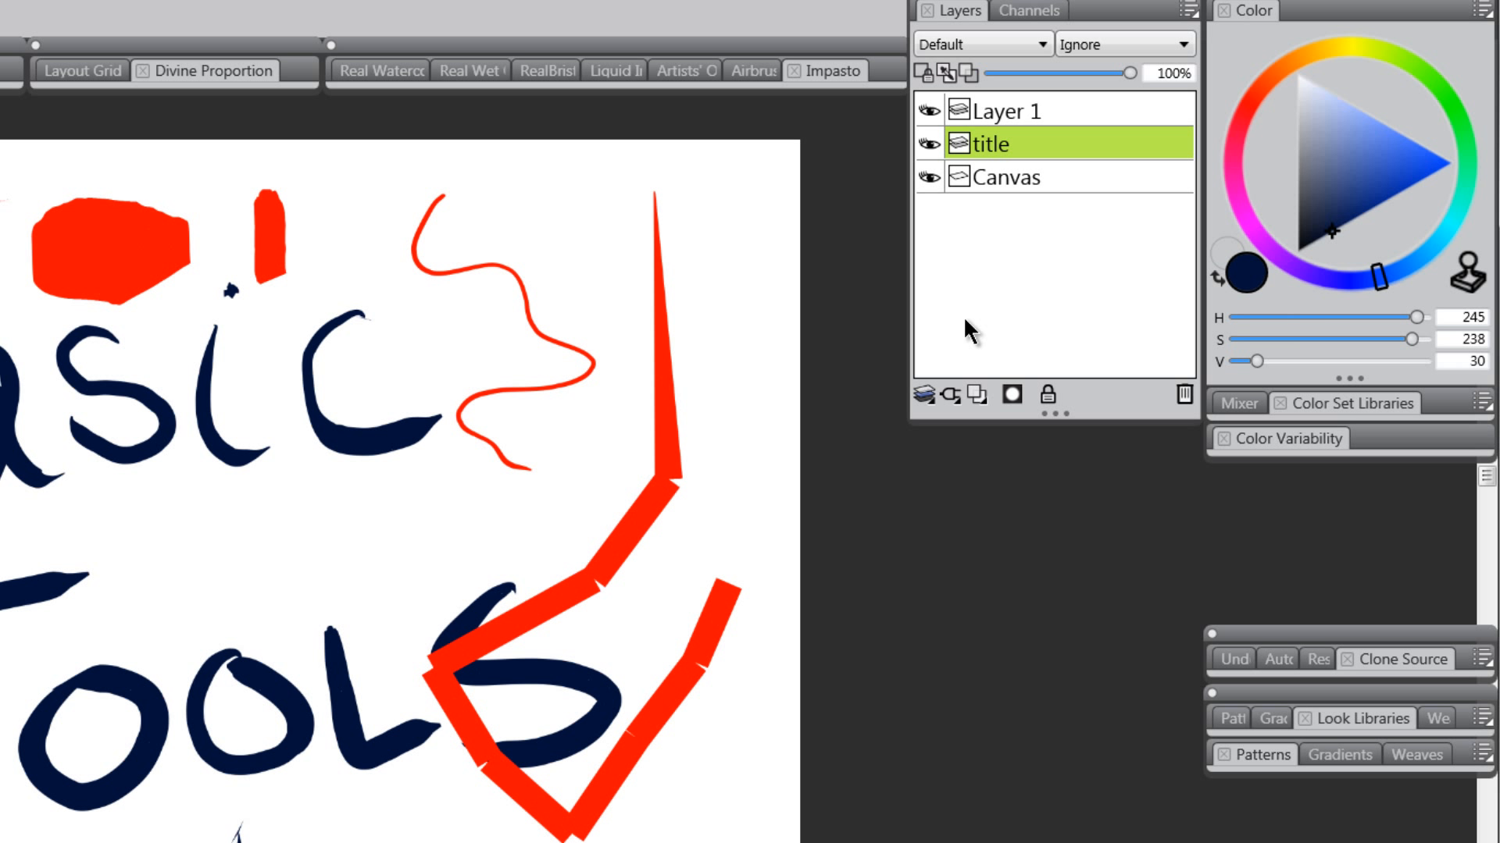
# - Pick a brownish orange (H 99, S 148, V 109) and paint a diagonal brush stroke across the word Basic
pyautogui.click(1276, 73)
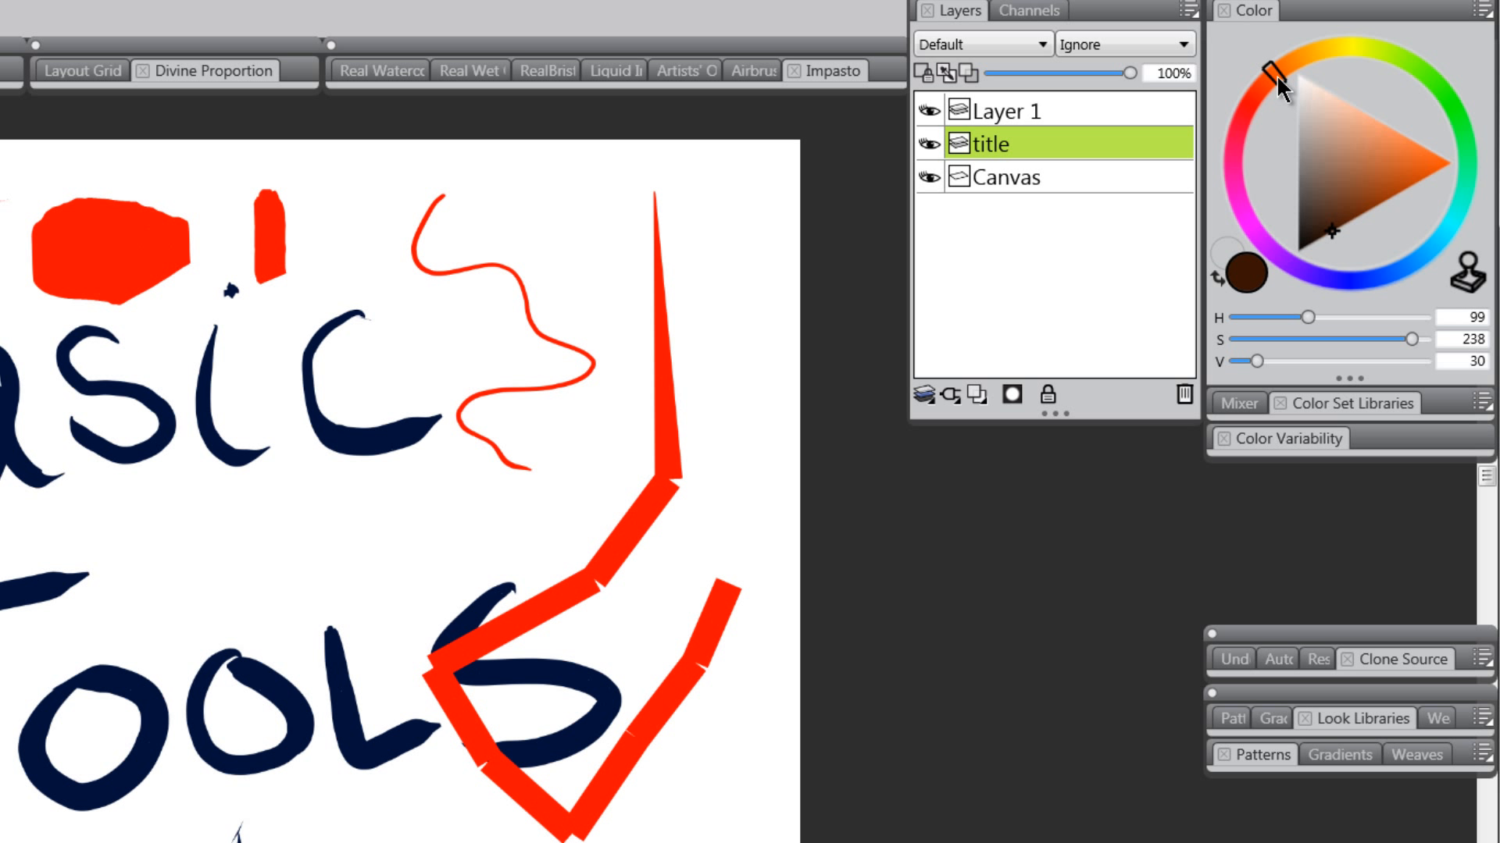
pyautogui.moveTo(1378, 187); pyautogui.dragTo(1375, 176)
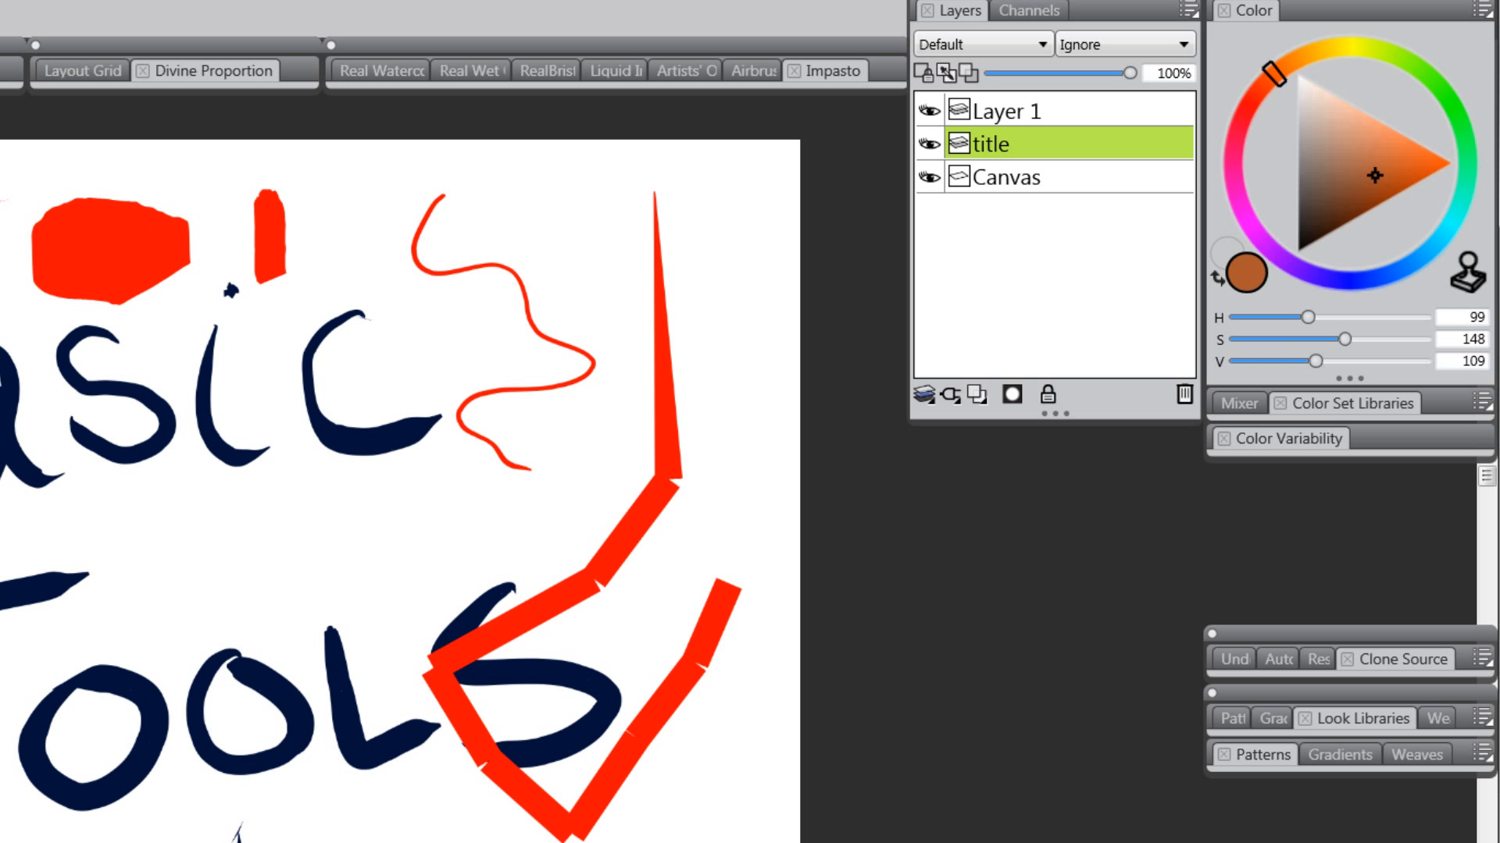
pyautogui.press('b')
pyautogui.moveTo(4, 488); pyautogui.dragTo(225, 380)
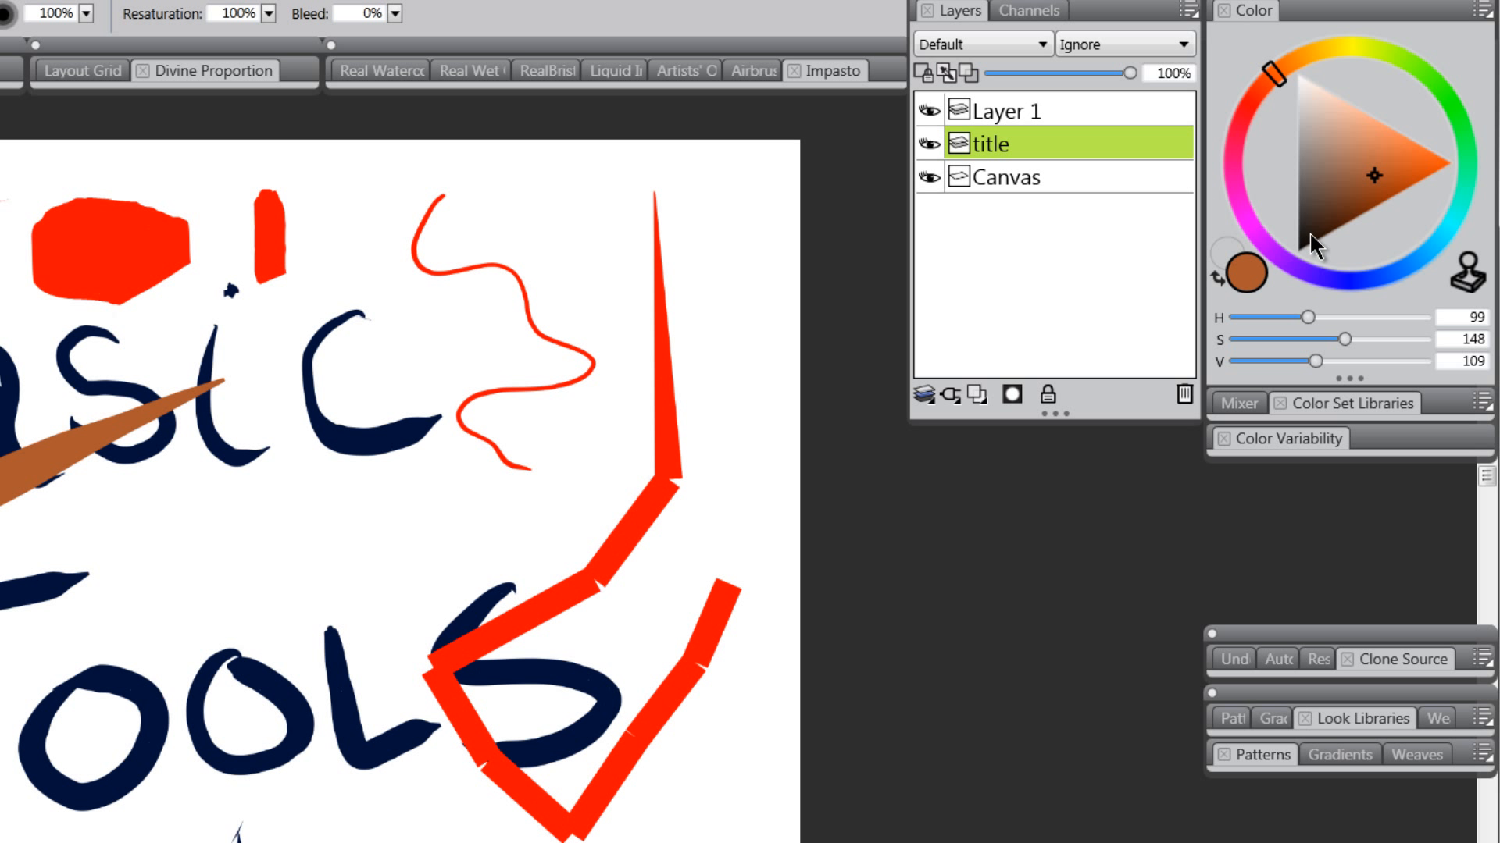
# - Paint a thick purple stroke below the letter c and a green one (H 154, S 147, V 109) over it
pyautogui.click(1306, 272)
pyautogui.moveTo(468, 434); pyautogui.dragTo(316, 609)
pyautogui.click(1421, 70)
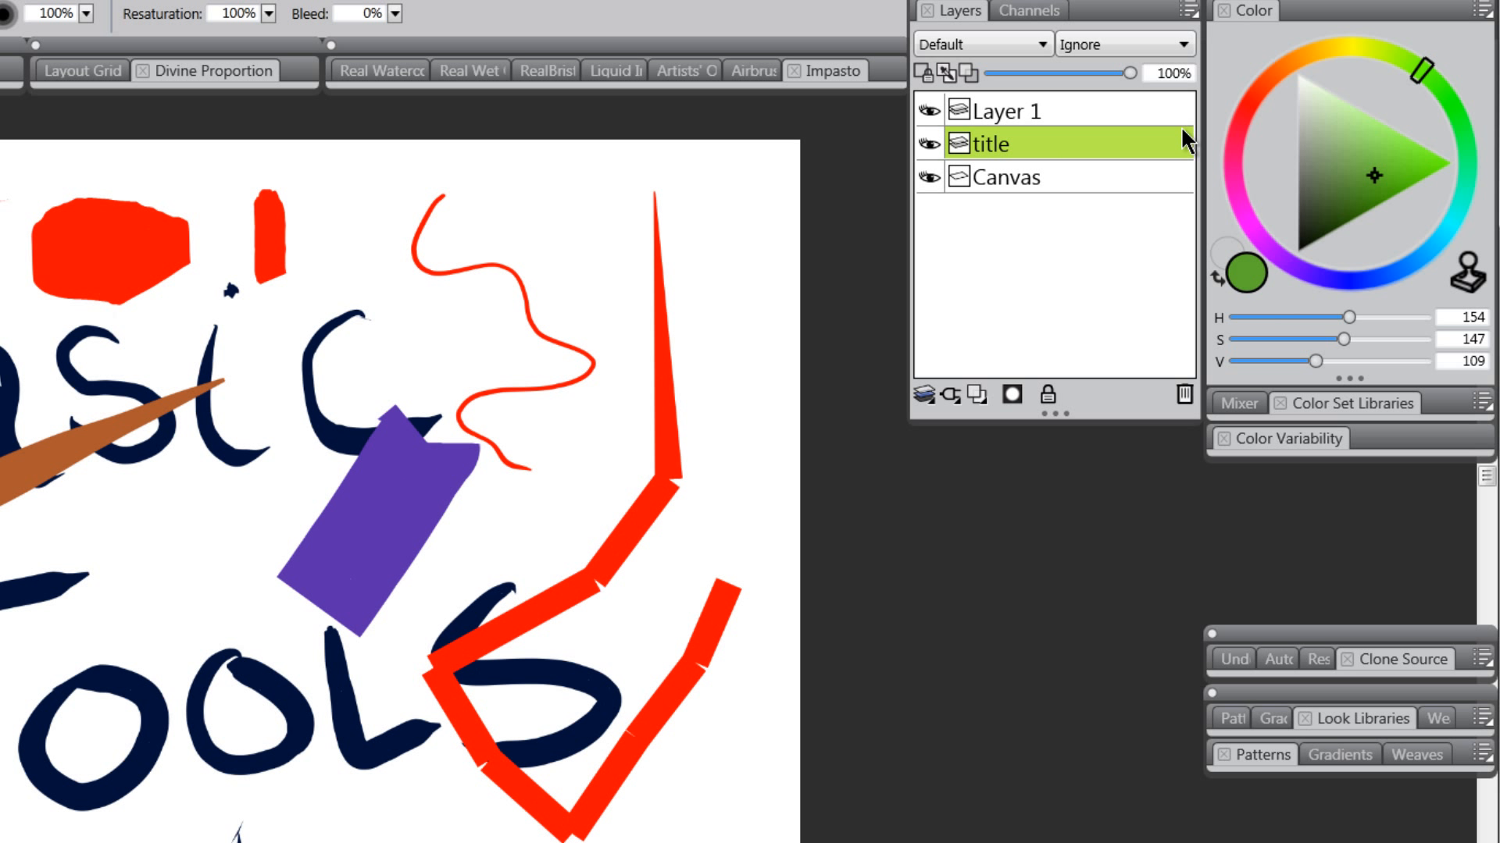
pyautogui.moveTo(438, 293)
pyautogui.mouseDown()
pyautogui.moveTo(345, 335)
pyautogui.moveTo(351, 359)
pyautogui.mouseUp()
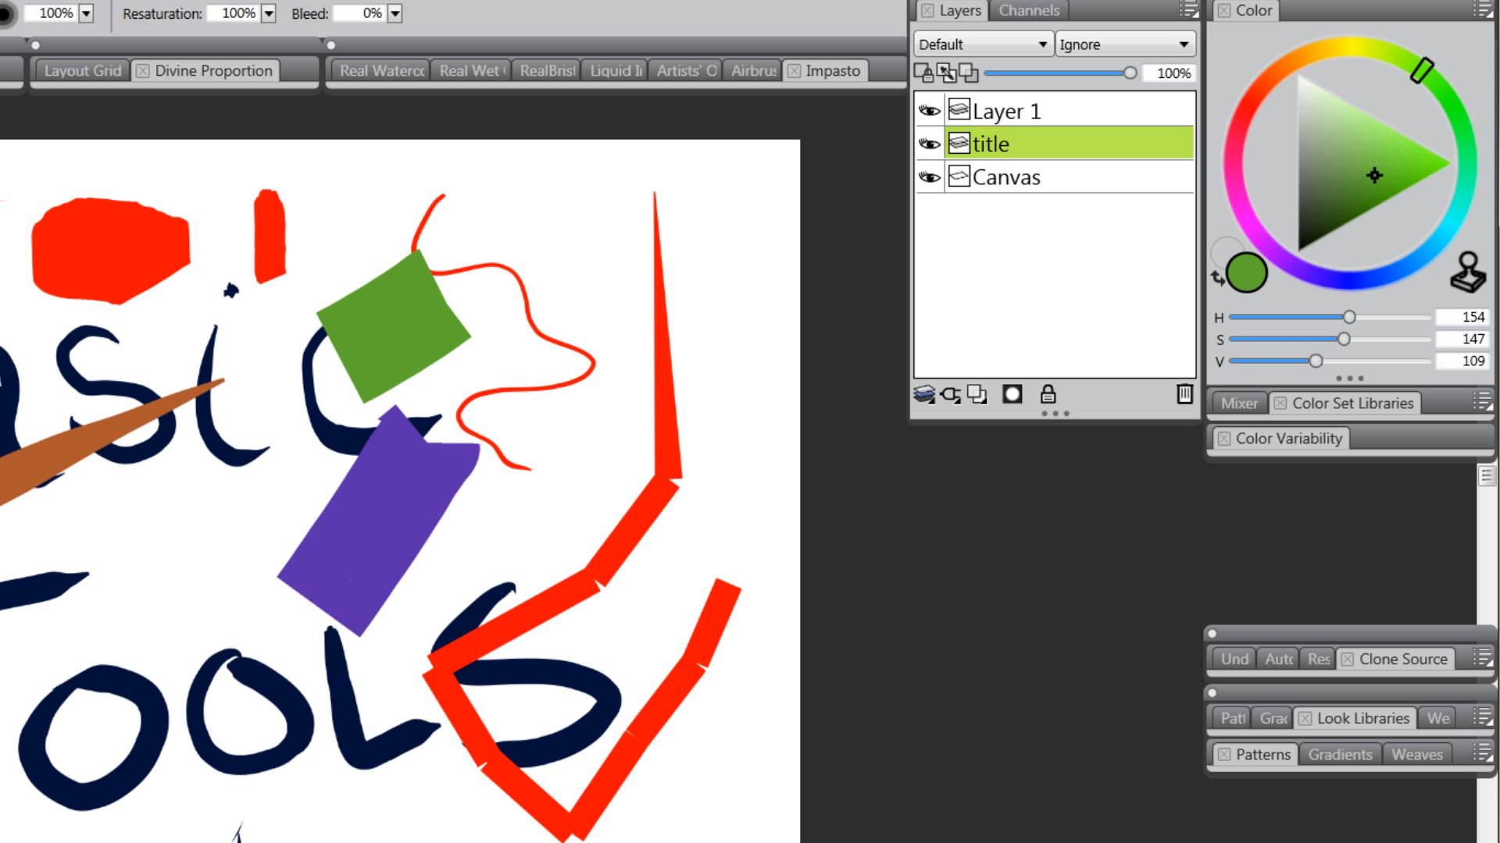
# - Sample purple, brownish orange, dark blue, green and red from the painted marks with the Dropper, finishing on red
pyautogui.press('d')
pyautogui.click(414, 461)
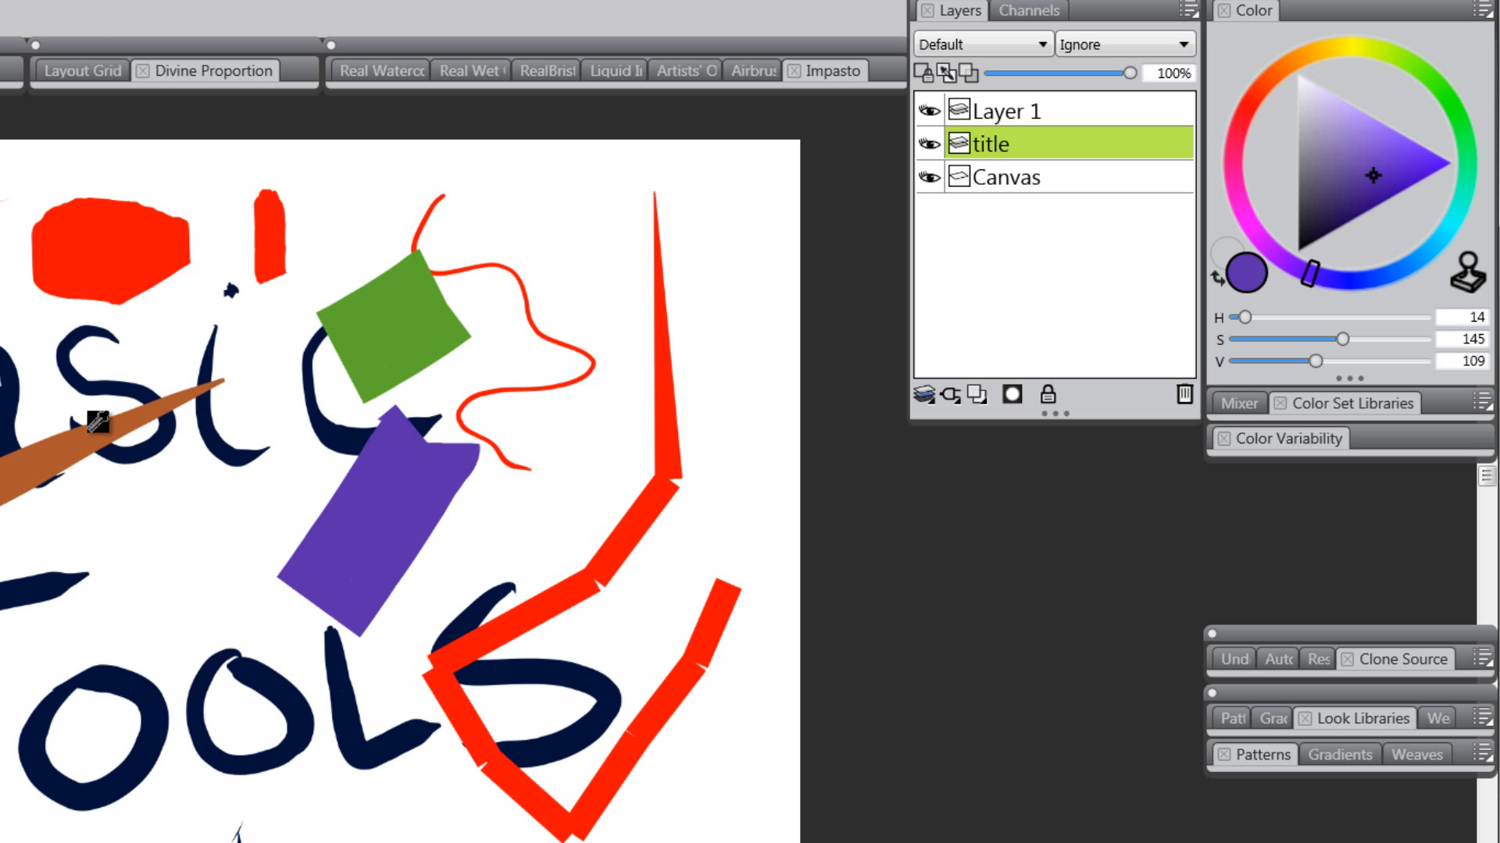
pyautogui.click(92, 428)
pyautogui.click(121, 234)
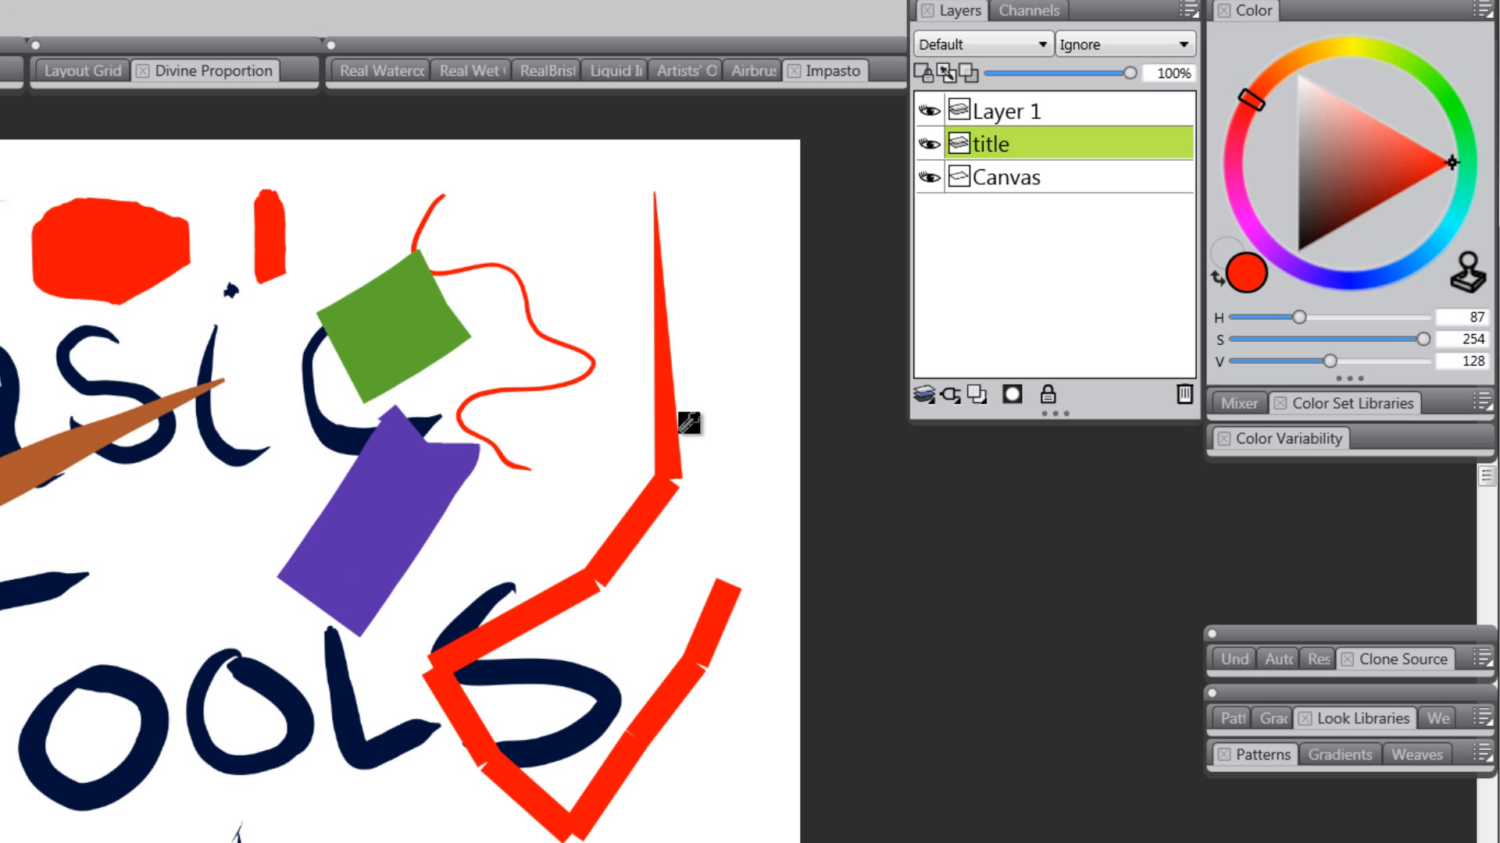
pyautogui.click(427, 480)
pyautogui.click(355, 426)
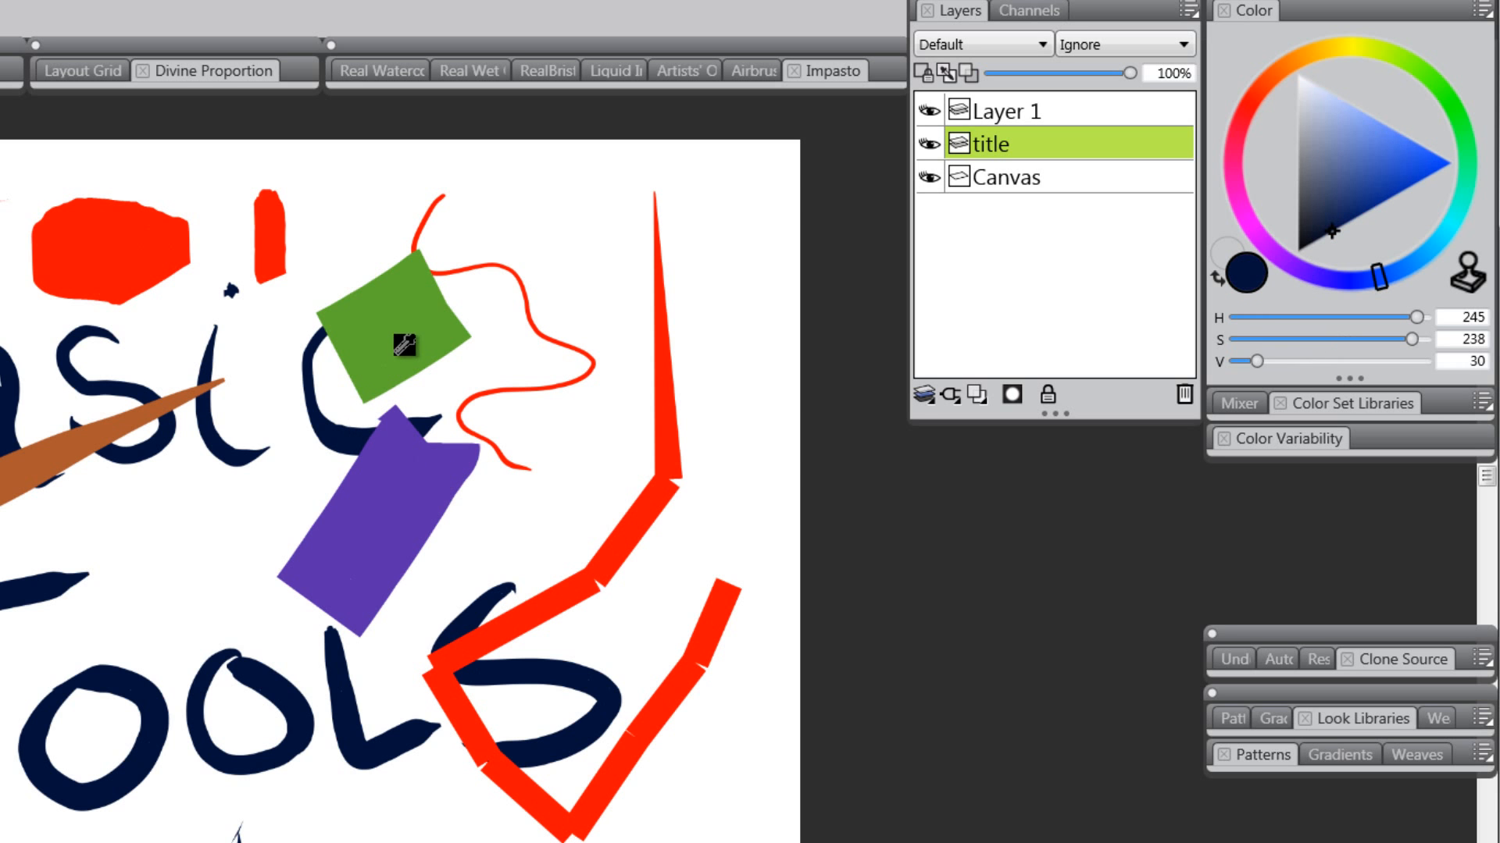
pyautogui.click(404, 344)
pyautogui.click(410, 470)
pyautogui.click(414, 341)
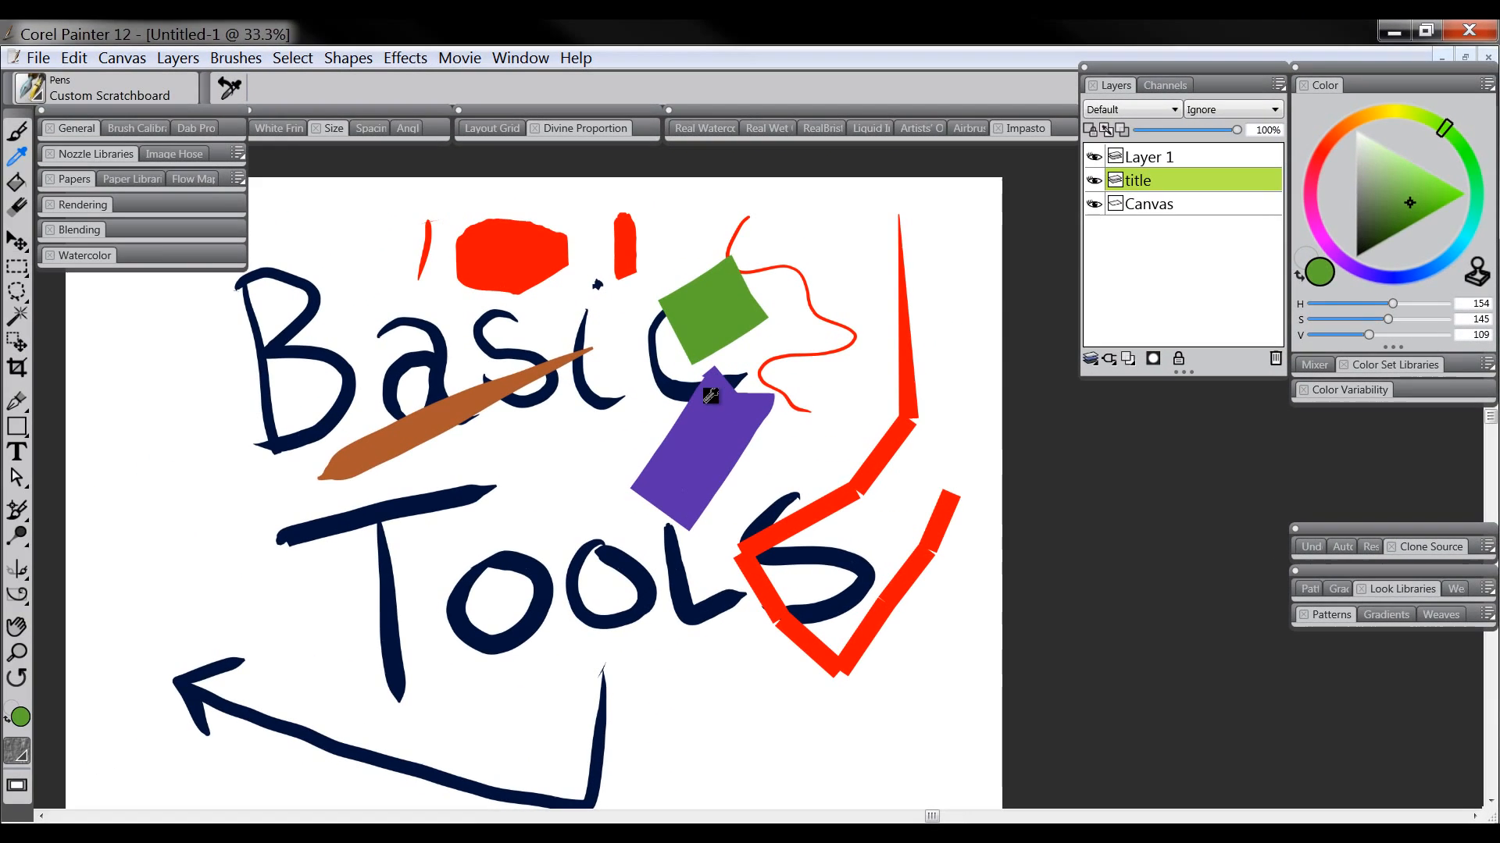
pyautogui.click(393, 460)
pyautogui.click(110, 426)
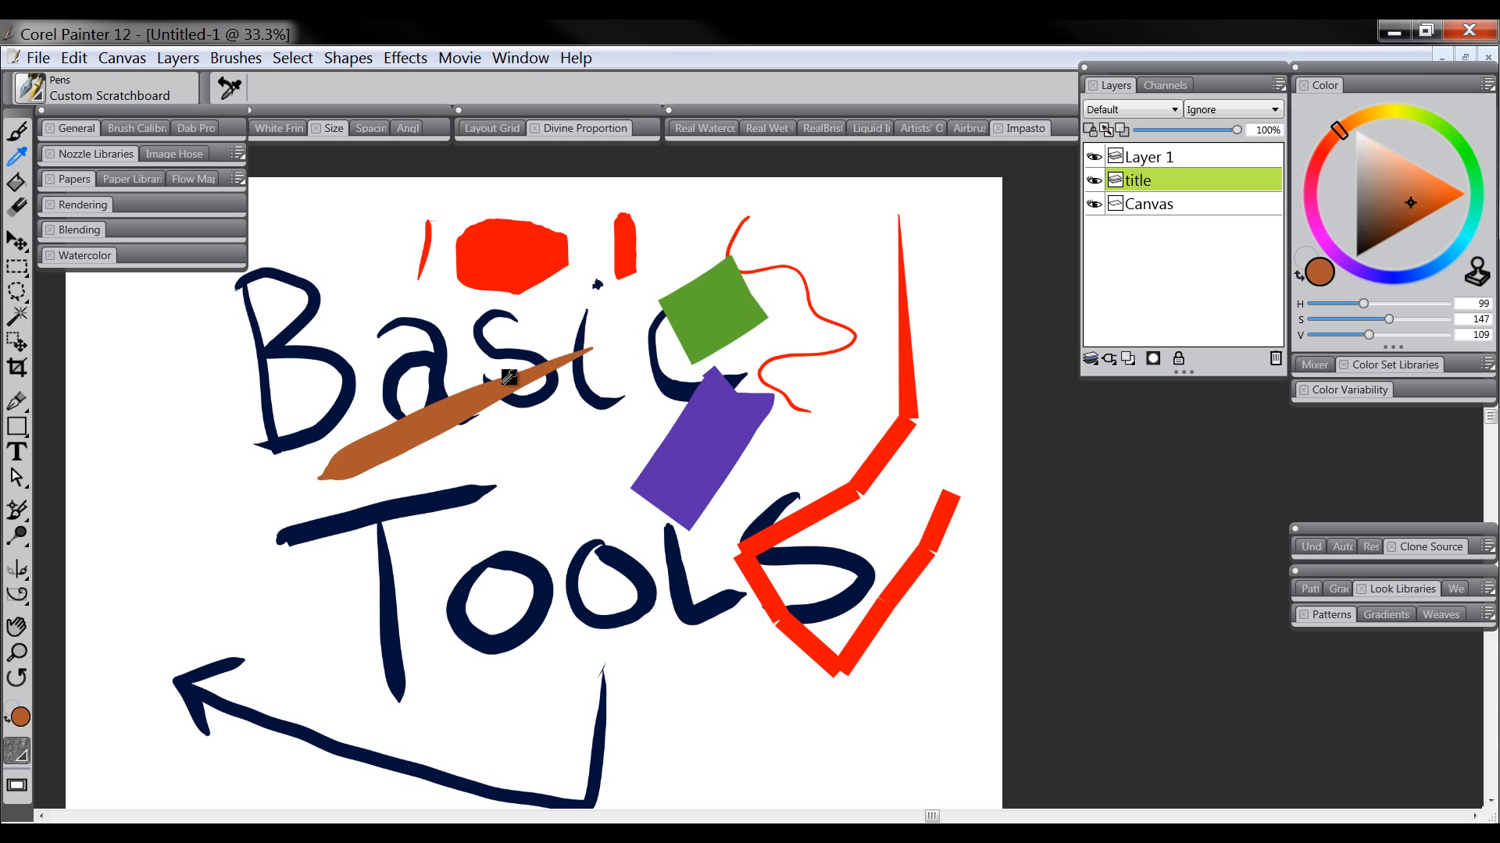
pyautogui.click(544, 245)
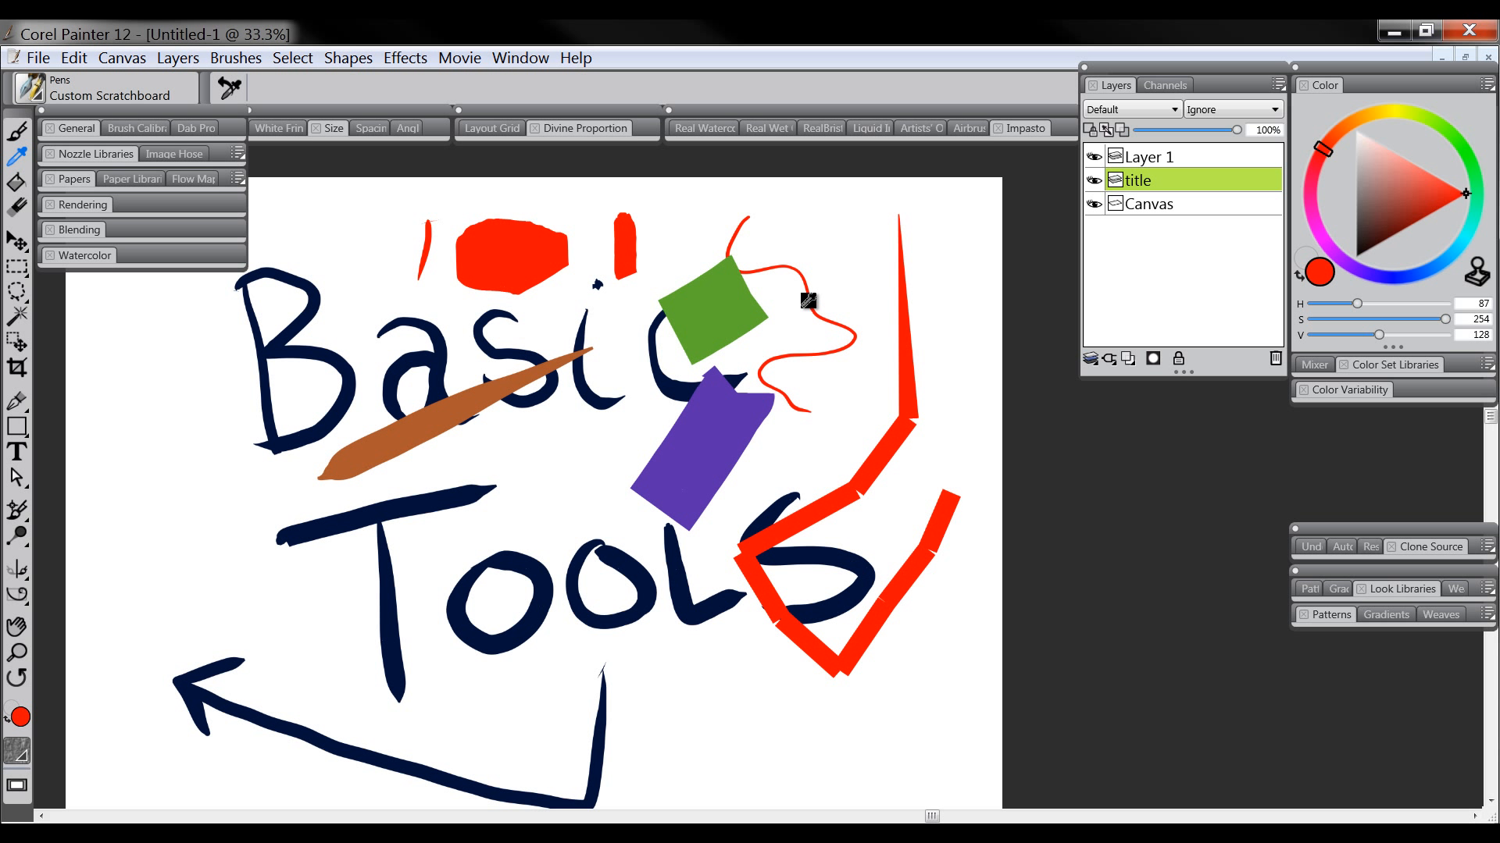
# - With the Brush active, temporarily invoke the Dropper to sample purple, green, brownish orange and finally the red mark above Basic
pyautogui.keyDown('alt'); pyautogui.click(709, 418); pyautogui.keyUp('alt')
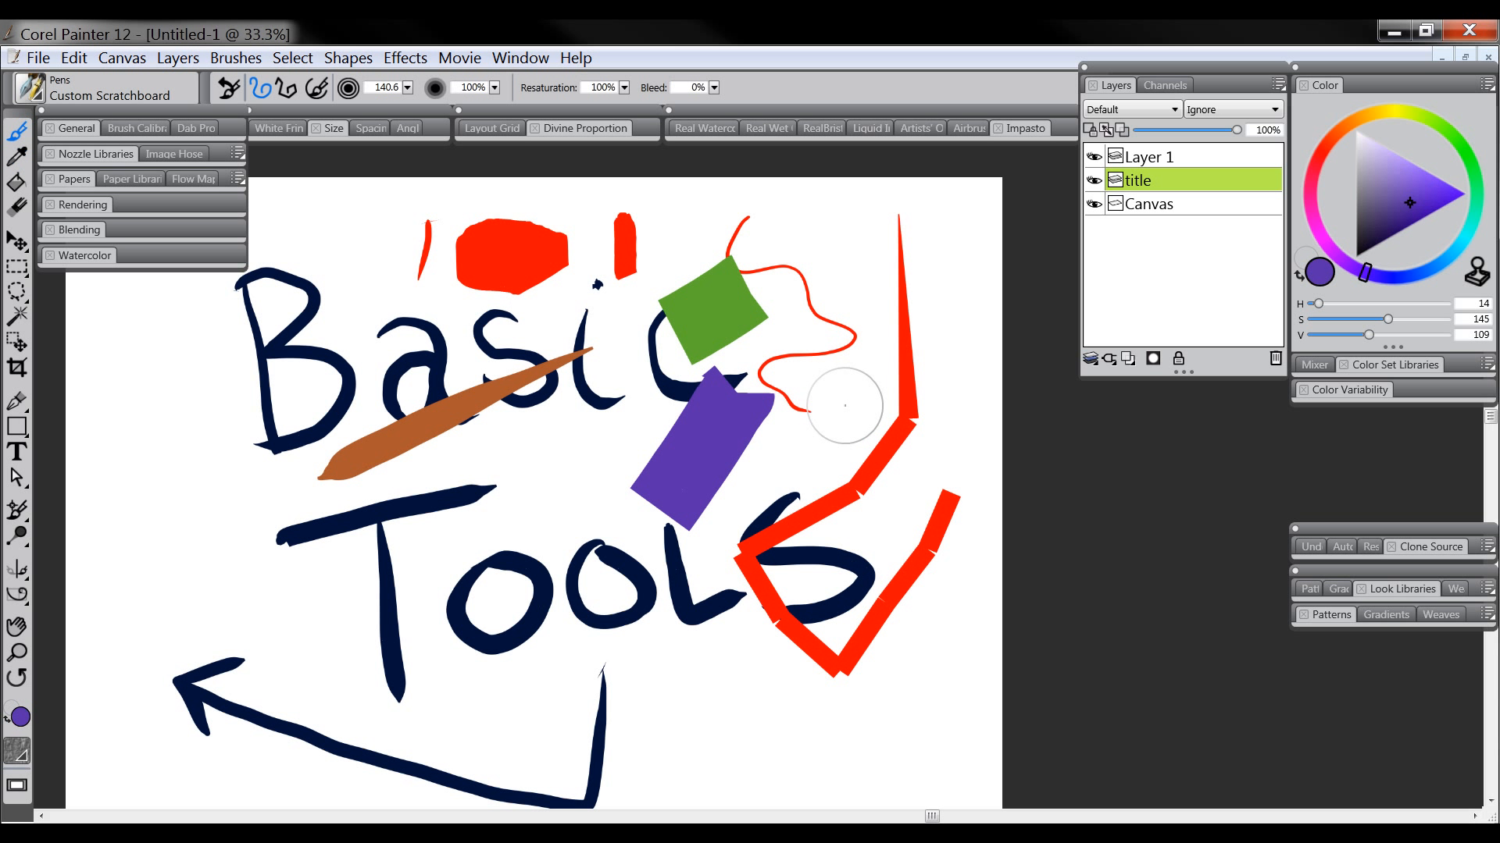
pyautogui.keyDown('alt'); pyautogui.click(730, 299); pyautogui.keyUp('alt')
pyautogui.keyDown('alt'); pyautogui.click(707, 404); pyautogui.keyUp('alt')
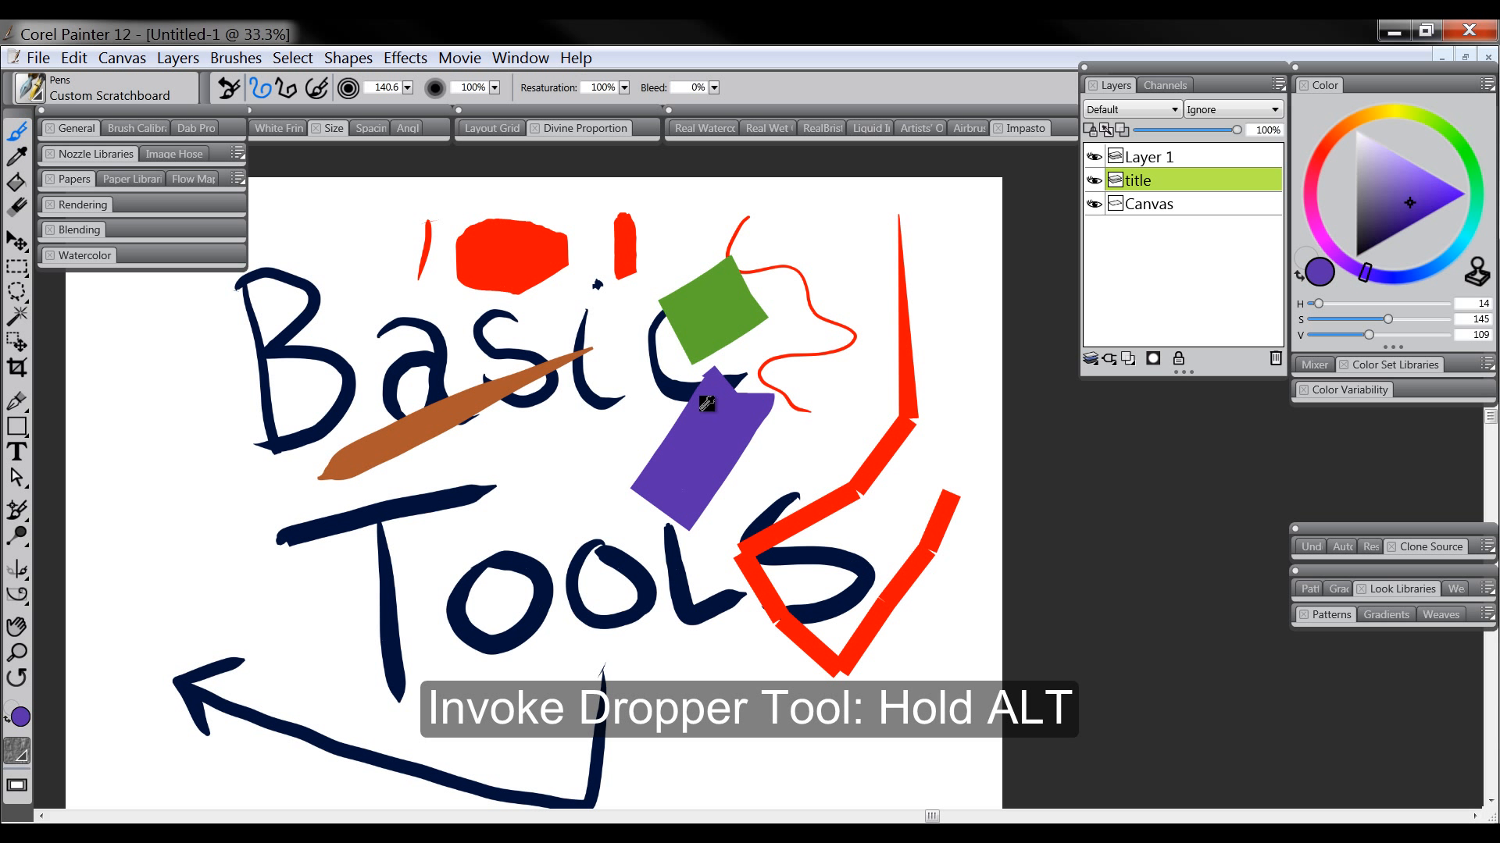
pyautogui.keyDown('alt'); pyautogui.click(498, 388); pyautogui.keyUp('alt')
pyautogui.keyDown('alt'); pyautogui.click(520, 237); pyautogui.keyUp('alt')
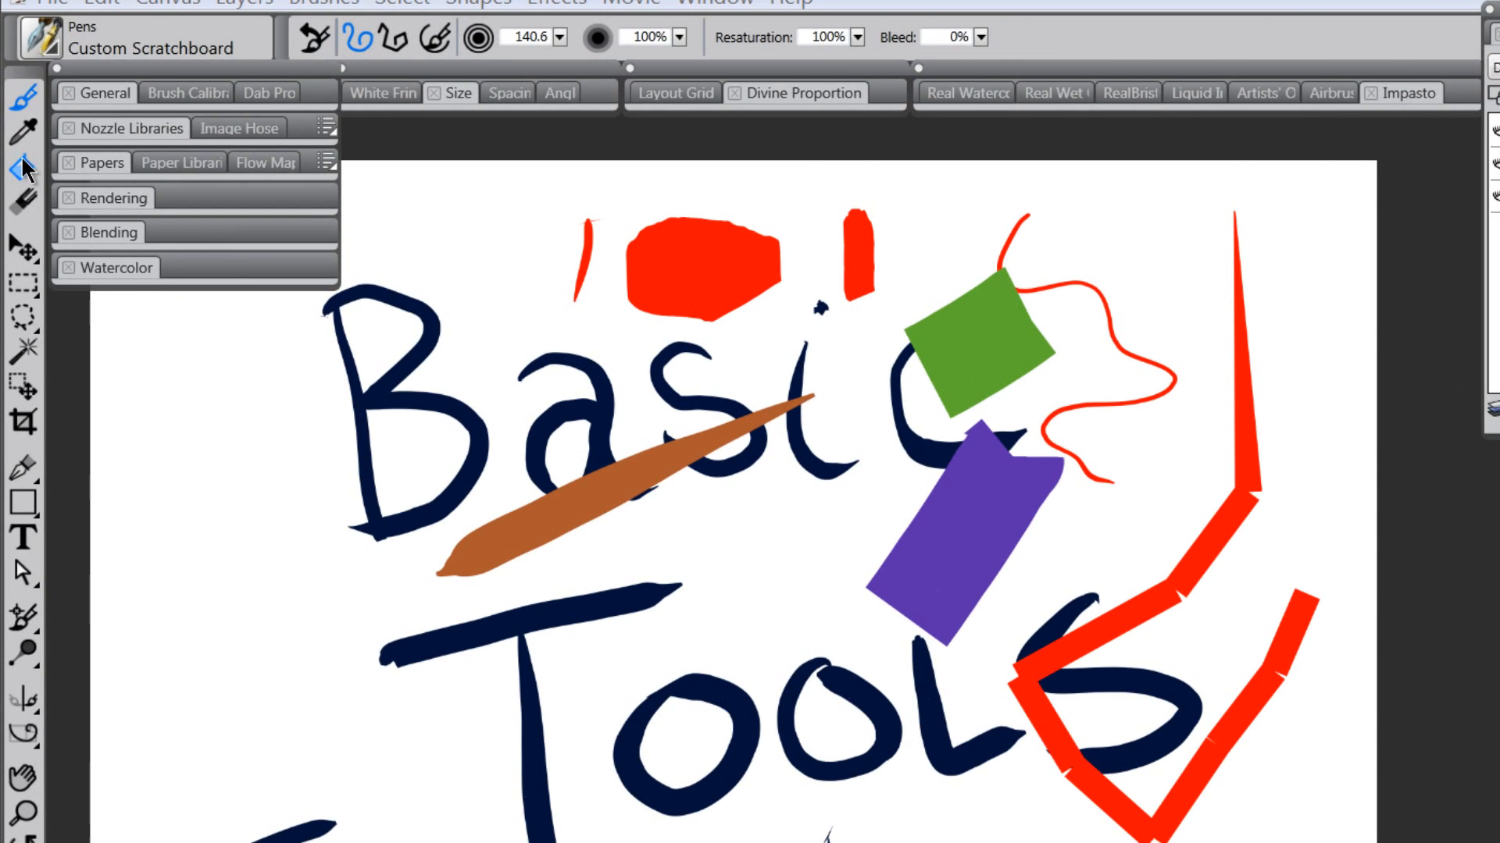
# - Activate the Paint Bucket and delete the title layer to leave a blank canvas
pyautogui.click(23, 167)
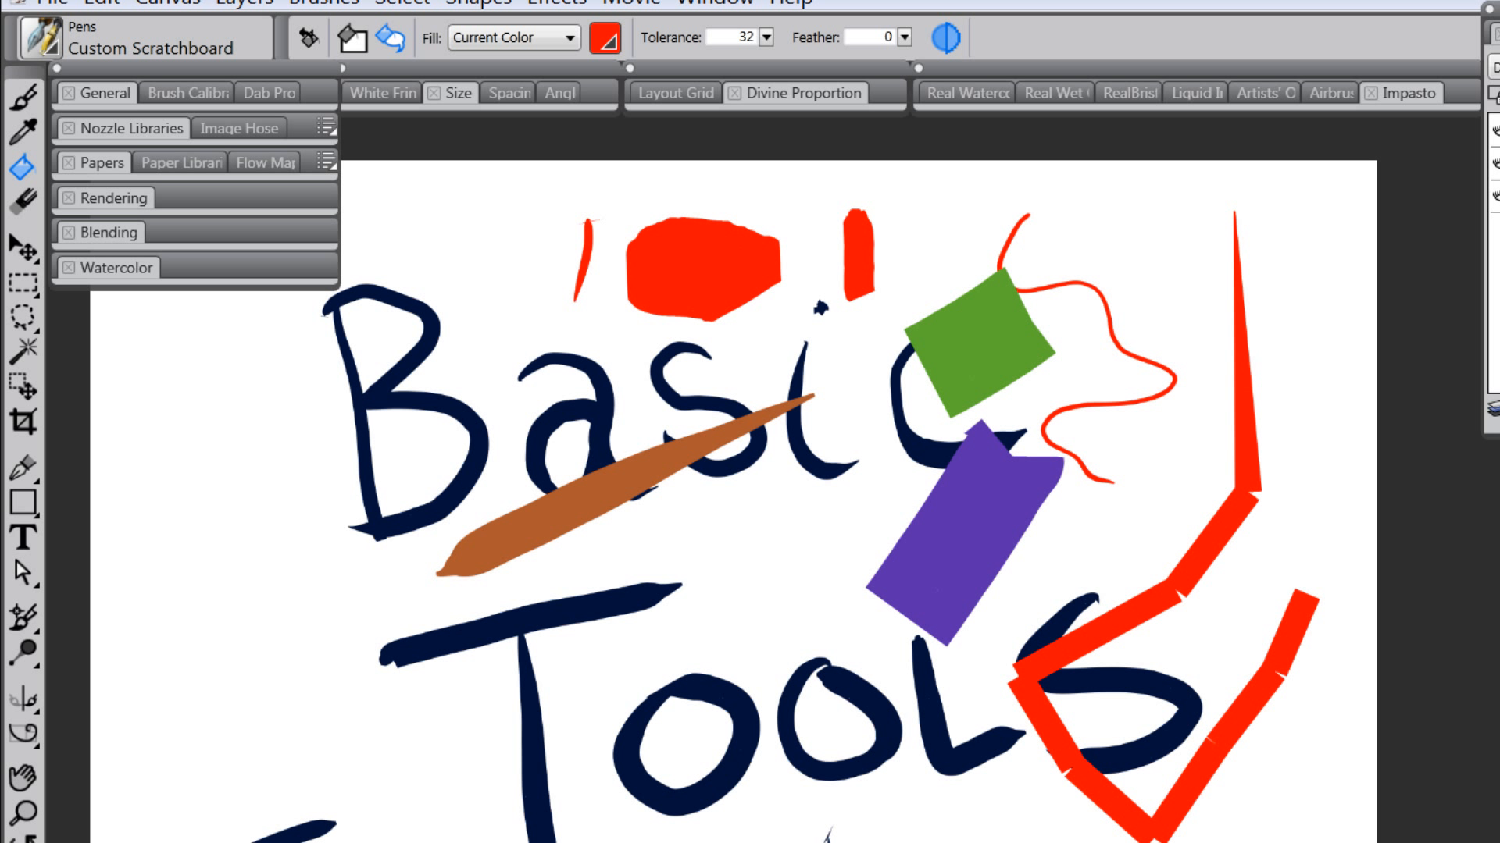
pyautogui.press('Delete')
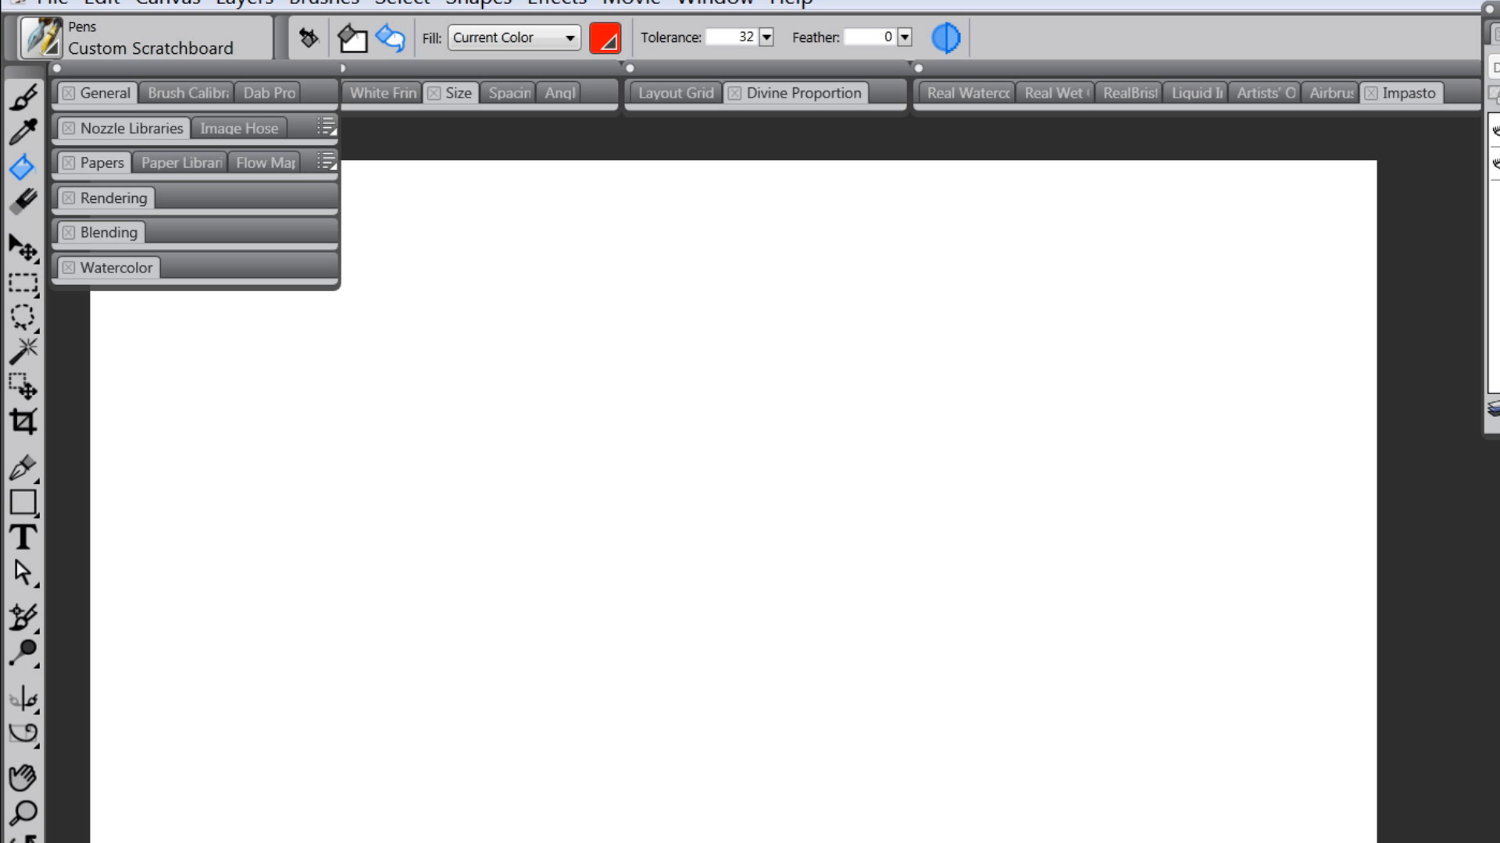
pyautogui.moveTo(915, 525); pyautogui.dragTo(1051, 468)
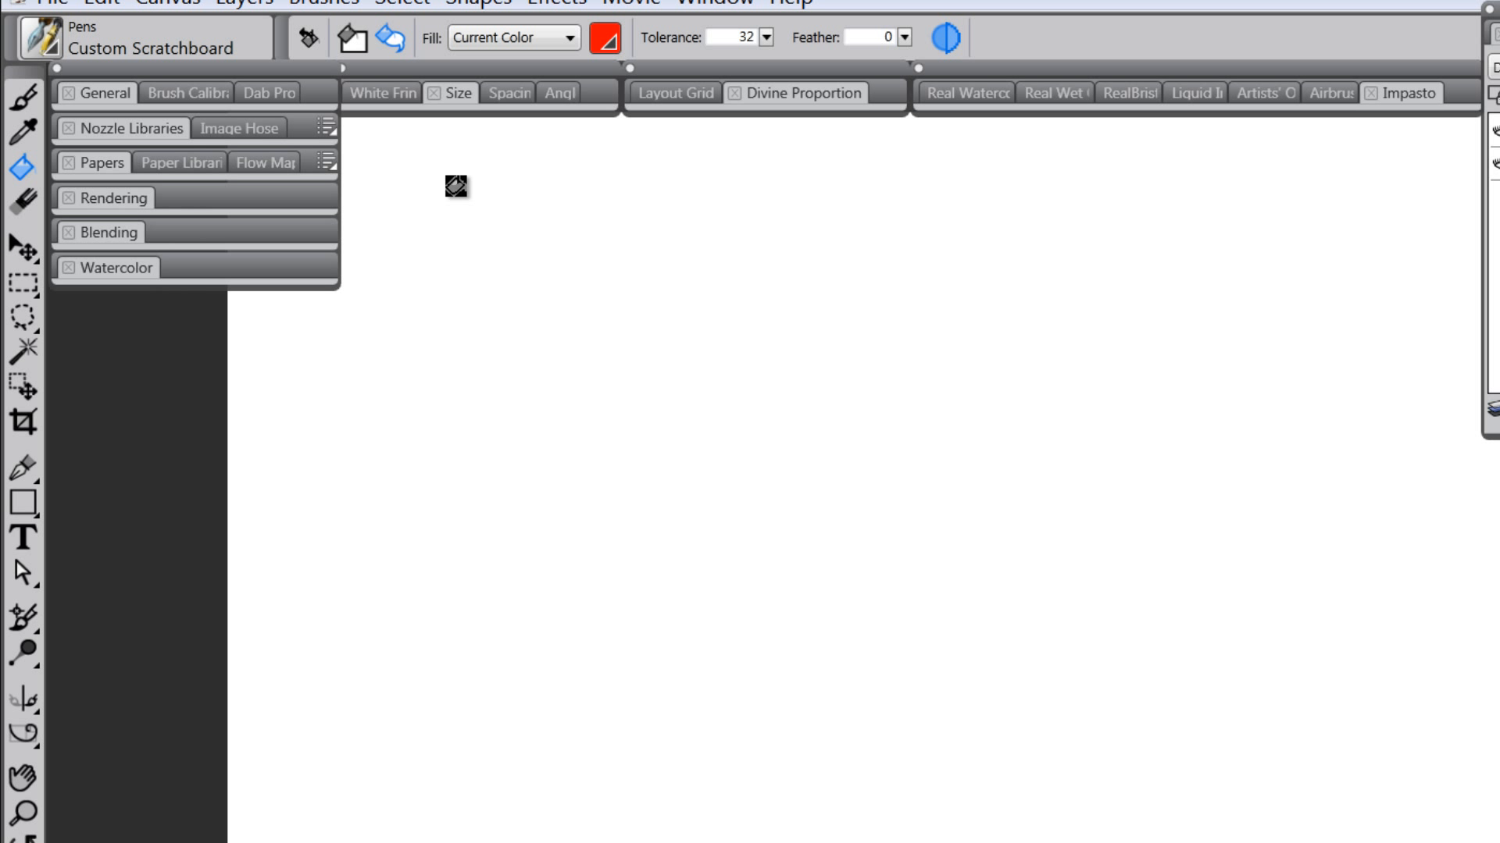
# - Set the colour to black and brush a large, thick, closed circle outline on the blank canvas, undoing the first attempt
pyautogui.click(1498, 144)
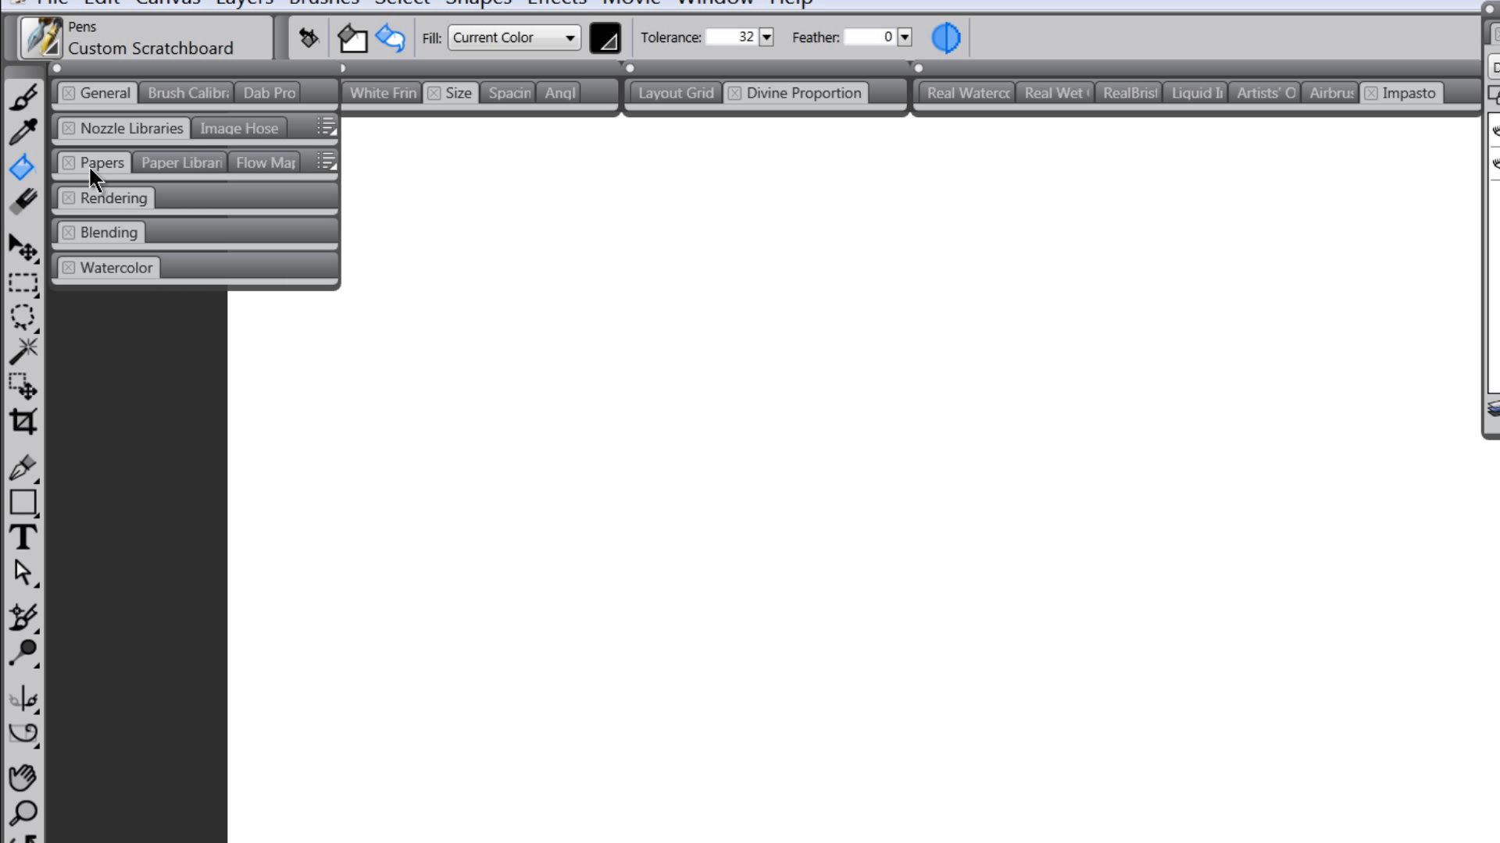
pyautogui.click(28, 100)
pyautogui.moveTo(840, 253)
pyautogui.mouseDown()
pyautogui.moveTo(710, 285)
pyautogui.moveTo(514, 488)
pyautogui.moveTo(578, 734)
pyautogui.mouseUp()
pyautogui.hotkey('ctrl', 'z')
pyautogui.moveTo(856, 251)
pyautogui.mouseDown()
pyautogui.moveTo(617, 706)
pyautogui.moveTo(911, 842)
pyautogui.moveTo(1195, 646)
pyautogui.moveTo(1156, 405)
pyautogui.moveTo(1005, 296)
pyautogui.moveTo(893, 265)
pyautogui.moveTo(760, 277)
pyautogui.moveTo(840, 261)
pyautogui.moveTo(986, 285)
pyautogui.mouseUp()
# - Fill the inside of the black circle with red using the Paint Bucket set to Current Color
pyautogui.click(29, 167)
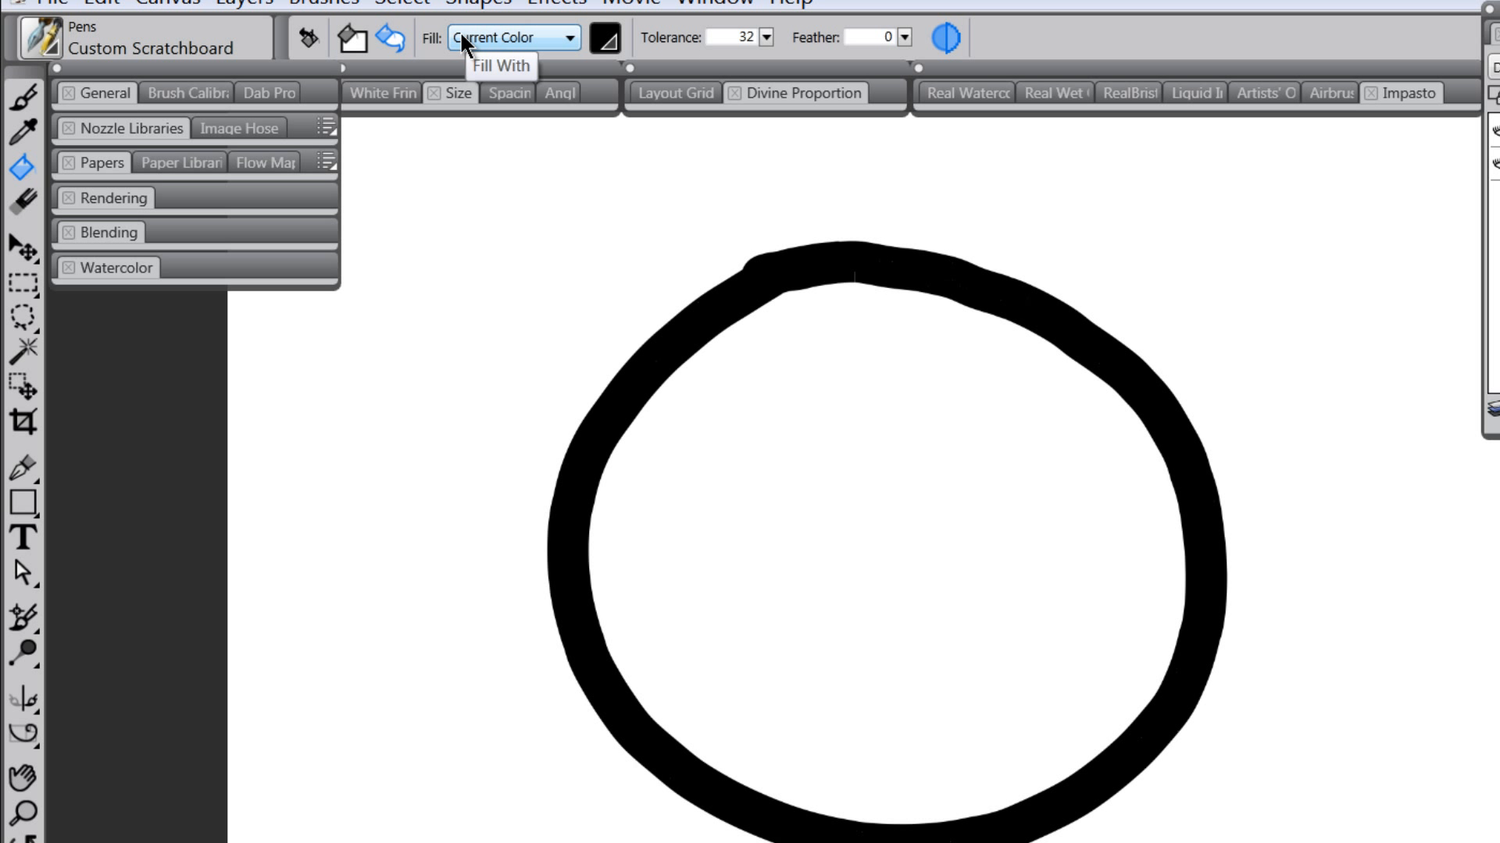
pyautogui.click(489, 37)
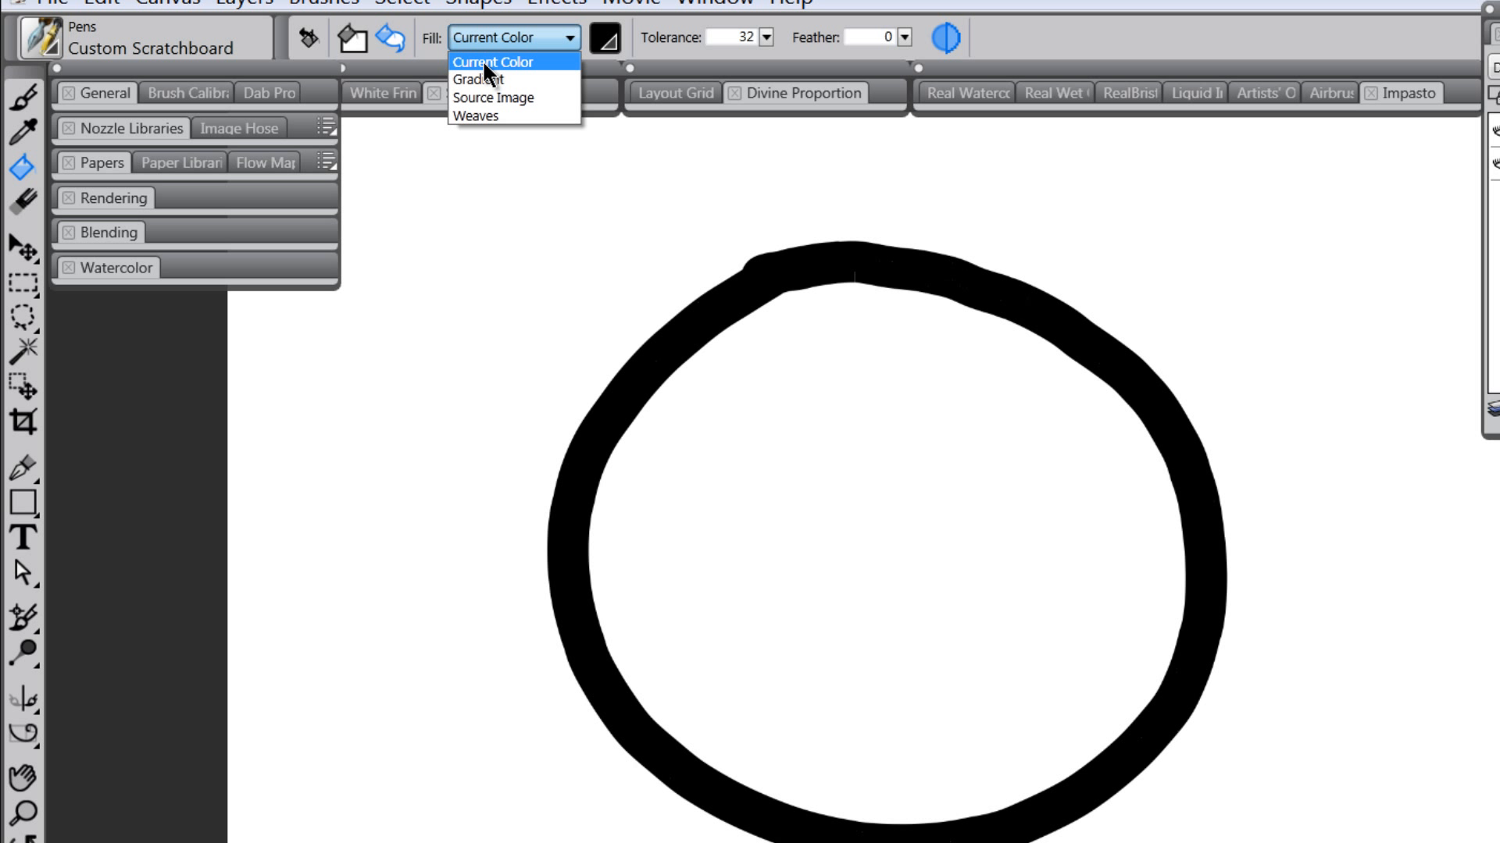
pyautogui.click(485, 64)
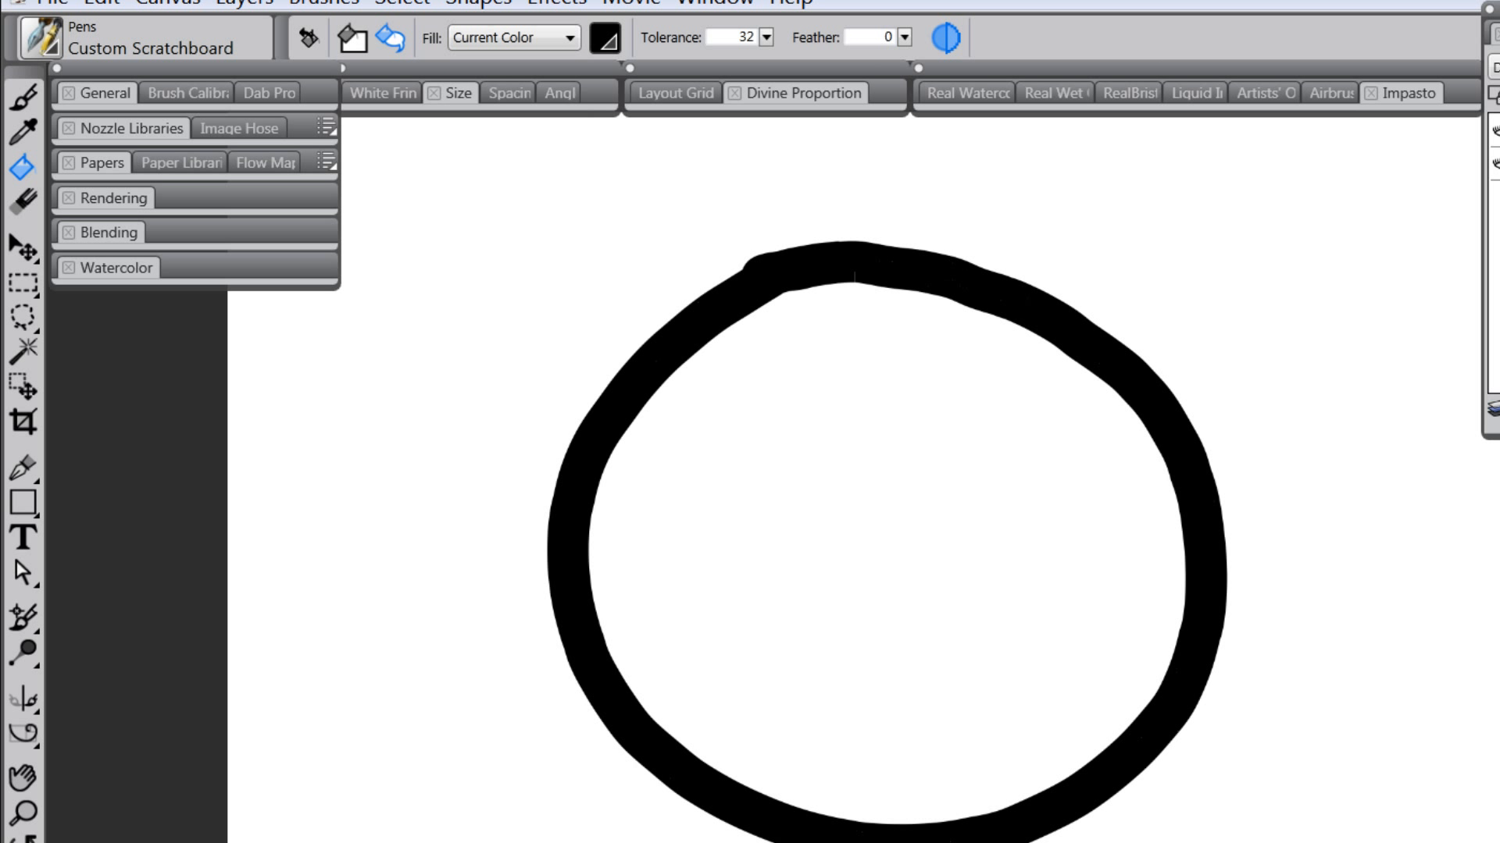
pyautogui.hotkey('shift', 'x')
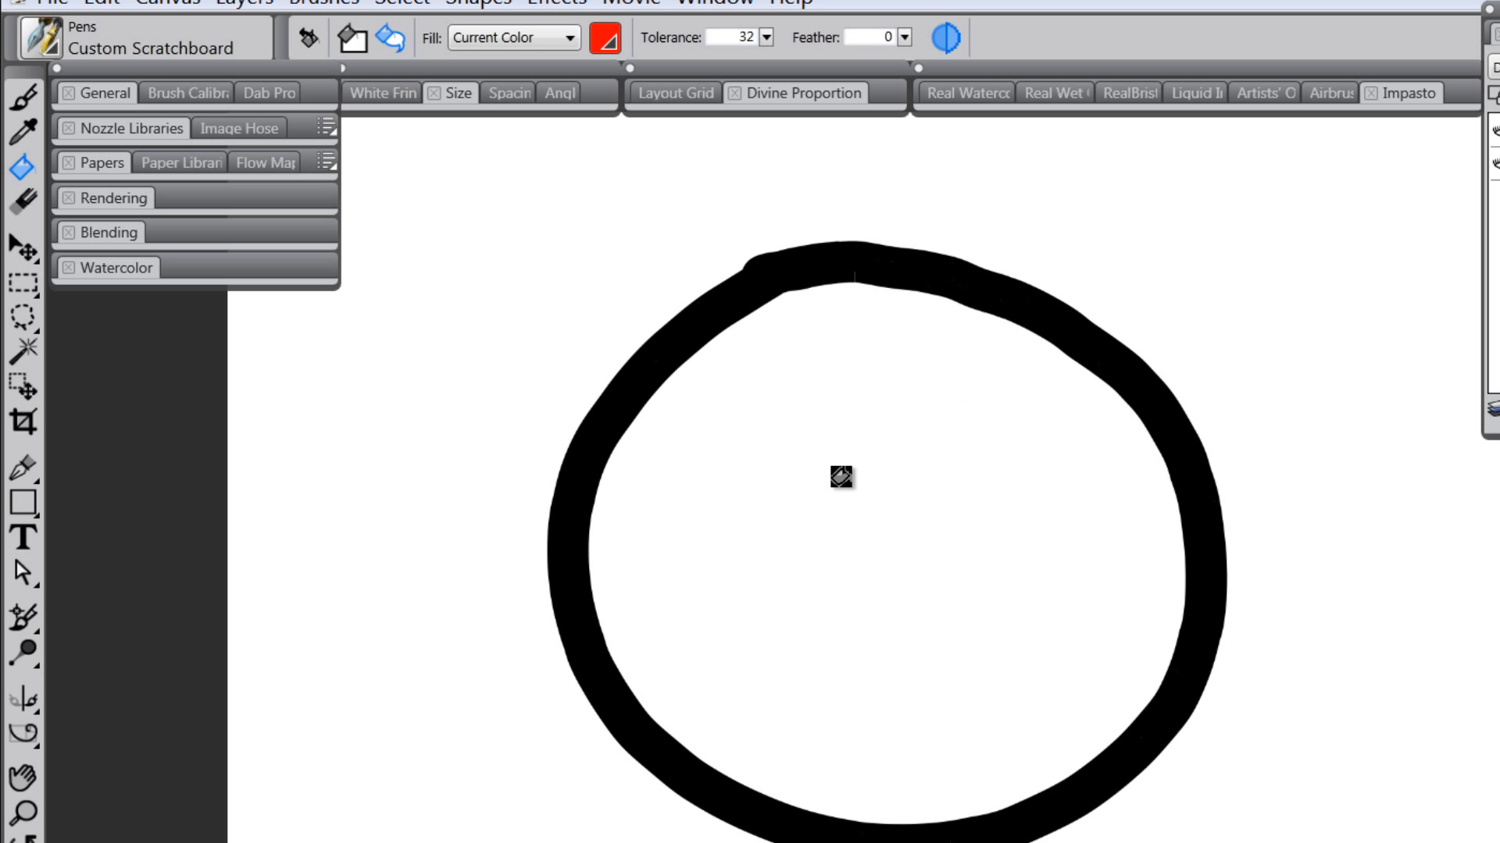
pyautogui.click(847, 478)
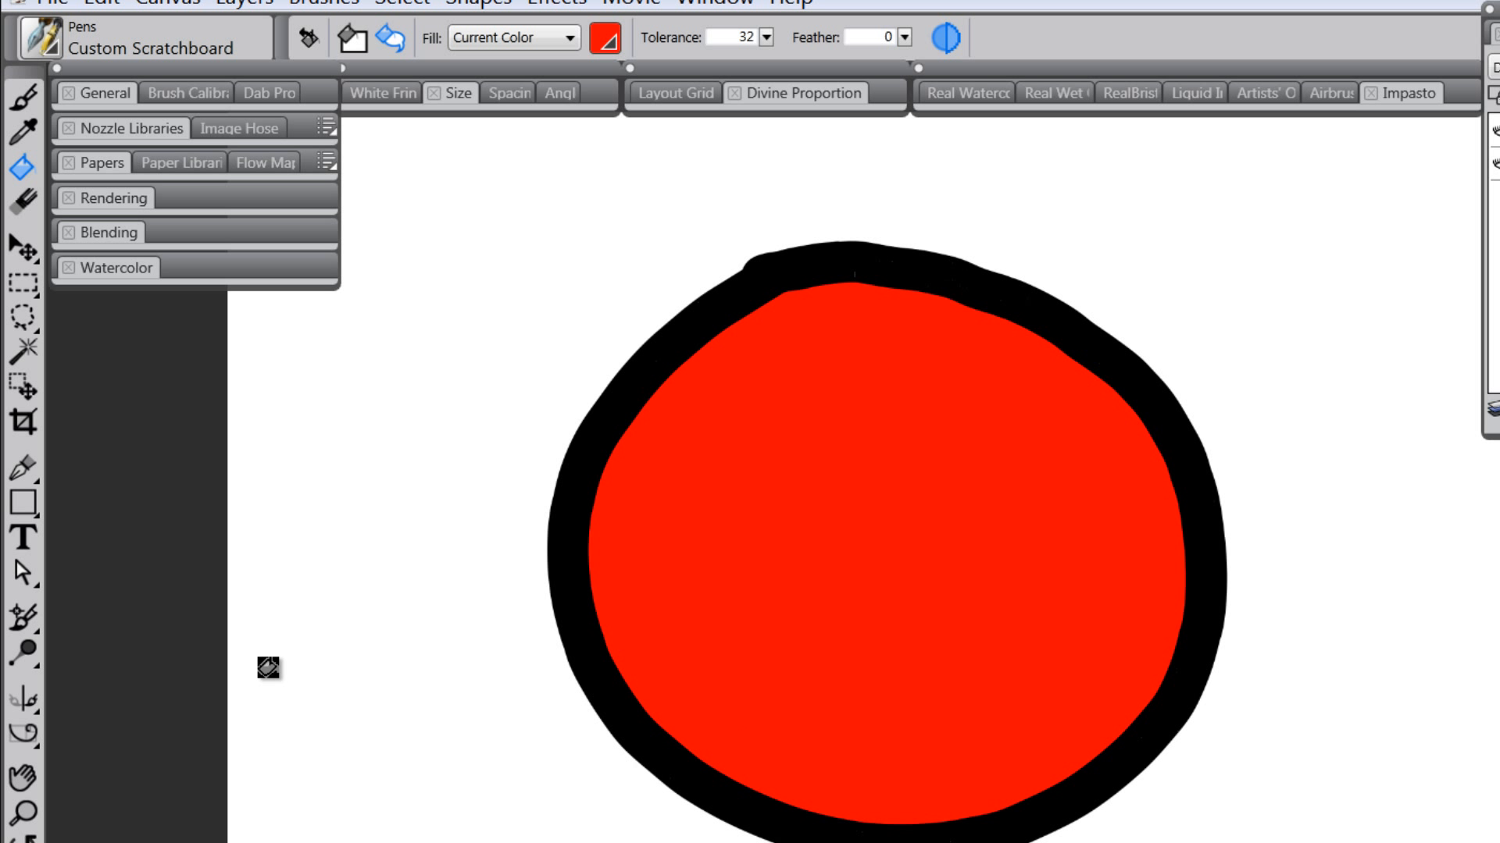
# - Examine closely how the red fill meets the inner edge of the black outline, and return to an overview of the circle
pyautogui.click(23, 812)
pyautogui.click(650, 653)
pyautogui.click(622, 669)
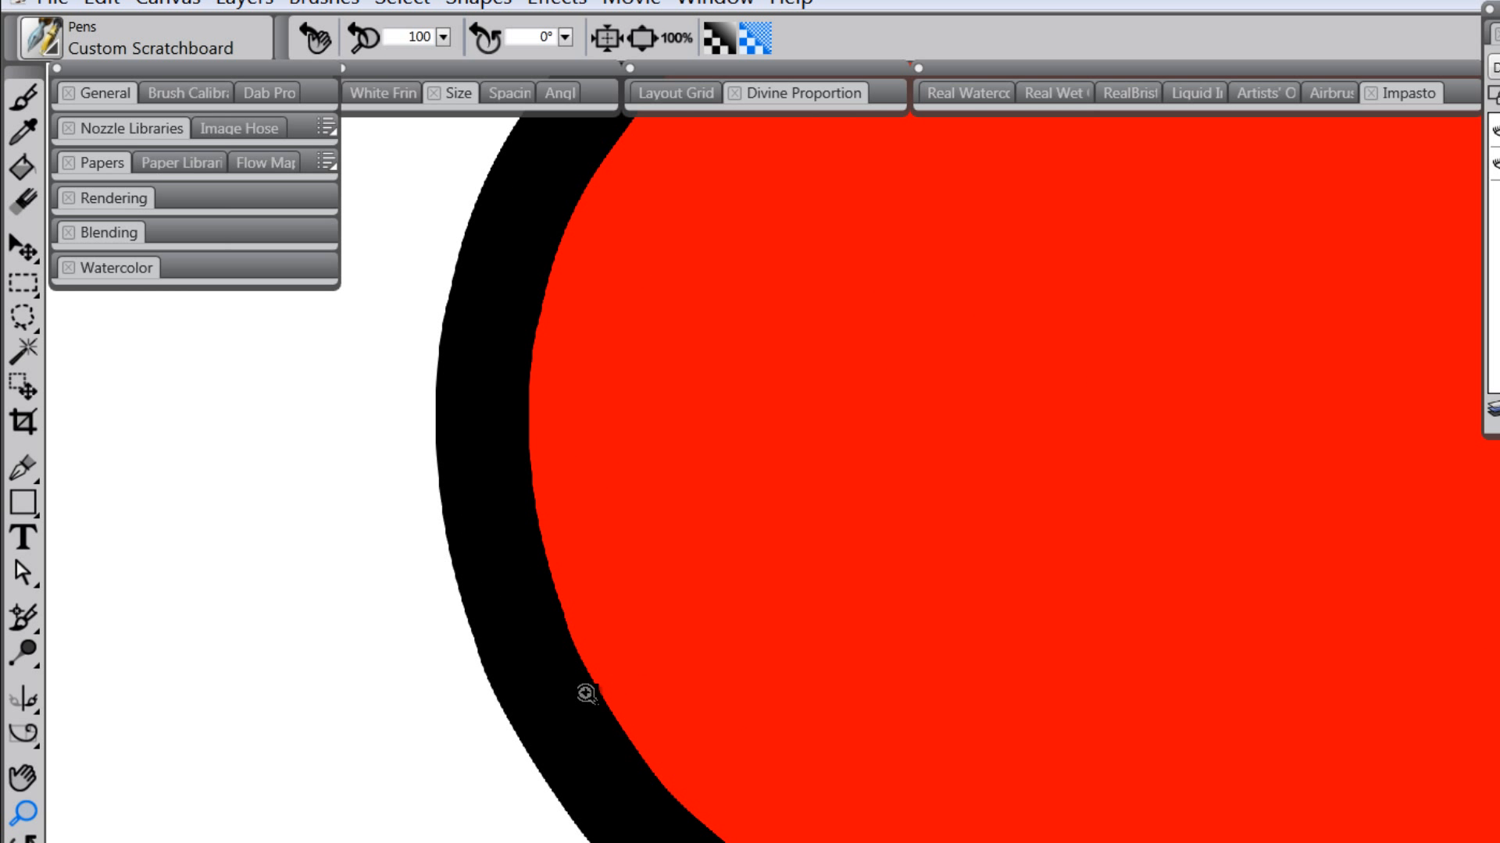
pyautogui.click(585, 693)
pyautogui.click(584, 692)
pyautogui.click(591, 640)
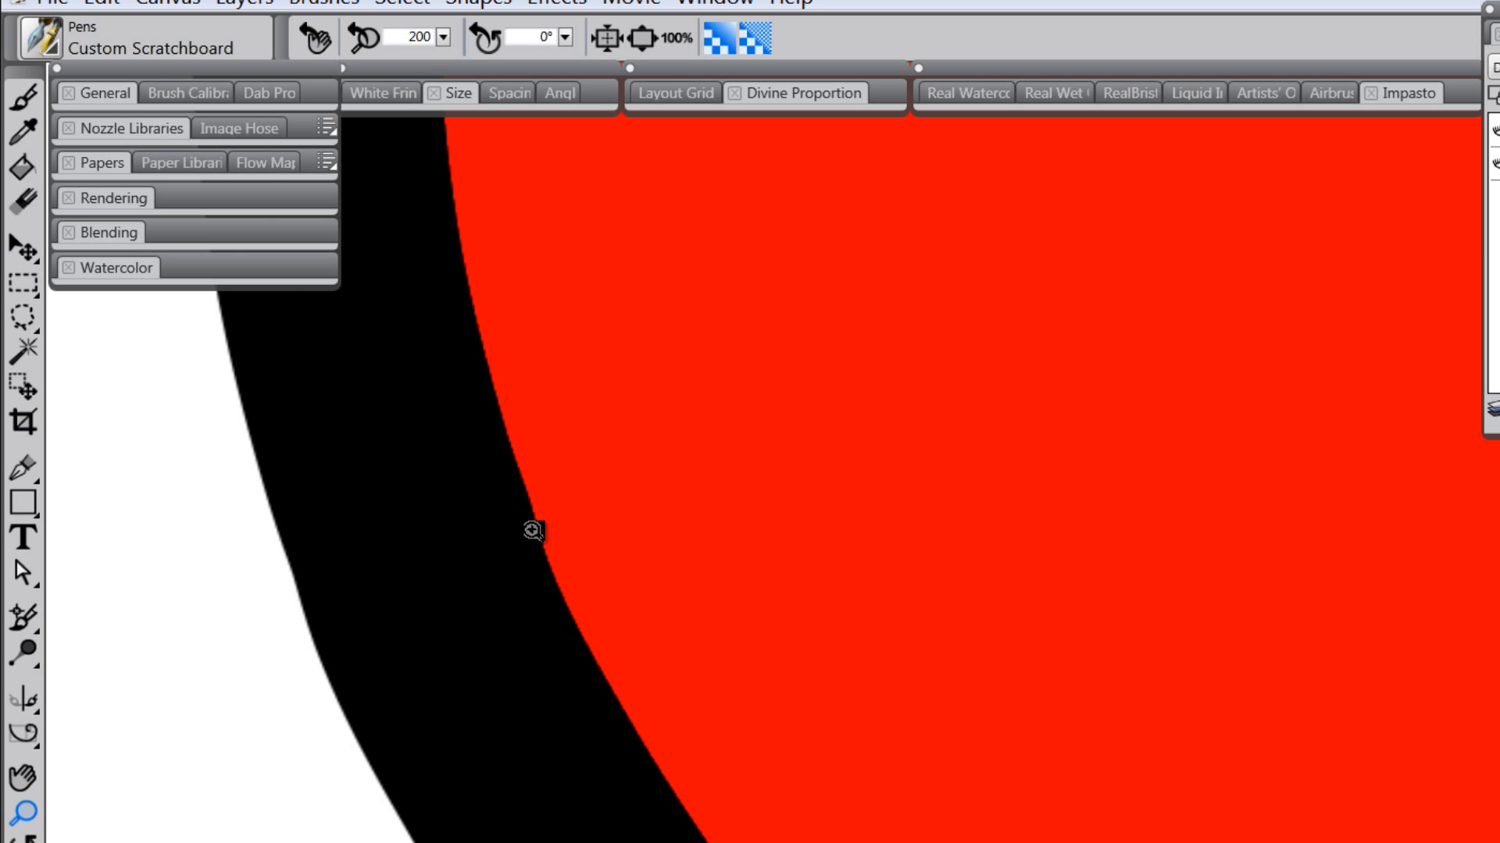
pyautogui.keyDown('alt'); pyautogui.click(663, 698); pyautogui.keyUp('alt')
pyautogui.keyDown('alt'); pyautogui.click(692, 701); pyautogui.keyUp('alt')
pyautogui.keyDown('alt'); pyautogui.click(693, 700); pyautogui.keyUp('alt')
pyautogui.keyDown('alt'); pyautogui.click(693, 701); pyautogui.keyUp('alt')
pyautogui.keyDown('alt'); pyautogui.click(707, 702); pyautogui.keyUp('alt')
pyautogui.keyDown('alt'); pyautogui.click(719, 704); pyautogui.keyUp('alt')
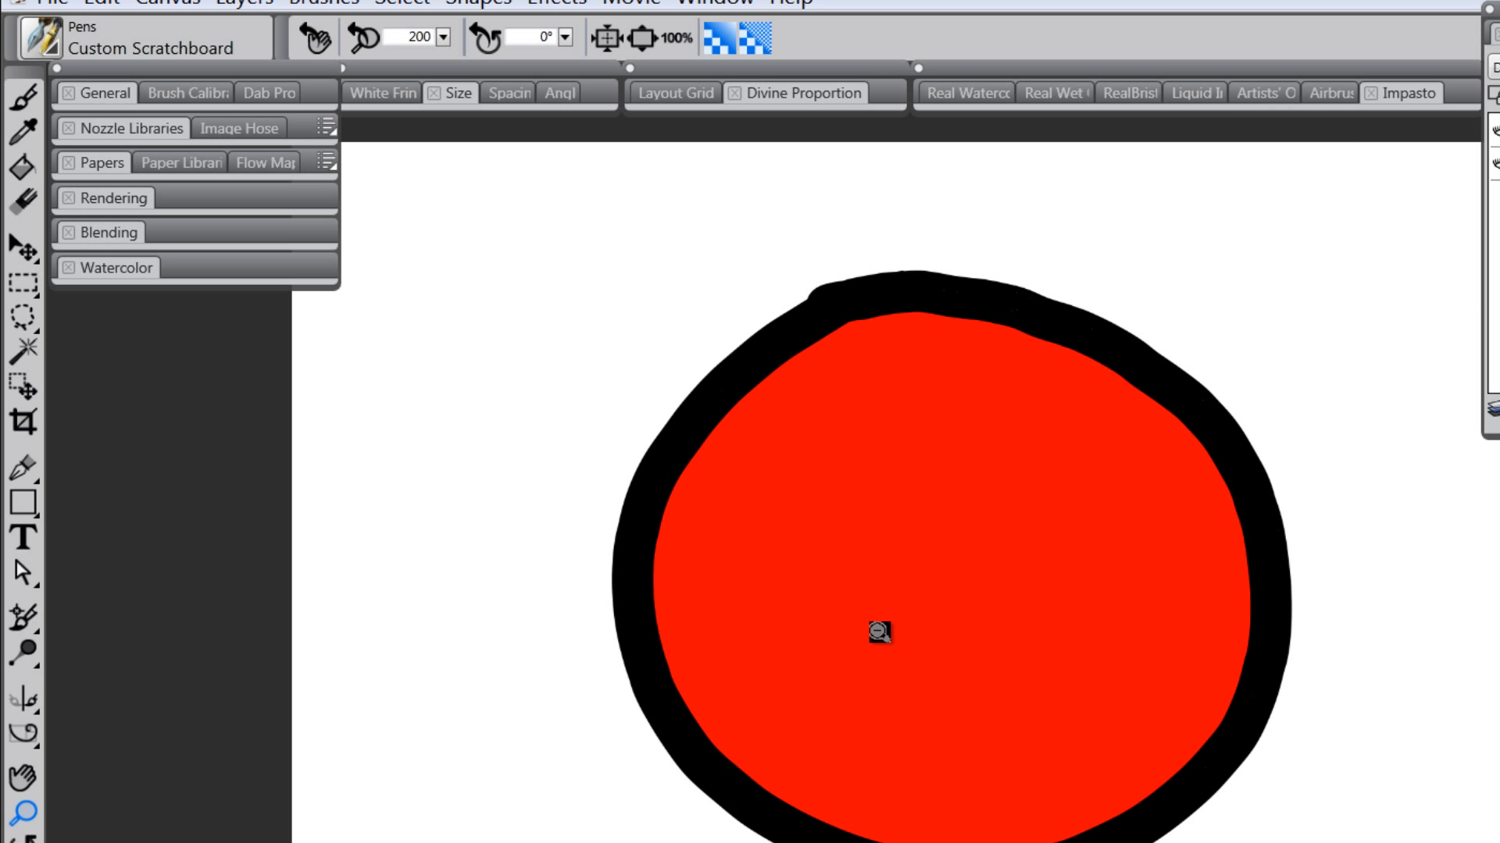
pyautogui.moveTo(955, 653); pyautogui.dragTo(930, 621)
pyautogui.keyDown('alt'); pyautogui.click(930, 621); pyautogui.keyUp('alt')
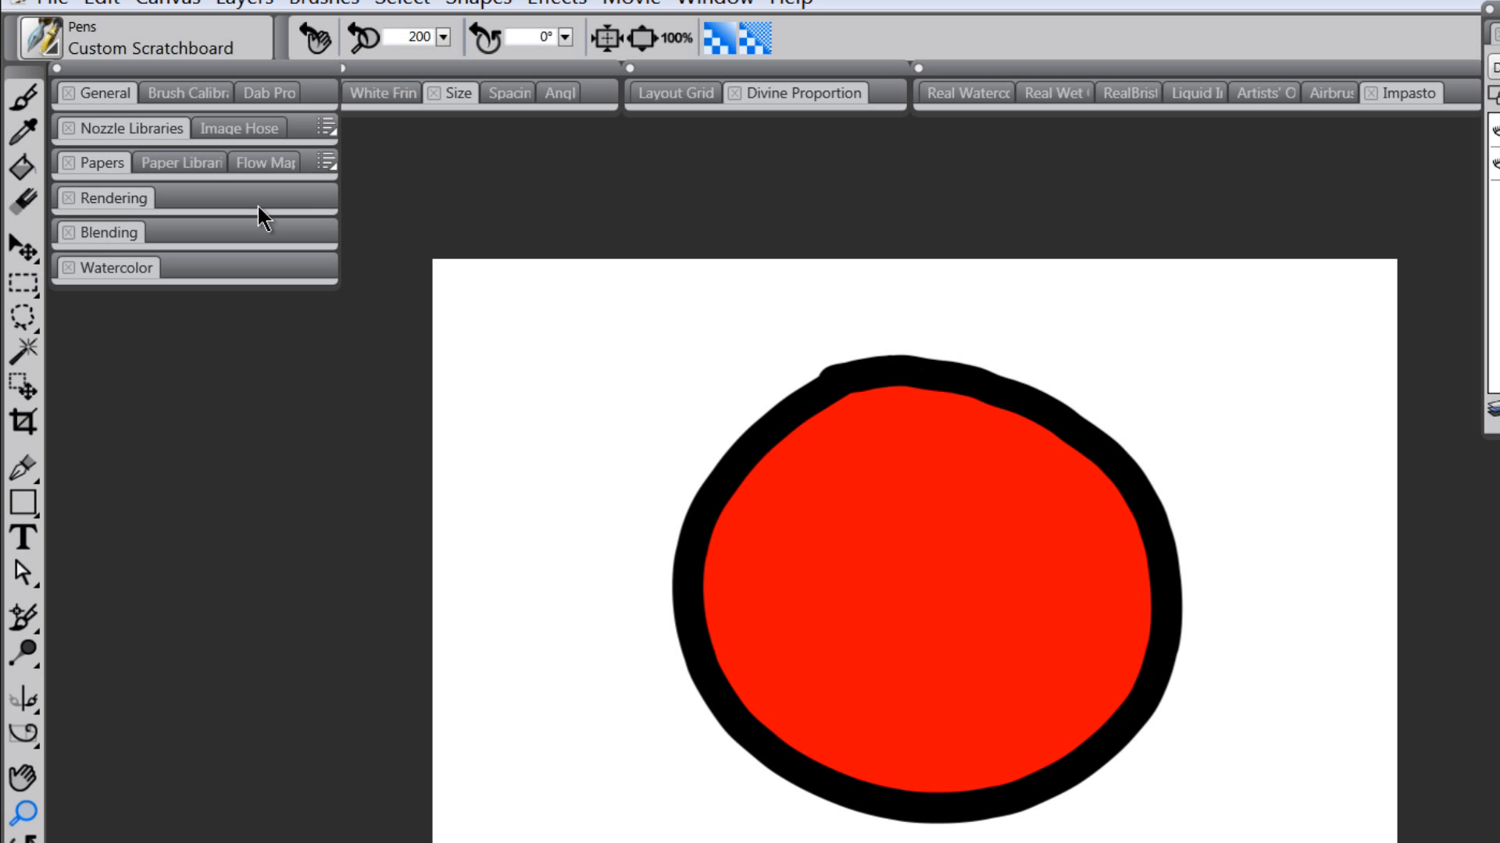
# - Undo the red fill and the black circle, and fill the whole canvas with light blue using the Paint Bucket
pyautogui.click(24, 165)
pyautogui.hotkey('ctrl', 'z')
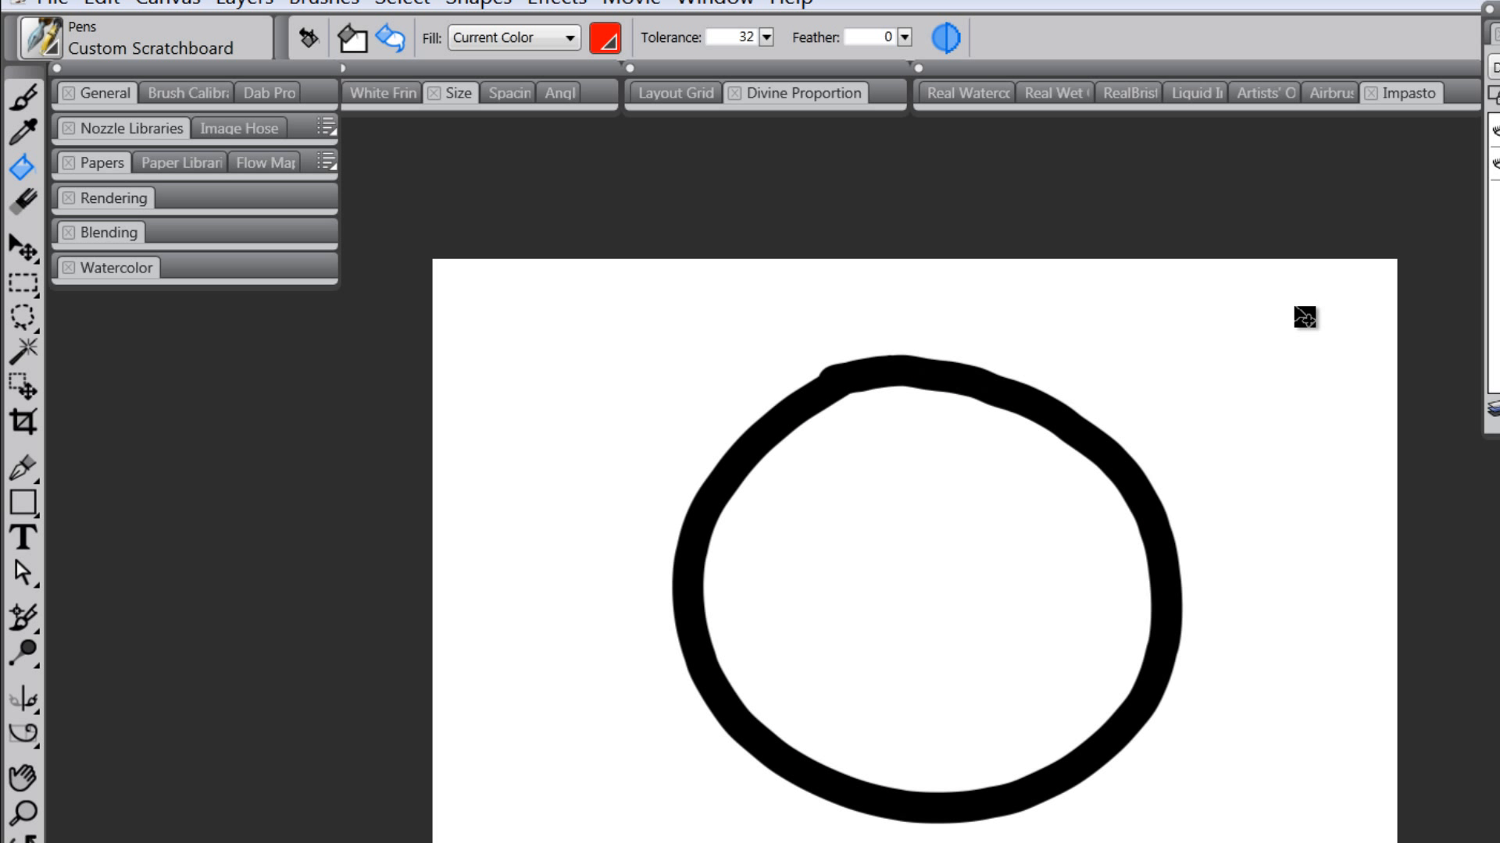
pyautogui.hotkey('ctrl', 'z')
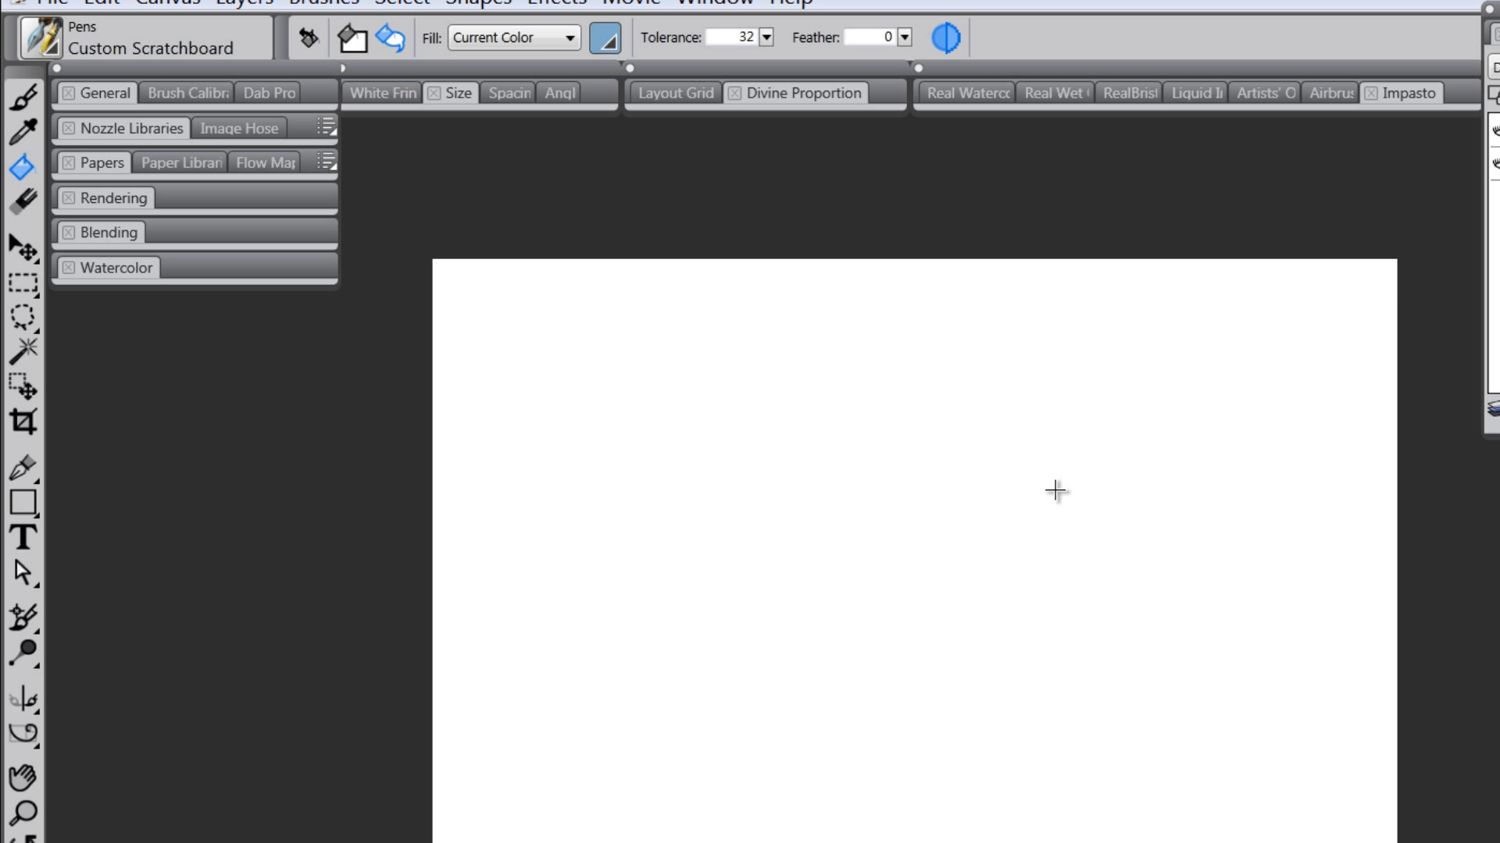
pyautogui.click(940, 700)
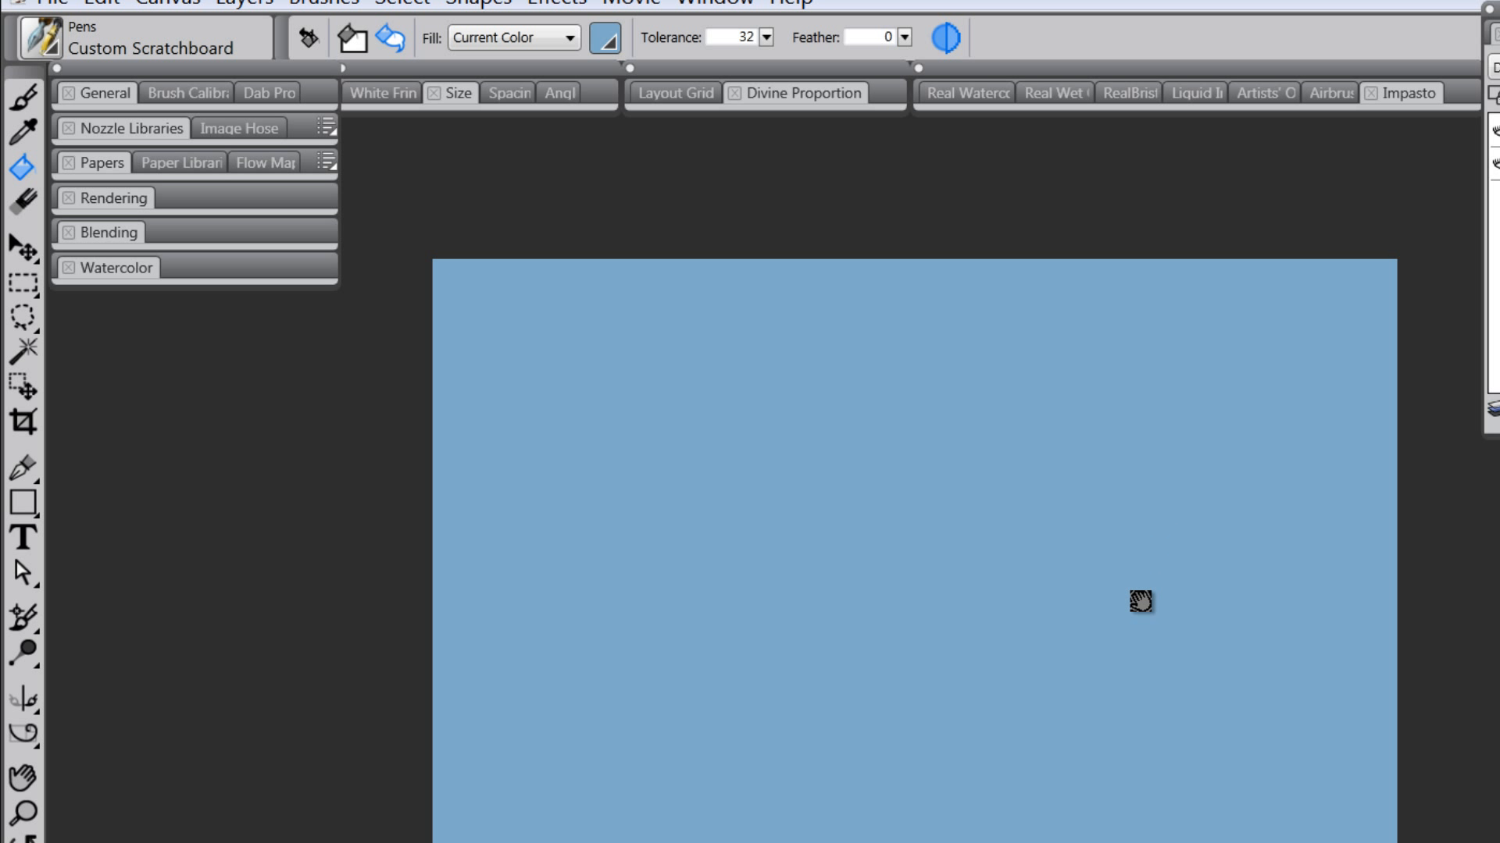
pyautogui.moveTo(1142, 603); pyautogui.dragTo(1148, 569)
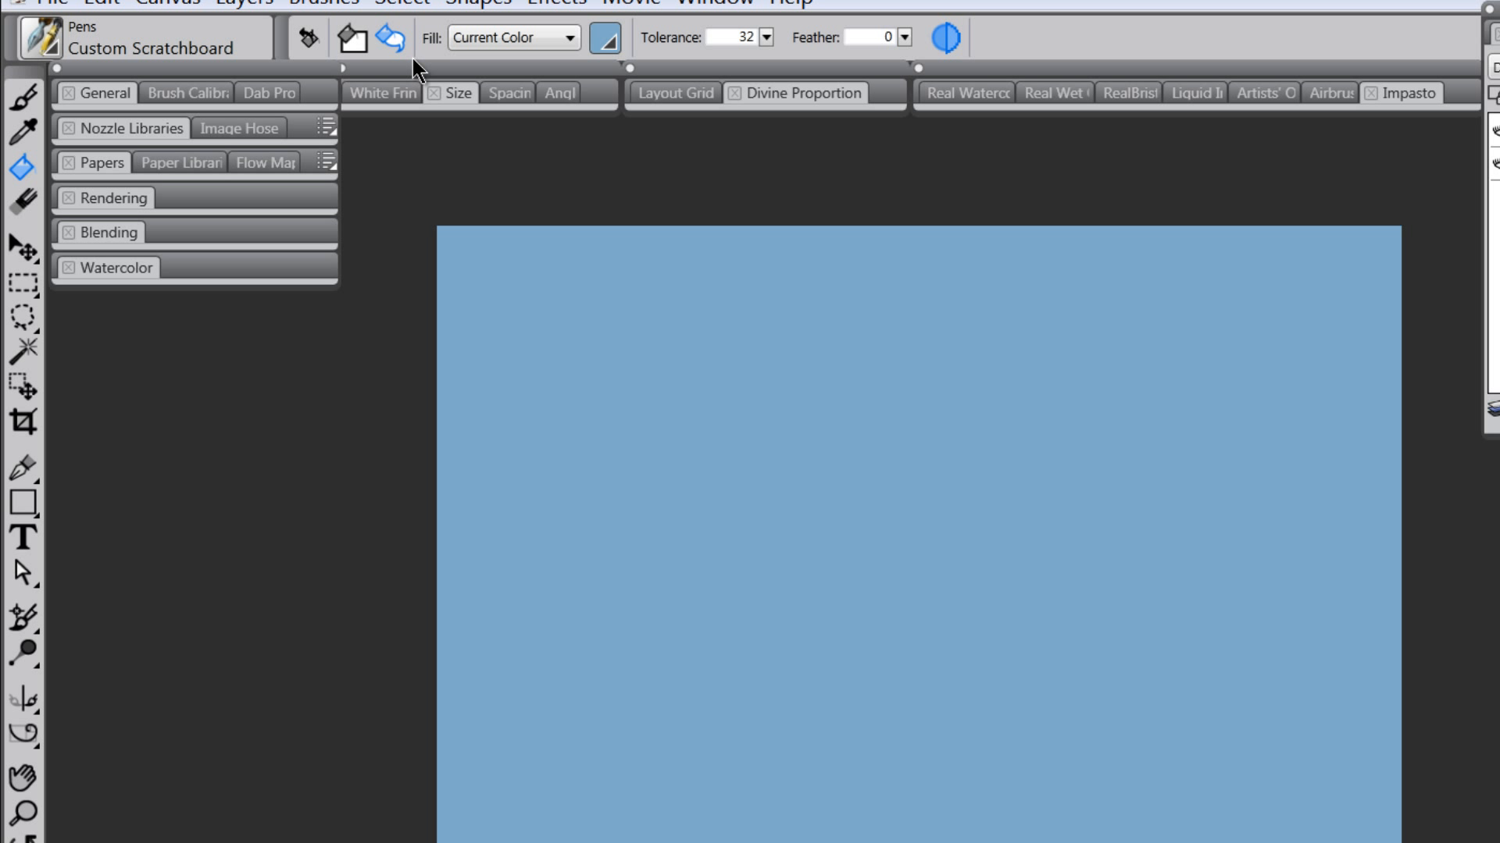
# - Enlarge the Eraser to size 172.2 and erase a wide diagonal strip across the blue fill
pyautogui.click(21, 204)
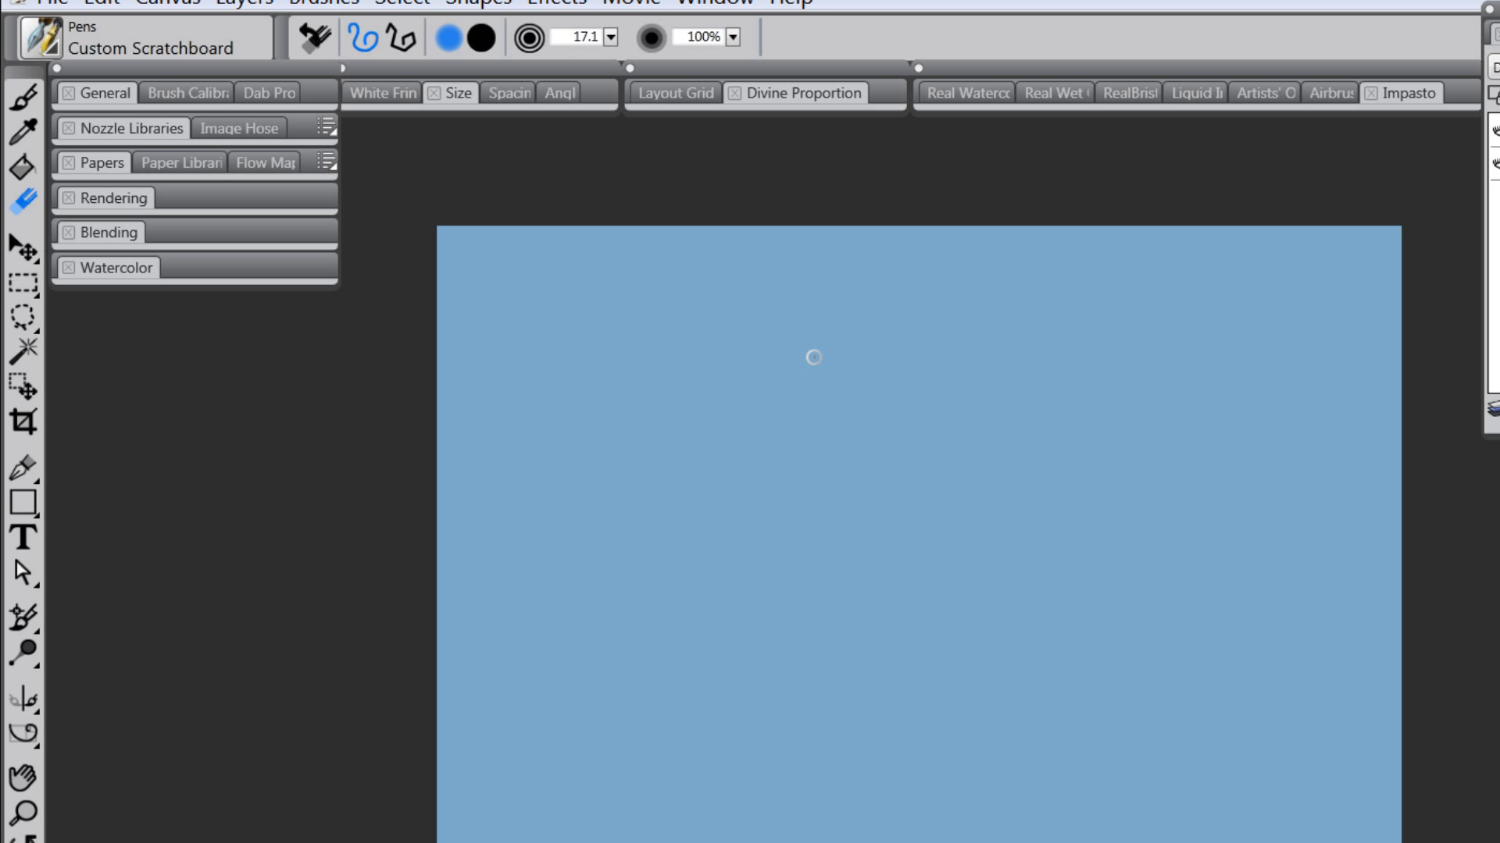
pyautogui.moveTo(822, 433); pyautogui.dragTo(824, 437)
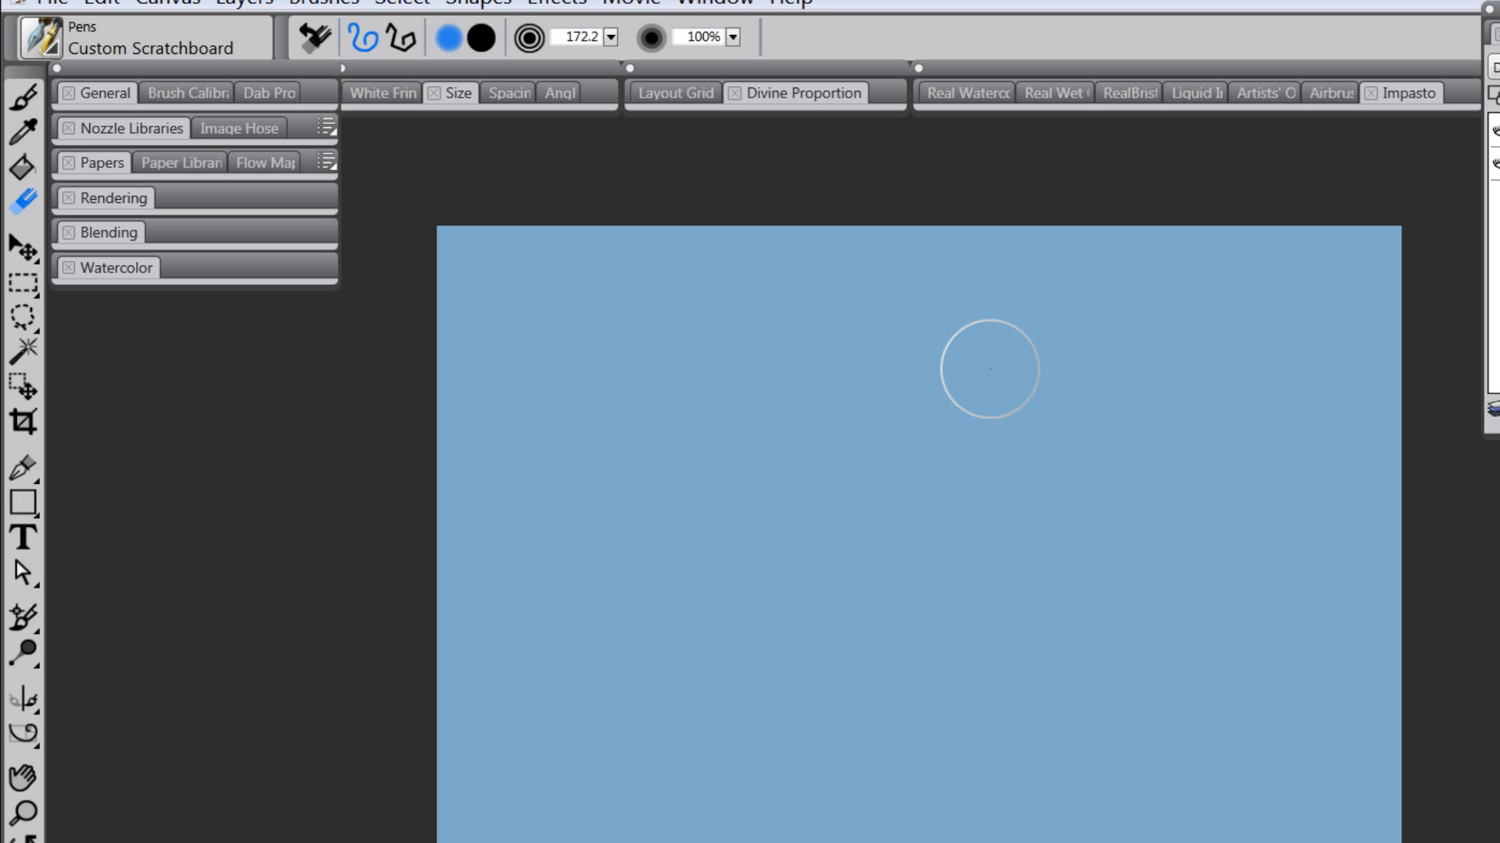
pyautogui.moveTo(999, 364)
pyautogui.mouseDown()
pyautogui.moveTo(938, 431)
pyautogui.moveTo(766, 539)
pyautogui.moveTo(1031, 378)
pyautogui.moveTo(766, 542)
pyautogui.moveTo(798, 547)
pyautogui.moveTo(1038, 401)
pyautogui.moveTo(1071, 406)
pyautogui.moveTo(1014, 448)
pyautogui.moveTo(1090, 380)
pyautogui.mouseUp()
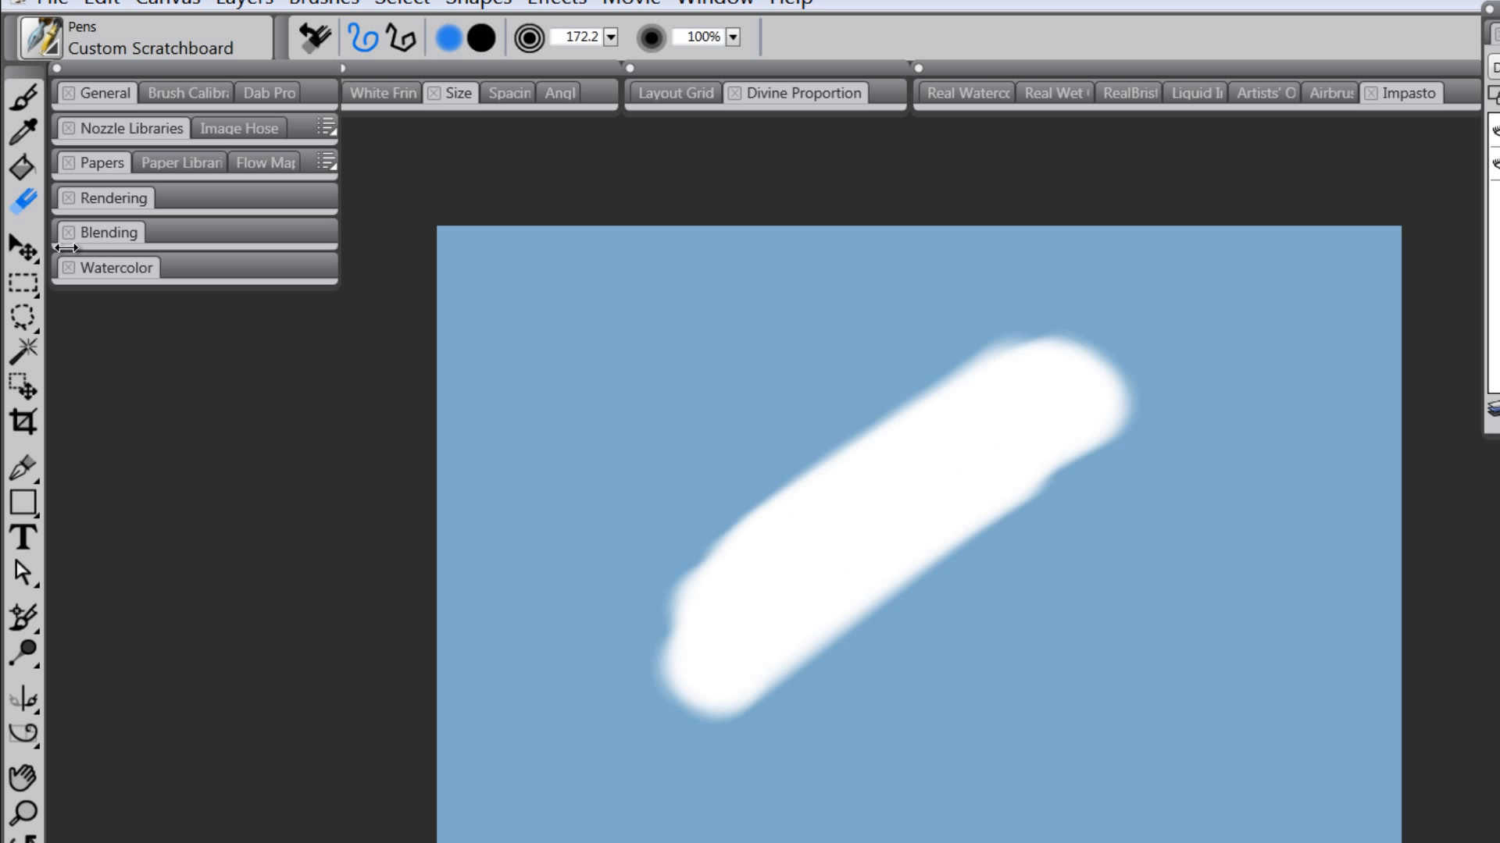
# - Try moving the blue layer diagonally downward with the Layer Adjuster, and undo the move
pyautogui.click(24, 249)
pyautogui.moveTo(741, 371); pyautogui.dragTo(803, 435)
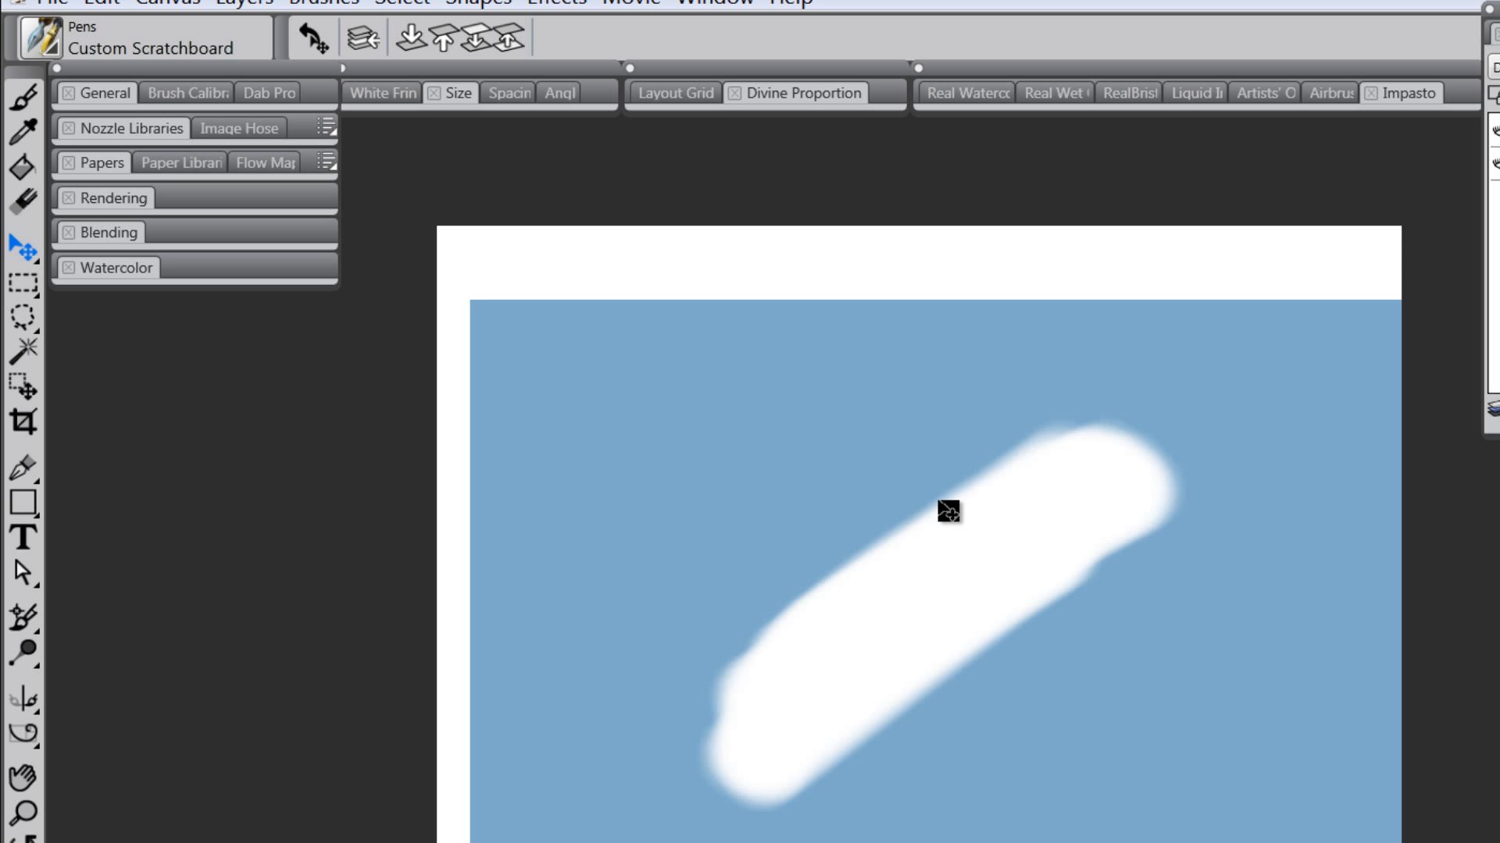
pyautogui.hotkey('ctrl', 'z')
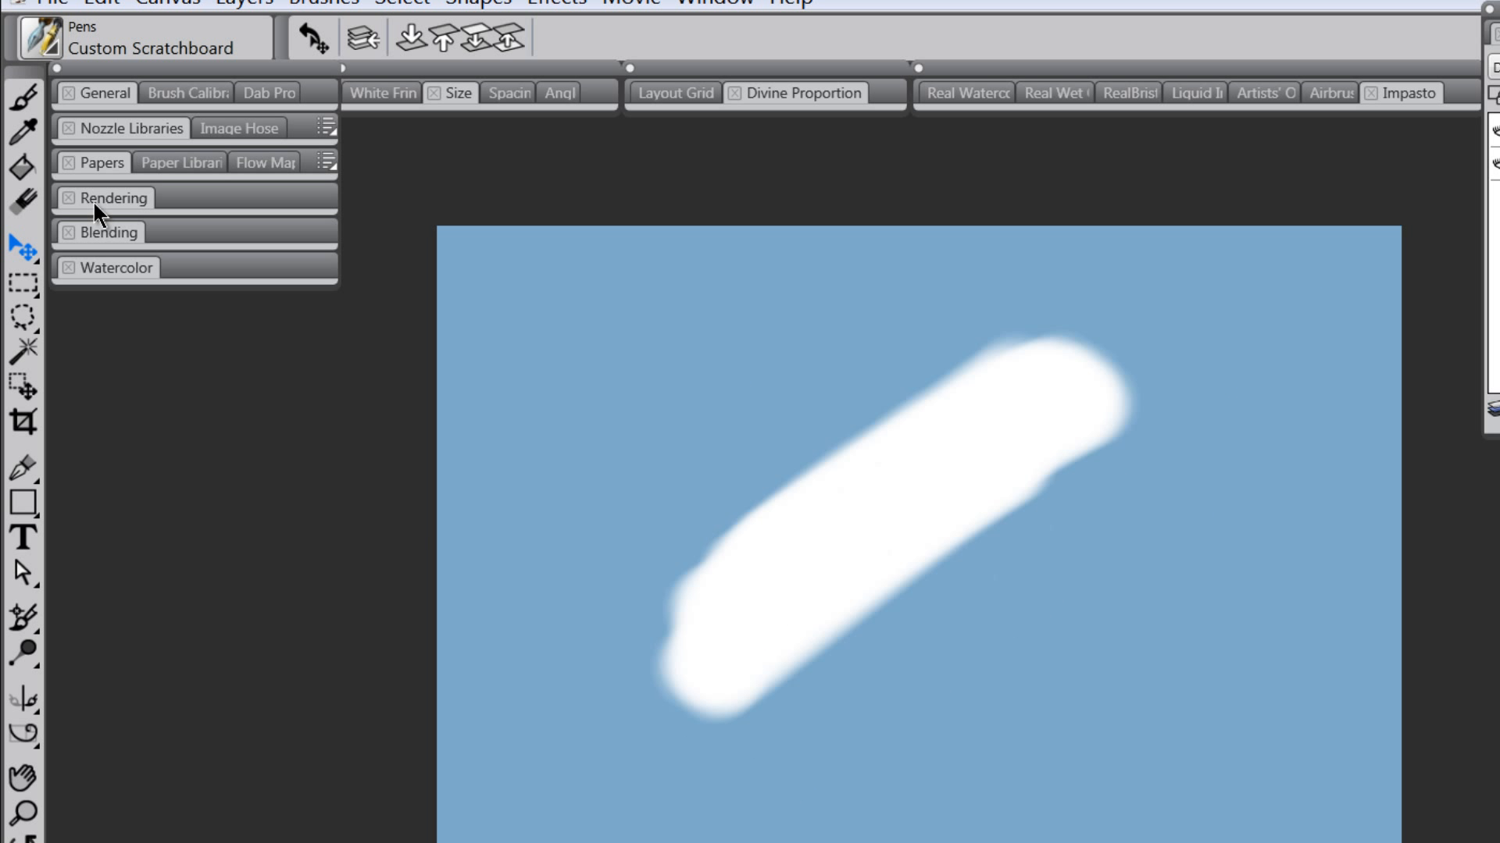
# - Switch the Eraser to its hard-edged tip and erase a shorter diagonal strip above the soft one
pyautogui.click(23, 201)
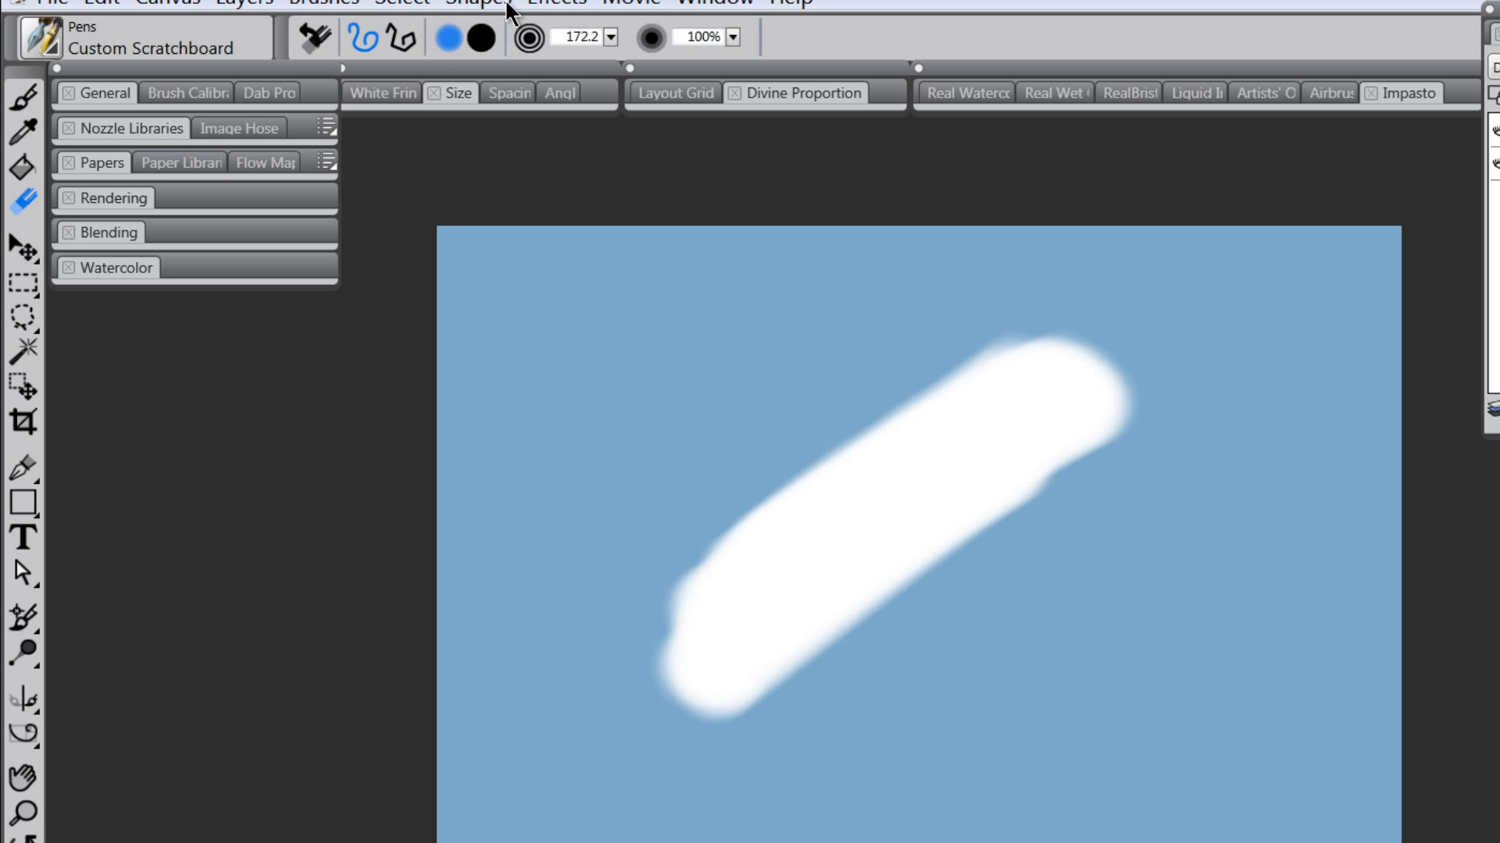
pyautogui.click(482, 37)
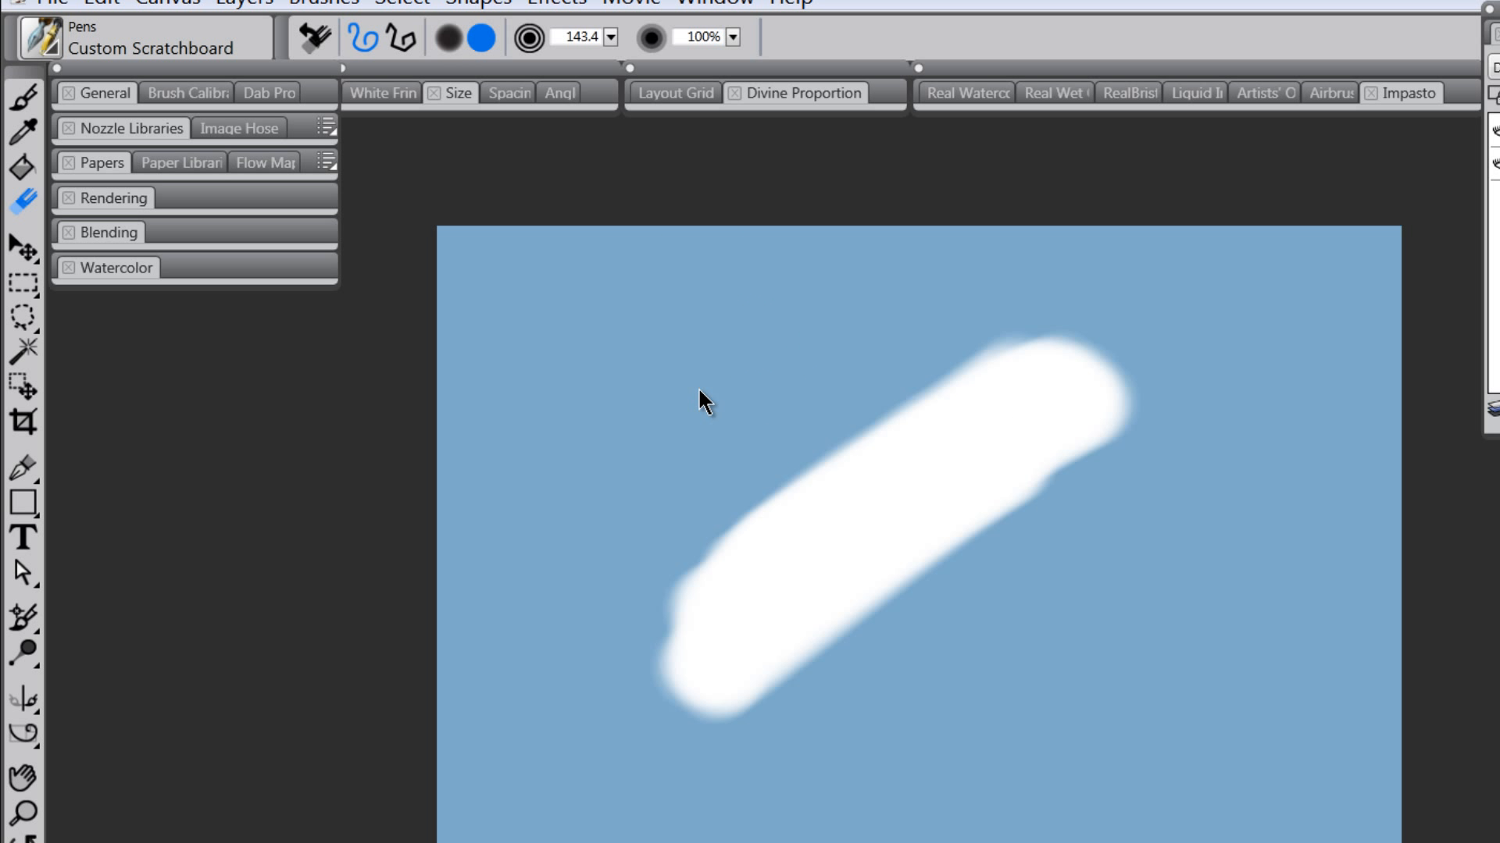
pyautogui.moveTo(703, 401)
pyautogui.mouseDown()
pyautogui.moveTo(799, 340)
pyautogui.moveTo(619, 456)
pyautogui.moveTo(864, 306)
pyautogui.moveTo(626, 445)
pyautogui.moveTo(724, 386)
pyautogui.moveTo(630, 463)
pyautogui.moveTo(843, 321)
pyautogui.mouseUp()
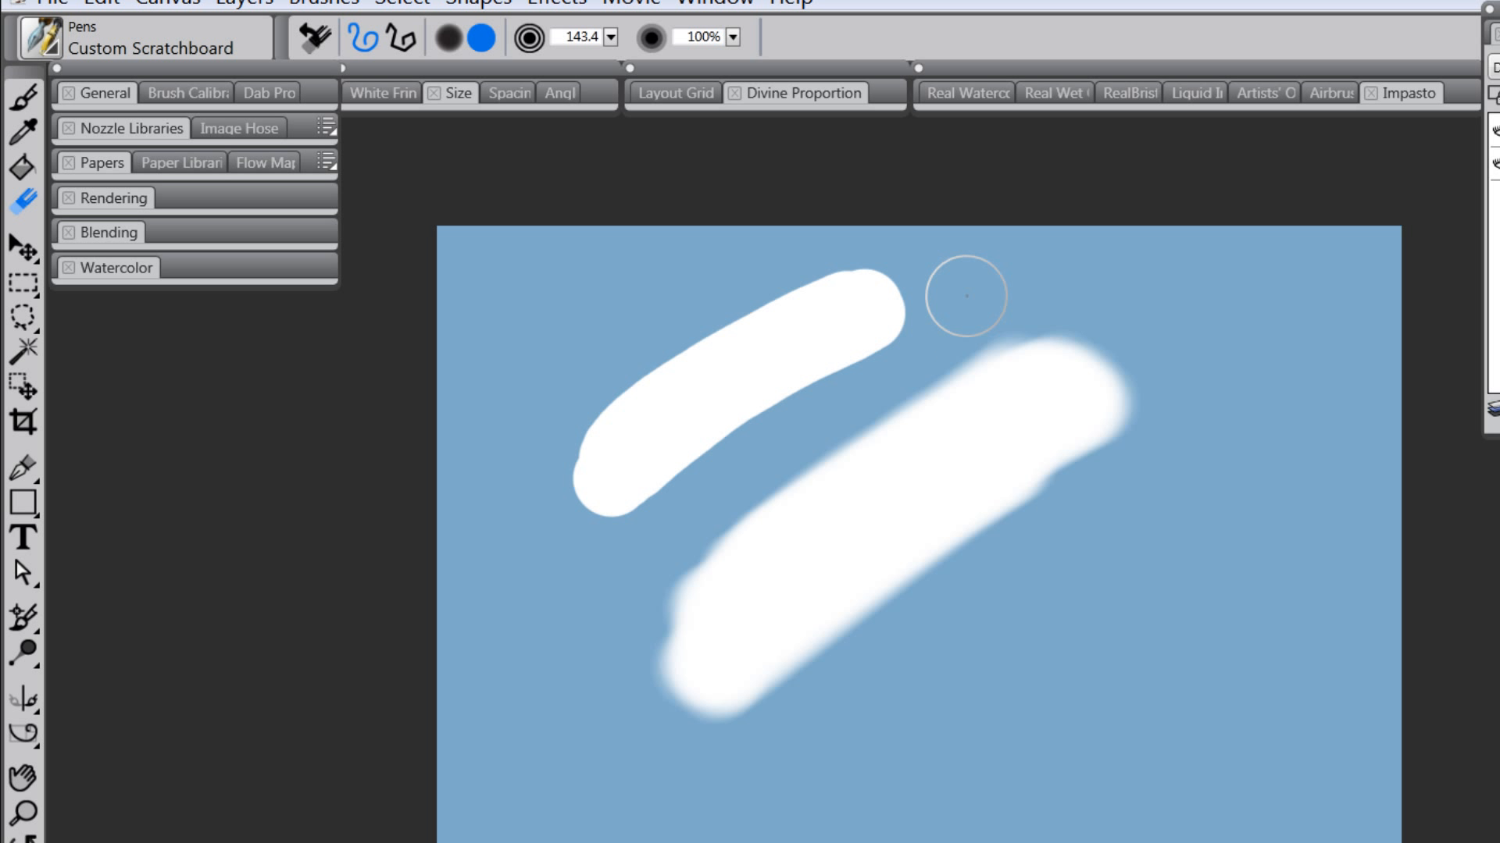
# - Shift the blue layer slightly downward with the Layer Adjuster and add a new layer above it
pyautogui.click(17, 251)
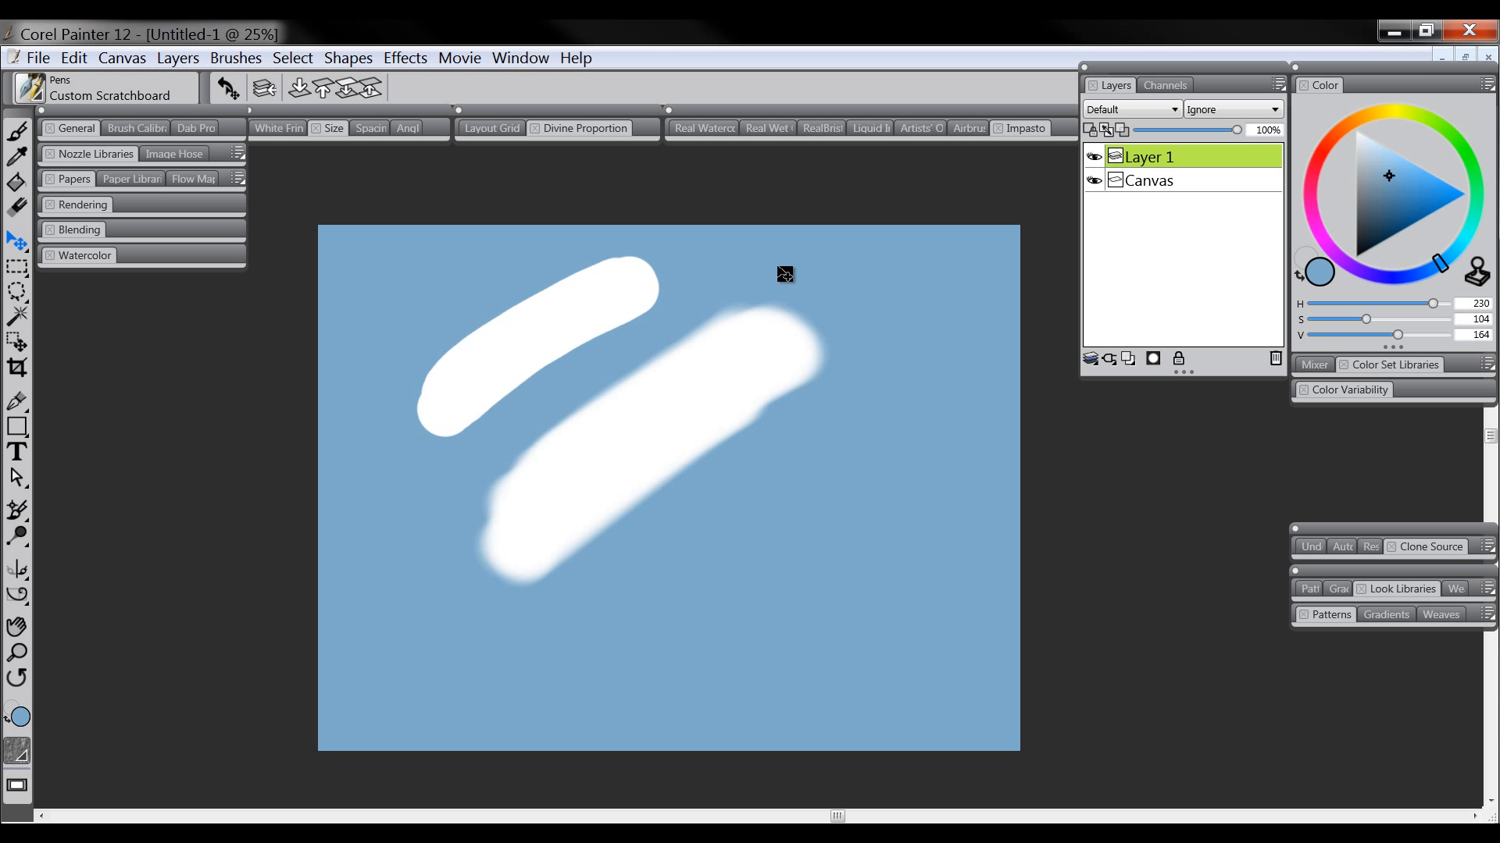
pyautogui.moveTo(789, 274)
pyautogui.mouseDown()
pyautogui.moveTo(823, 331)
pyautogui.moveTo(733, 429)
pyautogui.moveTo(784, 395)
pyautogui.moveTo(815, 333)
pyautogui.moveTo(723, 396)
pyautogui.moveTo(883, 445)
pyautogui.moveTo(793, 274)
pyautogui.moveTo(719, 511)
pyautogui.moveTo(773, 408)
pyautogui.moveTo(867, 515)
pyautogui.moveTo(656, 459)
pyautogui.moveTo(672, 498)
pyautogui.moveTo(556, 532)
pyautogui.moveTo(659, 471)
pyautogui.moveTo(641, 500)
pyautogui.mouseUp()
pyautogui.click(1179, 357)
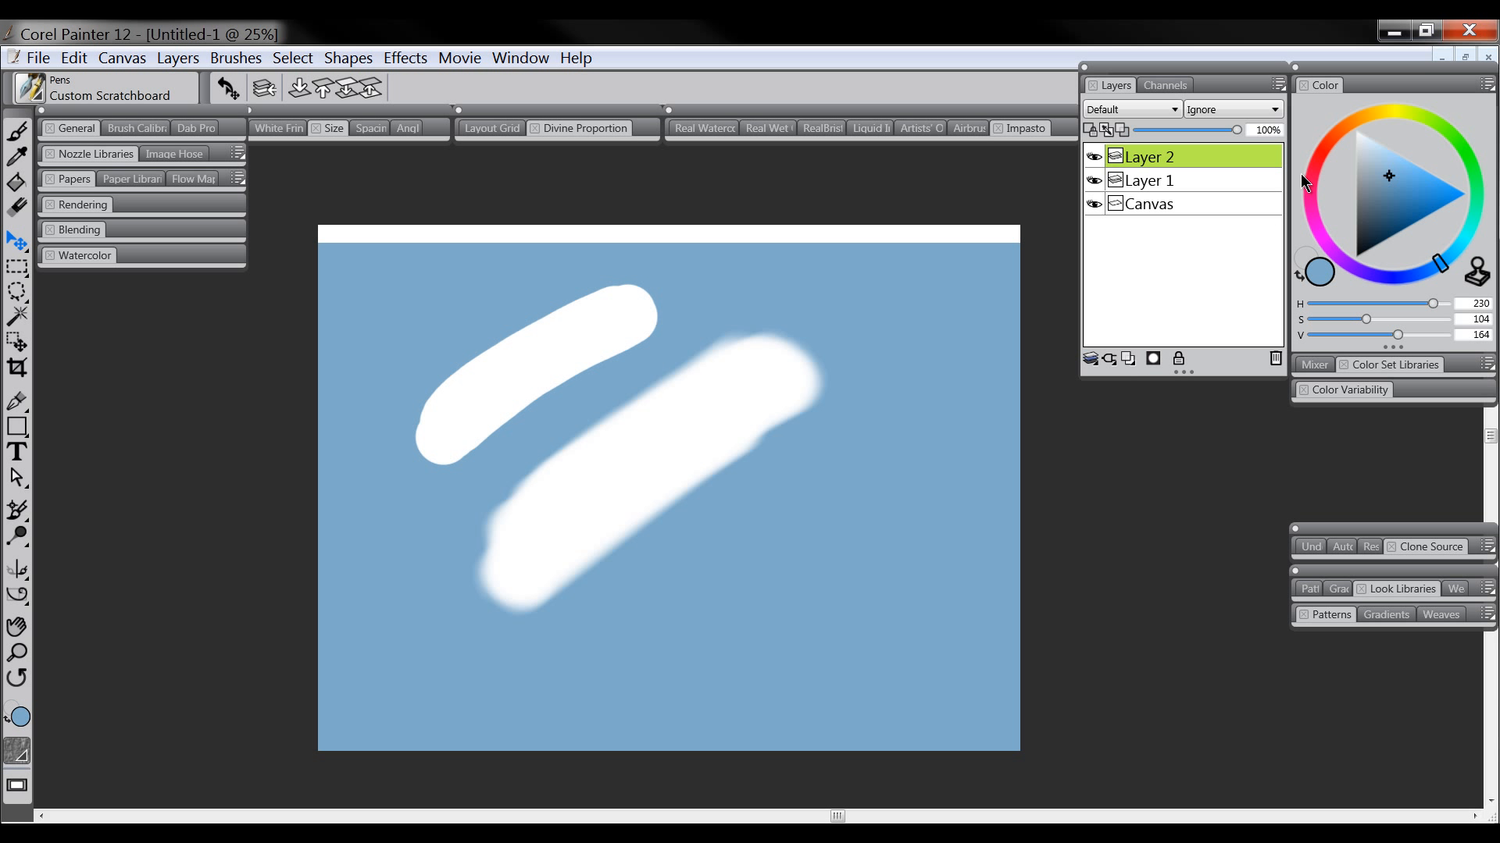
# - Choose a deep red and paint a solid round dot over the wide erased strip on Layer 2 with the Brush
pyautogui.click(1315, 167)
pyautogui.click(1433, 212)
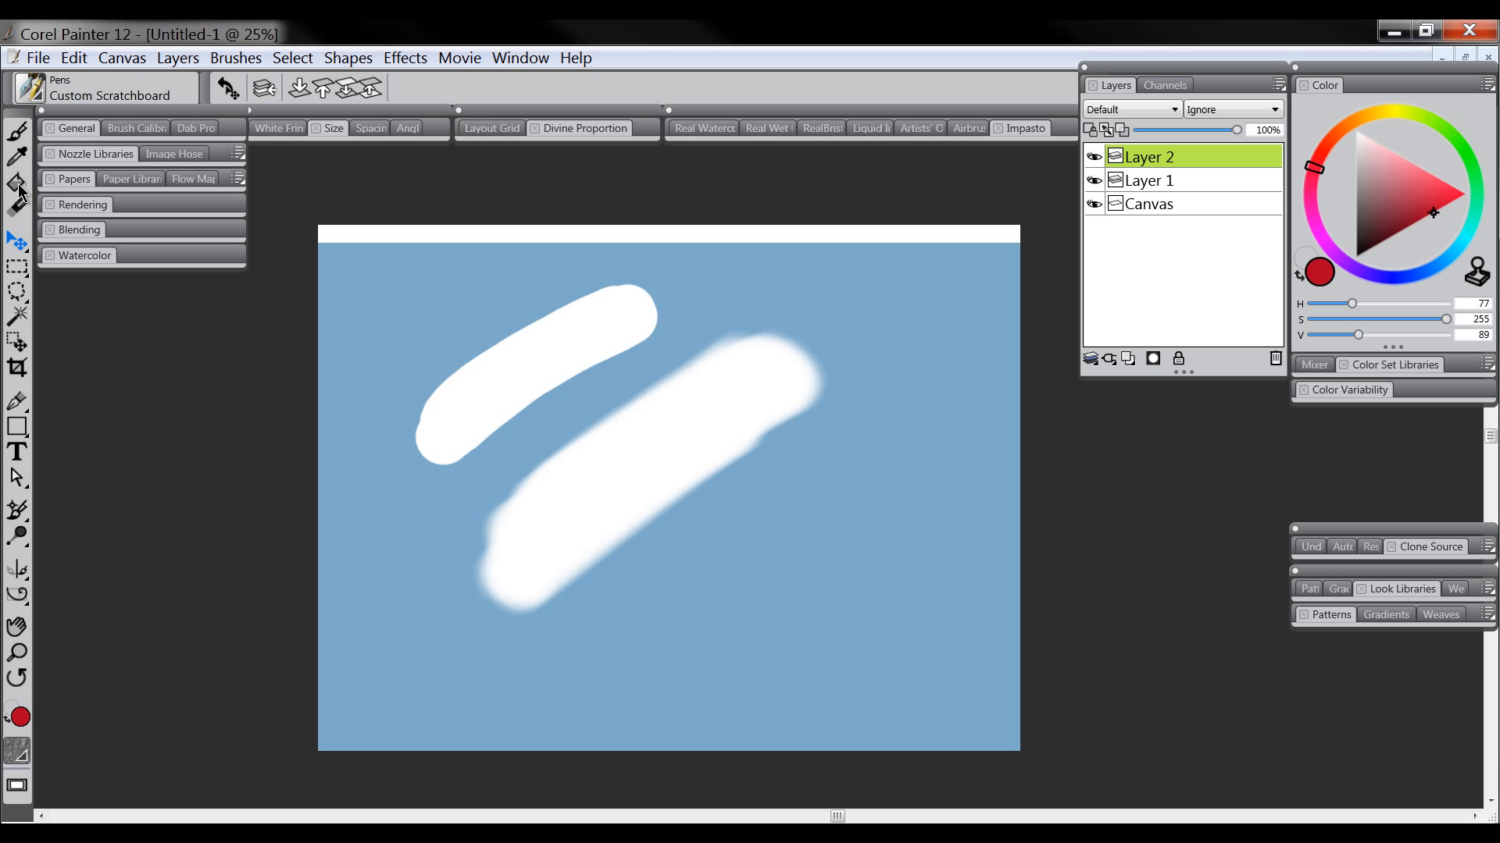
pyautogui.click(17, 131)
pyautogui.moveTo(680, 419)
pyautogui.mouseDown()
pyautogui.moveTo(667, 454)
pyautogui.moveTo(643, 459)
pyautogui.moveTo(676, 443)
pyautogui.mouseUp()
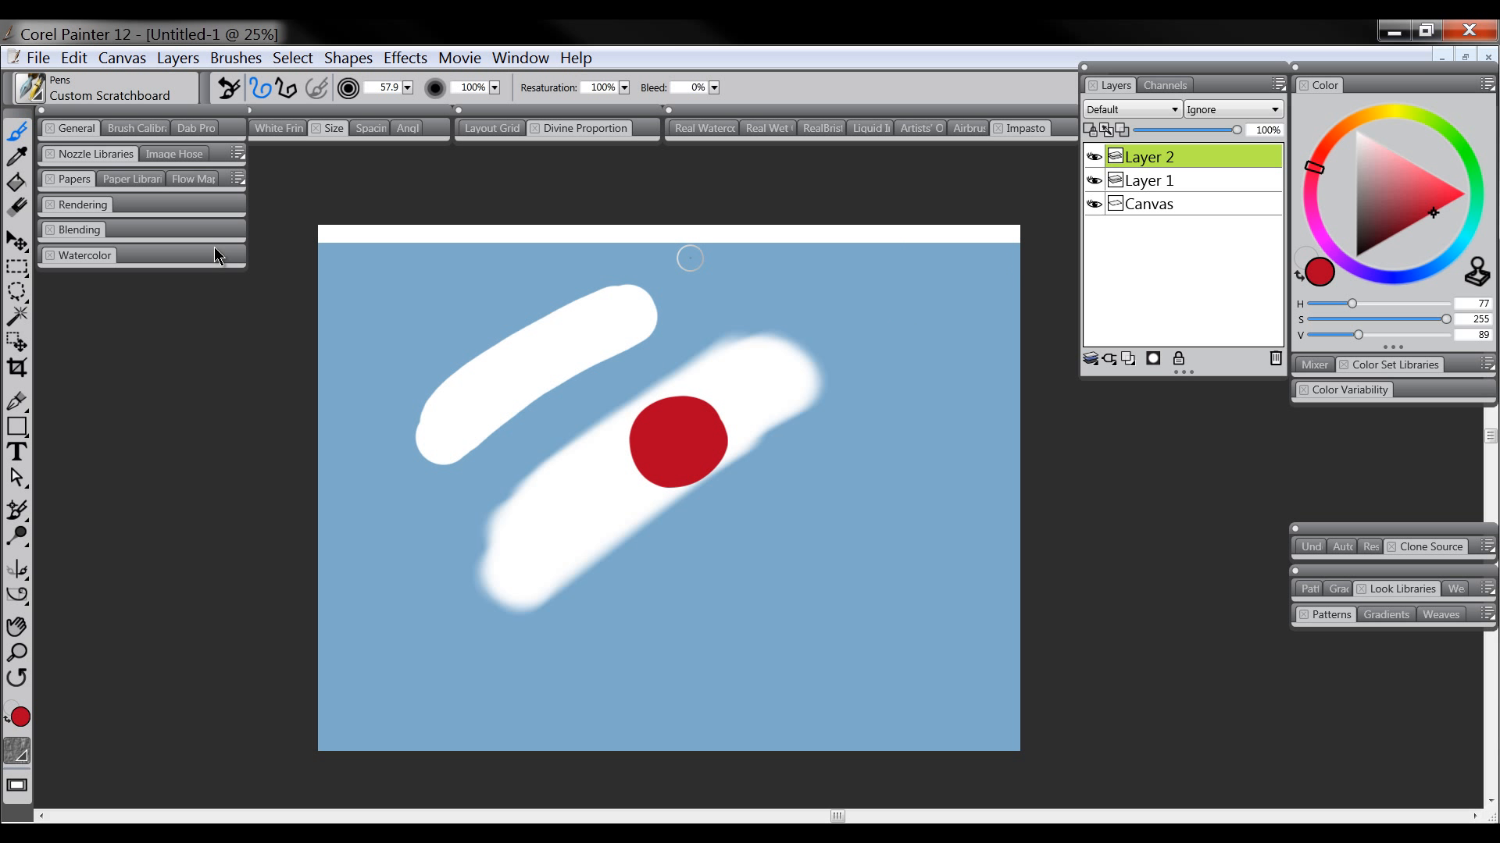
# - With the Layer Adjuster, move Layer 1 slightly left and reposition Layer 2's red dot near the upper end of the wide strip
pyautogui.click(18, 242)
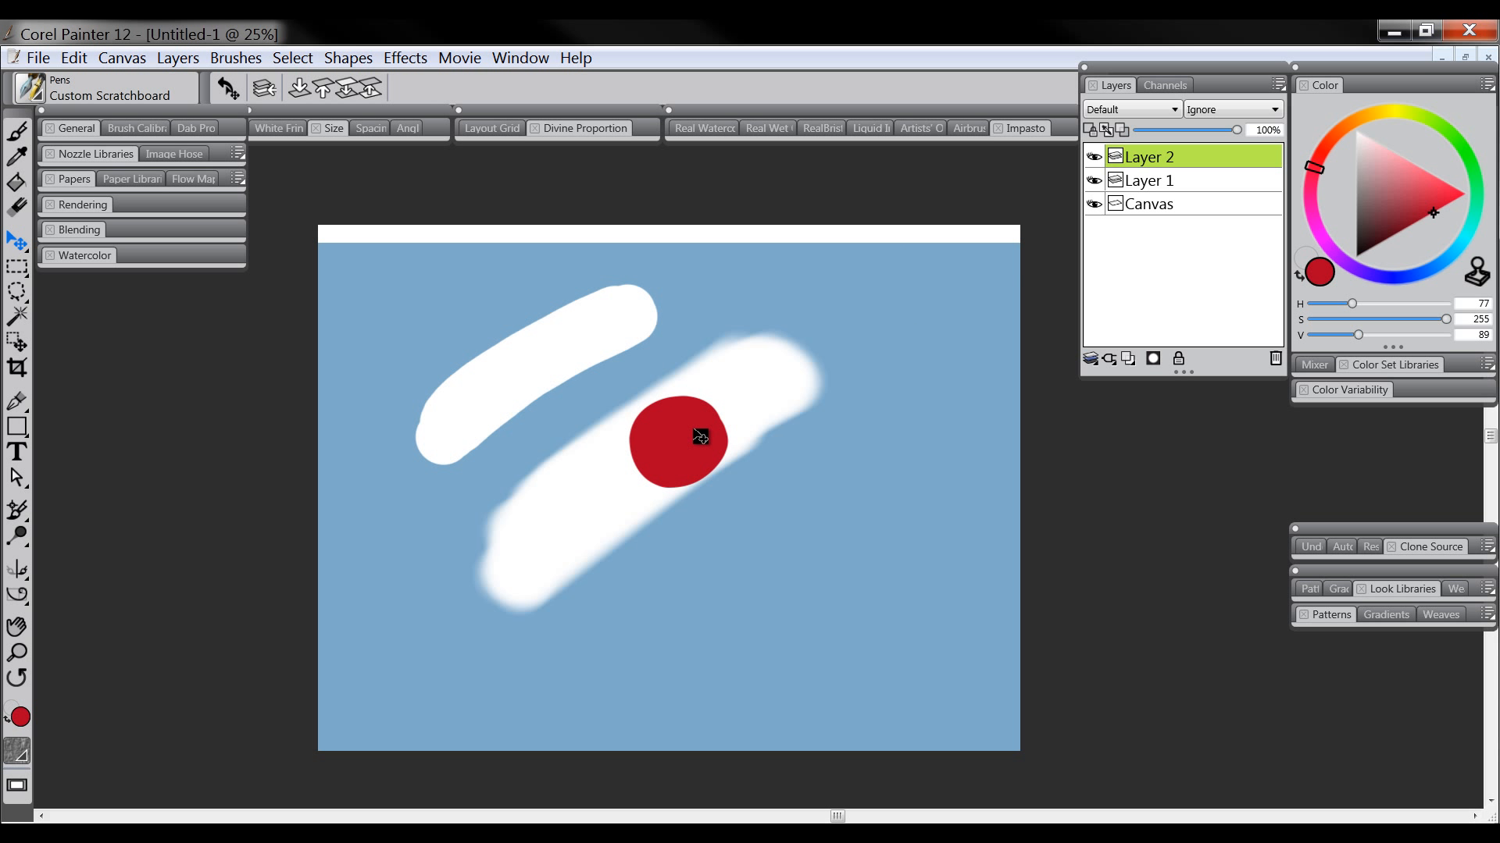
pyautogui.moveTo(696, 435)
pyautogui.mouseDown()
pyautogui.moveTo(846, 325)
pyautogui.moveTo(747, 432)
pyautogui.moveTo(841, 378)
pyautogui.moveTo(766, 338)
pyautogui.moveTo(729, 348)
pyautogui.moveTo(752, 367)
pyautogui.moveTo(749, 329)
pyautogui.mouseUp()
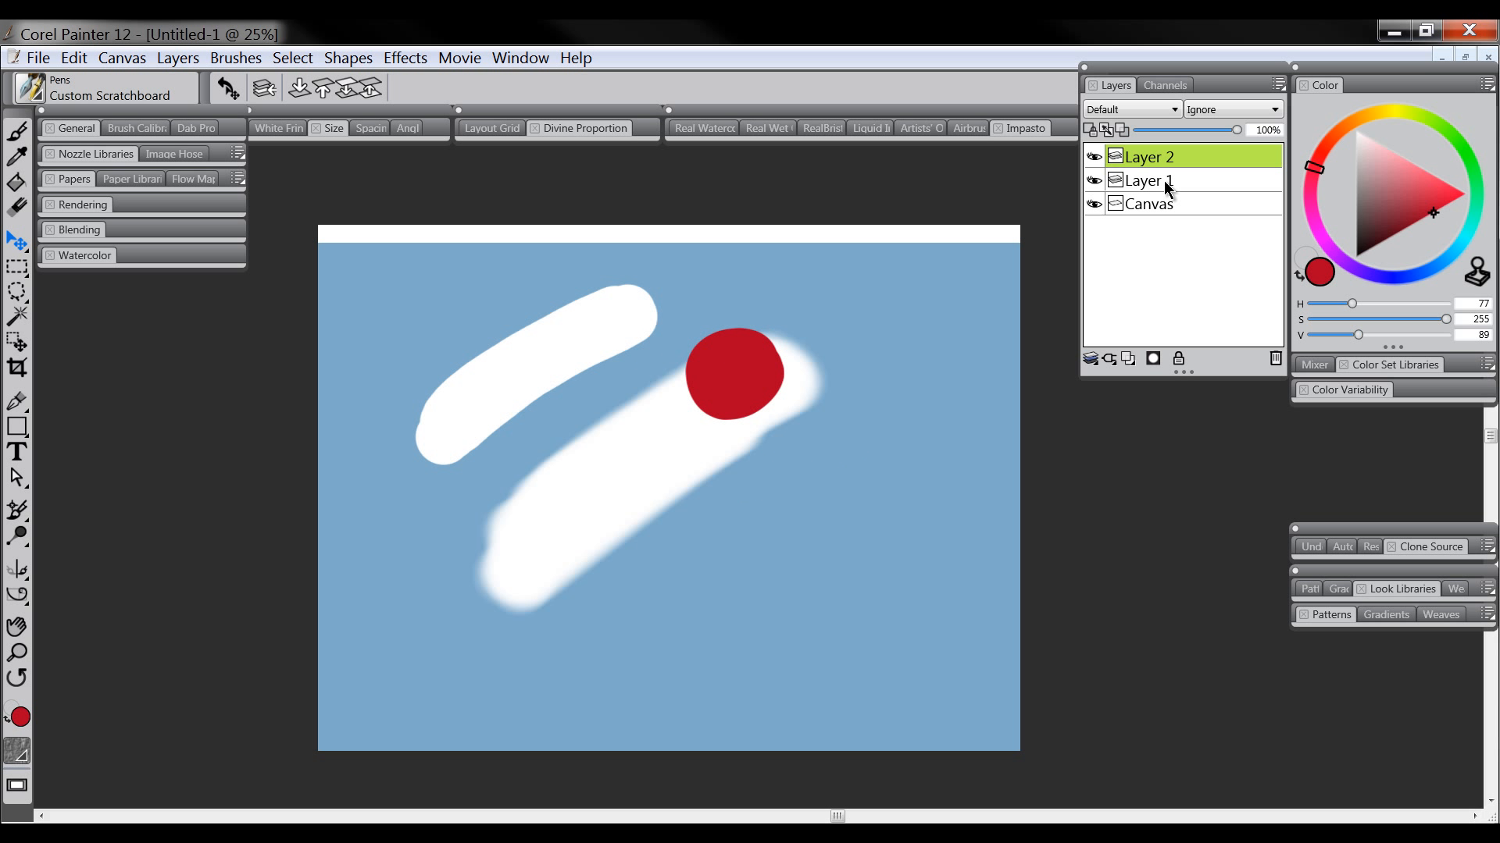
pyautogui.click(1161, 181)
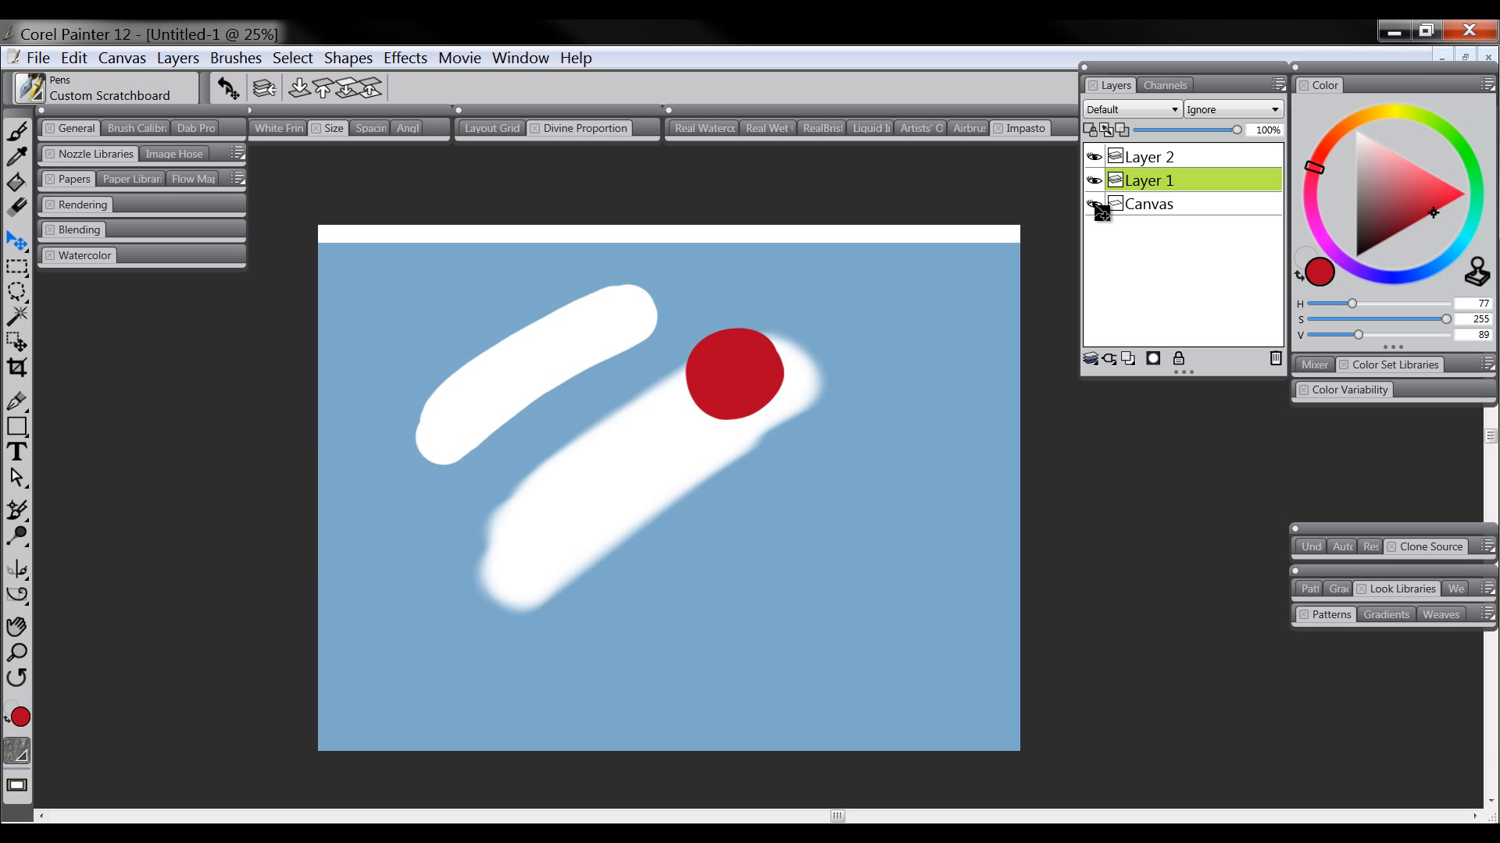
pyautogui.moveTo(907, 425)
pyautogui.mouseDown()
pyautogui.moveTo(867, 481)
pyautogui.moveTo(886, 462)
pyautogui.moveTo(742, 380)
pyautogui.moveTo(713, 389)
pyautogui.moveTo(732, 376)
pyautogui.moveTo(729, 406)
pyautogui.moveTo(710, 348)
pyautogui.moveTo(733, 388)
pyautogui.moveTo(753, 361)
pyautogui.moveTo(727, 381)
pyautogui.mouseUp()
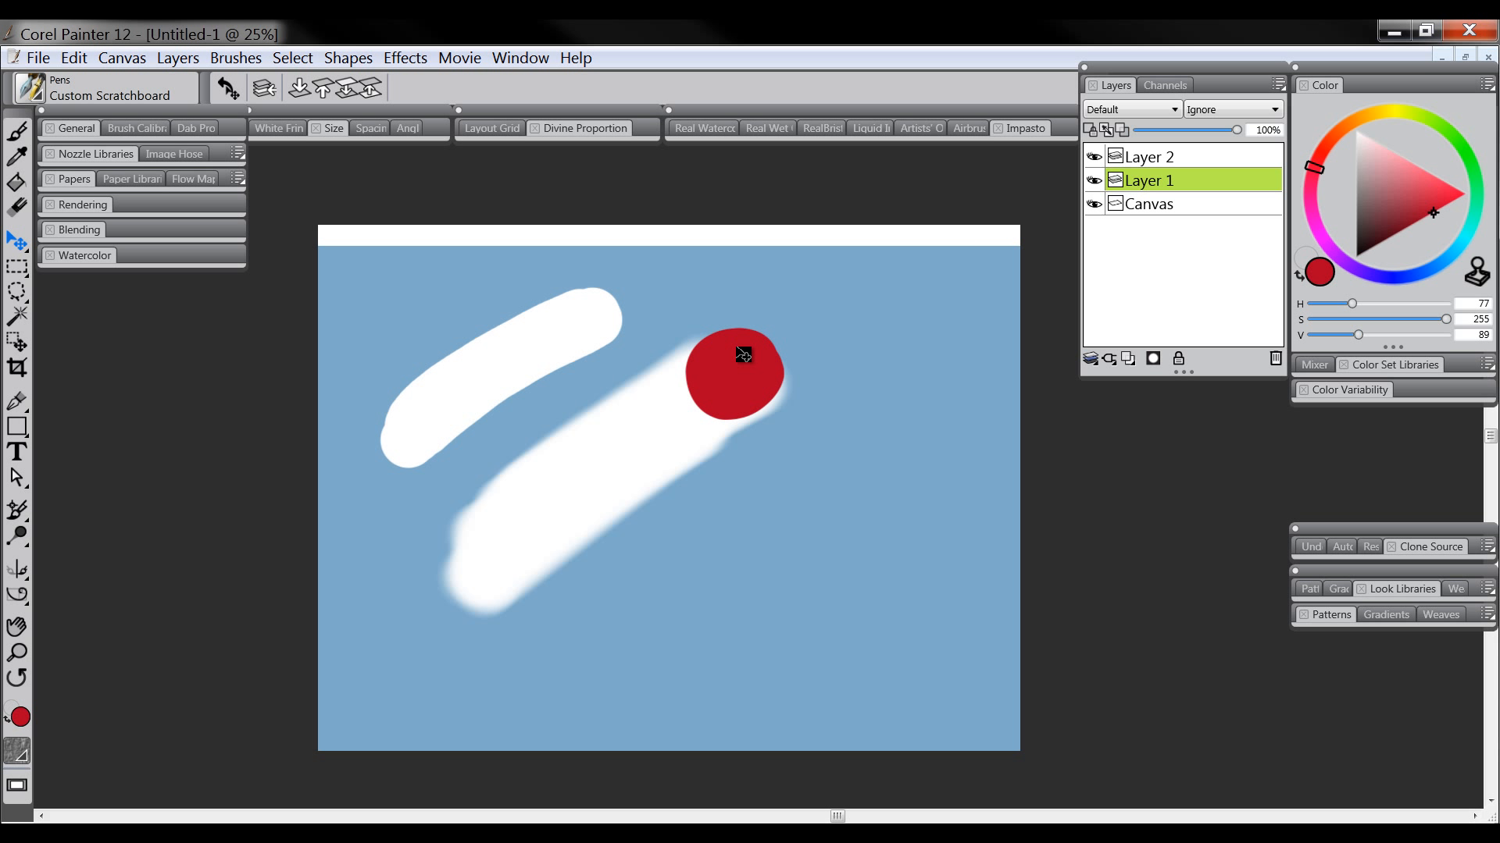
pyautogui.click(1154, 155)
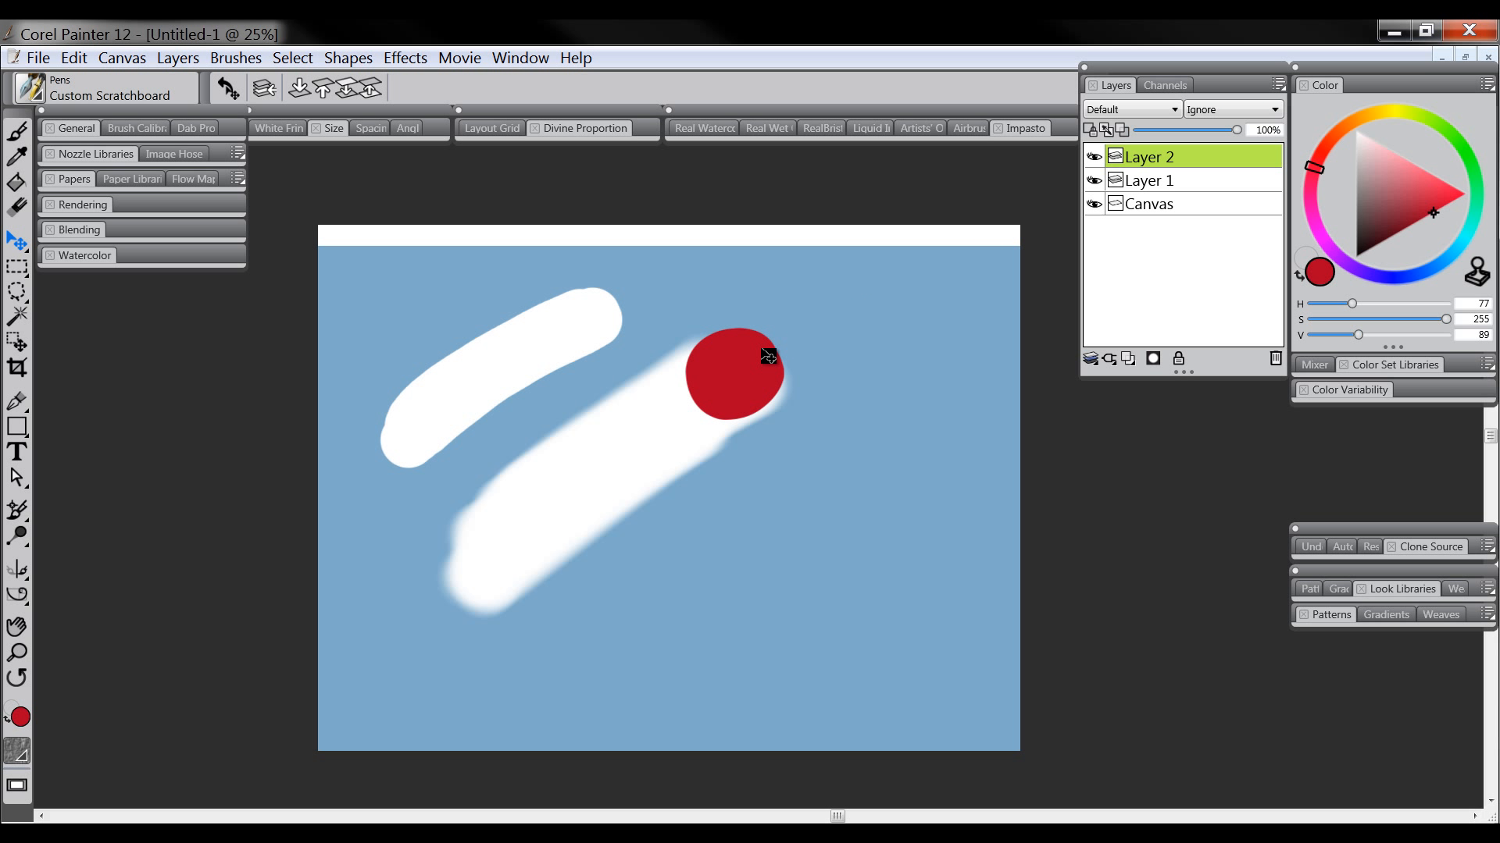
pyautogui.moveTo(768, 356); pyautogui.dragTo(691, 387)
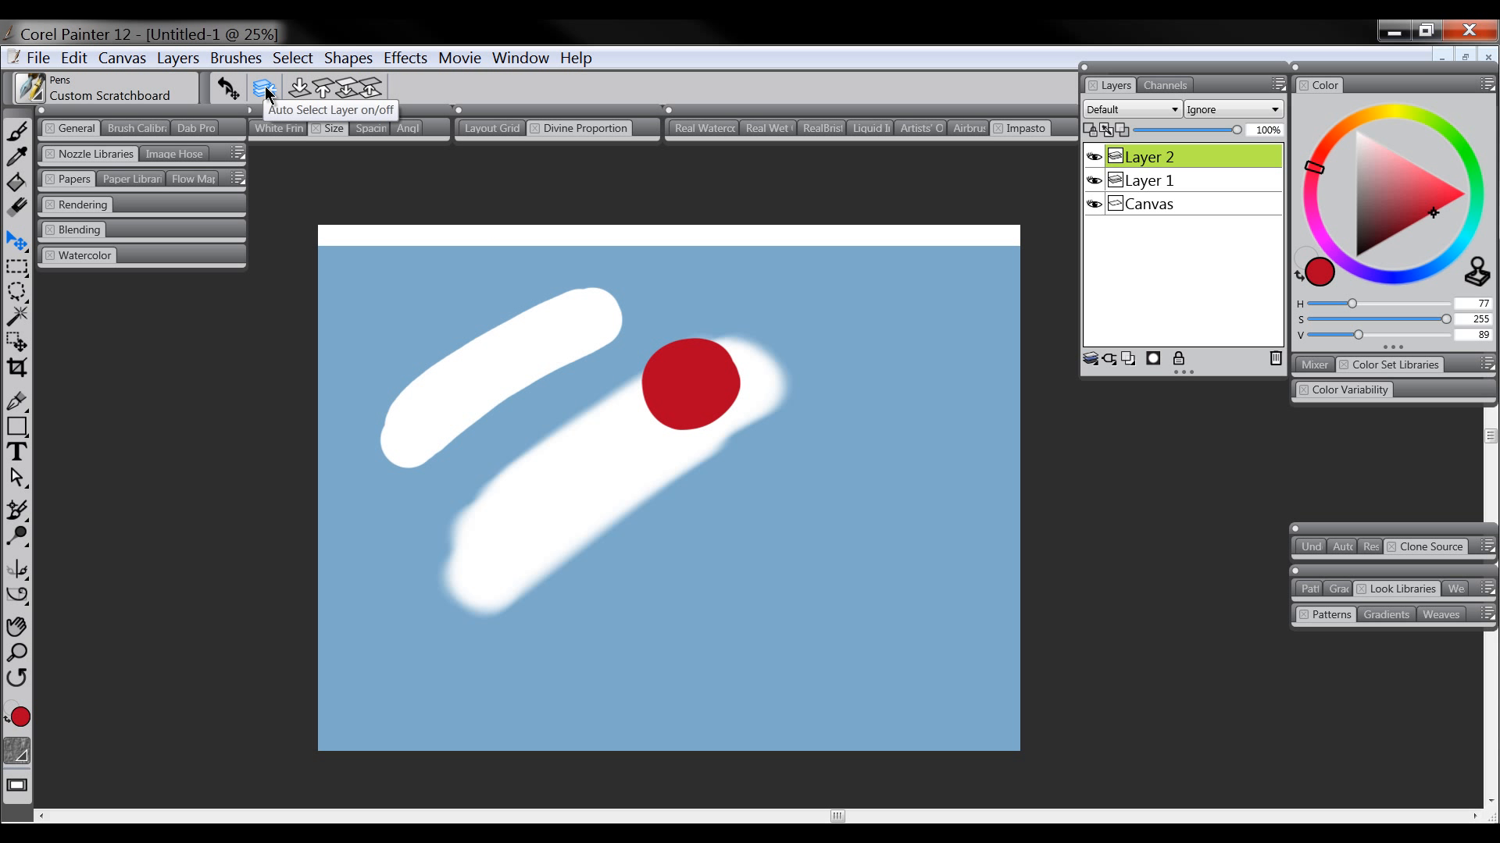
# - Turn on Auto Select Layer, move the blue layer up to cover the canvas's upper edge, and shift the red dot slightly down and right
pyautogui.click(905, 336)
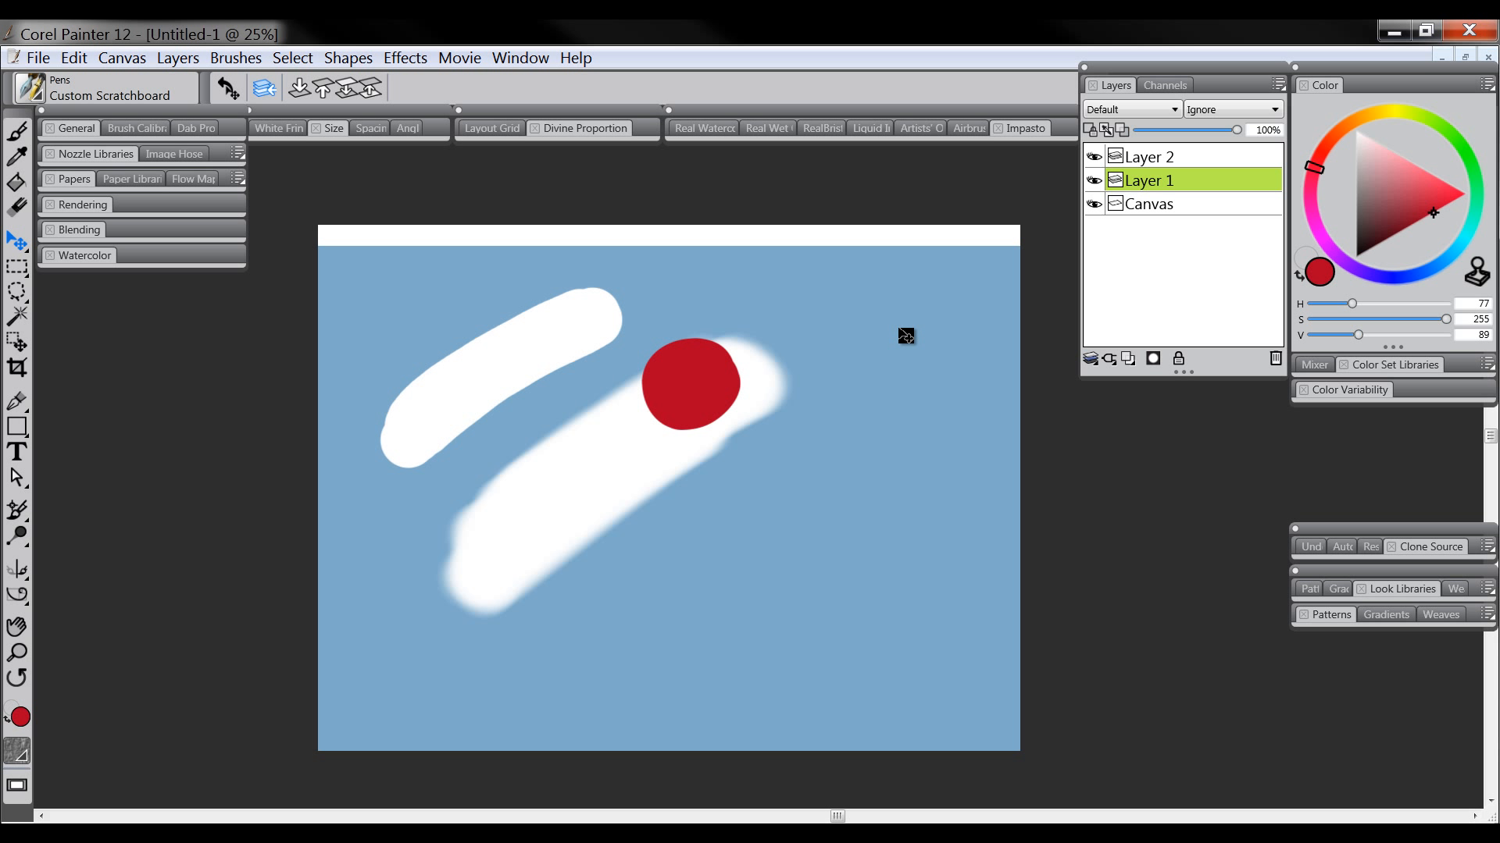
pyautogui.moveTo(914, 336)
pyautogui.mouseDown()
pyautogui.moveTo(897, 395)
pyautogui.moveTo(911, 341)
pyautogui.moveTo(898, 353)
pyautogui.moveTo(924, 395)
pyautogui.moveTo(933, 380)
pyautogui.moveTo(911, 368)
pyautogui.mouseUp()
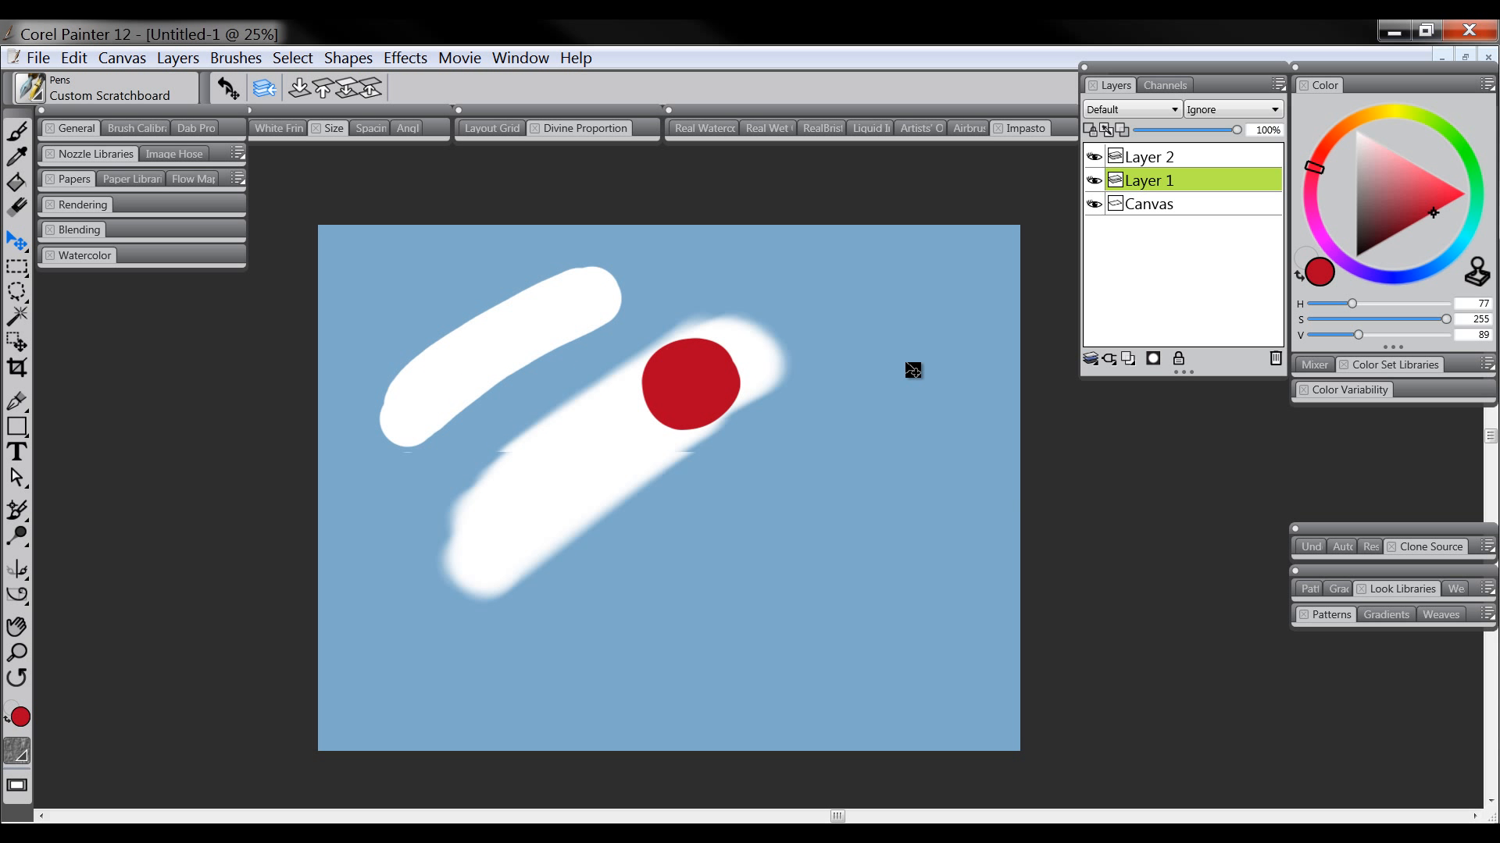
pyautogui.click(687, 379)
pyautogui.moveTo(712, 383)
pyautogui.mouseDown()
pyautogui.moveTo(703, 405)
pyautogui.moveTo(723, 389)
pyautogui.mouseUp()
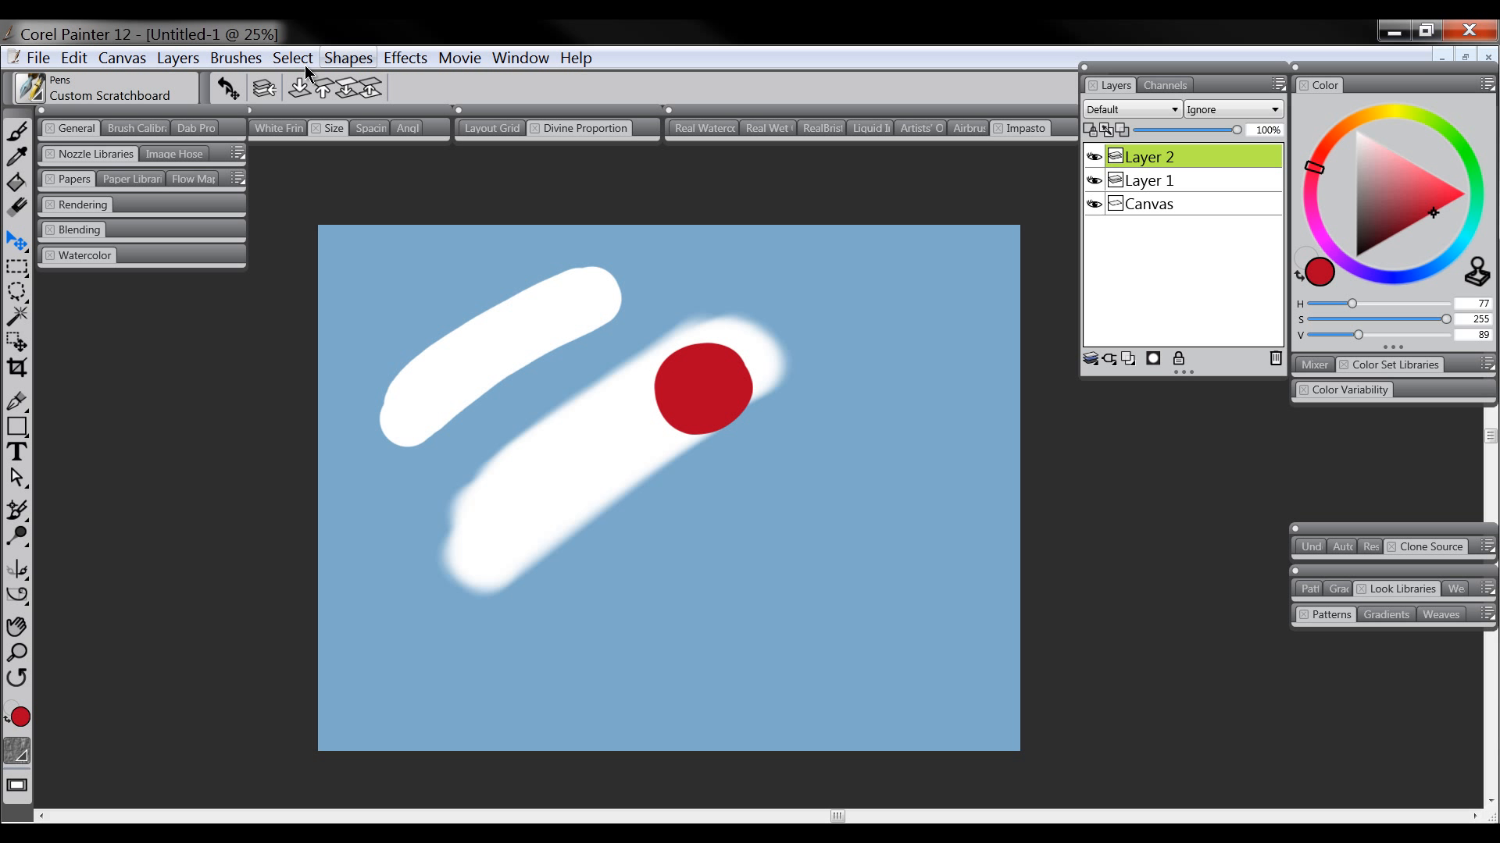
# - Send the red dot's layer behind Layer 1, nudge the dot, and return Layer 2 to the top of the layer stack
pyautogui.click(298, 89)
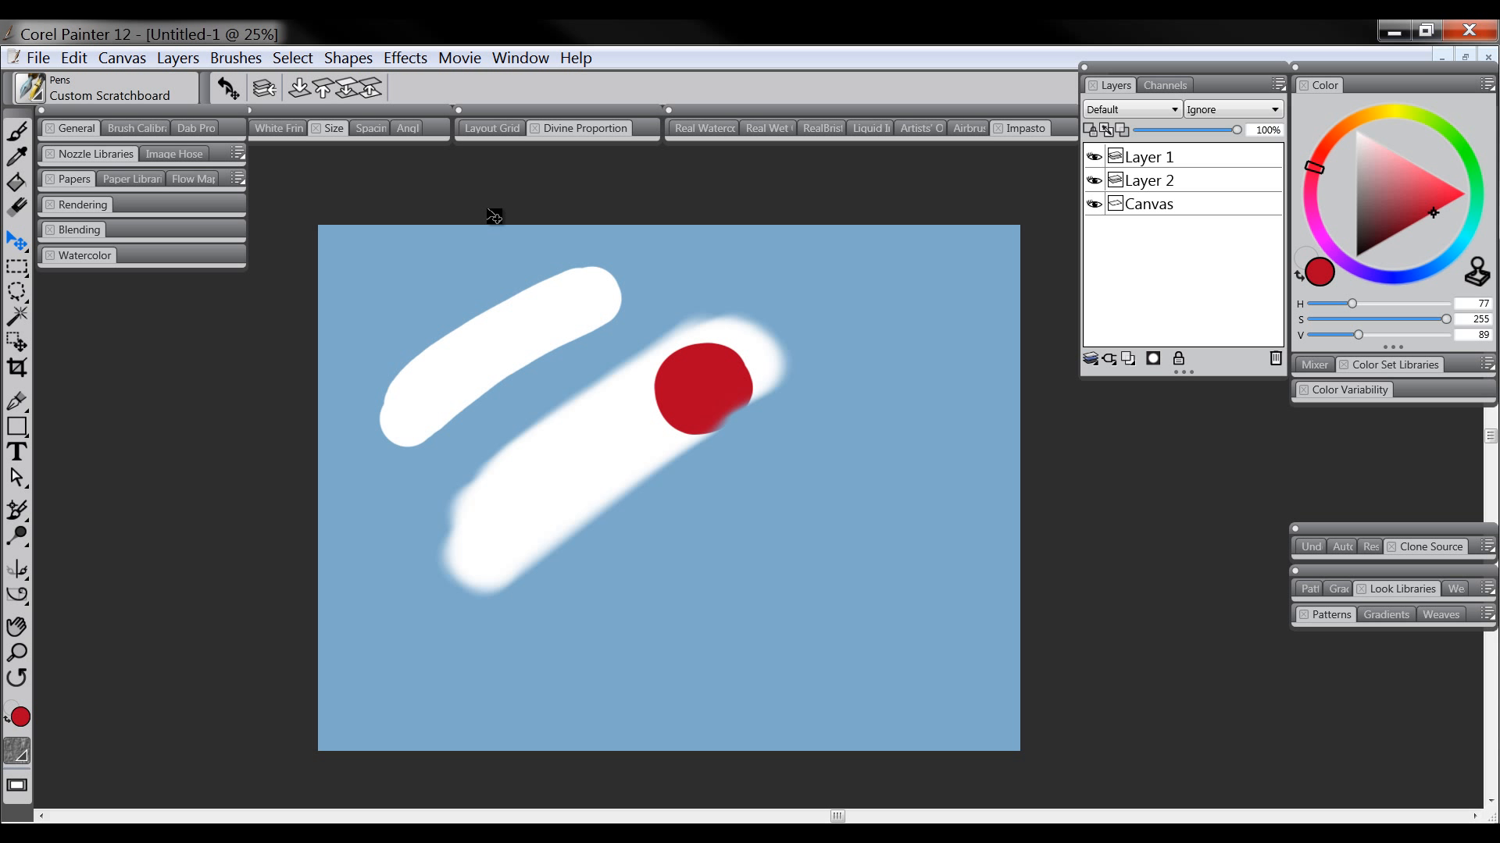
pyautogui.moveTo(708, 388)
pyautogui.mouseDown()
pyautogui.moveTo(722, 402)
pyautogui.moveTo(712, 394)
pyautogui.mouseUp()
pyautogui.click(1164, 158)
pyautogui.click(1159, 180)
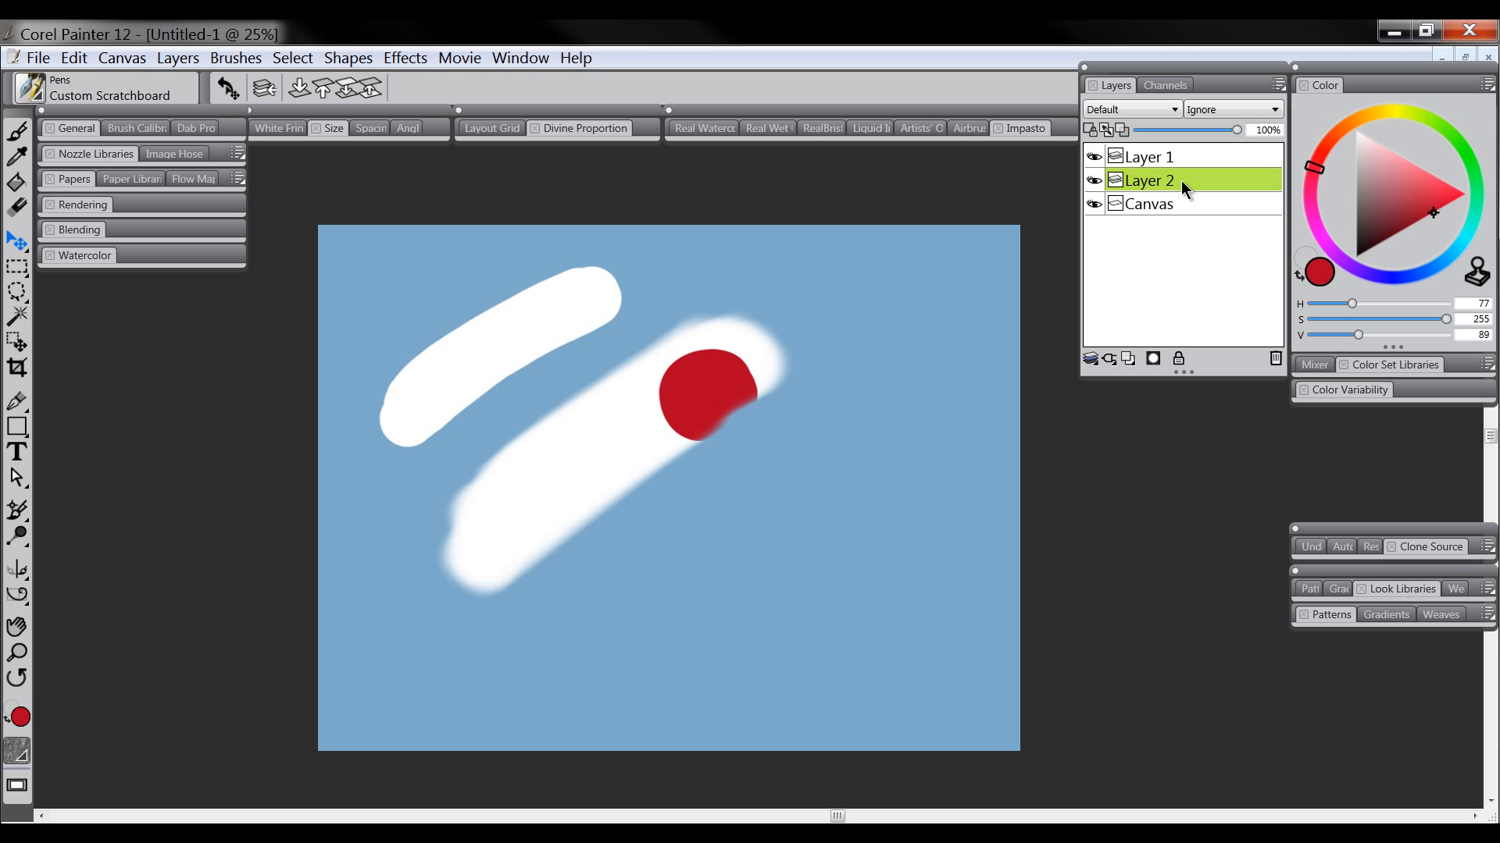
pyautogui.moveTo(1181, 180); pyautogui.dragTo(1184, 153)
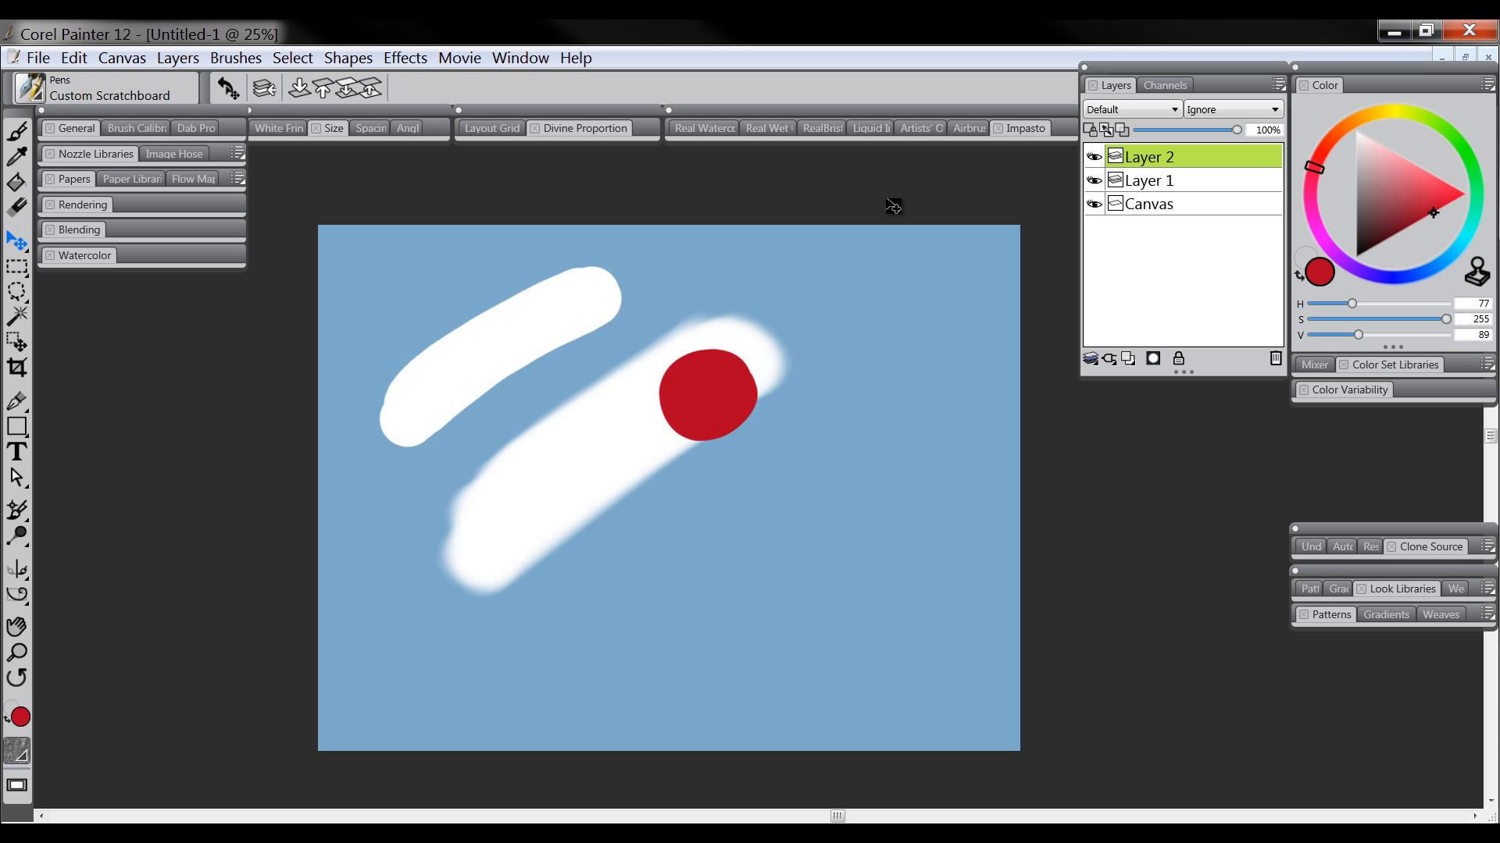
# - Try the Transform tool on the blank canvas and add a new layer
pyautogui.click(15, 243)
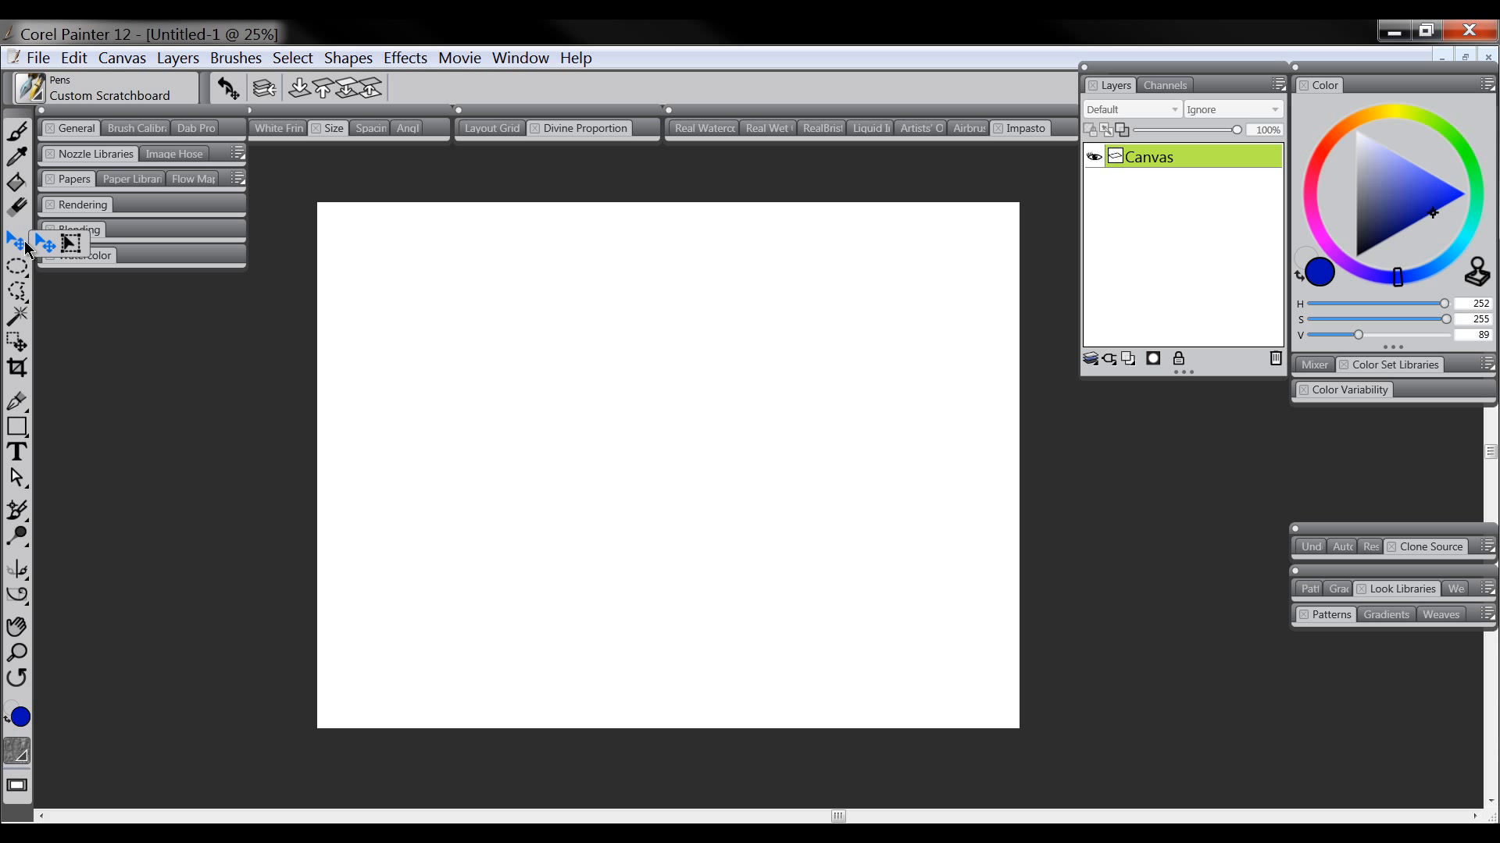
pyautogui.click(70, 242)
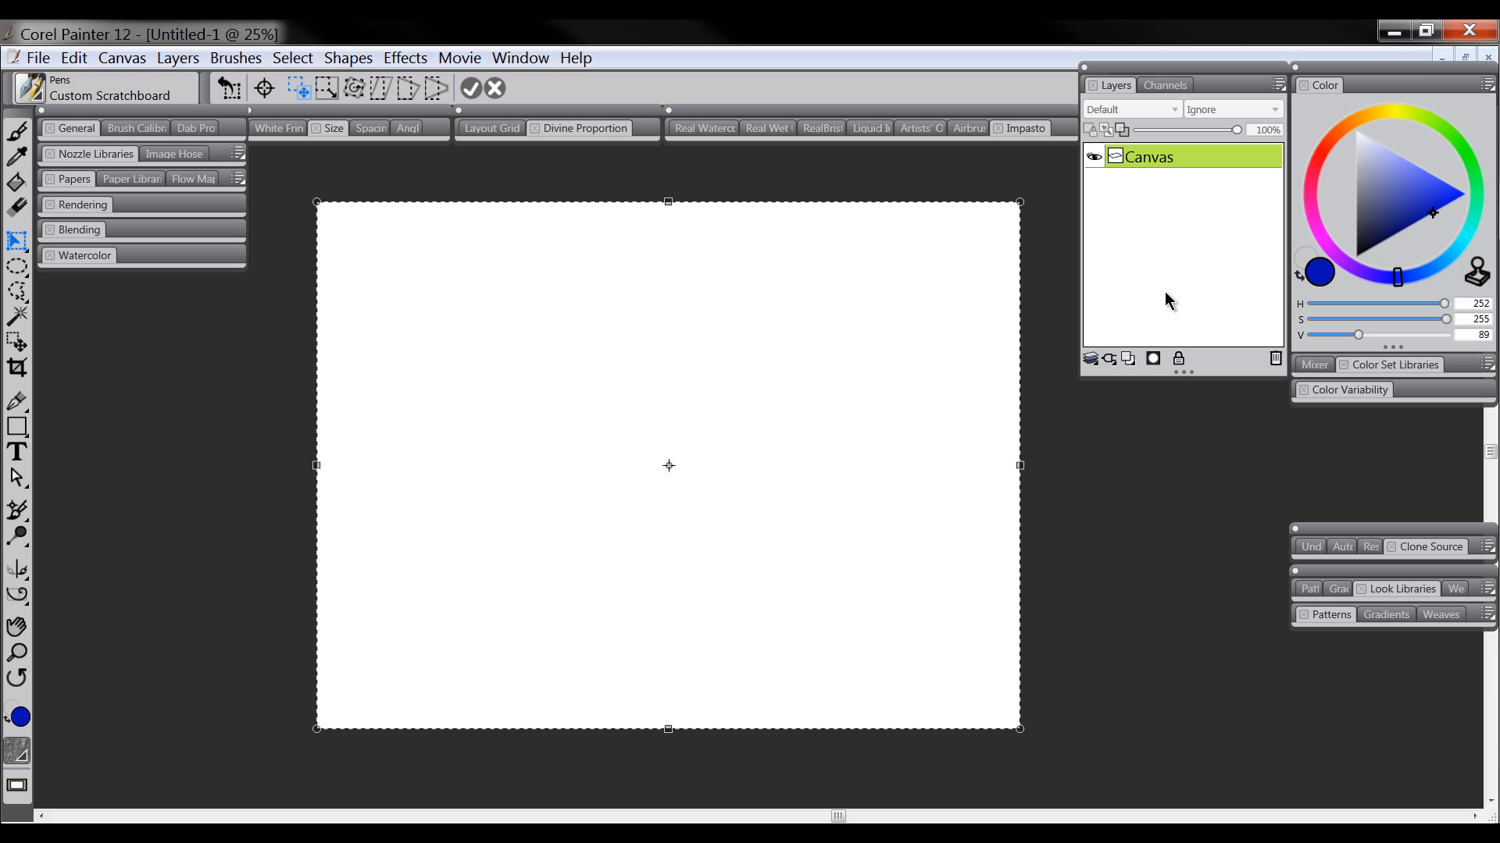
pyautogui.click(1127, 360)
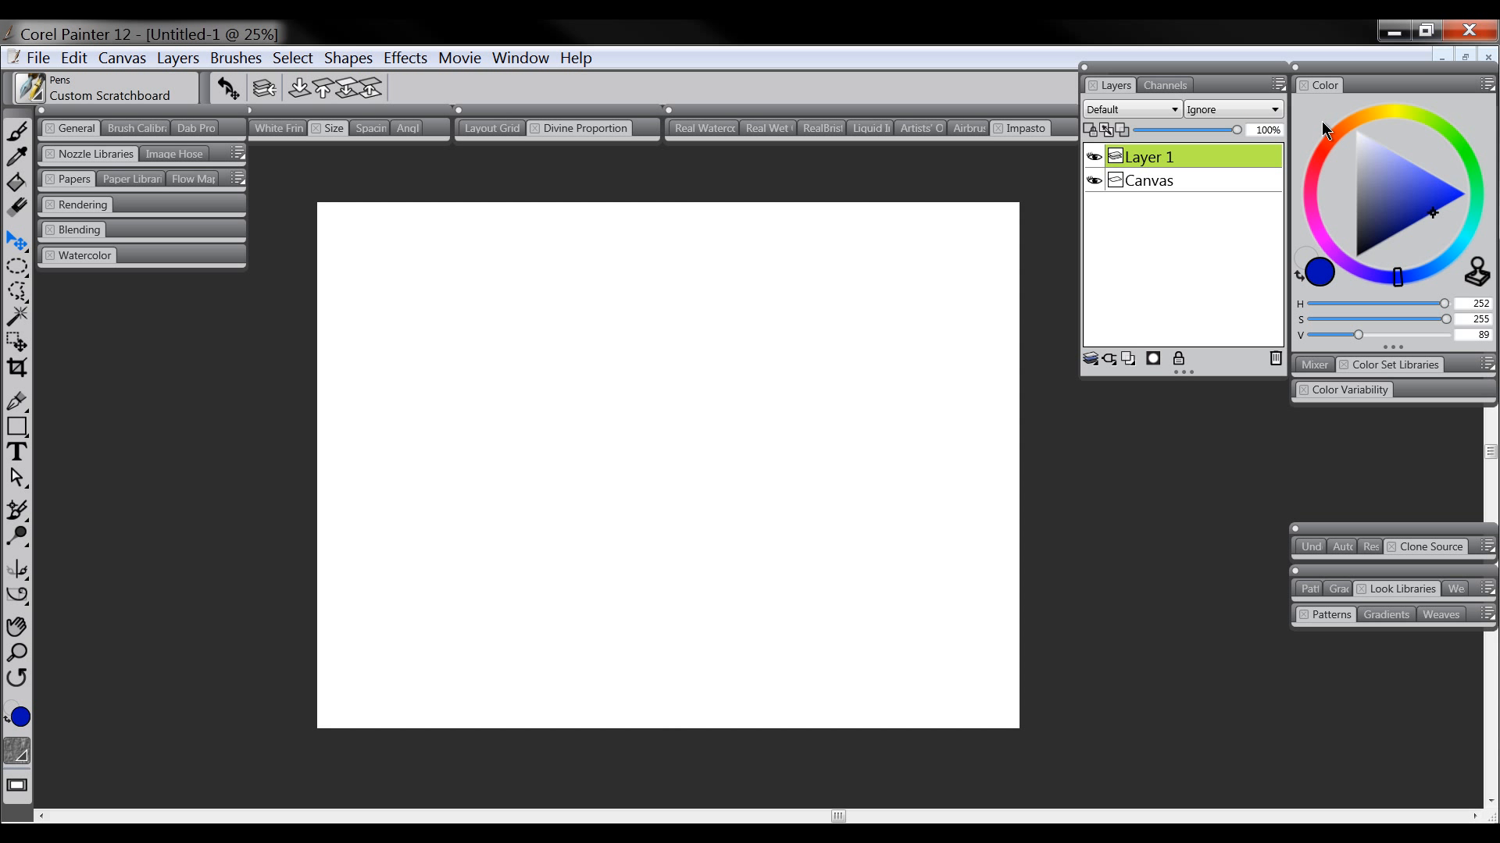
# - Fill a circular selection in the canvas's upper middle with red using the Paint Bucket on Layer 1, and deselect it
pyautogui.click(1322, 159)
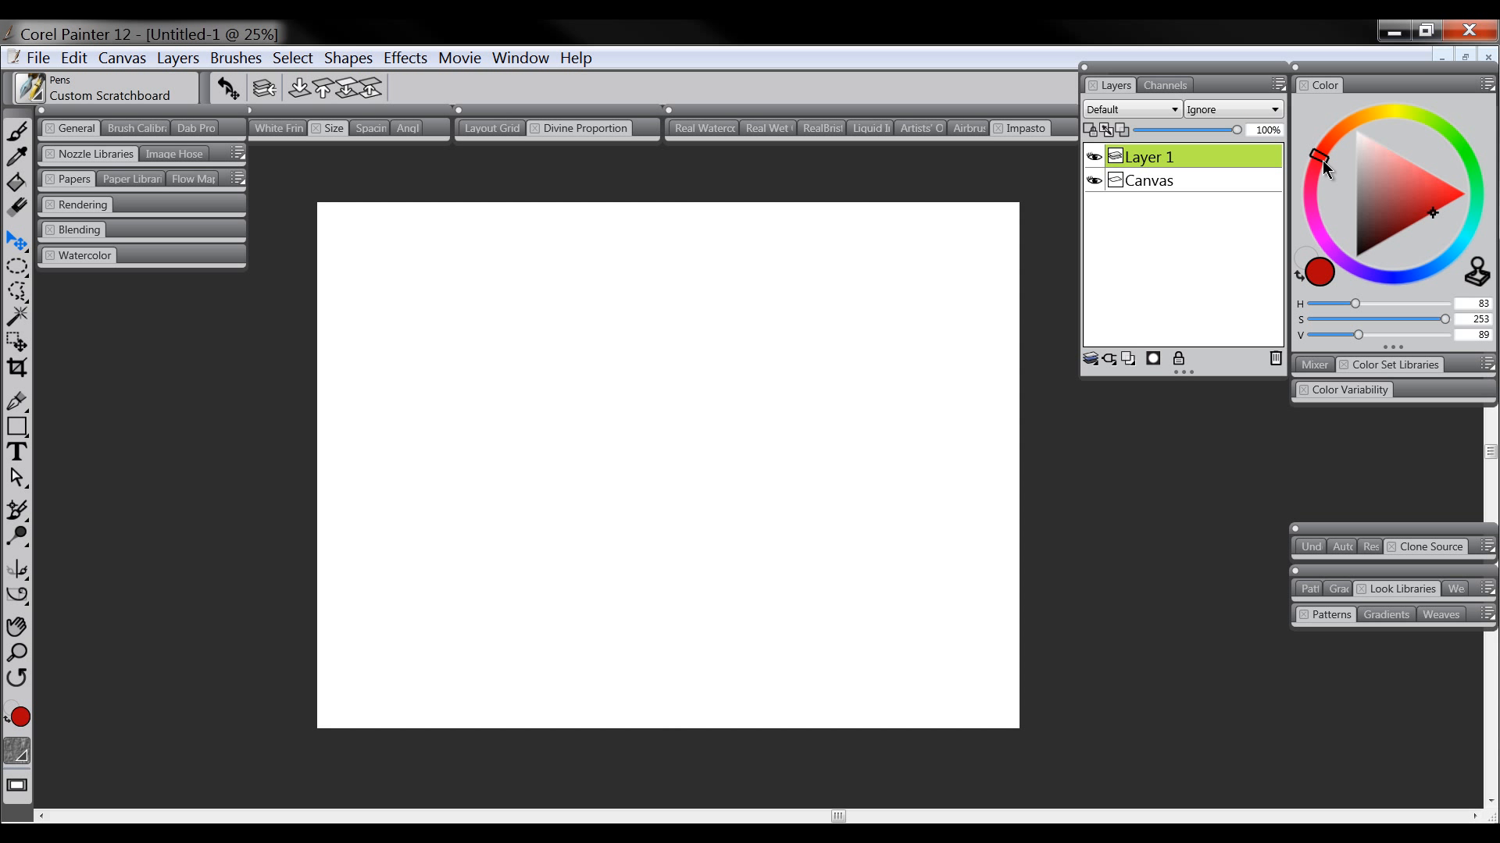
pyautogui.click(17, 267)
pyautogui.moveTo(617, 316); pyautogui.dragTo(779, 458)
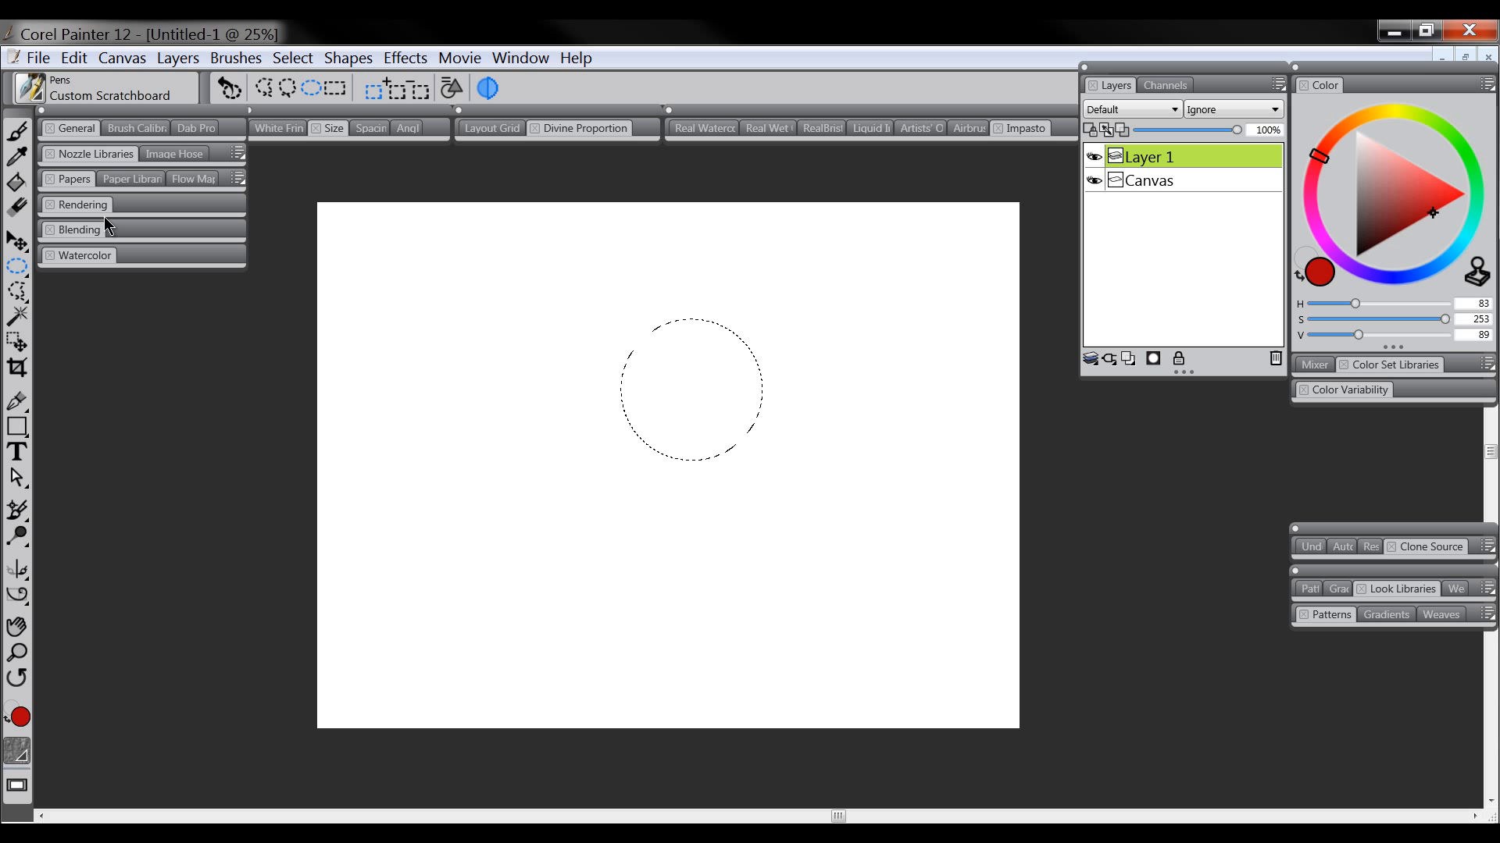
pyautogui.click(19, 184)
pyautogui.click(679, 395)
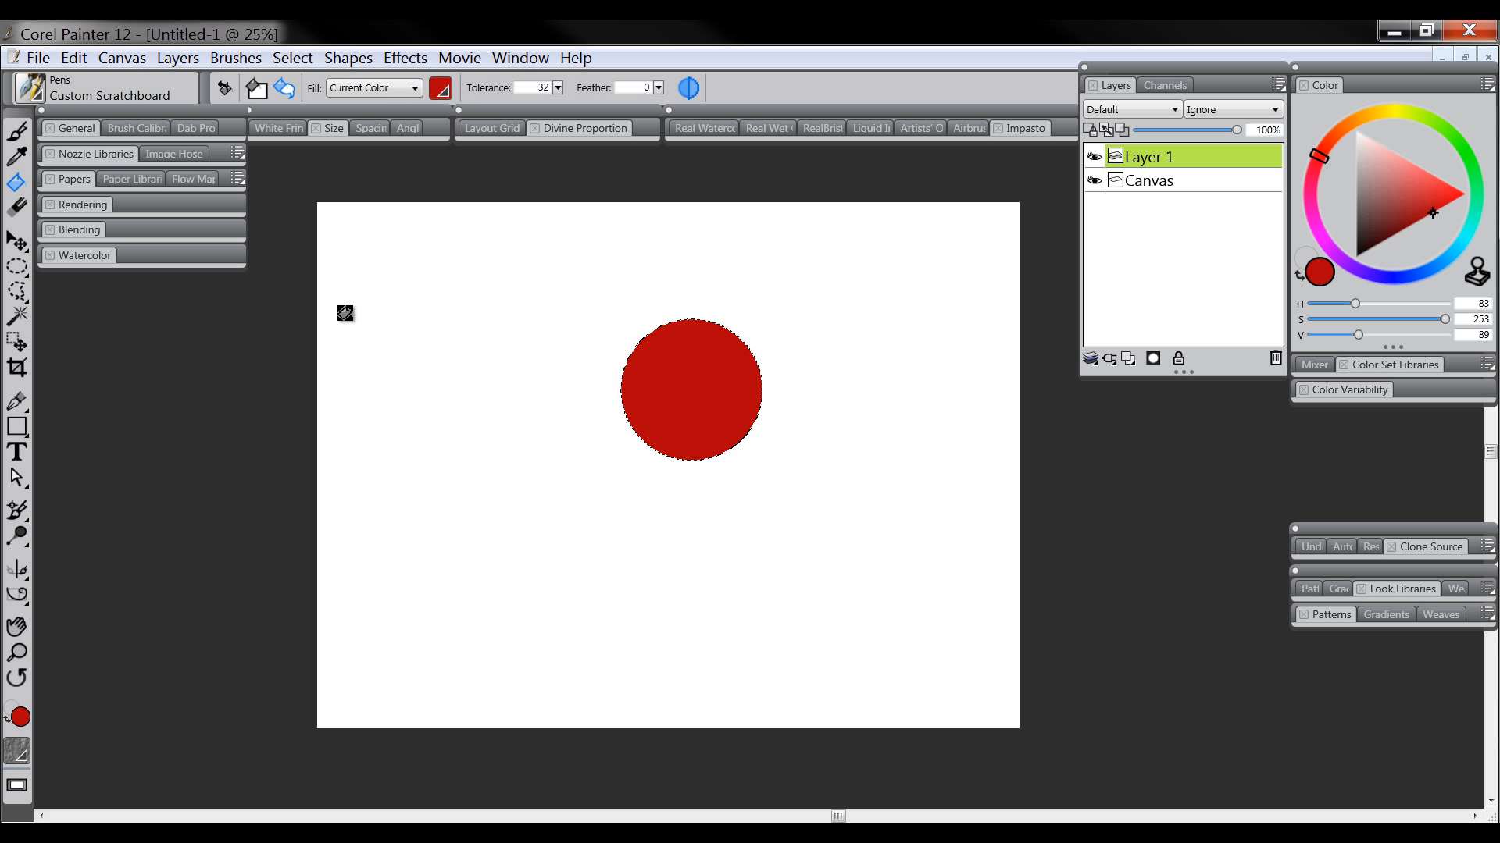
pyautogui.hotkey('ctrl', 'd')
# - Scale the red circle with the Transform tool, reducing its width and height to a smaller near-circle, and commit the transformation
pyautogui.moveTo(20, 246); pyautogui.dragTo(71, 246)
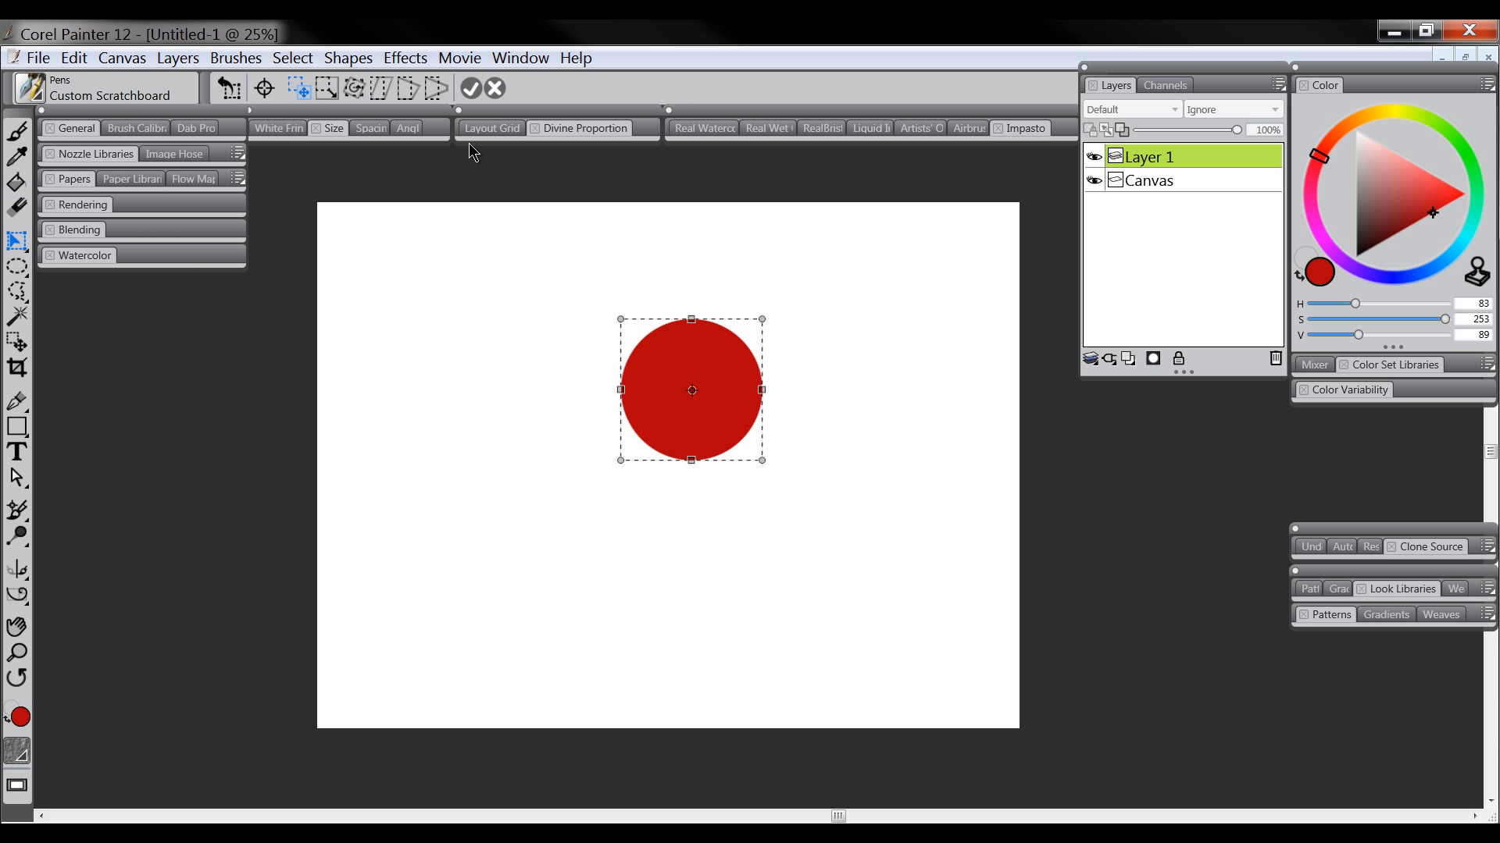
pyautogui.click(327, 90)
pyautogui.moveTo(692, 318); pyautogui.dragTo(692, 253)
pyautogui.moveTo(764, 358); pyautogui.dragTo(710, 377)
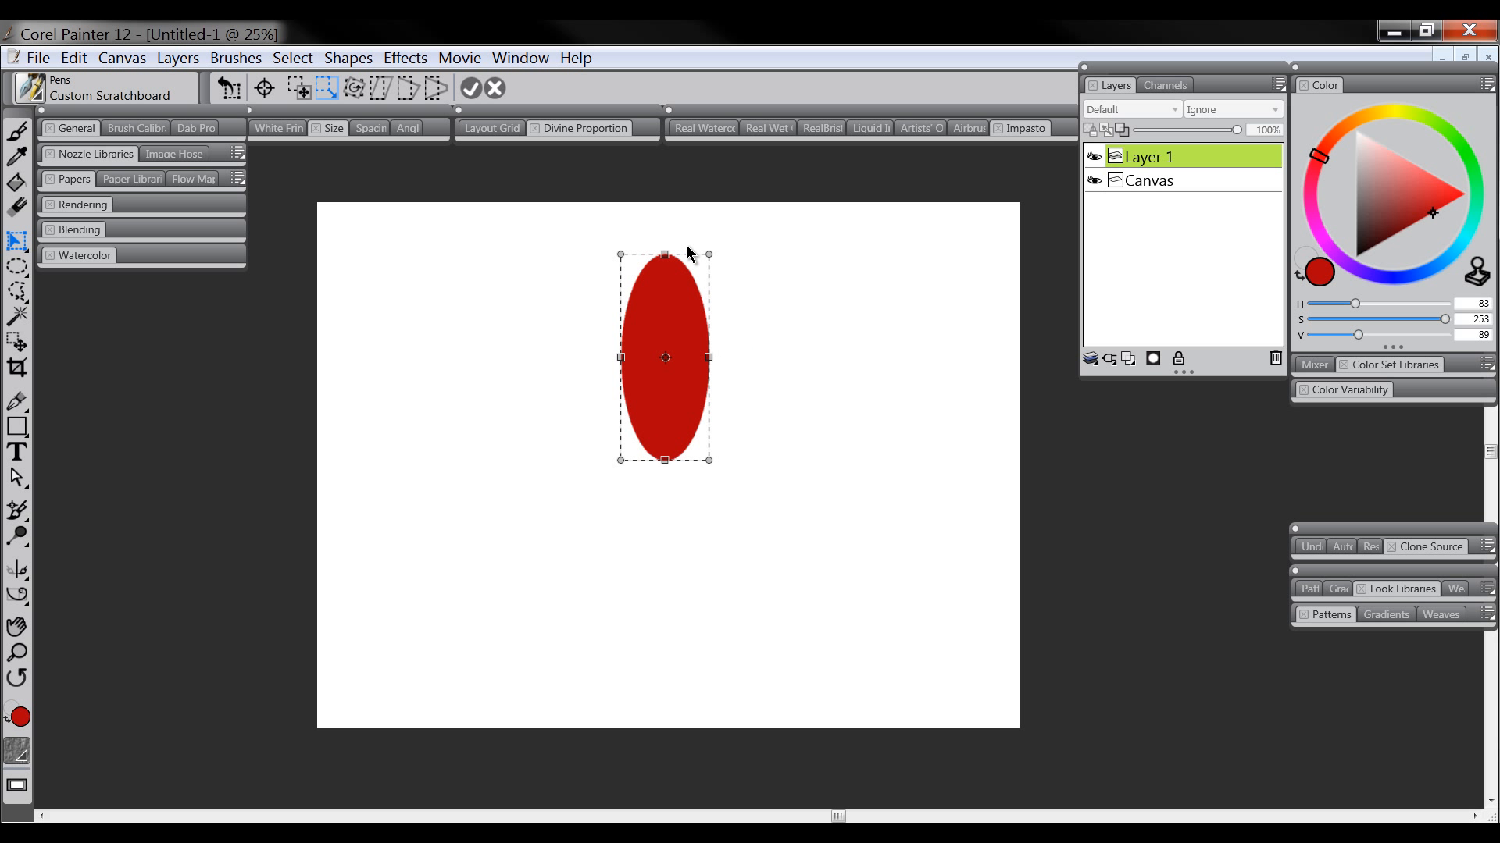
pyautogui.moveTo(665, 254); pyautogui.dragTo(665, 377)
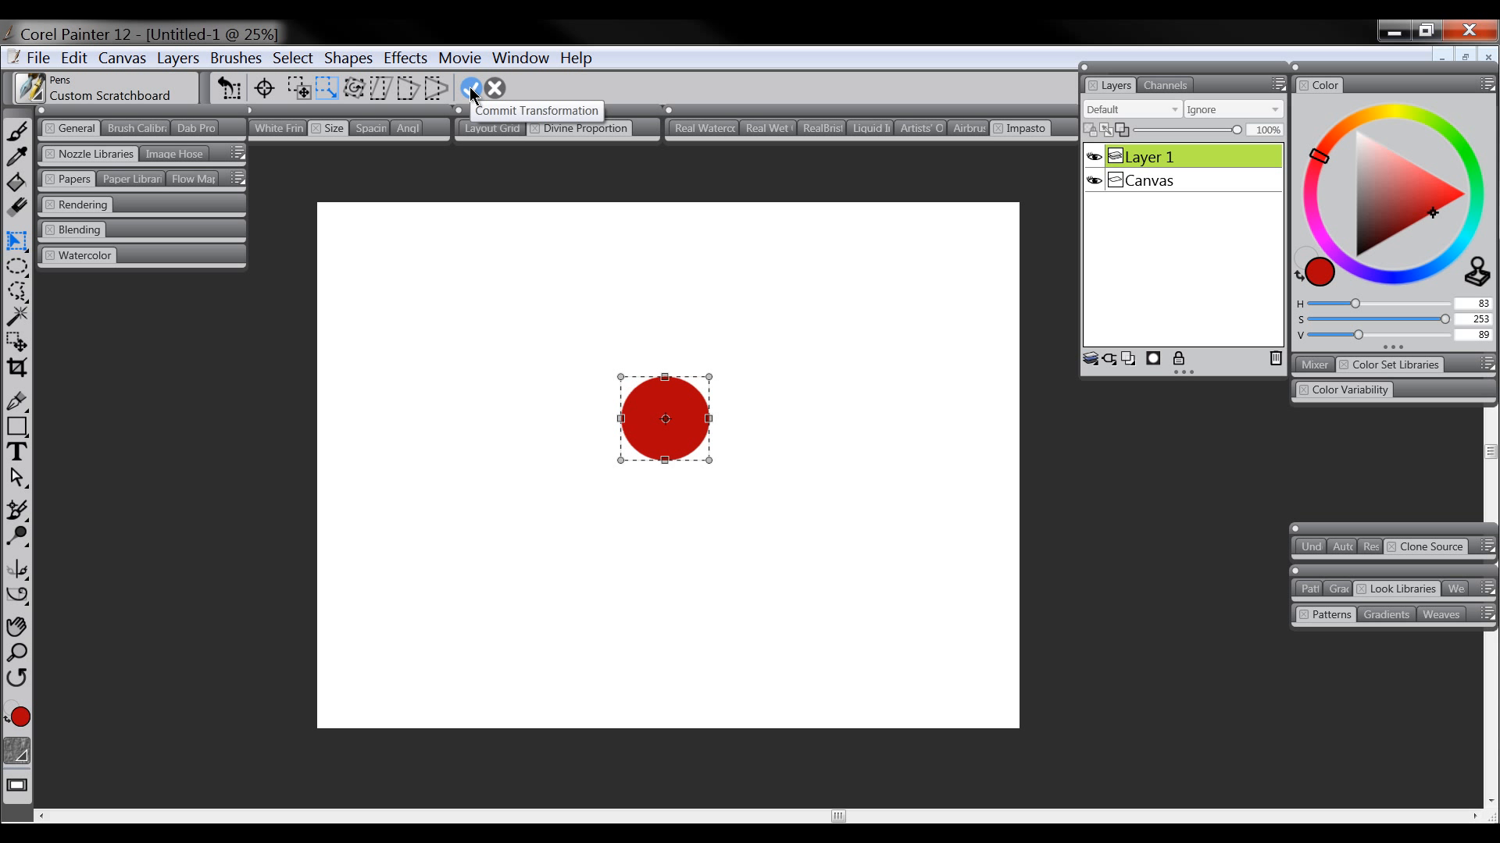
pyautogui.click(471, 86)
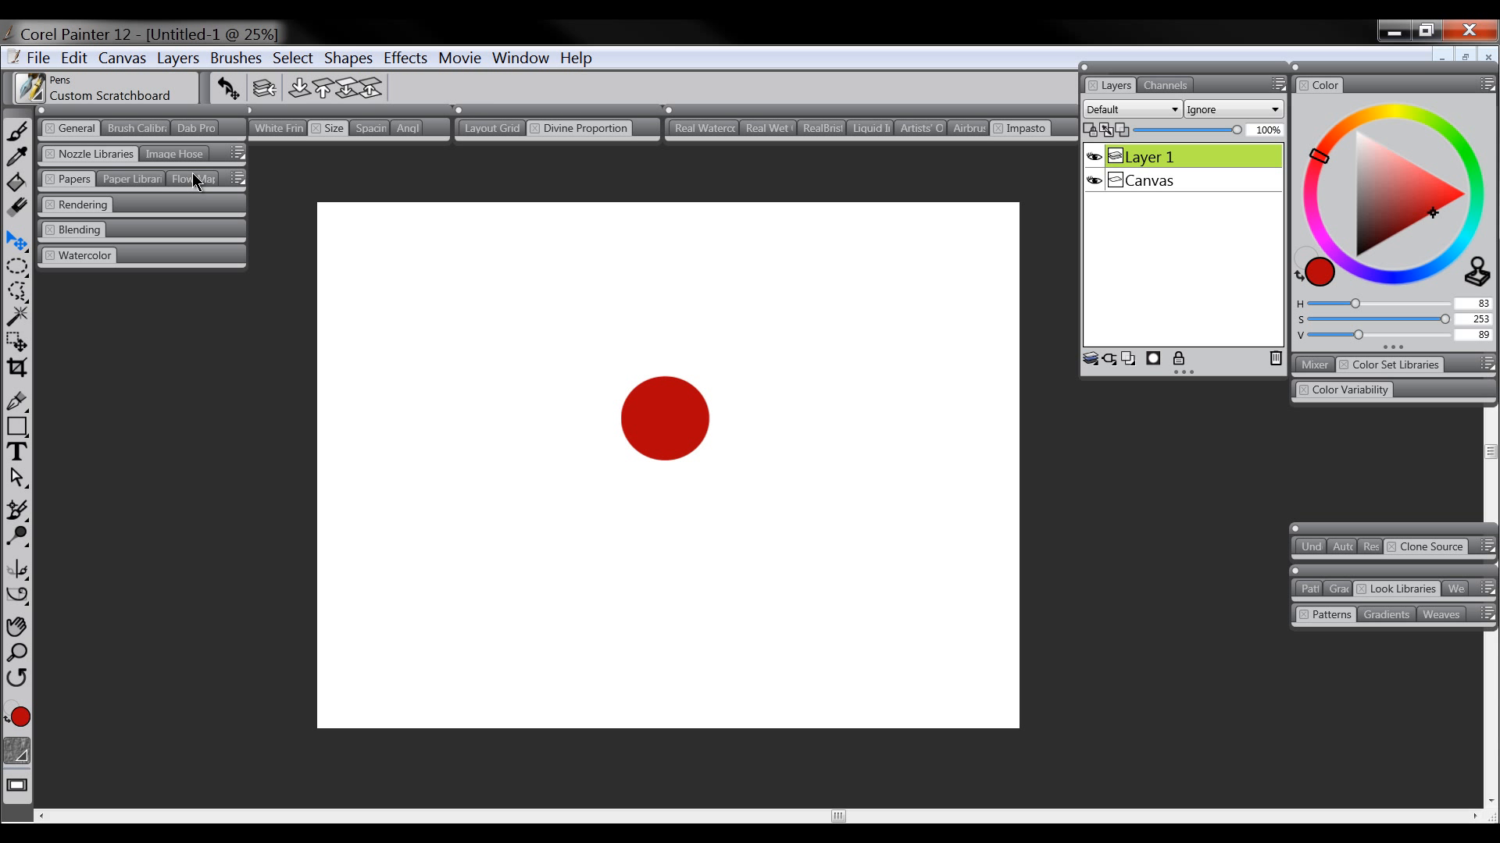
# - Widen the red circle into a flat ellipse with Perspective Distort, commit it, and move the ellipse slightly up and left
pyautogui.click(22, 246)
pyautogui.click(68, 244)
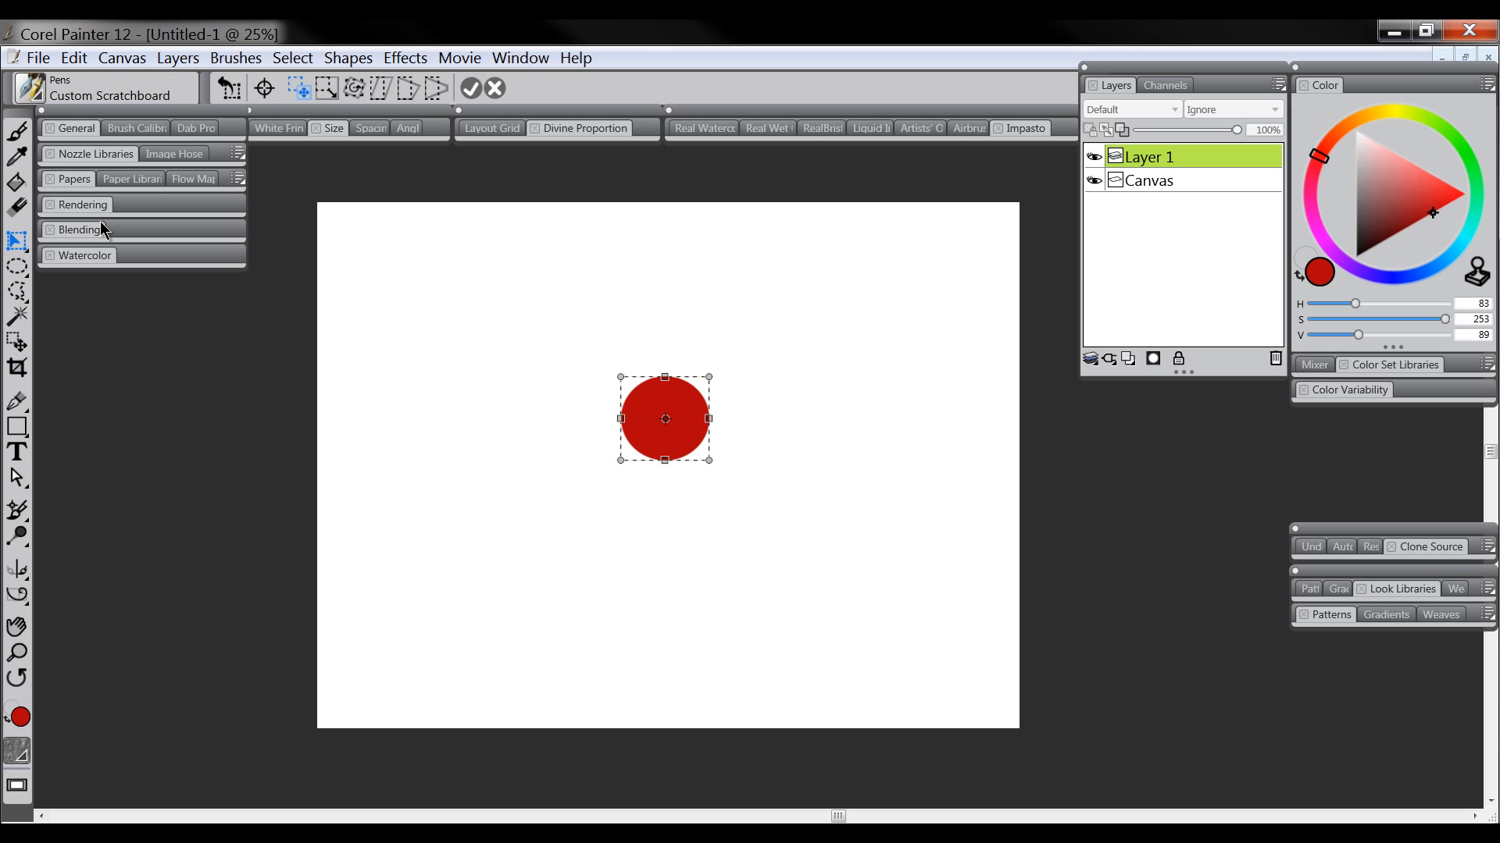
pyautogui.click(407, 90)
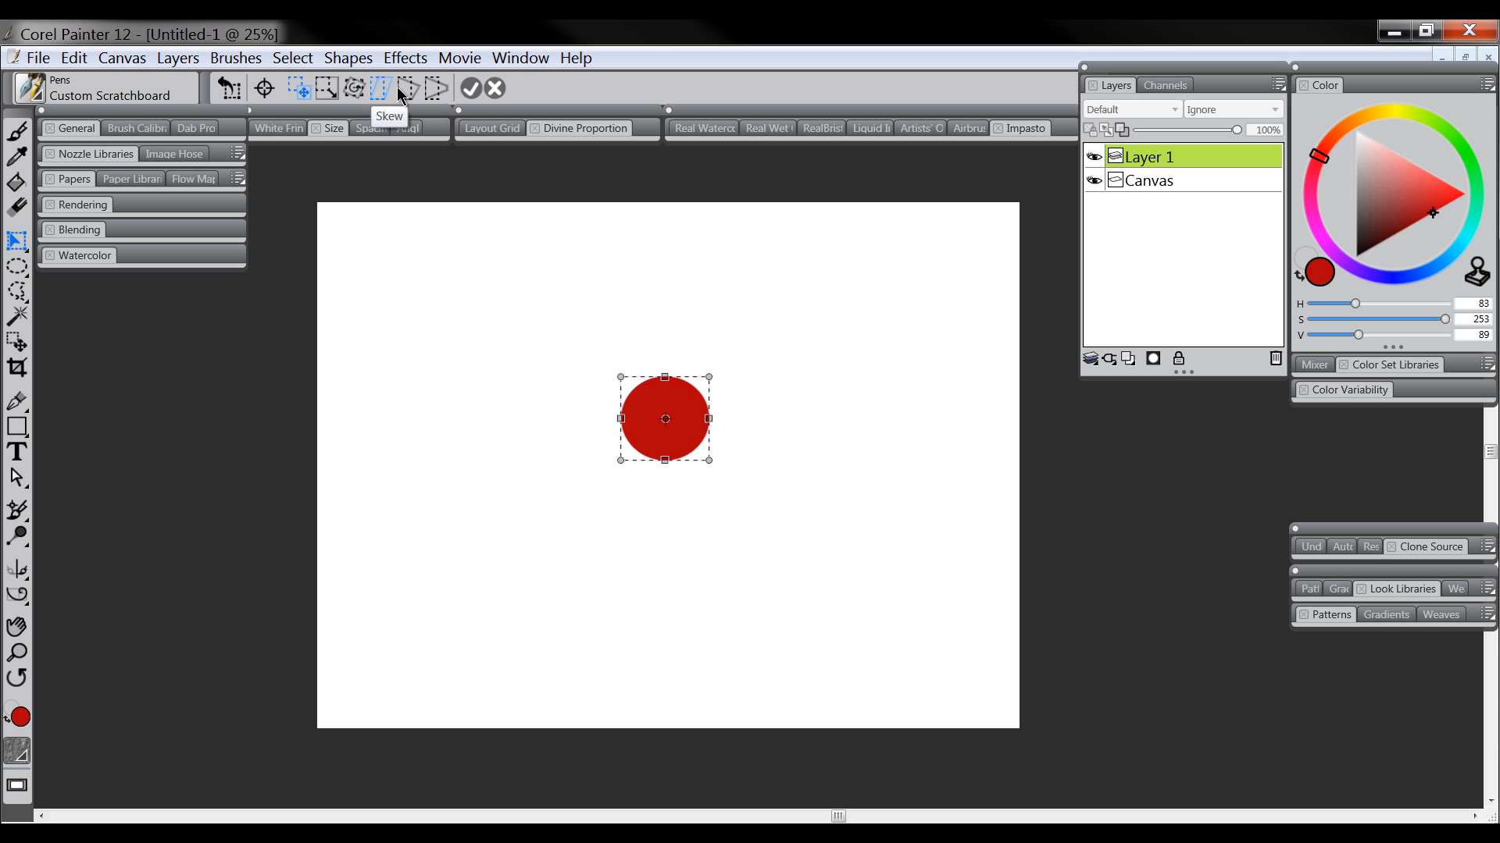
pyautogui.click(432, 89)
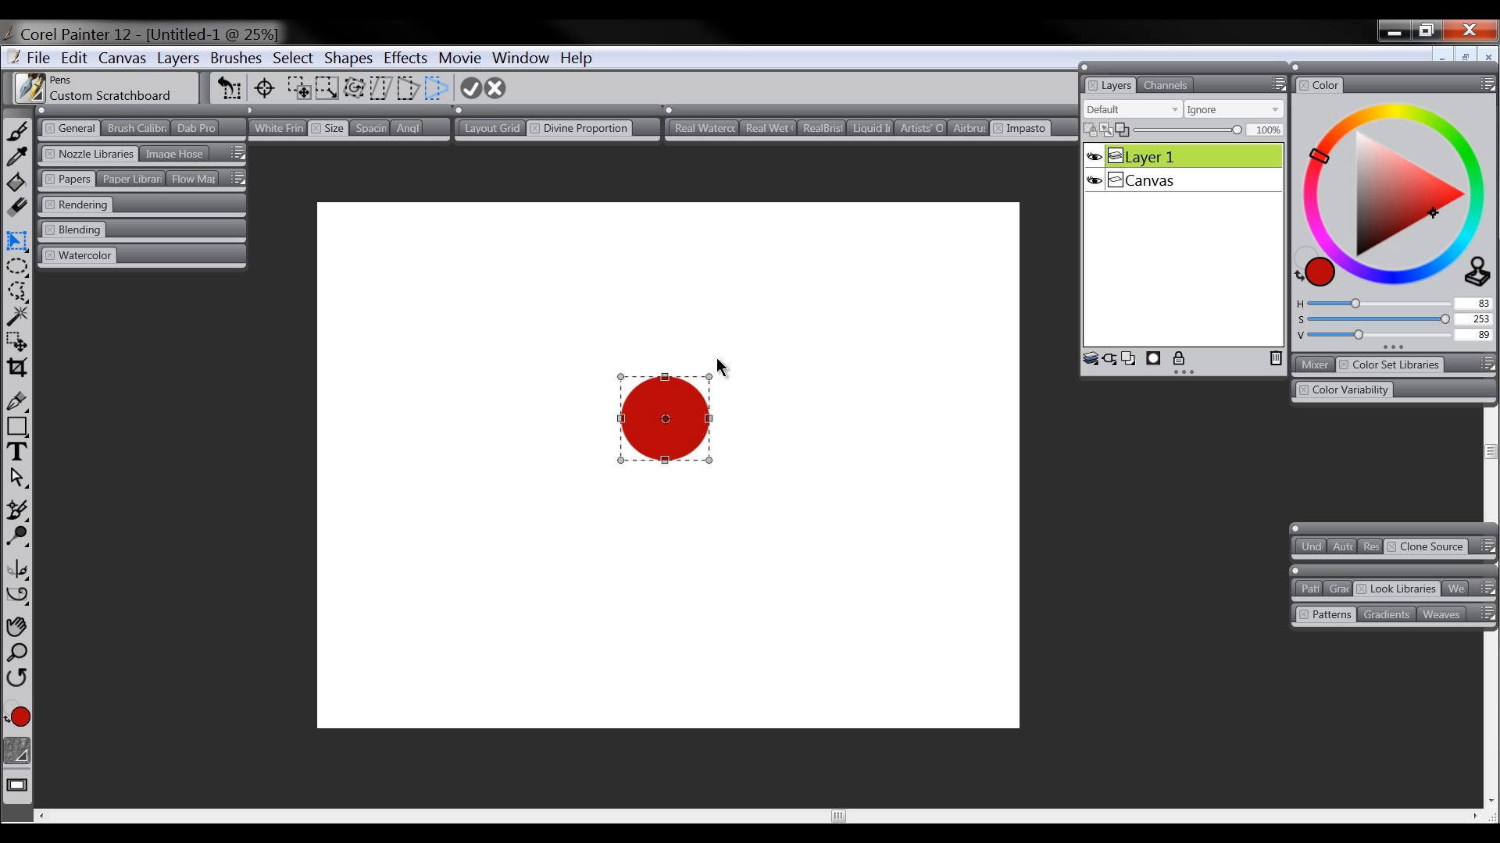
pyautogui.moveTo(709, 377); pyautogui.dragTo(873, 363)
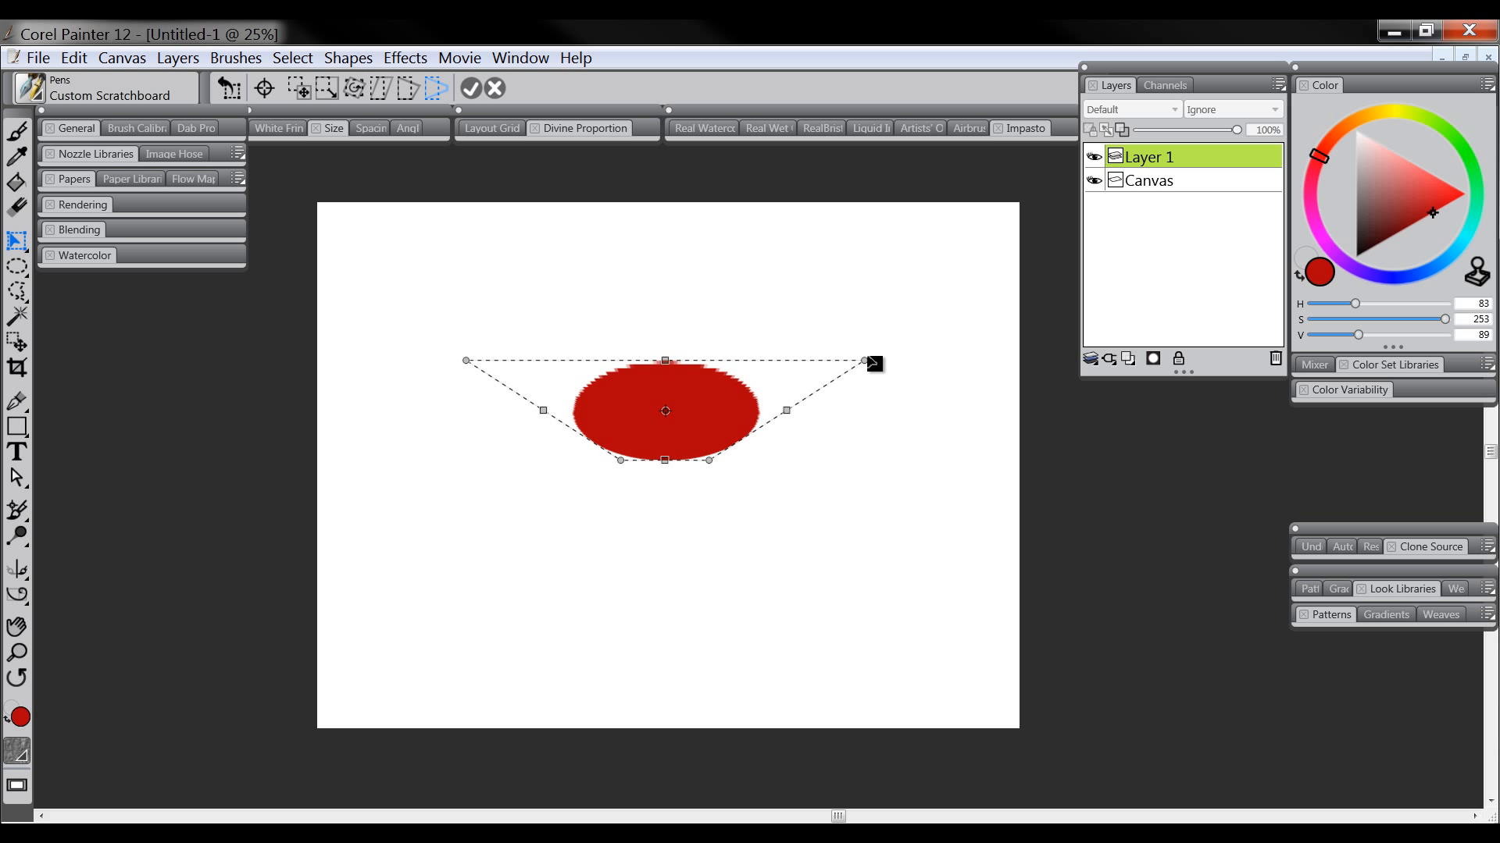
pyautogui.click(471, 88)
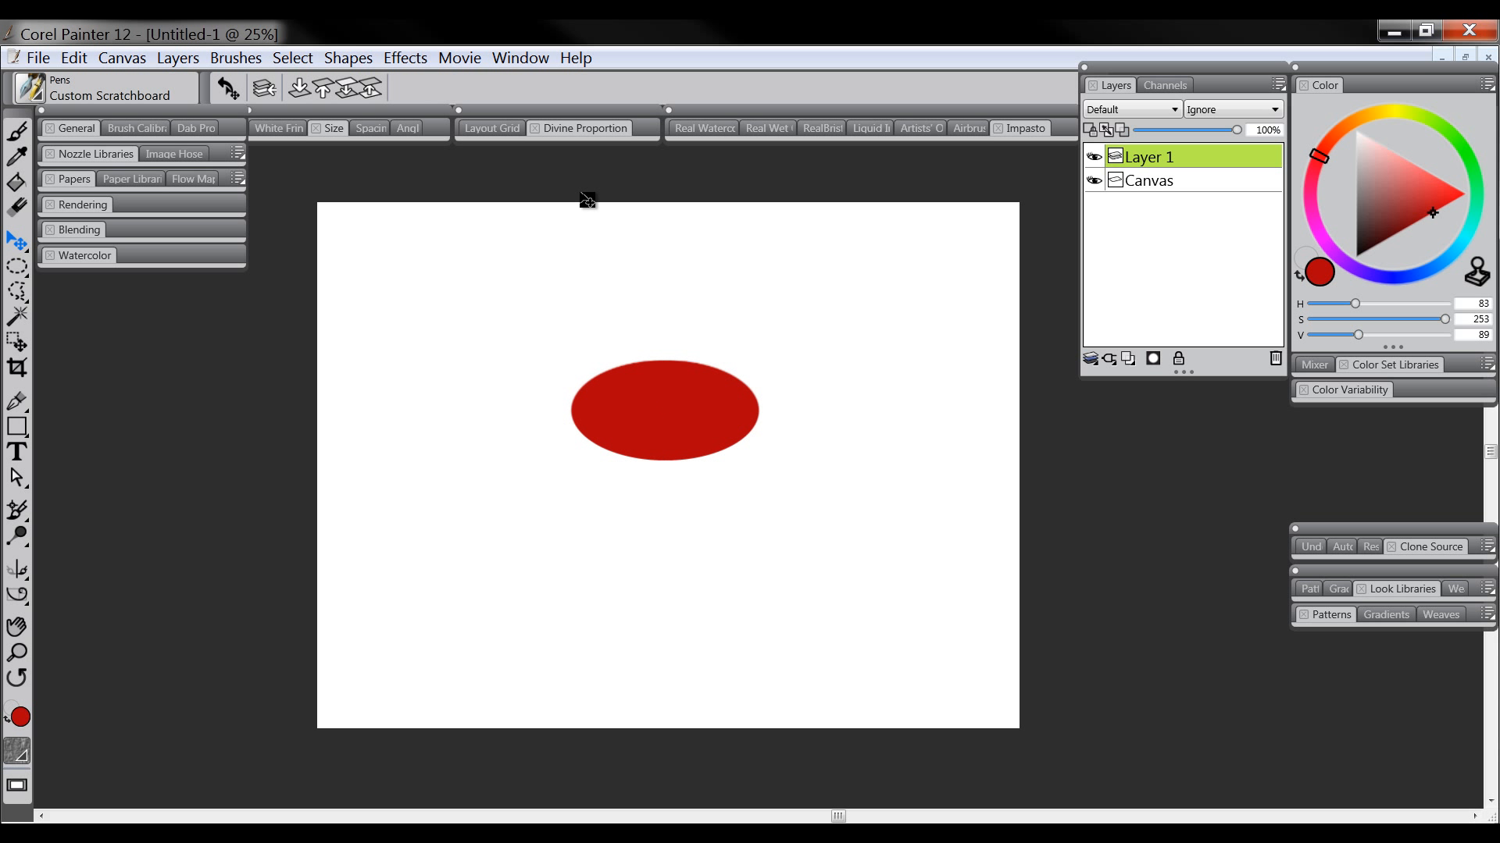
pyautogui.moveTo(679, 430); pyautogui.dragTo(655, 393)
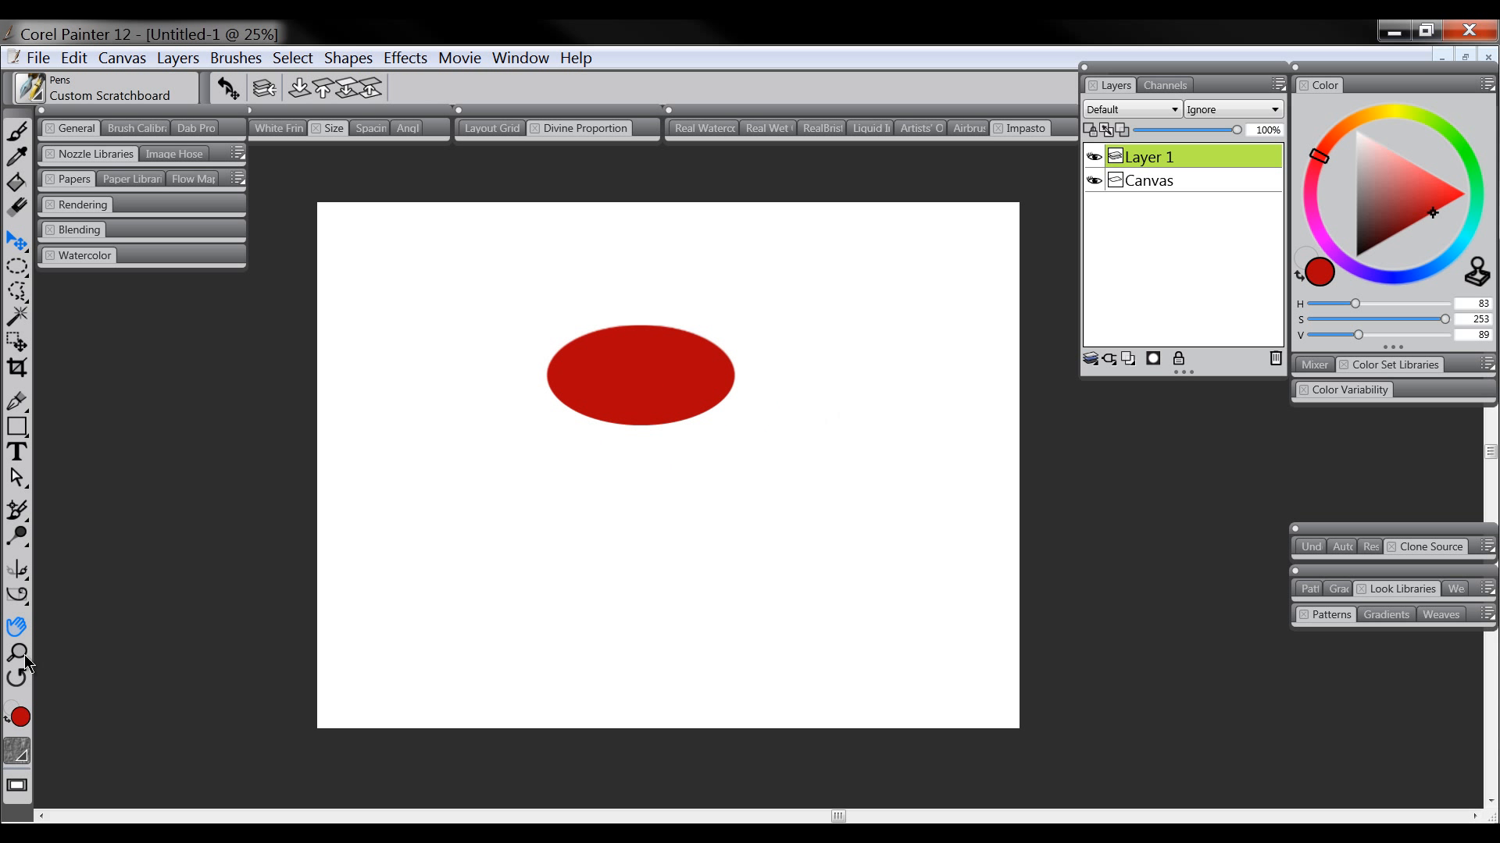
# - Zoom in closely on the red ellipse with the Magnifier tool and zoom back out to view the whole canvas
pyautogui.click(17, 652)
pyautogui.click(633, 349)
pyautogui.click(652, 324)
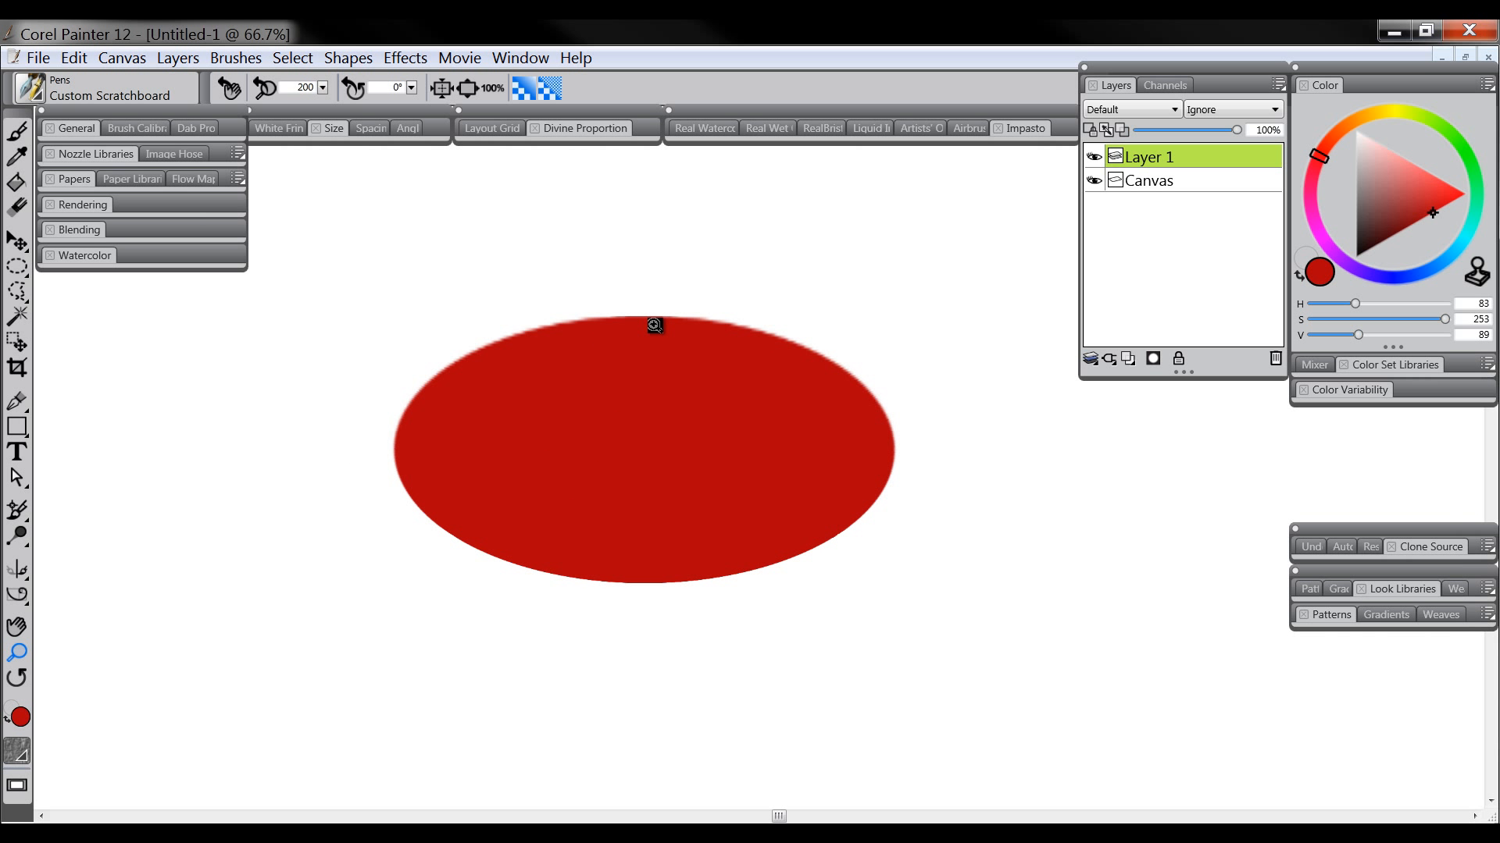
pyautogui.click(652, 326)
pyautogui.click(651, 331)
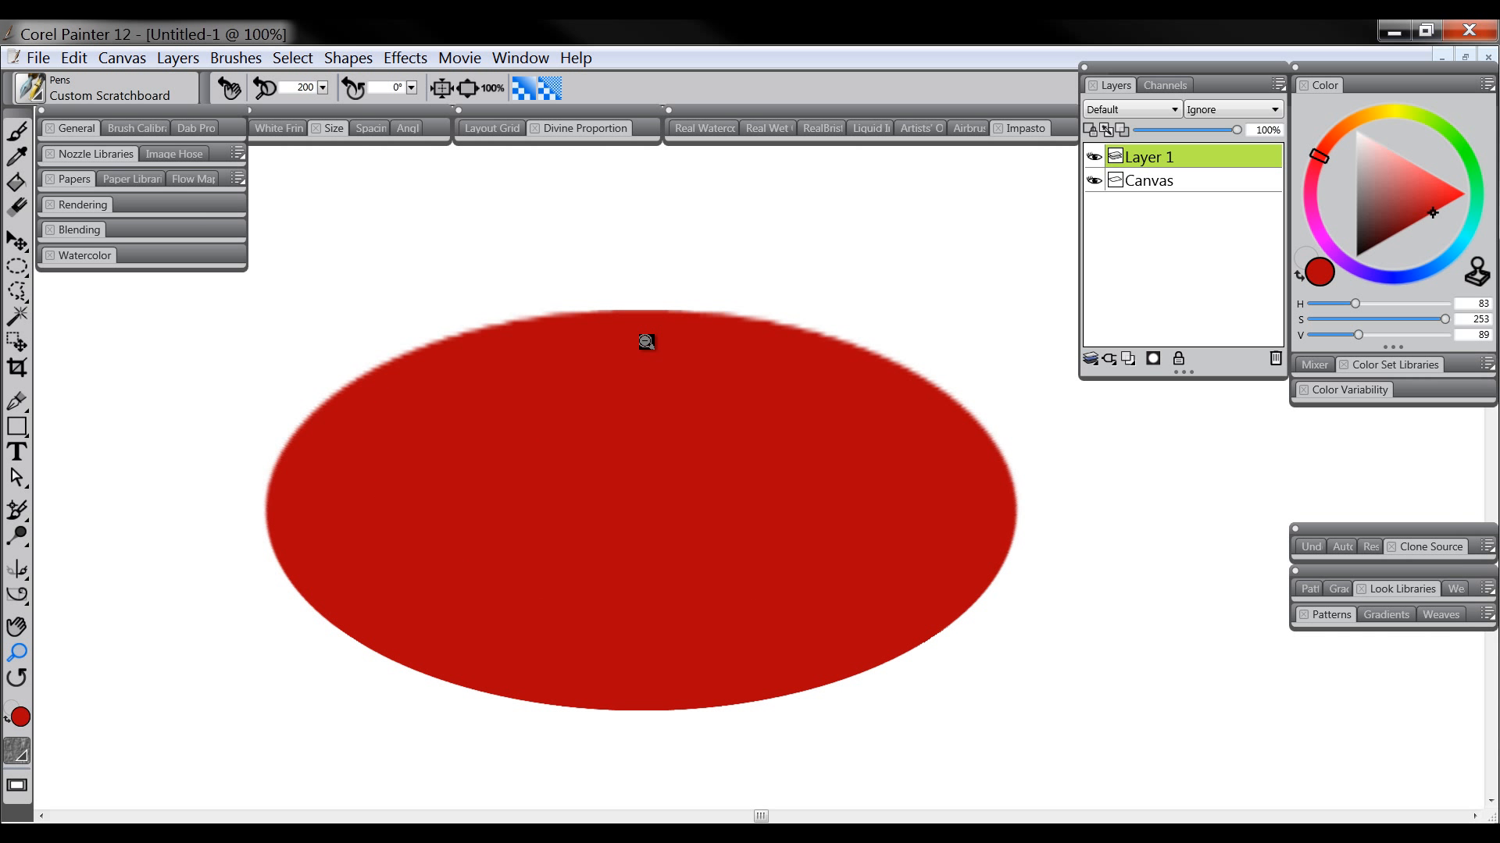
pyautogui.keyDown('alt'); pyautogui.click(647, 345); pyautogui.keyUp('alt')
pyautogui.keyDown('alt'); pyautogui.click(651, 351); pyautogui.keyUp('alt')
pyautogui.keyDown('alt'); pyautogui.click(648, 359); pyautogui.keyUp('alt')
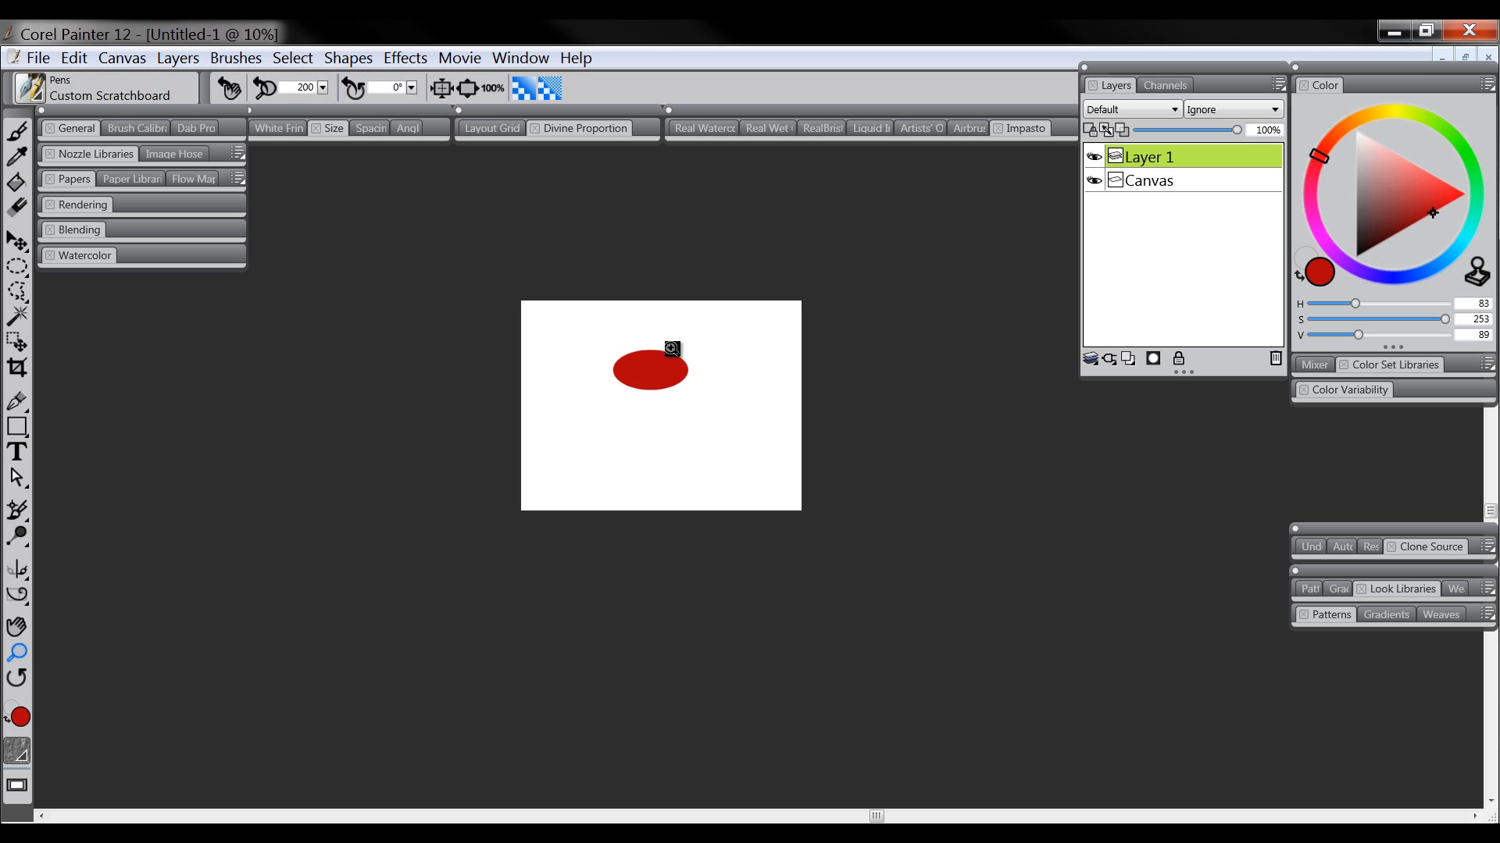
pyautogui.click(656, 367)
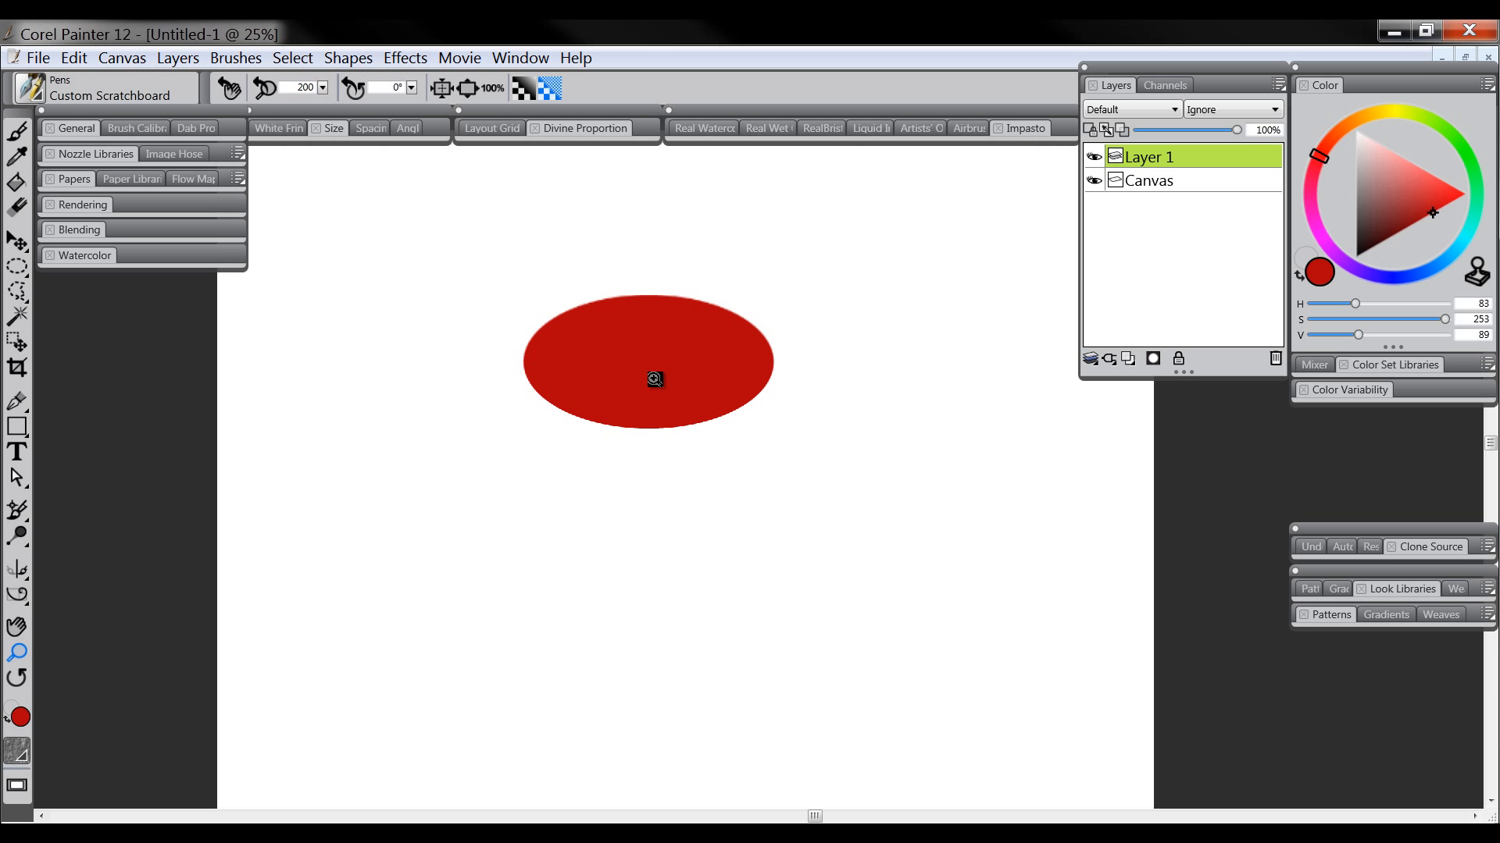
pyautogui.keyDown('alt'); pyautogui.click(519, 388); pyautogui.keyUp('alt')
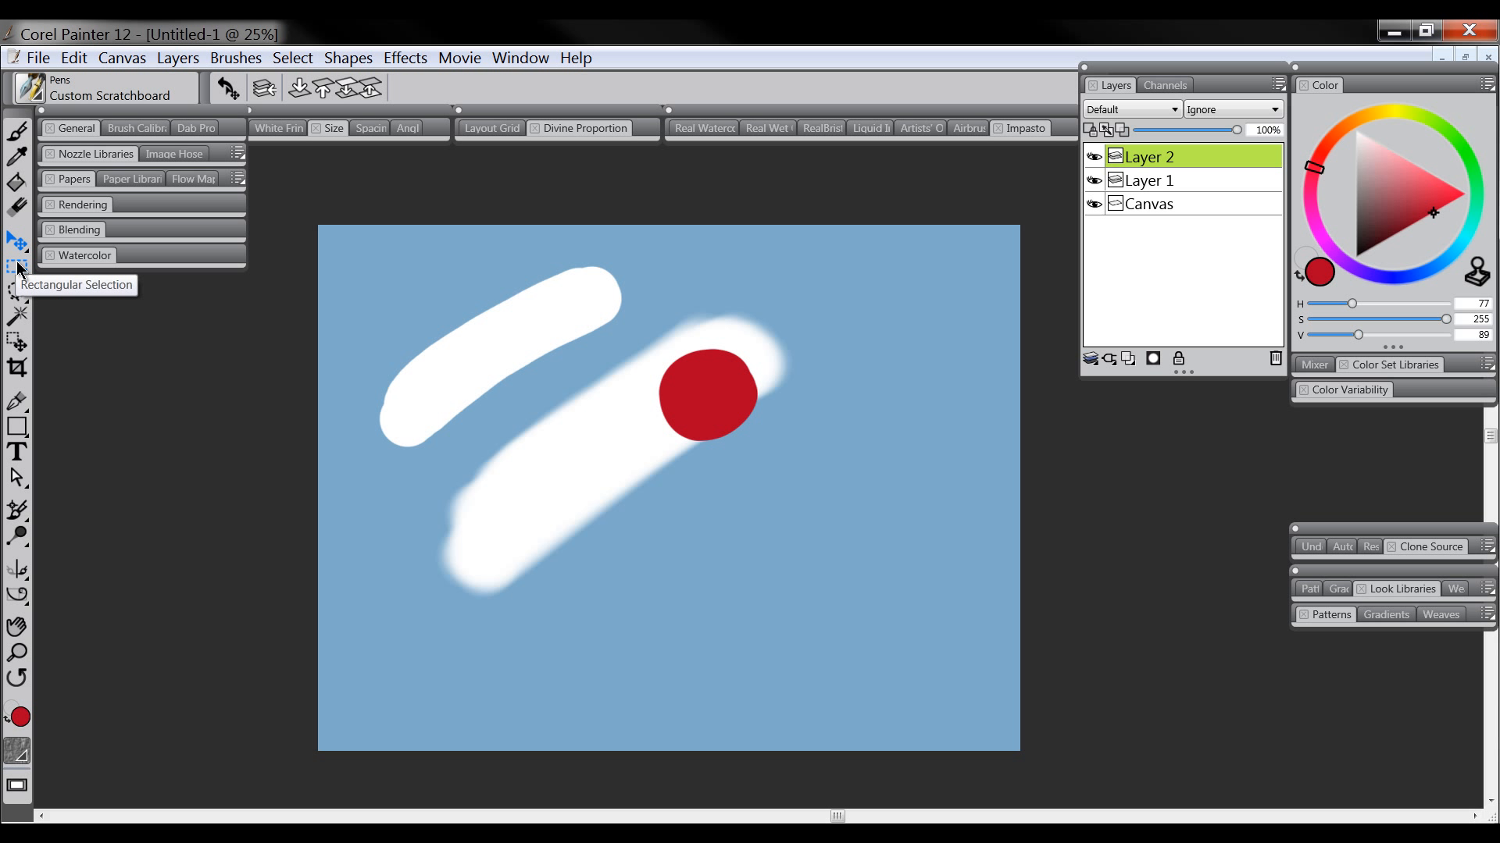
# - Delete Layer 2 and Layer 1 with their artwork, and add a new empty layer above the Canvas
pyautogui.click(15, 268)
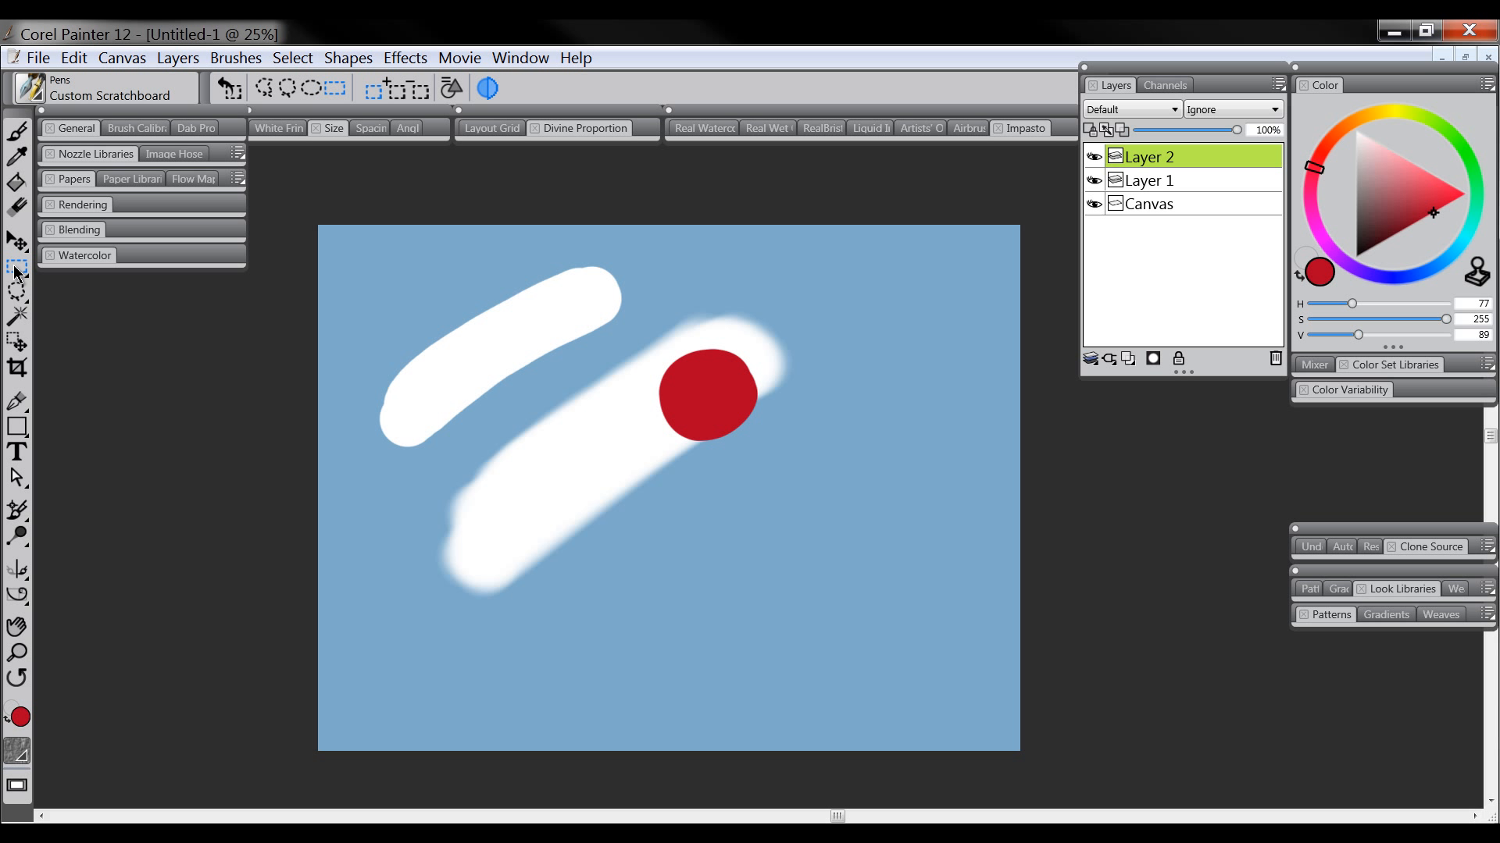
pyautogui.click(1275, 358)
pyautogui.click(1274, 359)
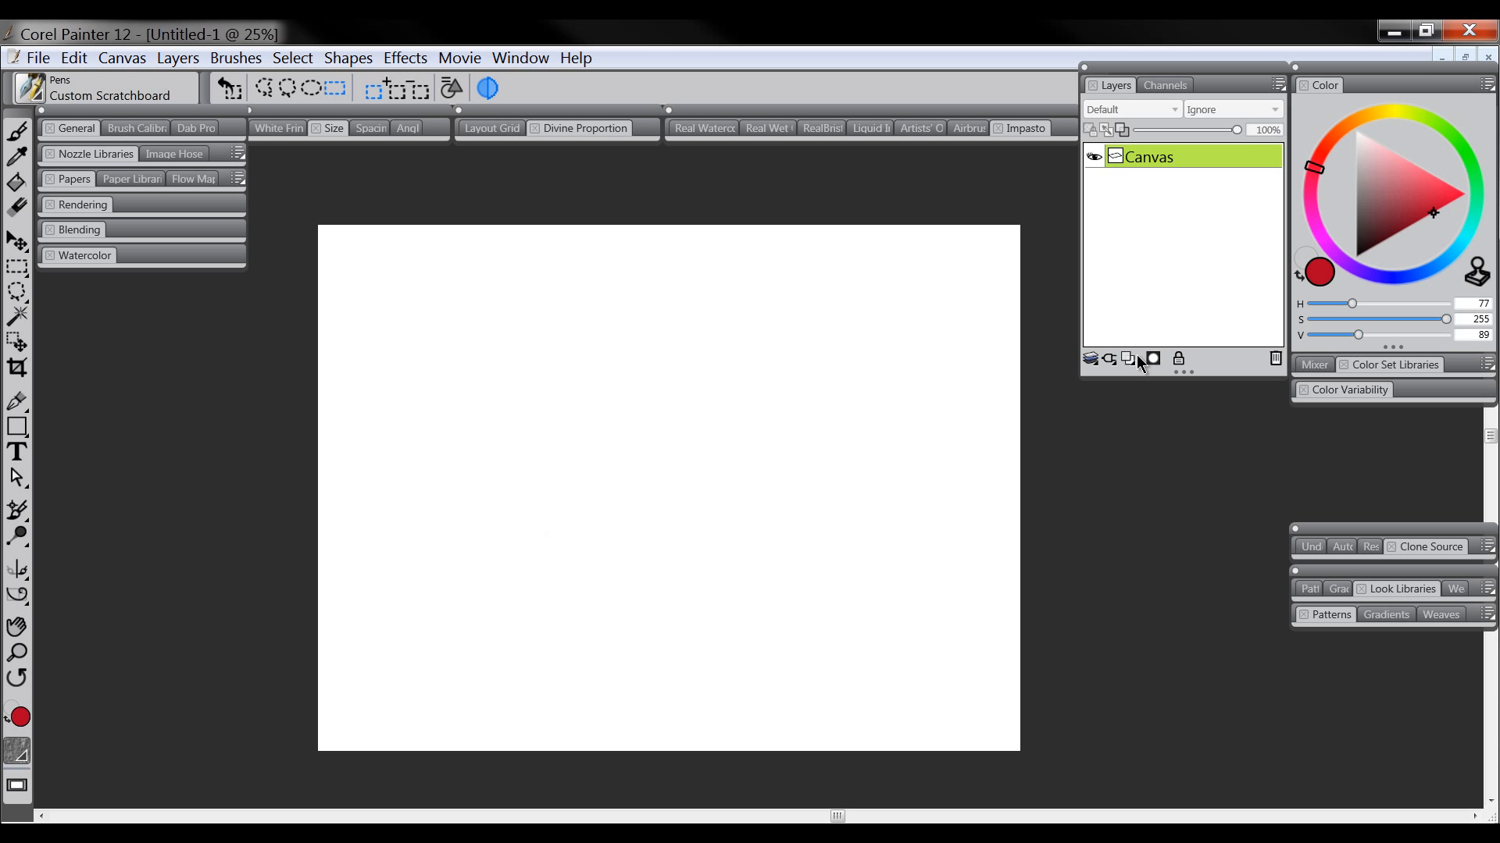
pyautogui.click(1128, 360)
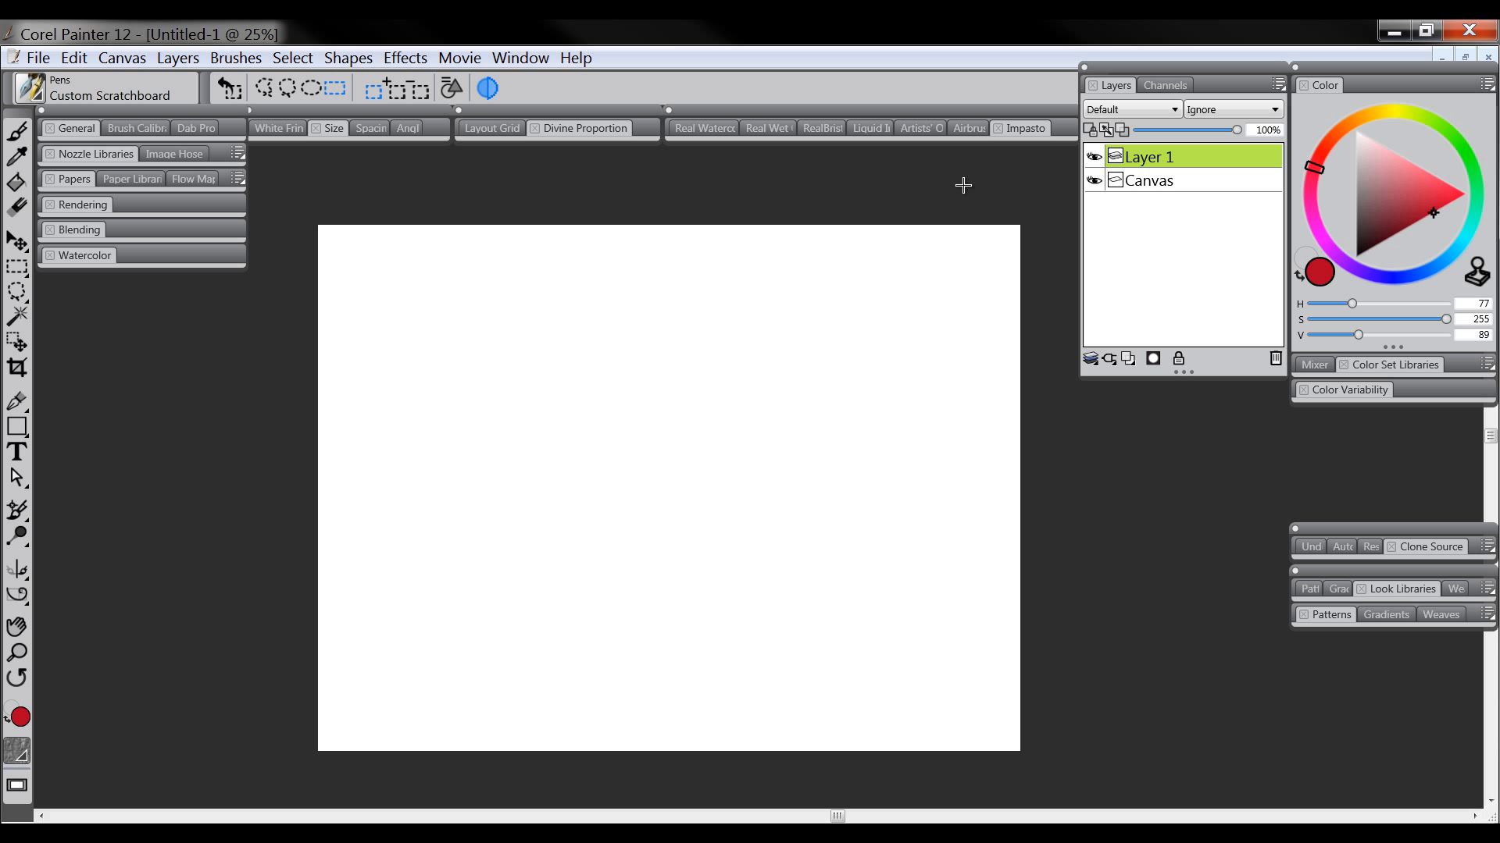
# - Try a square Rectangular Selection in the middle of the canvas with the Brush and Paint Bucket, and drop the selection
pyautogui.moveTo(500, 343); pyautogui.dragTo(781, 624)
pyautogui.click(17, 133)
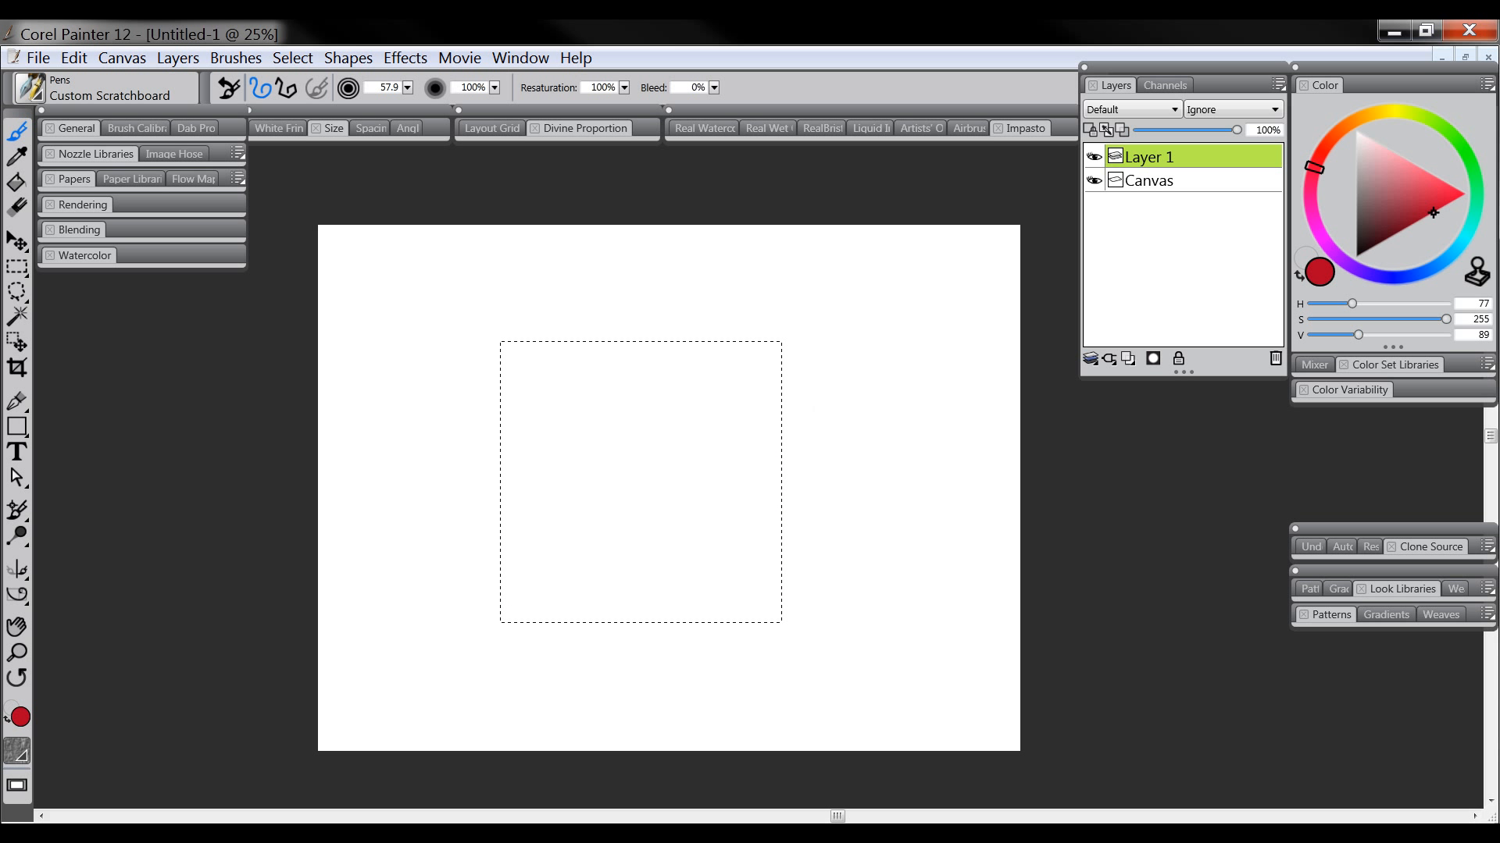
pyautogui.click(16, 182)
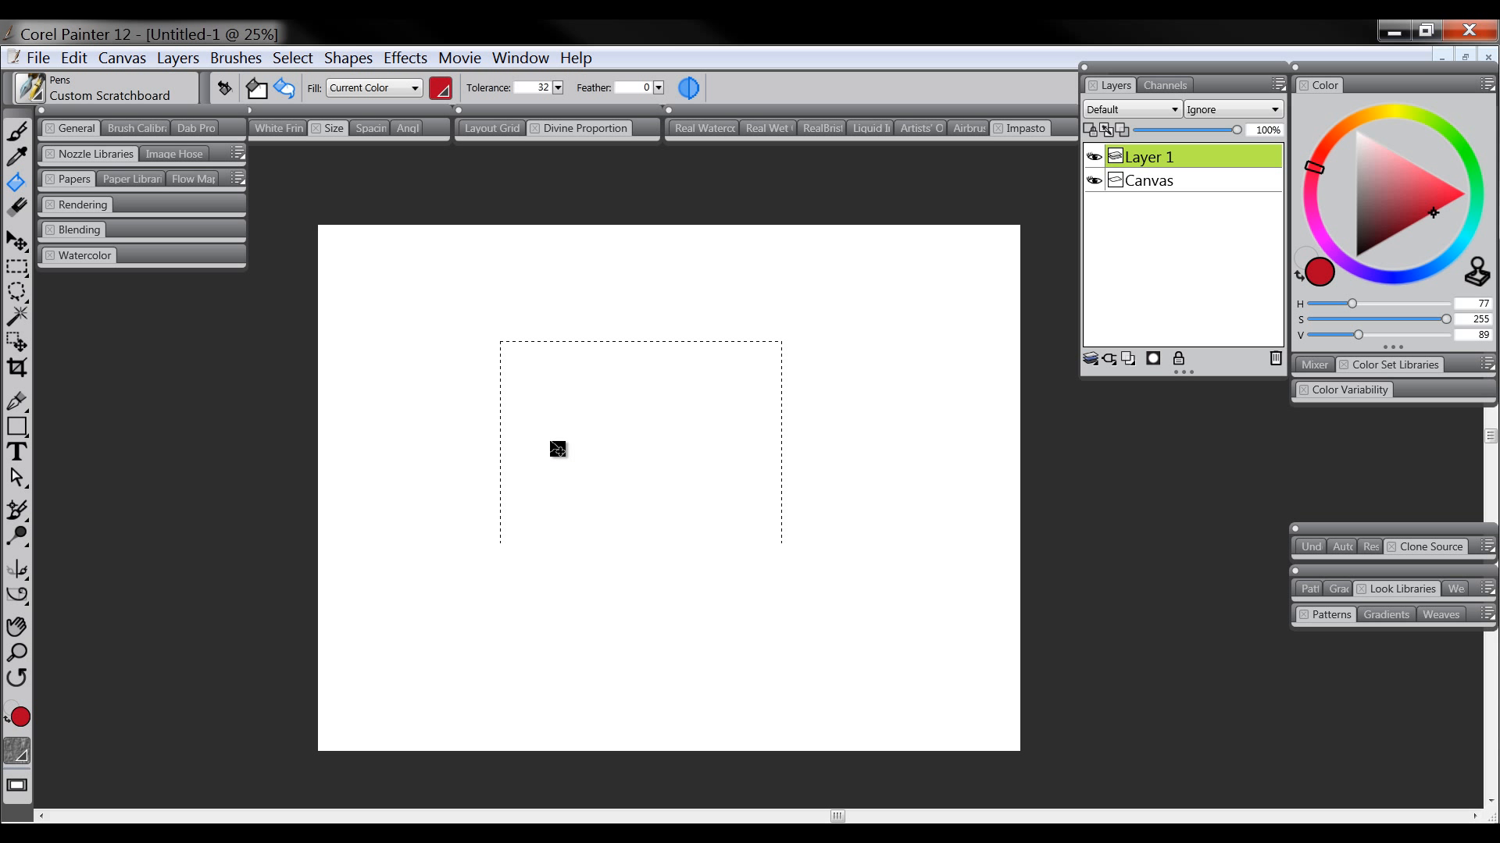
pyautogui.click(16, 266)
pyautogui.click(478, 249)
# - Build a compound rectangular selection by adding overlapping rectangles to a first one and subtracting smaller ones from it
pyautogui.moveTo(485, 345); pyautogui.dragTo(727, 510)
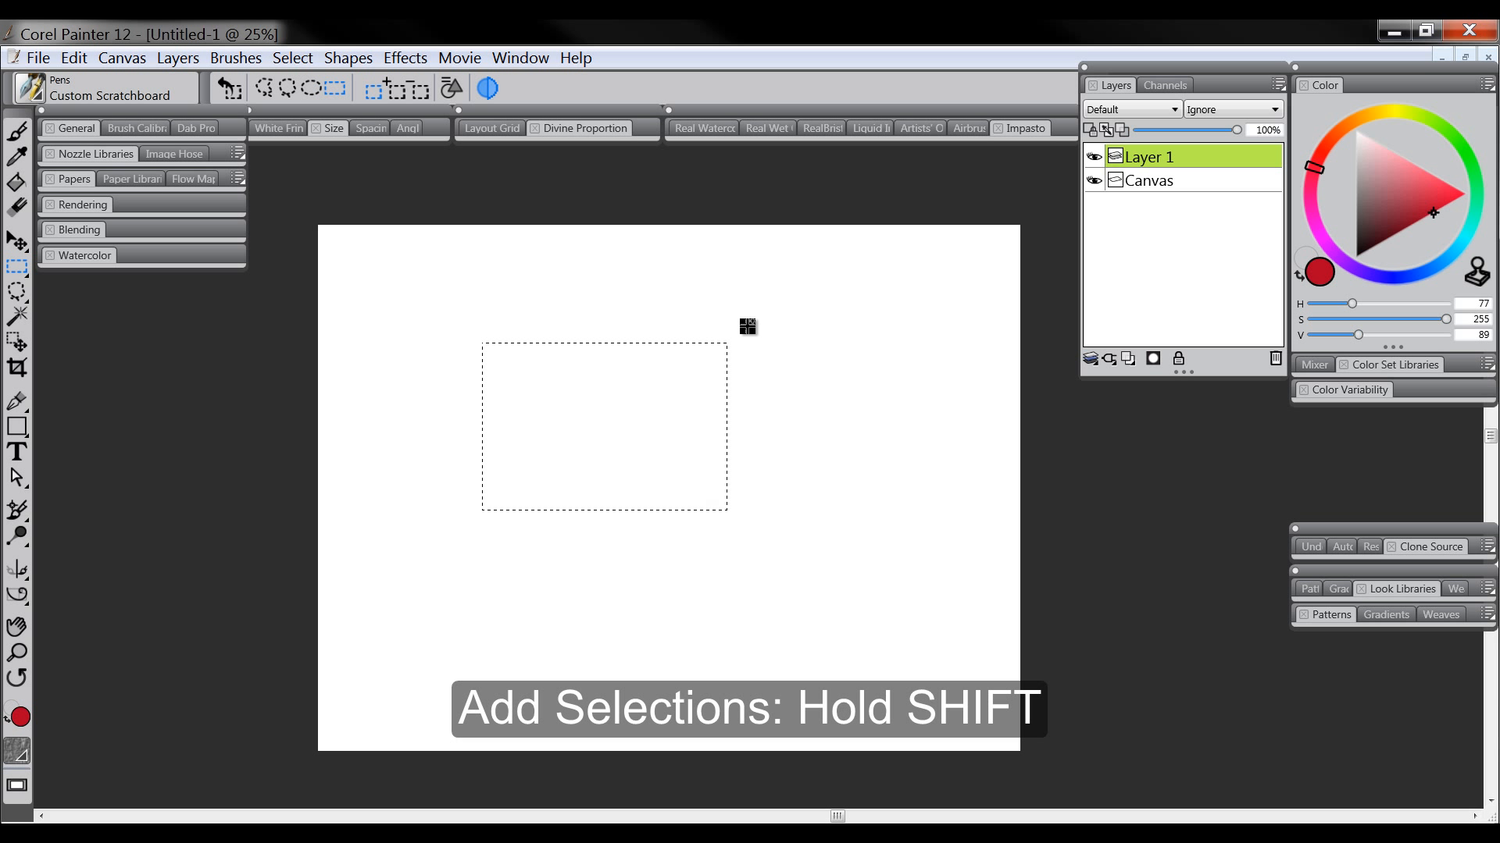
pyautogui.moveTo(744, 320); pyautogui.dragTo(893, 438)
pyautogui.moveTo(657, 382); pyautogui.dragTo(882, 542)
pyautogui.moveTo(788, 267); pyautogui.dragTo(853, 367)
pyautogui.moveTo(521, 282); pyautogui.dragTo(545, 362)
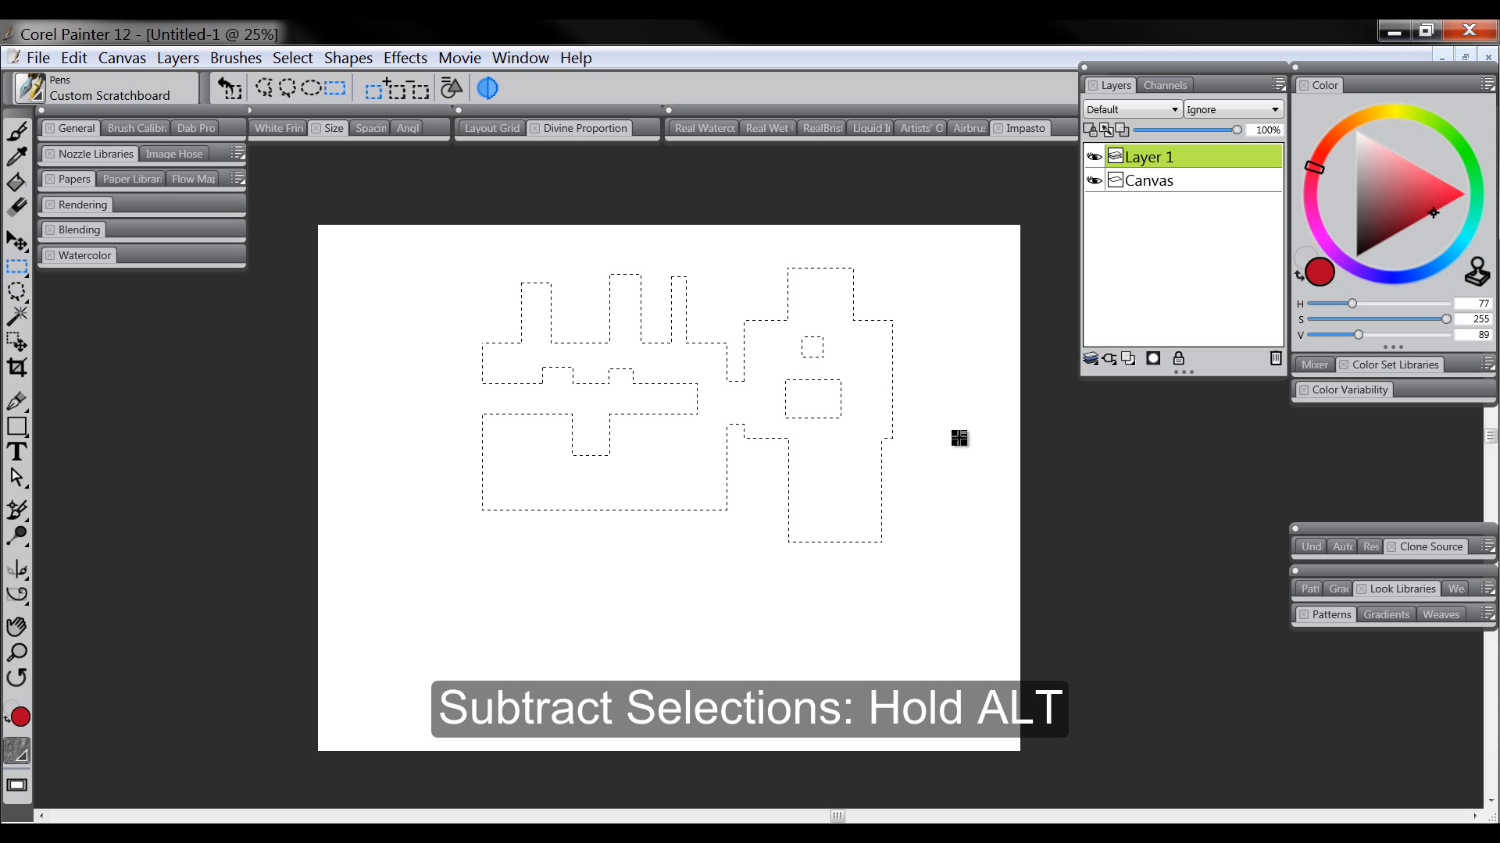
# - Fill the compound selection with red using the Paint Bucket, deselect it, and clear the layer's contents
pyautogui.click(18, 131)
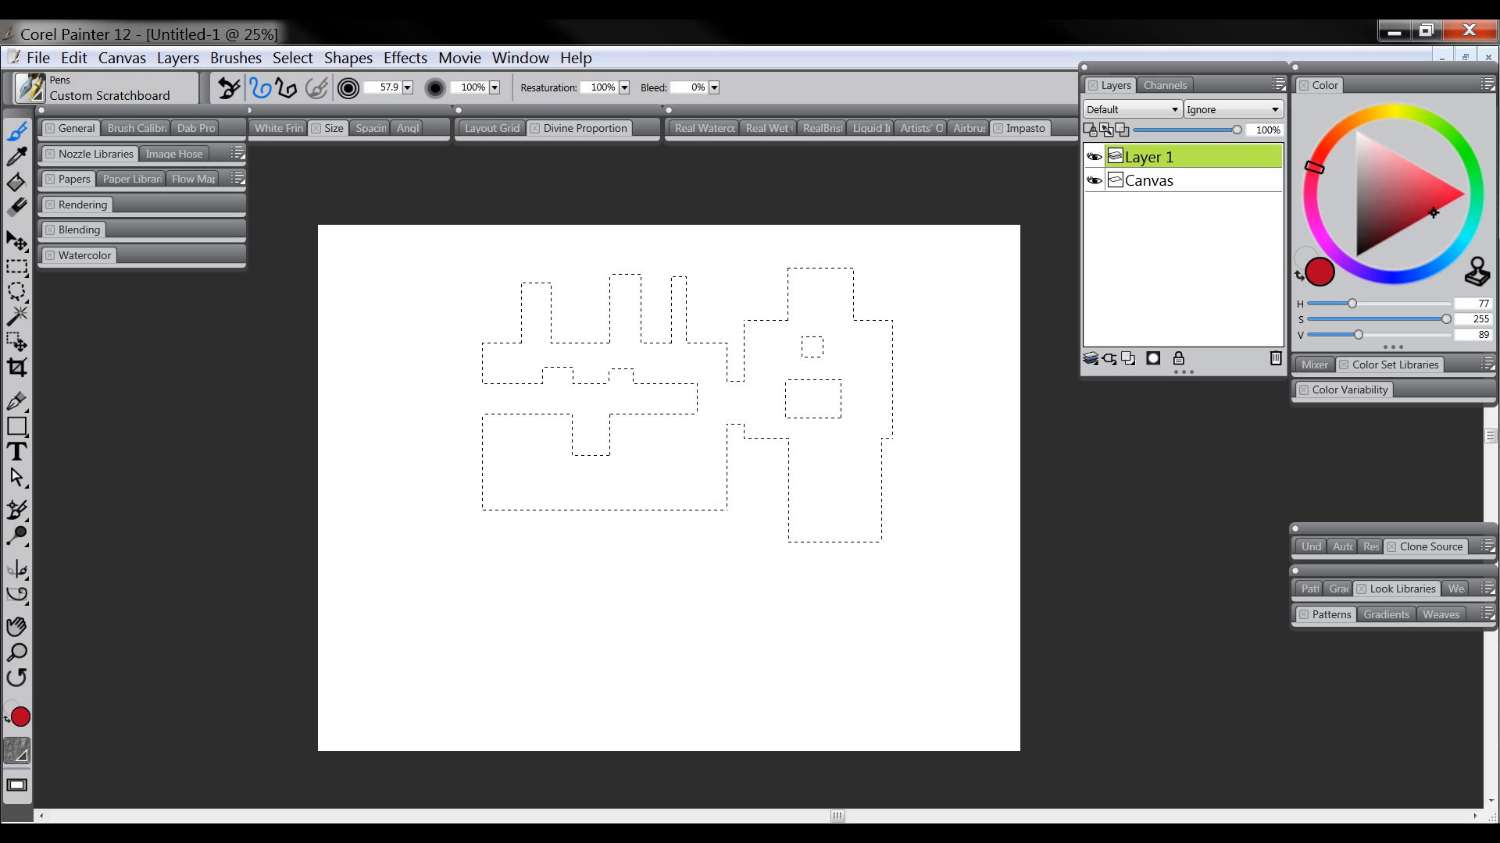
pyautogui.click(16, 183)
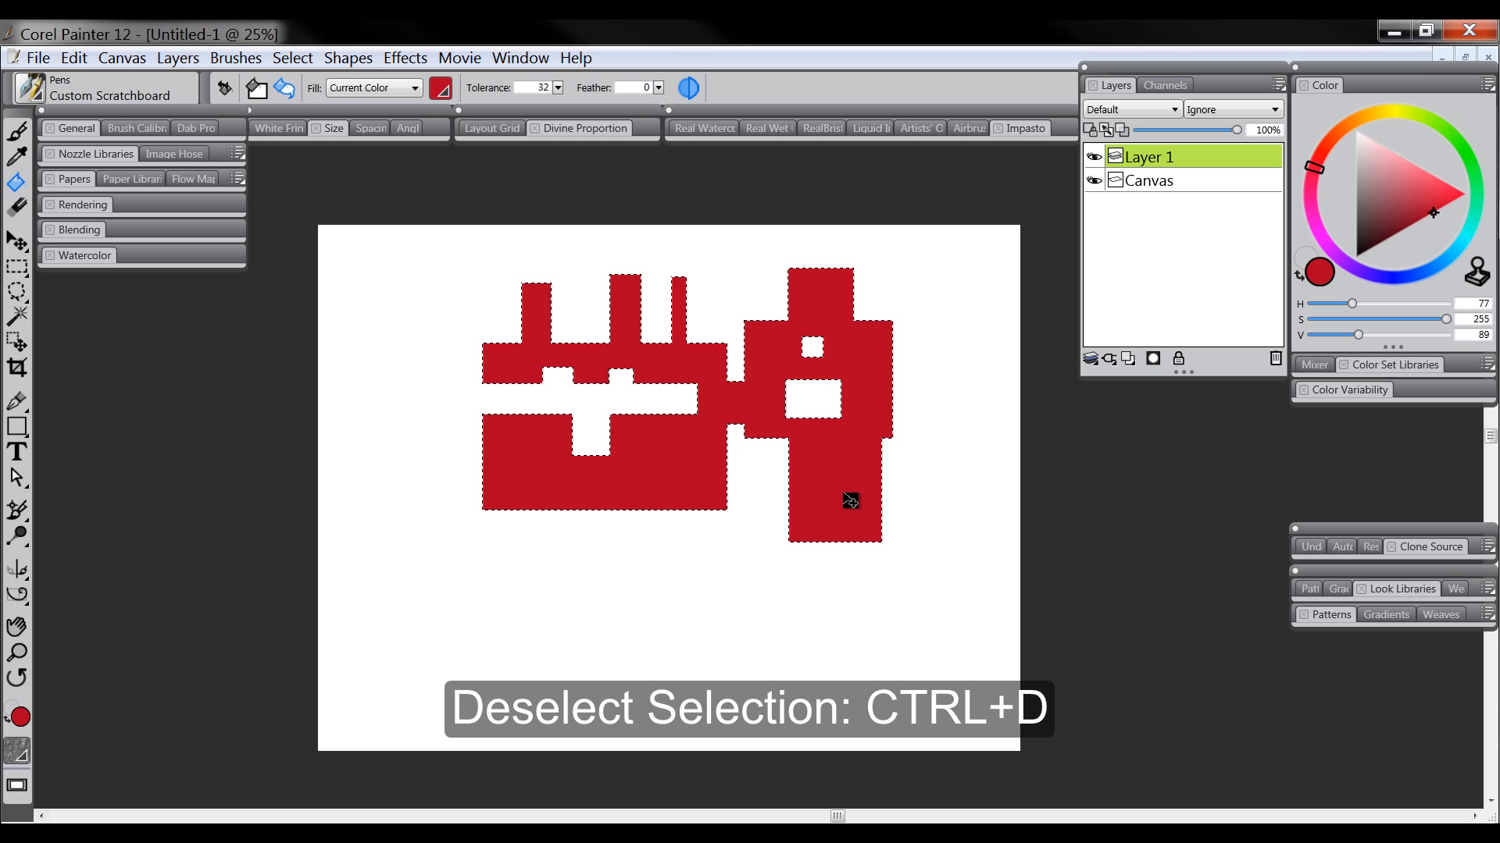
pyautogui.hotkey('ctrl', 'd')
pyautogui.press('Delete')
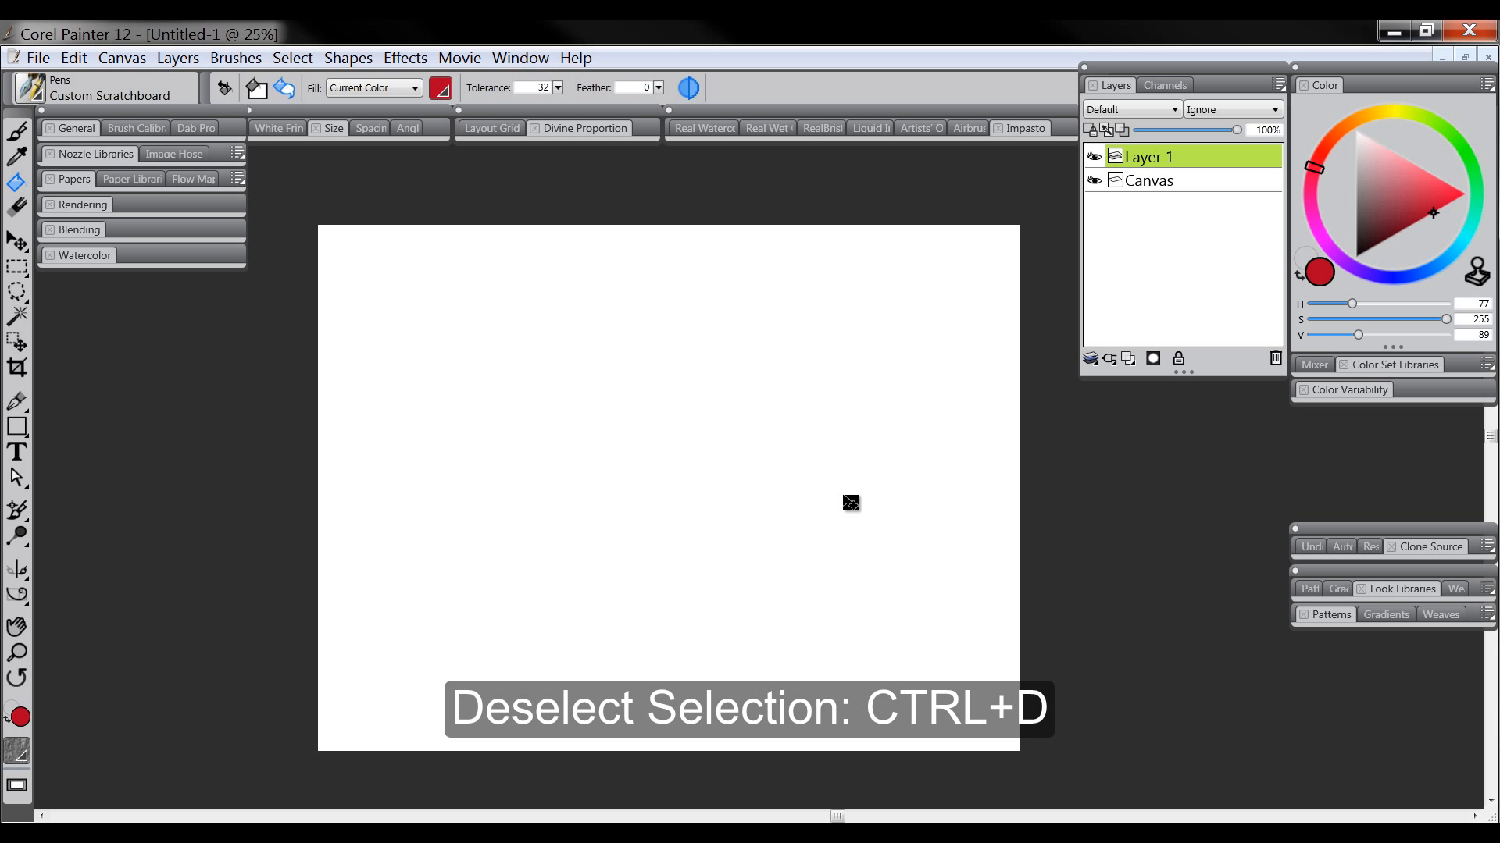
# - Make a perfectly circular selection in the canvas's upper middle with Oval Selection and paint red brush strokes across it
pyautogui.moveTo(638, 451); pyautogui.dragTo(638, 428)
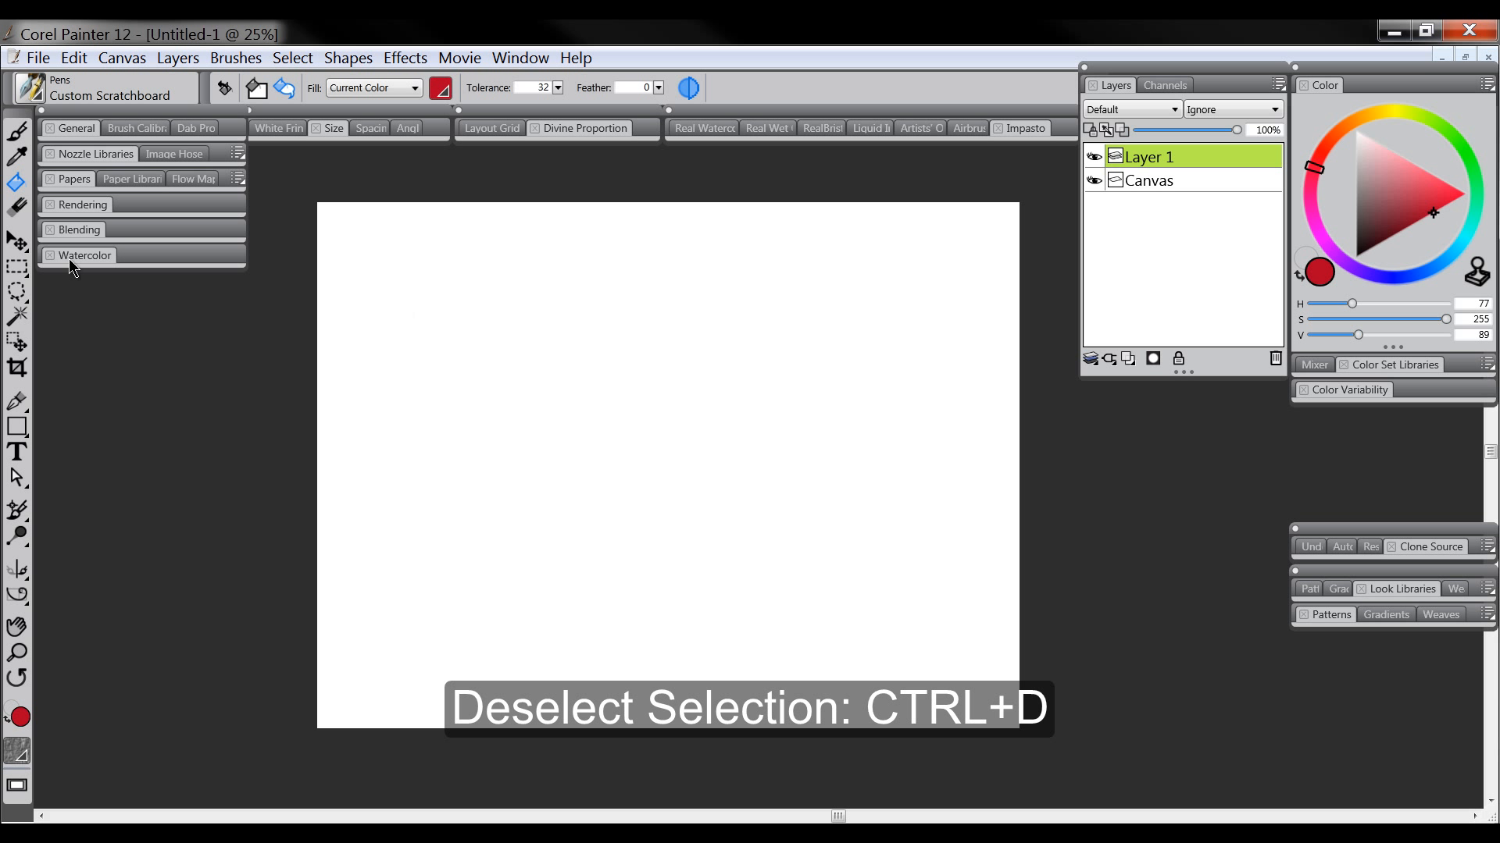
pyautogui.moveTo(17, 268); pyautogui.dragTo(70, 275)
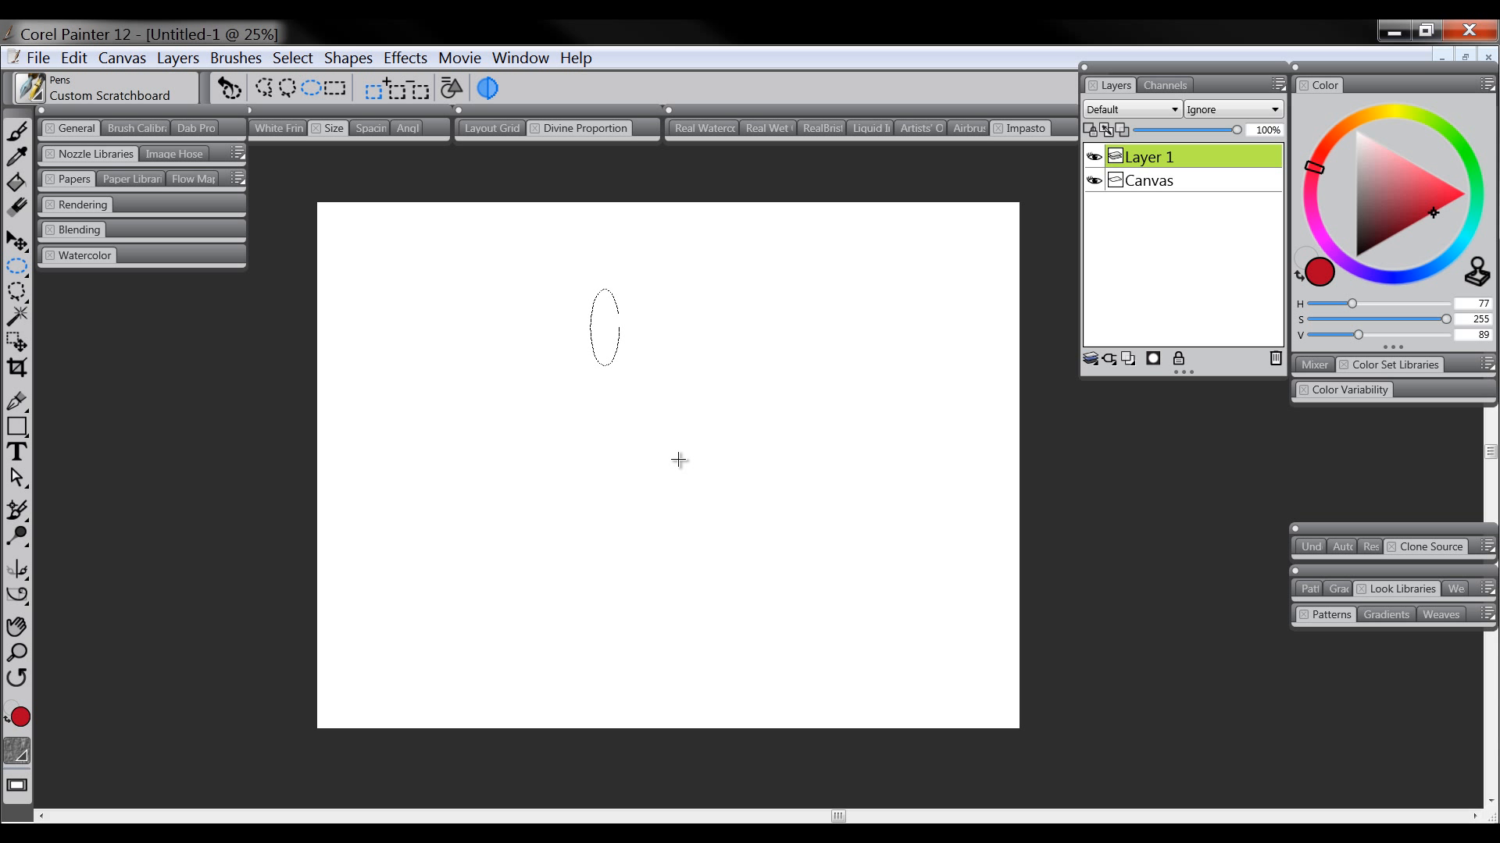
pyautogui.moveTo(679, 460); pyautogui.dragTo(844, 539)
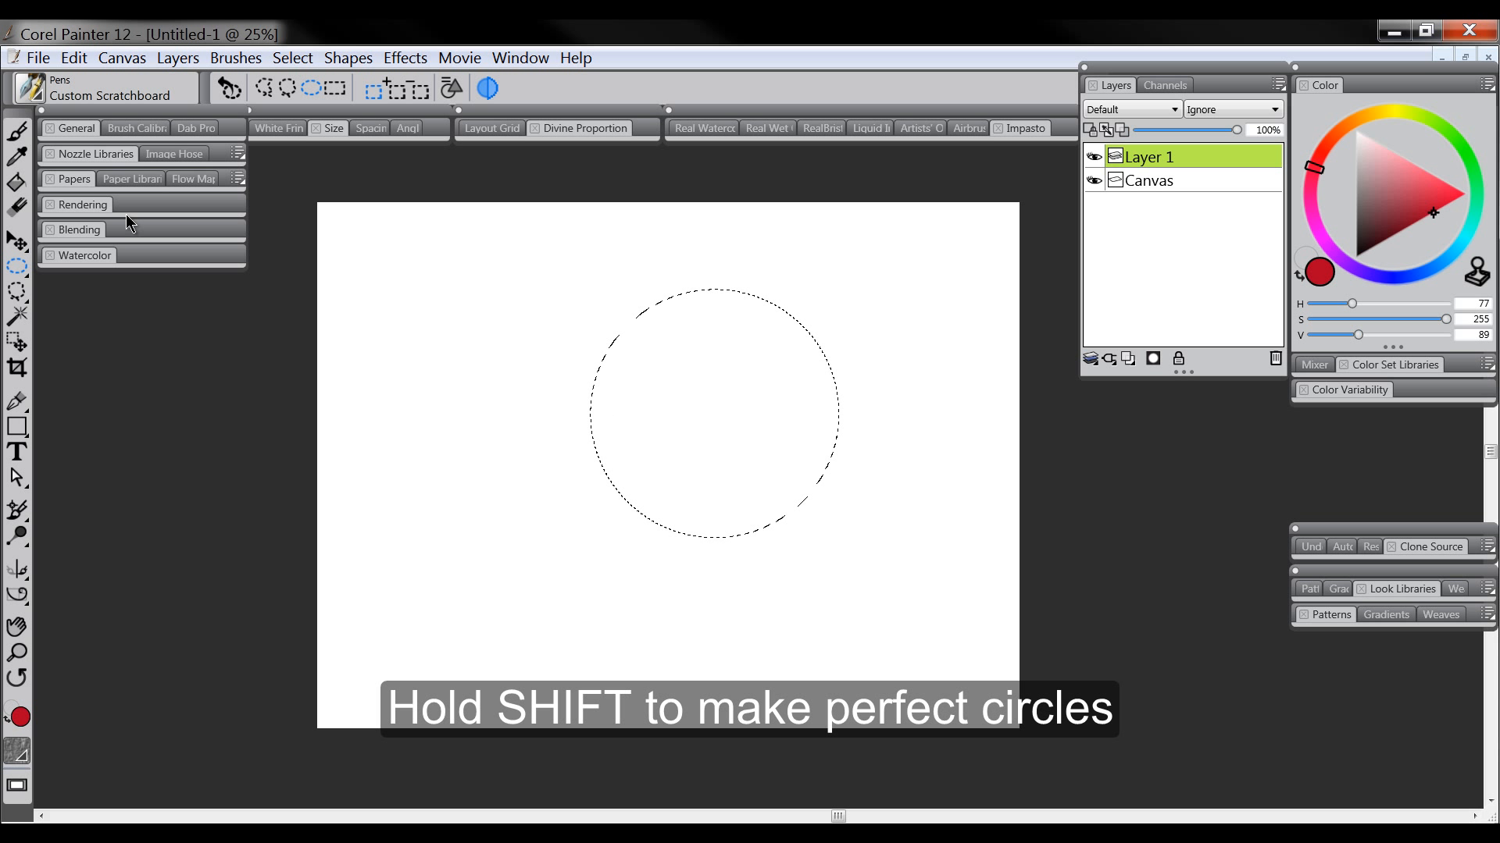
pyautogui.click(17, 130)
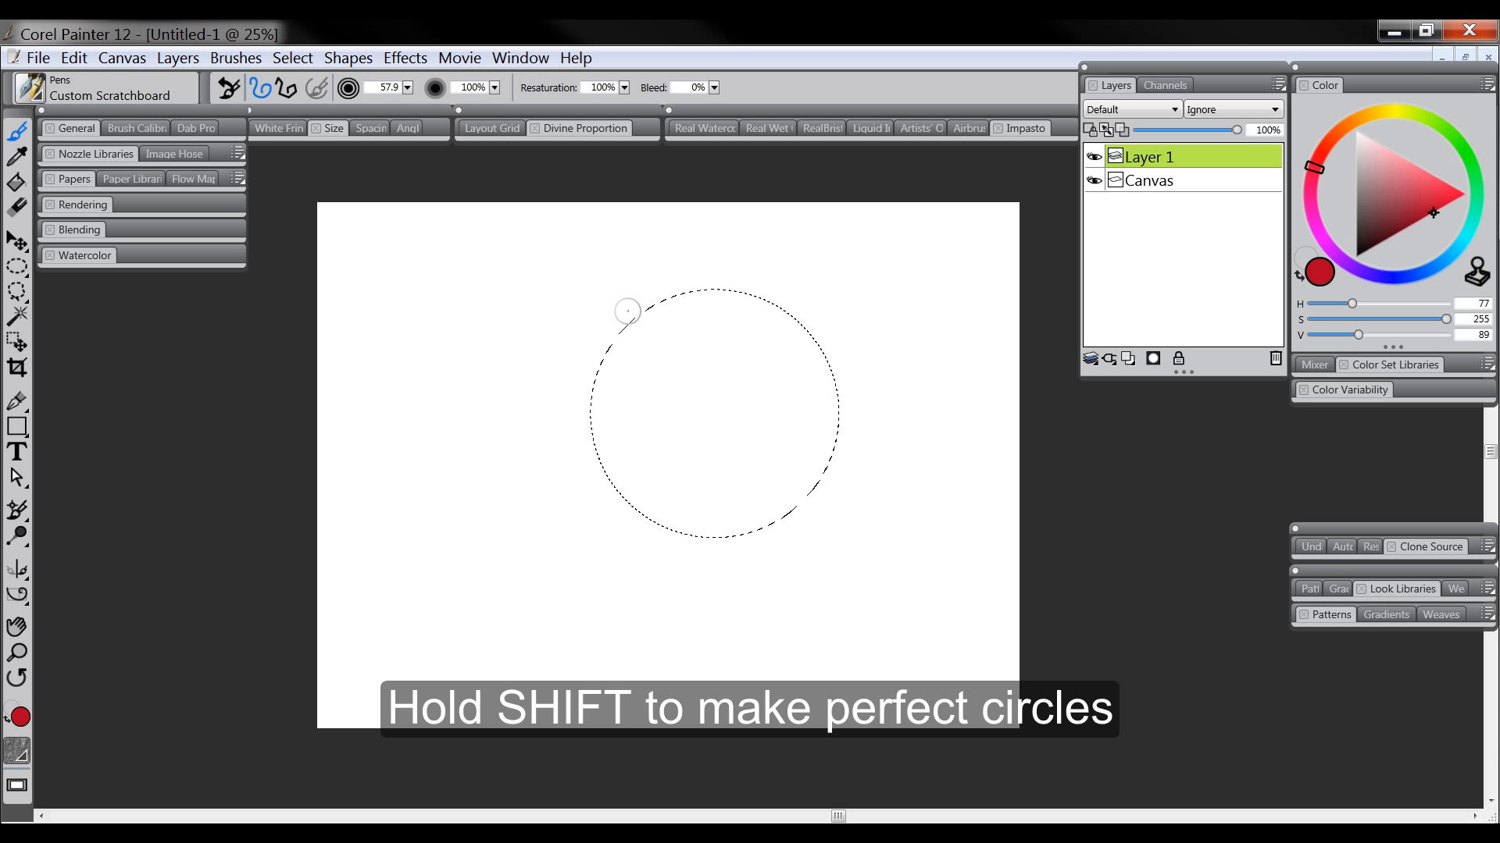
pyautogui.moveTo(627, 312)
pyautogui.mouseDown()
pyautogui.moveTo(804, 344)
pyautogui.moveTo(687, 386)
pyautogui.moveTo(781, 422)
pyautogui.moveTo(671, 561)
pyautogui.moveTo(822, 478)
pyautogui.mouseUp()
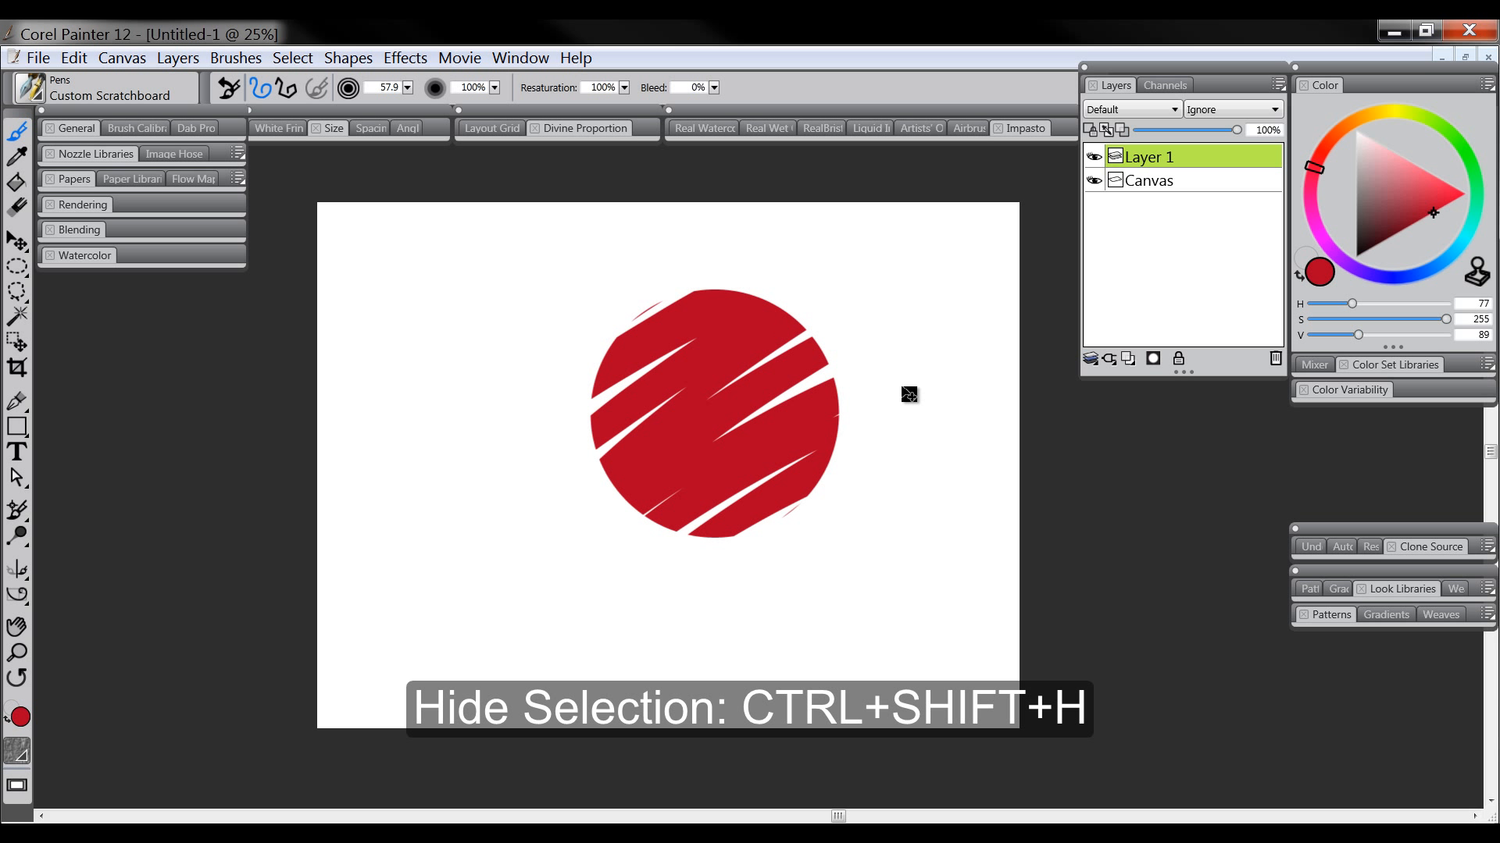
# - Paint the circle solid blue with the brush enlarged to 373.2, and reduce the brush size to 59.1
pyautogui.click(1400, 280)
pyautogui.moveTo(592, 422)
pyautogui.mouseDown()
pyautogui.moveTo(671, 524)
pyautogui.moveTo(633, 487)
pyautogui.moveTo(648, 462)
pyautogui.moveTo(742, 539)
pyautogui.moveTo(566, 332)
pyautogui.moveTo(794, 507)
pyautogui.moveTo(583, 286)
pyautogui.moveTo(863, 499)
pyautogui.moveTo(611, 255)
pyautogui.moveTo(874, 466)
pyautogui.moveTo(688, 266)
pyautogui.moveTo(876, 421)
pyautogui.moveTo(799, 337)
pyautogui.moveTo(851, 357)
pyautogui.mouseUp()
pyautogui.moveTo(712, 340)
pyautogui.keyDown('ctrl'); pyautogui.keyDown('alt'); pyautogui.mouseDown()
pyautogui.moveTo(733, 275)
pyautogui.moveTo(636, 495)
pyautogui.moveTo(820, 401)
pyautogui.mouseUp(); pyautogui.keyUp('alt'); pyautogui.keyUp('ctrl')
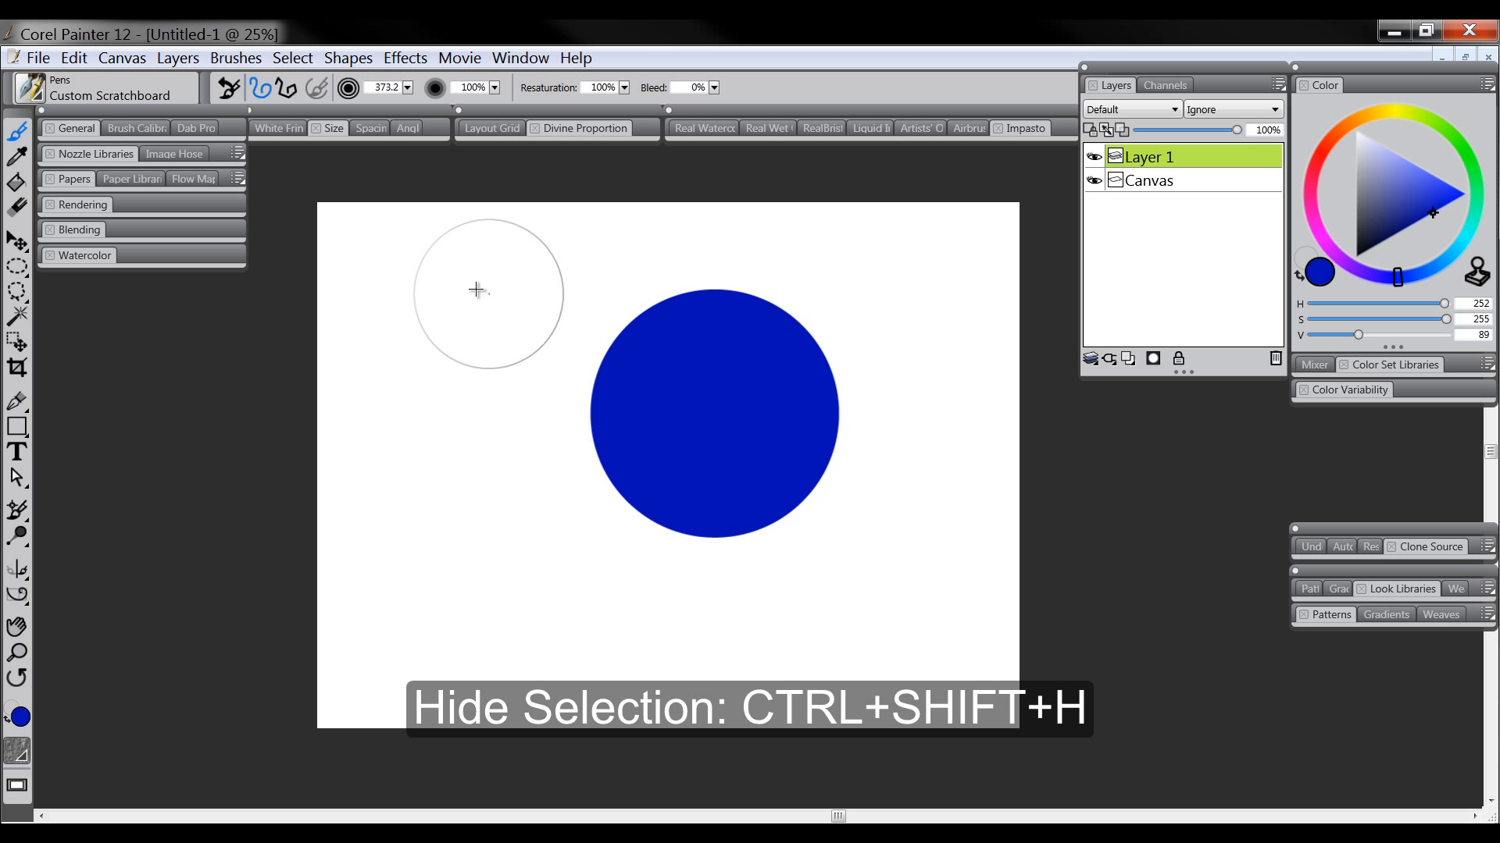
pyautogui.keyDown('ctrl'); pyautogui.keyDown('alt'); pyautogui.moveTo(488, 293); pyautogui.dragTo(476, 289); pyautogui.keyUp('alt'); pyautogui.keyUp('ctrl')
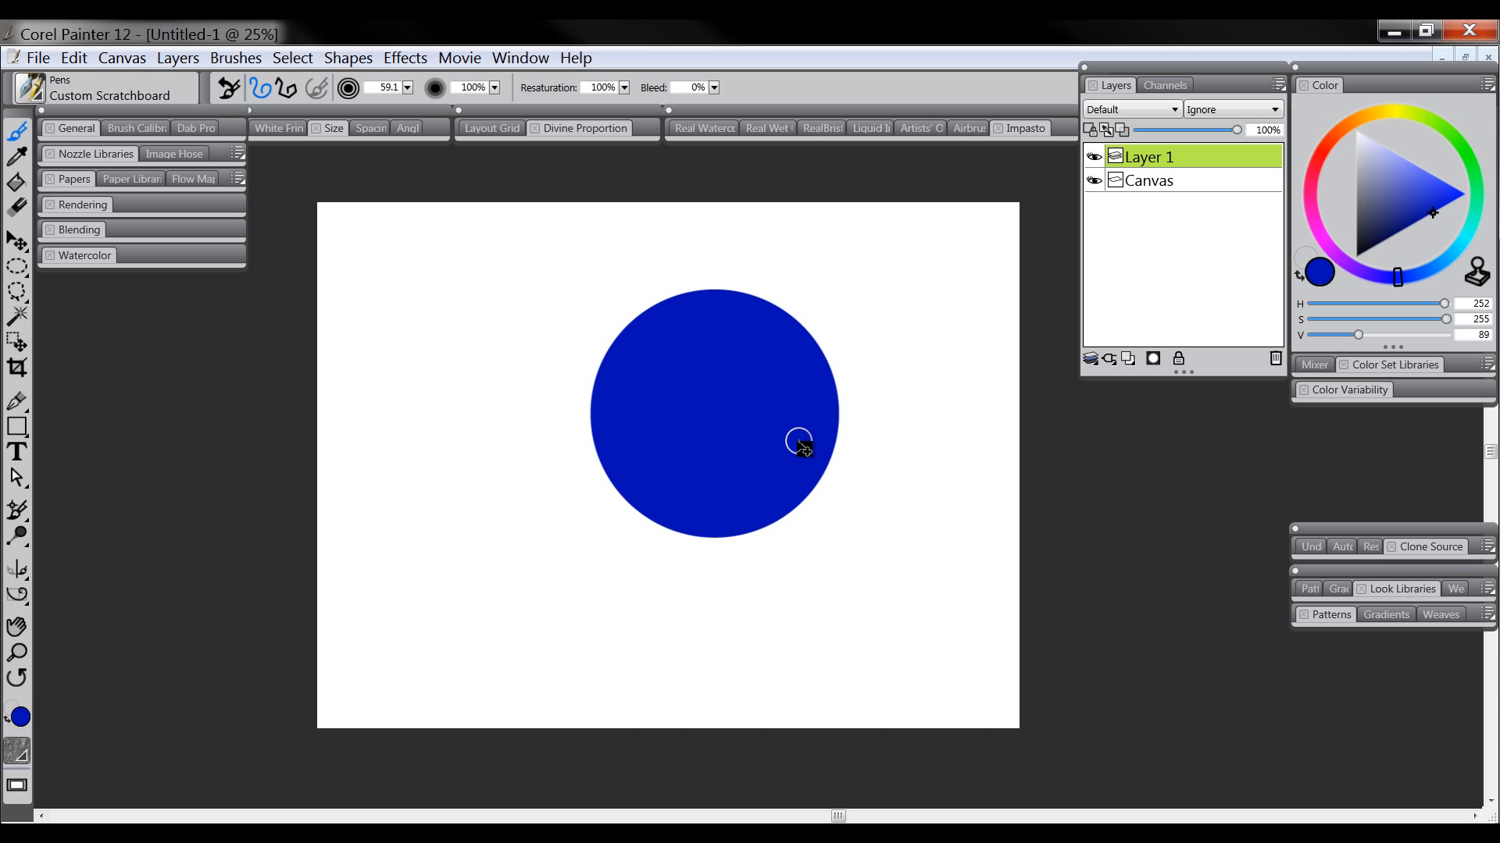
# - Reselect the circular selection, deselect it again, and look over the available selection commands
pyautogui.hotkey('ctrl', 'shift', 'd')
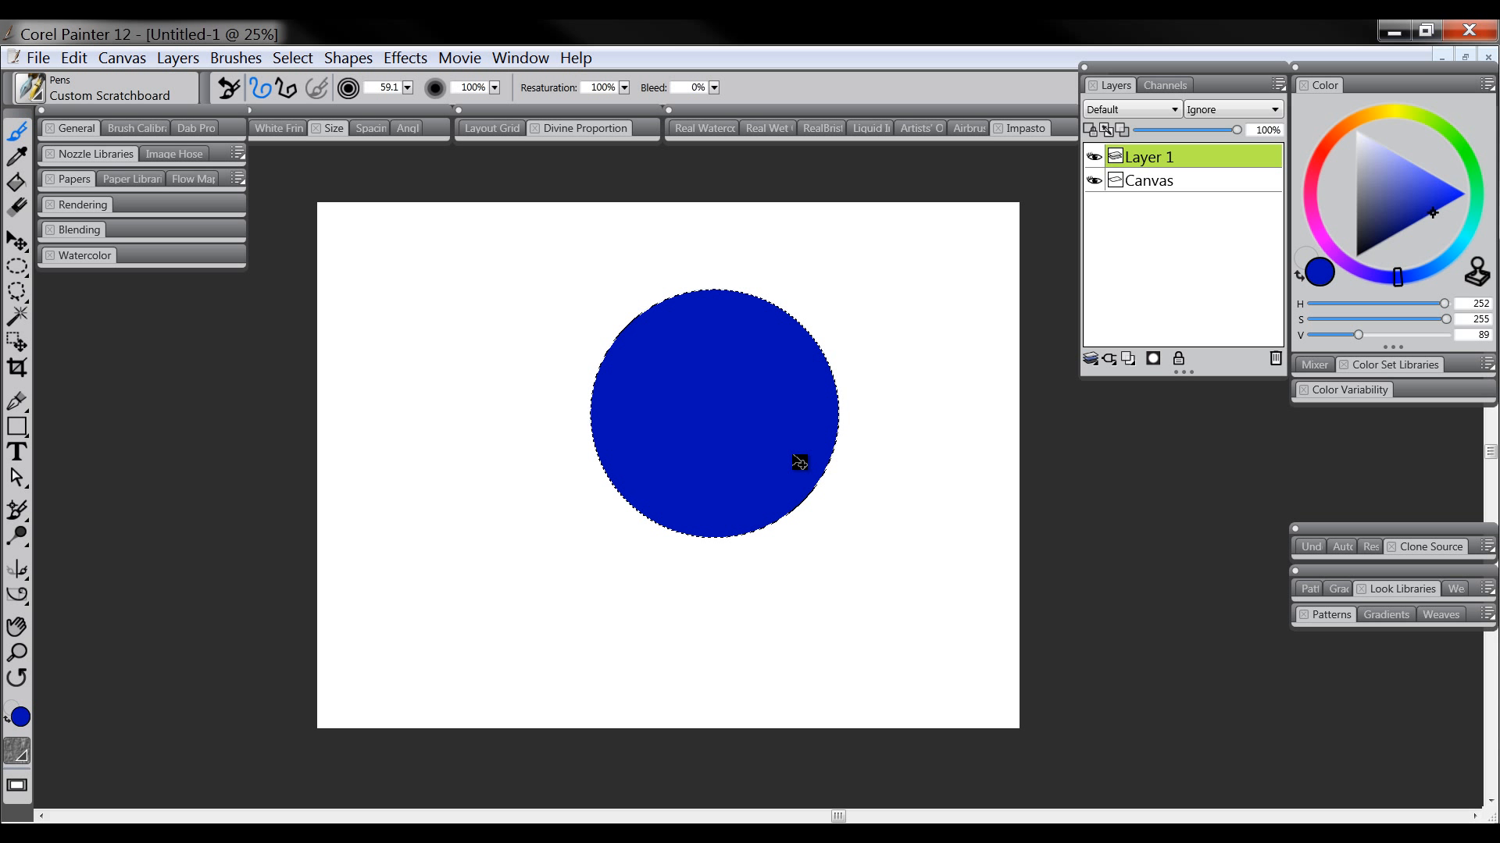
pyautogui.hotkey('ctrl', 'd')
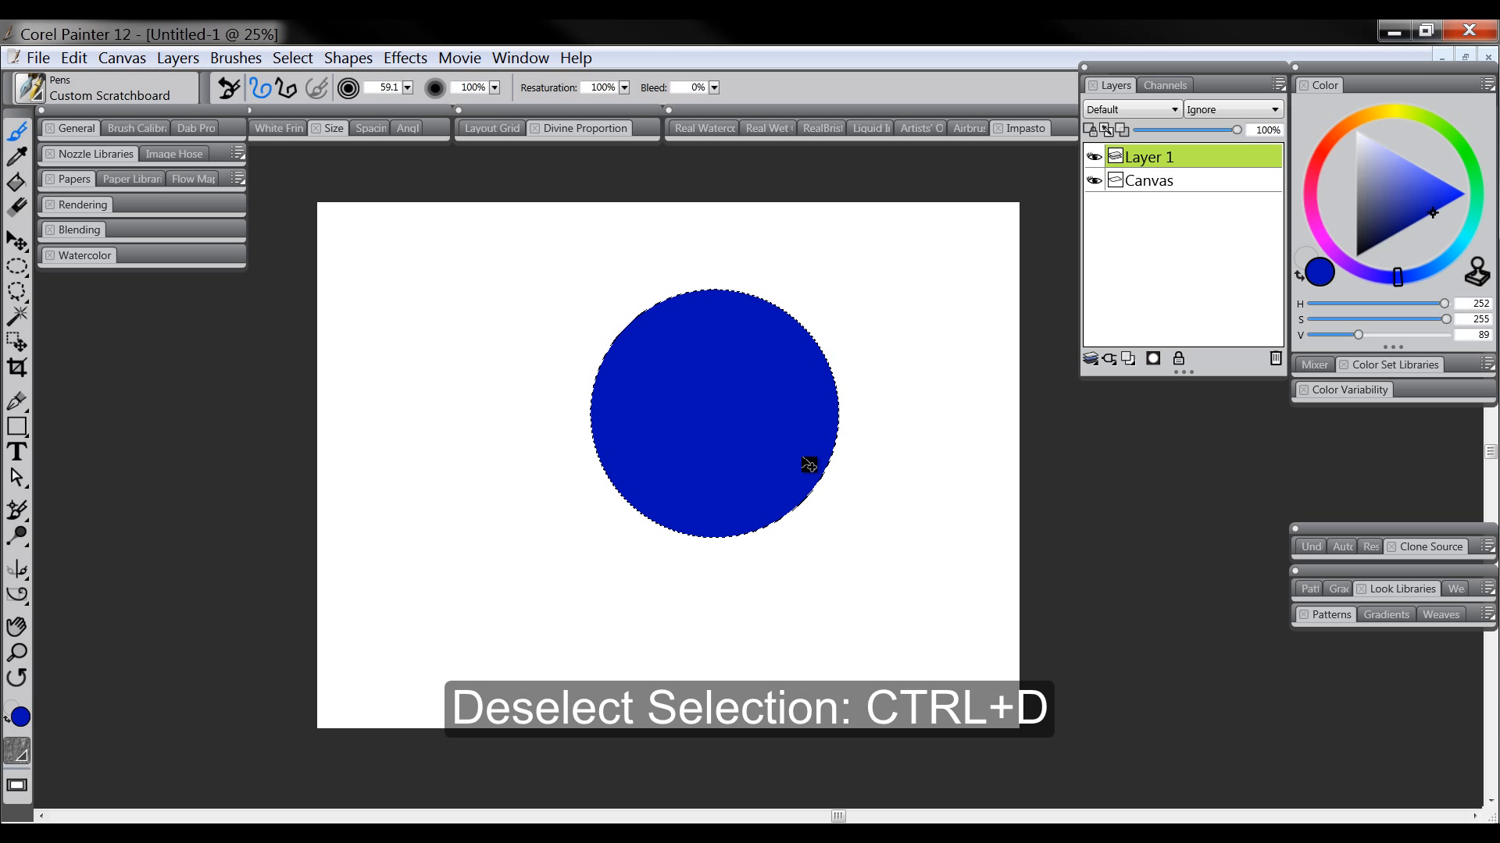
pyautogui.click(294, 58)
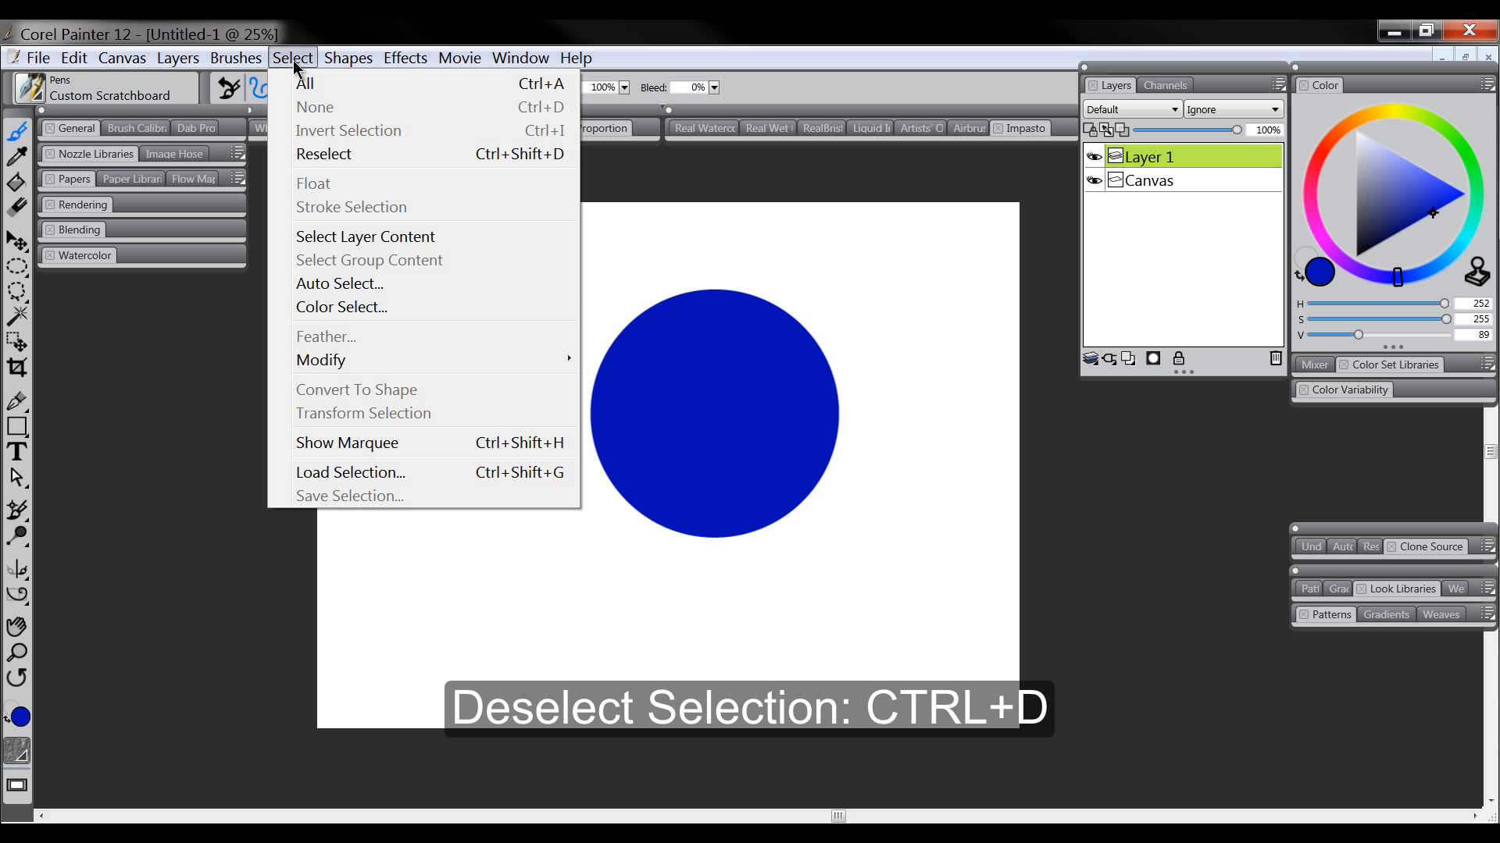
pyautogui.click(292, 57)
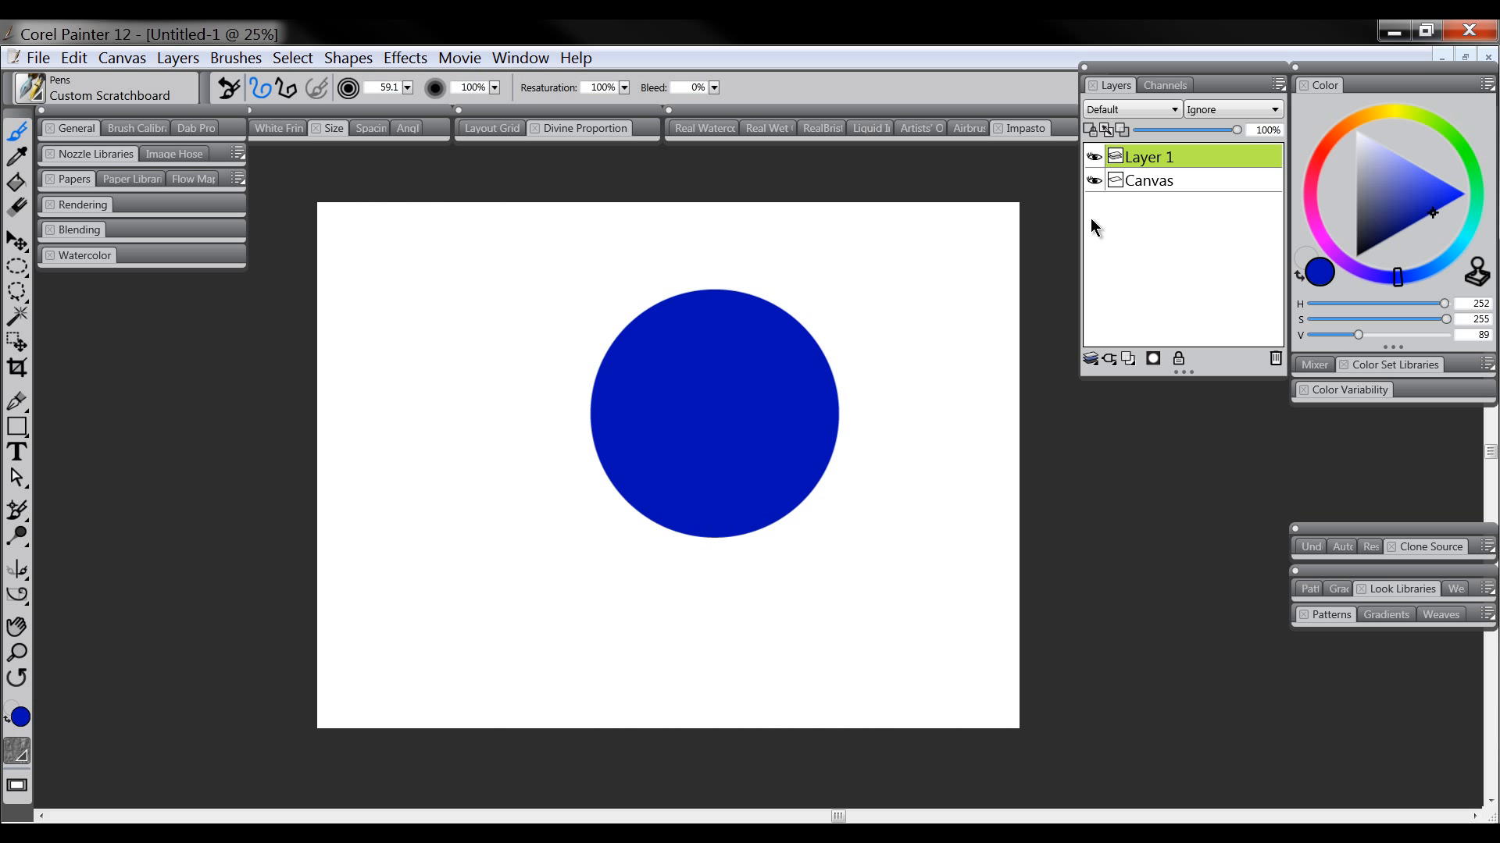
# - Try filling a freehand Lasso selection beside the blue circle with blue, and undo the fill and the selection
pyautogui.click(17, 268)
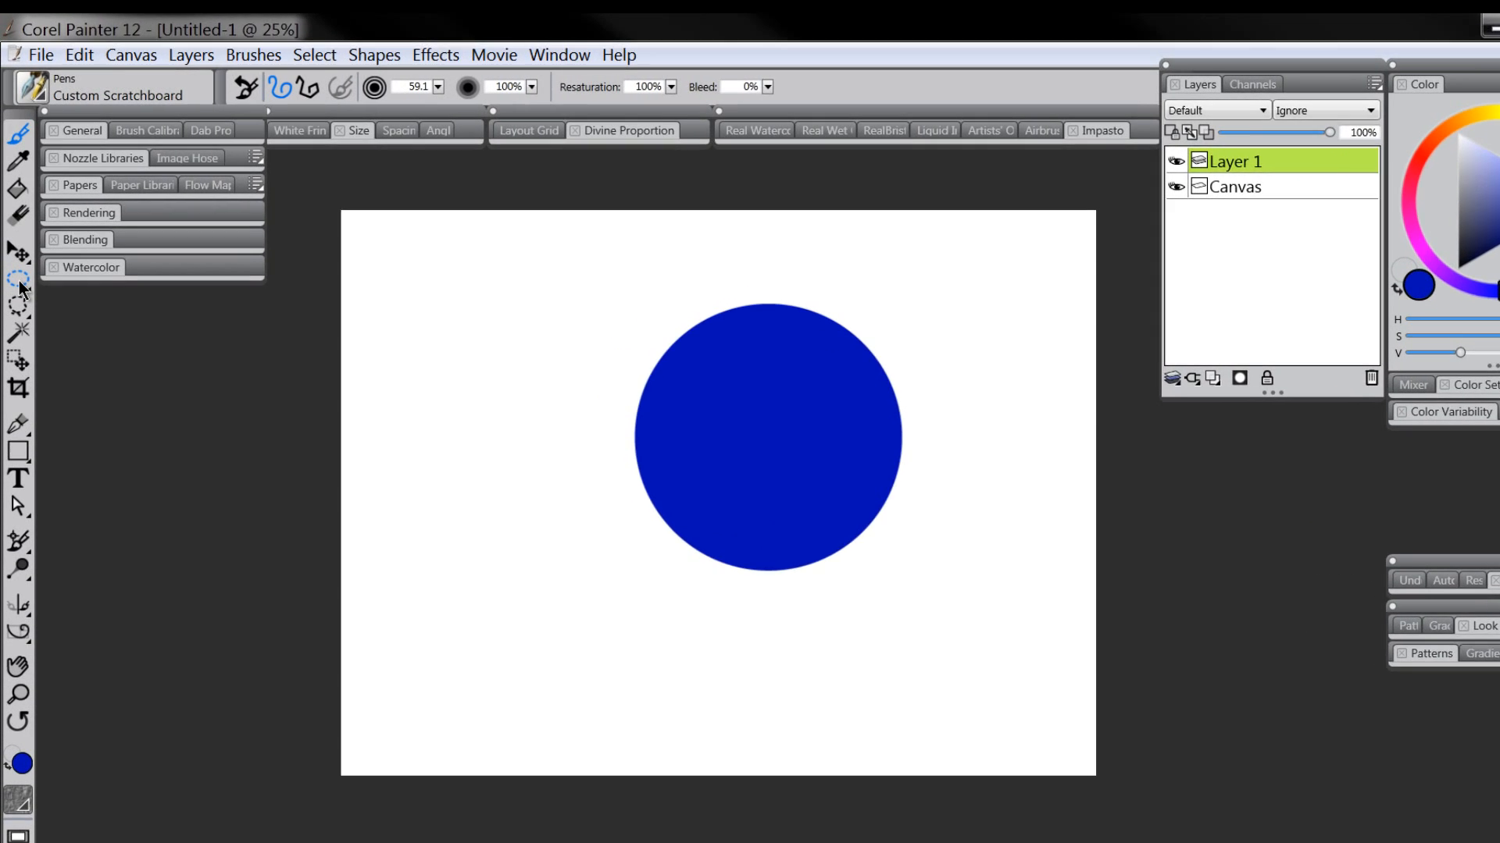
pyautogui.click(19, 331)
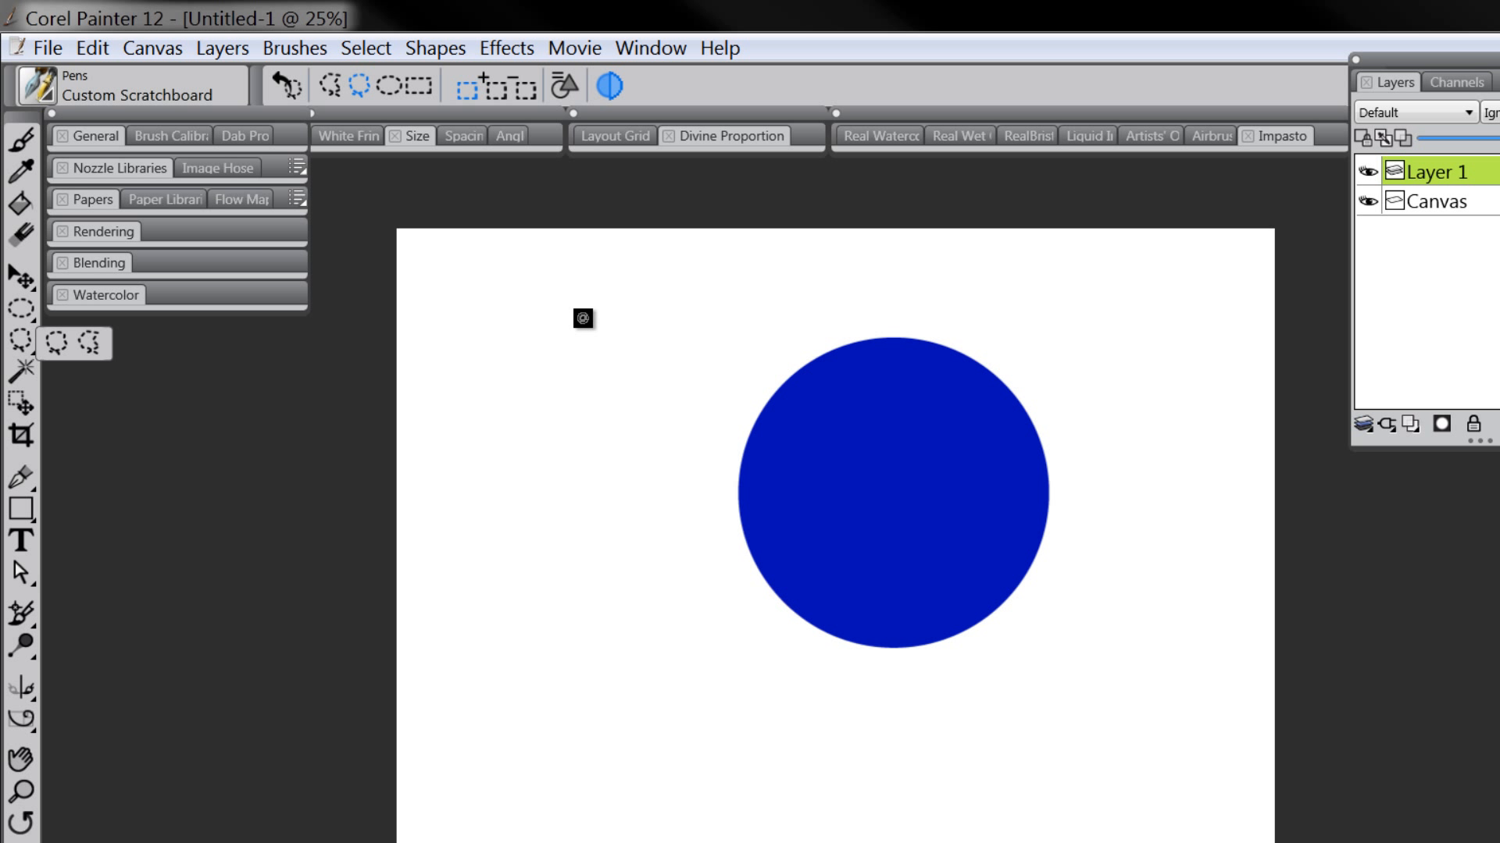
pyautogui.moveTo(550, 301)
pyautogui.mouseDown()
pyautogui.moveTo(477, 365)
pyautogui.moveTo(468, 456)
pyautogui.moveTo(513, 564)
pyautogui.moveTo(595, 683)
pyautogui.moveTo(645, 607)
pyautogui.moveTo(658, 481)
pyautogui.moveTo(681, 441)
pyautogui.moveTo(678, 366)
pyautogui.moveTo(581, 263)
pyautogui.moveTo(556, 289)
pyautogui.mouseUp()
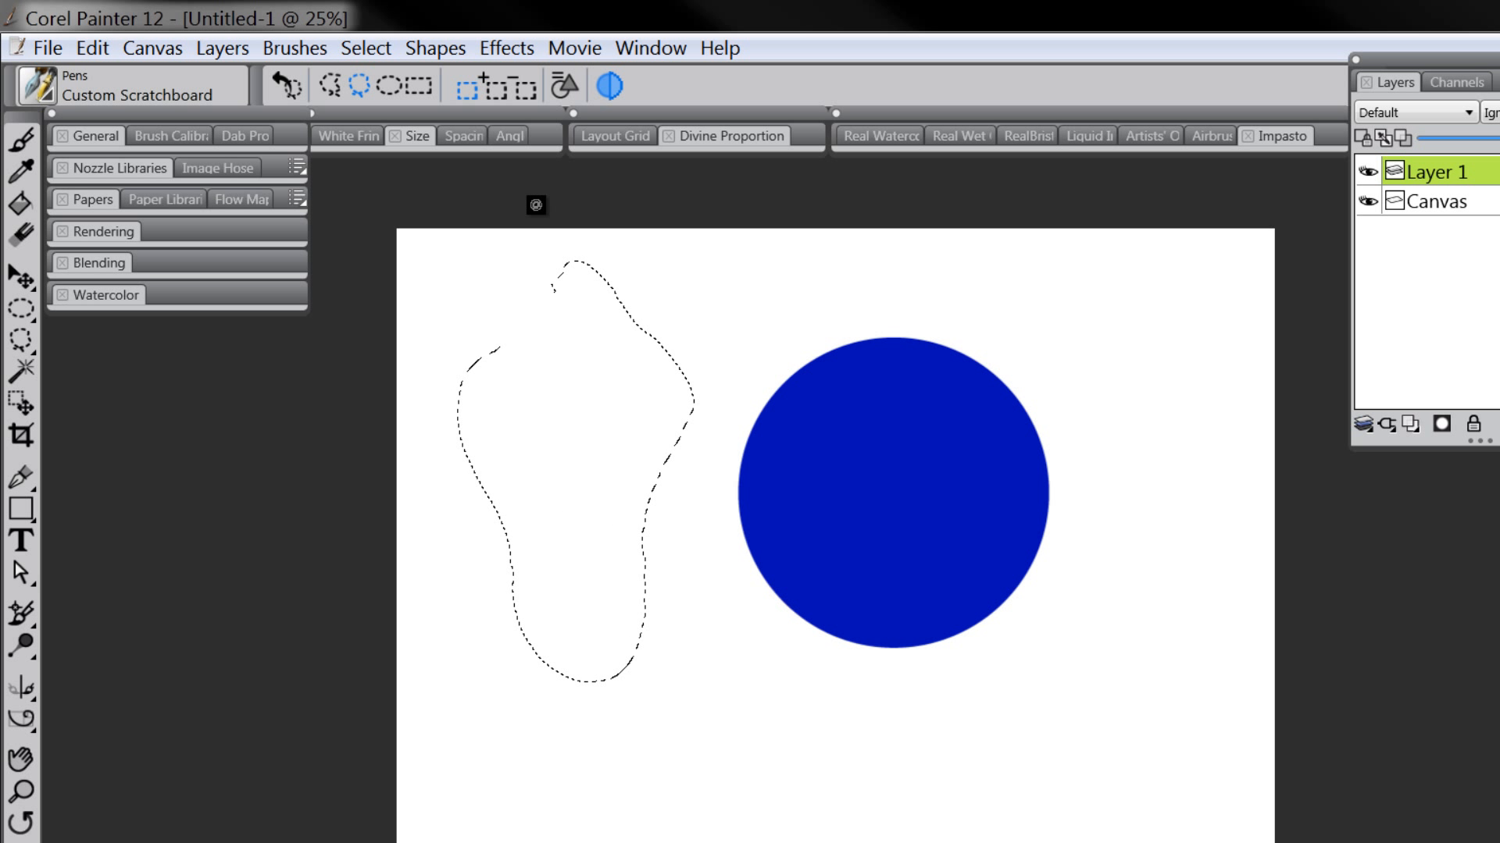
pyautogui.click(19, 204)
pyautogui.click(573, 379)
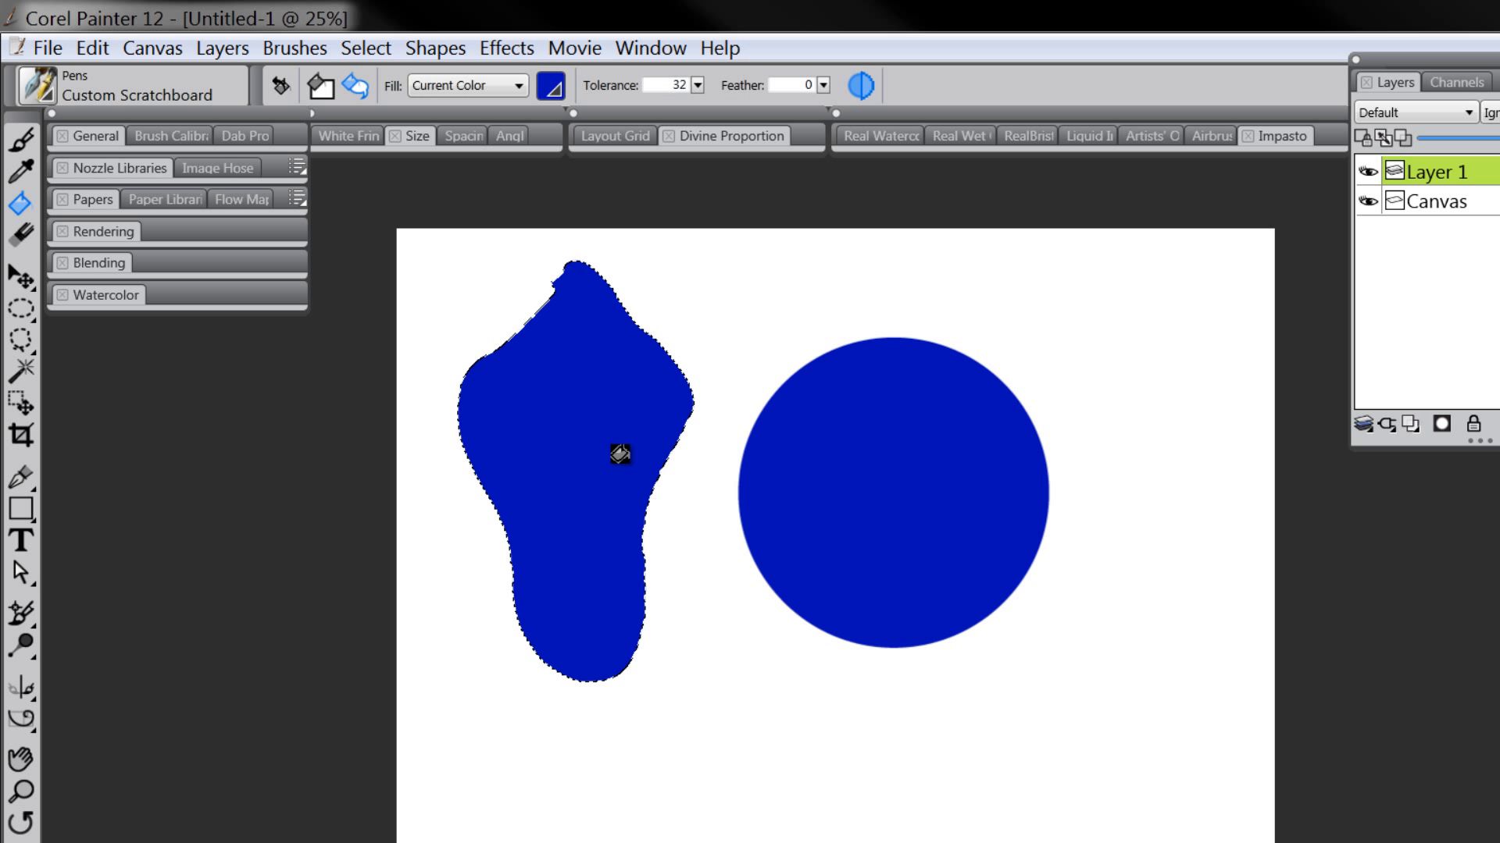
pyautogui.hotkey('ctrl', 'z')
pyautogui.hotkey('ctrl', 'z')
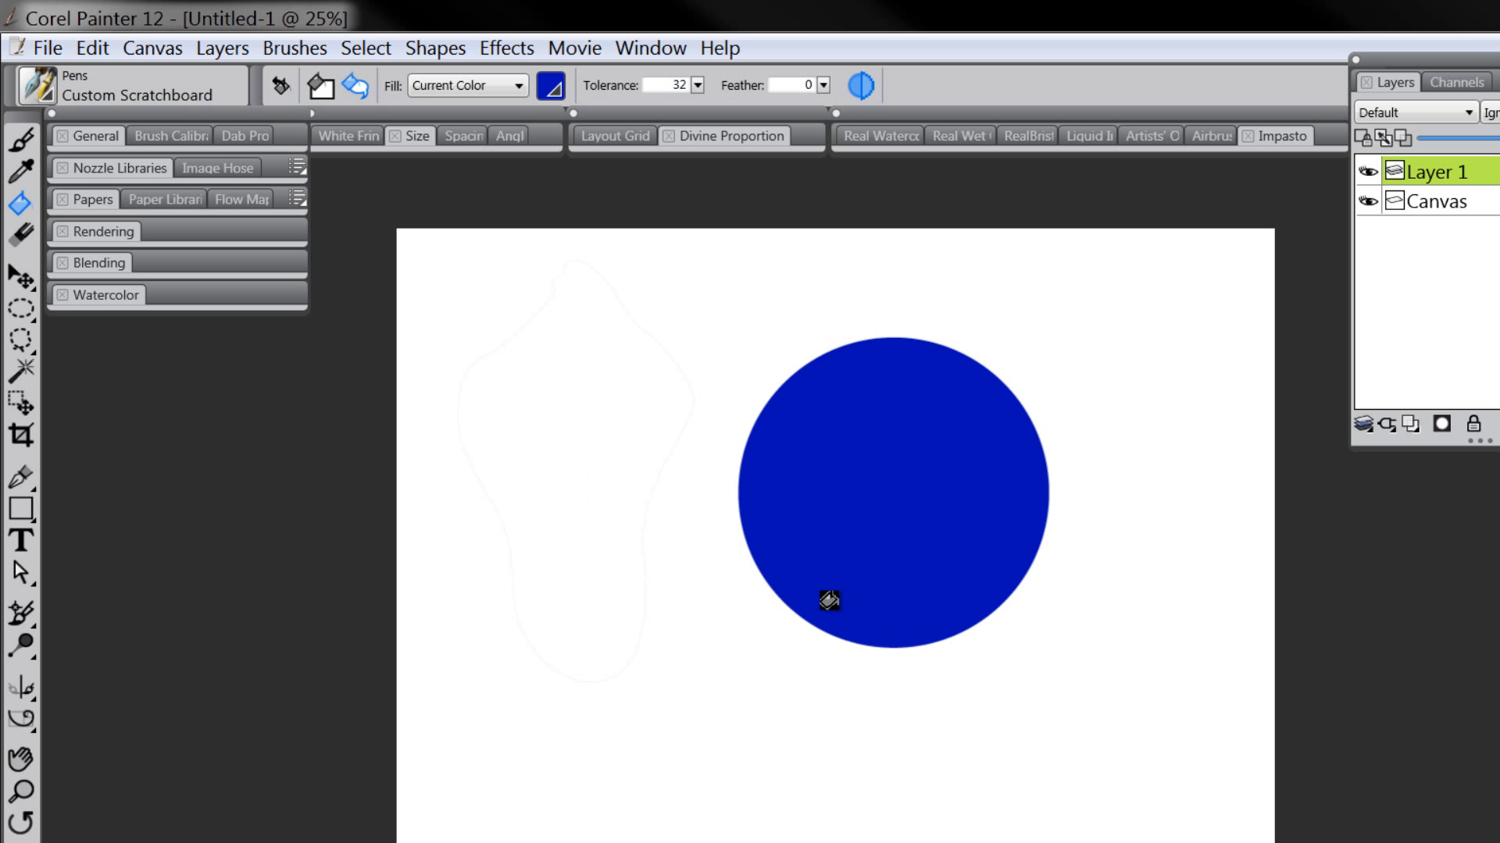
# - Outline an irregular closed shape to the right of the blue circle with the Polygonal Selection tool
pyautogui.moveTo(24, 349); pyautogui.dragTo(88, 355)
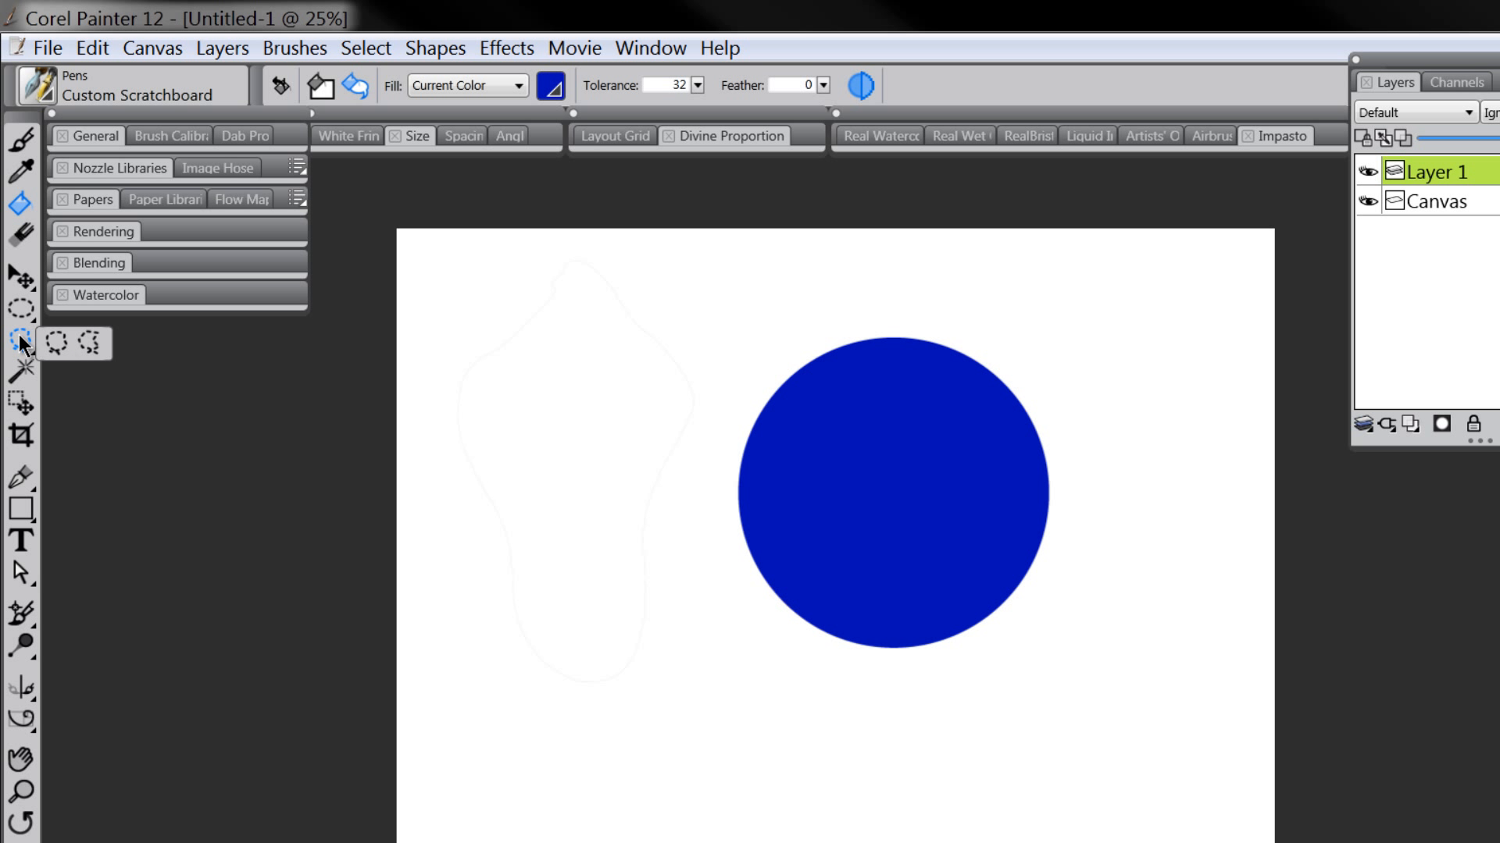
pyautogui.click(91, 342)
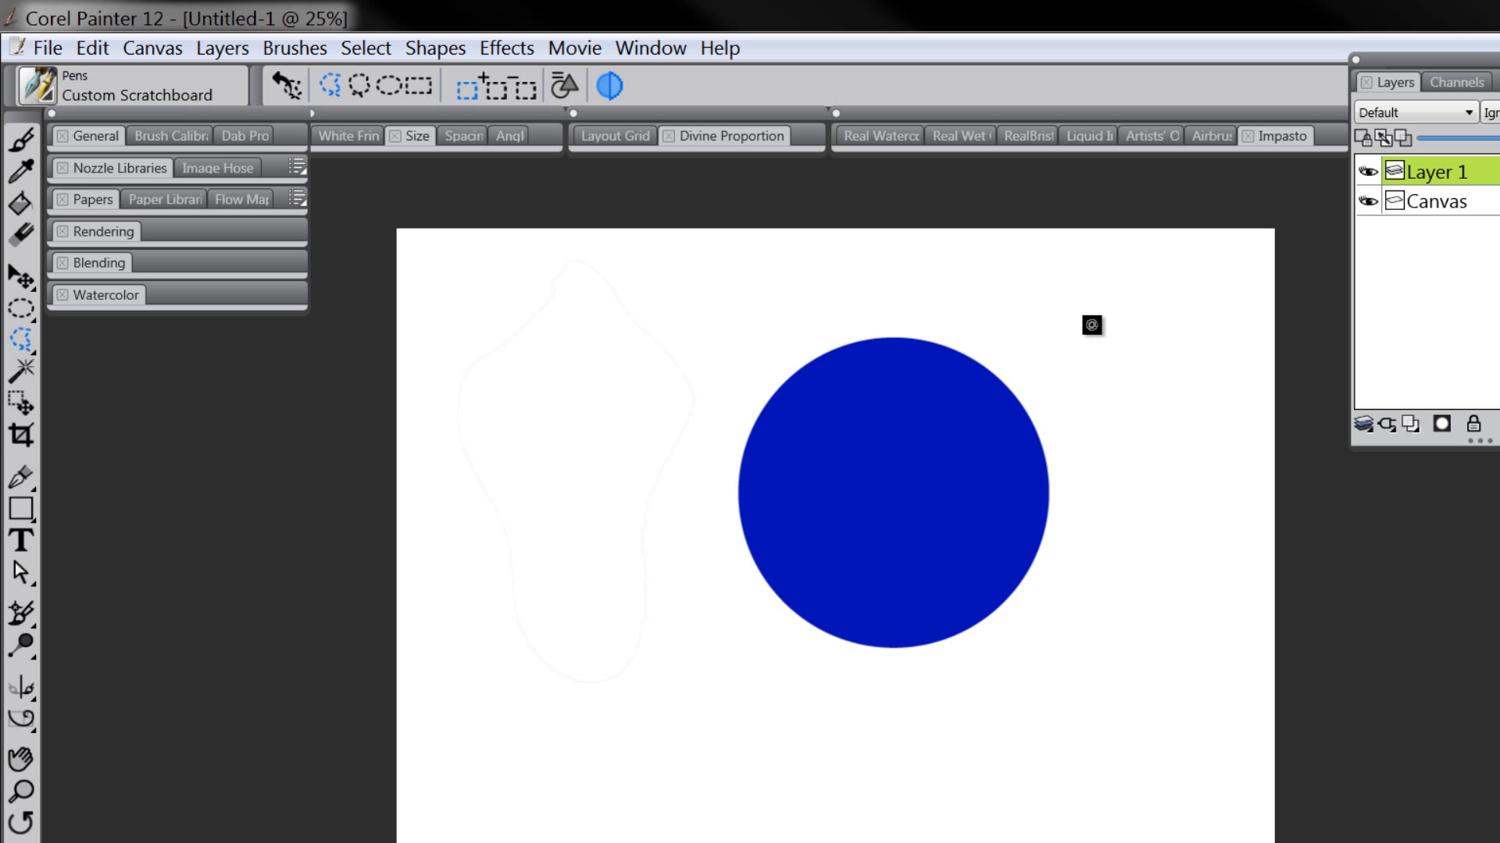
pyautogui.click(1064, 361)
pyautogui.click(1112, 453)
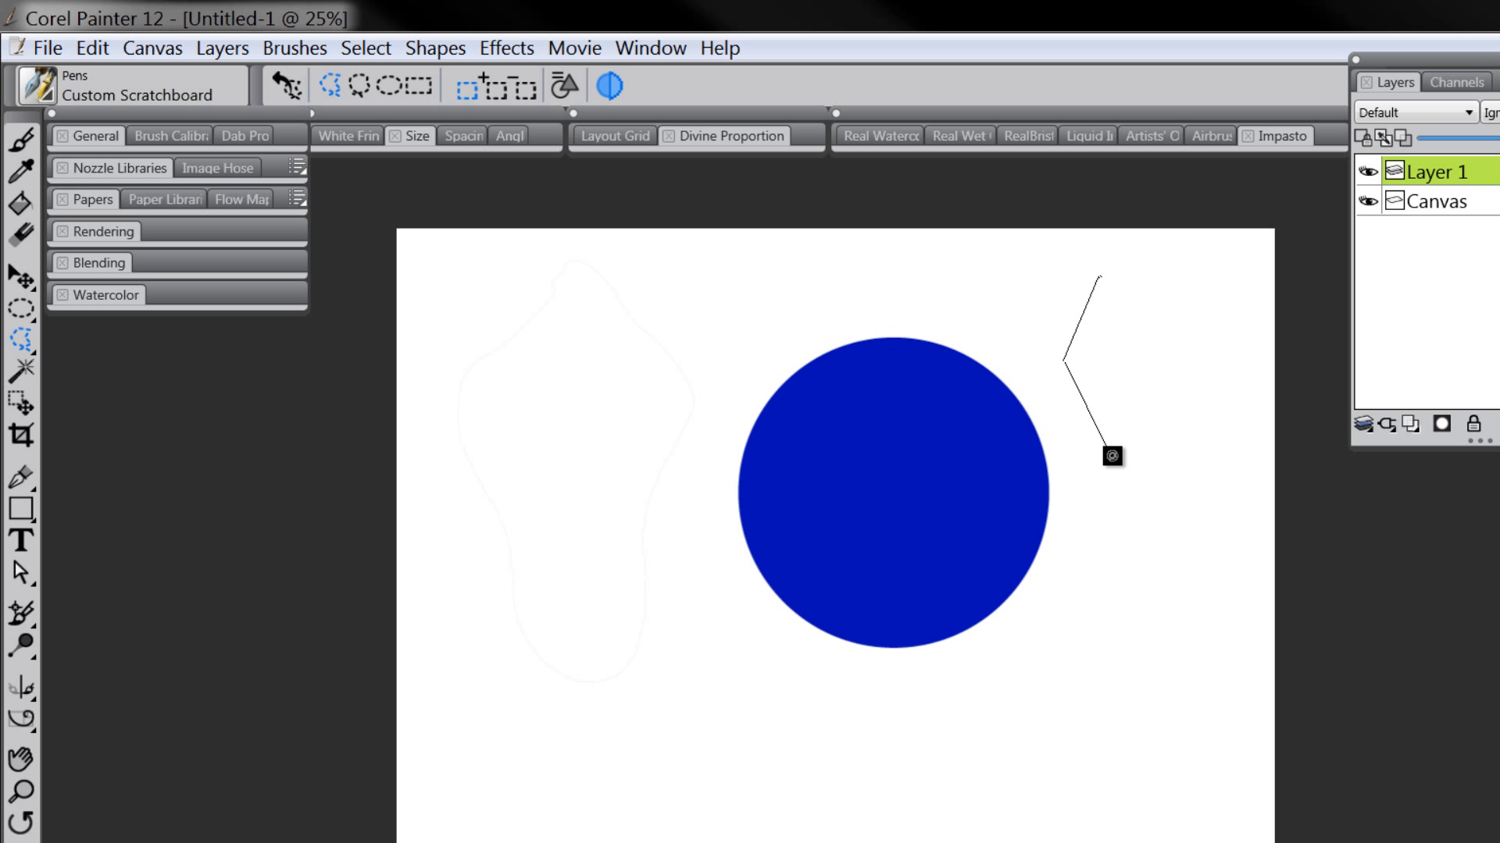
pyautogui.click(1102, 599)
pyautogui.click(1180, 664)
pyautogui.click(1219, 524)
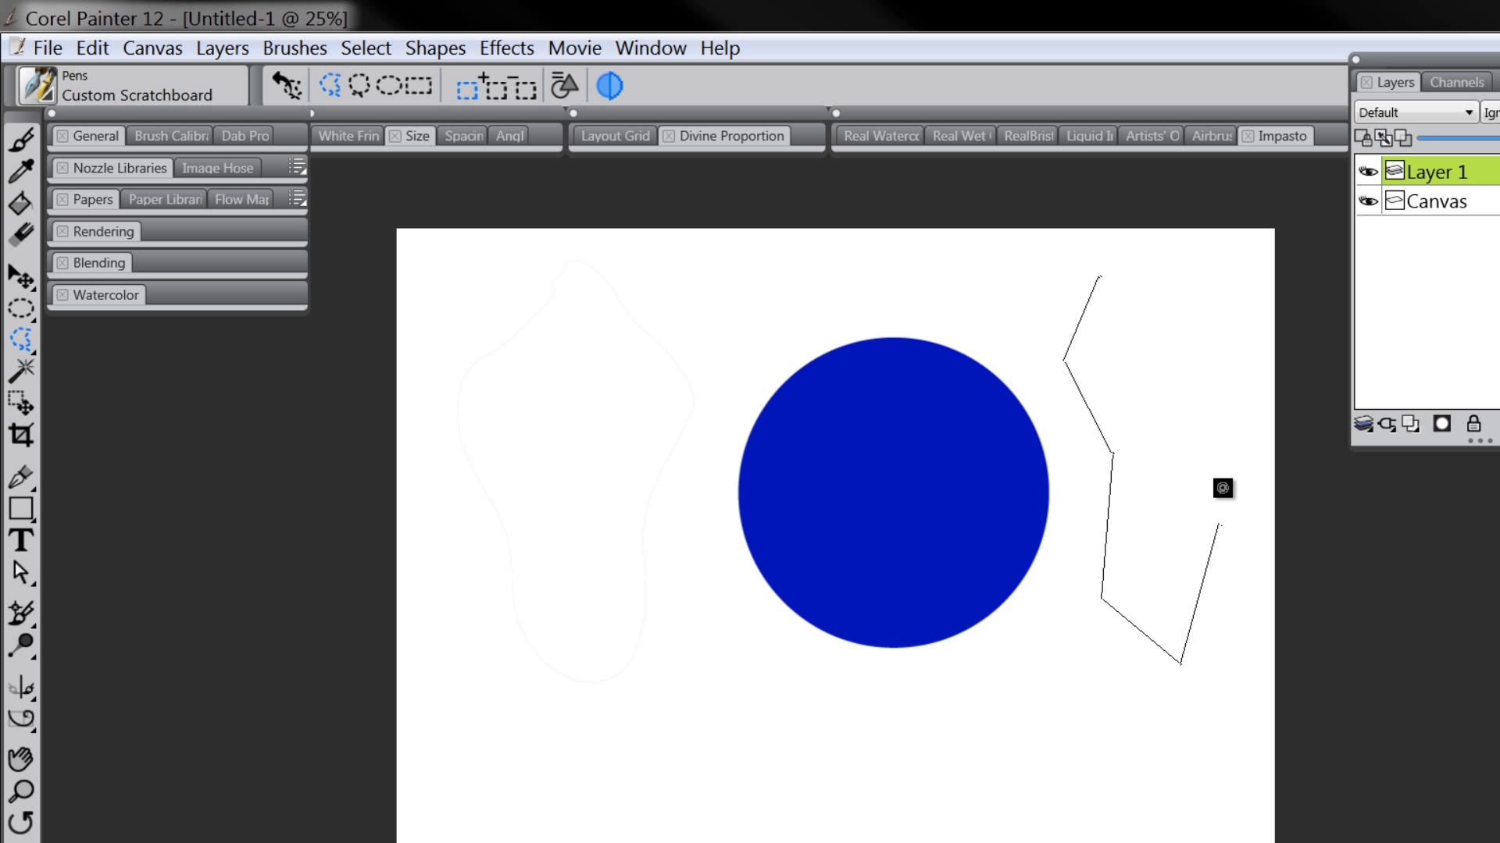
pyautogui.click(1209, 428)
pyautogui.click(1137, 367)
pyautogui.click(1181, 307)
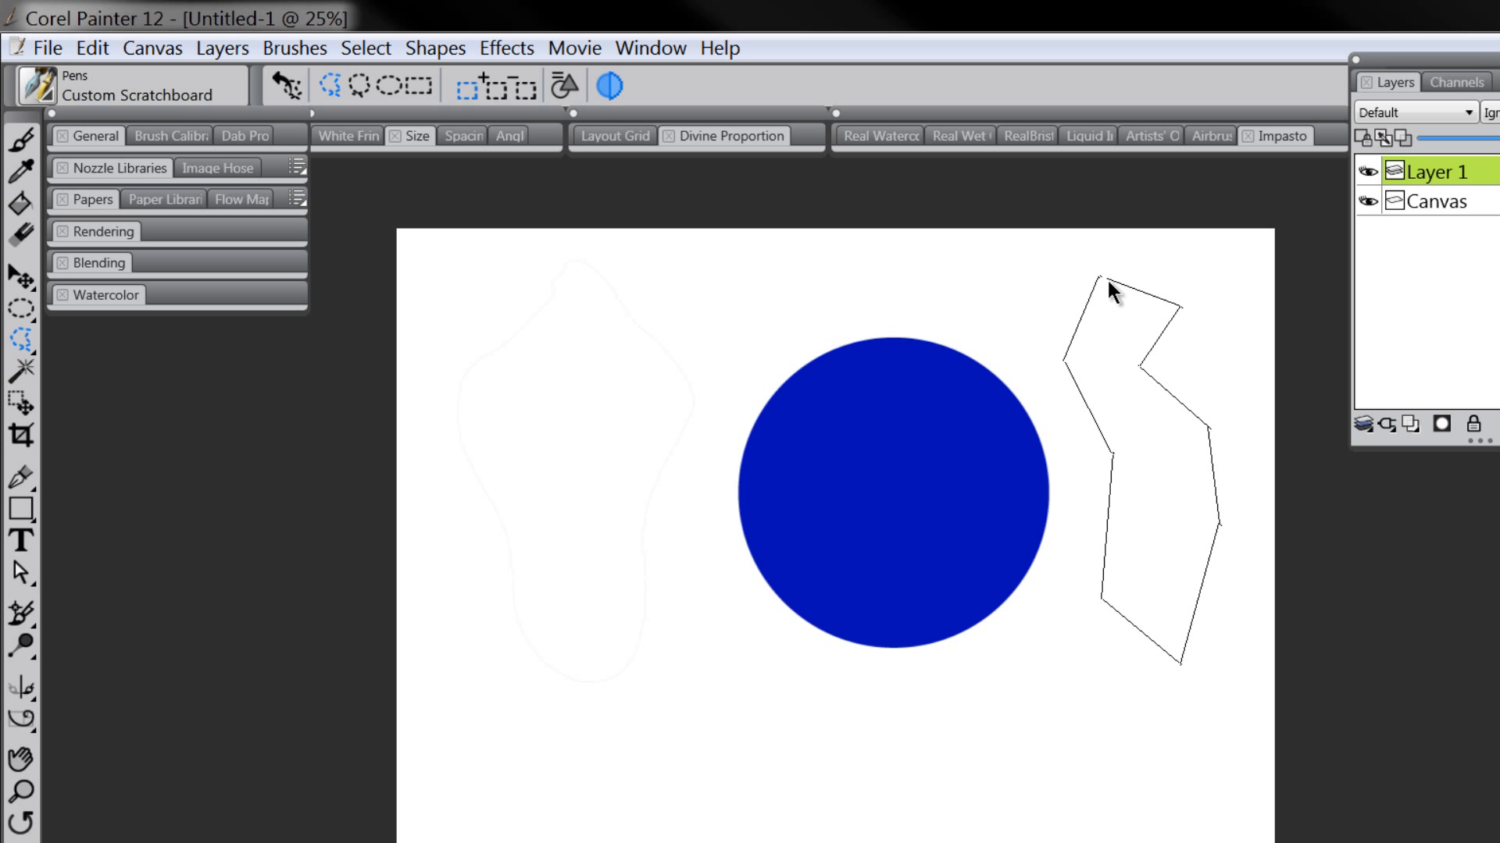
pyautogui.click(1109, 280)
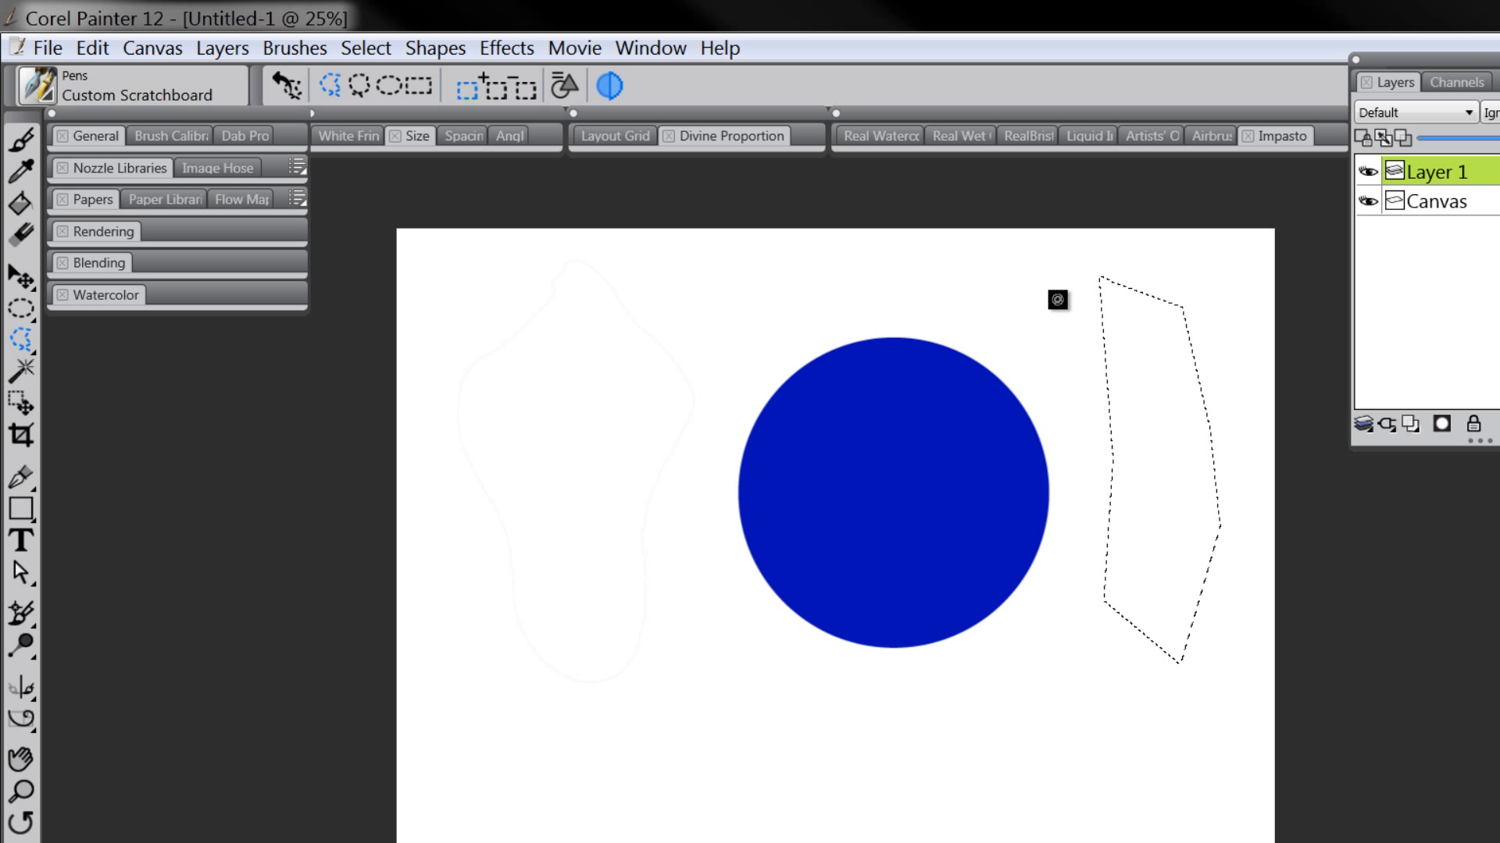
# - Make a new polygonal selection below the blue circle and fill it with the Paint Bucket
pyautogui.click(681, 748)
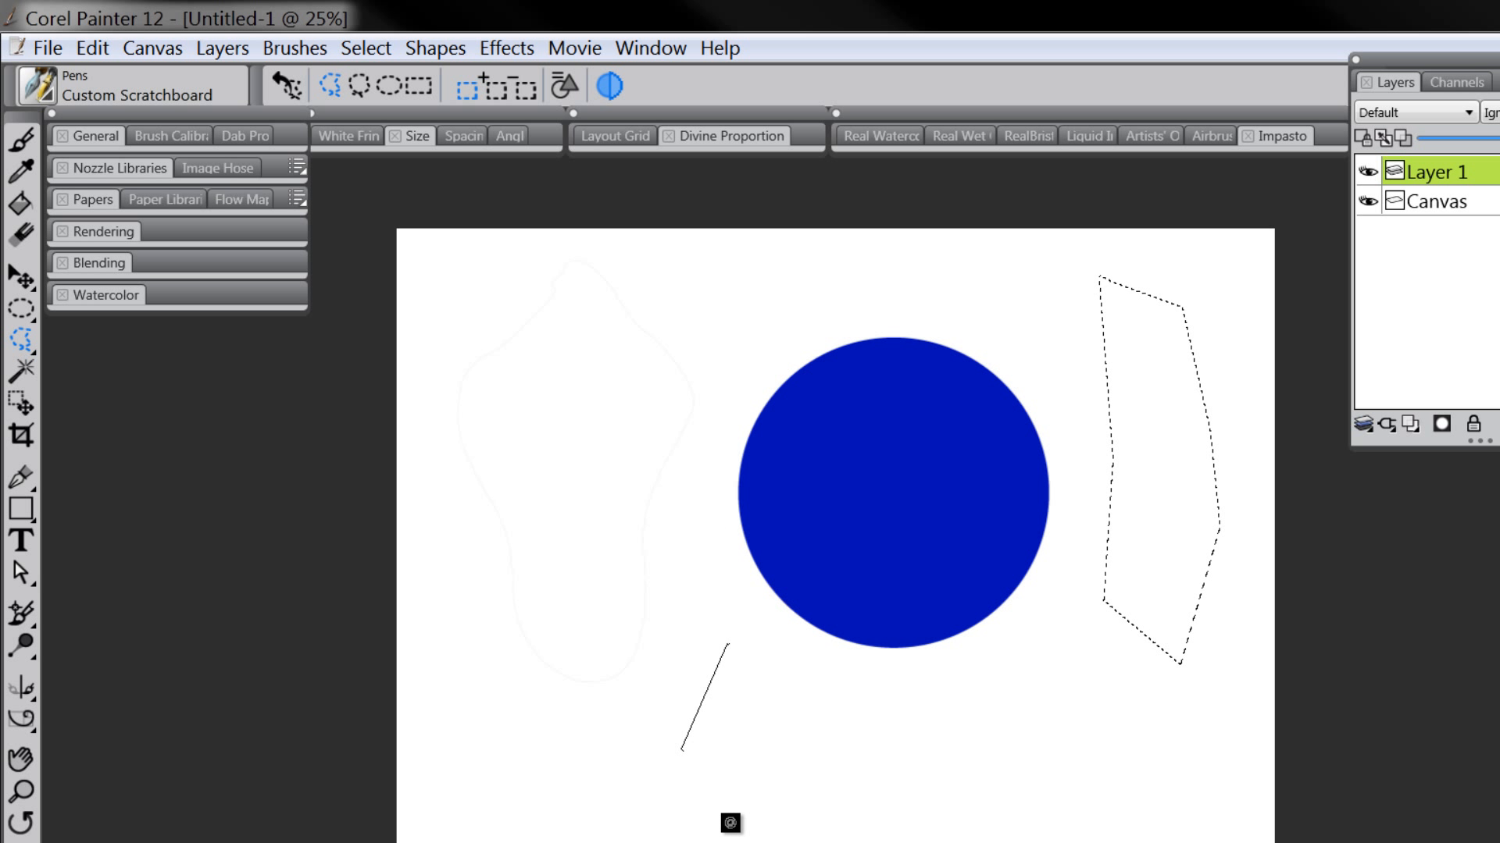
pyautogui.click(743, 834)
pyautogui.click(843, 811)
pyautogui.click(818, 739)
pyautogui.click(740, 731)
pyautogui.click(782, 674)
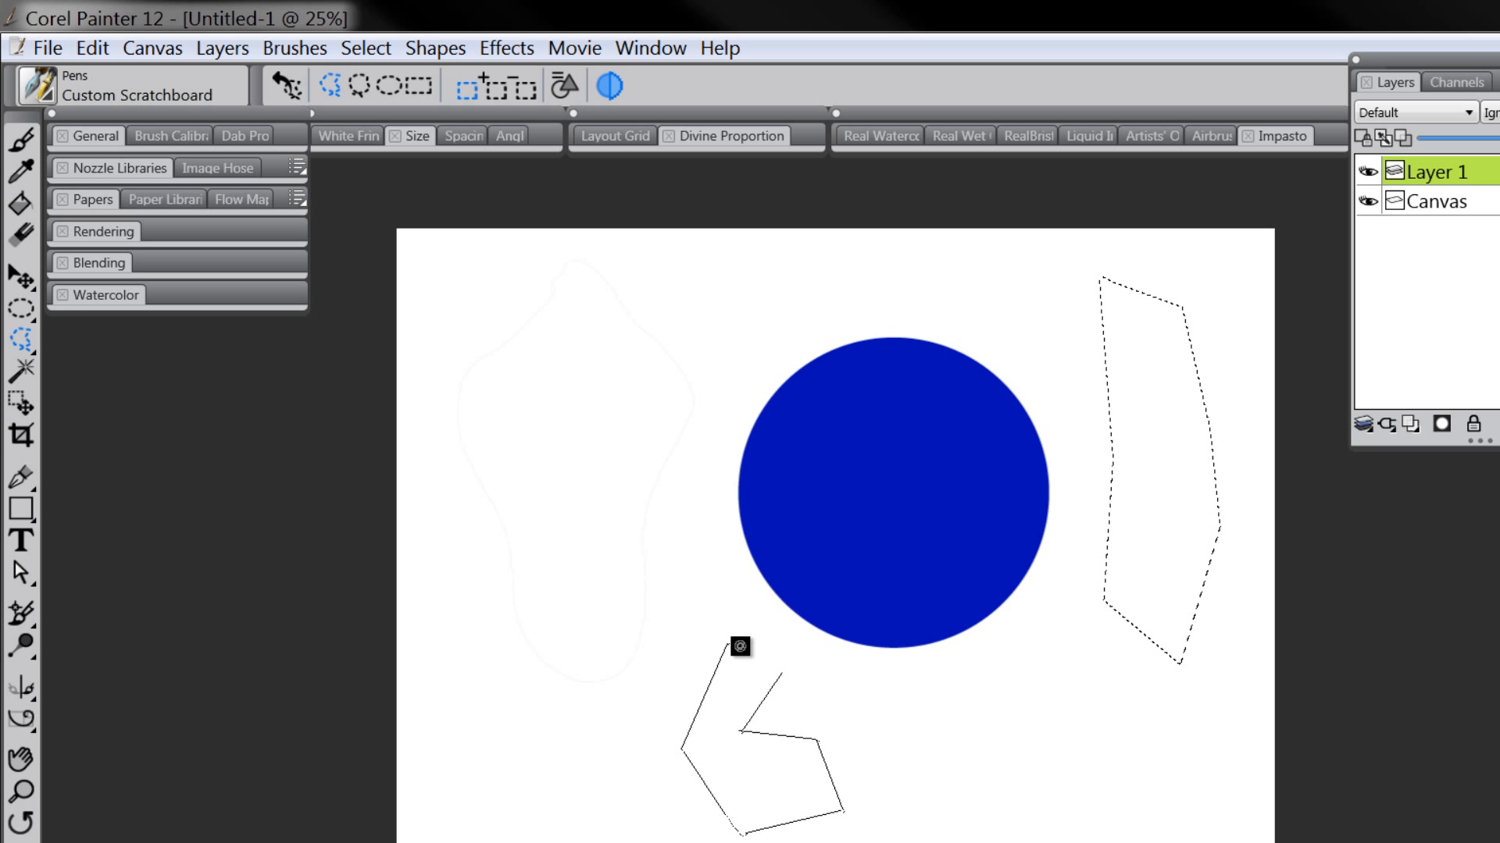
pyautogui.click(728, 645)
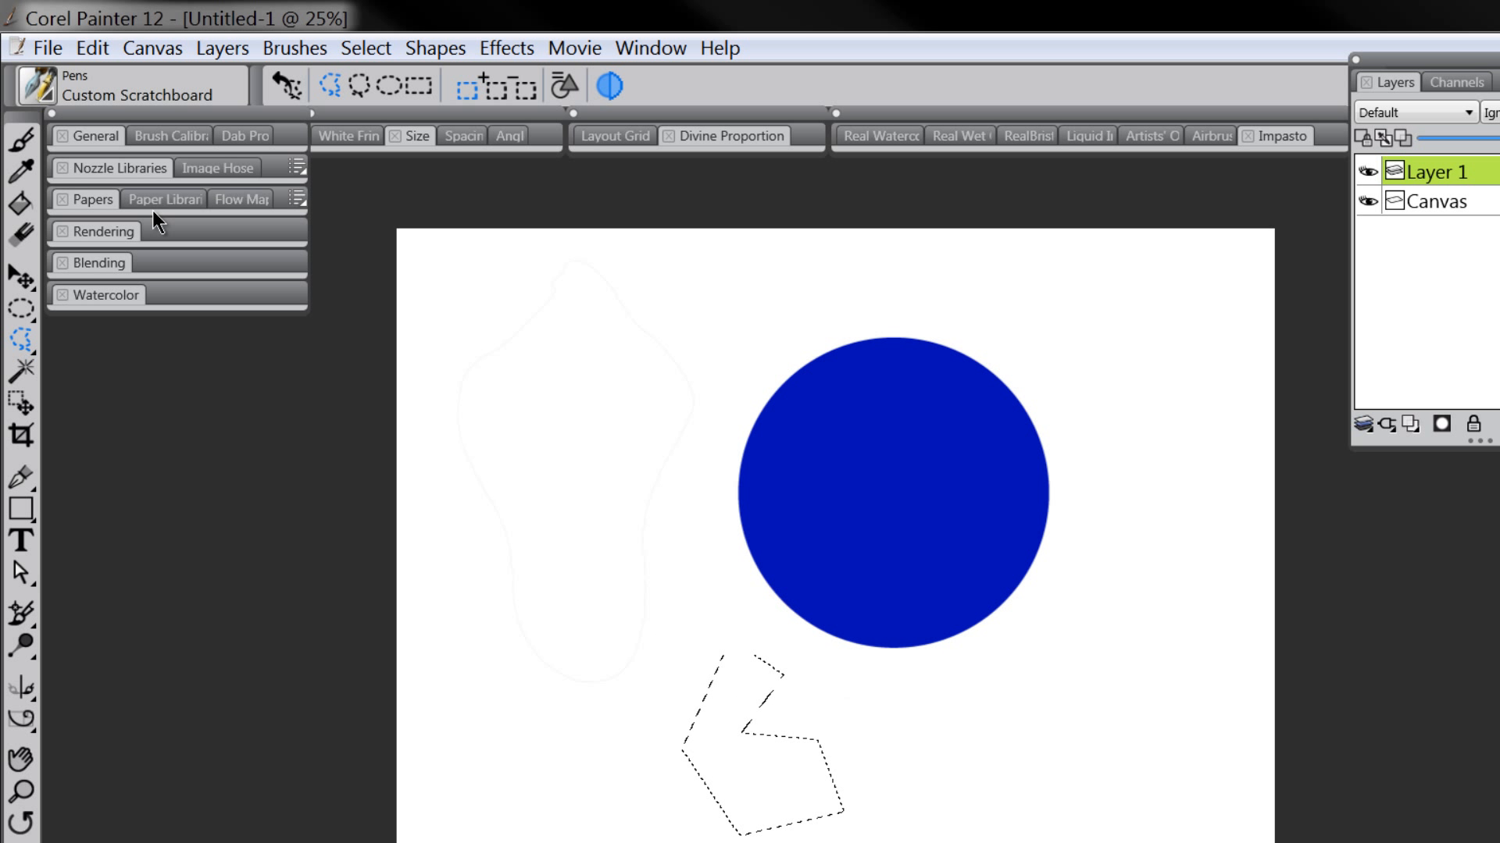
pyautogui.click(19, 204)
pyautogui.click(725, 761)
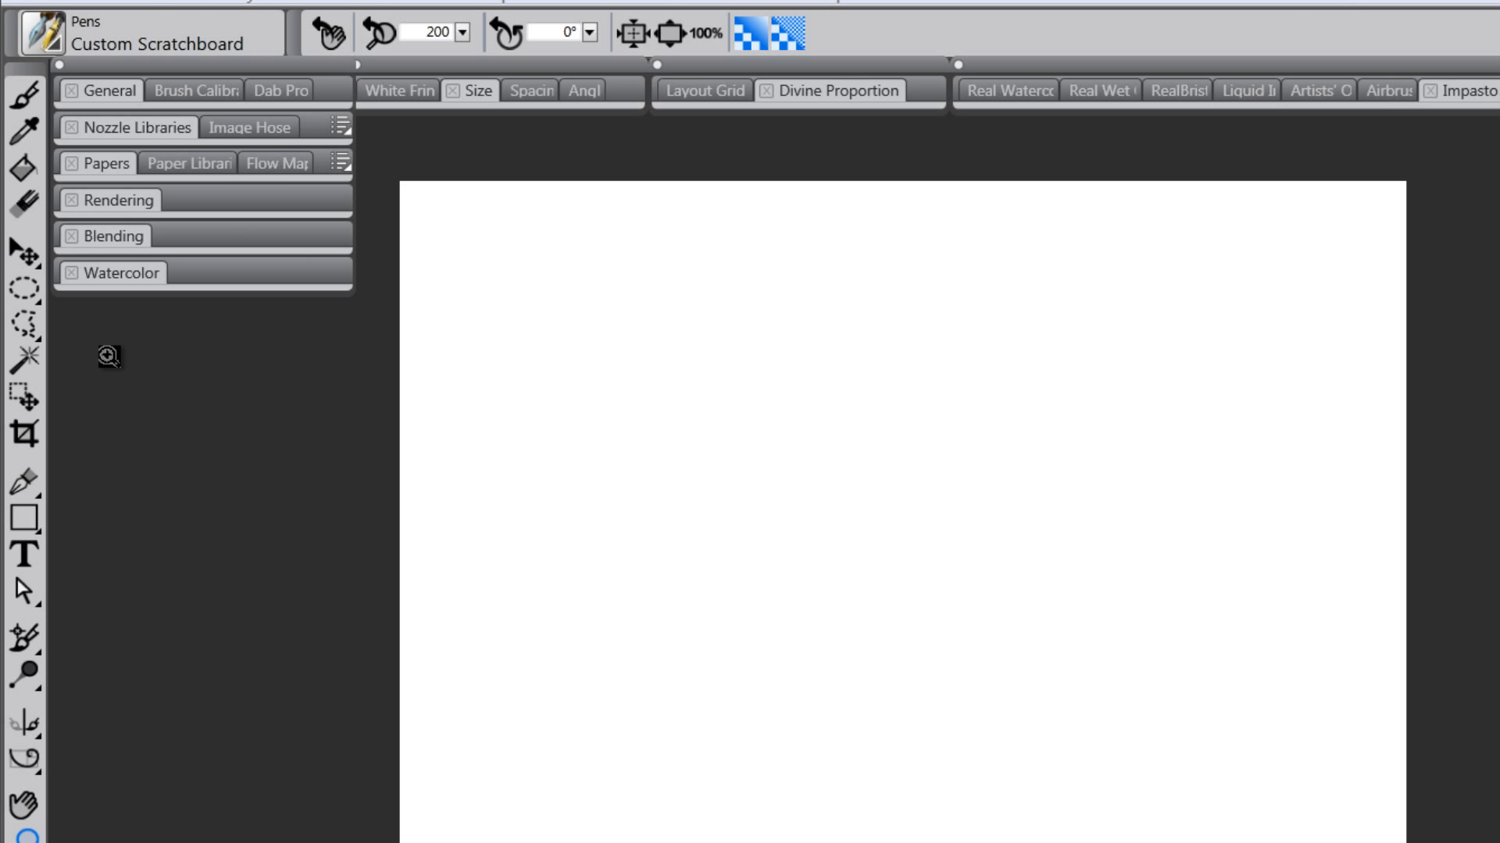
# - Paint a thick, closed, curvy black outline on the blank canvas with the Custom Scratchboard pen at size 62.6
pyautogui.click(21, 361)
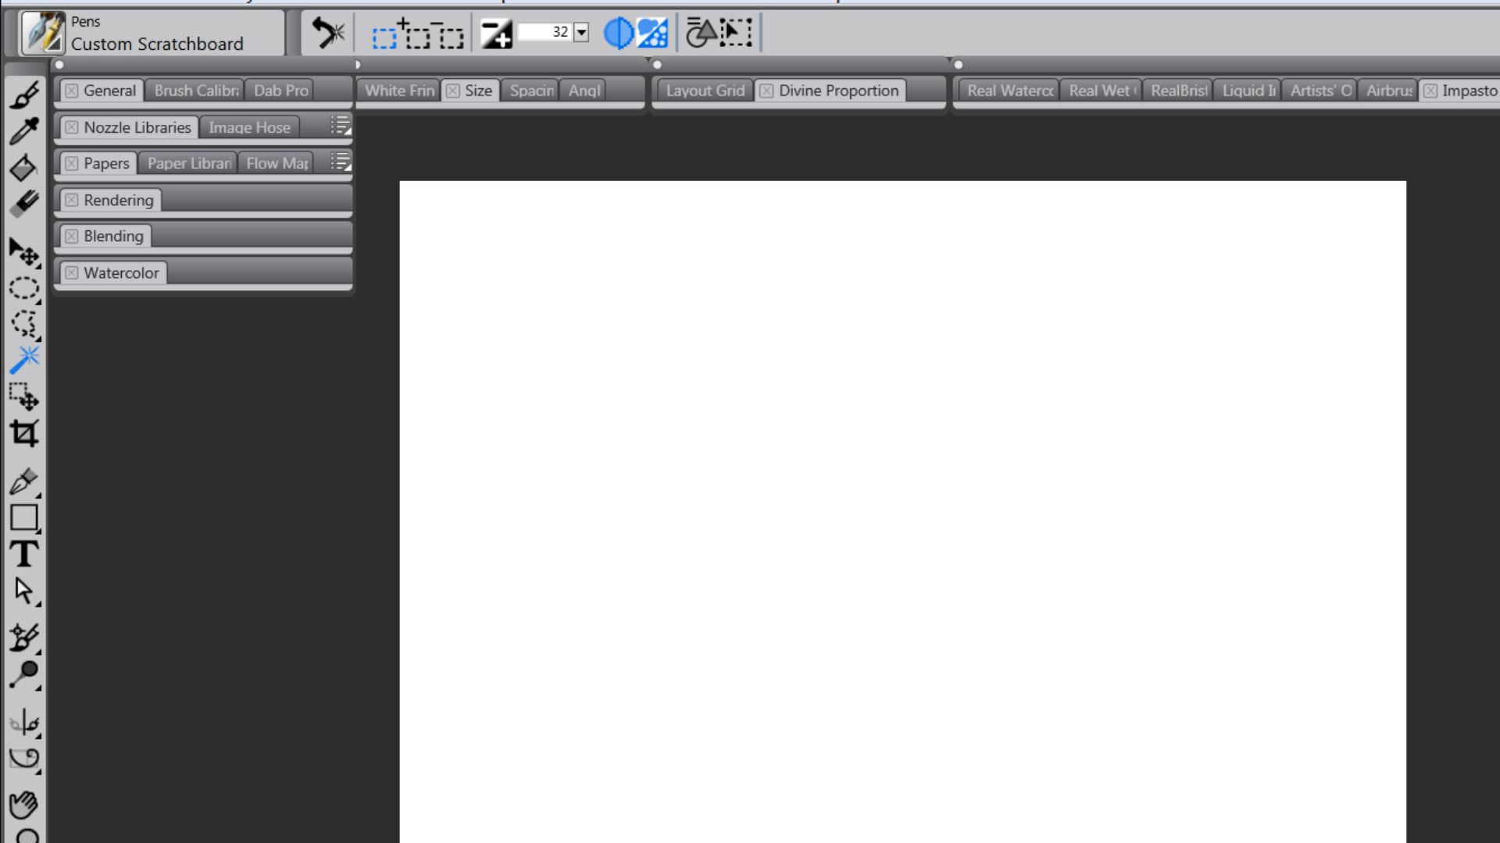
pyautogui.click(23, 98)
pyautogui.moveTo(773, 323)
pyautogui.mouseDown()
pyautogui.moveTo(612, 439)
pyautogui.moveTo(663, 601)
pyautogui.moveTo(1013, 738)
pyautogui.moveTo(1071, 454)
pyautogui.moveTo(1189, 315)
pyautogui.moveTo(919, 428)
pyautogui.moveTo(836, 586)
pyautogui.moveTo(790, 429)
pyautogui.moveTo(793, 315)
pyautogui.moveTo(606, 433)
pyautogui.moveTo(596, 489)
pyautogui.moveTo(663, 563)
pyautogui.moveTo(671, 618)
pyautogui.moveTo(711, 683)
pyautogui.moveTo(847, 743)
pyautogui.moveTo(979, 766)
pyautogui.moveTo(1099, 688)
pyautogui.moveTo(1144, 640)
pyautogui.moveTo(1154, 579)
pyautogui.moveTo(1092, 519)
pyautogui.moveTo(1076, 468)
pyautogui.moveTo(1105, 429)
pyautogui.moveTo(1180, 394)
pyautogui.mouseUp()
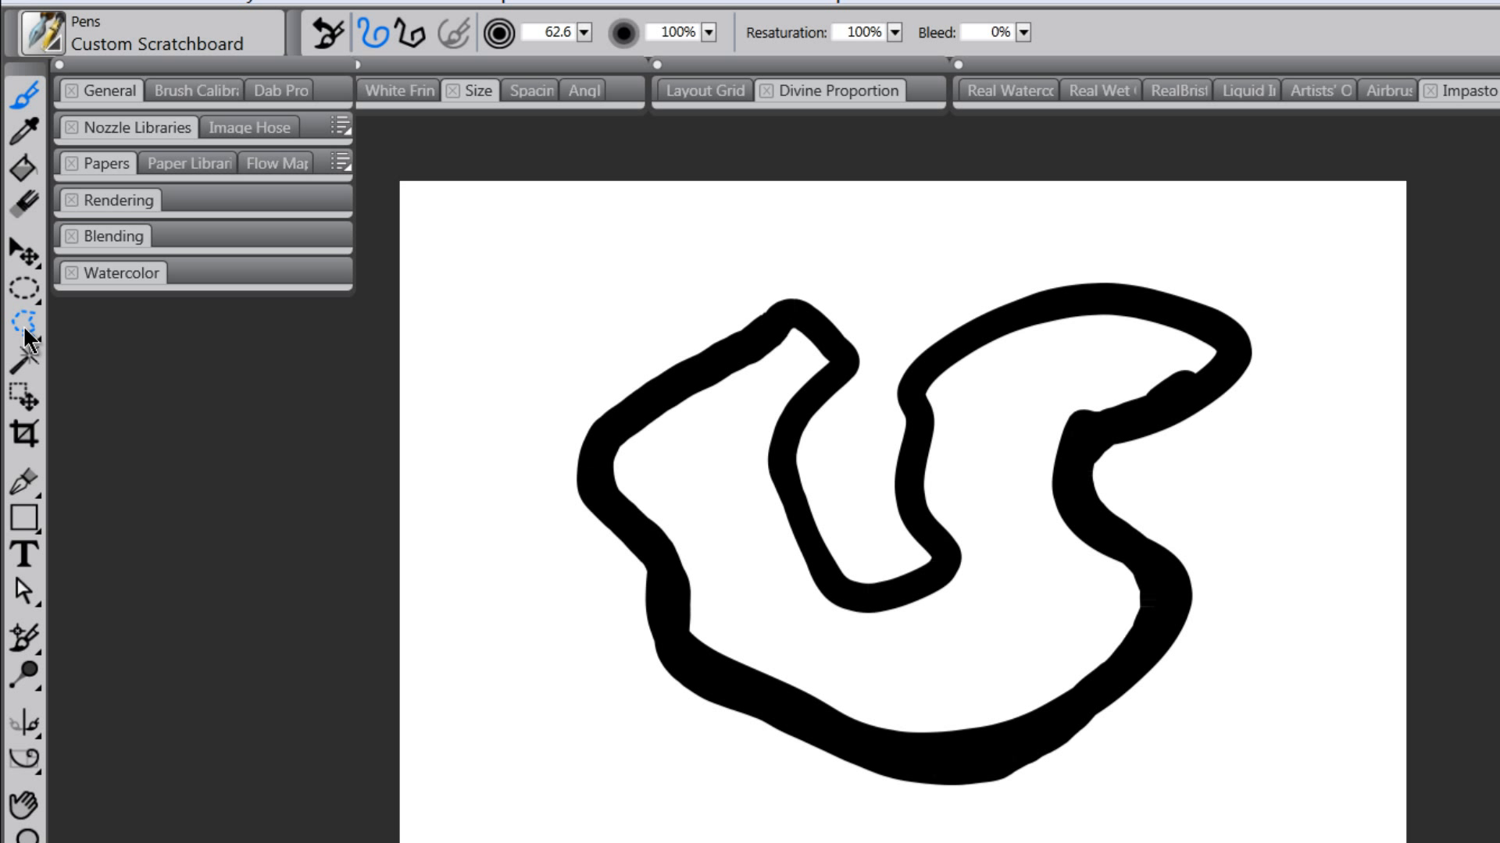
# - Select the black outline with the Magic Wand, try moving it down and to the right, and undo the move
pyautogui.click(22, 362)
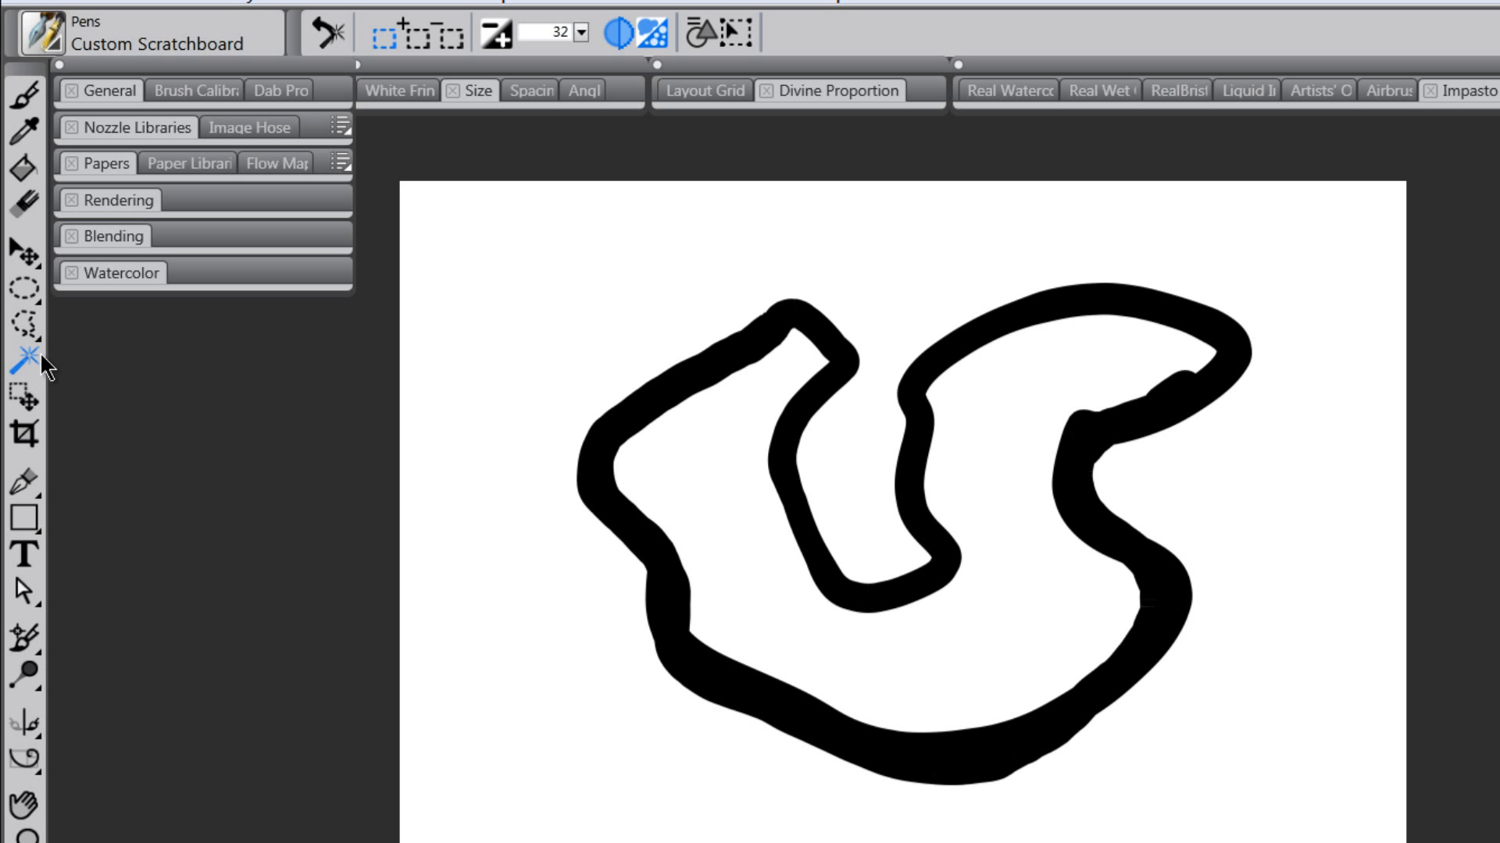
pyautogui.click(717, 364)
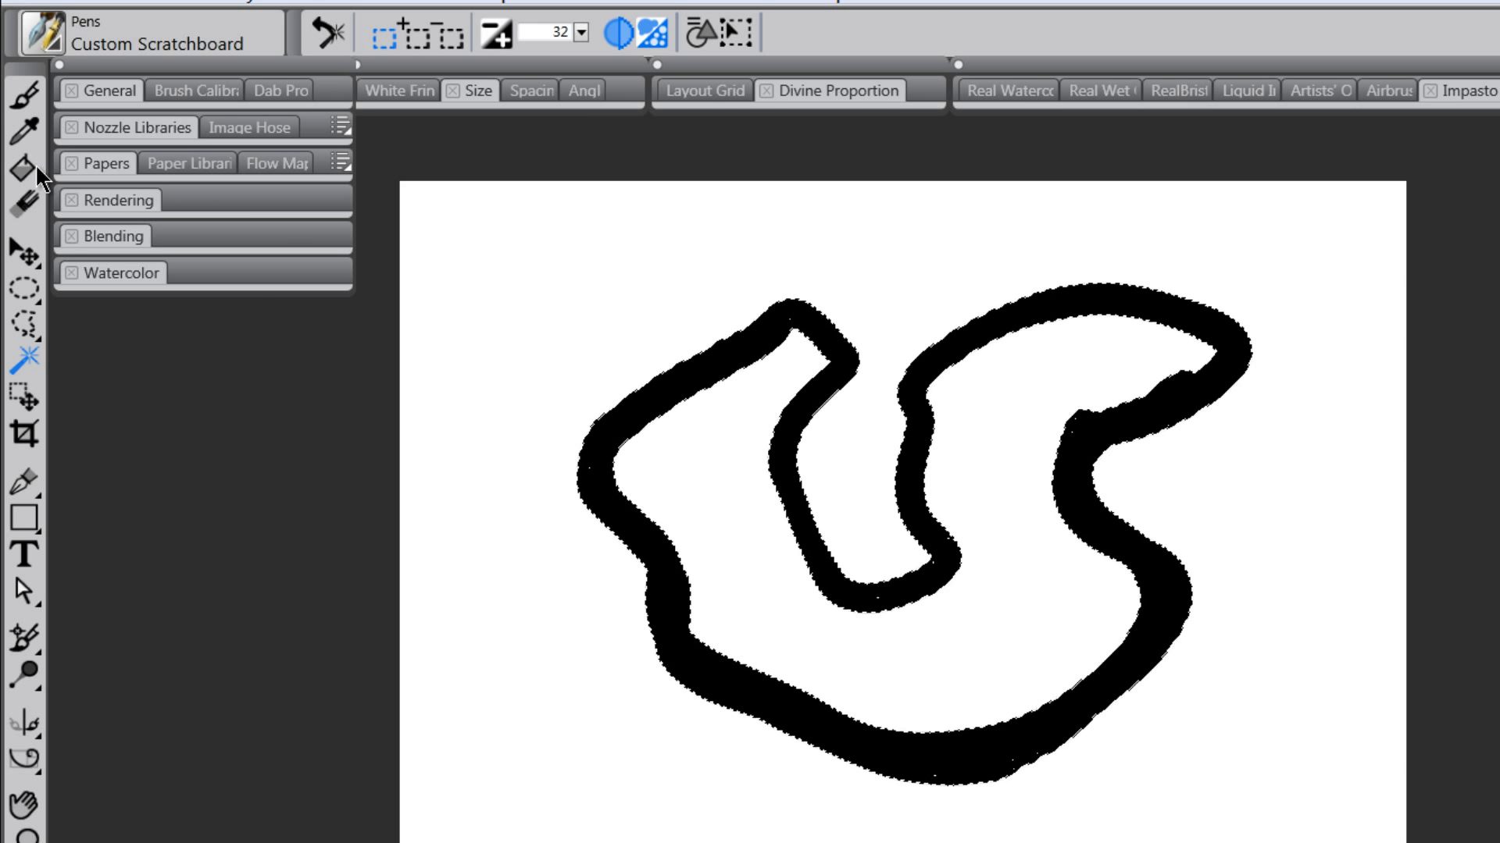
pyautogui.click(22, 253)
pyautogui.moveTo(672, 378)
pyautogui.mouseDown()
pyautogui.moveTo(807, 502)
pyautogui.moveTo(900, 536)
pyautogui.mouseUp()
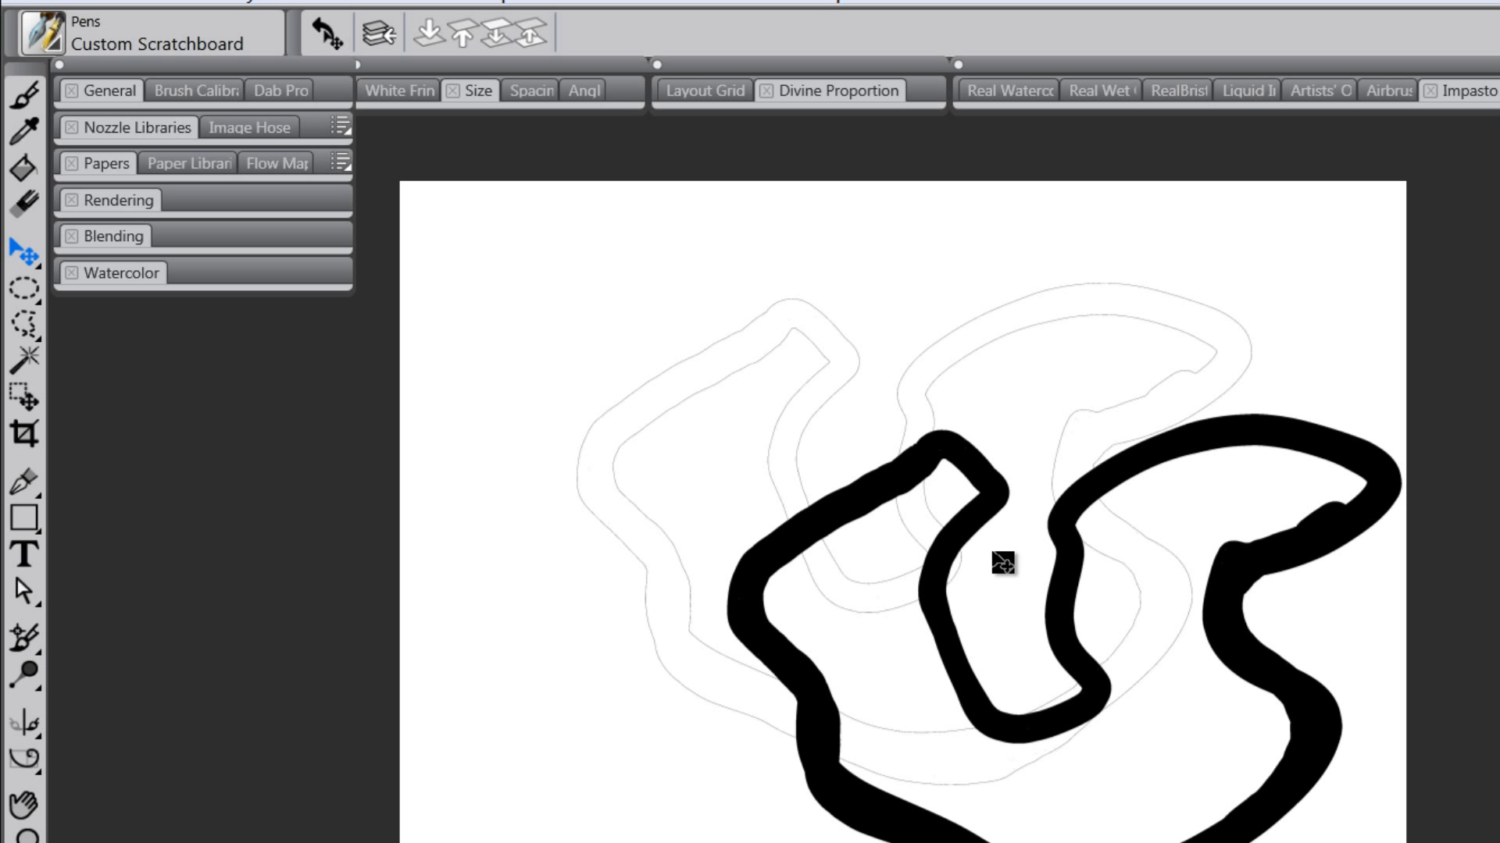
pyautogui.hotkey('ctrl', 'z')
# - Try filling the Magic Wand selection of the outline's white interior with red and moving it, and undo both
pyautogui.click(24, 359)
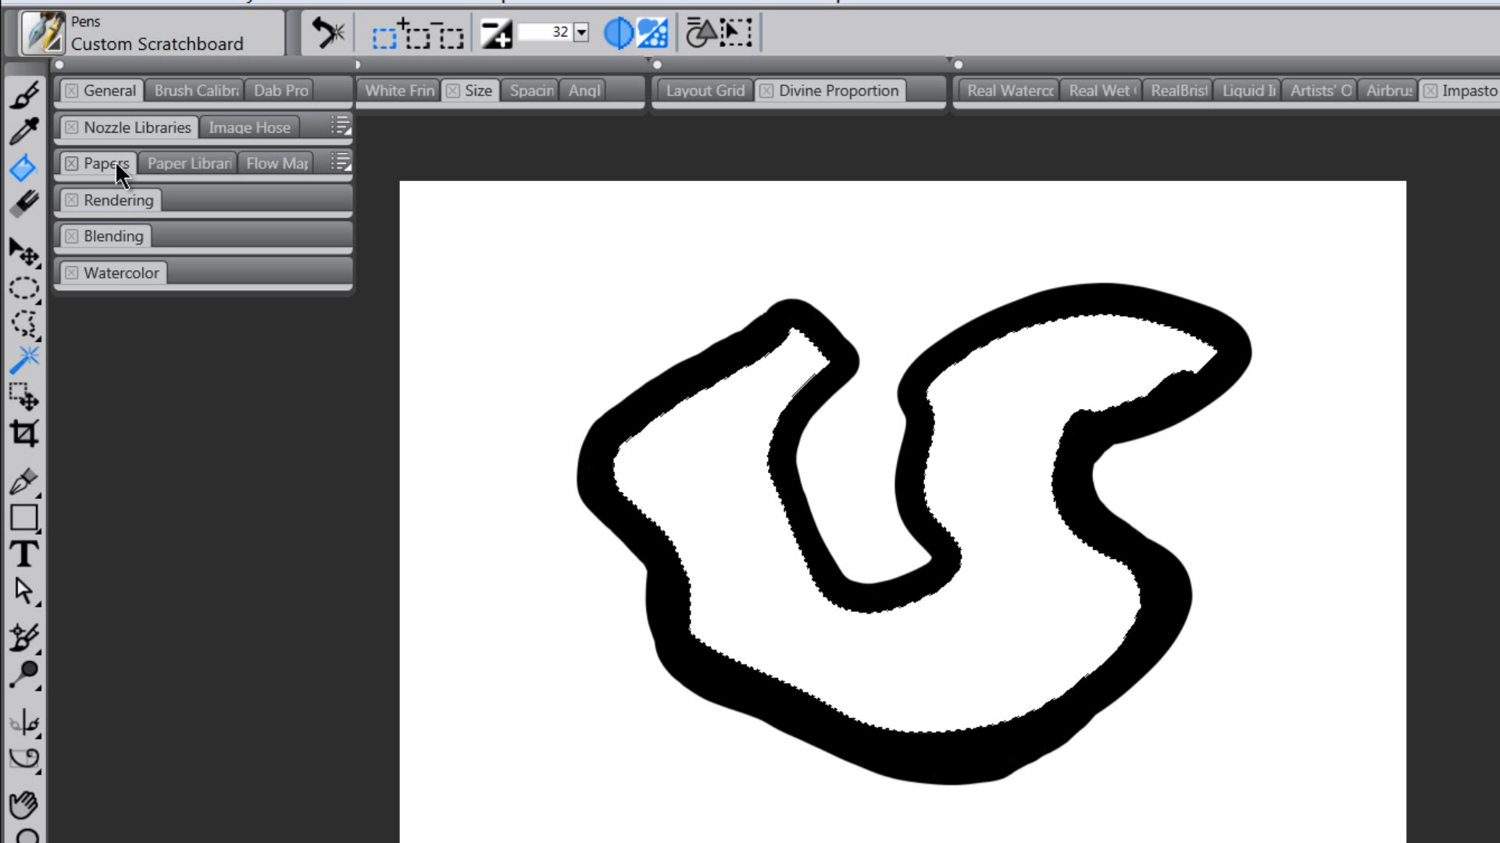
pyautogui.press('k')
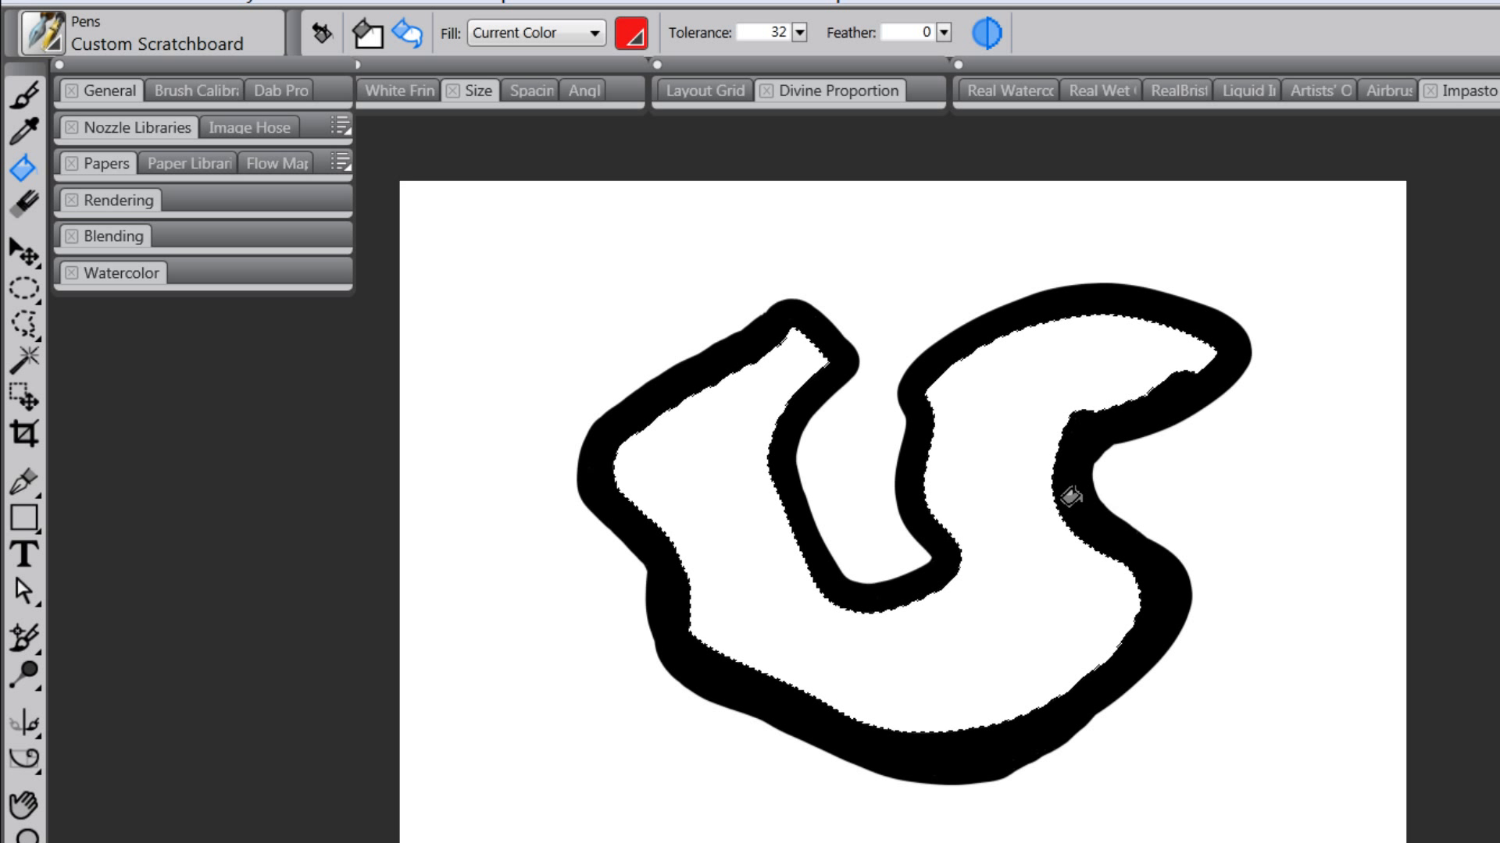
pyautogui.click(1021, 529)
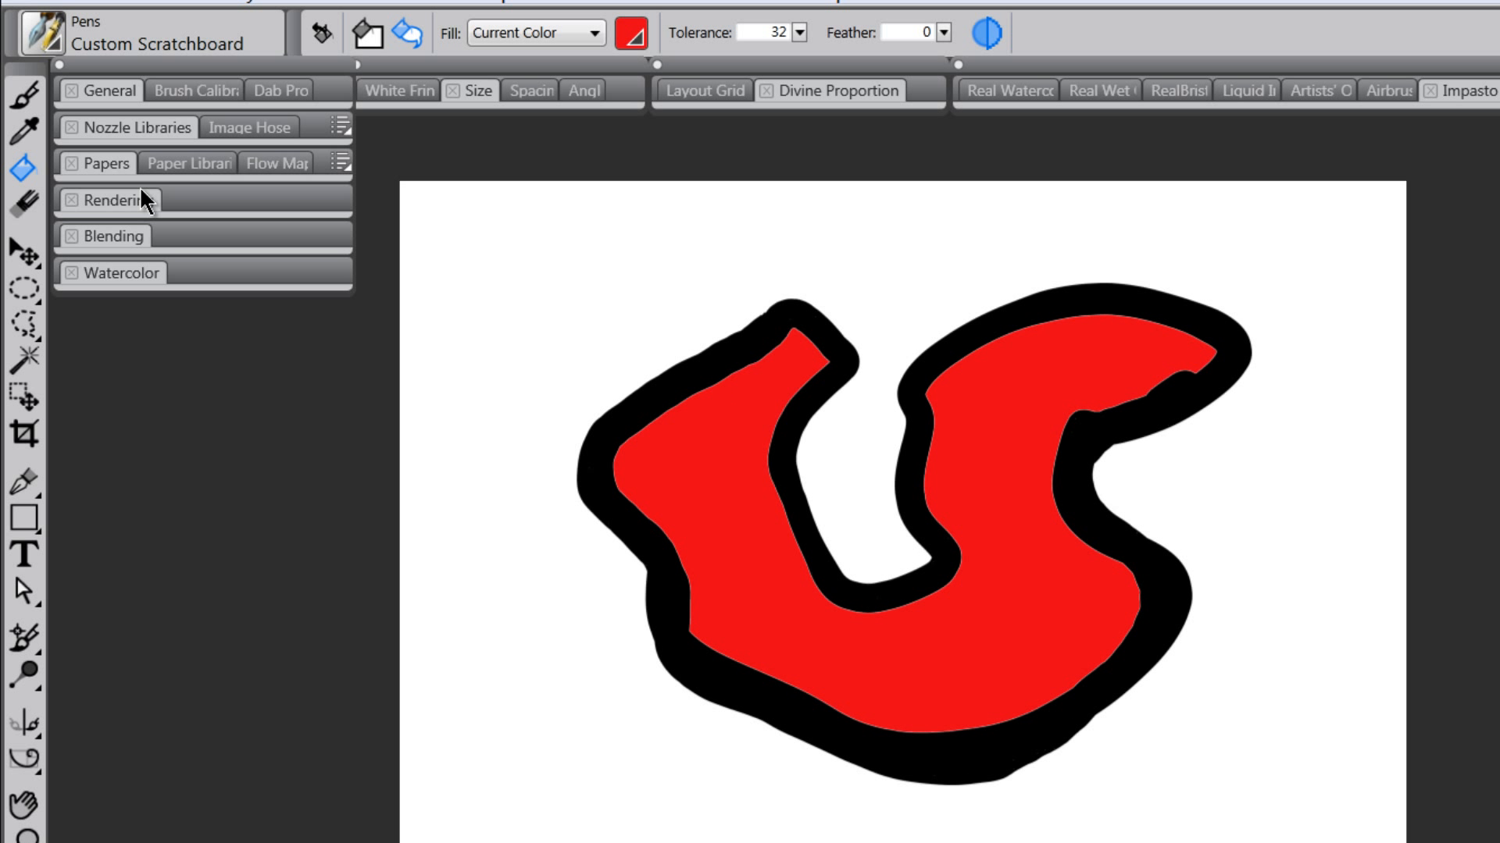
pyautogui.click(23, 252)
pyautogui.moveTo(709, 444); pyautogui.dragTo(859, 563)
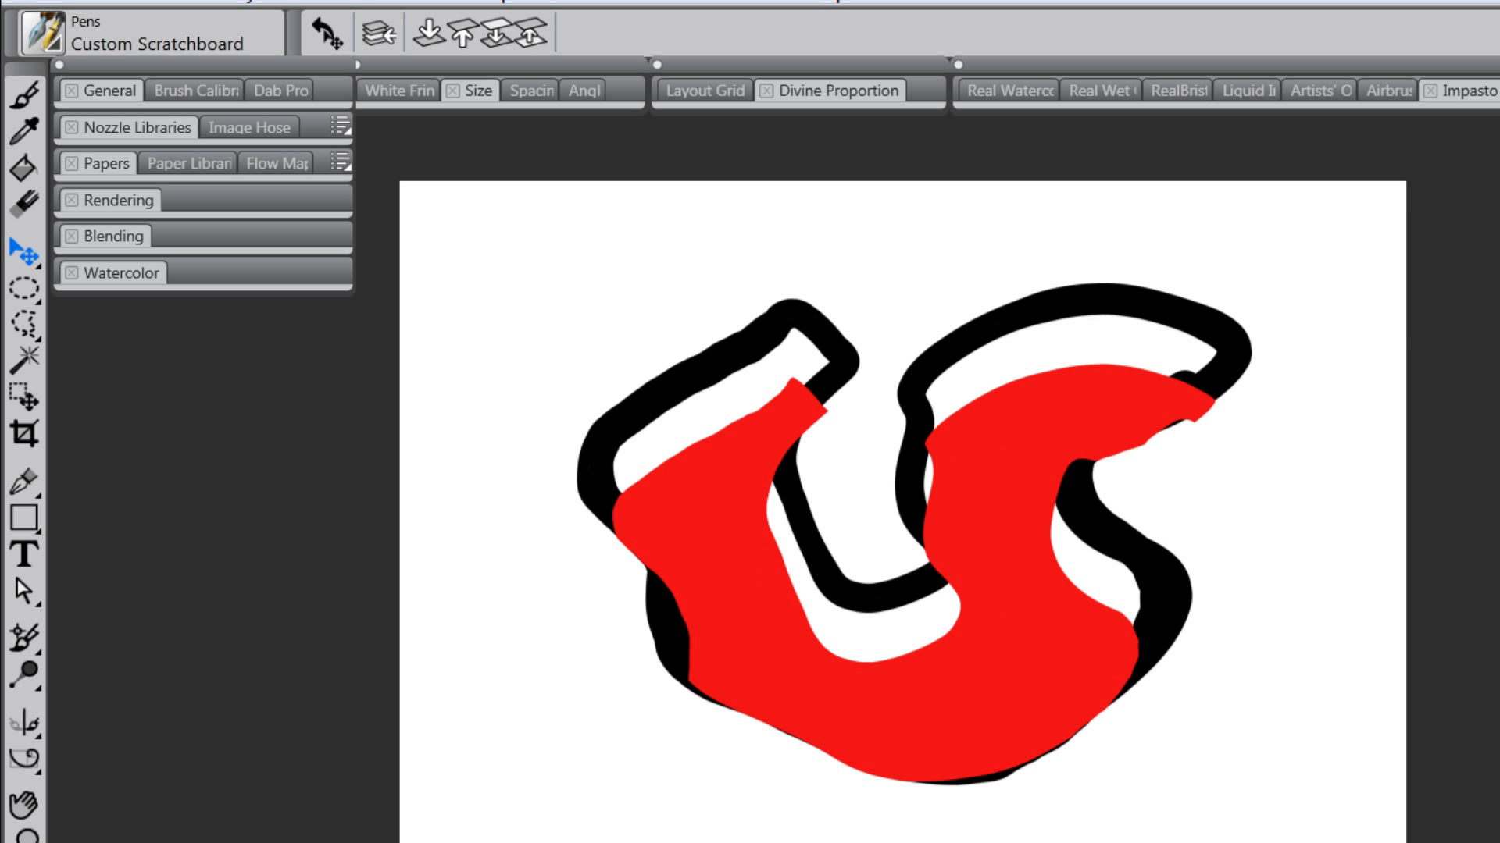
pyautogui.hotkey('ctrl', 'z')
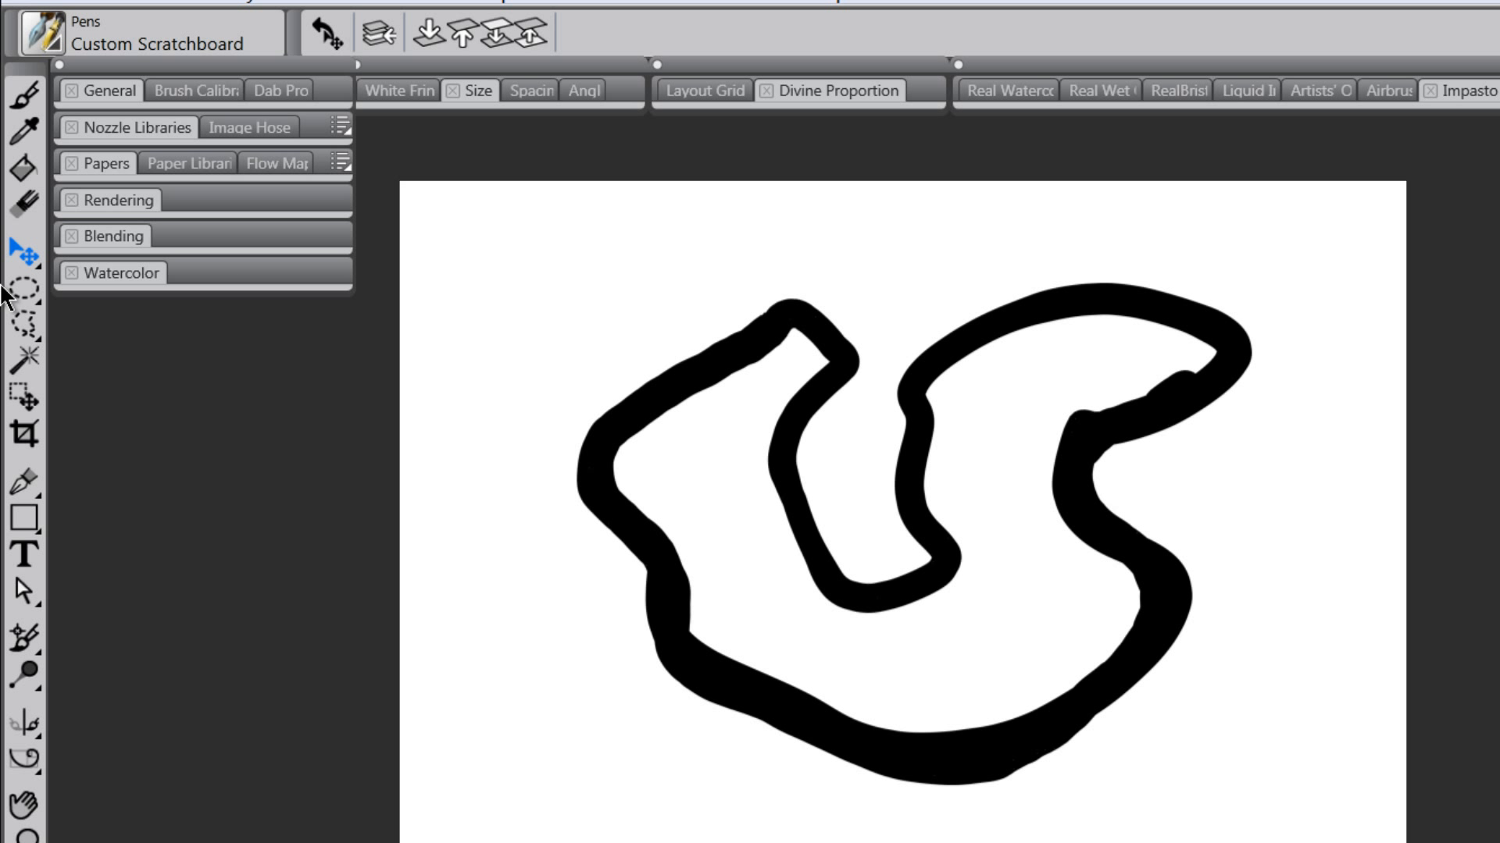
# - Try filling the Magic Wand selection of the area outside the outline with red and moving it, and remove the fill
pyautogui.click(27, 359)
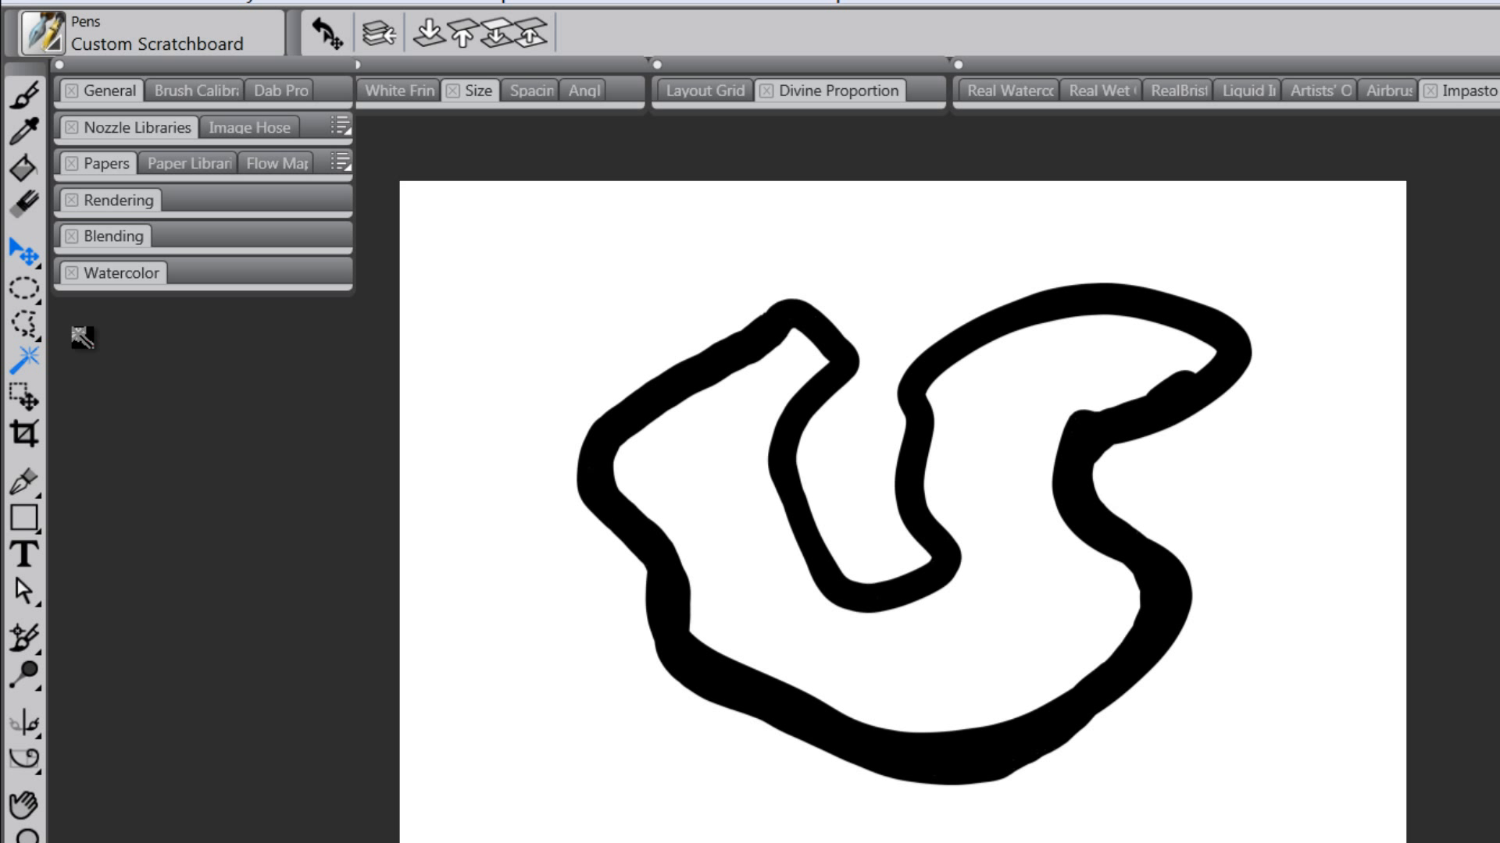
pyautogui.click(687, 266)
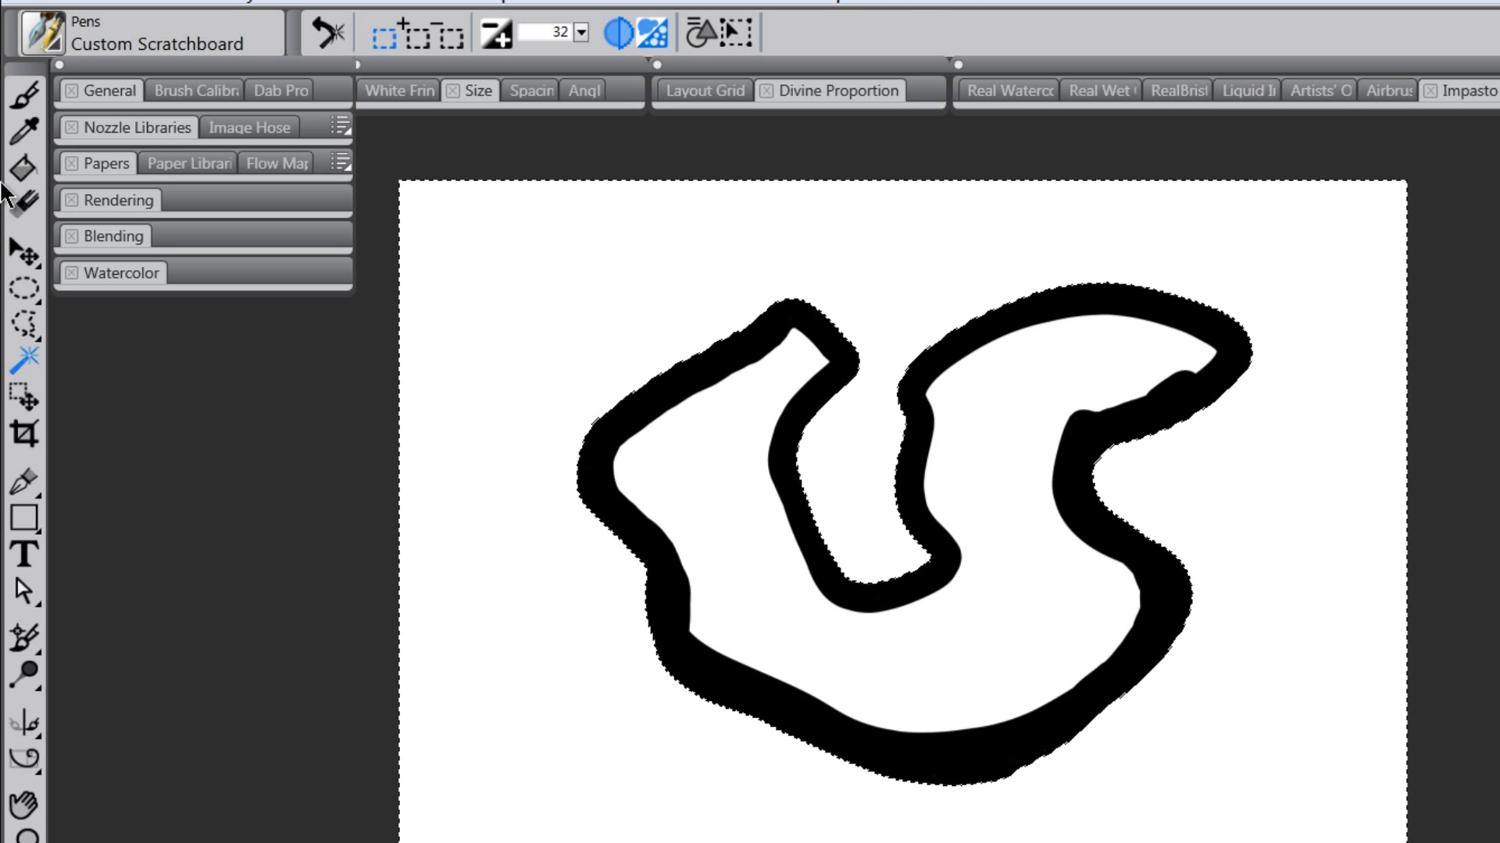
pyautogui.click(24, 167)
pyautogui.click(511, 255)
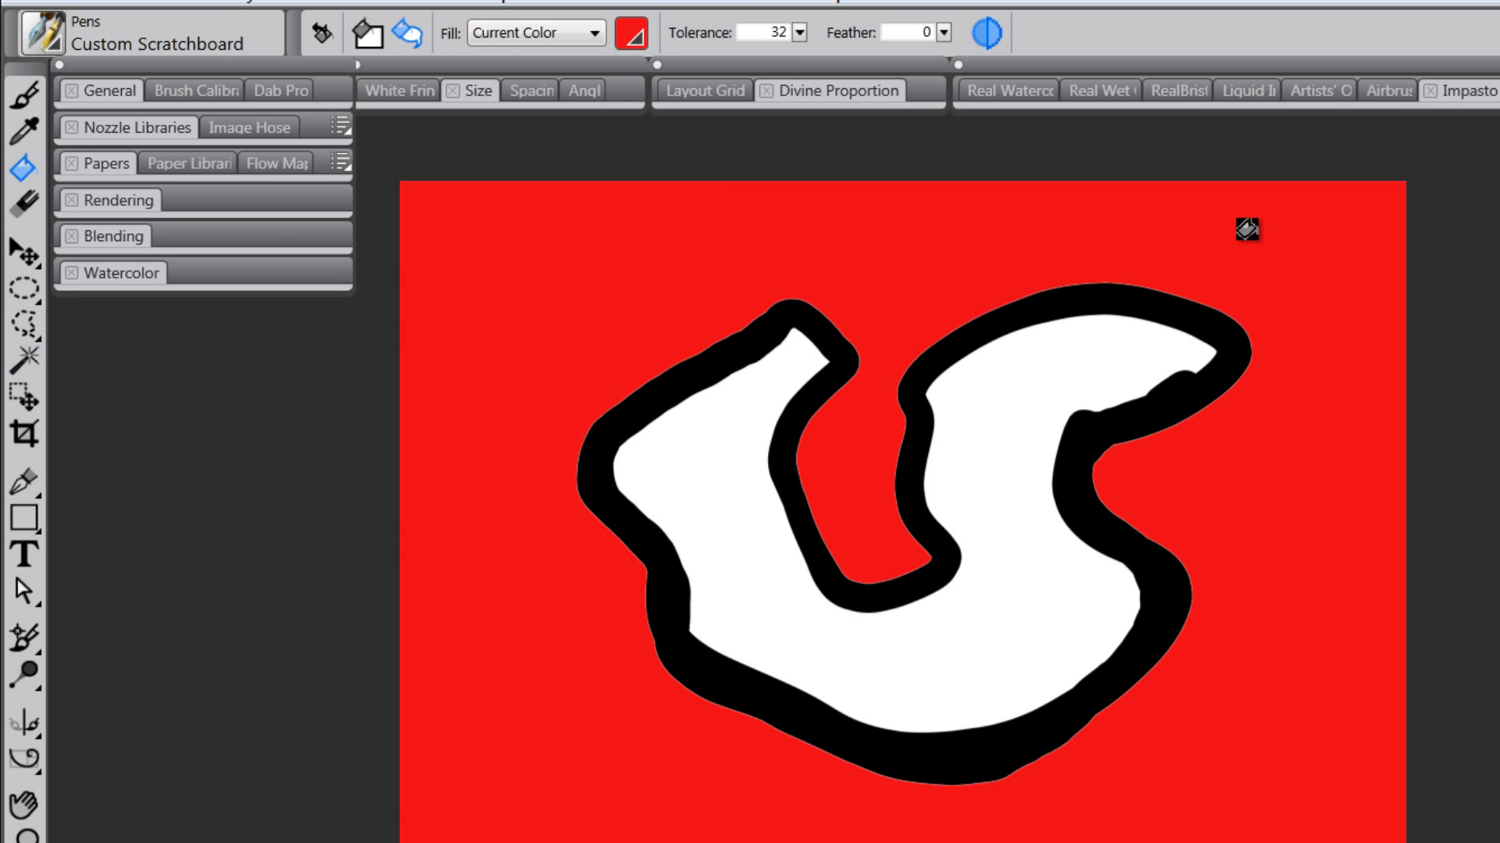
pyautogui.click(26, 250)
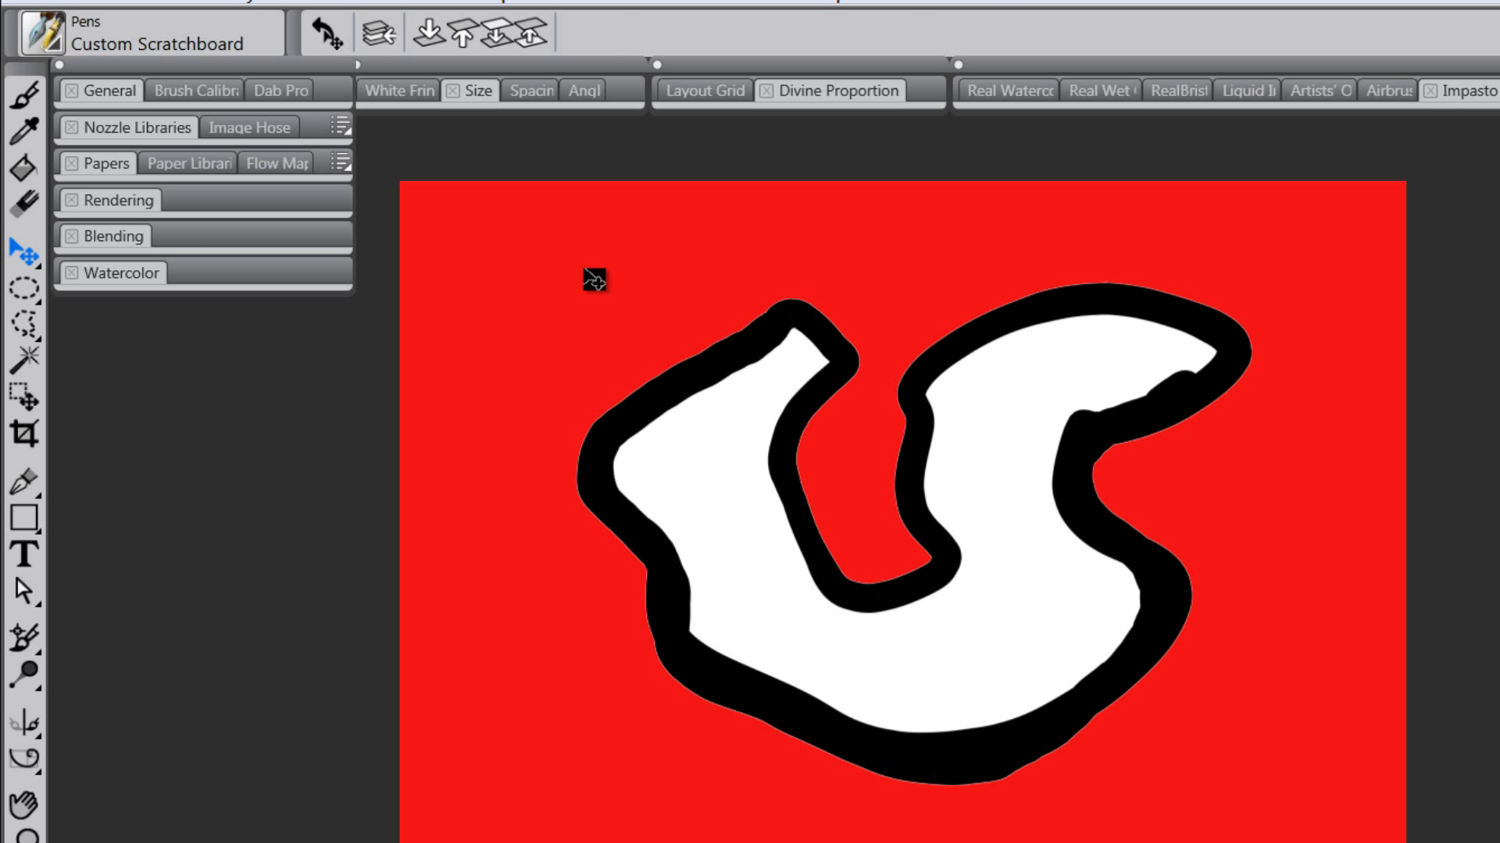
pyautogui.moveTo(592, 278); pyautogui.dragTo(1015, 312)
pyautogui.press('Delete')
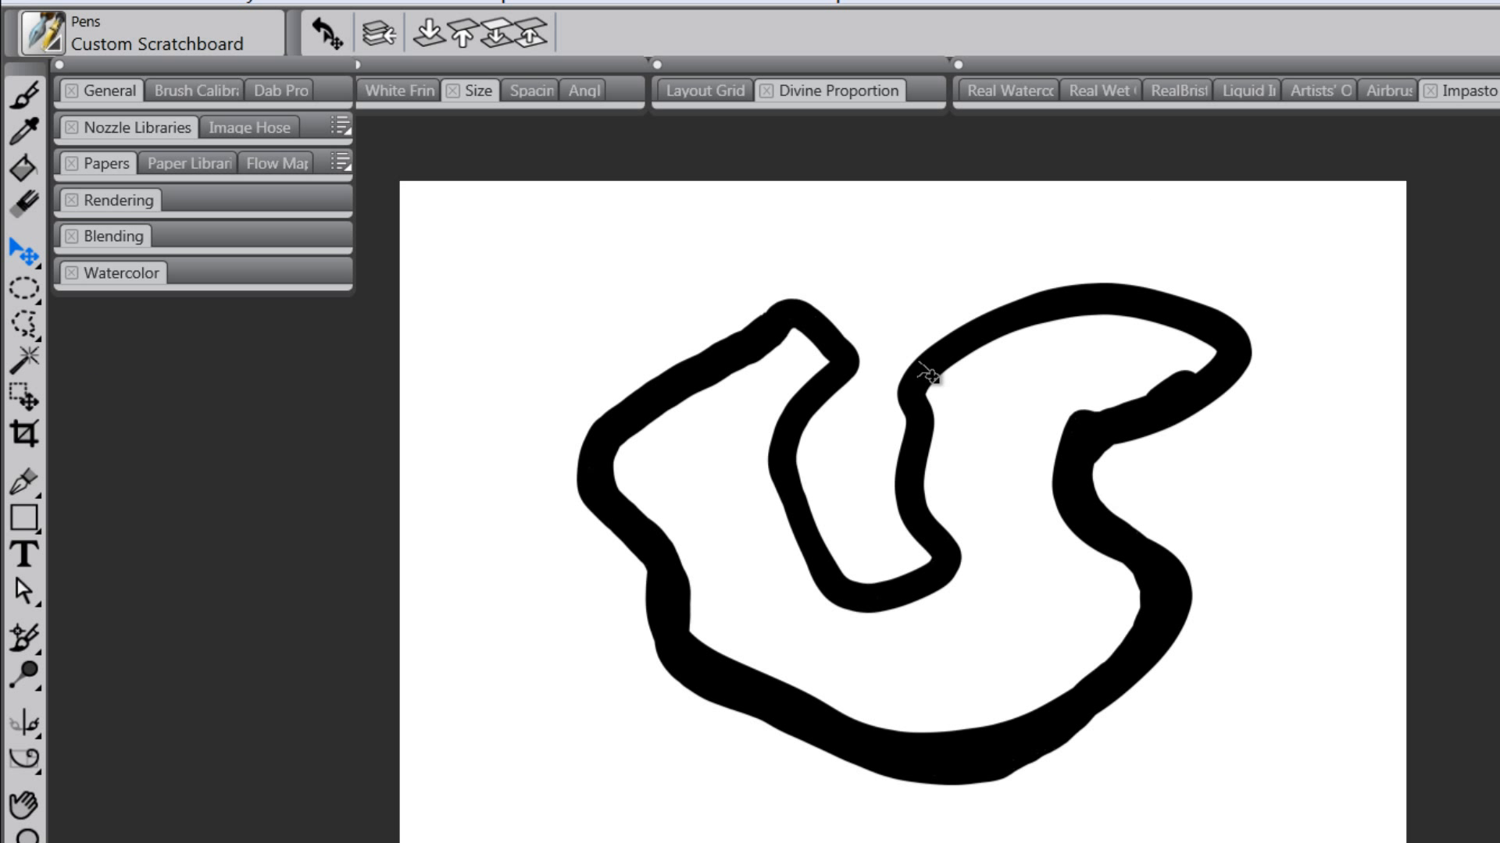
# - Soften the upper-left stretch of the black outline with the Diffuse Blur blender
pyautogui.click(21, 95)
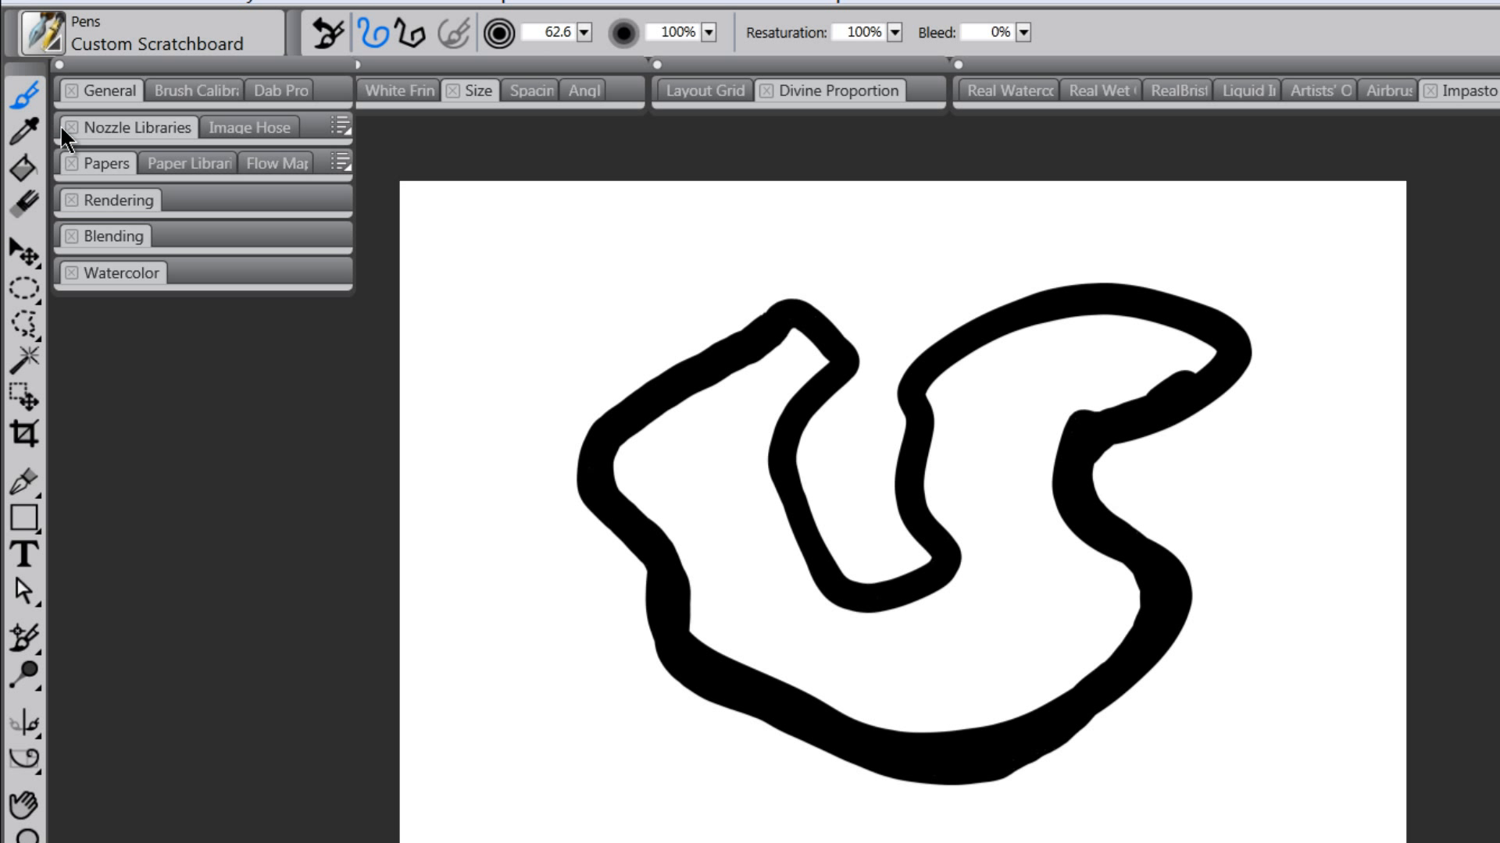
pyautogui.click(109, 239)
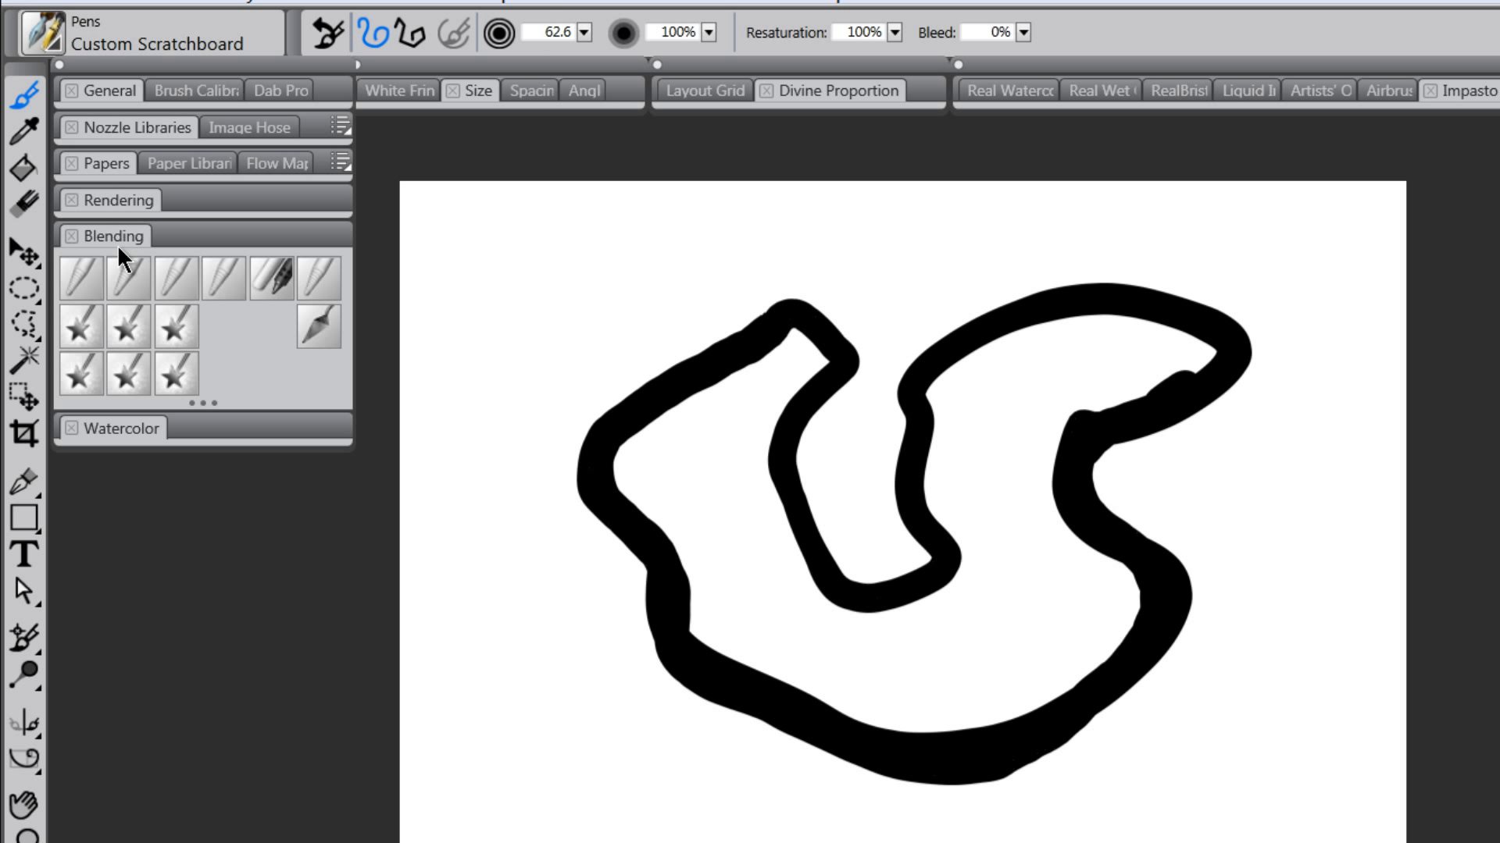
pyautogui.click(284, 274)
pyautogui.moveTo(643, 321)
pyautogui.mouseDown()
pyautogui.moveTo(662, 352)
pyautogui.moveTo(652, 371)
pyautogui.moveTo(718, 330)
pyautogui.moveTo(706, 383)
pyautogui.moveTo(671, 415)
pyautogui.moveTo(622, 419)
pyautogui.mouseUp()
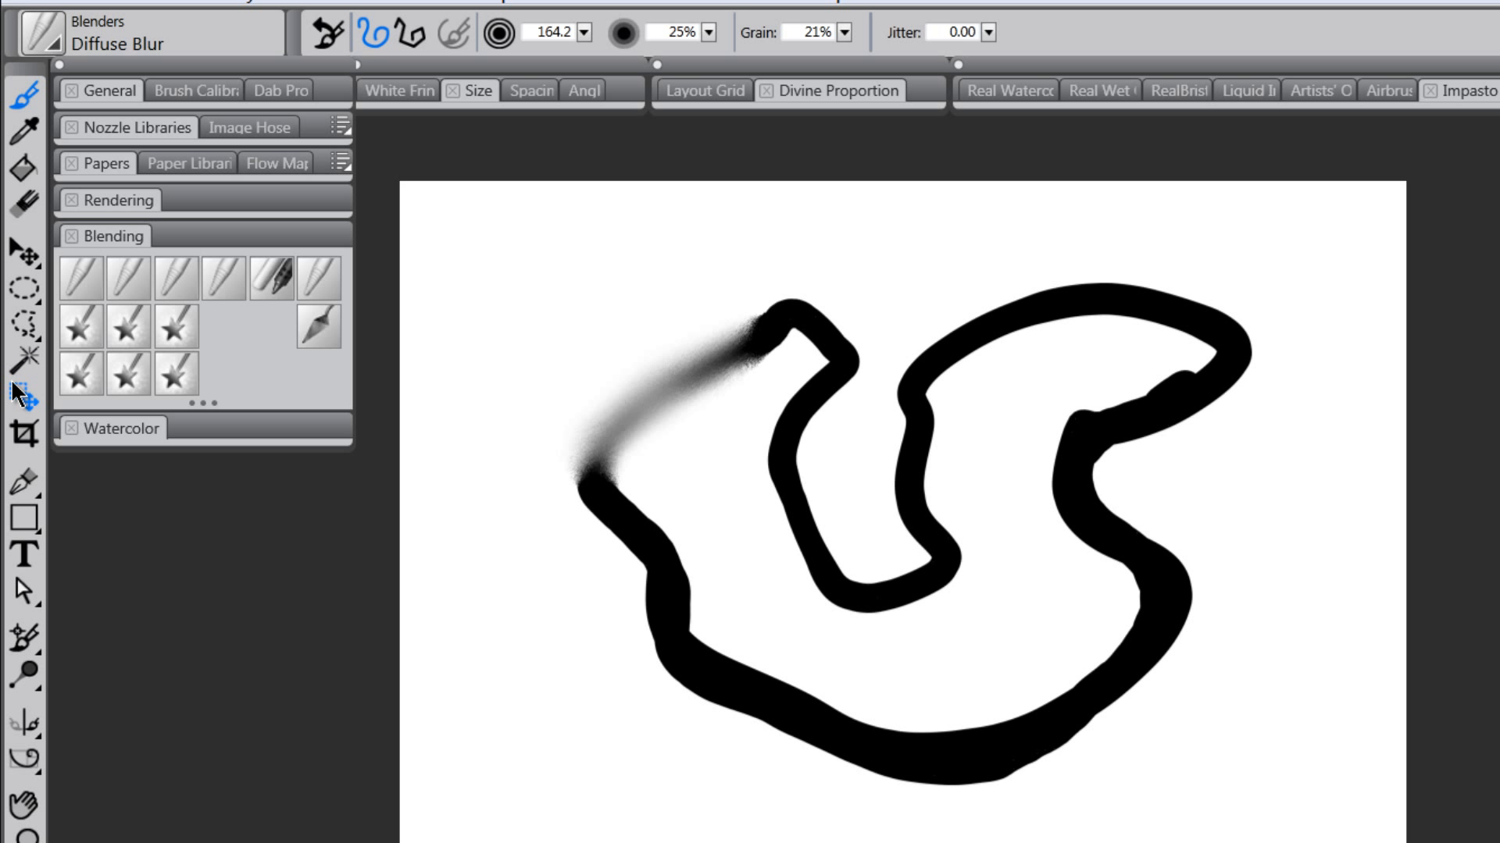
# - Select the blurred stretch with the Magic Wand, raise the tolerance to 170, and reselect the outline
pyautogui.click(24, 360)
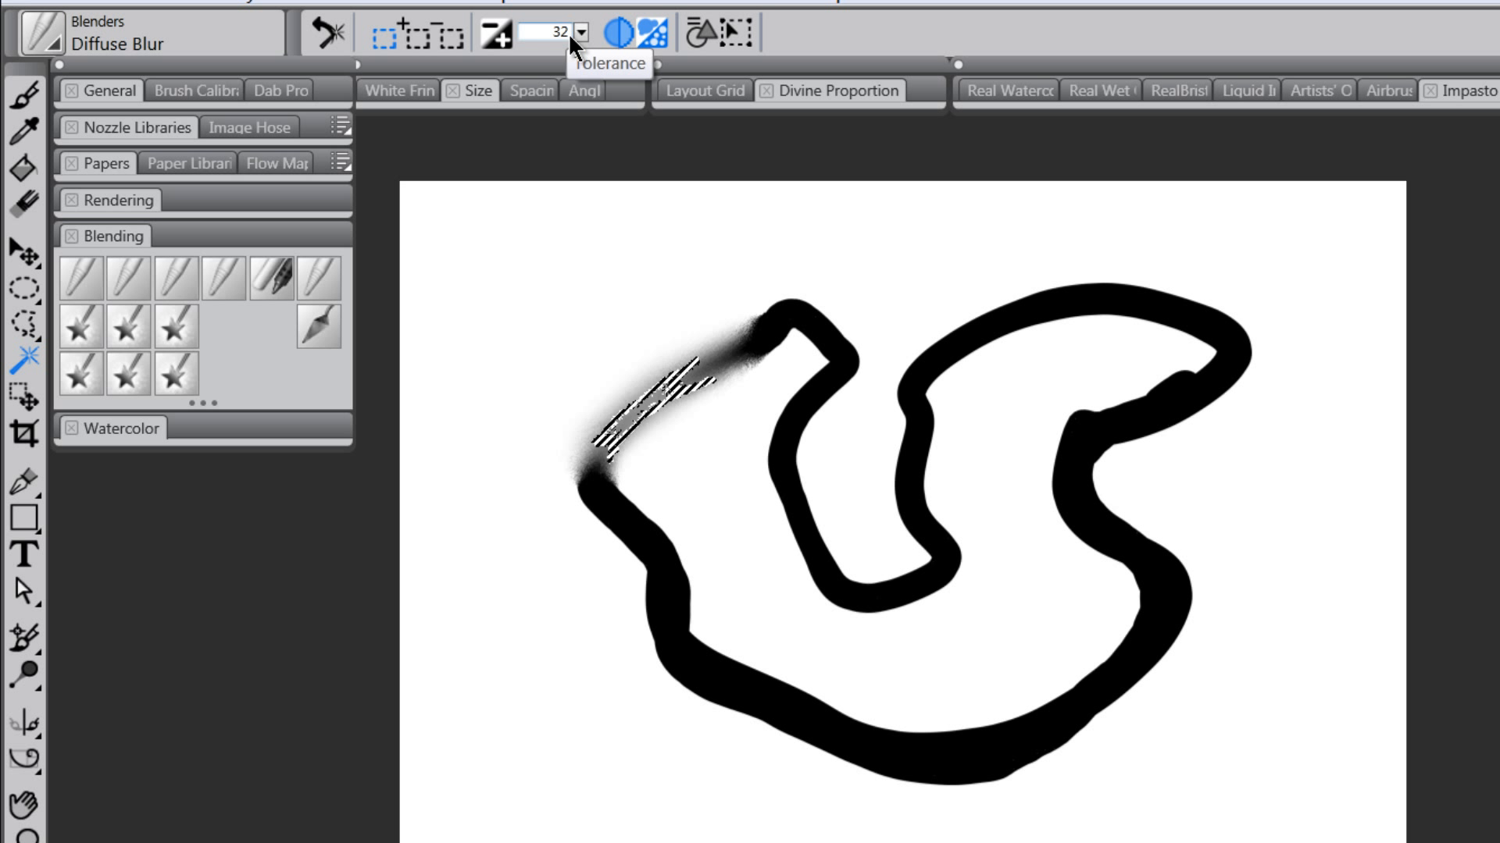
pyautogui.moveTo(580, 32); pyautogui.dragTo(622, 45)
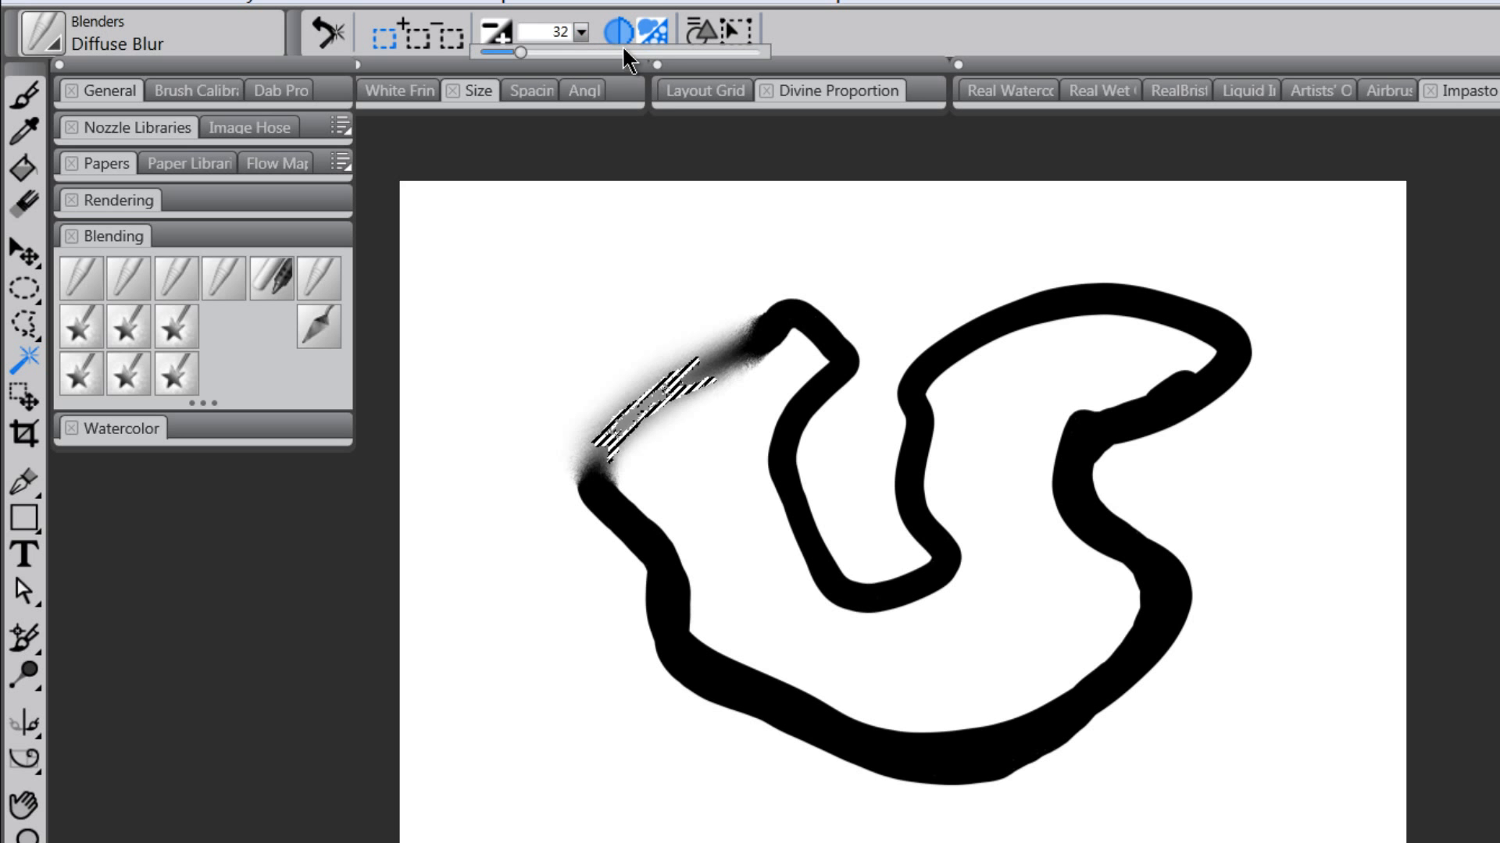
pyautogui.click(776, 336)
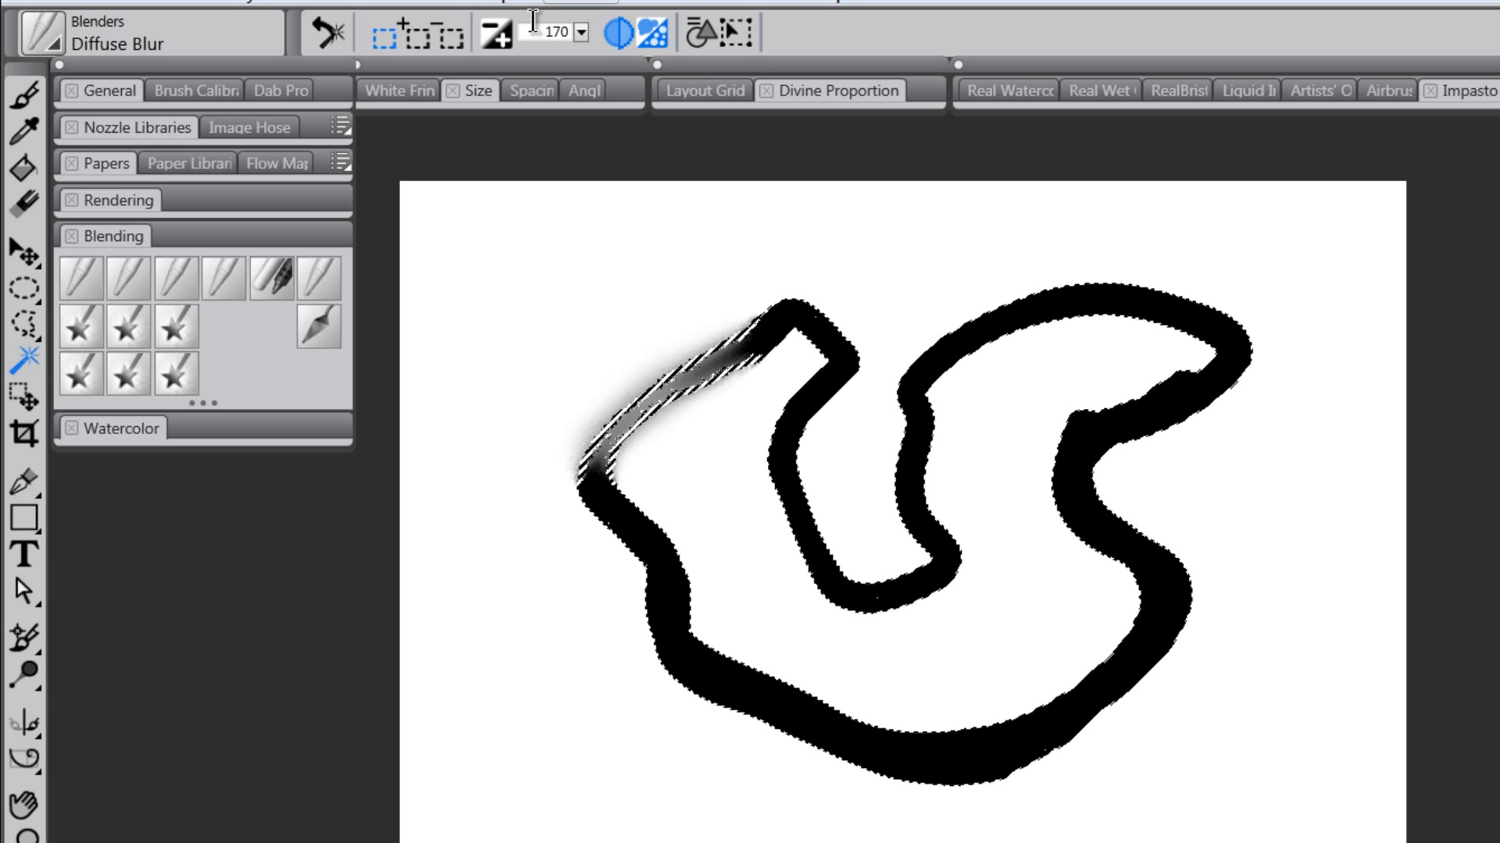
# - Reset the Magic Wand tolerance to 32 and deselect the outline
pyautogui.click(581, 32)
pyautogui.moveTo(667, 50); pyautogui.dragTo(724, 17)
pyautogui.doubleClick(562, 31)
pyautogui.write('32')
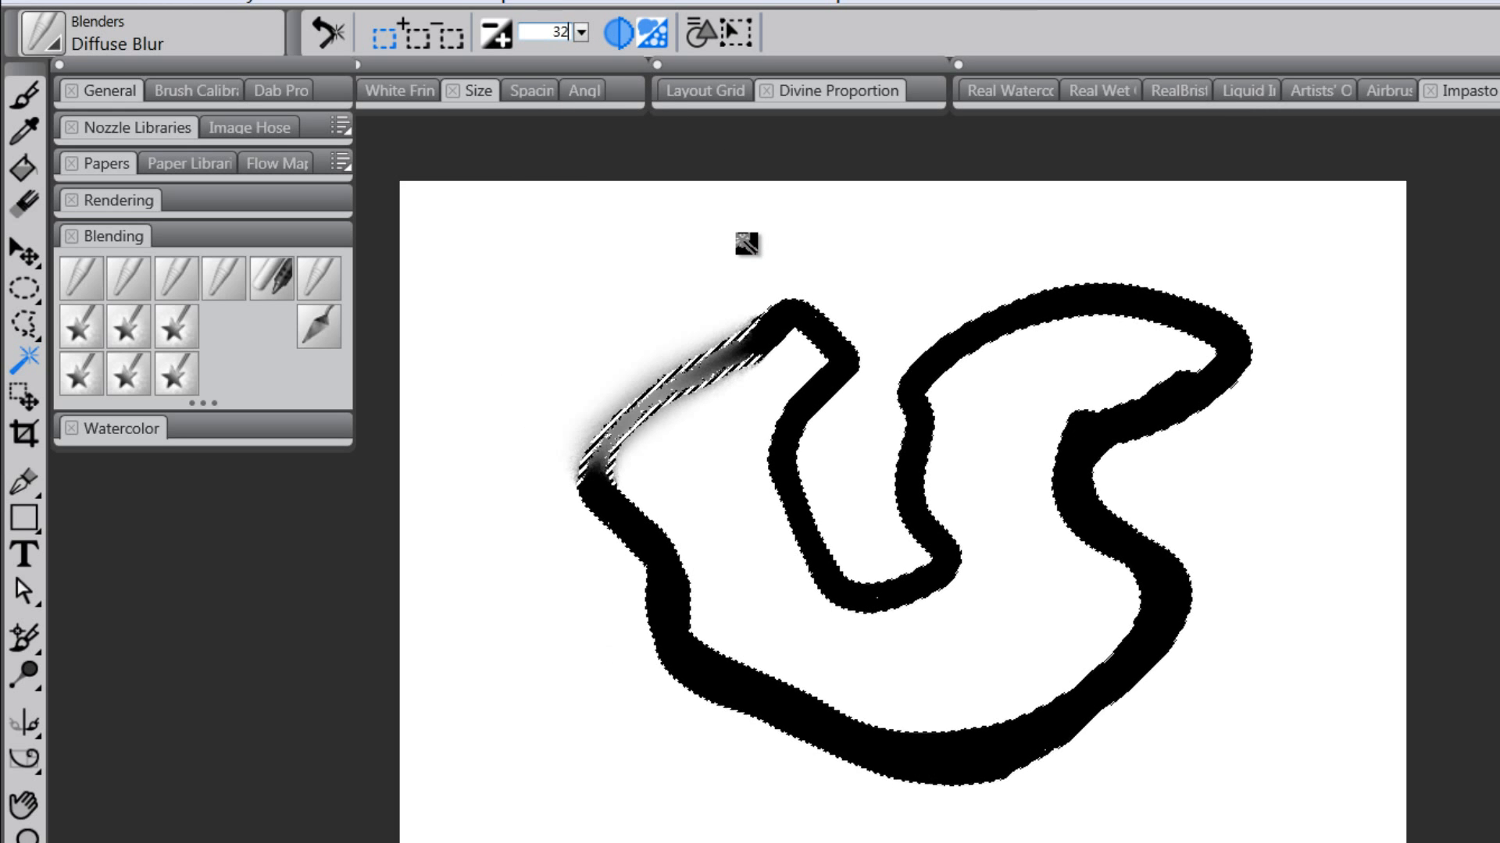
pyautogui.hotkey('ctrl', 'd')
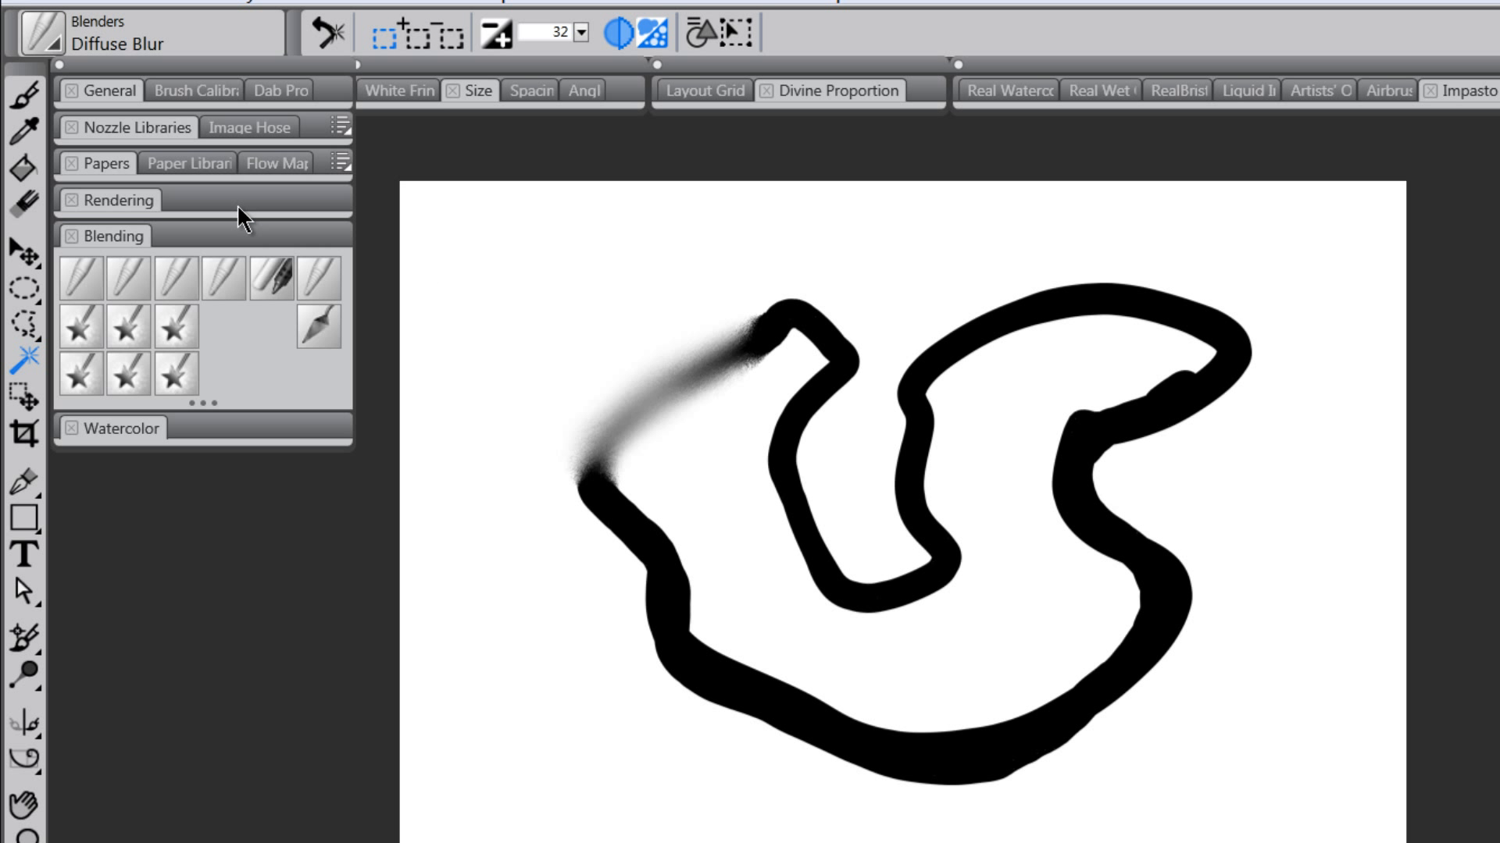
# - Draw a large, irregular closed polygonal selection in the middle of the blank canvas
pyautogui.click(20, 392)
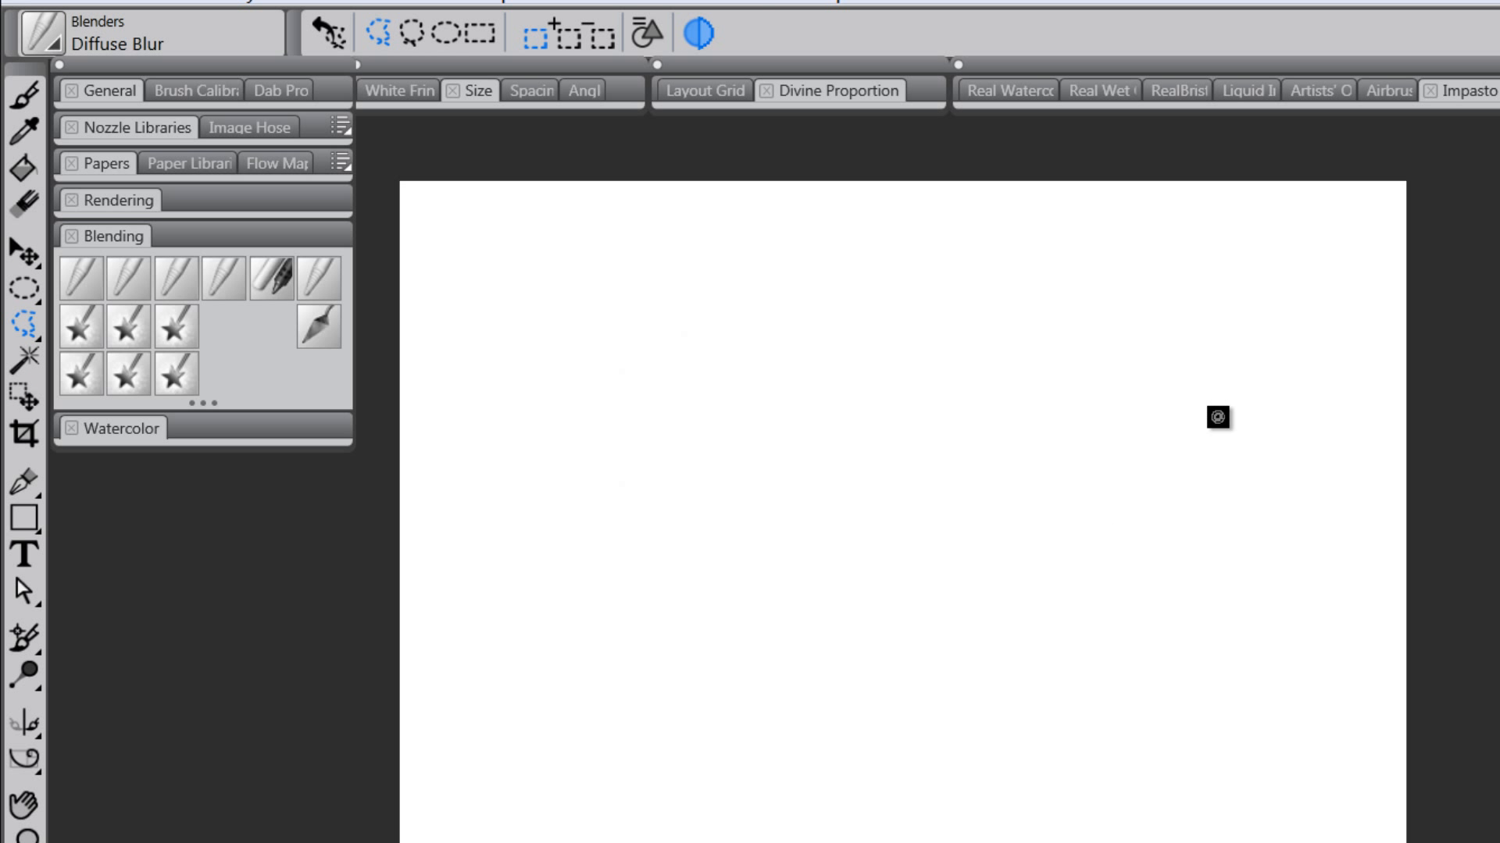
pyautogui.moveTo(890, 293)
pyautogui.mouseDown()
pyautogui.moveTo(806, 725)
pyautogui.moveTo(1081, 683)
pyautogui.moveTo(968, 497)
pyautogui.moveTo(1030, 378)
pyautogui.moveTo(970, 298)
pyautogui.moveTo(917, 292)
pyautogui.moveTo(919, 332)
pyautogui.moveTo(904, 294)
pyautogui.mouseUp()
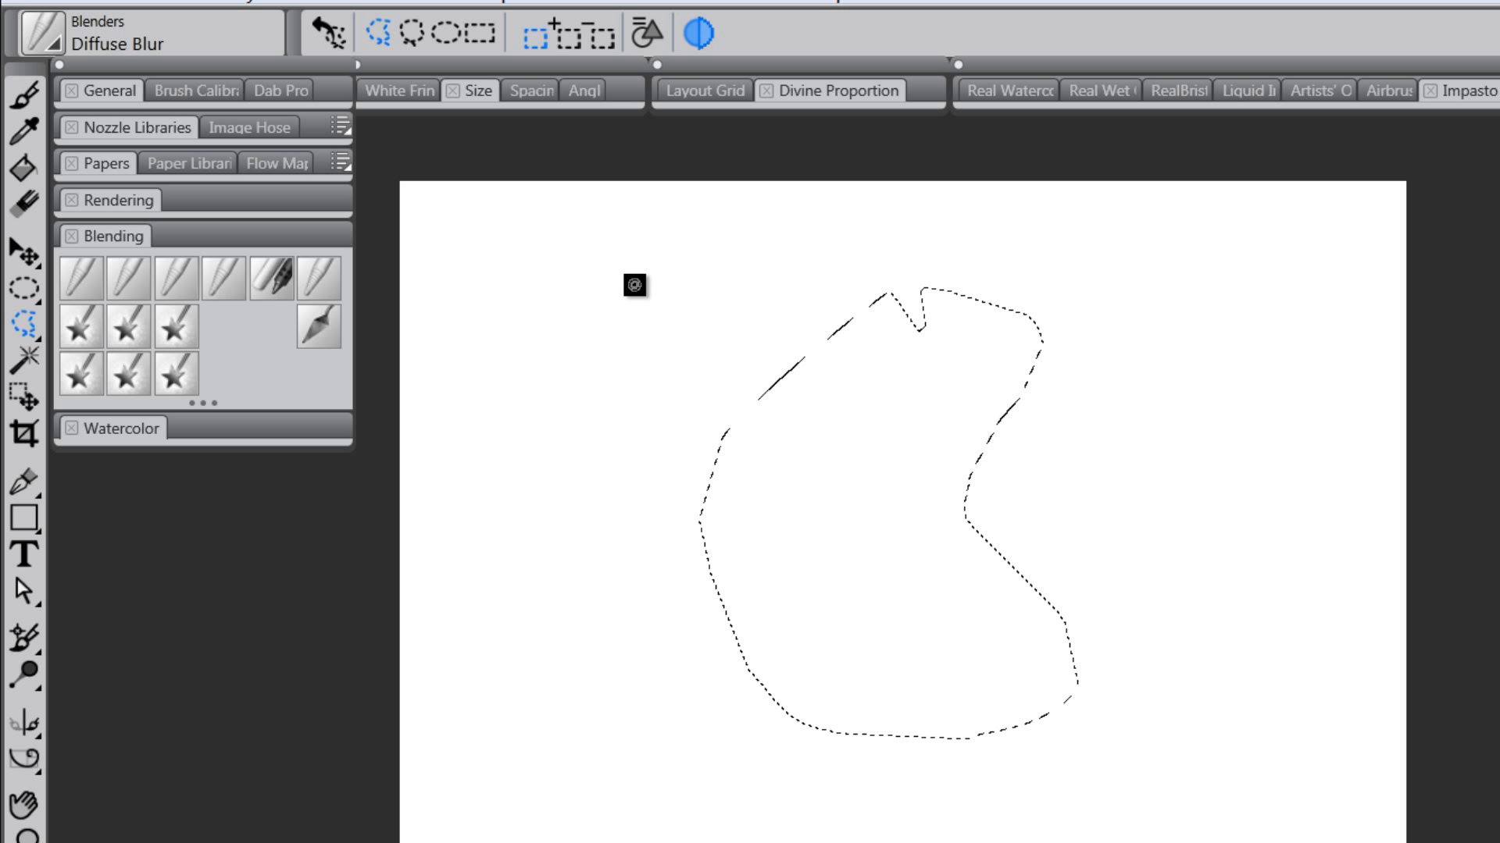
# - Resize the polygonal selection with the Selection Adjuster, using its top-middle and upper-right corner handles
pyautogui.click(22, 397)
pyautogui.moveTo(888, 290); pyautogui.dragTo(881, 402)
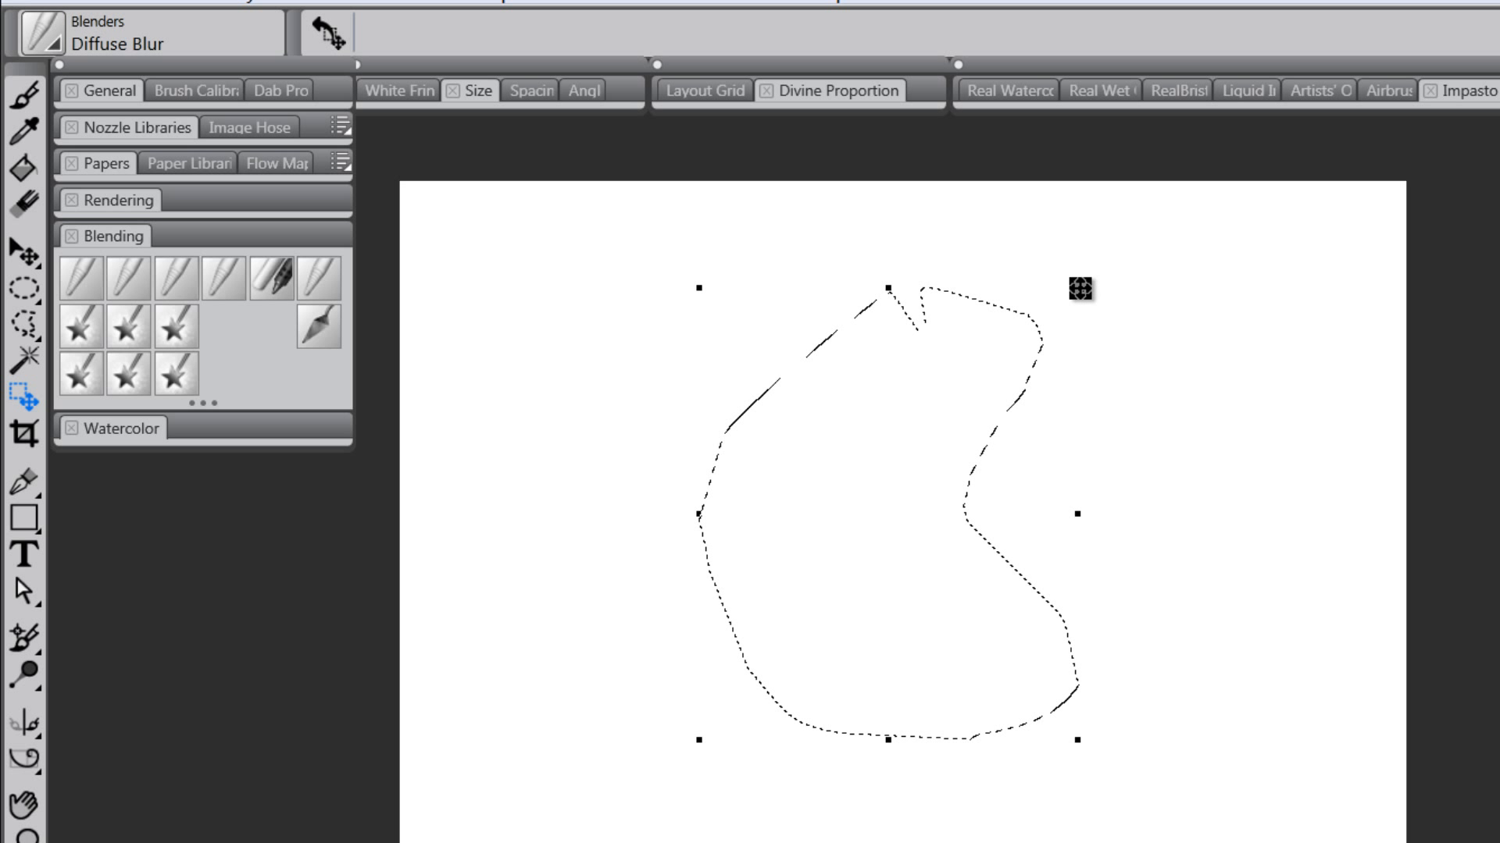
pyautogui.moveTo(1079, 282); pyautogui.dragTo(1129, 558)
# - Outline a crop frame around most of the canvas with the Crop tool
pyautogui.click(25, 434)
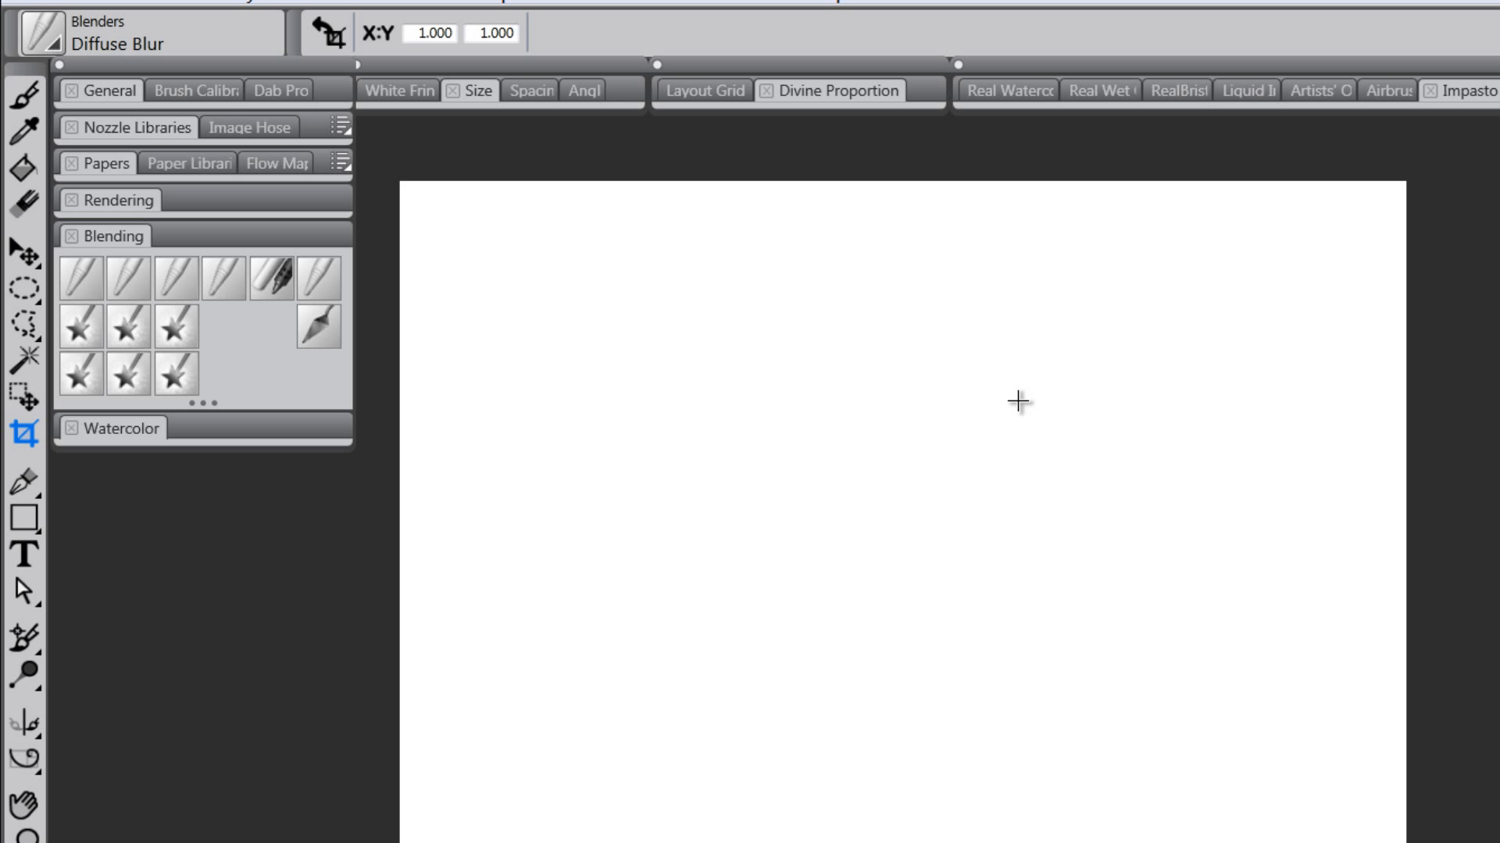
pyautogui.moveTo(431, 206); pyautogui.dragTo(1351, 842)
# - Draw a closed, curved zigzag shape with the Pen tool in the middle of the canvas
pyautogui.click(29, 480)
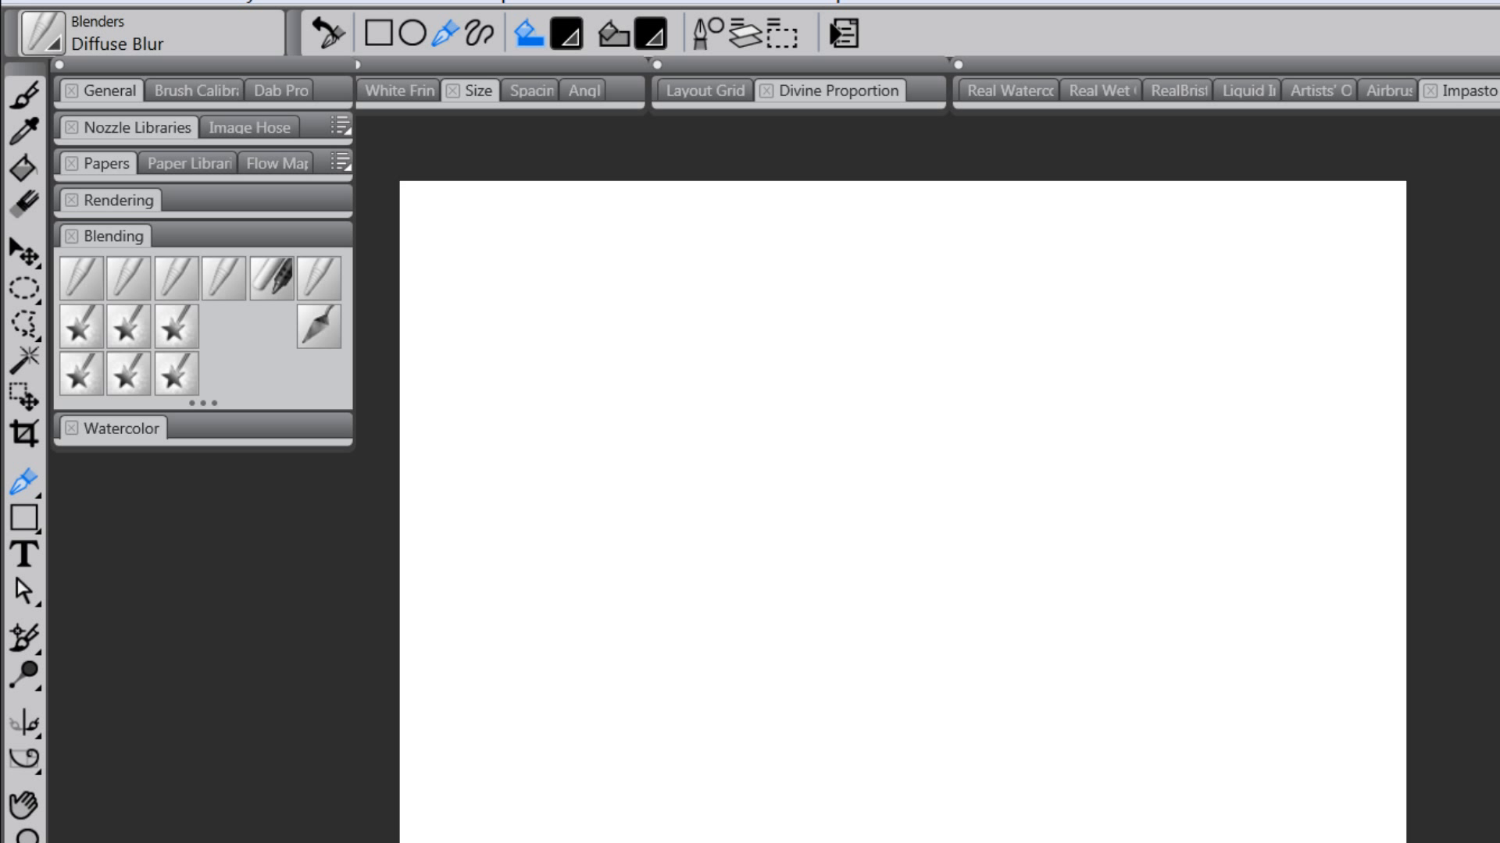
pyautogui.click(631, 360)
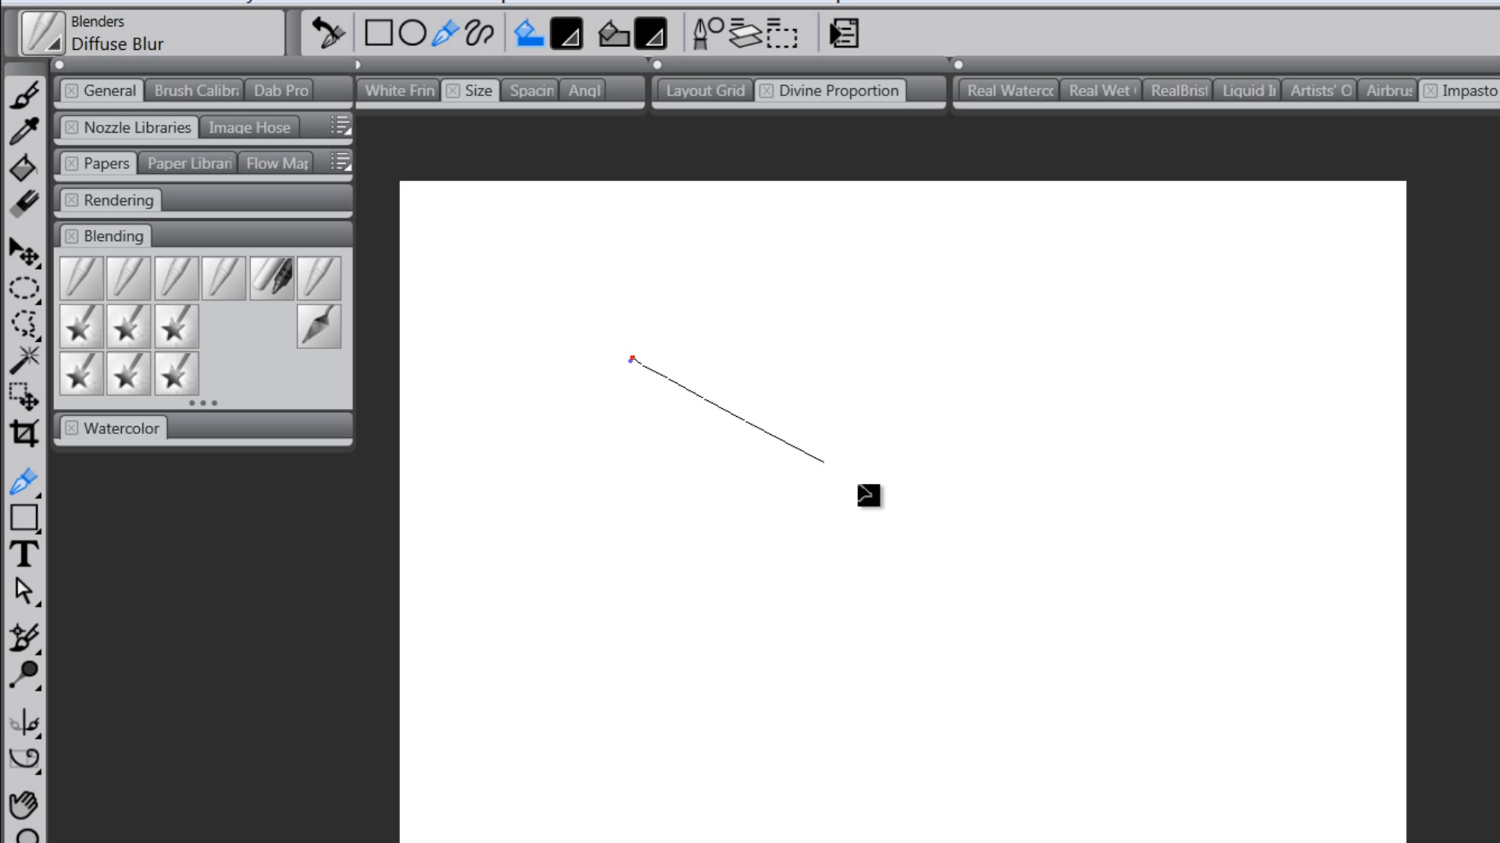
pyautogui.moveTo(859, 481); pyautogui.dragTo(819, 547)
pyautogui.moveTo(813, 606); pyautogui.dragTo(967, 660)
pyautogui.moveTo(881, 700); pyautogui.dragTo(816, 674)
pyautogui.moveTo(734, 643); pyautogui.dragTo(681, 588)
pyautogui.moveTo(729, 518); pyautogui.dragTo(660, 392)
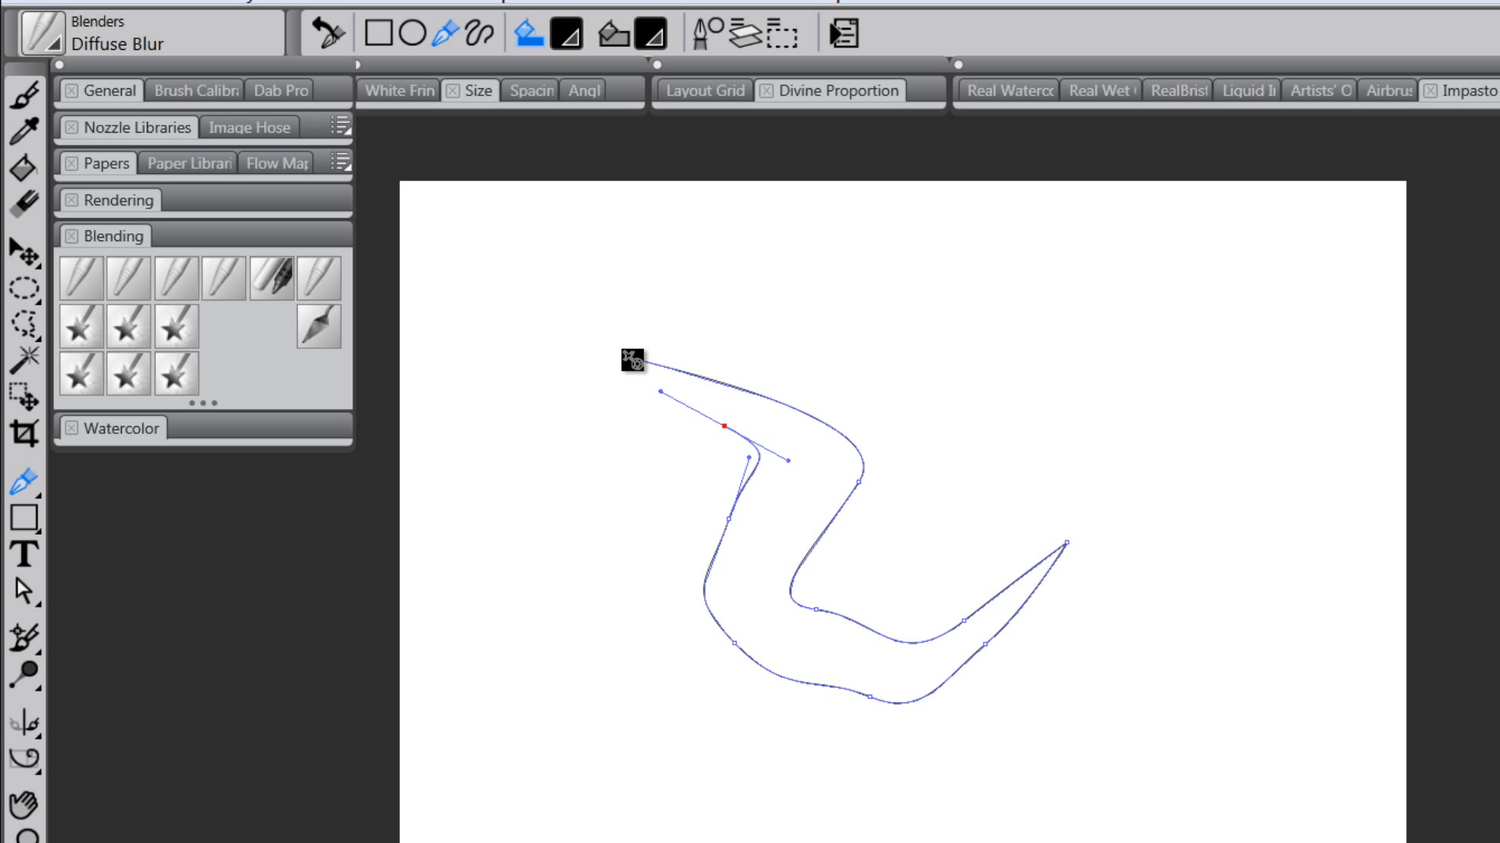
pyautogui.click(636, 361)
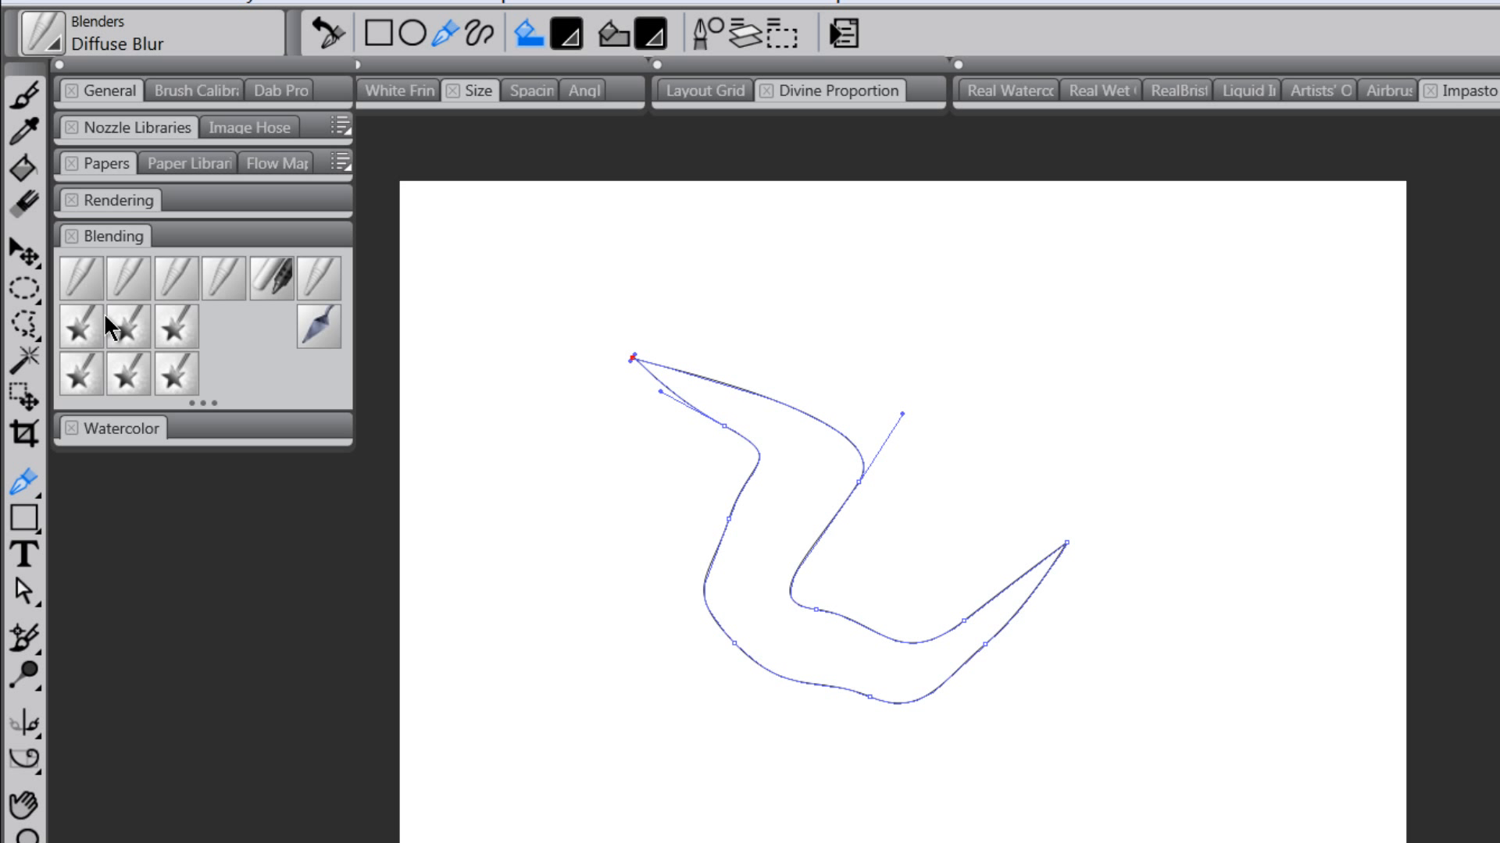
# - Stretch the pen shape's upper-right bend outward and its lower edge downward with the Shape Selection tool, and delete the shape
pyautogui.moveTo(23, 592); pyautogui.dragTo(69, 591)
pyautogui.moveTo(859, 483); pyautogui.dragTo(981, 431)
pyautogui.click(1068, 489)
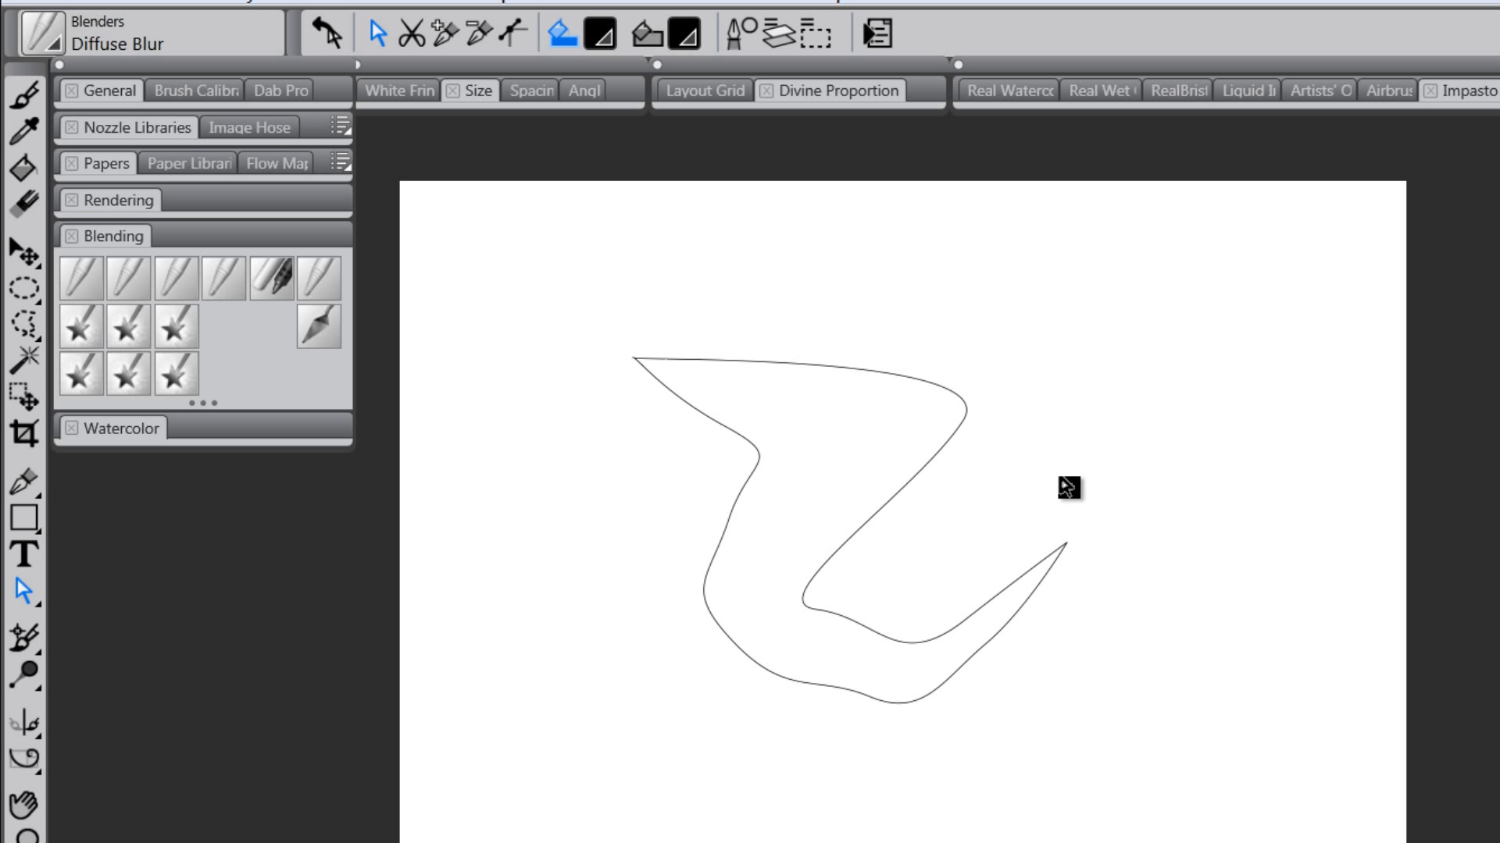
pyautogui.click(867, 695)
pyautogui.moveTo(877, 709); pyautogui.dragTo(867, 803)
pyautogui.click(1020, 745)
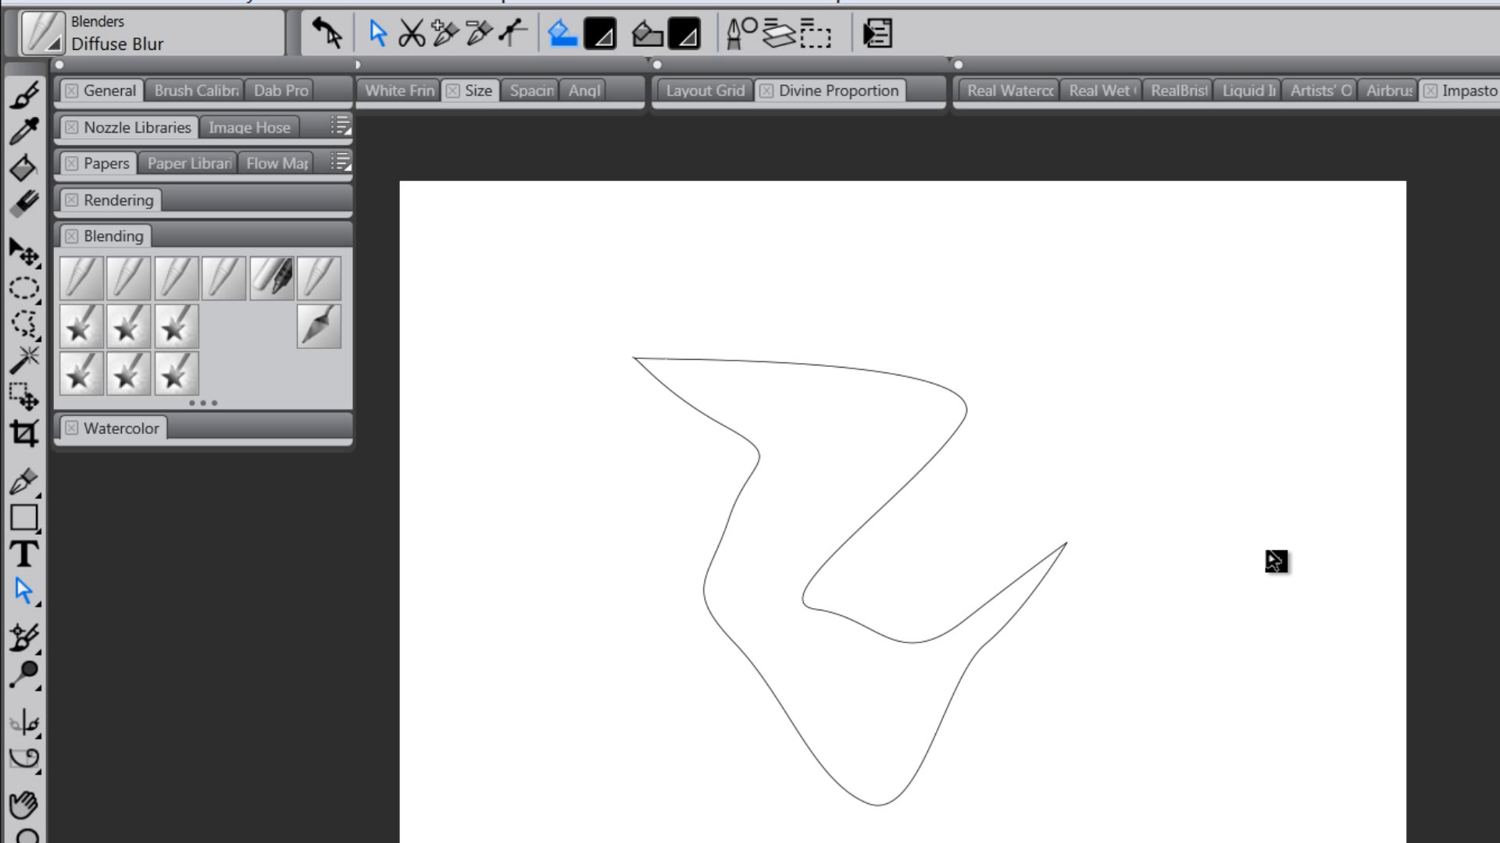
pyautogui.hotkey('ctrl', 'a')
pyautogui.press('Delete')
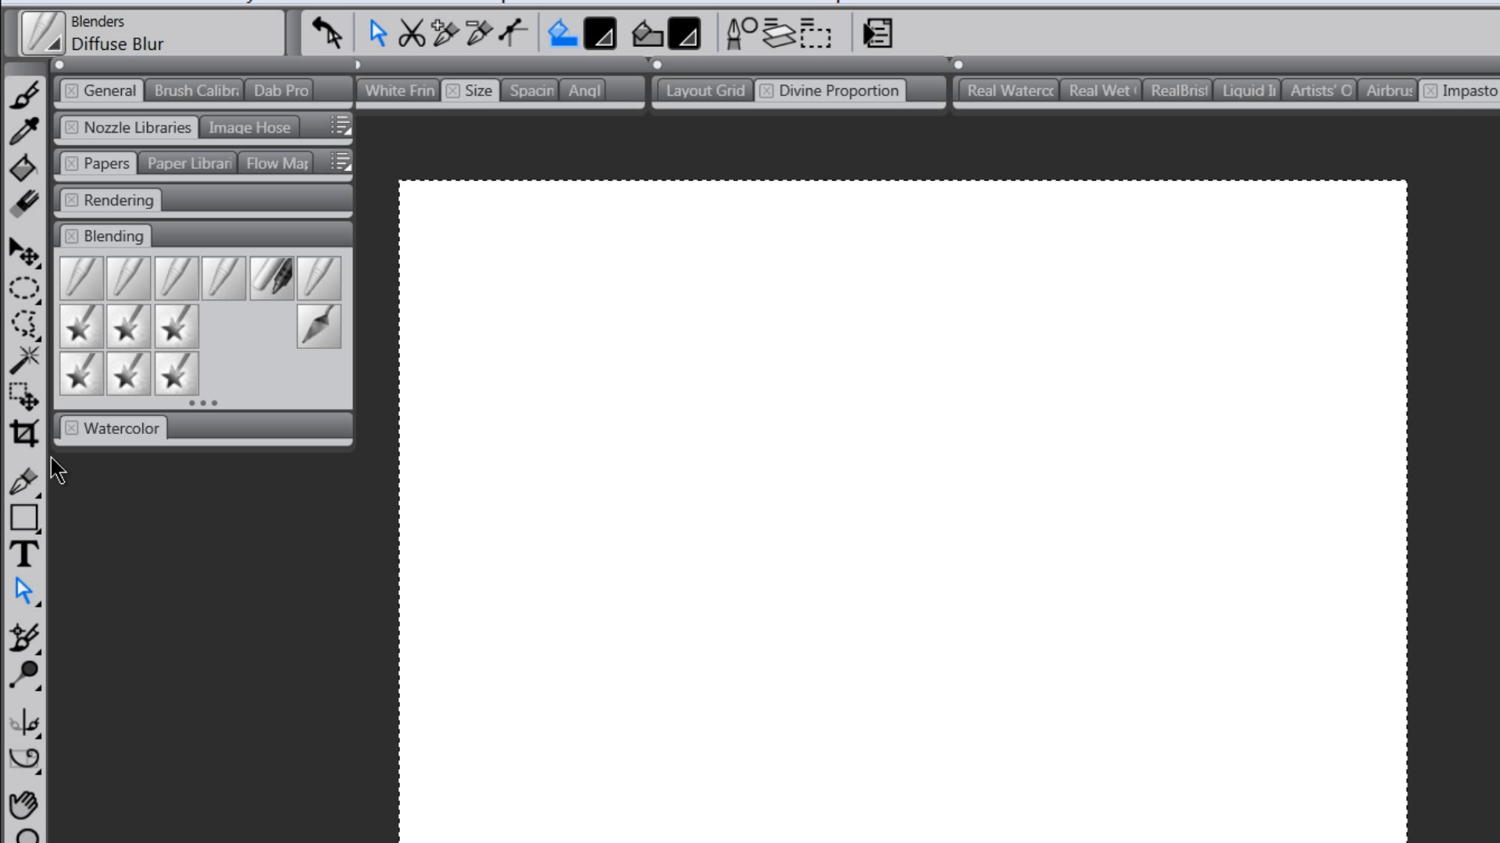
# - Draw rounded freehand outlines with the Quick Curve tool in the middle of the canvas, closing the final loop
pyautogui.click(22, 478)
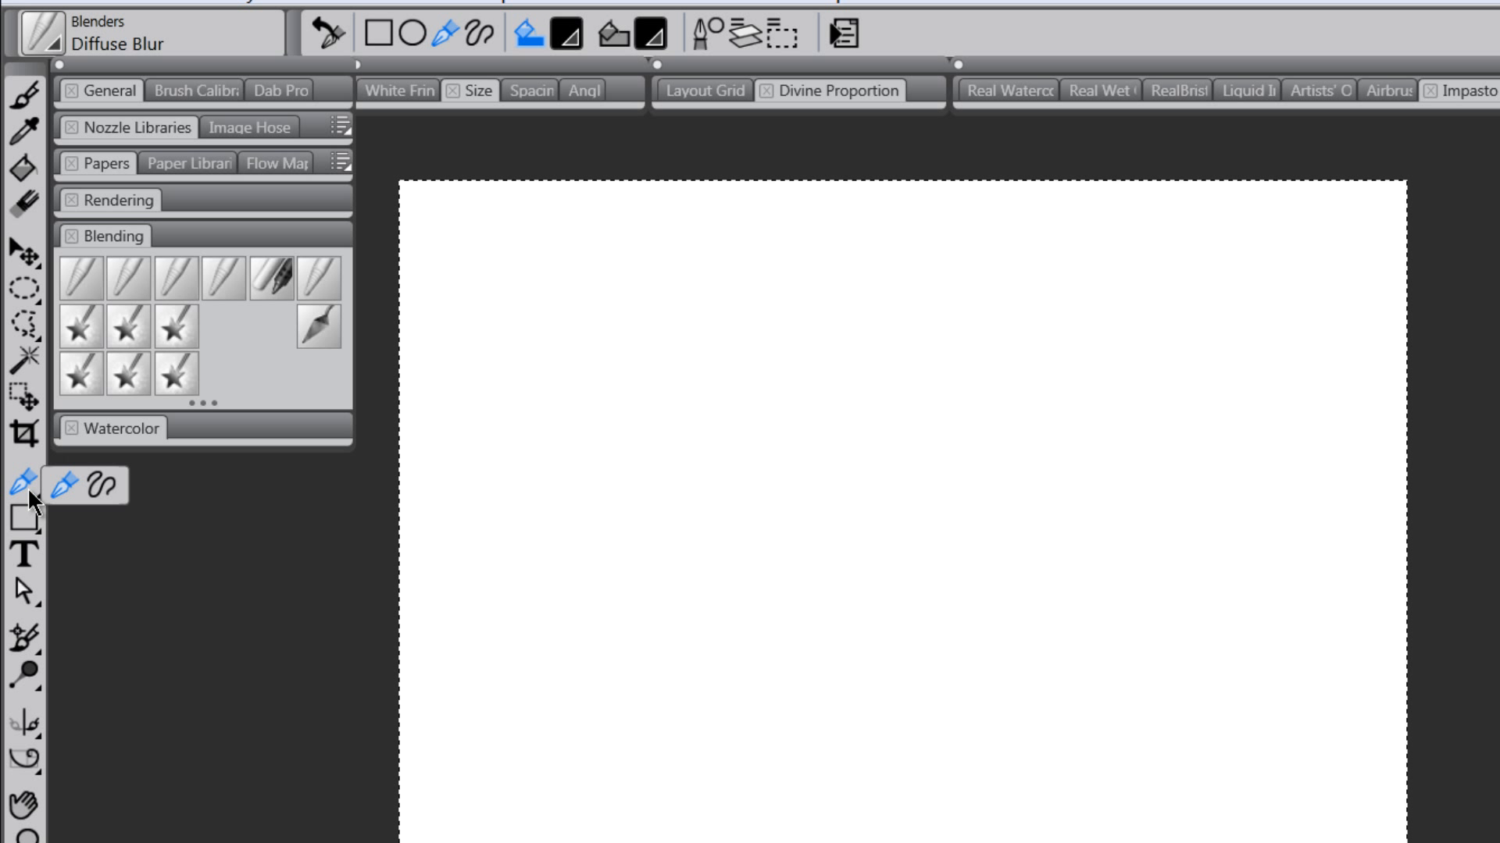
pyautogui.click(101, 486)
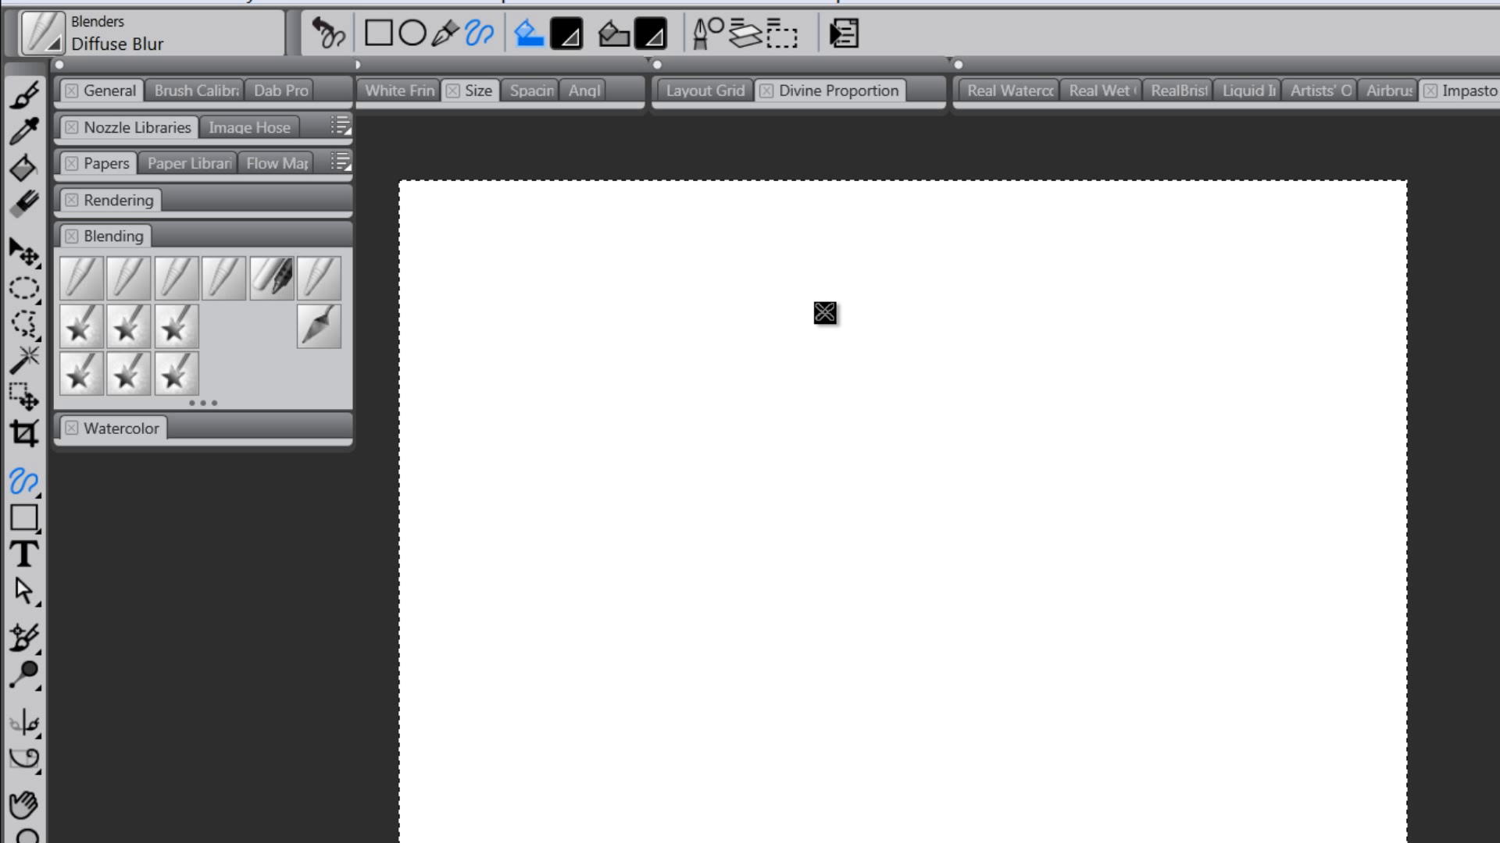
pyautogui.moveTo(825, 312)
pyautogui.mouseDown()
pyautogui.moveTo(716, 407)
pyautogui.moveTo(730, 555)
pyautogui.moveTo(932, 625)
pyautogui.moveTo(1029, 505)
pyautogui.moveTo(1061, 374)
pyautogui.moveTo(963, 320)
pyautogui.moveTo(826, 303)
pyautogui.mouseUp()
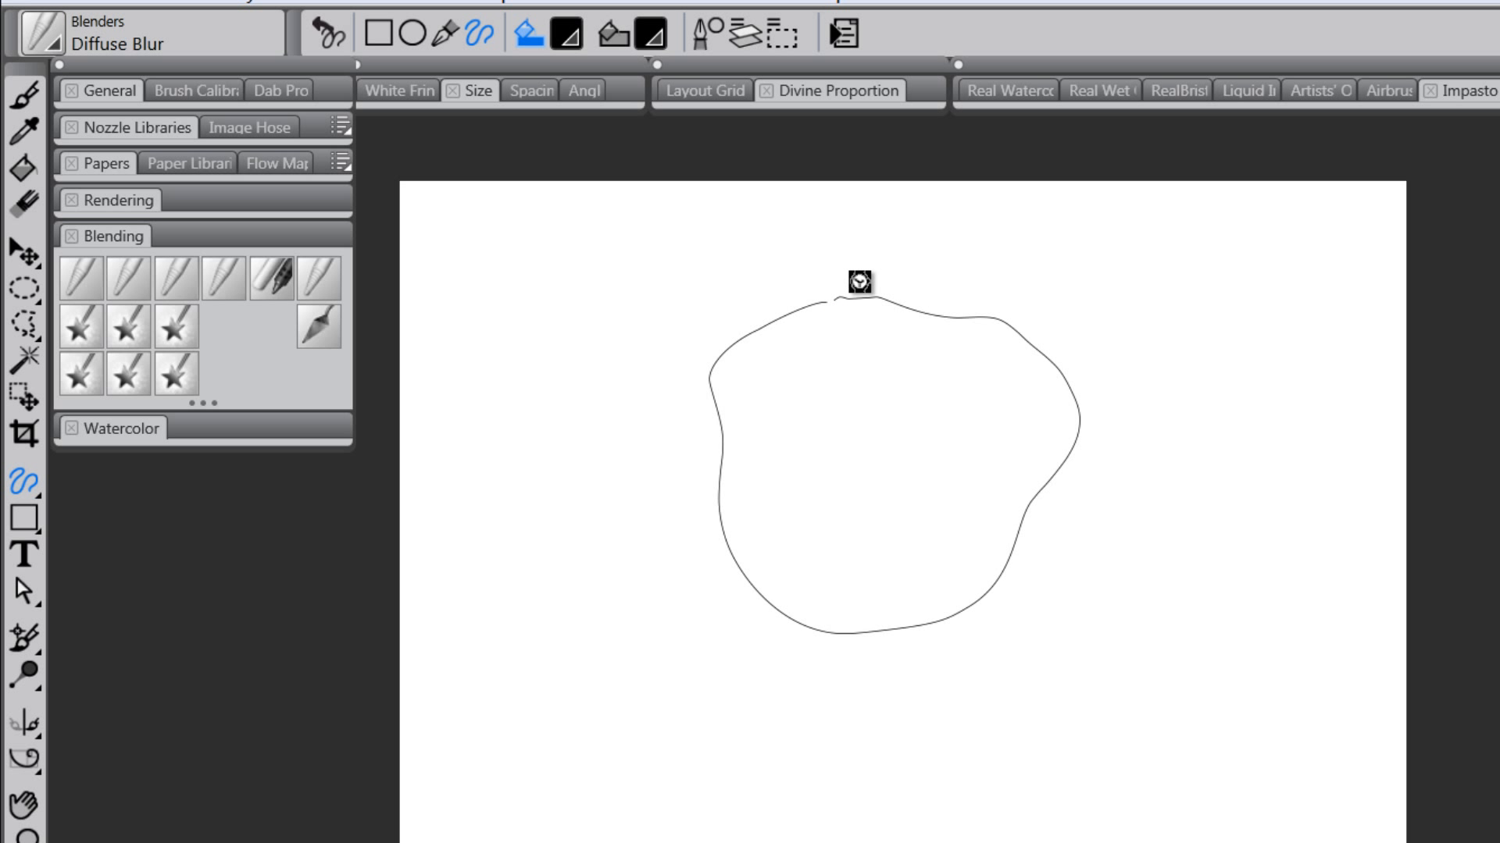
pyautogui.moveTo(831, 297)
pyautogui.mouseDown()
pyautogui.moveTo(715, 390)
pyautogui.moveTo(691, 573)
pyautogui.moveTo(995, 689)
pyautogui.moveTo(1082, 517)
pyautogui.moveTo(1014, 313)
pyautogui.moveTo(910, 289)
pyautogui.moveTo(831, 297)
pyautogui.moveTo(866, 290)
pyautogui.mouseUp()
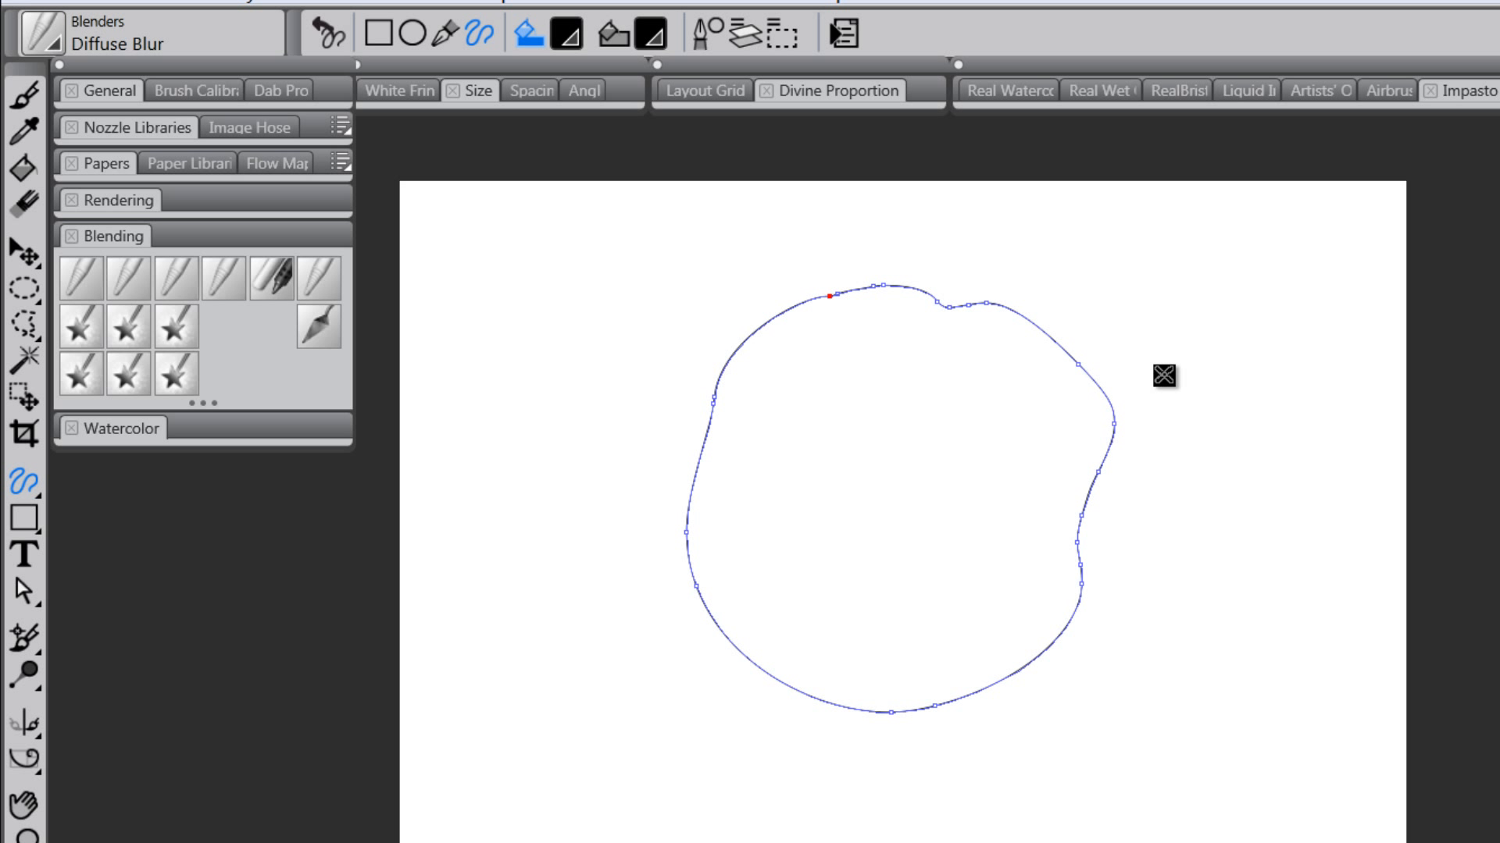
# - Delete the freehand loop and deselect the canvas
pyautogui.hotkey('ctrl', 'a')
pyautogui.press('BackSpace')
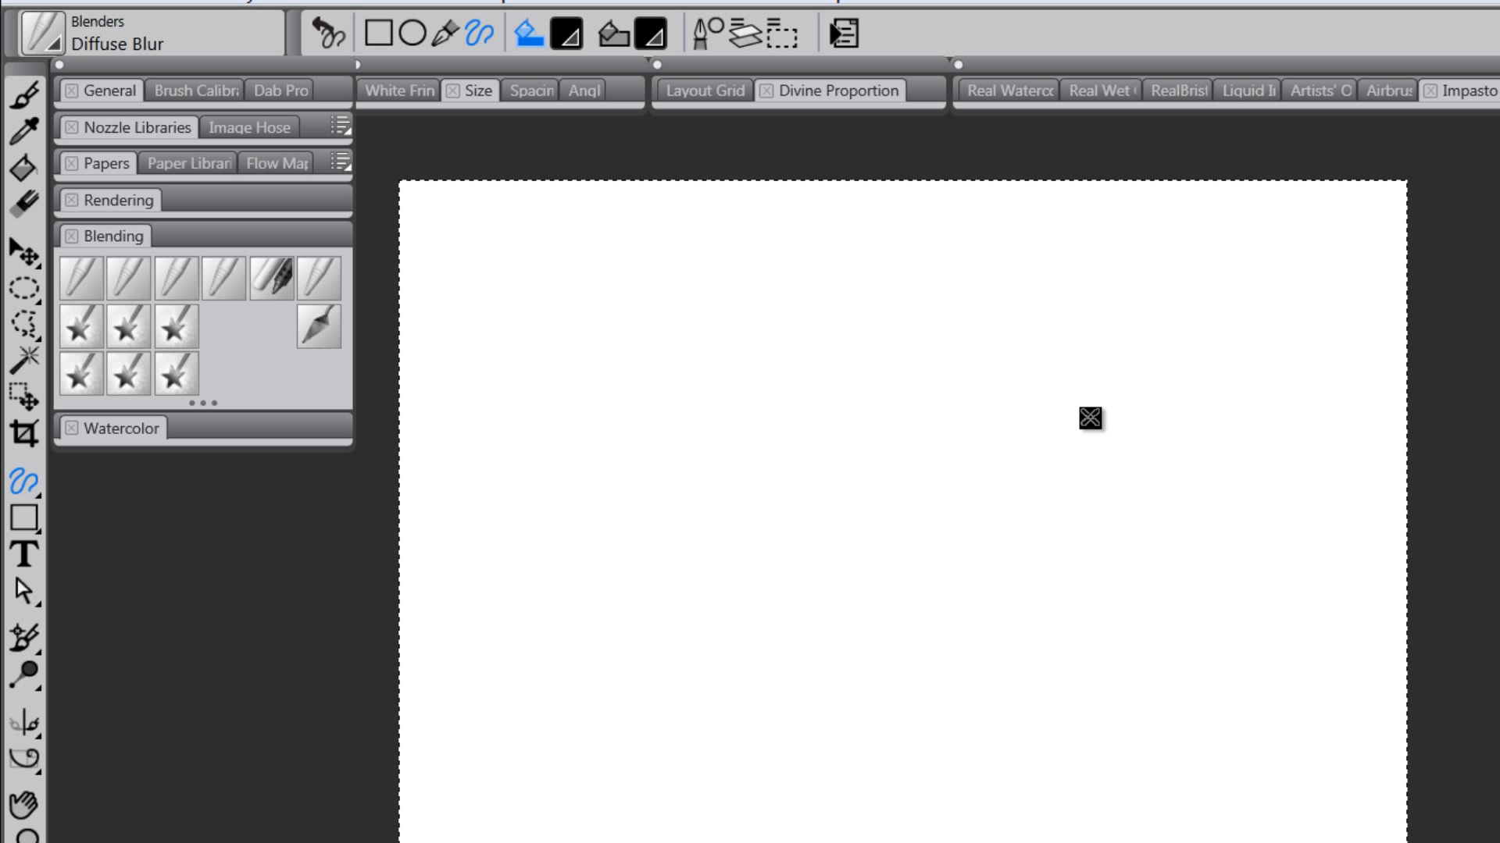
pyautogui.hotkey('ctrl', 'd')
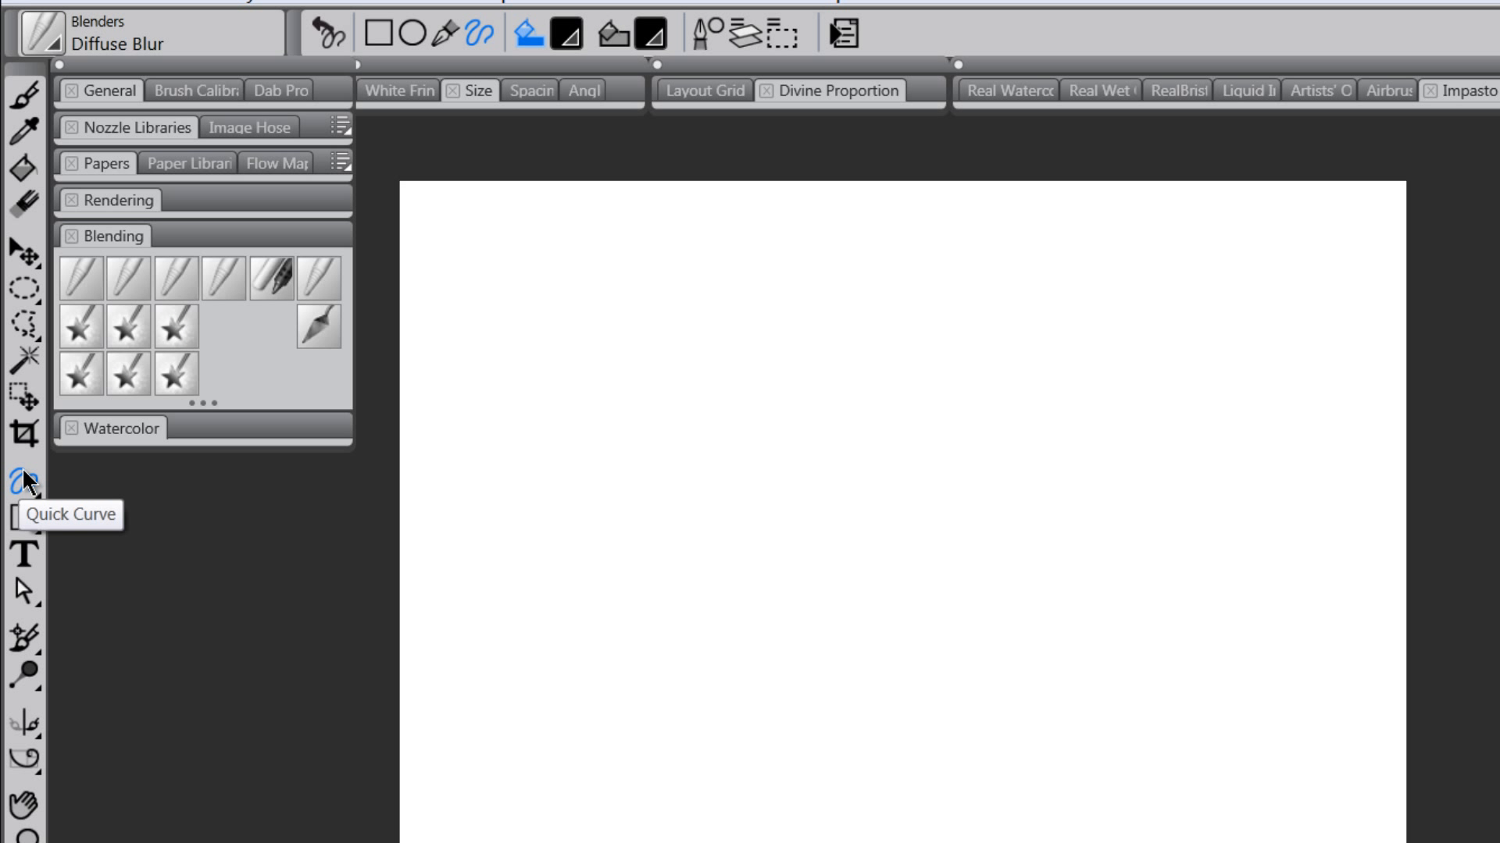
# - Draw a square with the Rectangular Shape tool in the middle of the canvas and choose yellow as the stroke color
pyautogui.click(25, 519)
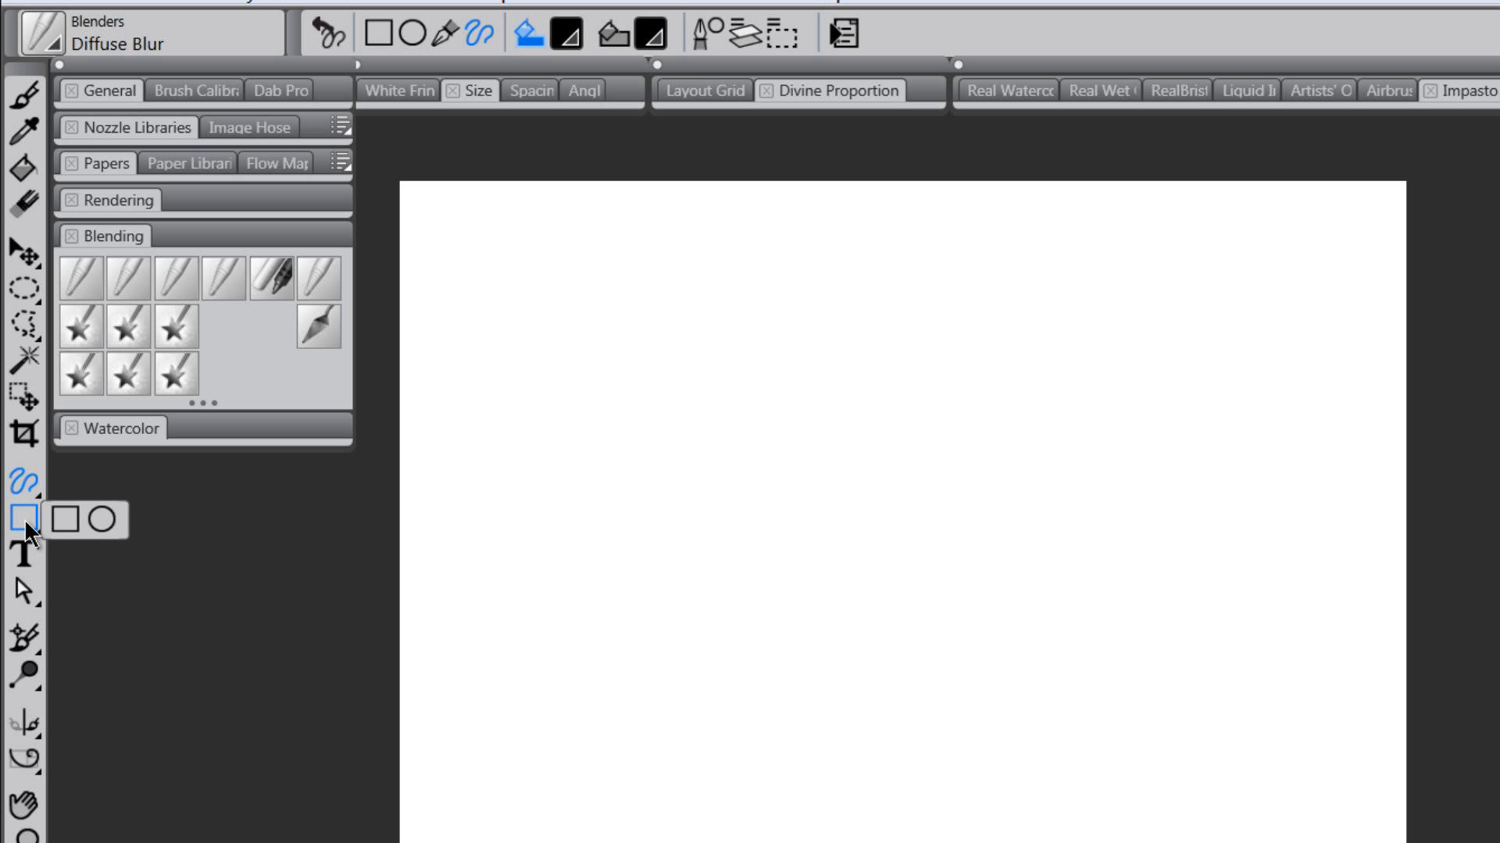
pyautogui.click(65, 520)
pyautogui.moveTo(762, 364); pyautogui.dragTo(1064, 631)
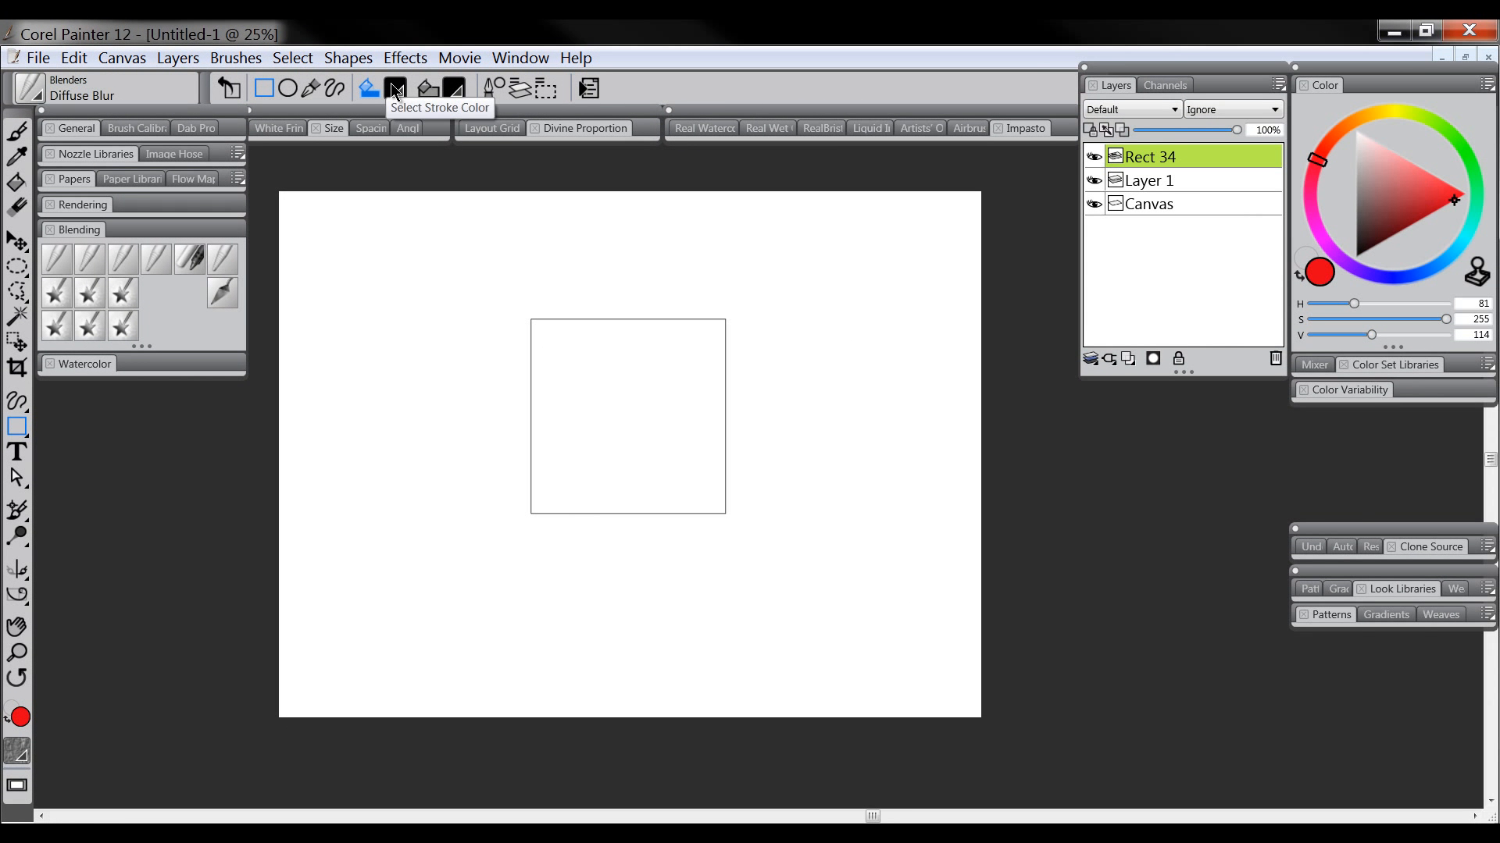
pyautogui.click(396, 91)
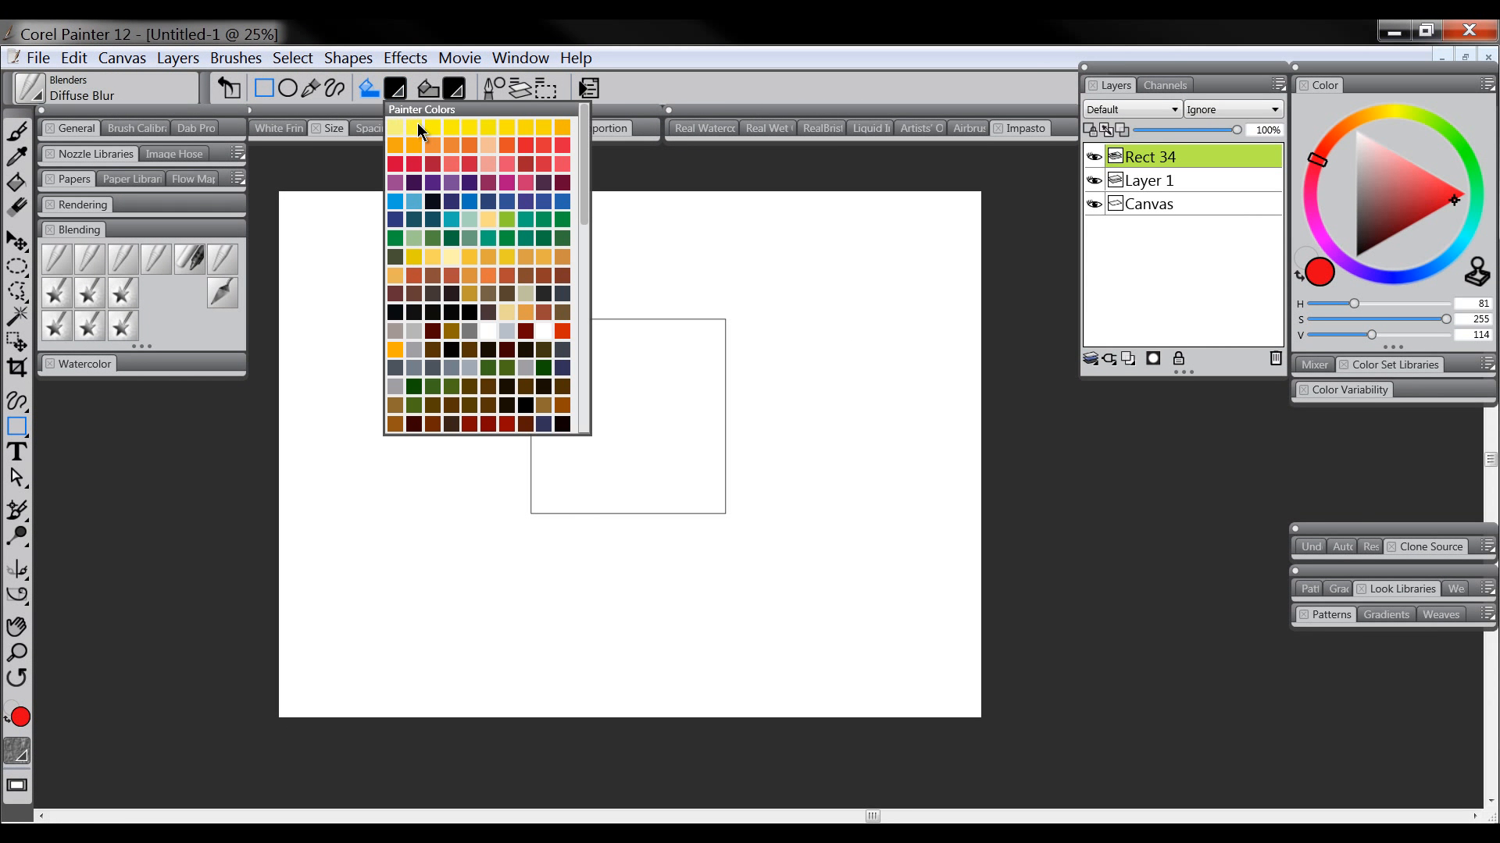
pyautogui.click(419, 130)
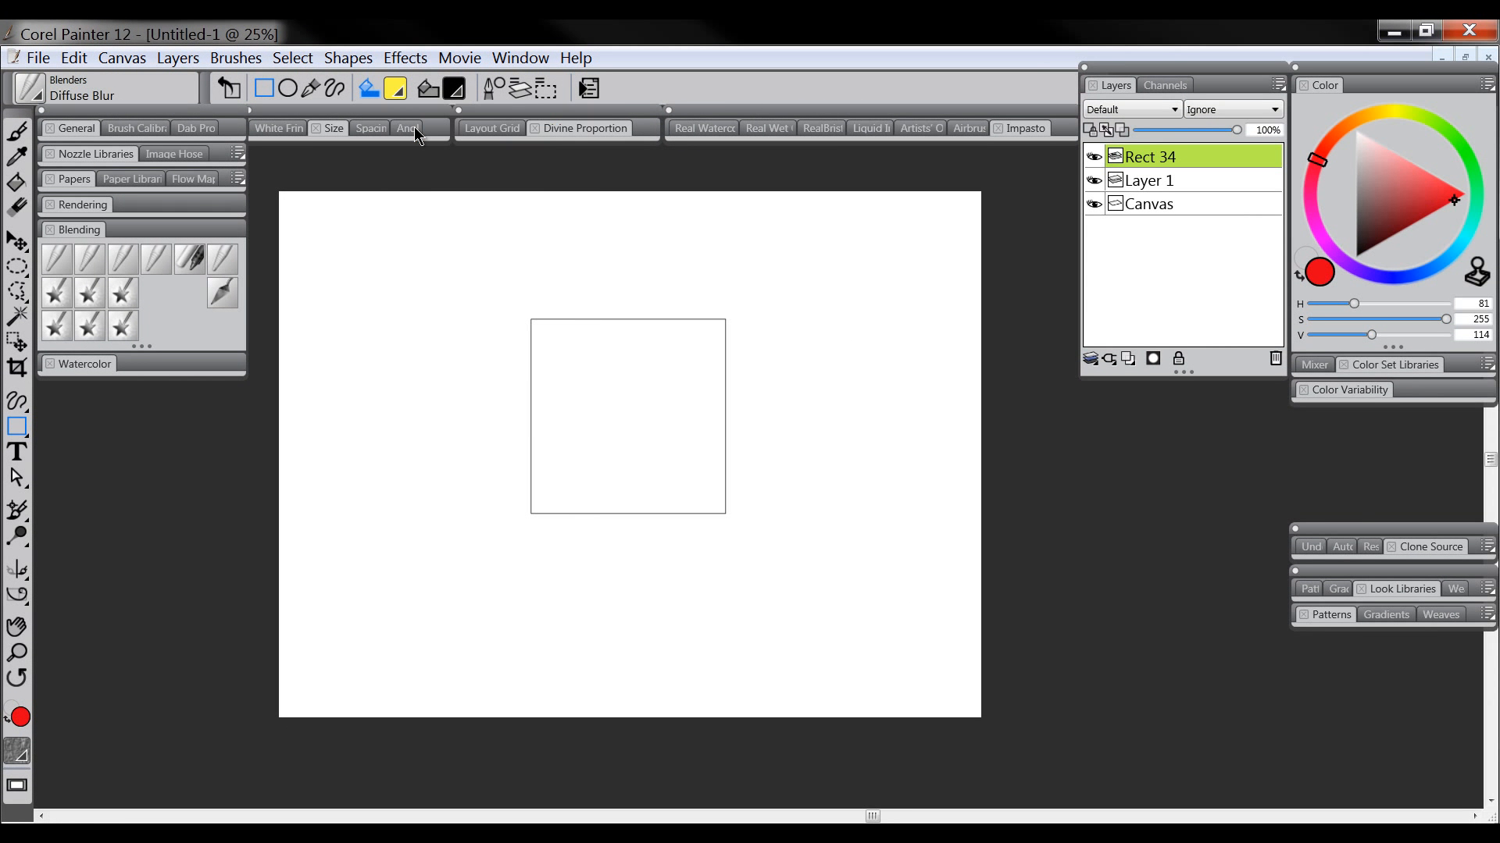
# - In the Rect 34 shape attributes, set the fill color to light green (128, 255, 128) and the stroke color to maroon (128, 0, 64)
pyautogui.doubleClick(1120, 161)
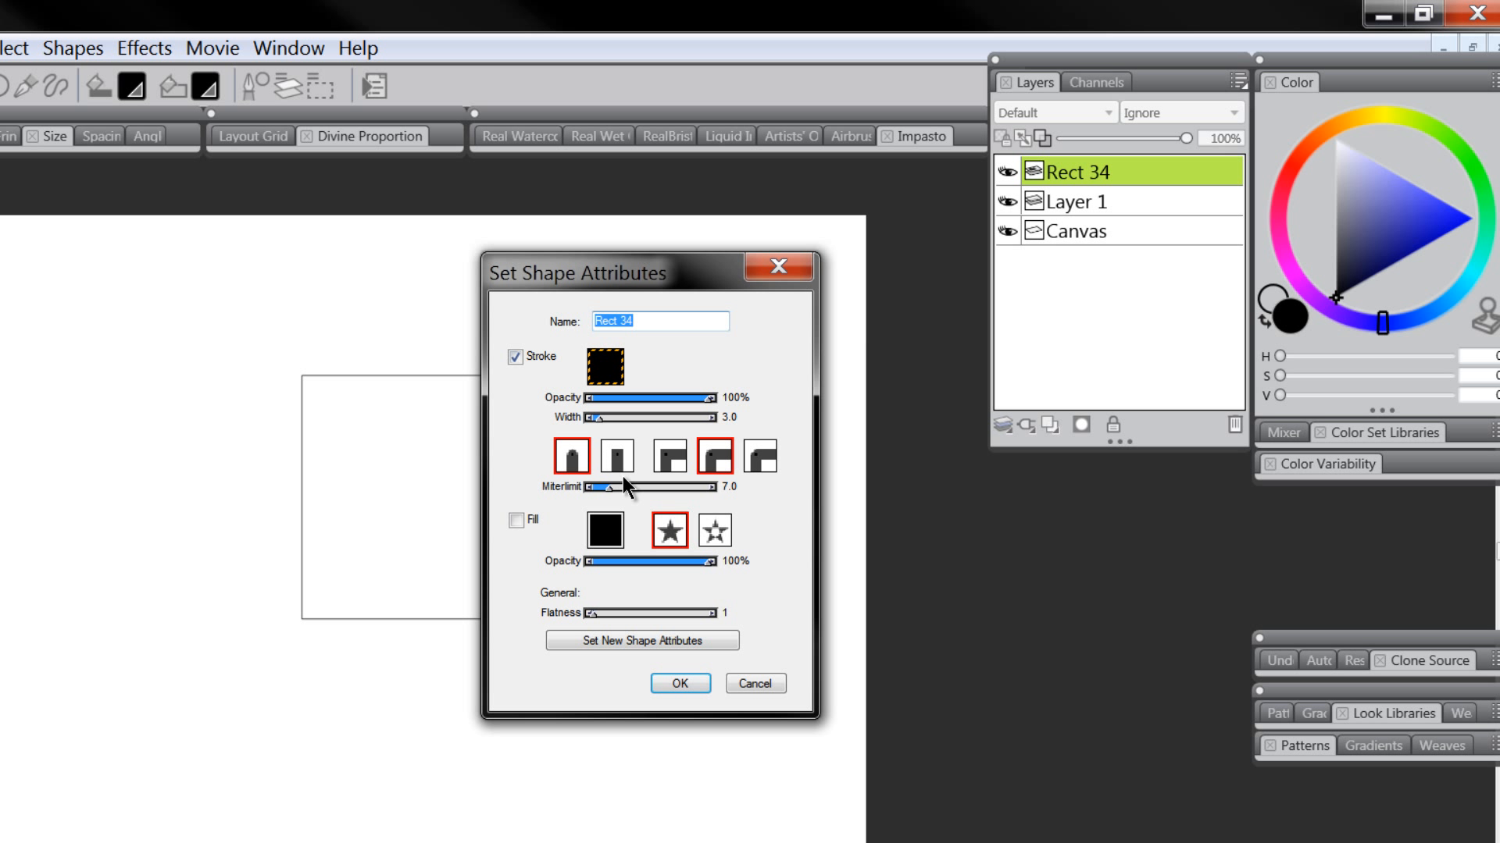
pyautogui.click(603, 532)
pyautogui.click(588, 368)
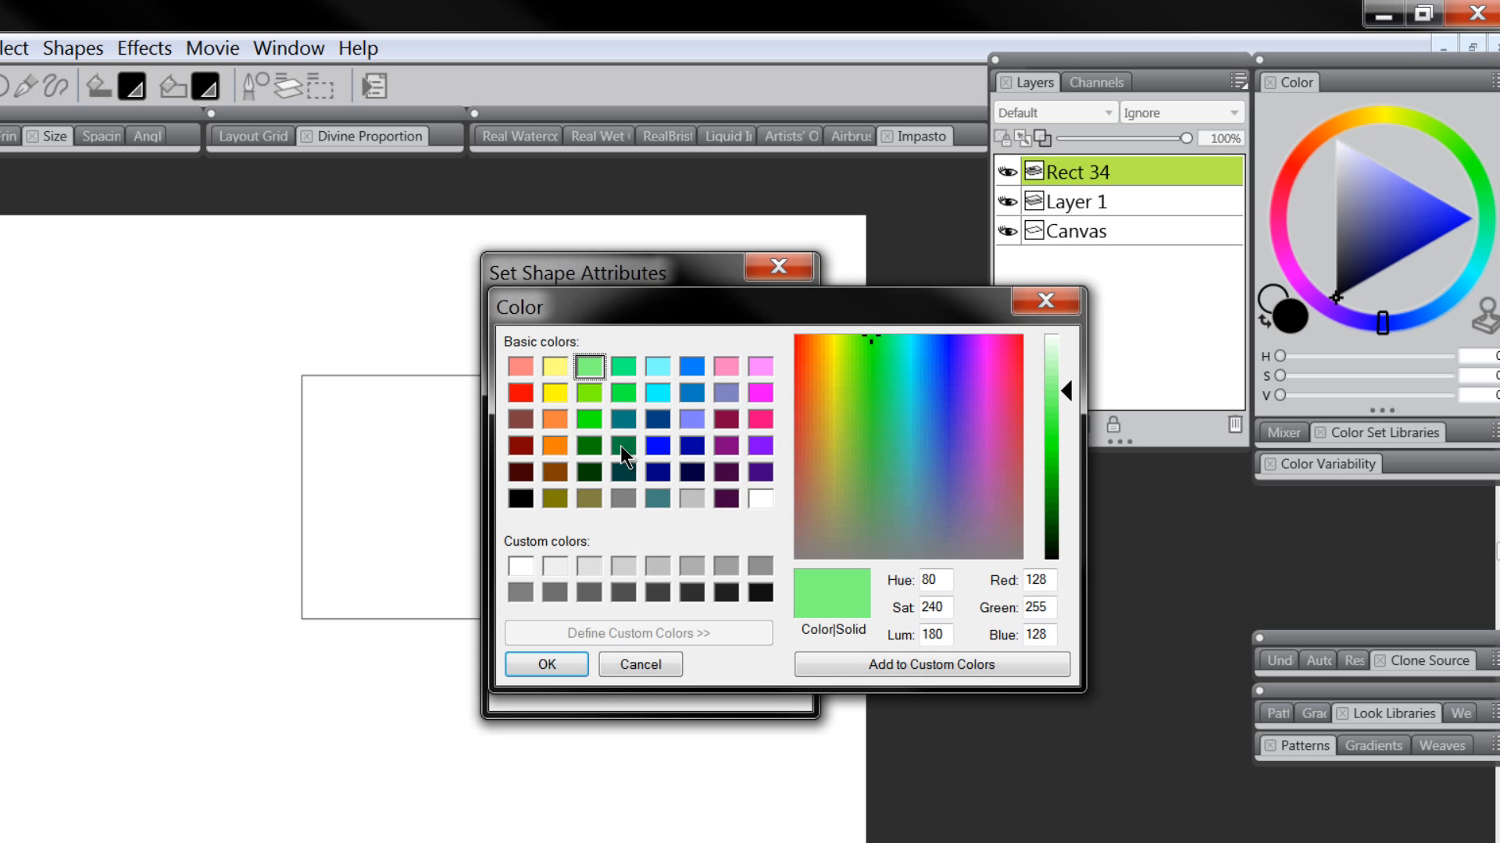
pyautogui.click(546, 665)
pyautogui.click(608, 353)
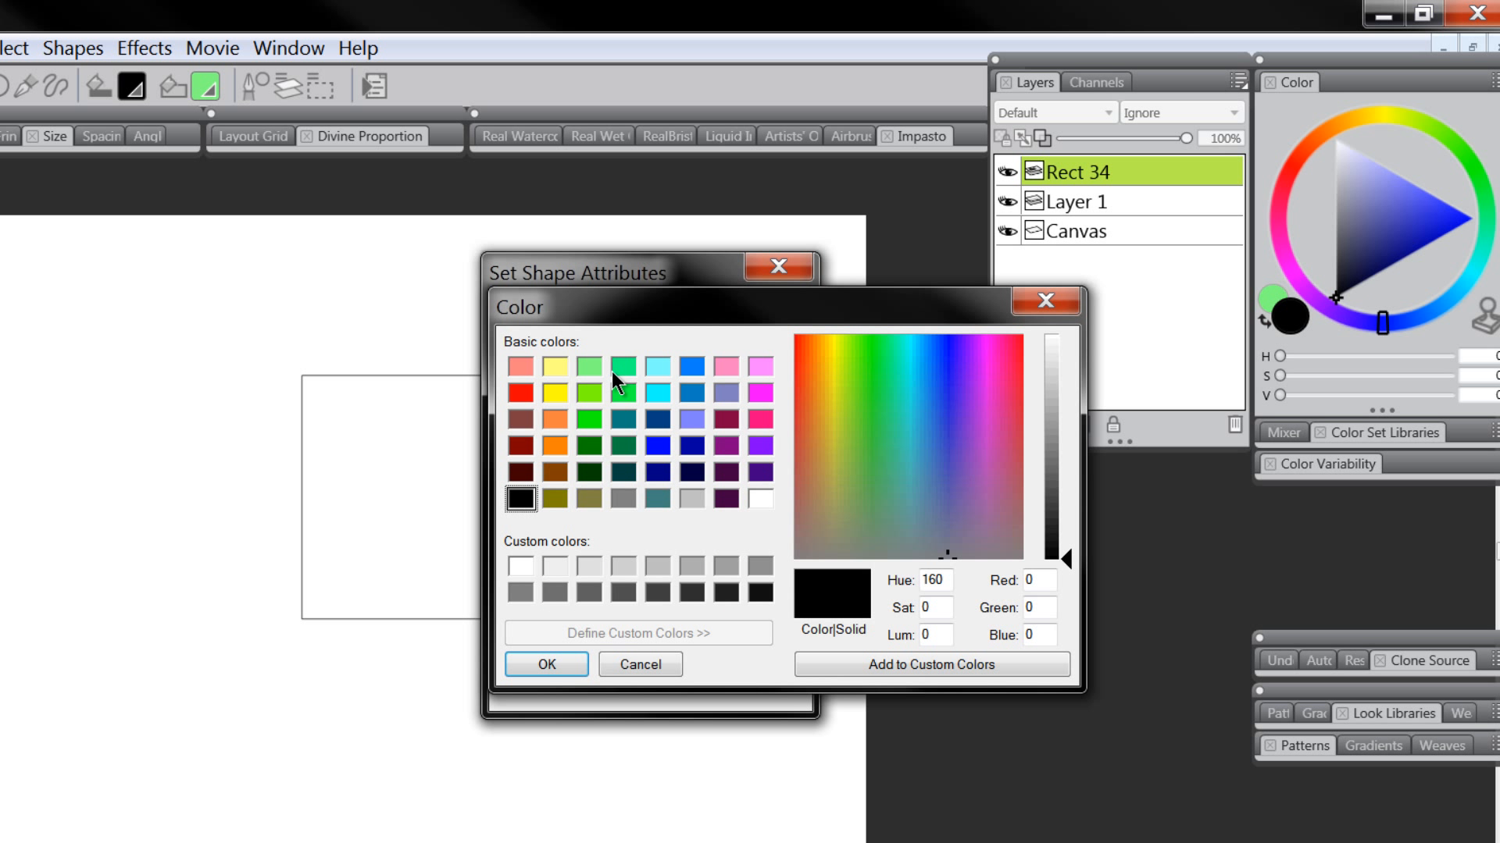
pyautogui.click(730, 422)
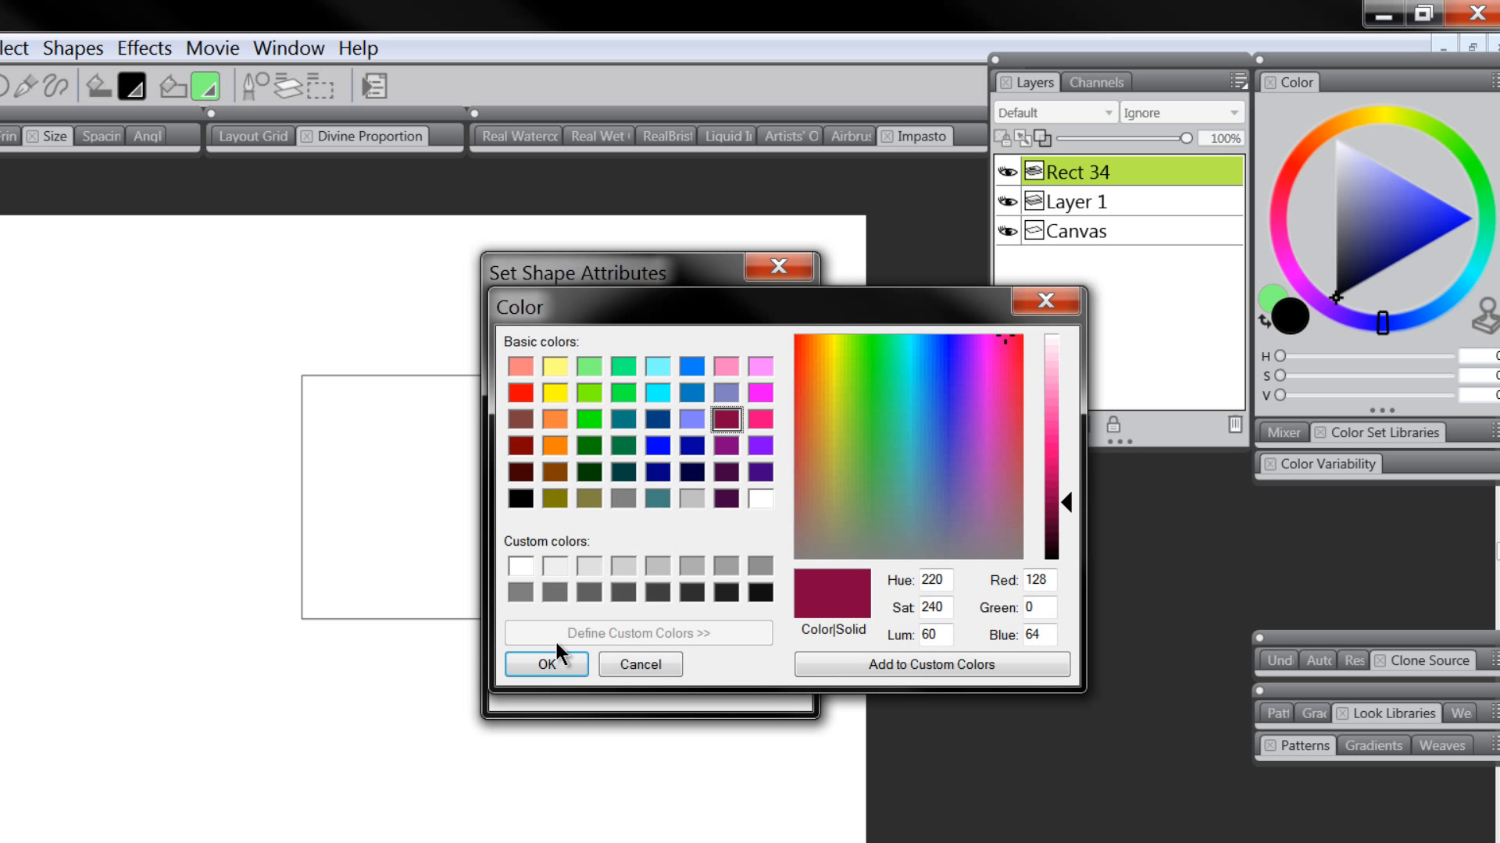
pyautogui.click(546, 664)
pyautogui.click(671, 680)
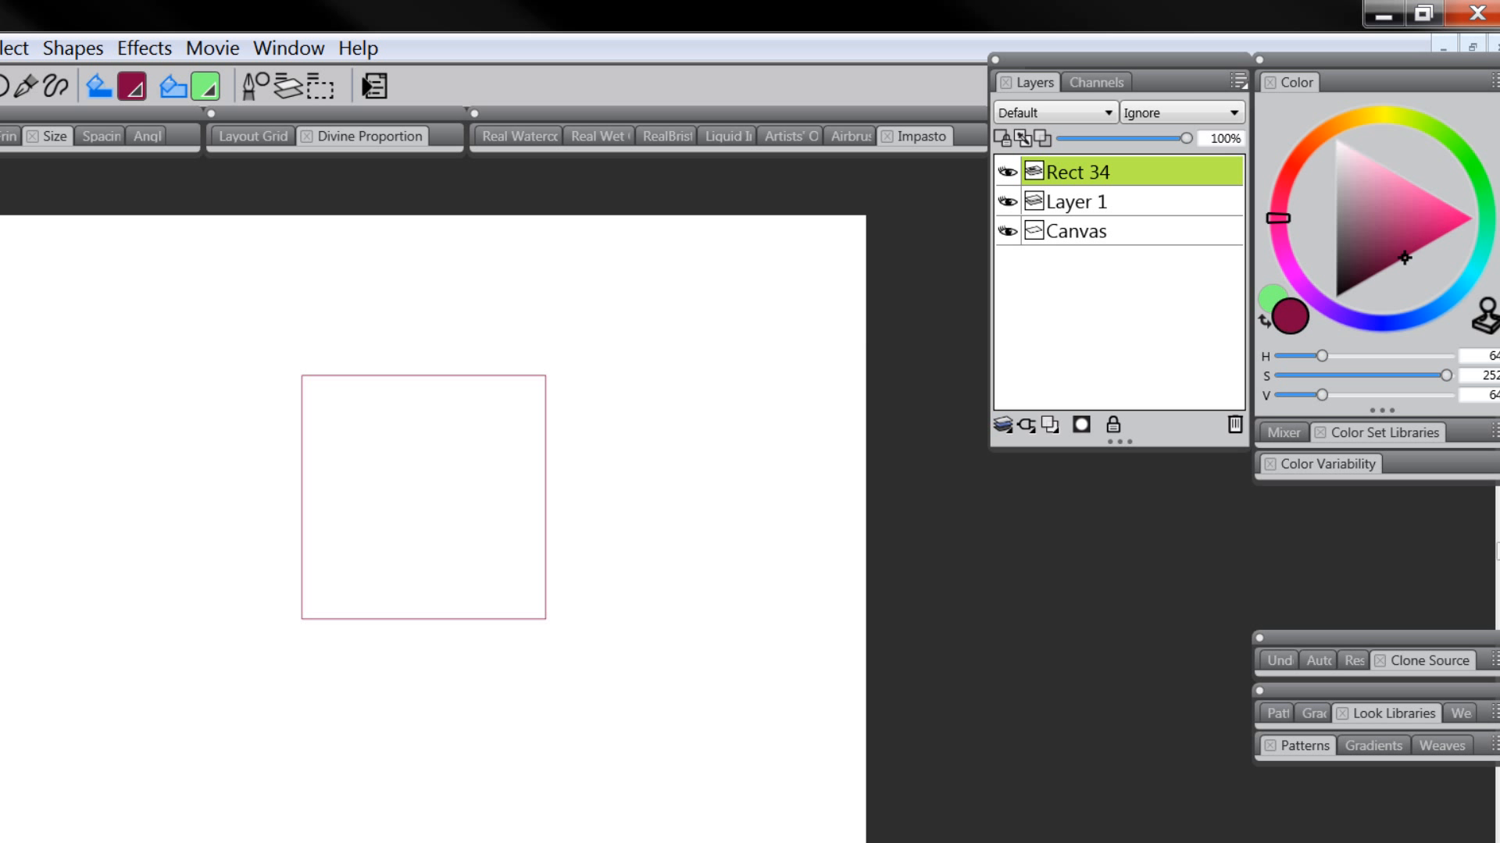
# - Enable the fill in the square's shape attributes
pyautogui.doubleClick(1032, 180)
pyautogui.click(442, 523)
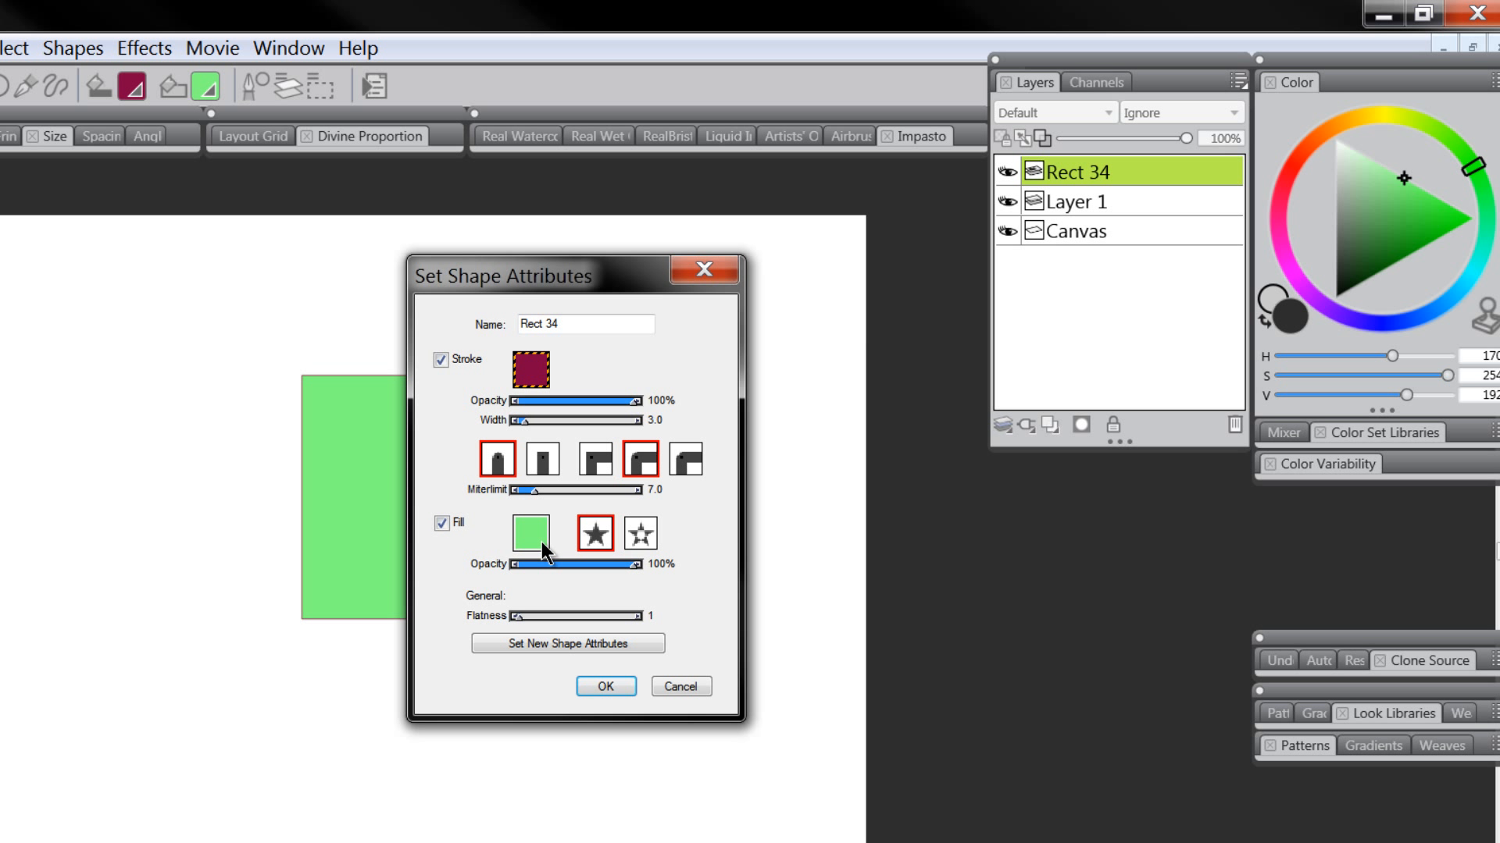
pyautogui.click(606, 687)
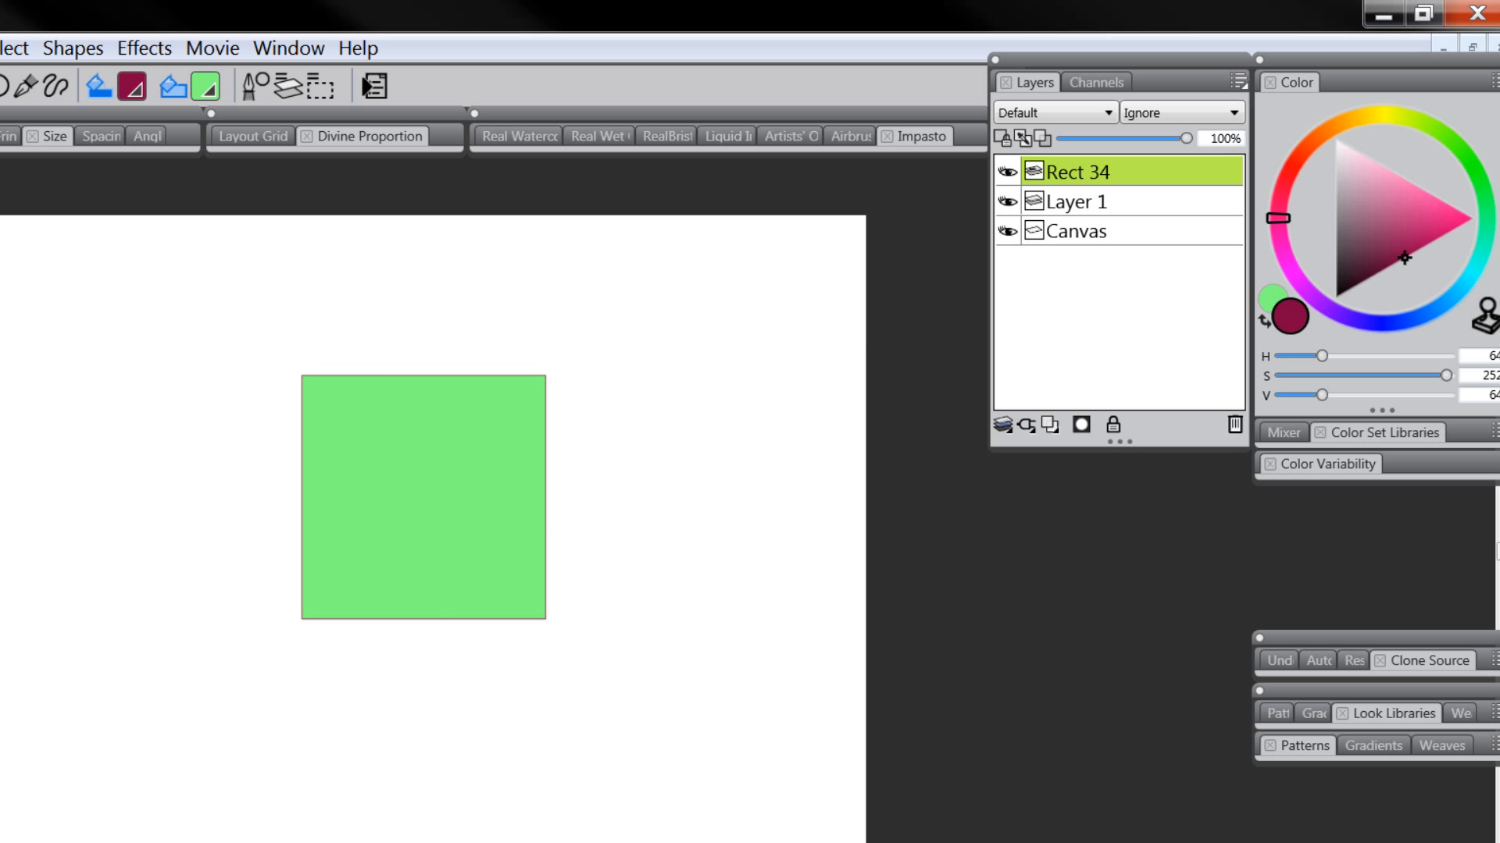
# - Pull the green square's upper-right corner point deep inward to form a notched shape, and delete its layer
pyautogui.press('h')
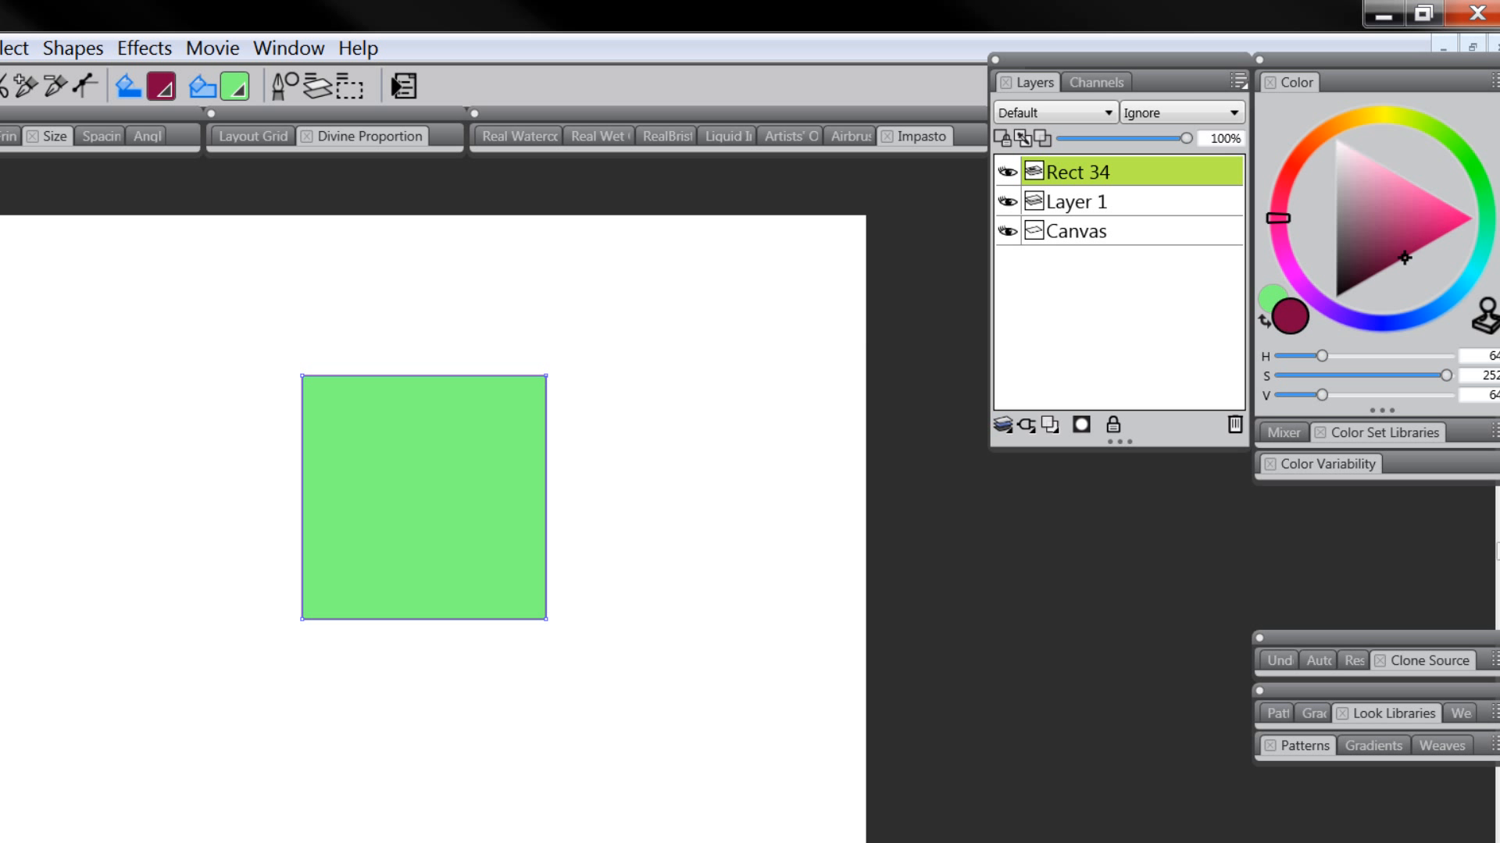
pyautogui.click(555, 387)
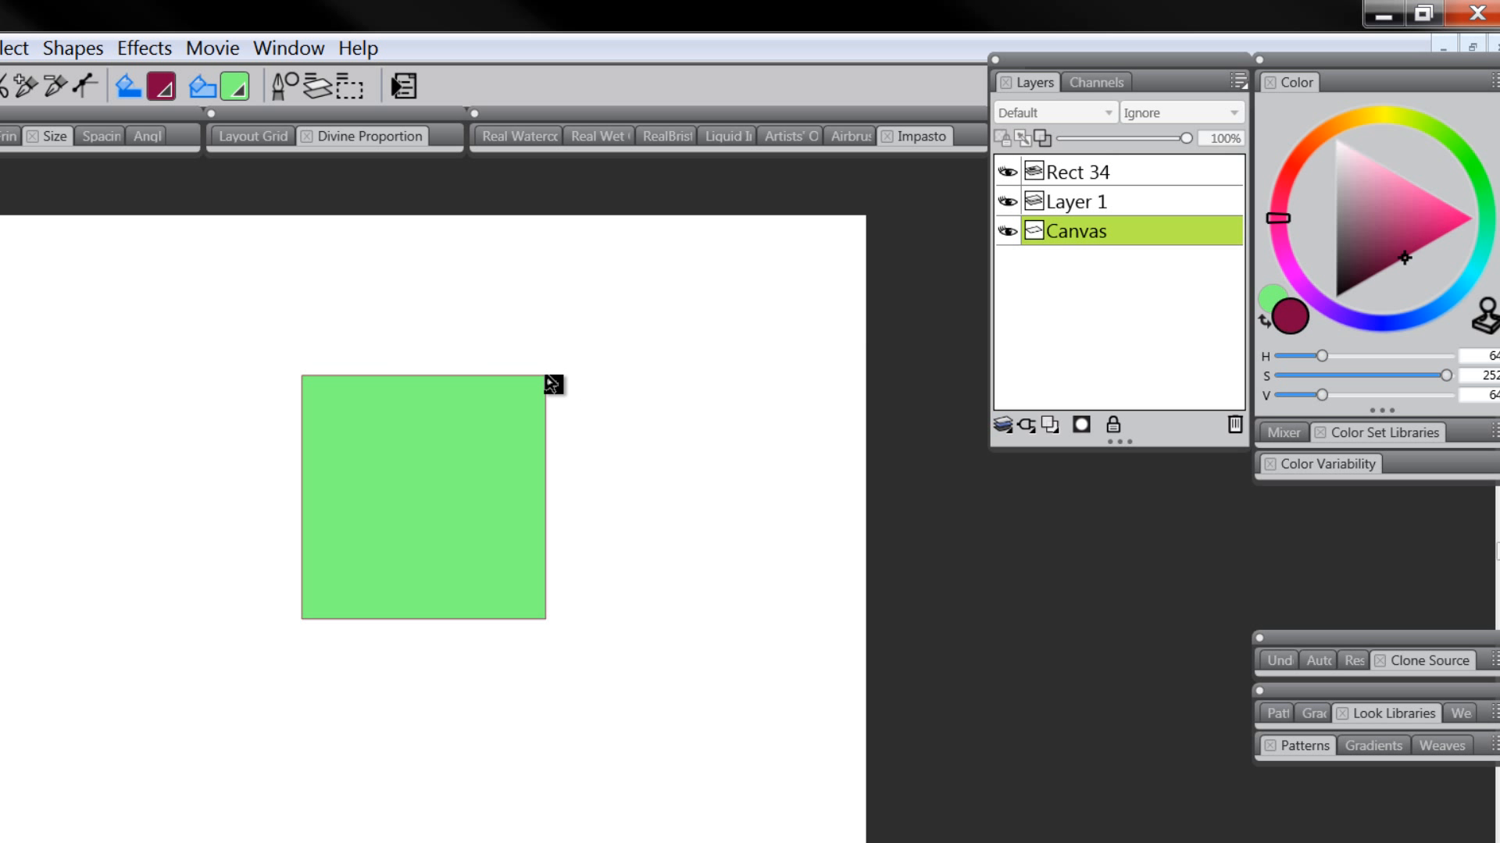
pyautogui.moveTo(513, 391); pyautogui.dragTo(381, 547)
pyautogui.click(547, 450)
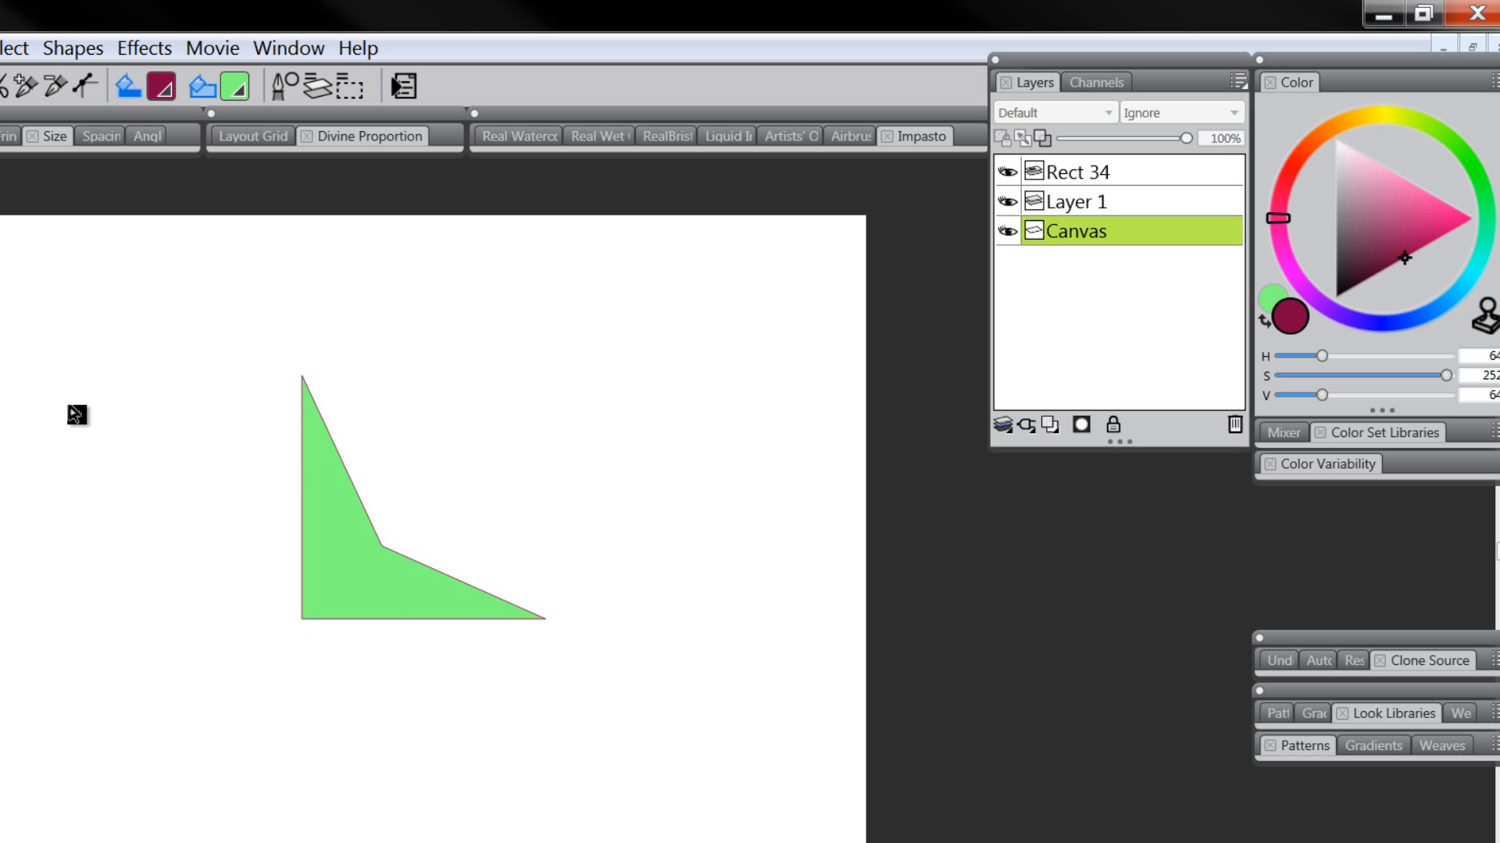
pyautogui.click(1099, 176)
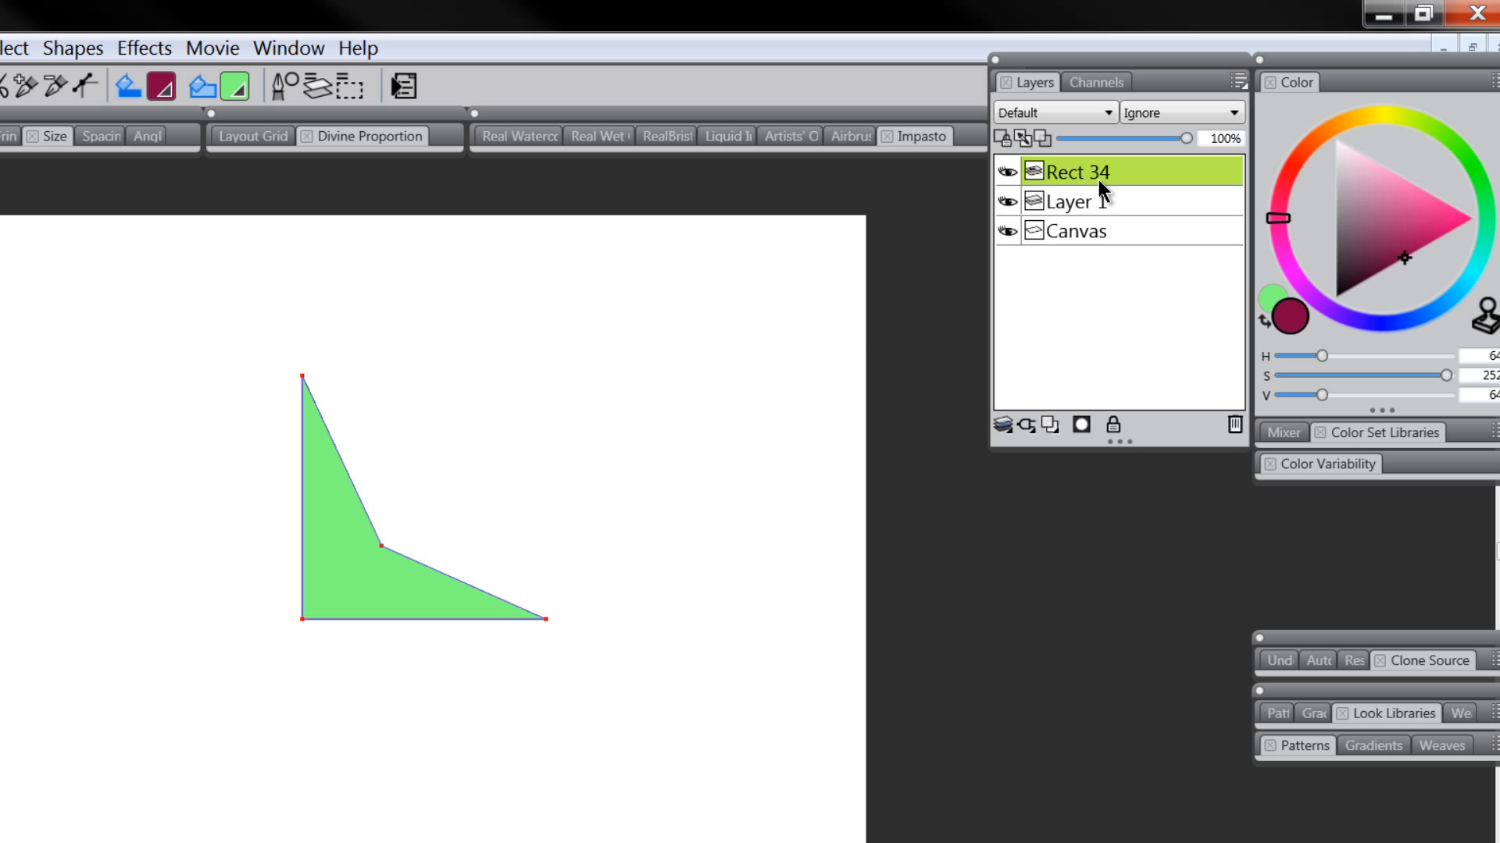
pyautogui.click(1234, 425)
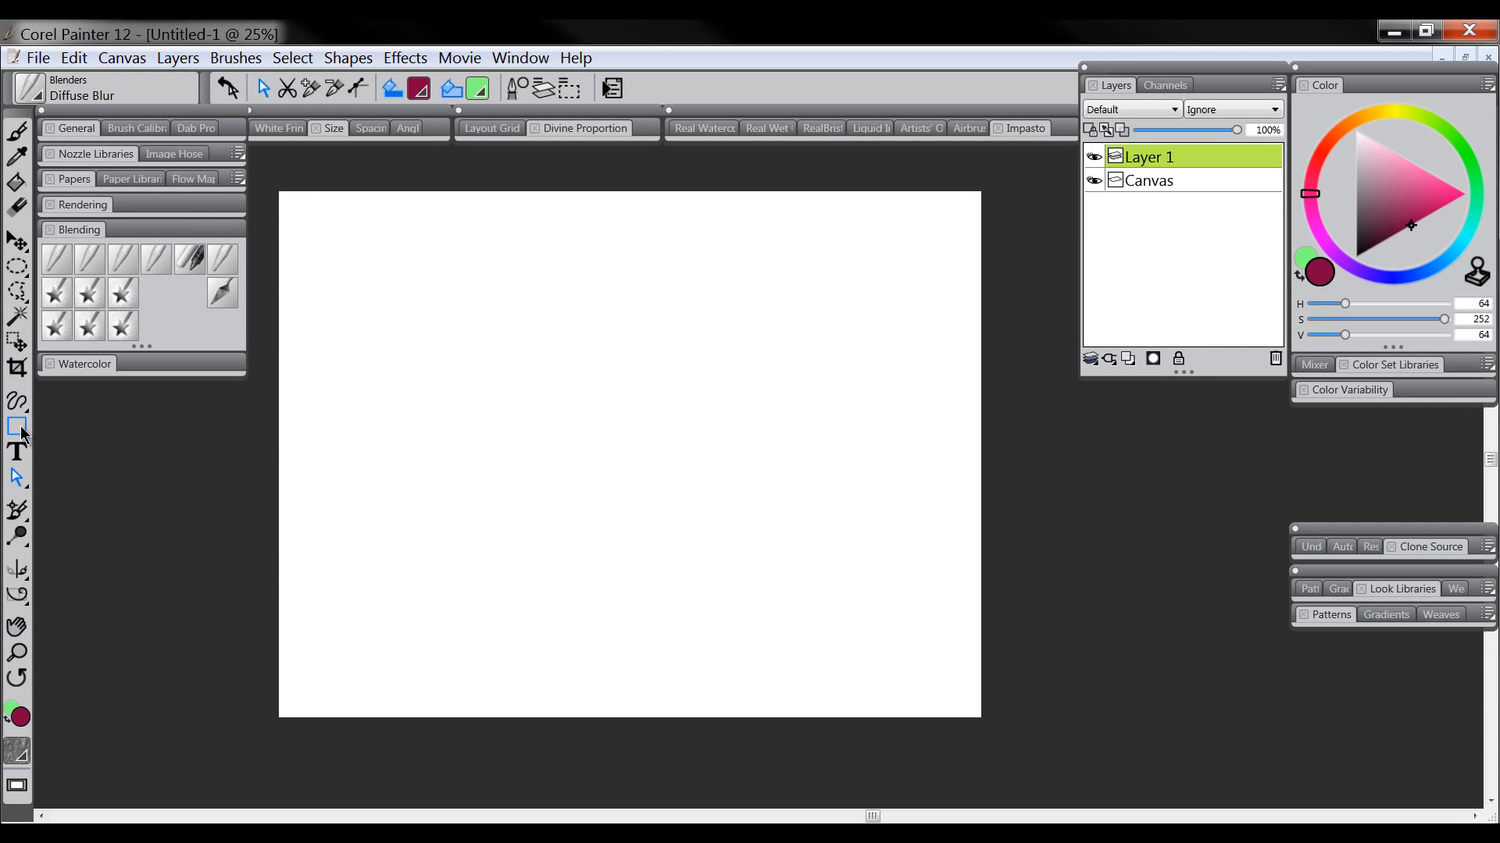
# - Draw a large circle with the Oval Shape tool in the lower middle of the canvas and undo it
pyautogui.moveTo(20, 437); pyautogui.dragTo(72, 430)
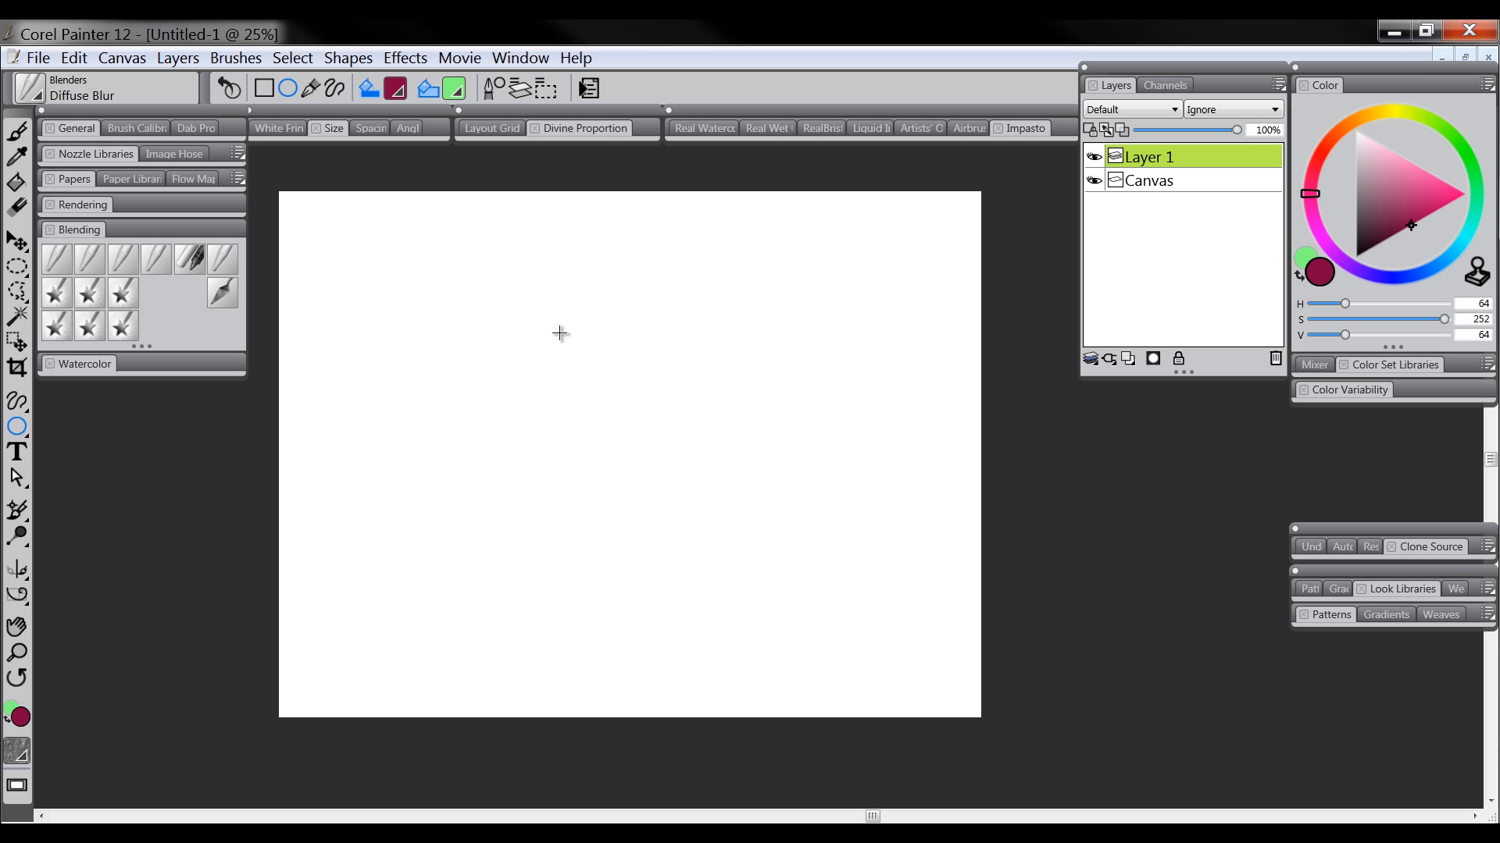
pyautogui.moveTo(608, 432); pyautogui.dragTo(805, 617)
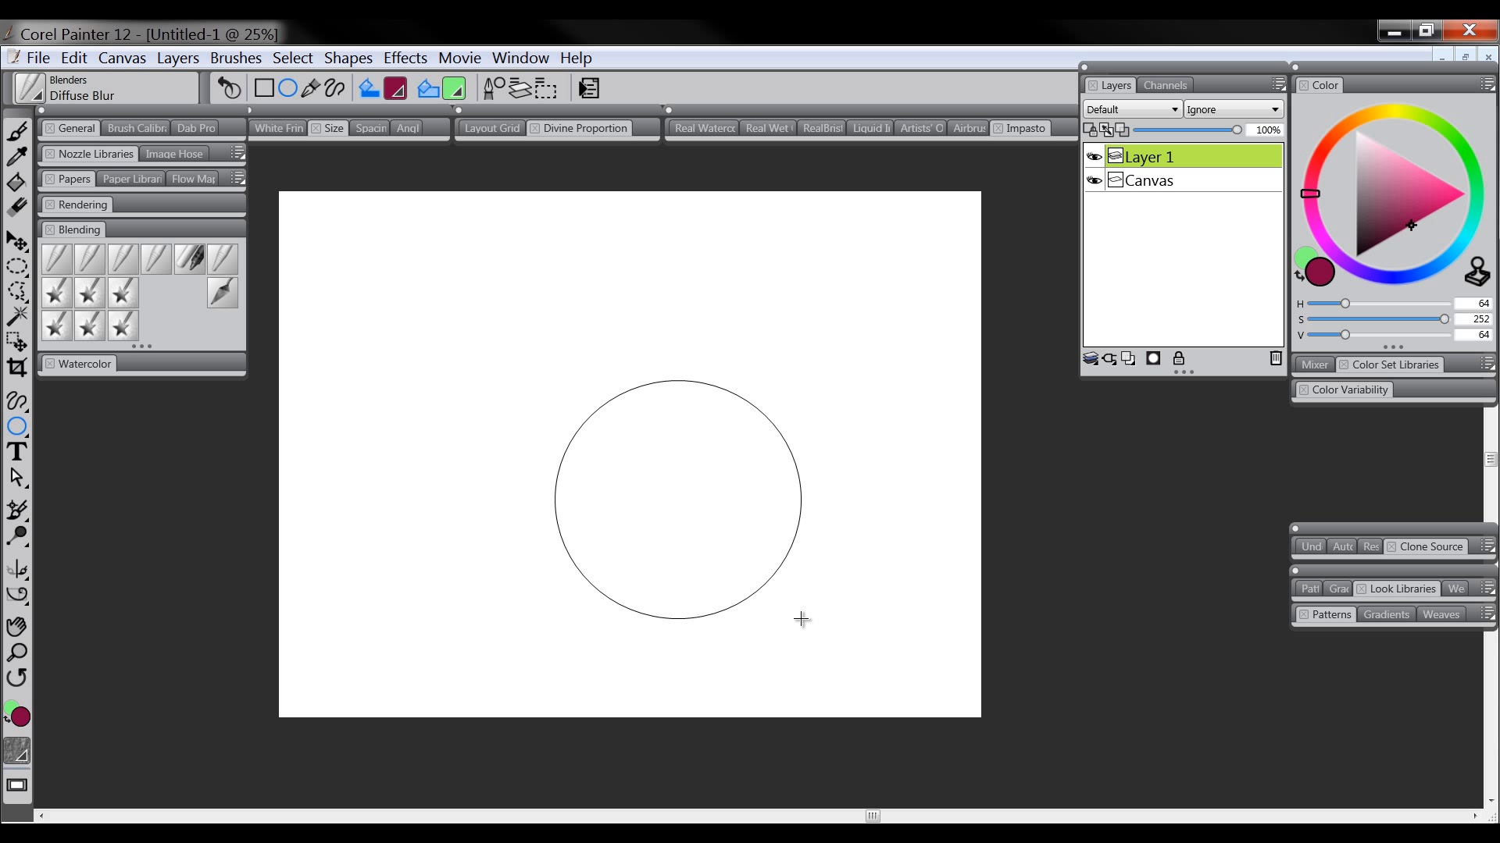
pyautogui.moveTo(802, 620); pyautogui.dragTo(702, 526)
pyautogui.hotkey('ctrl', 'z')
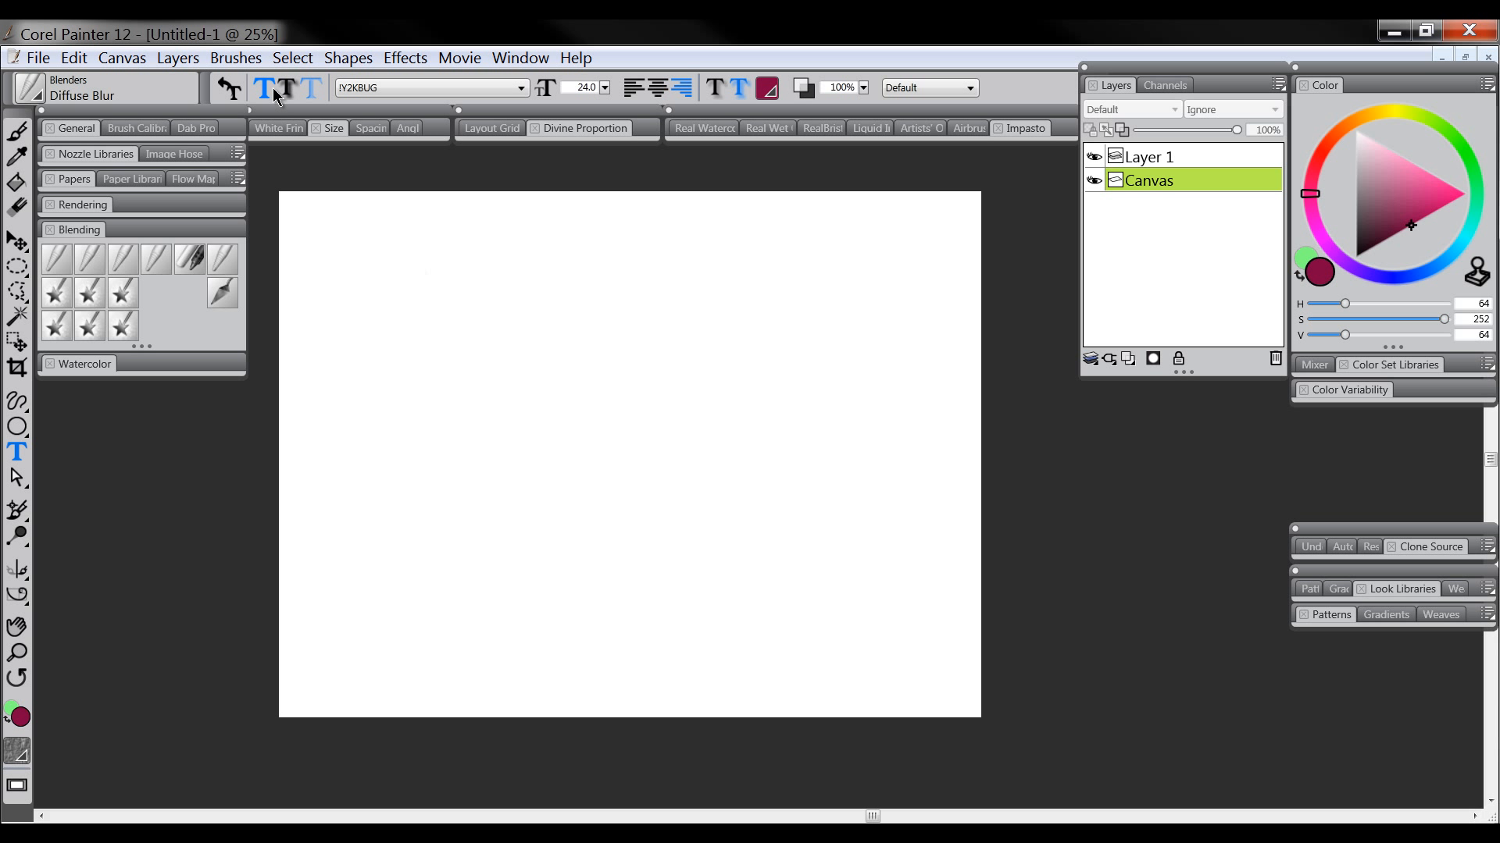
# - Add the text line "gdfghdfhfghdfghjdfgjdfghjdghjfdgjdfg" on the upper canvas, and enlarge and move it toward the canvas center
pyautogui.click(404, 297)
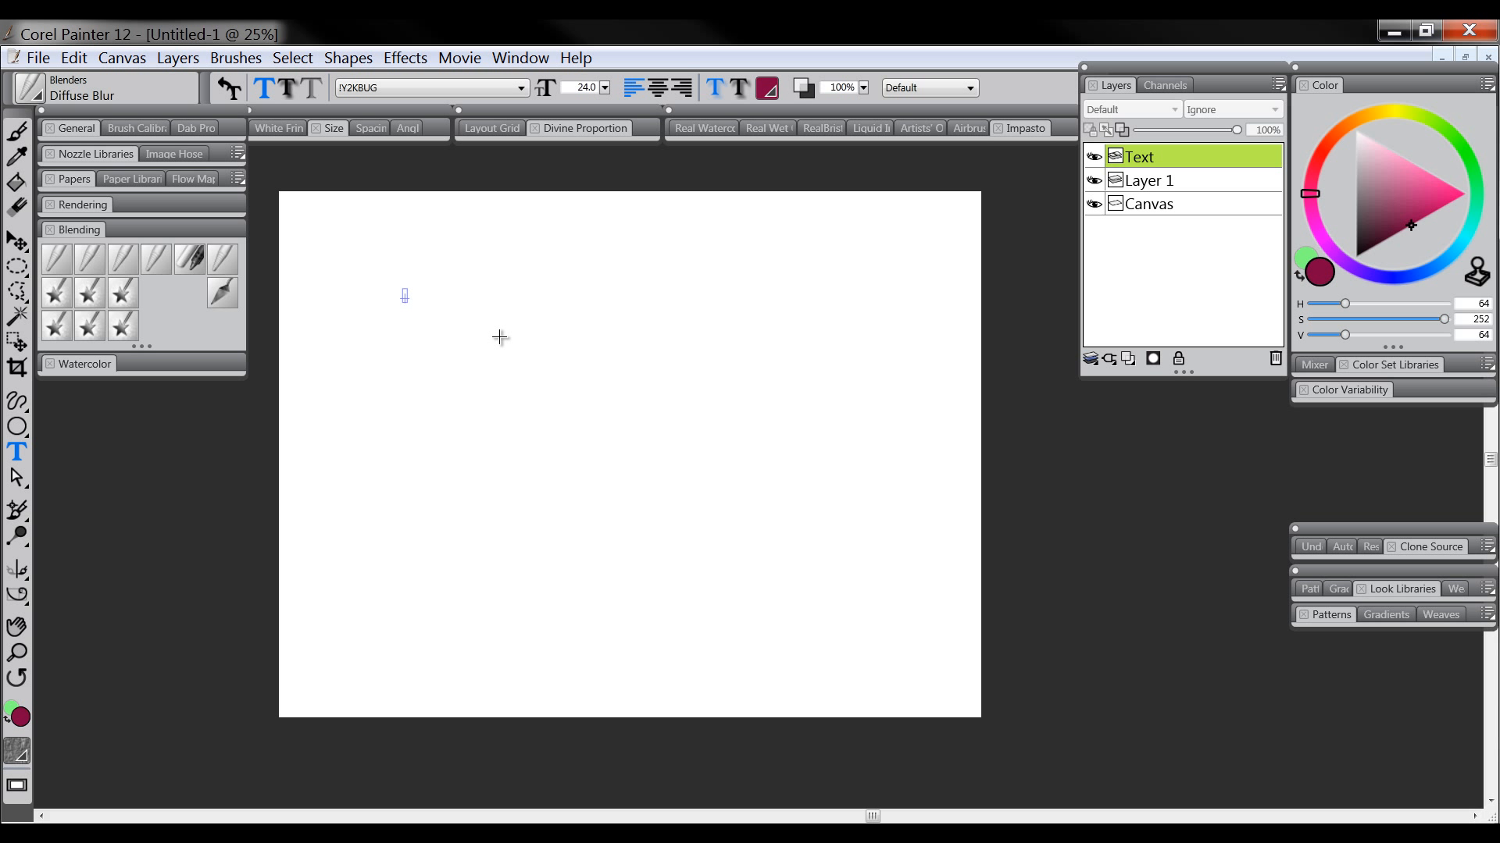
pyautogui.write('gdfghdfhfghdfghjdfgjdfghjdghjfdgjdfg')
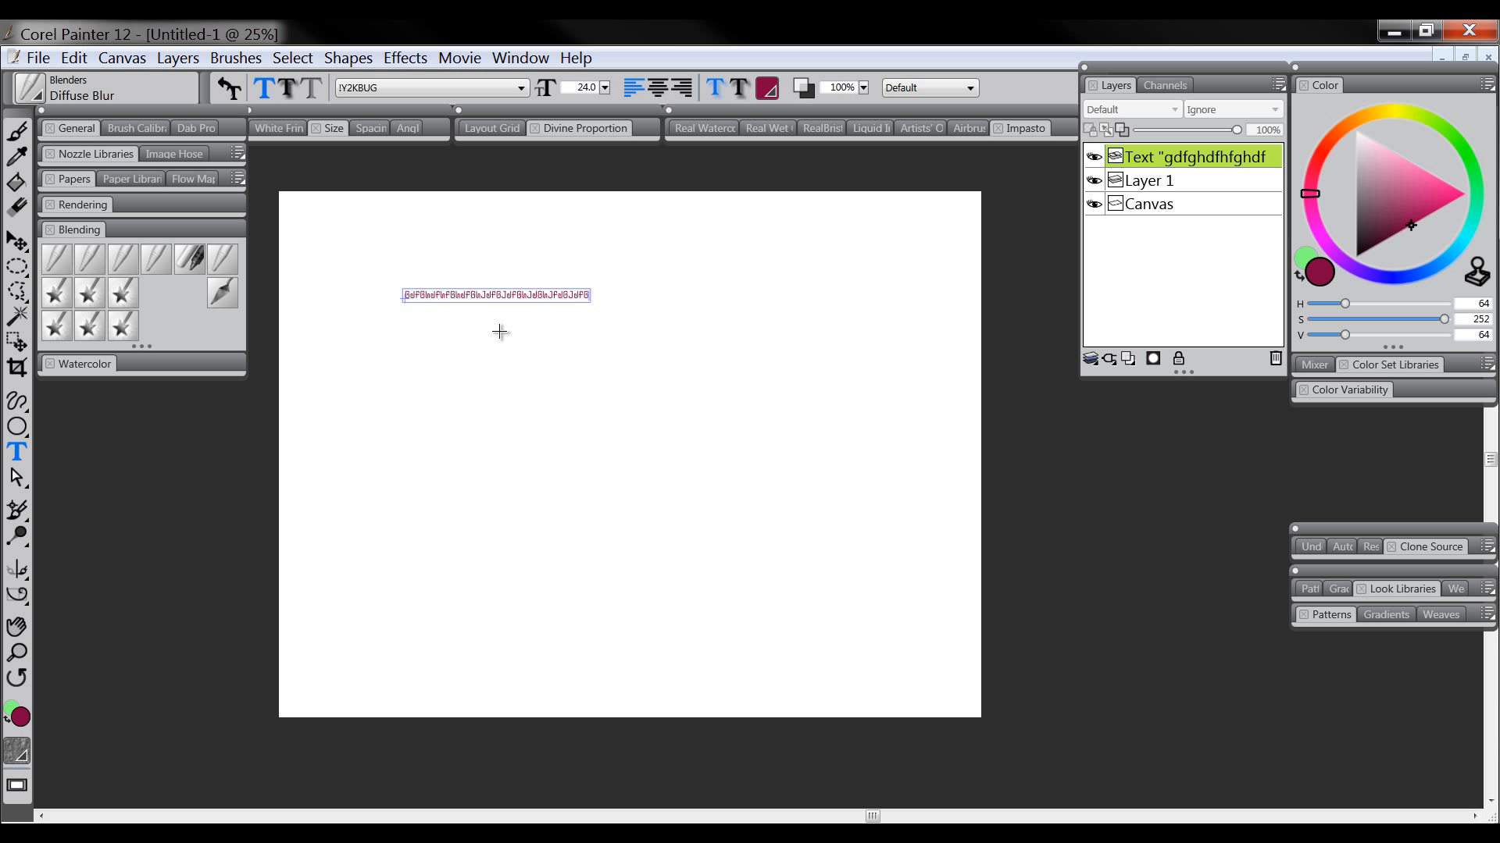
pyautogui.click(18, 241)
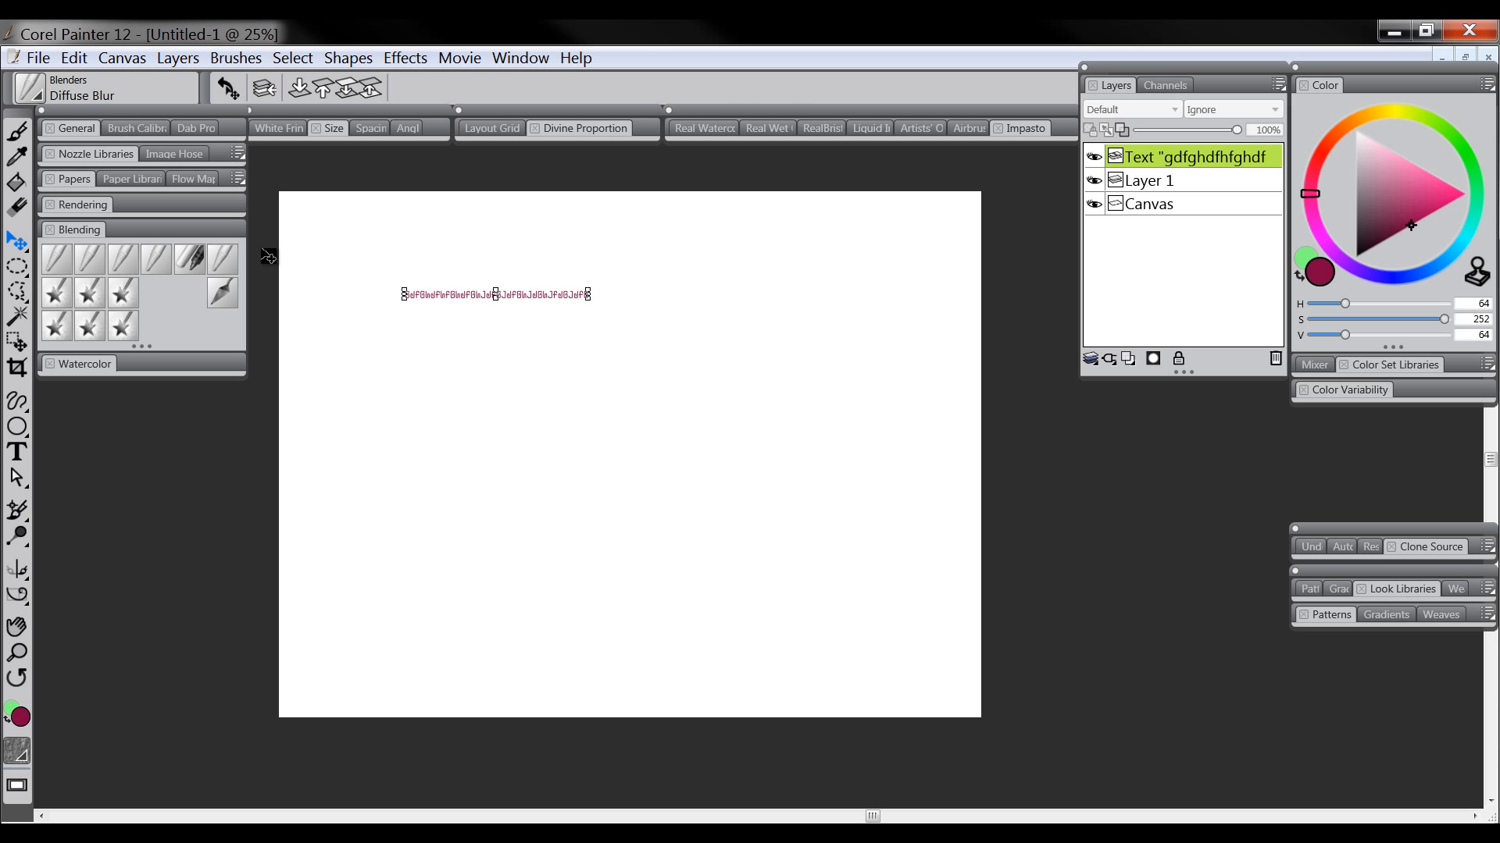
pyautogui.moveTo(402, 306); pyautogui.dragTo(304, 351)
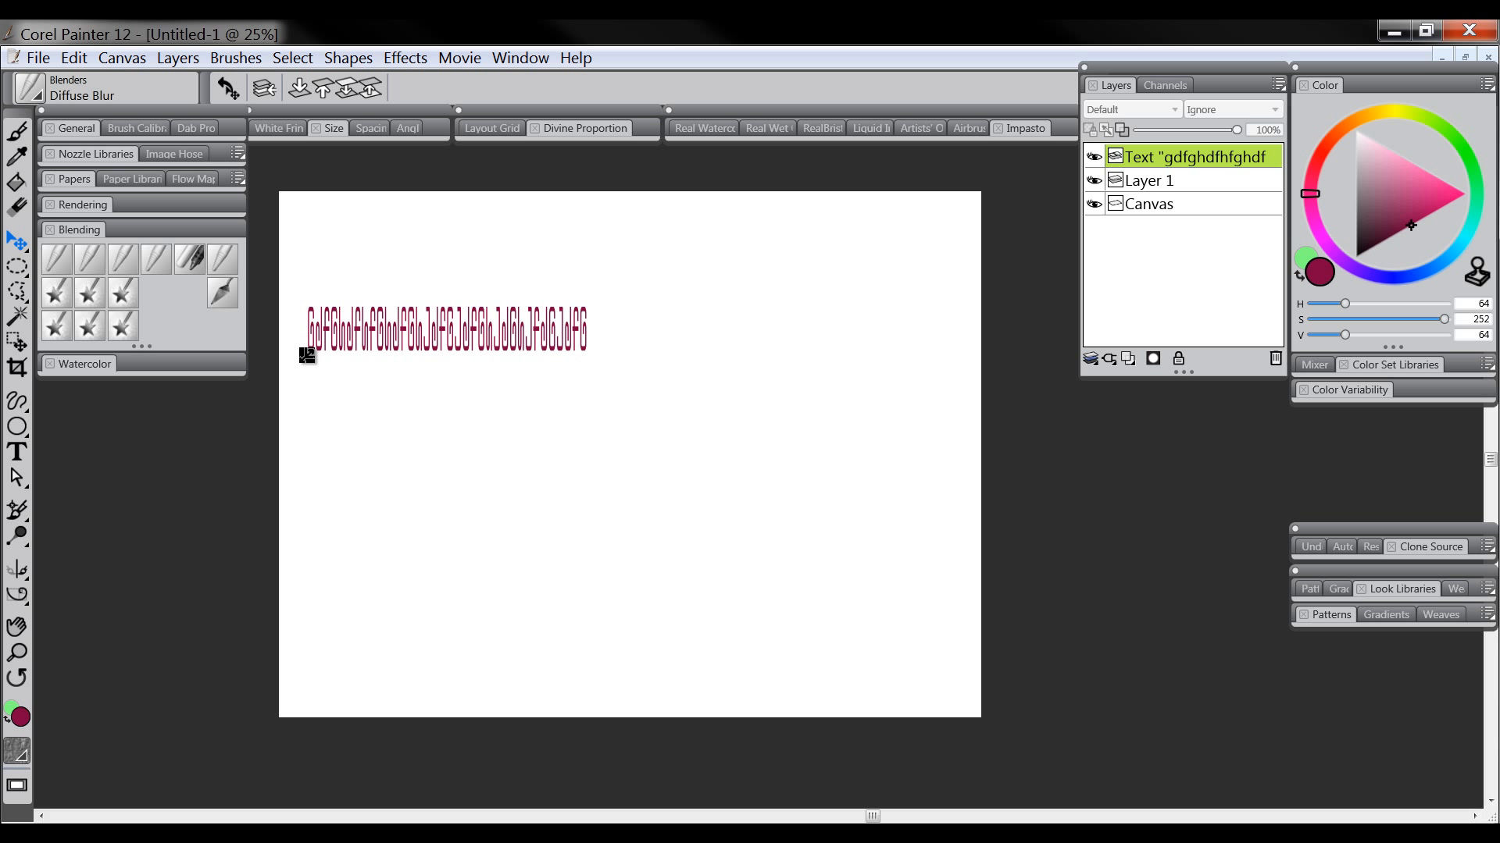
pyautogui.moveTo(489, 331); pyautogui.dragTo(748, 343)
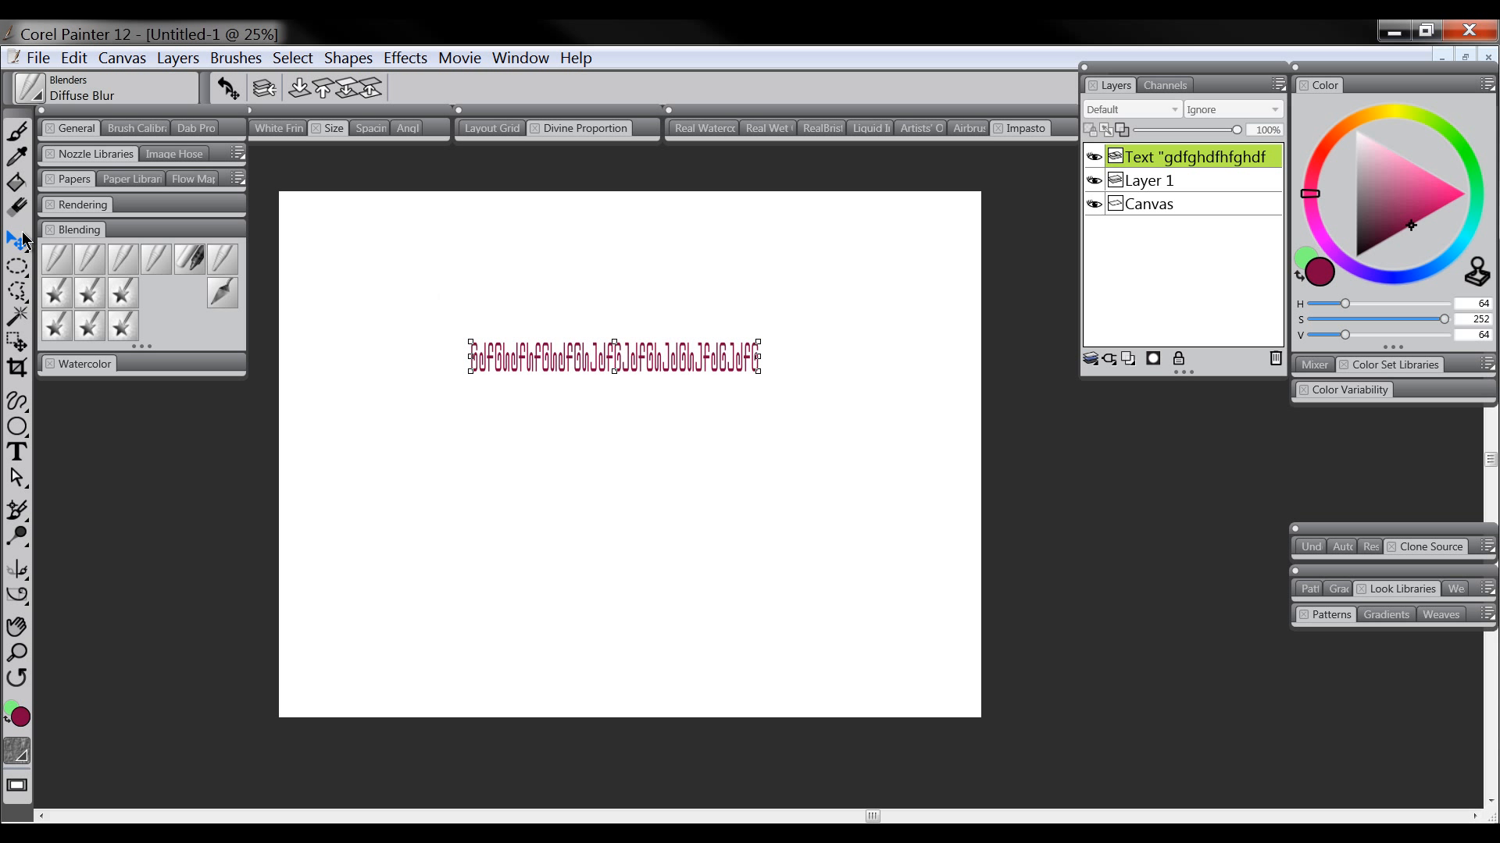
# - Rotate the text line clockwise into a downward diagonal with the Transform tool and apply the transformation
pyautogui.moveTo(15, 240); pyautogui.dragTo(68, 248)
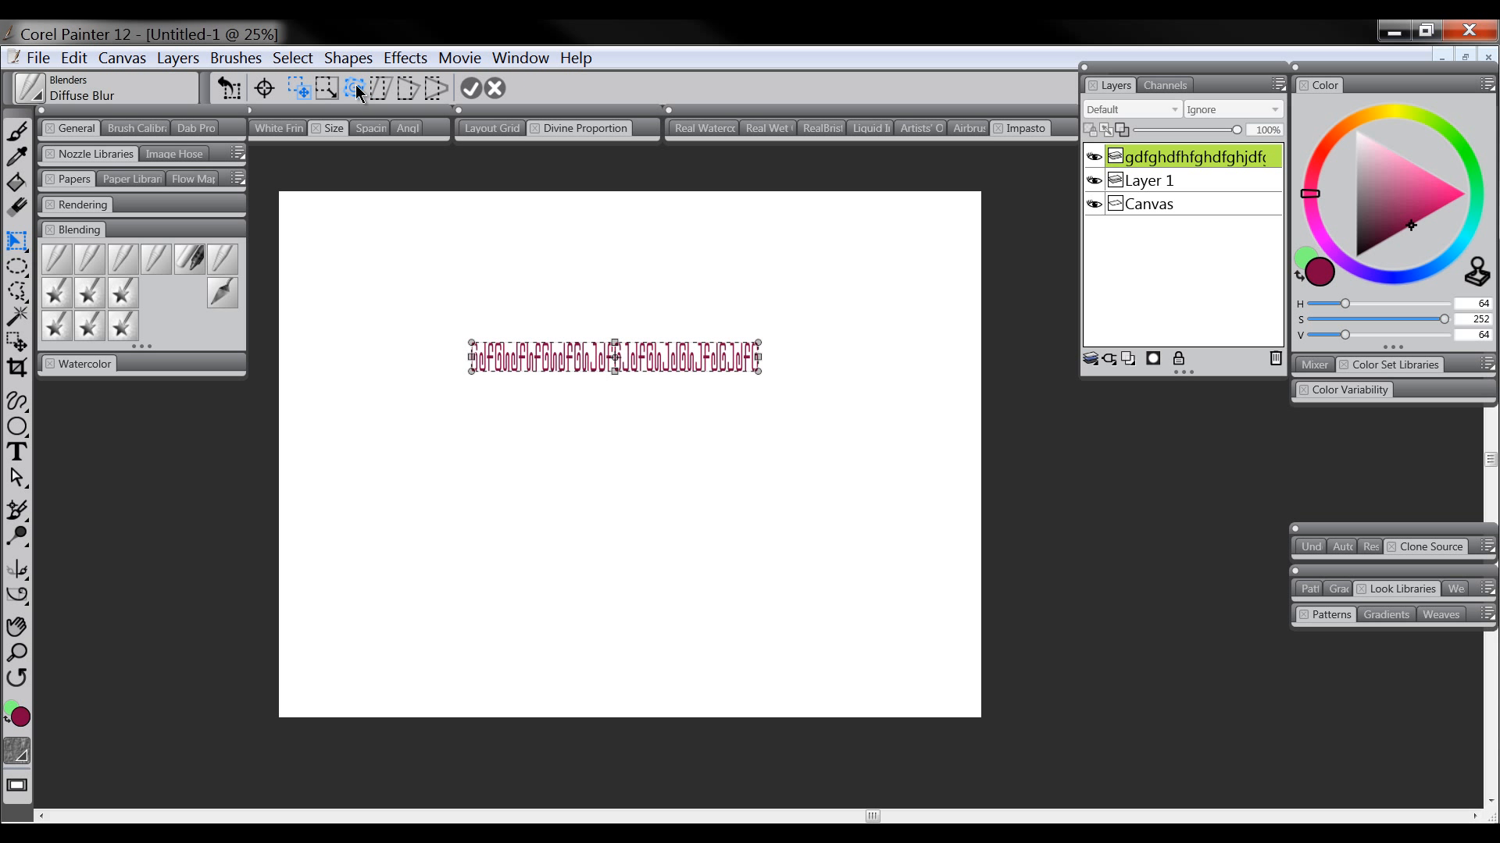
pyautogui.moveTo(758, 343); pyautogui.dragTo(739, 426)
pyautogui.click(470, 87)
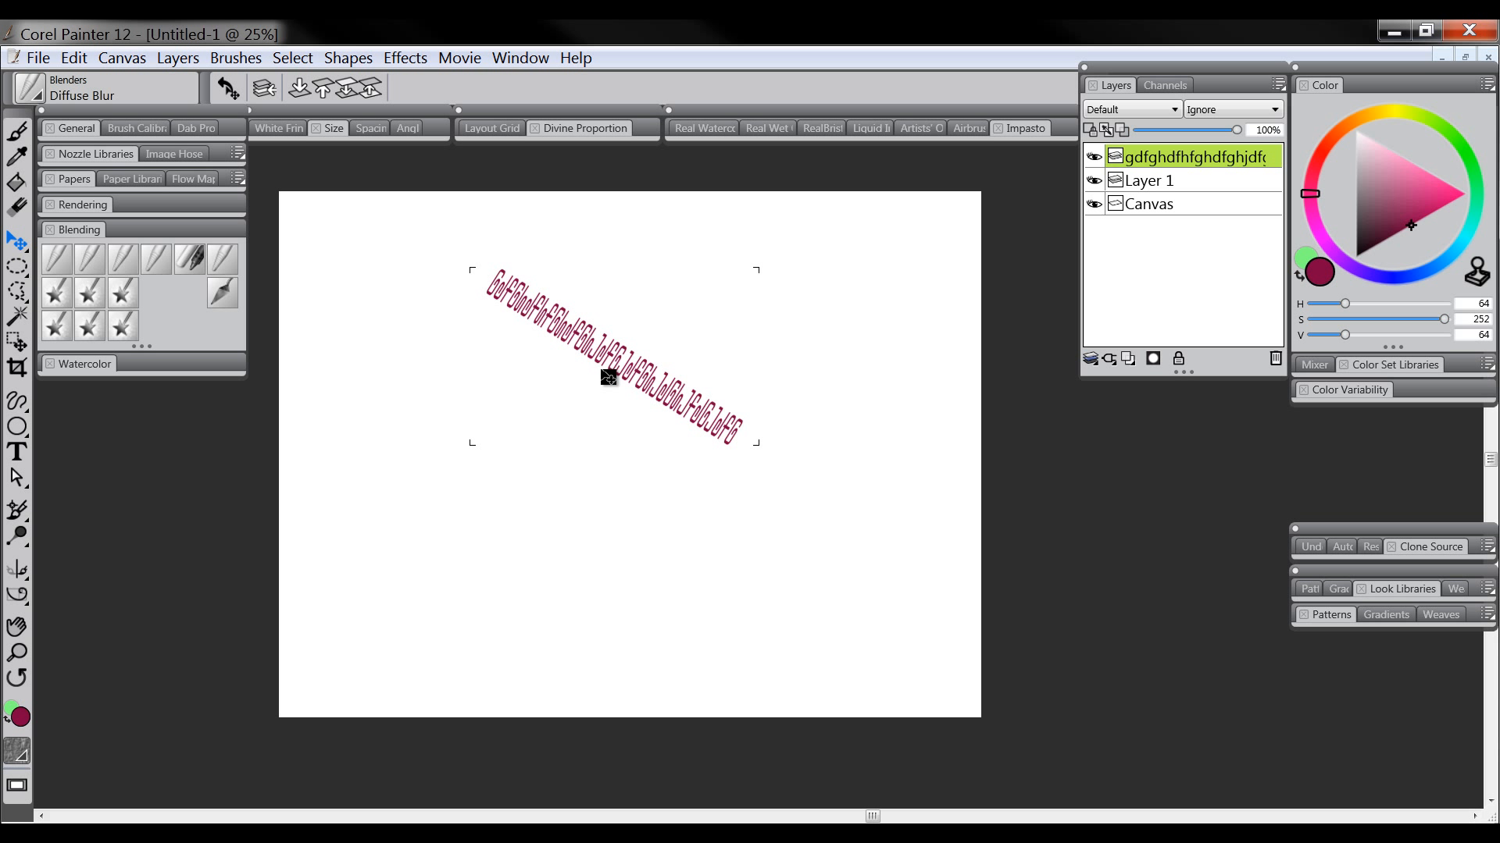
# - Try to edit the rotated text with the Text tool, and delete its layer
pyautogui.click(554, 303)
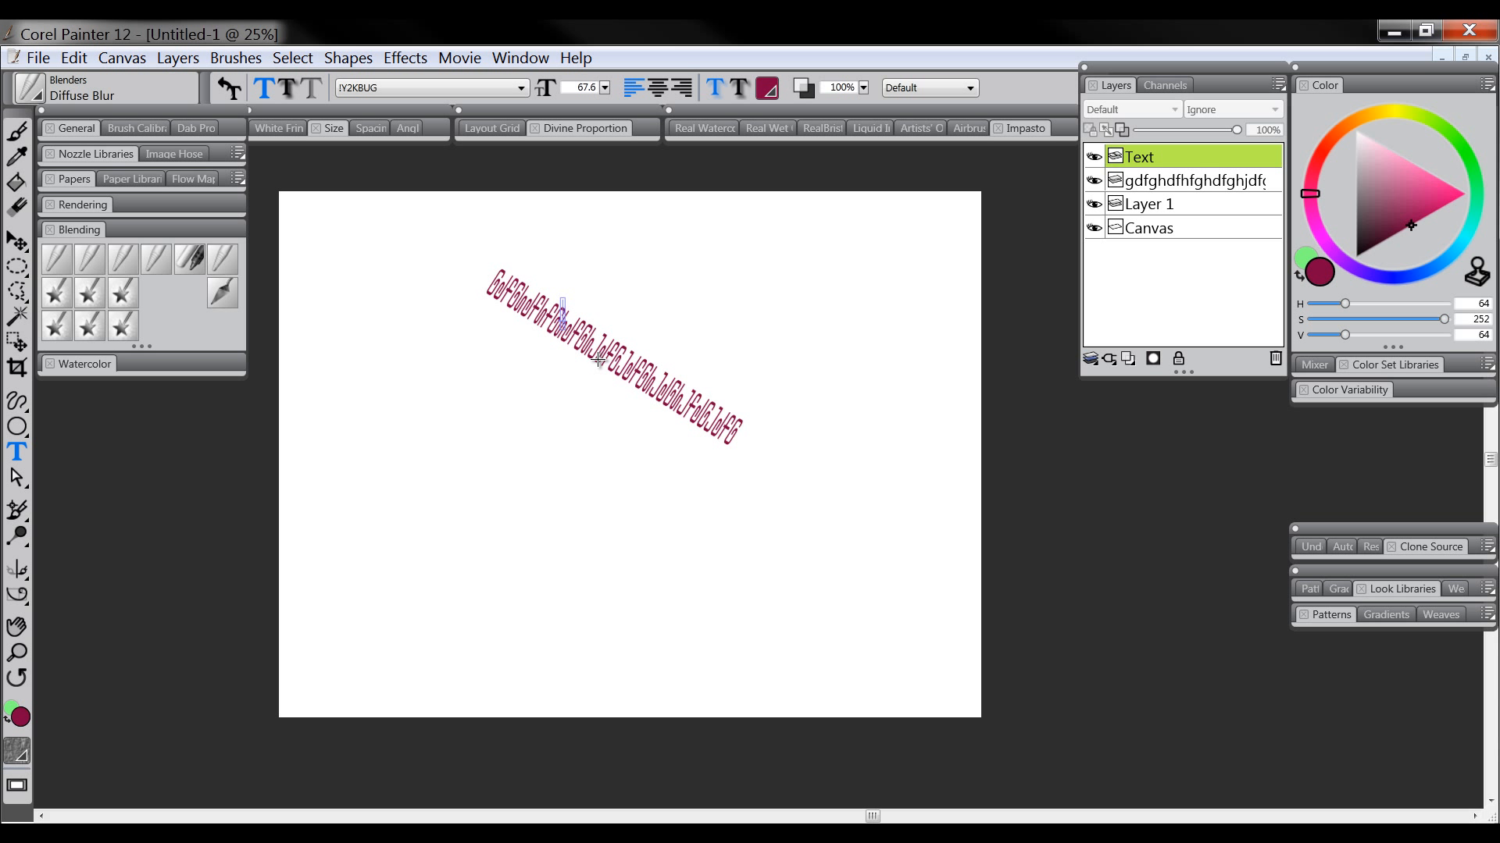
pyautogui.click(1144, 184)
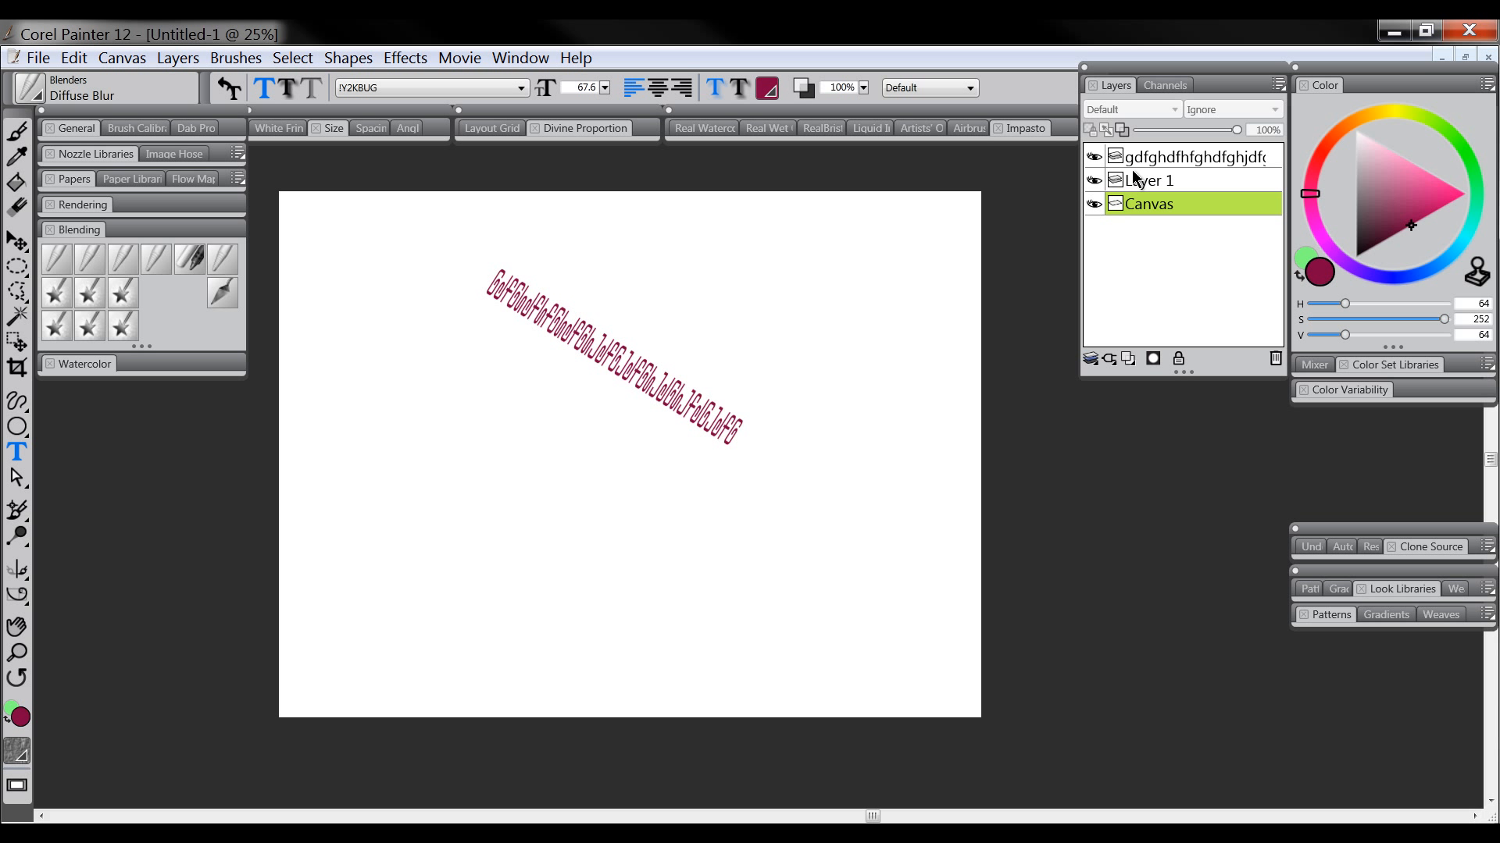
pyautogui.click(1138, 161)
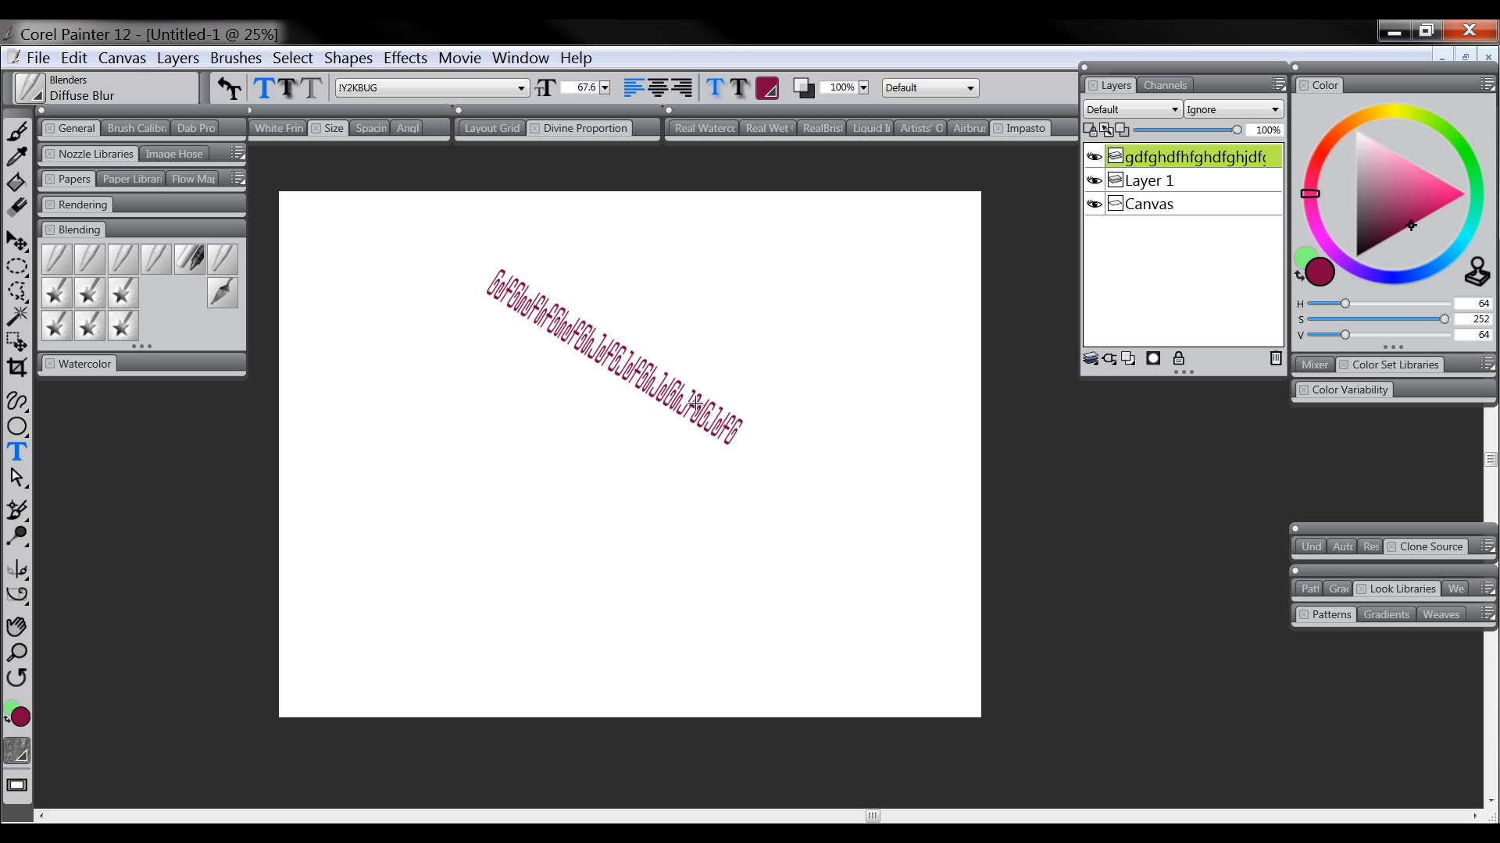
pyautogui.click(1277, 359)
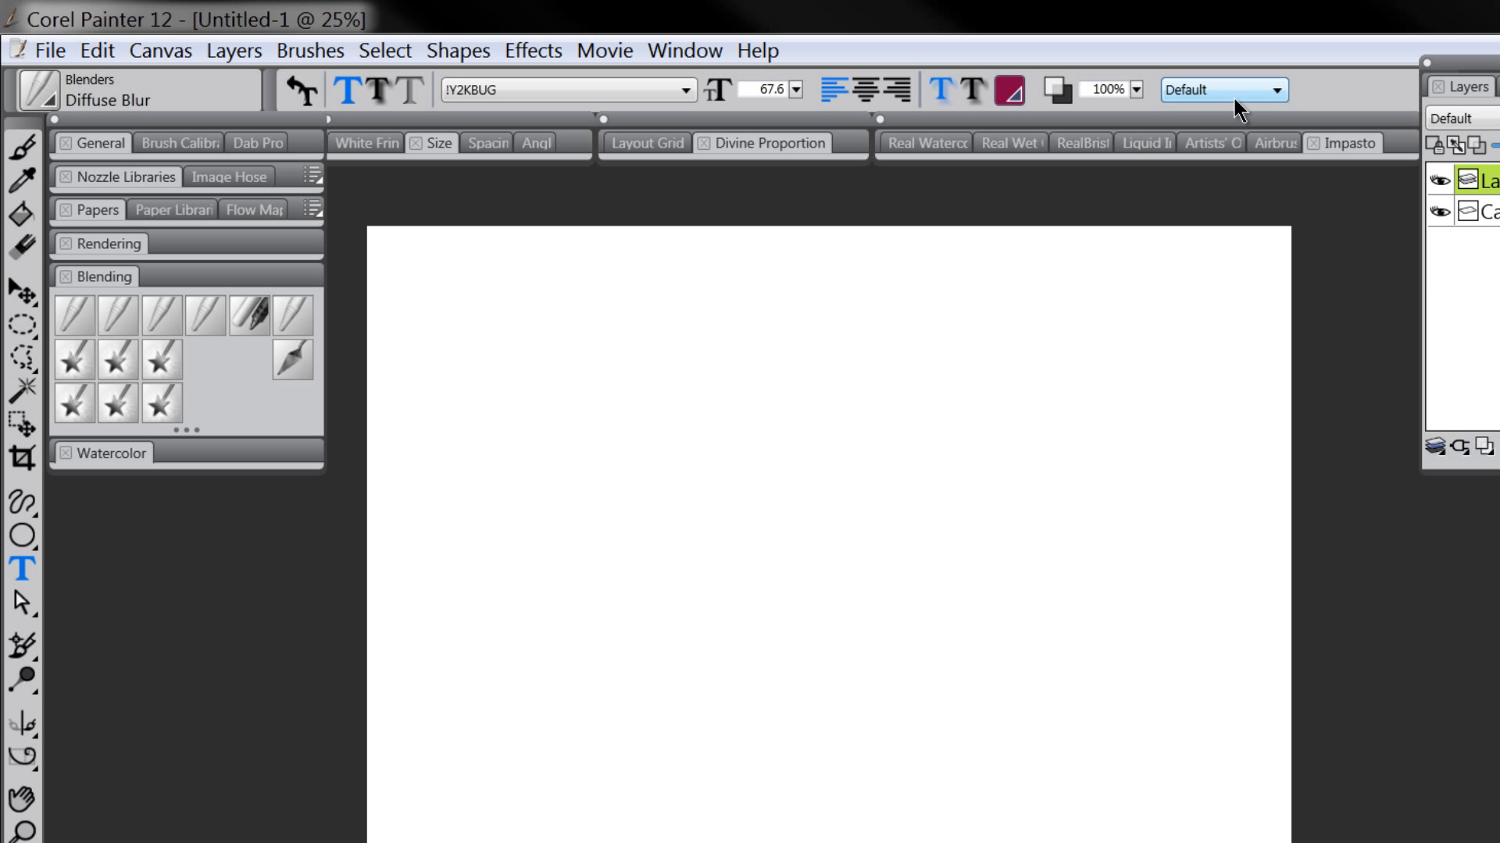
# - Draw a green oval in the middle of the canvas with the Oval Shape tool
pyautogui.click(22, 600)
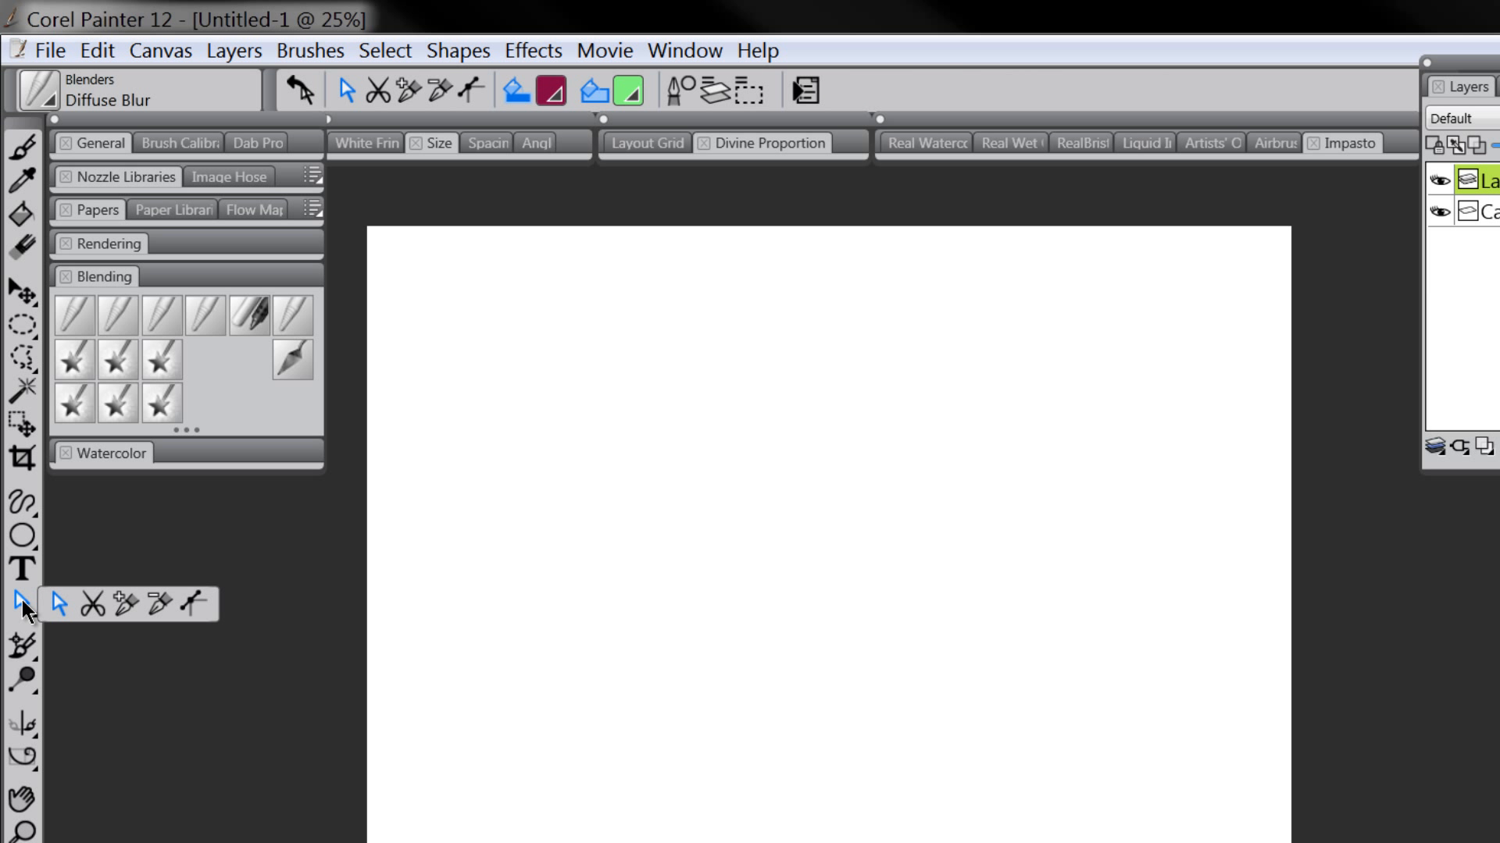
pyautogui.click(22, 536)
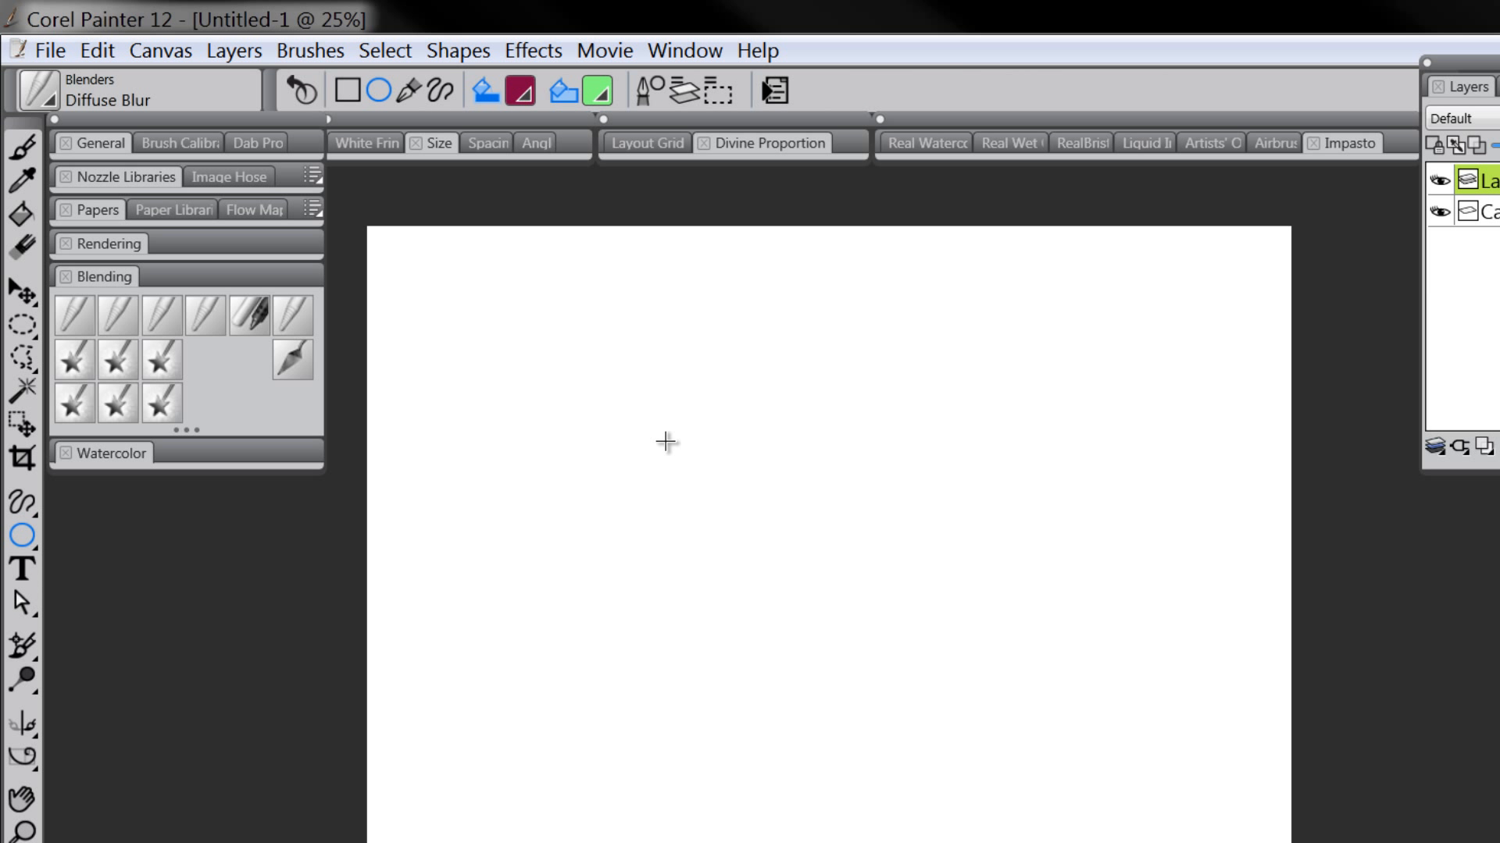
pyautogui.moveTo(665, 438); pyautogui.dragTo(853, 625)
pyautogui.moveTo(910, 666); pyautogui.dragTo(913, 669)
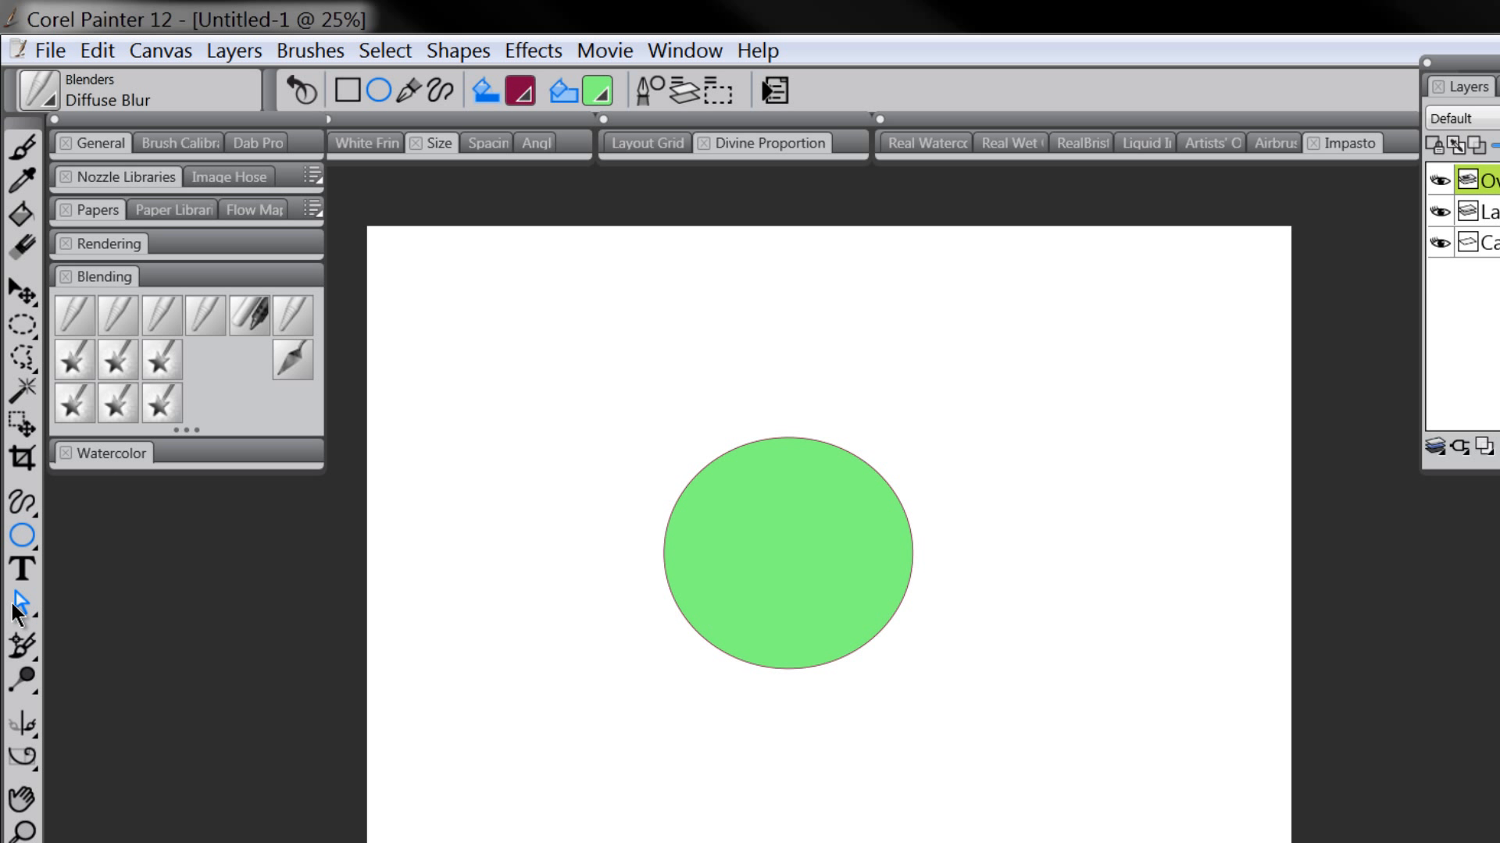
# - Pull the oval's right anchor point outward and bend the curve above it inward to form a hooked tip
pyautogui.click(22, 602)
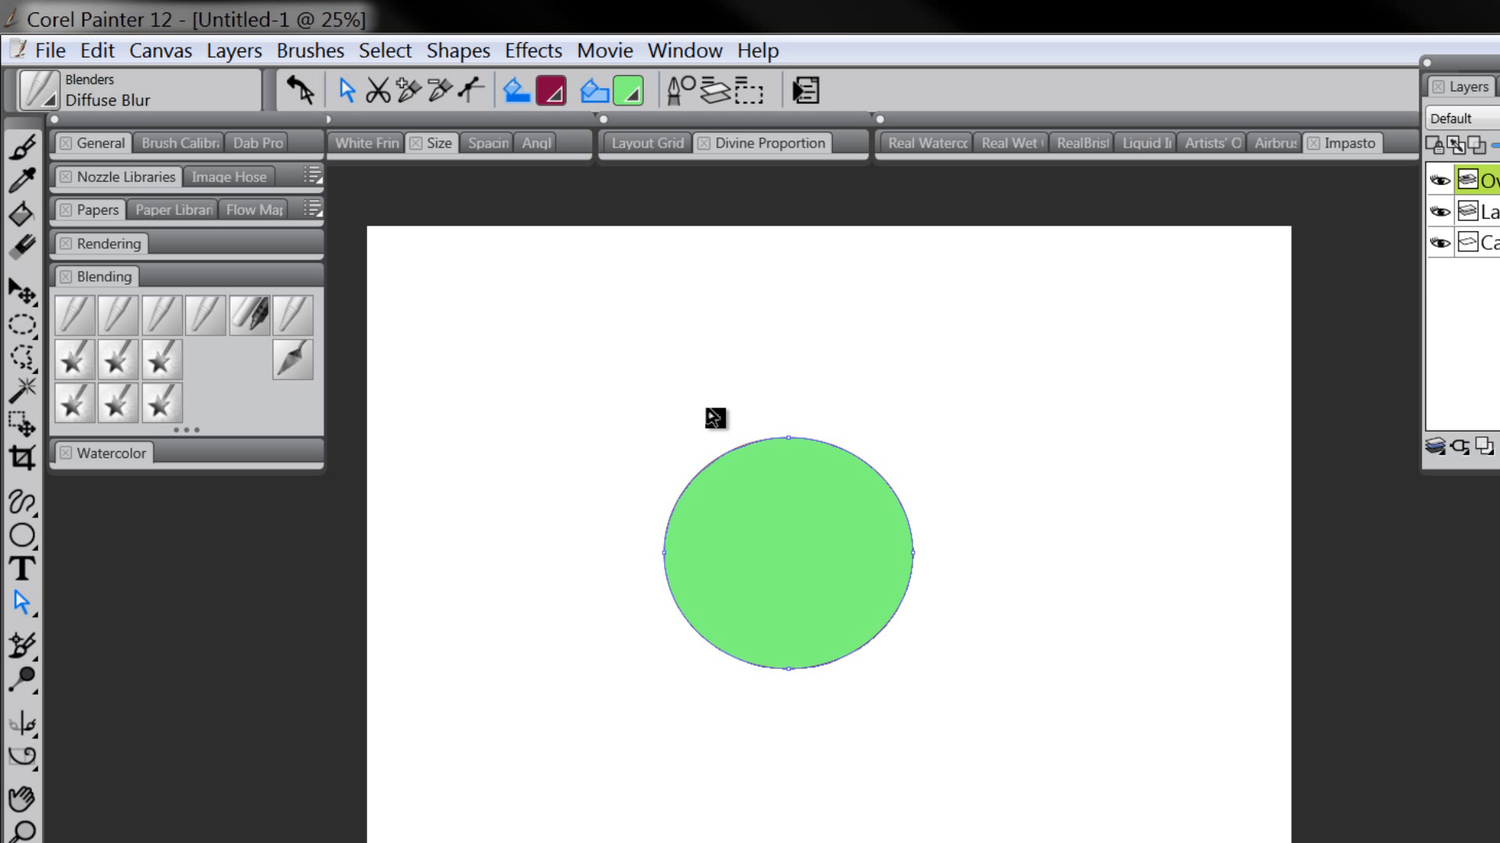
pyautogui.moveTo(770, 415); pyautogui.dragTo(814, 461)
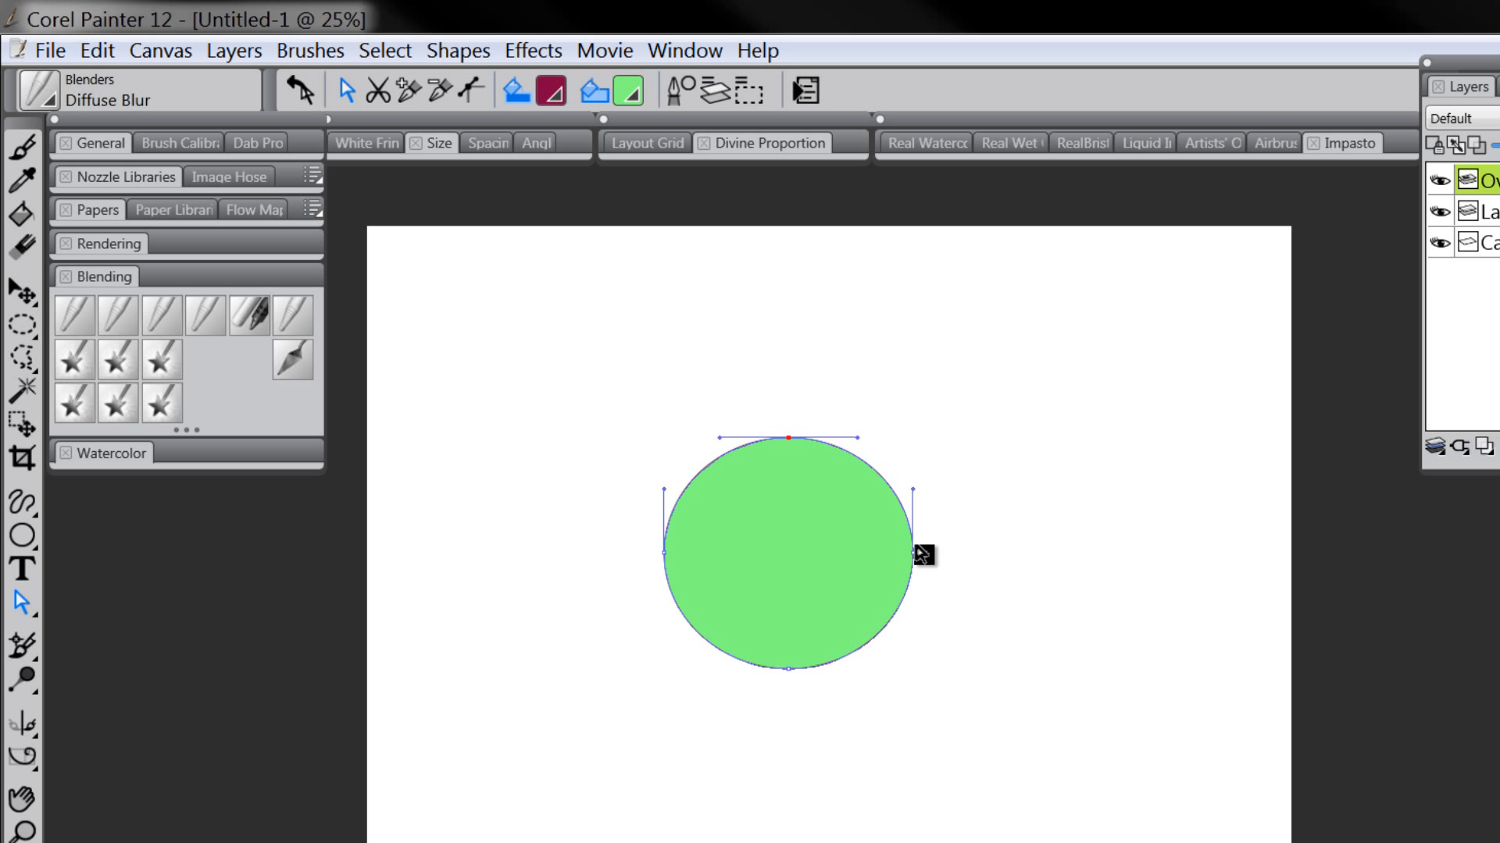
pyautogui.click(913, 554)
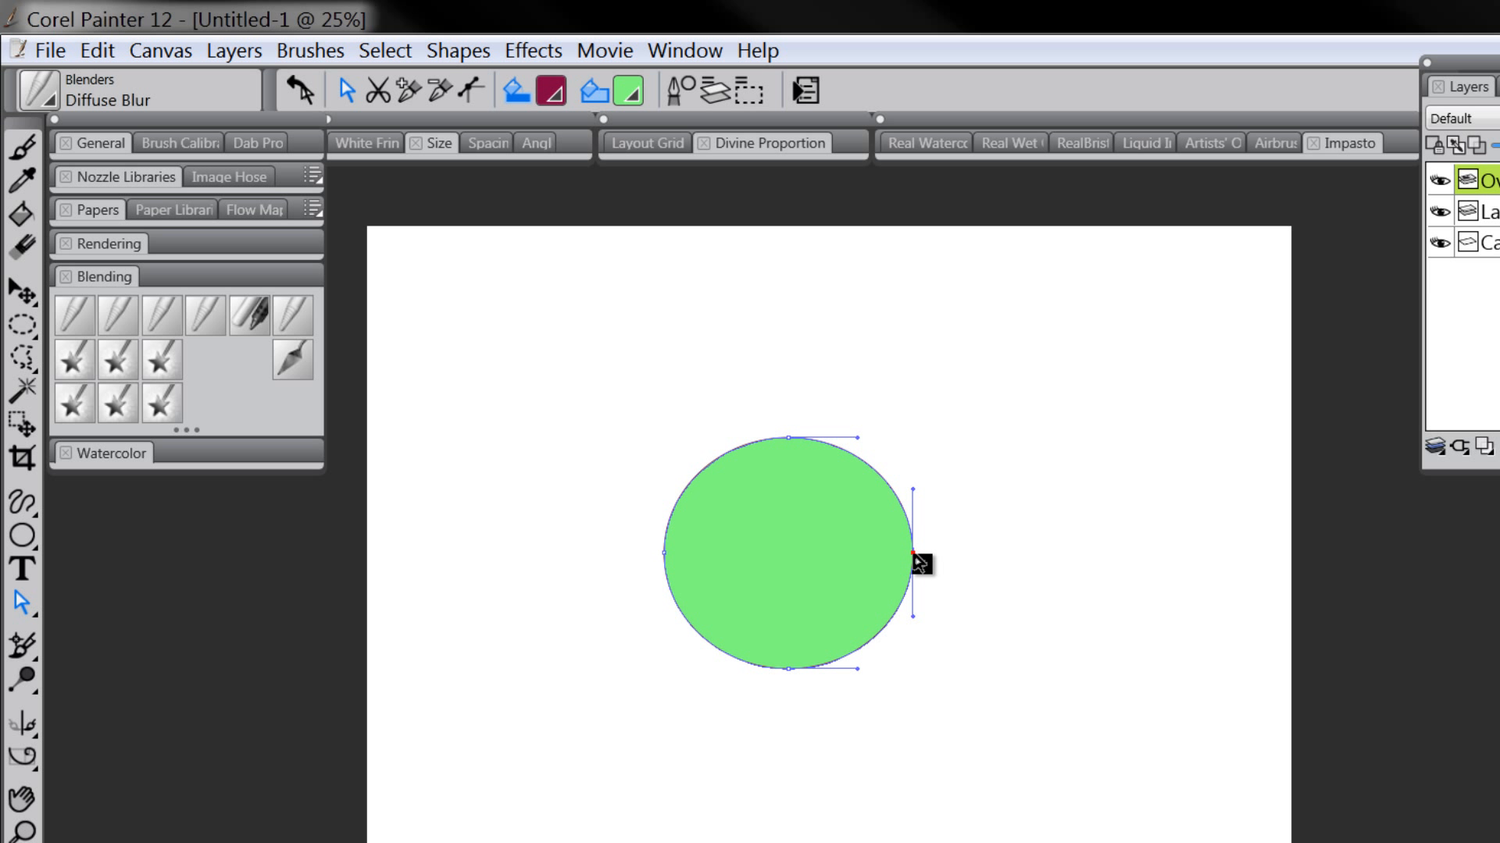
pyautogui.moveTo(965, 566); pyautogui.dragTo(770, 578)
pyautogui.click(1012, 455)
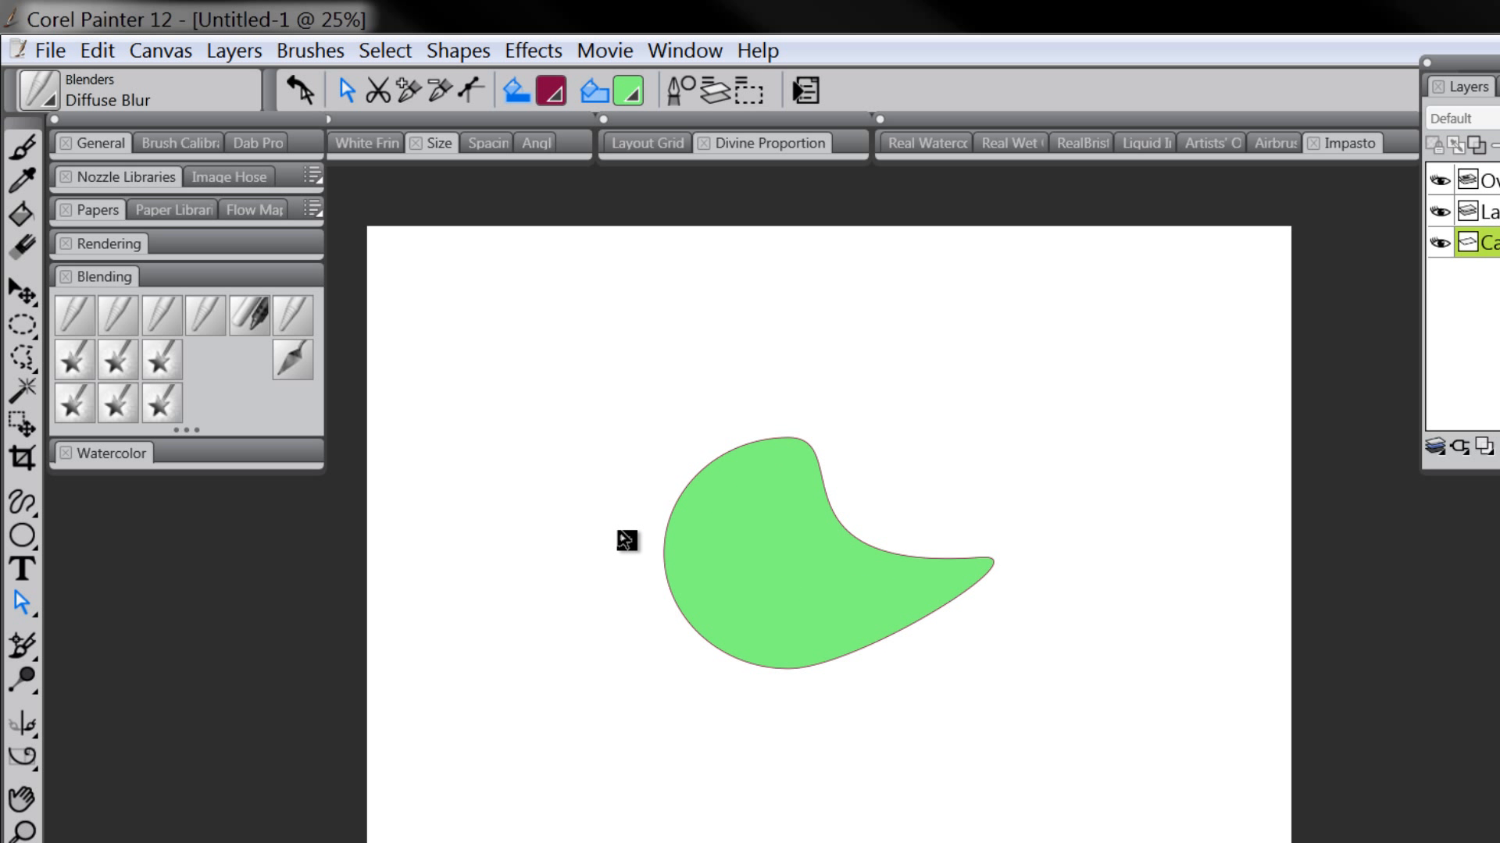
# - Reselect the green shape, stretch its left anchor point outward, and deselect it
pyautogui.click(696, 589)
pyautogui.moveTo(665, 556); pyautogui.dragTo(556, 559)
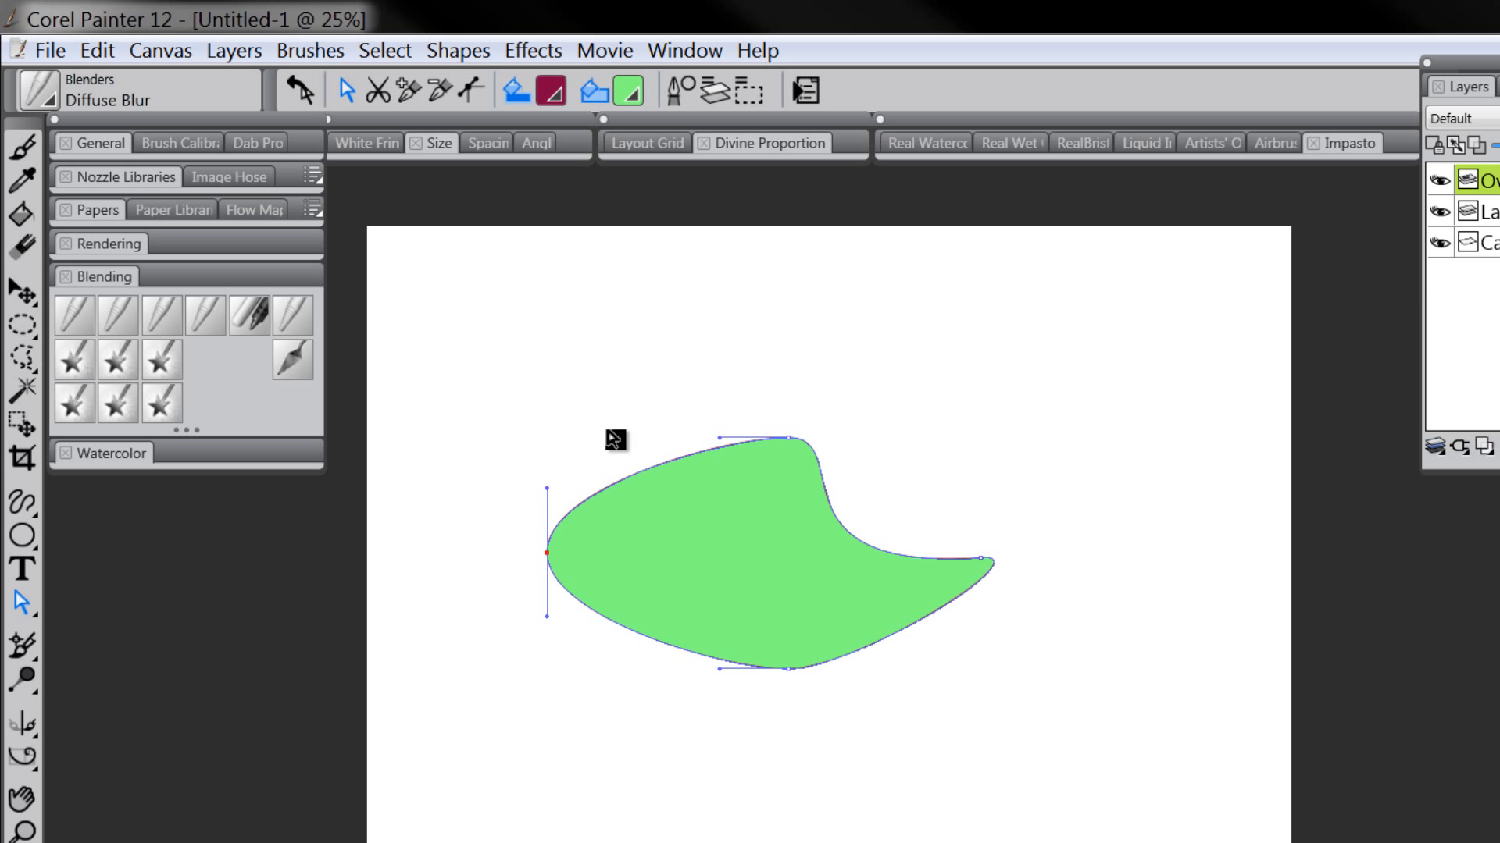
pyautogui.click(902, 385)
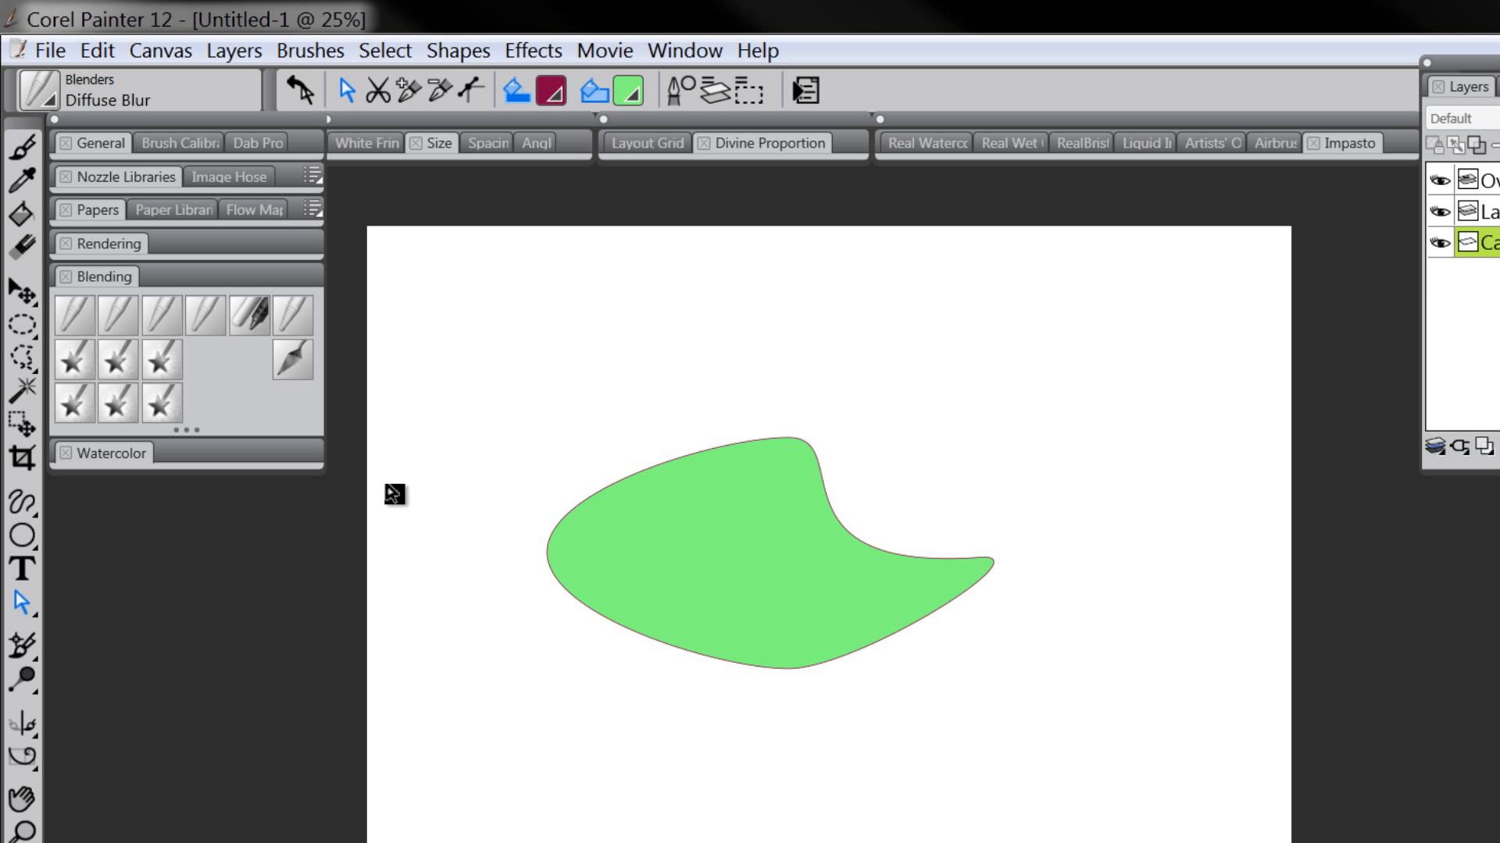
# - Activate the Scissors tool and switch to the Add Point tool
pyautogui.click(24, 602)
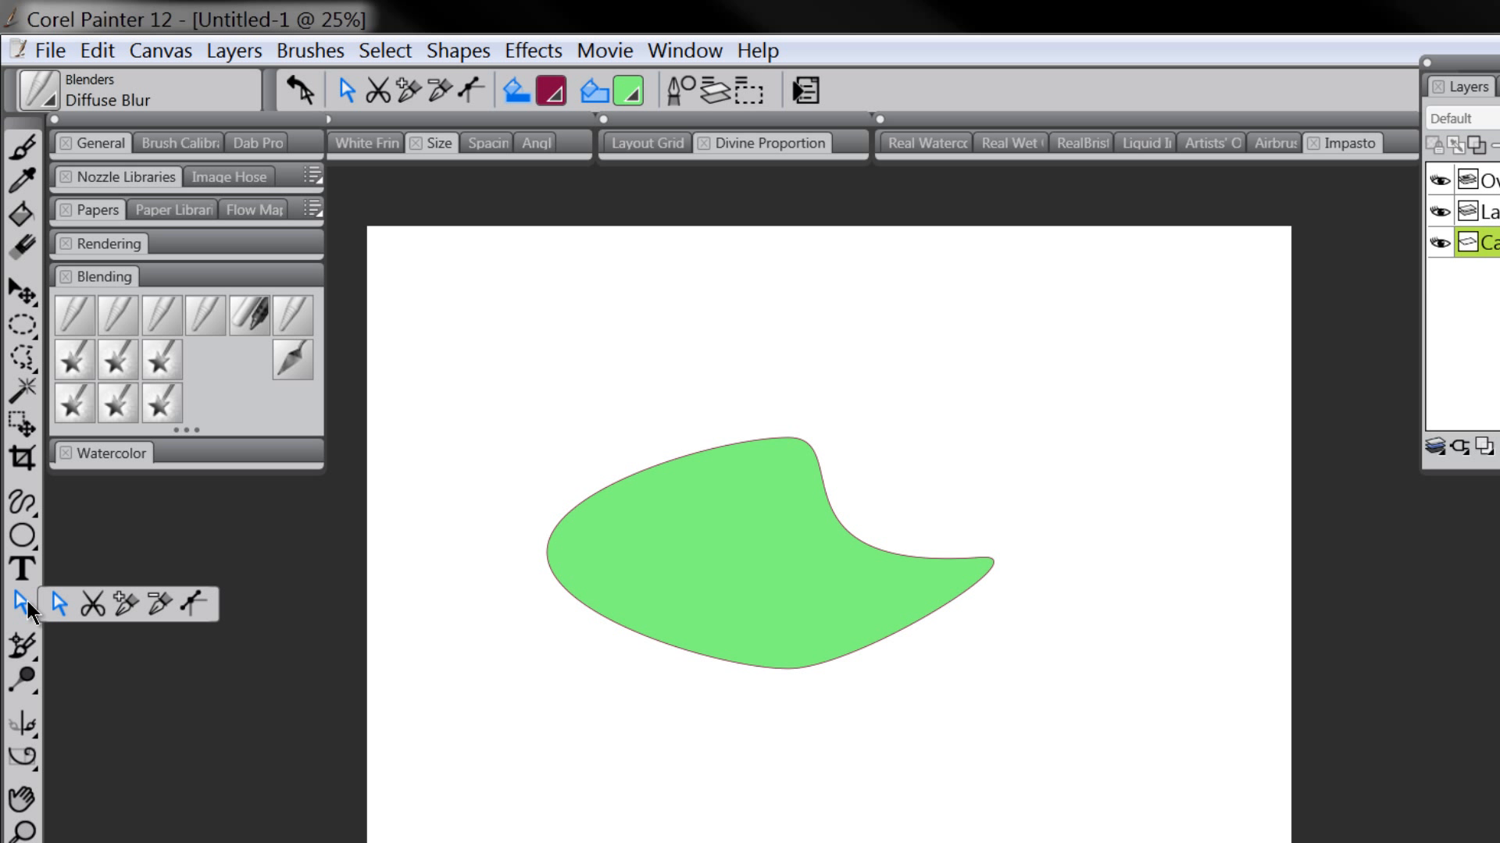
pyautogui.click(94, 602)
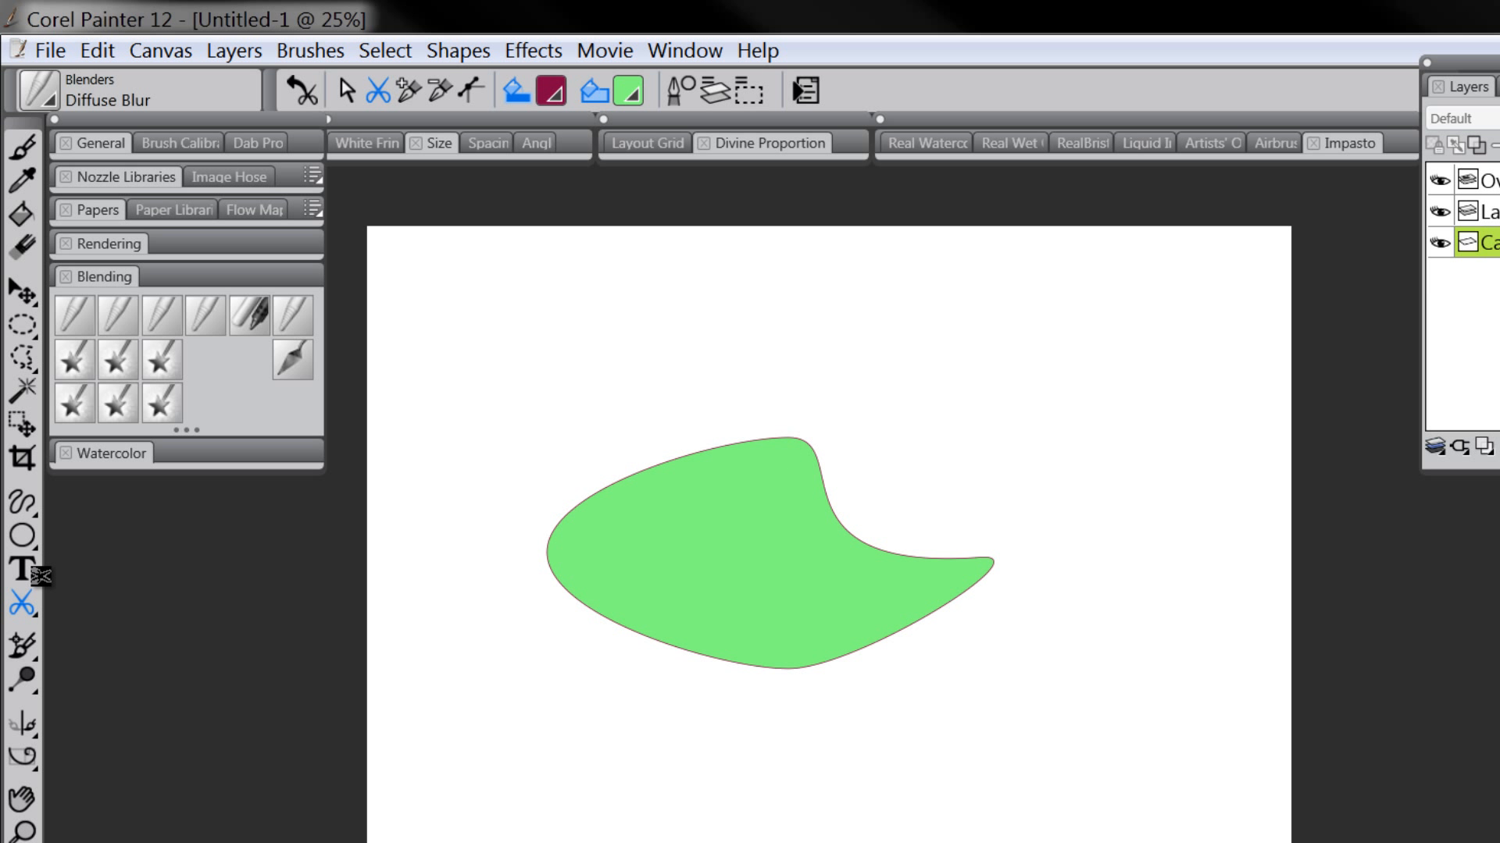
pyautogui.click(22, 603)
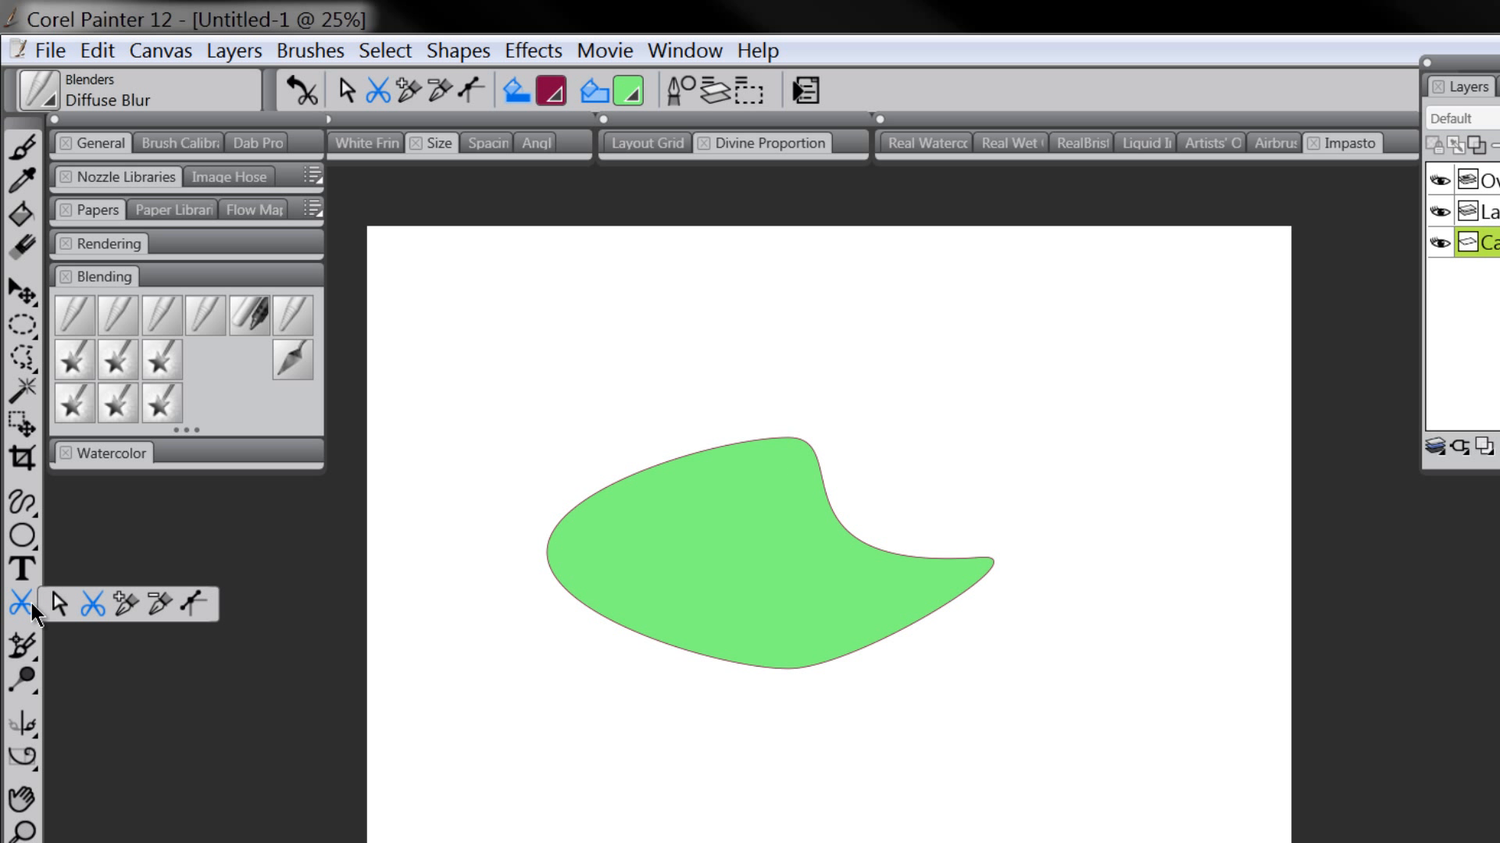
pyautogui.click(125, 605)
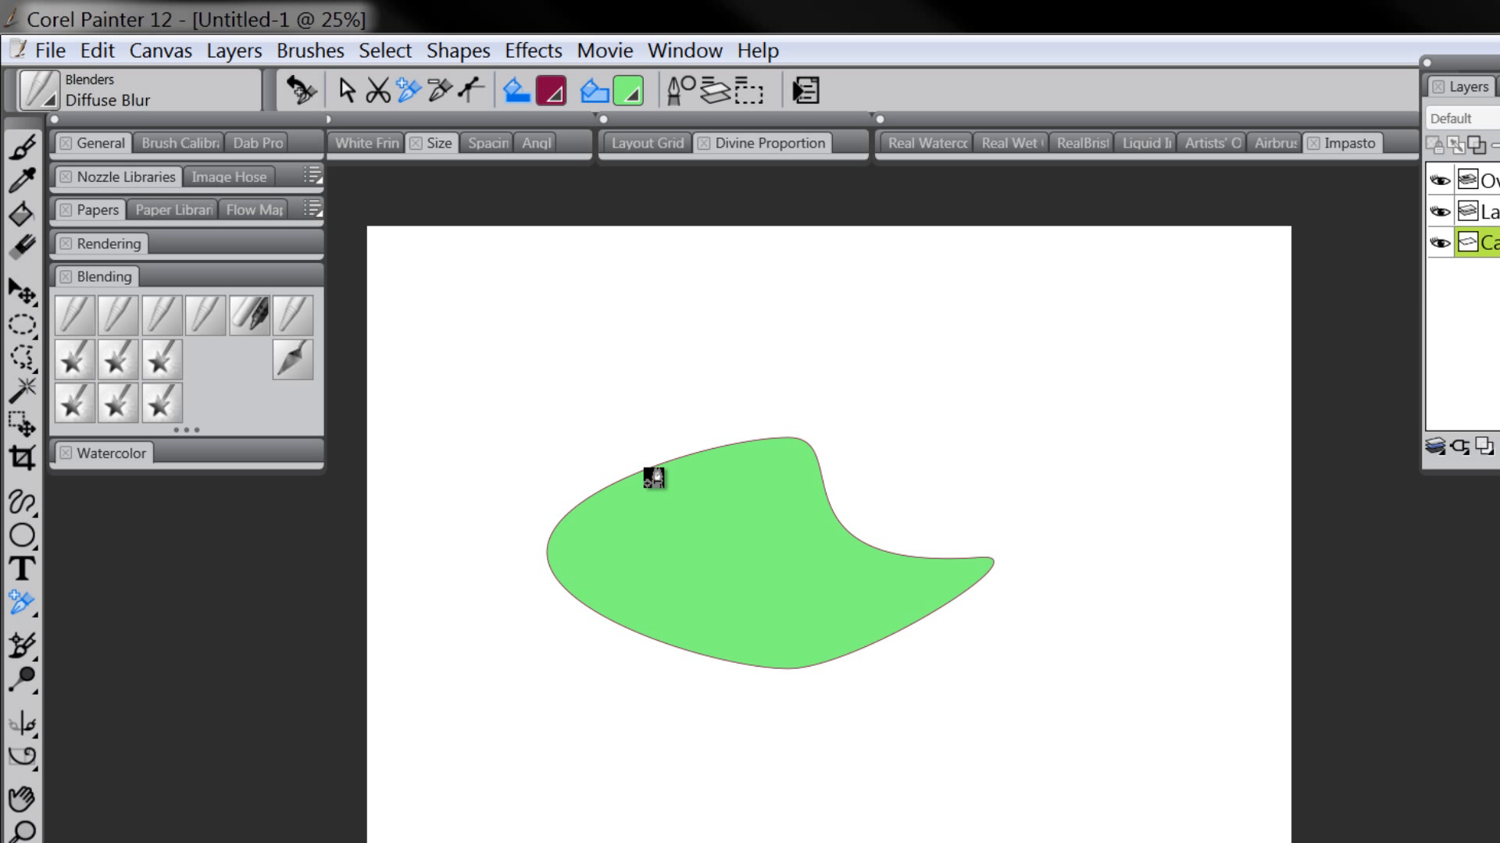
pyautogui.click(18, 605)
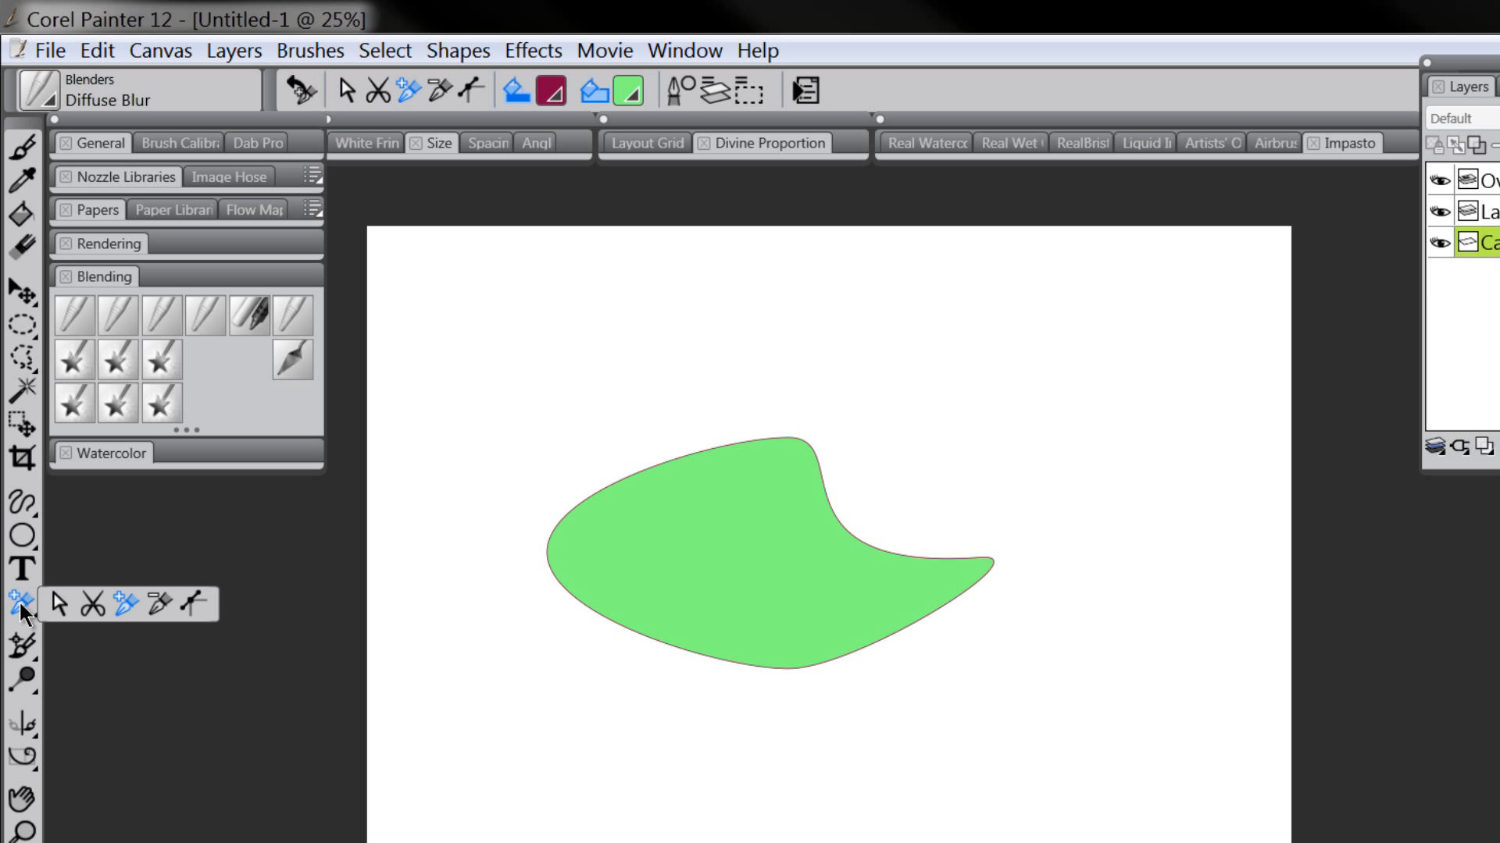
# - Select the green shape so its anchor points are active, and activate the Add Point tool
pyautogui.click(1489, 182)
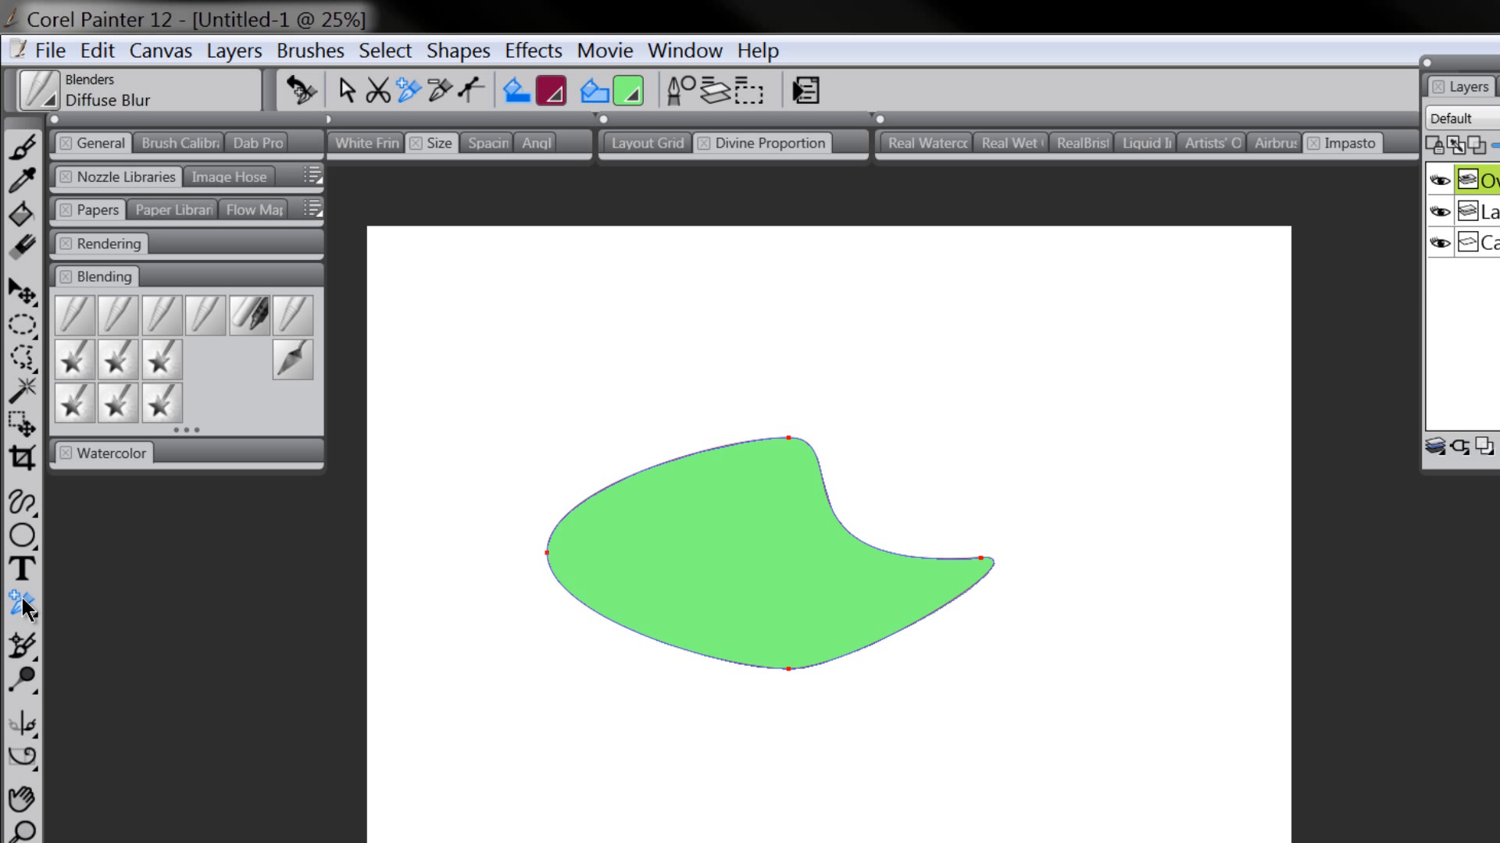
pyautogui.moveTo(20, 594); pyautogui.dragTo(82, 604)
pyautogui.click(660, 471)
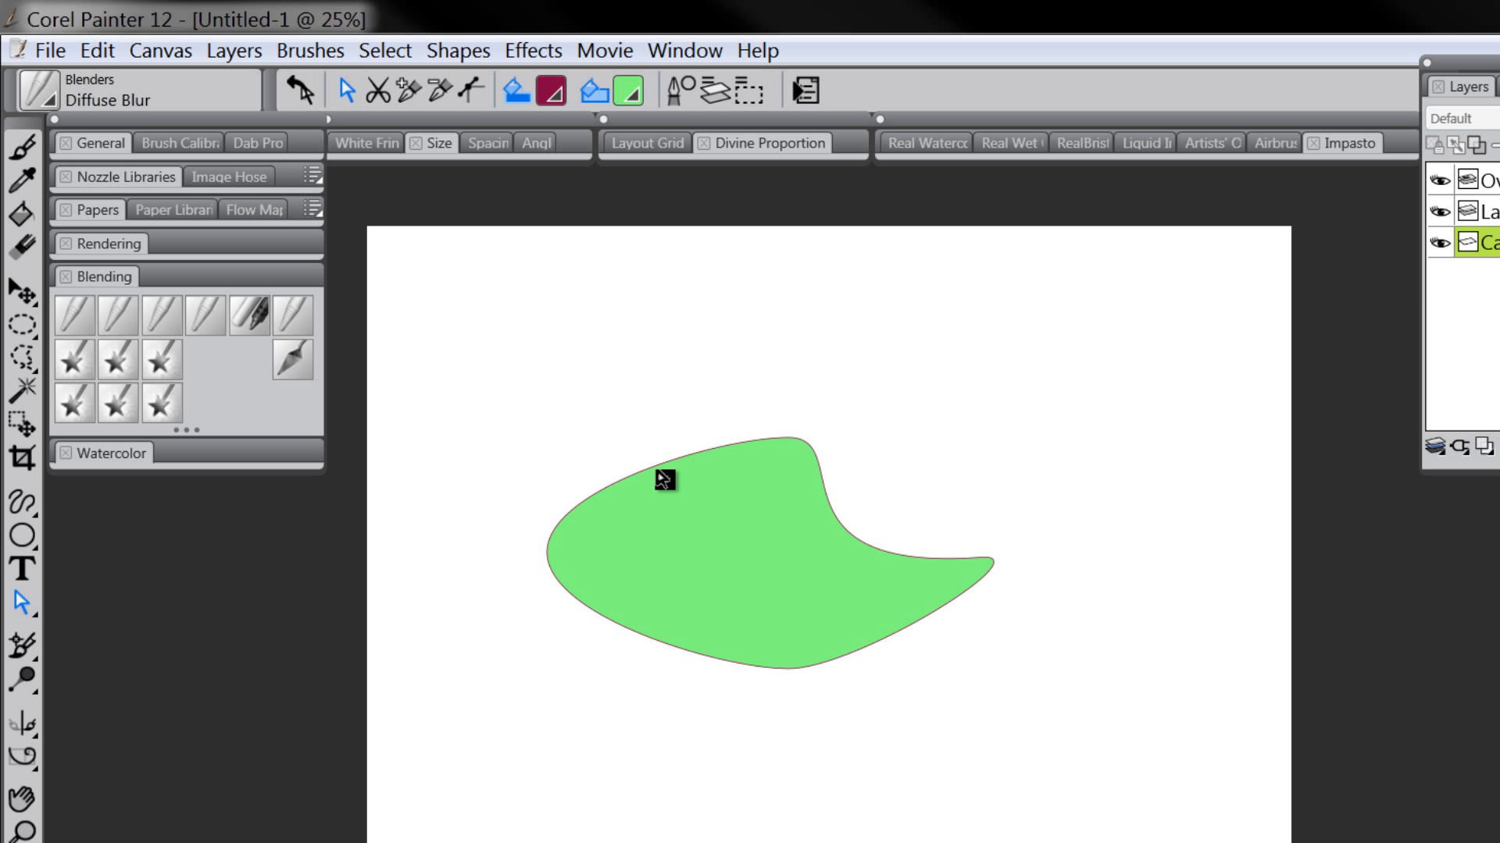
pyautogui.click(662, 473)
pyautogui.moveTo(20, 605); pyautogui.dragTo(124, 605)
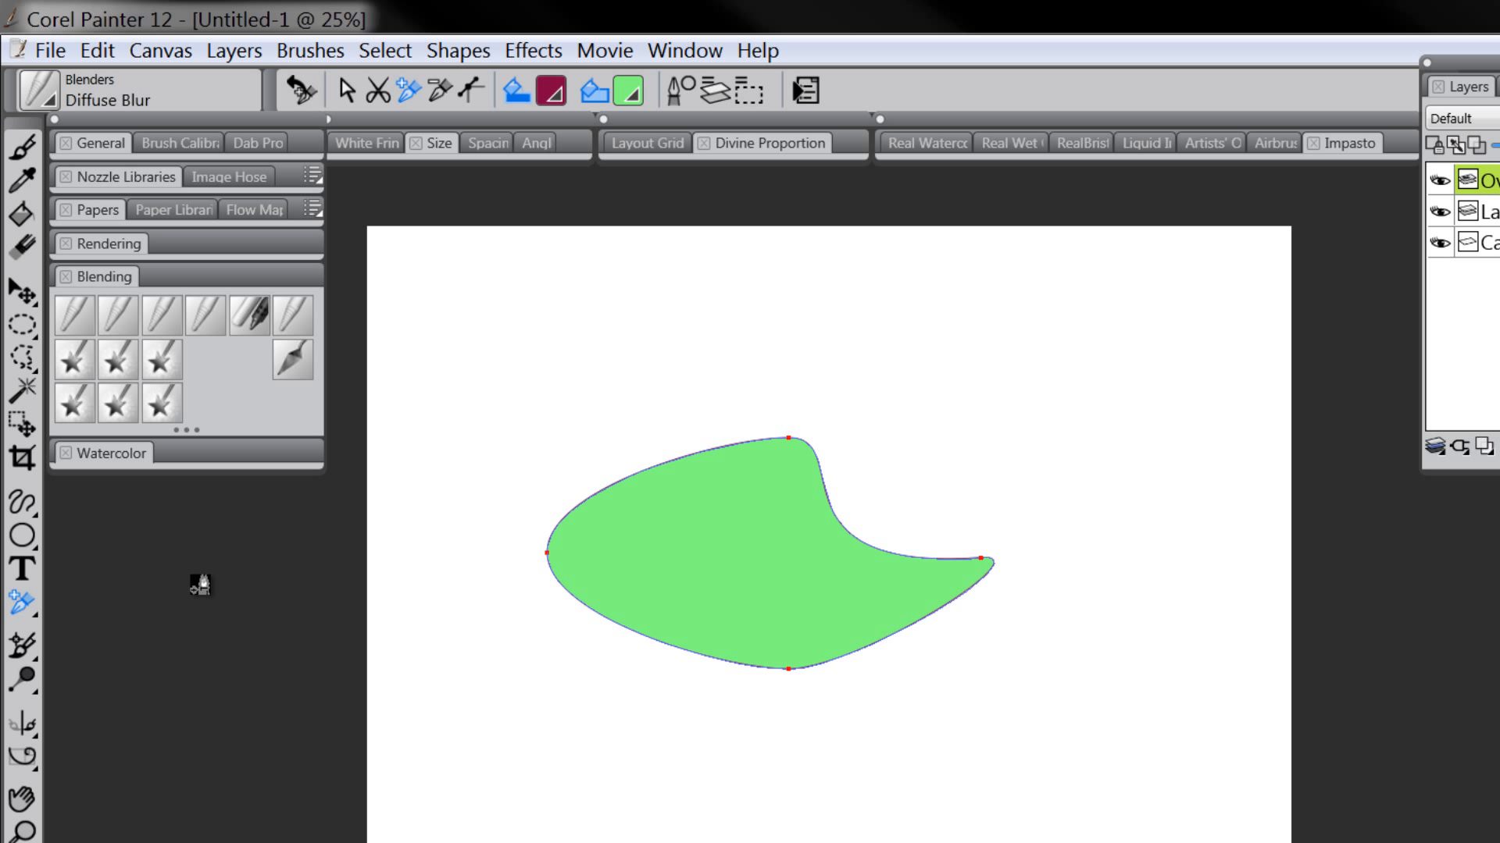
# - Delete the green shape's top and right anchor points with the Remove Point tool
pyautogui.moveTo(21, 595); pyautogui.dragTo(154, 617)
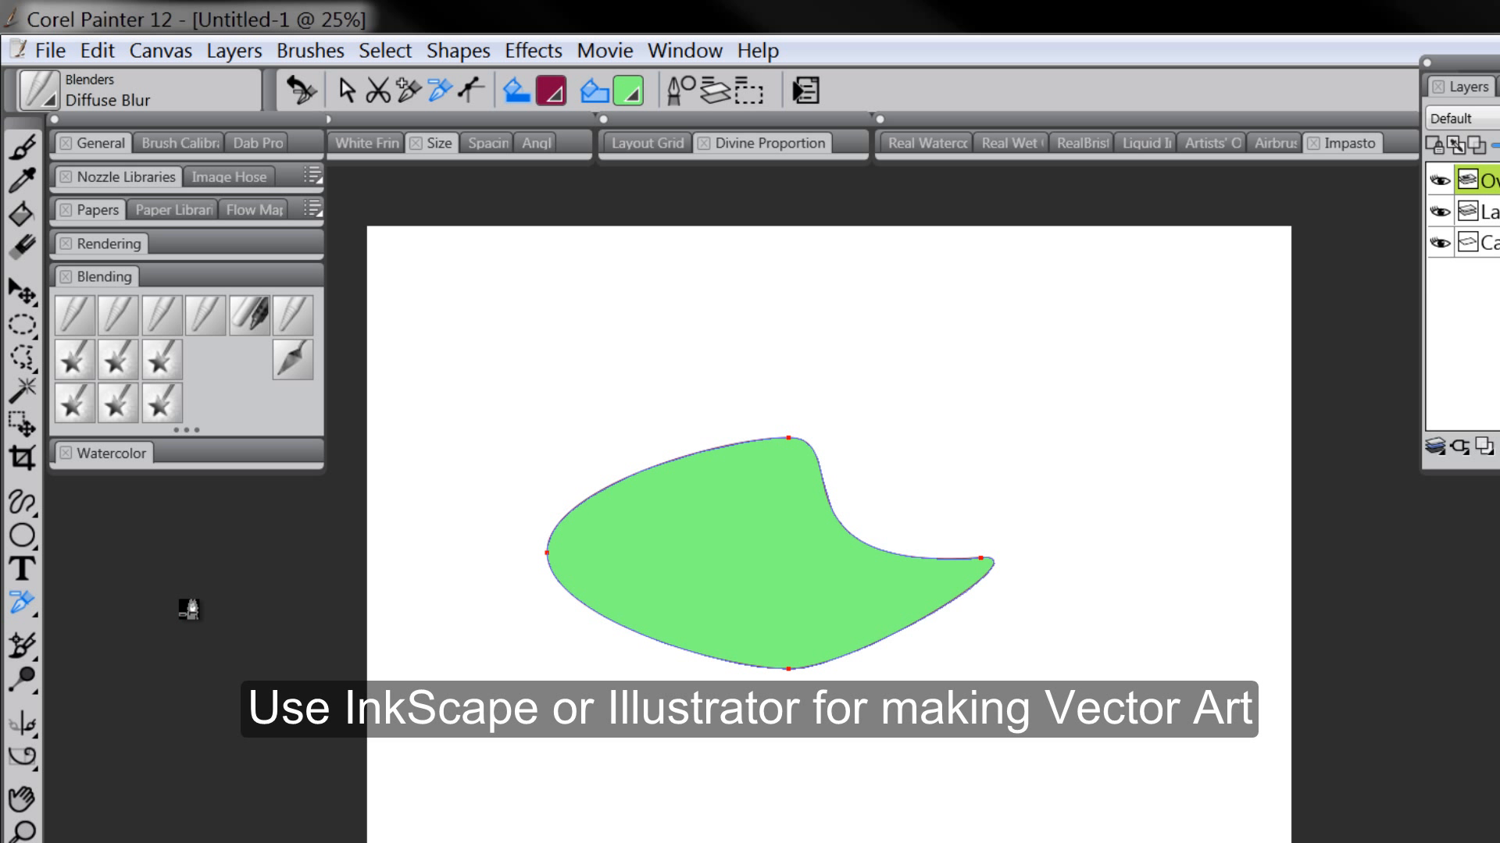
pyautogui.click(787, 439)
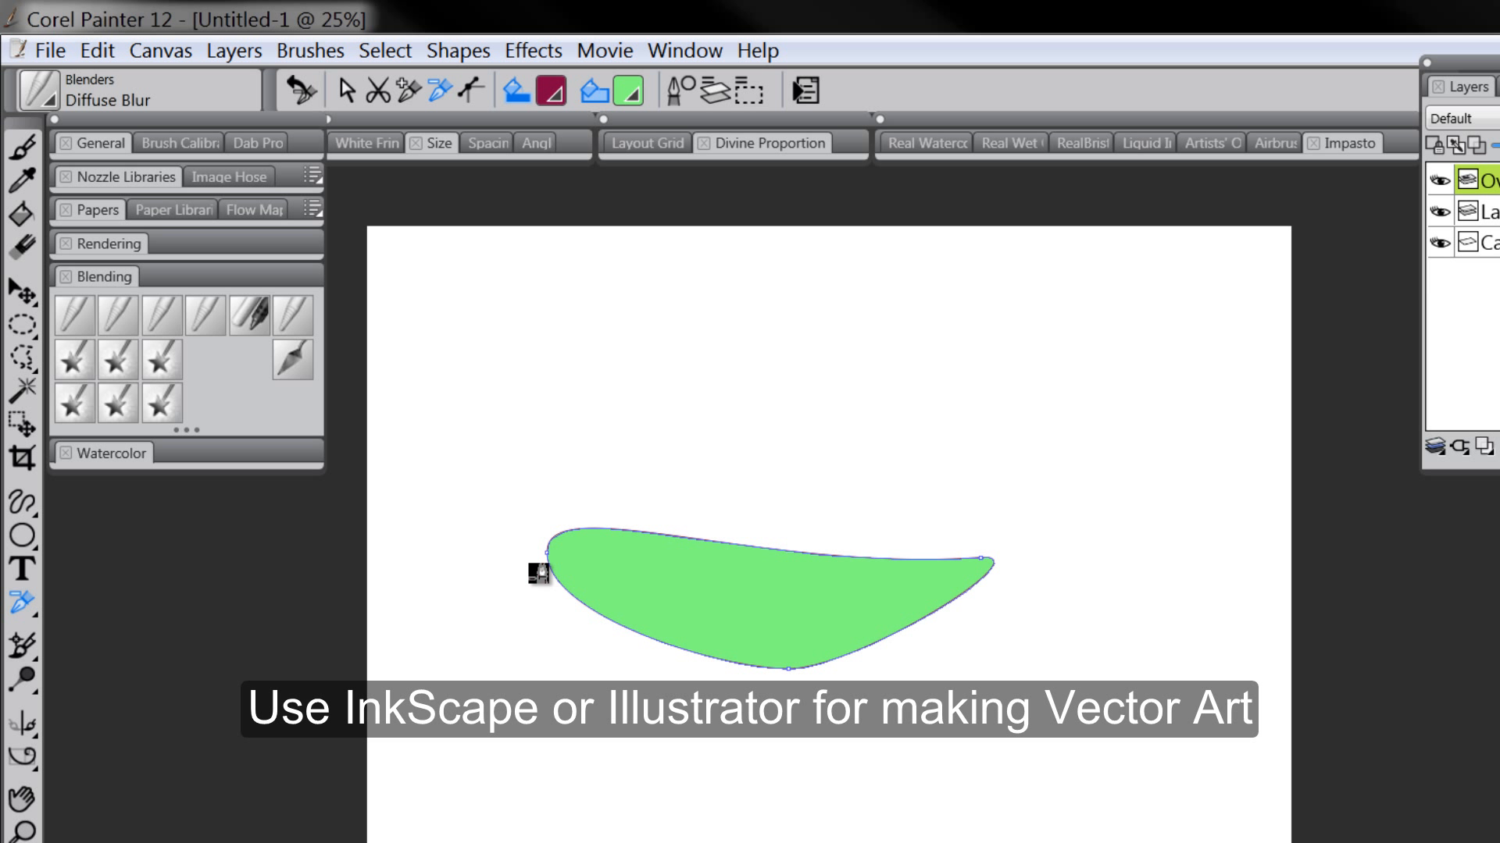
pyautogui.click(981, 564)
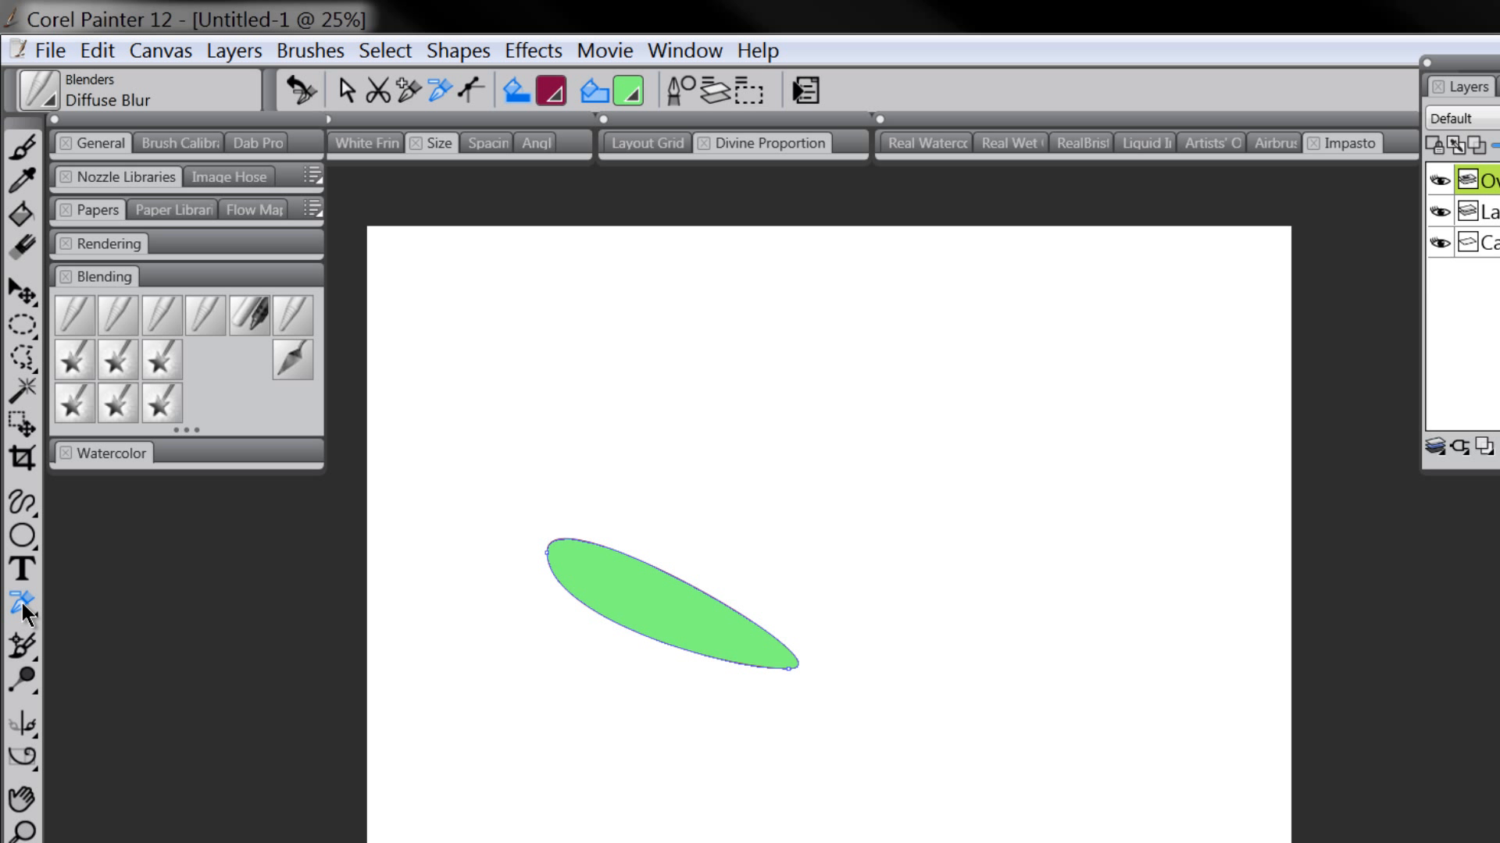
# - Convert the shape's left and bottom anchor points to corners in turn with the Convert Point tool, undoing each change
pyautogui.moveTo(22, 603); pyautogui.dragTo(192, 615)
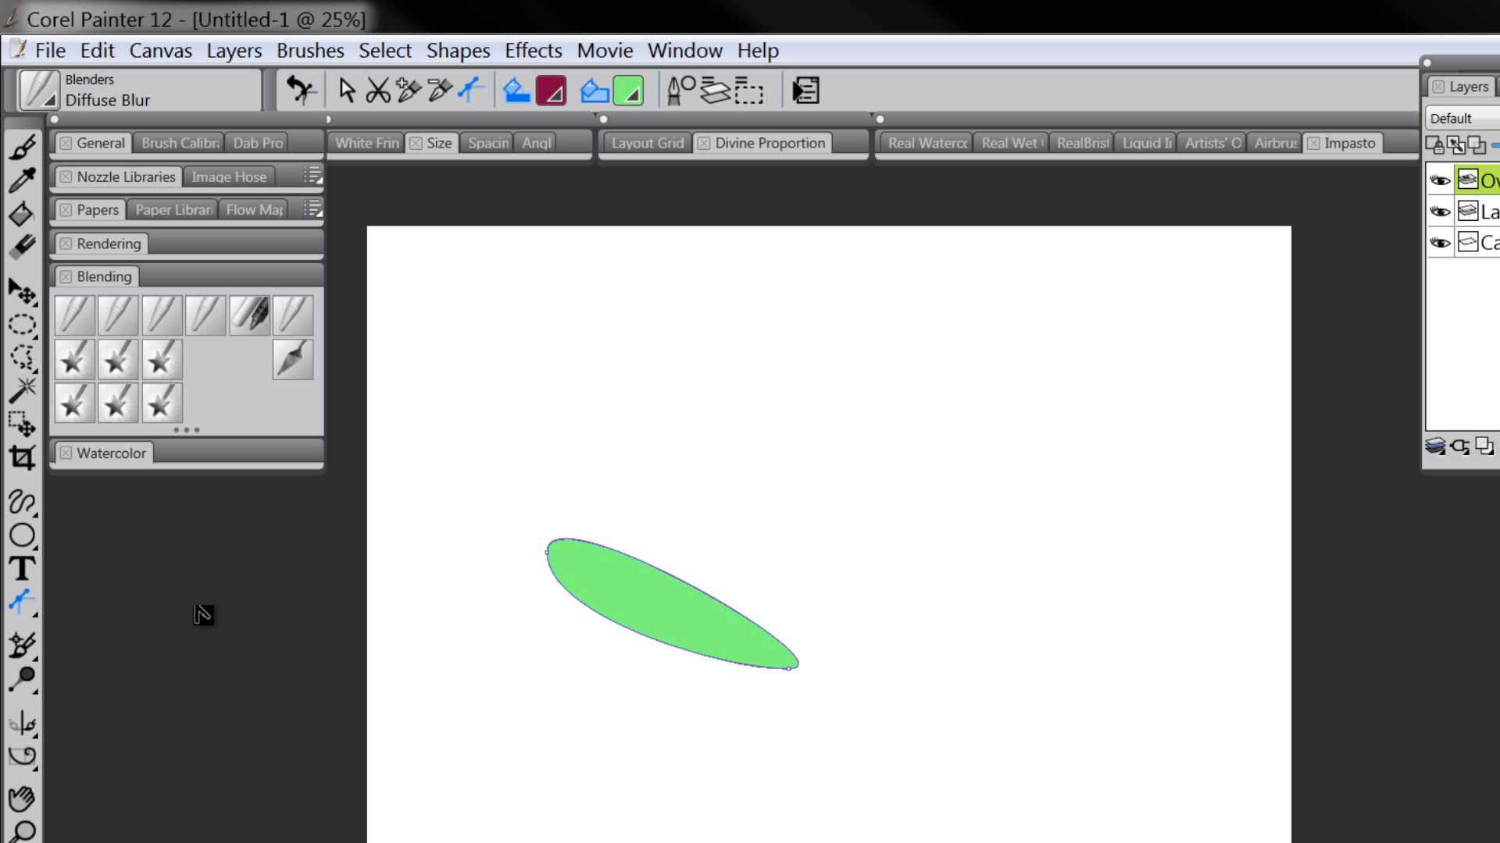
pyautogui.click(548, 554)
pyautogui.moveTo(546, 553); pyautogui.dragTo(549, 556)
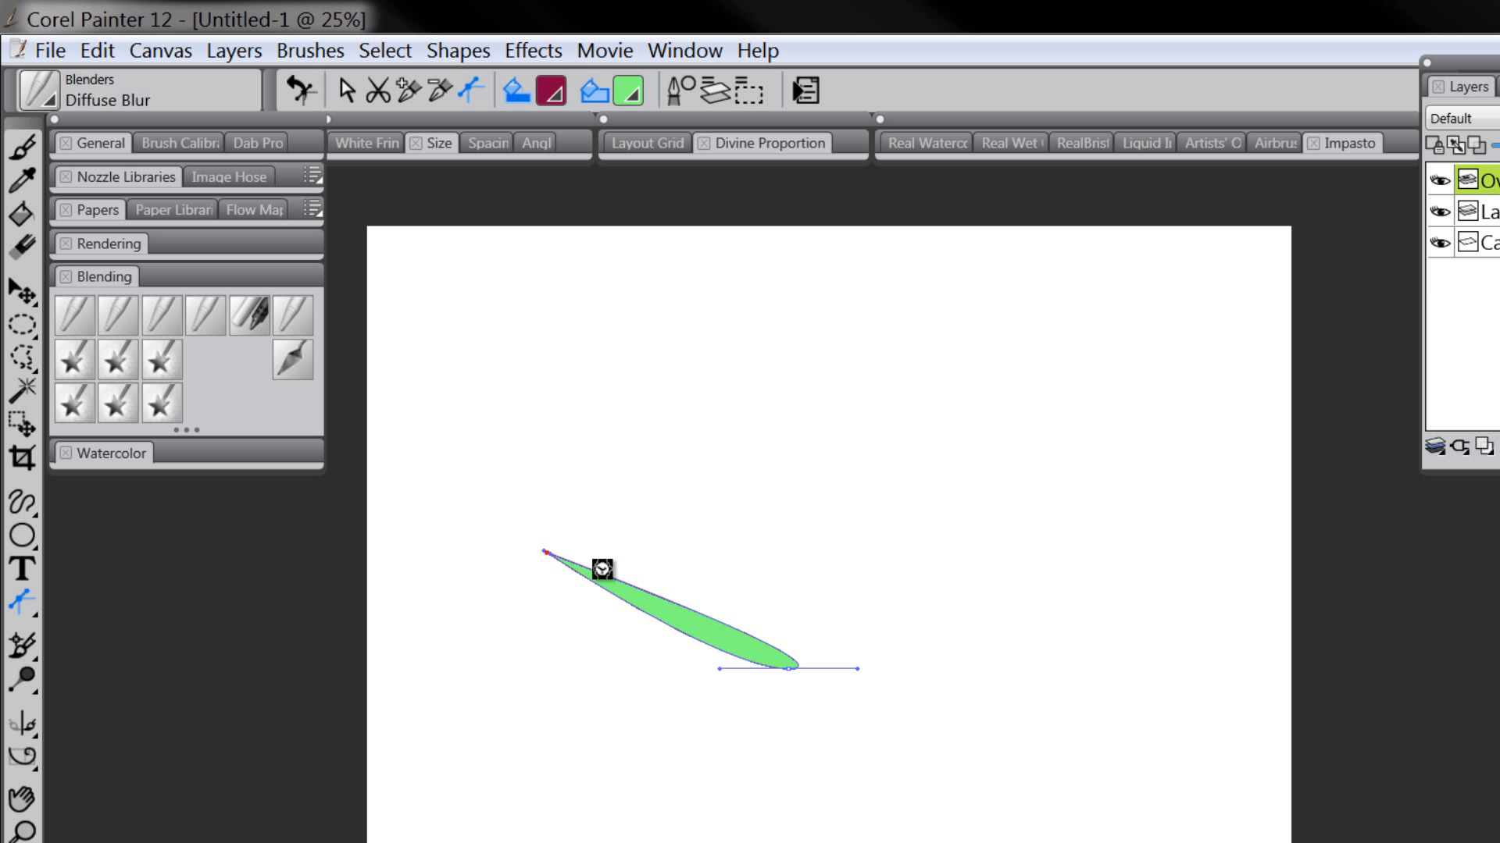
pyautogui.hotkey('ctrl', 'z')
pyautogui.click(789, 670)
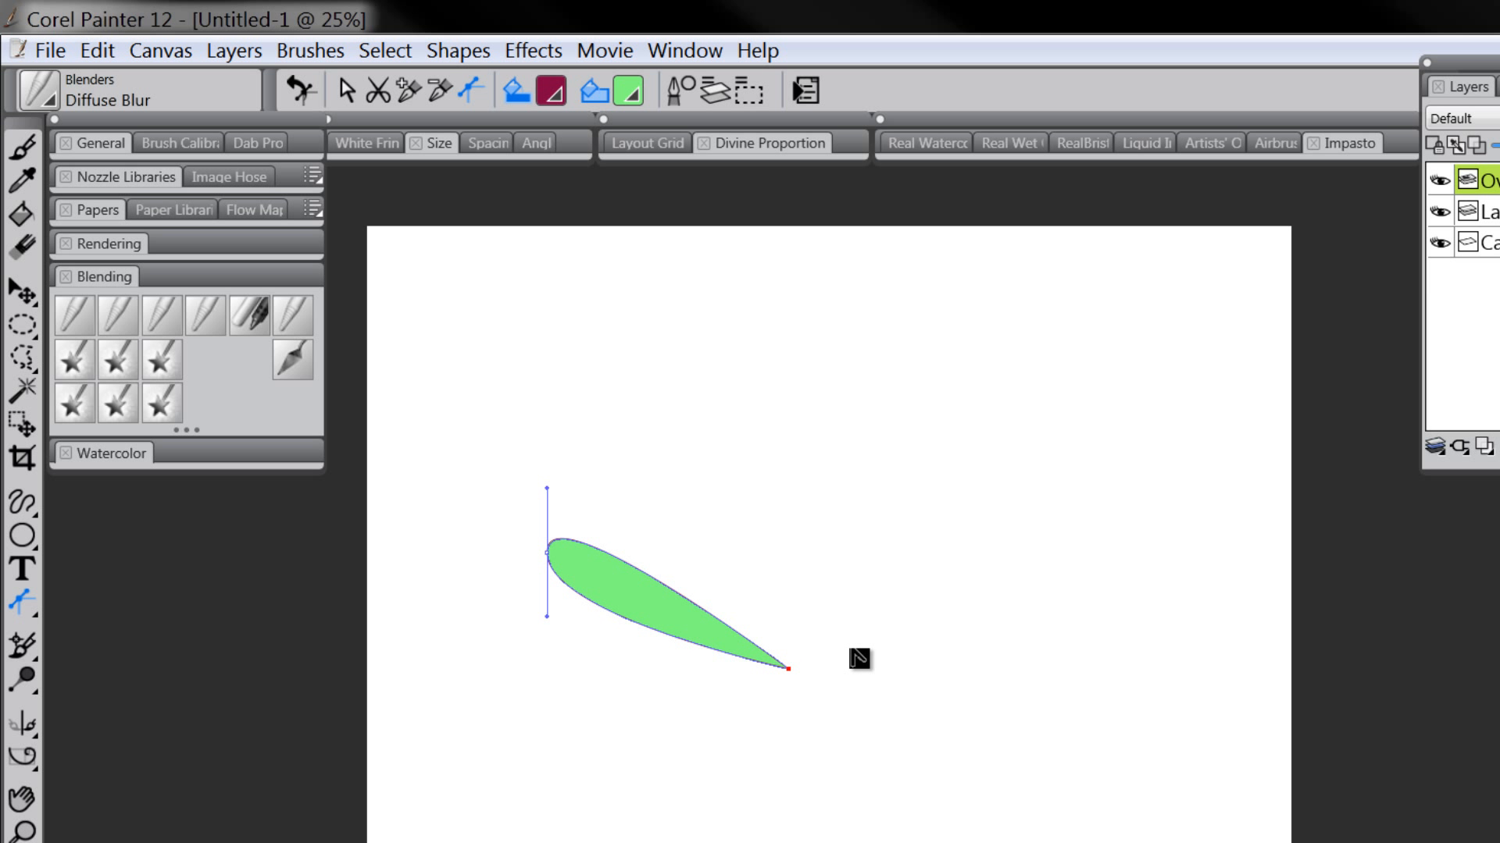
pyautogui.hotkey('ctrl', 'z')
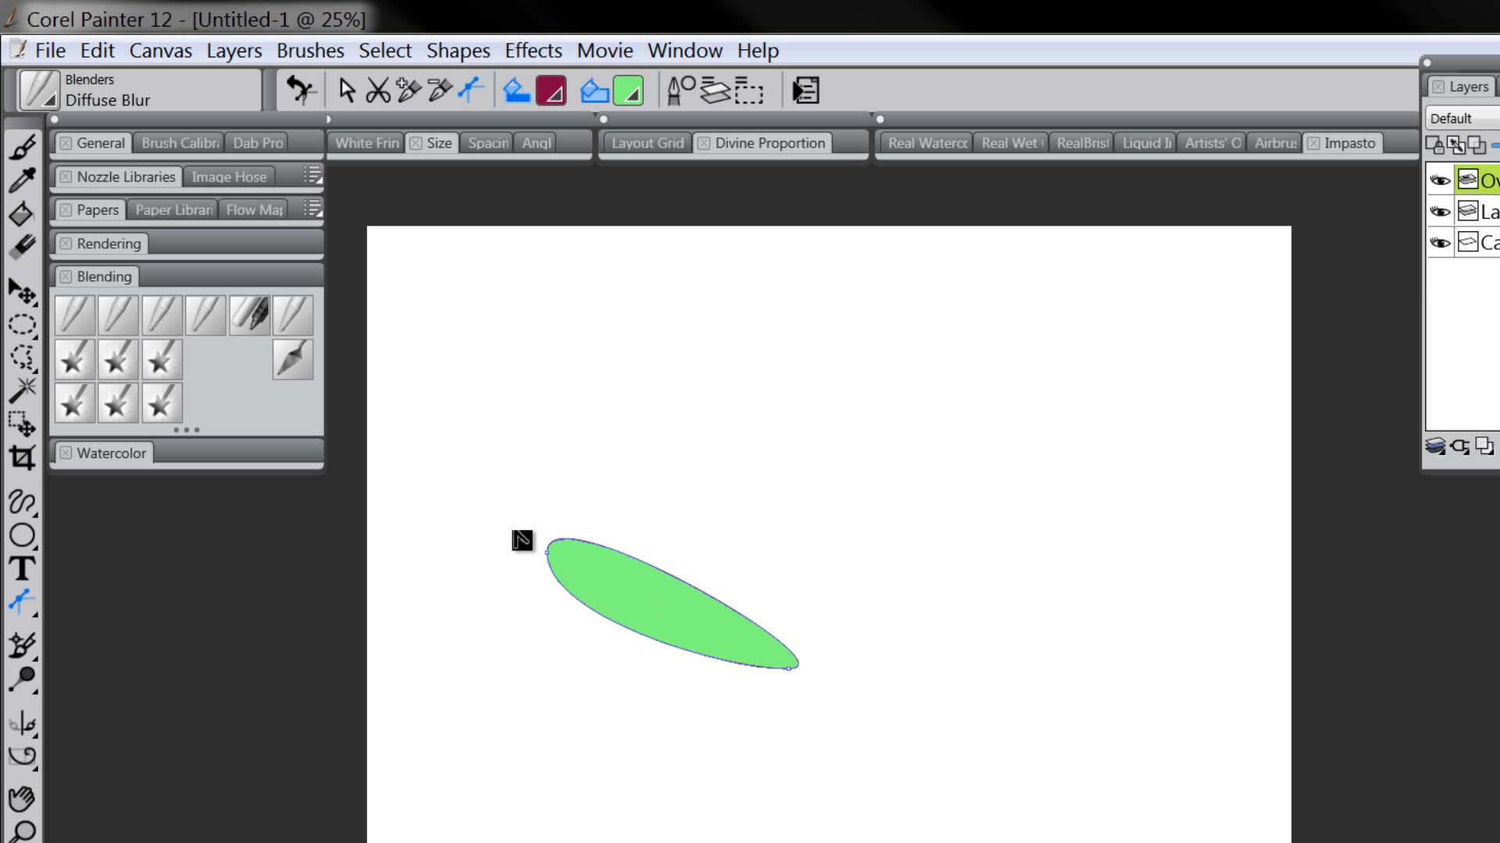
# - With the Convert Point tool, turn the shape's lower-right anchor into a corner, reshape it as a broad curve, and undo a repeated corner conversion
pyautogui.click(789, 670)
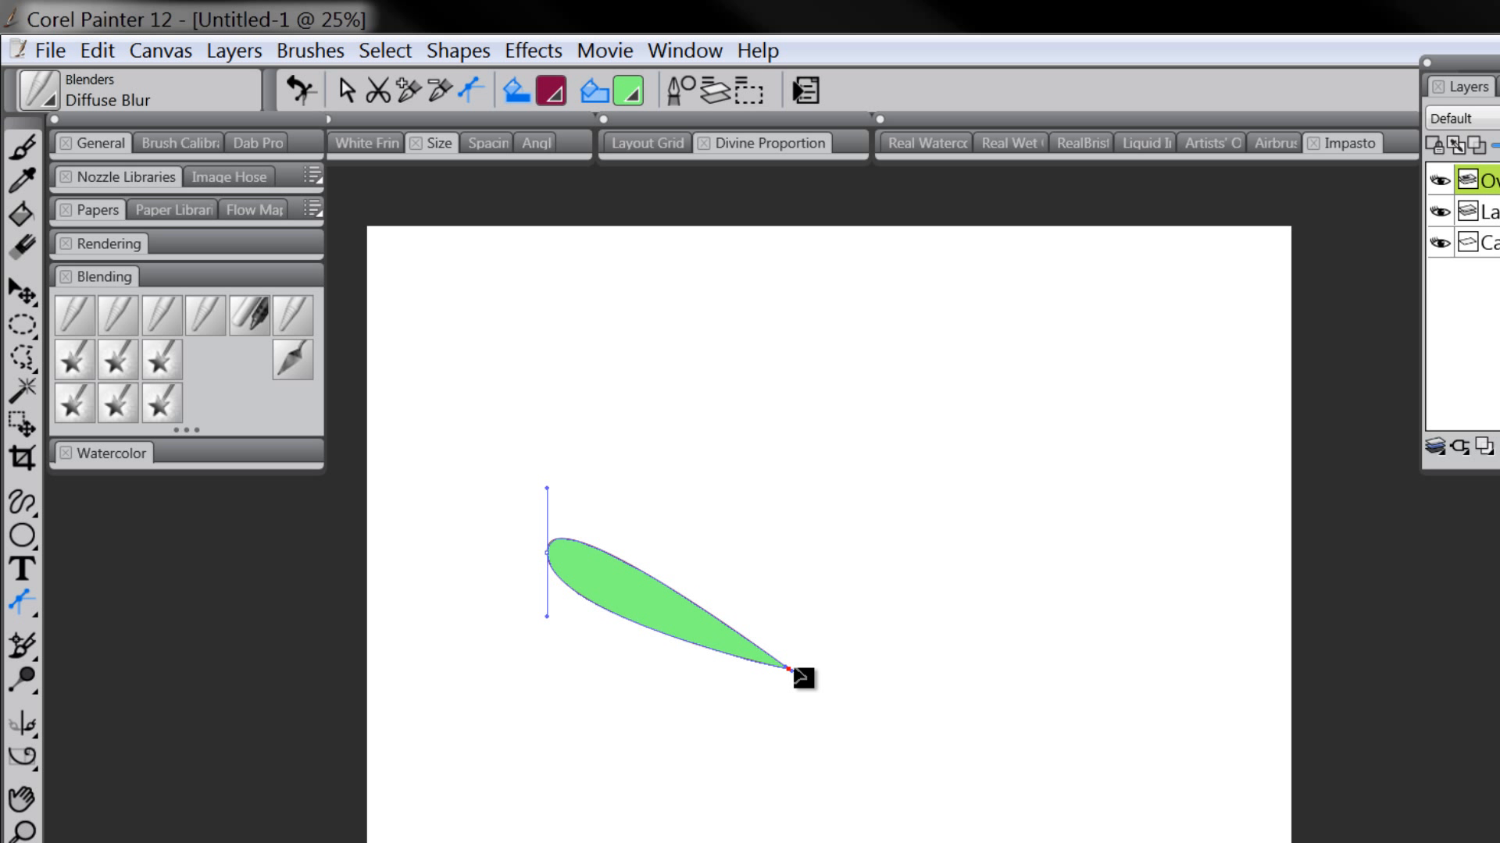
pyautogui.moveTo(790, 670); pyautogui.dragTo(668, 791)
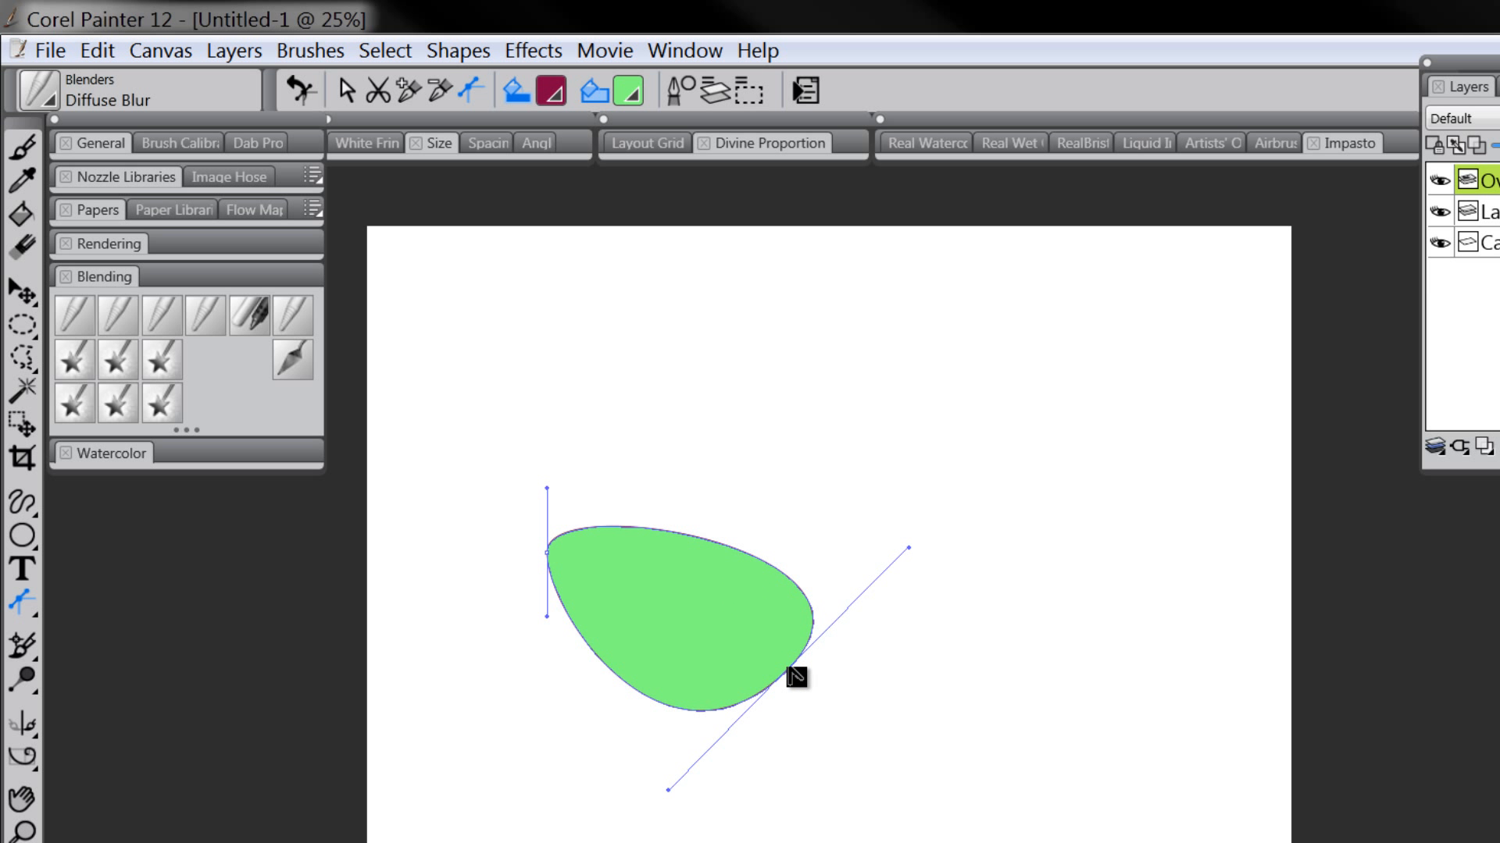
pyautogui.click(789, 670)
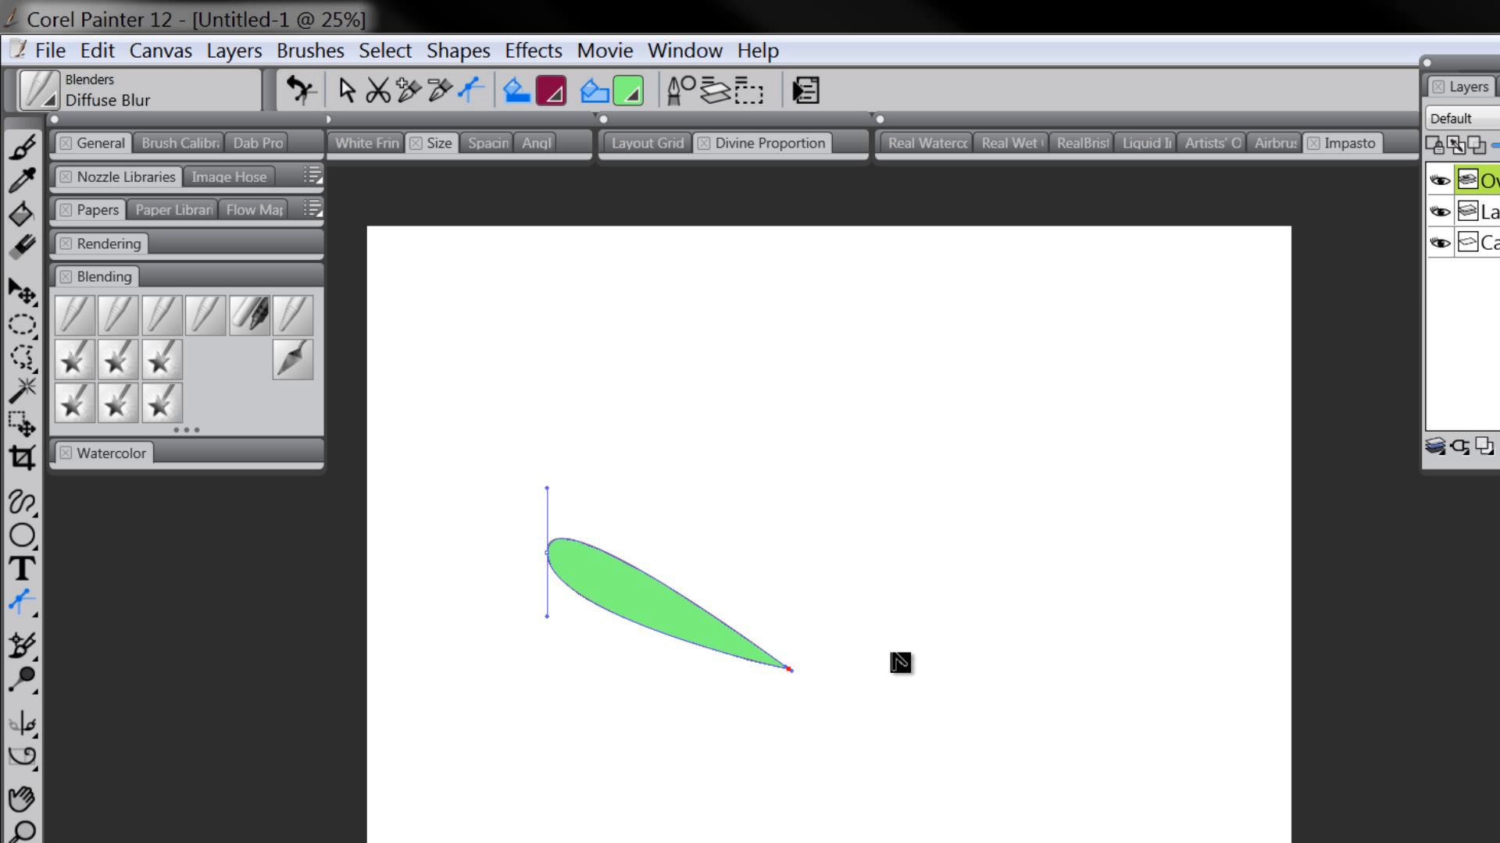
pyautogui.hotkey('ctrl', 'z')
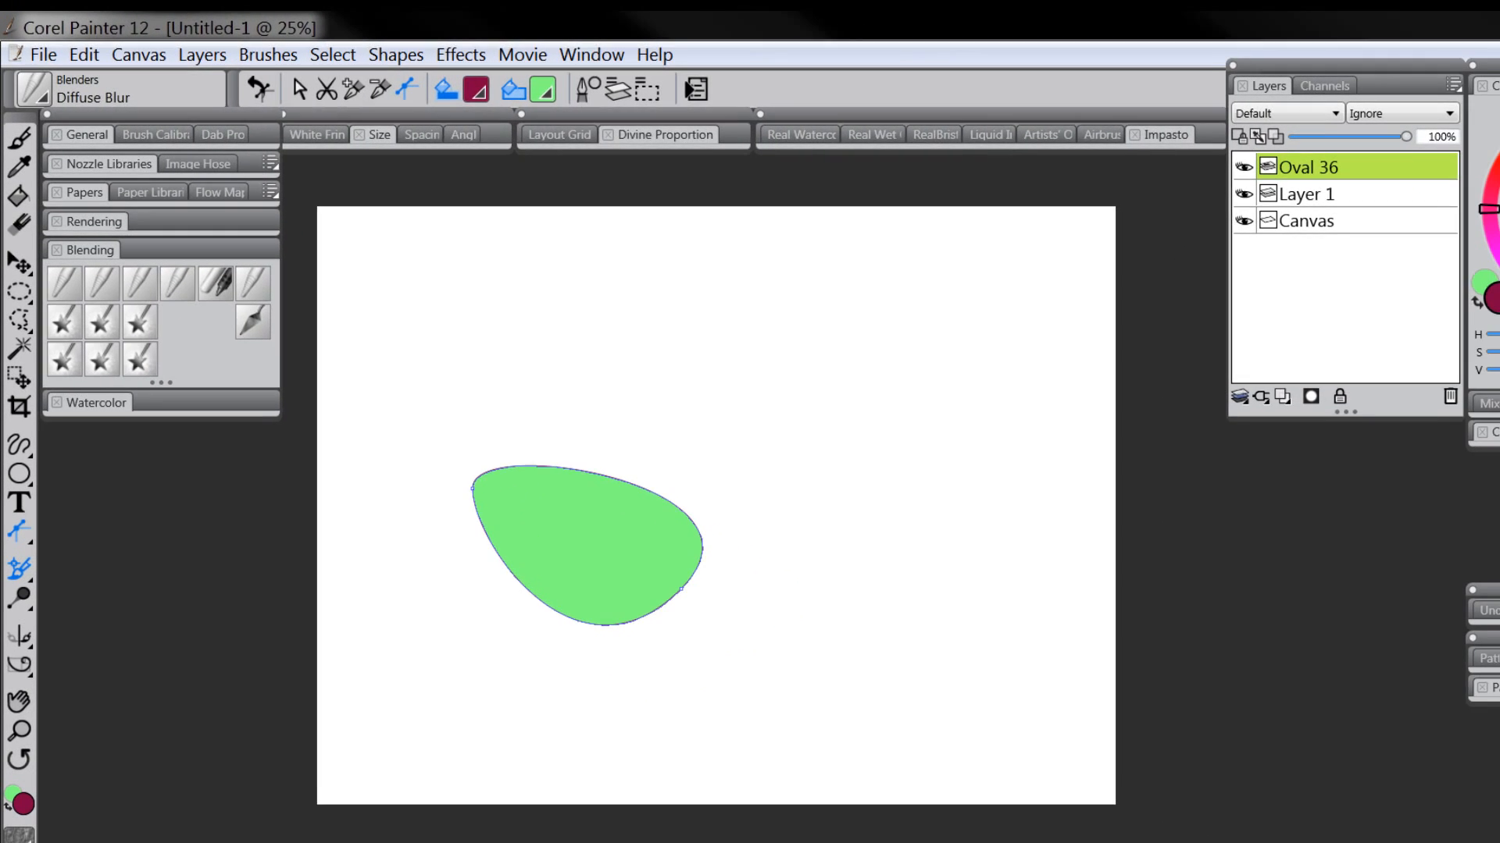
# - Activate the Cloner tool and remove the green oval shape from the canvas
pyautogui.click(17, 649)
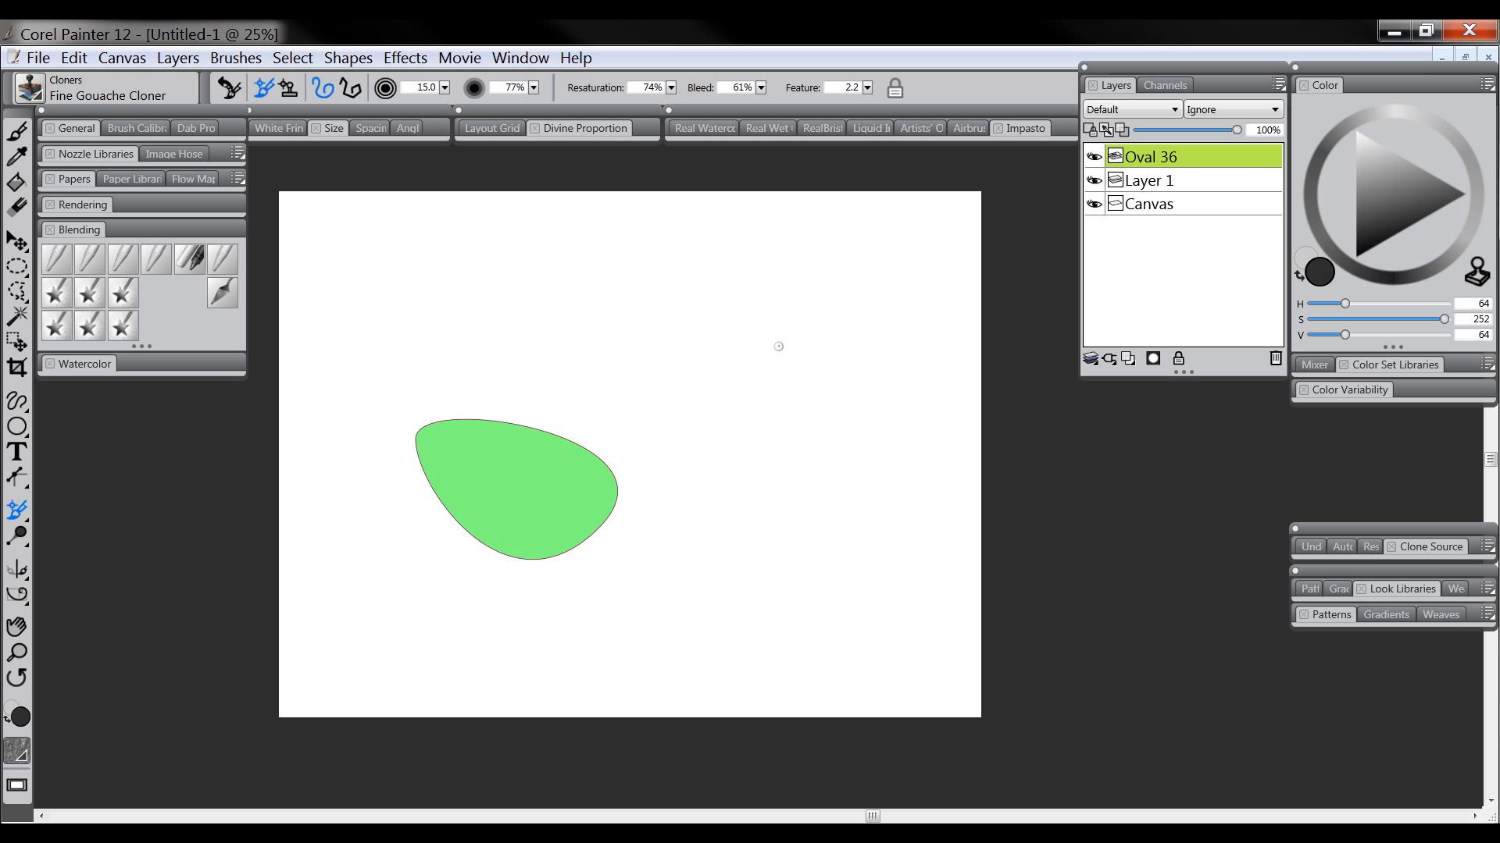
pyautogui.hotkey('ctrl', 'z')
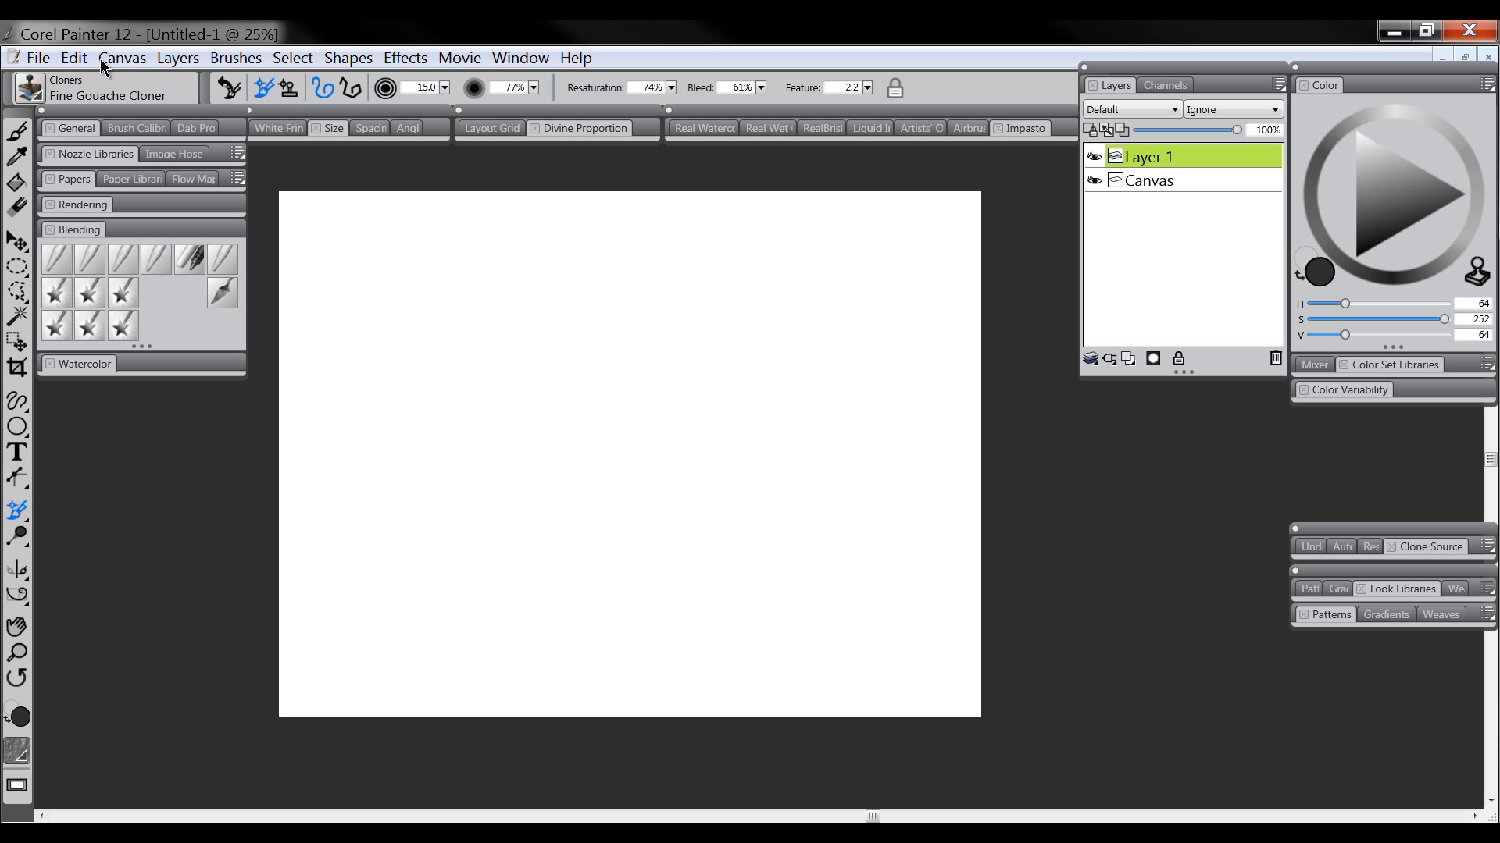
# - Open the recent file baker-panorama.png and create a Quick Clone of it
pyautogui.click(41, 58)
pyautogui.moveTo(64, 127)
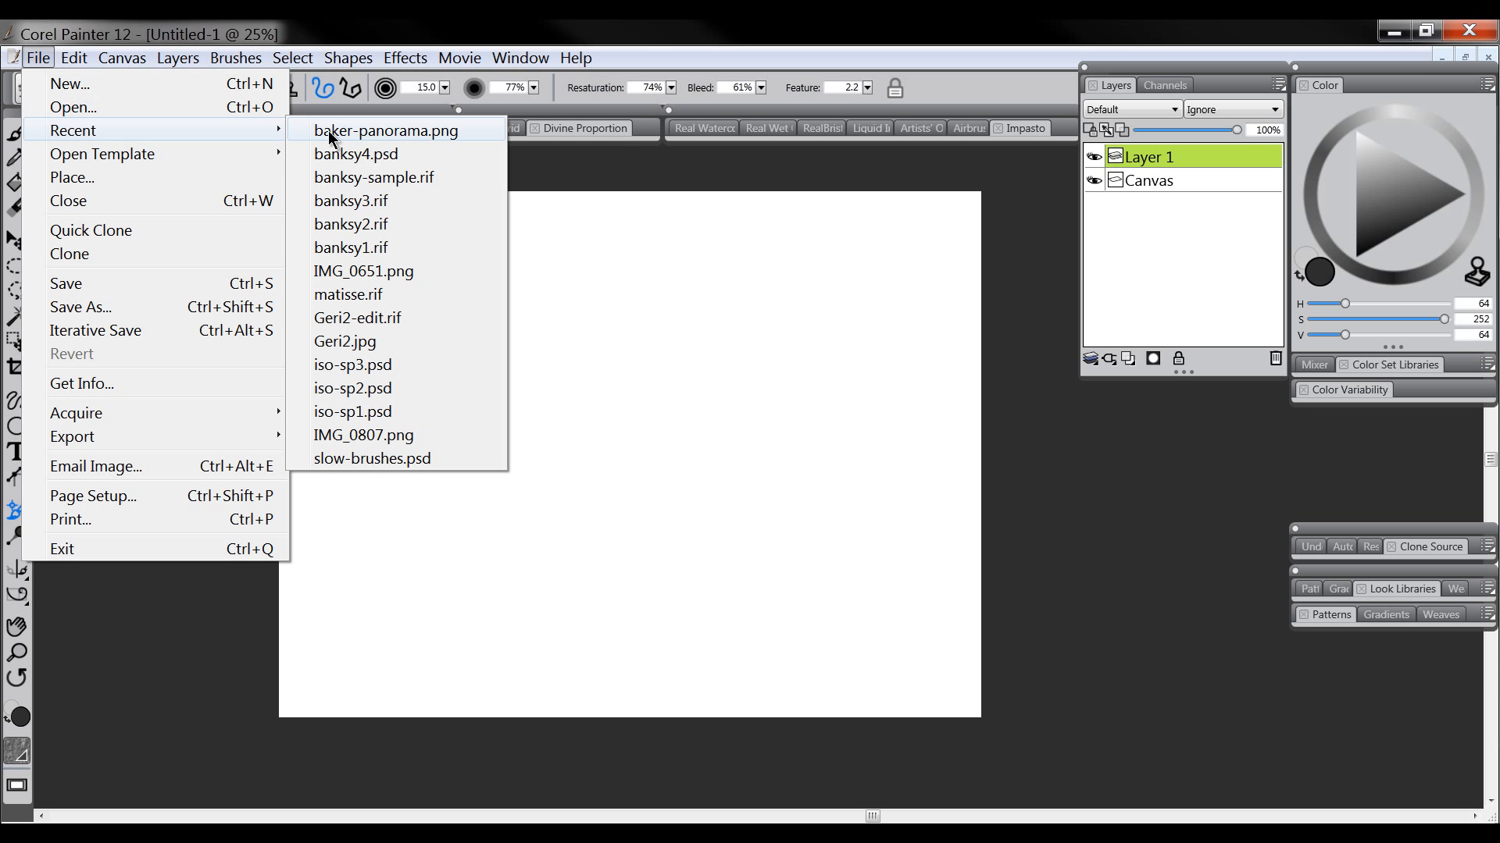
pyautogui.click(370, 134)
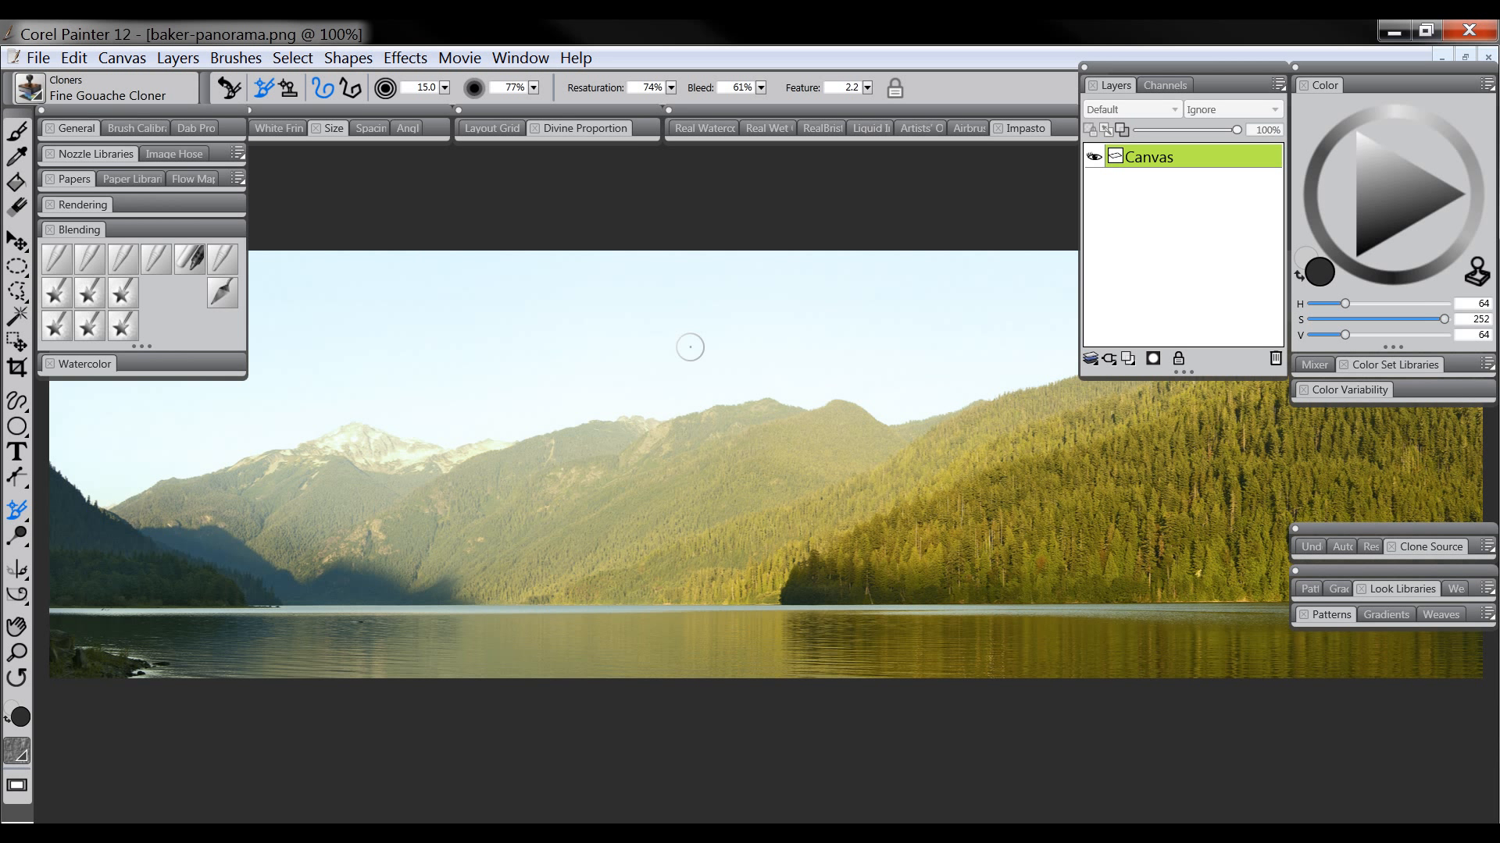
pyautogui.click(35, 58)
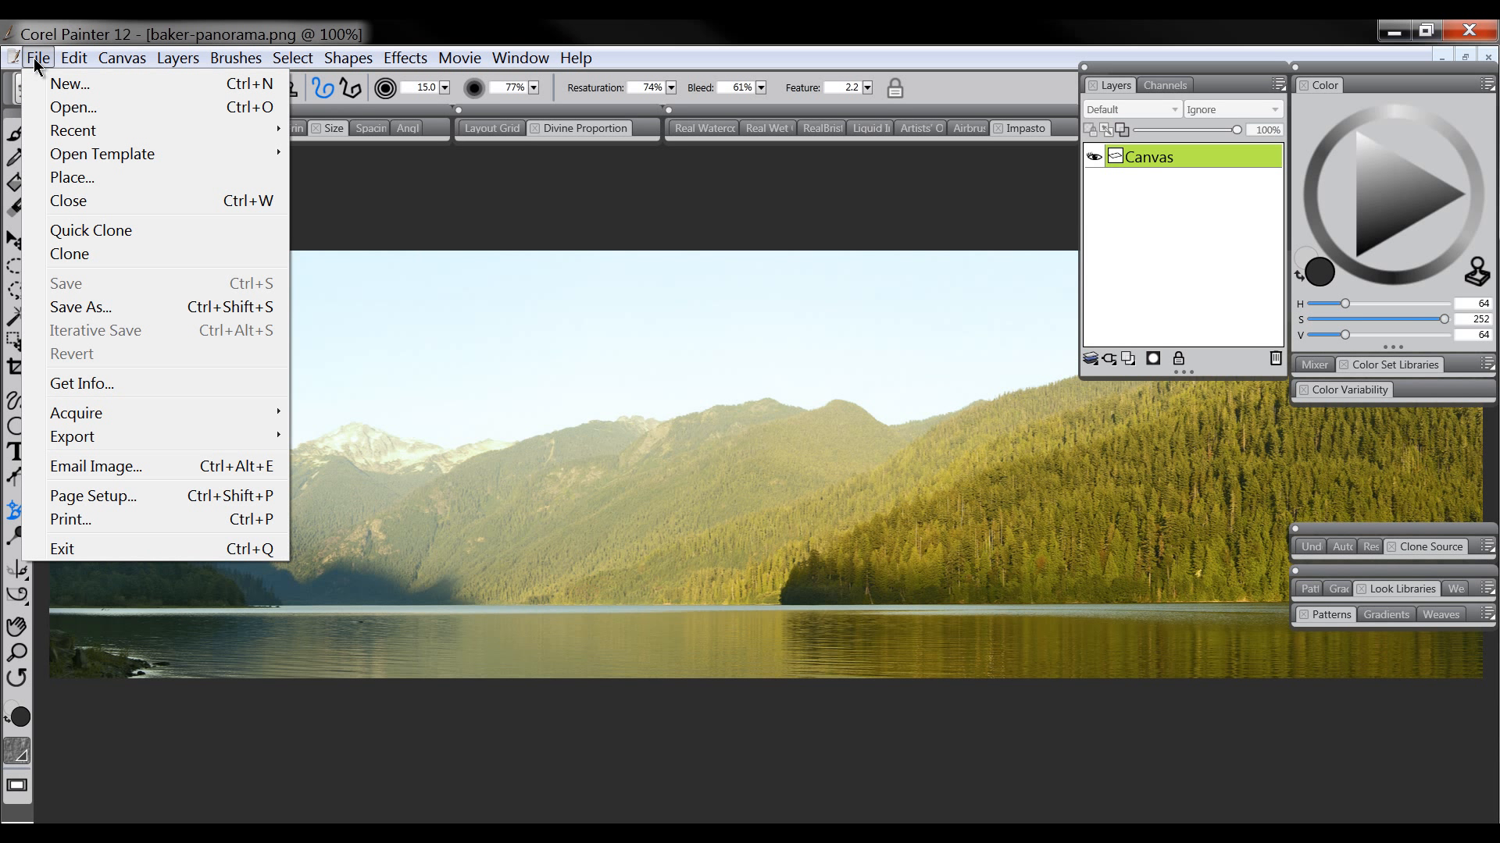
pyautogui.click(68, 234)
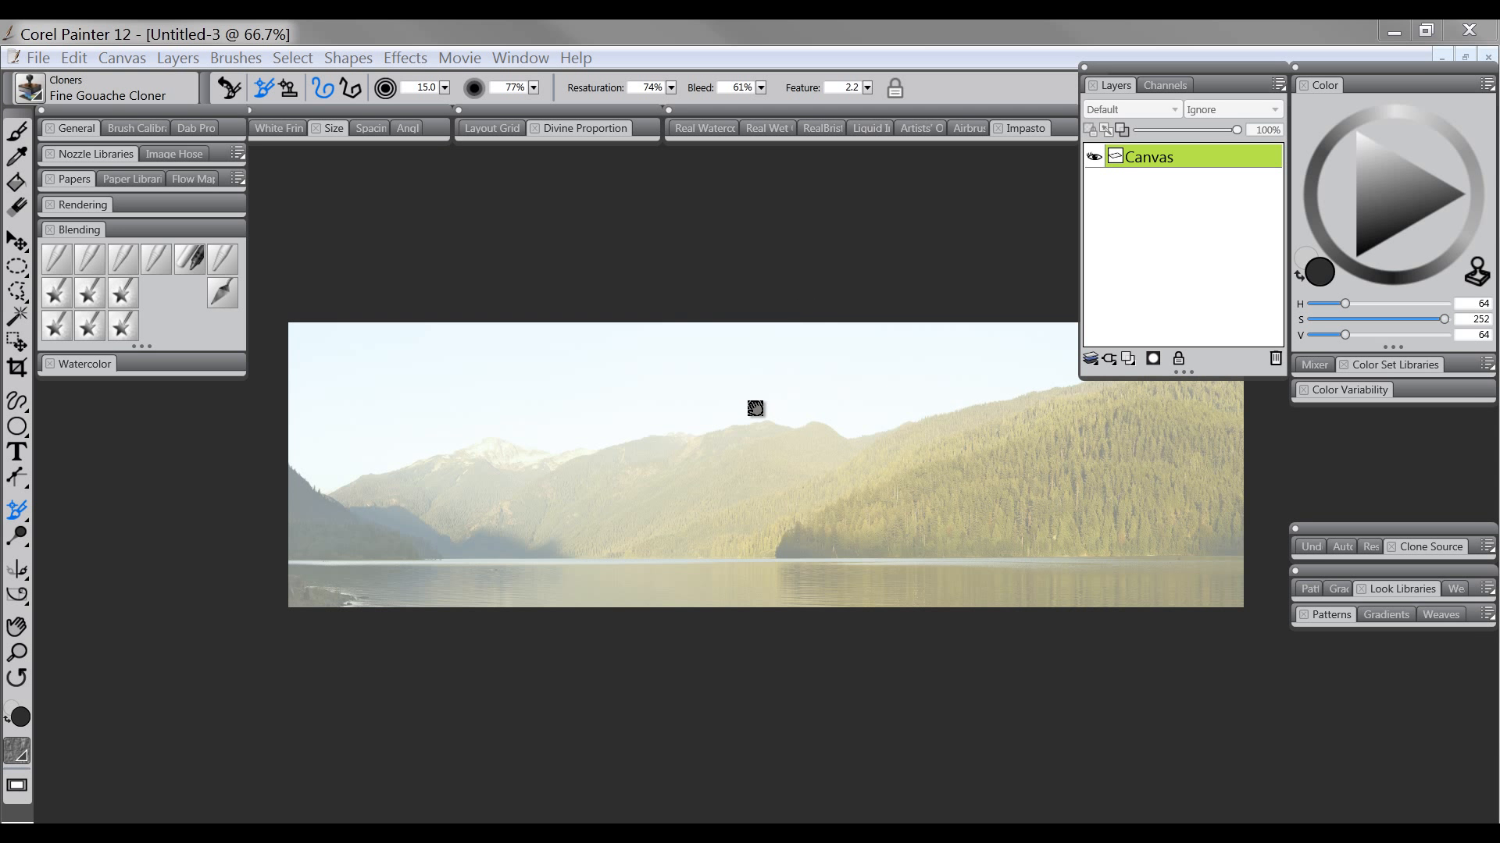
# - Paint along the forest ridge with the Fine Gouache Cloner up to the canvas edge, toggling the tracing paper between strokes and leaving it hidden
pyautogui.moveTo(753, 409); pyautogui.dragTo(712, 487)
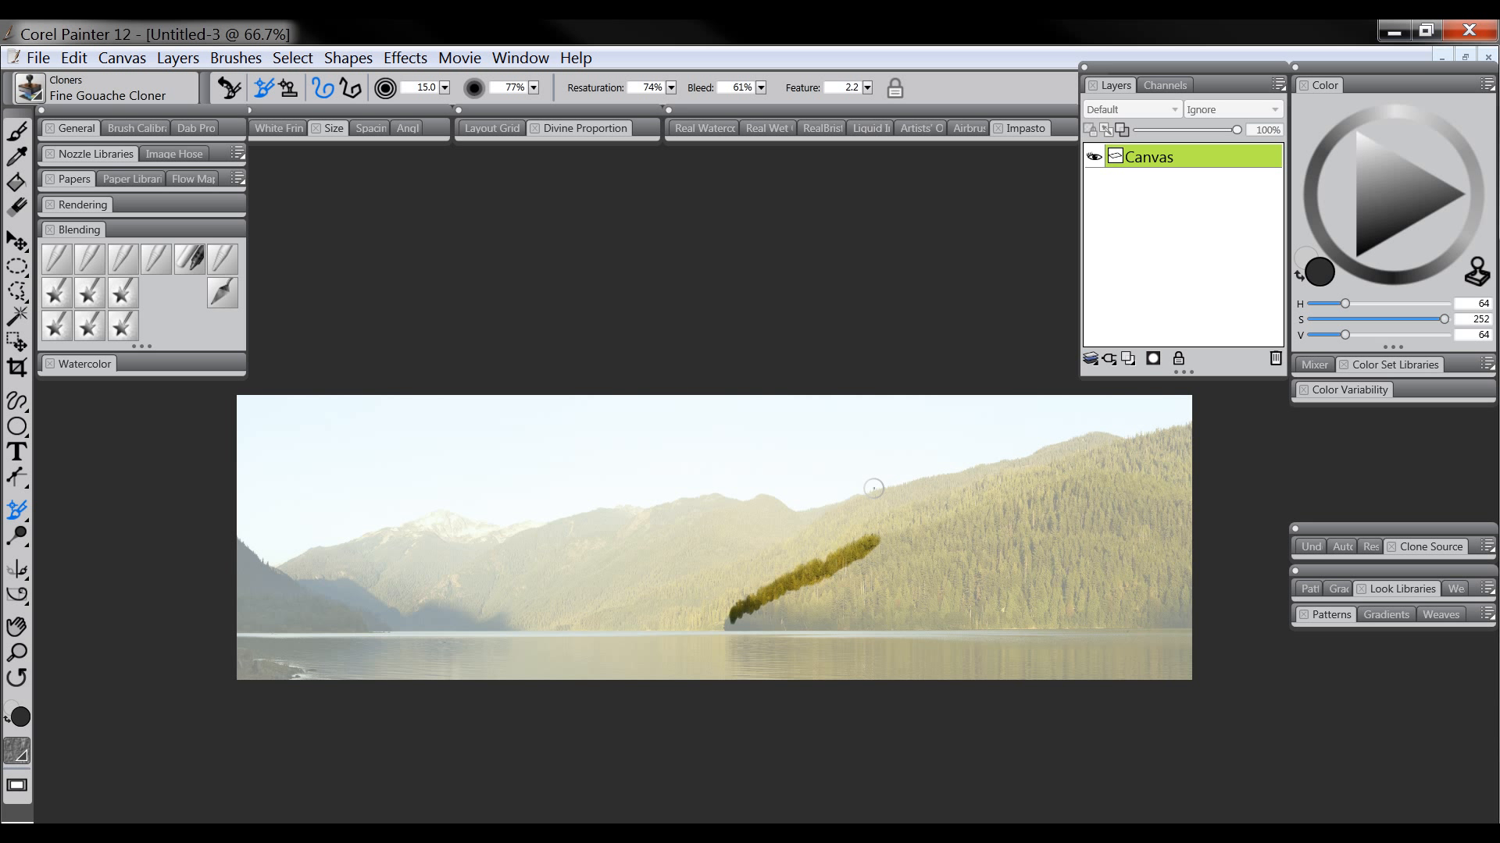
pyautogui.hotkey('ctrl', 't')
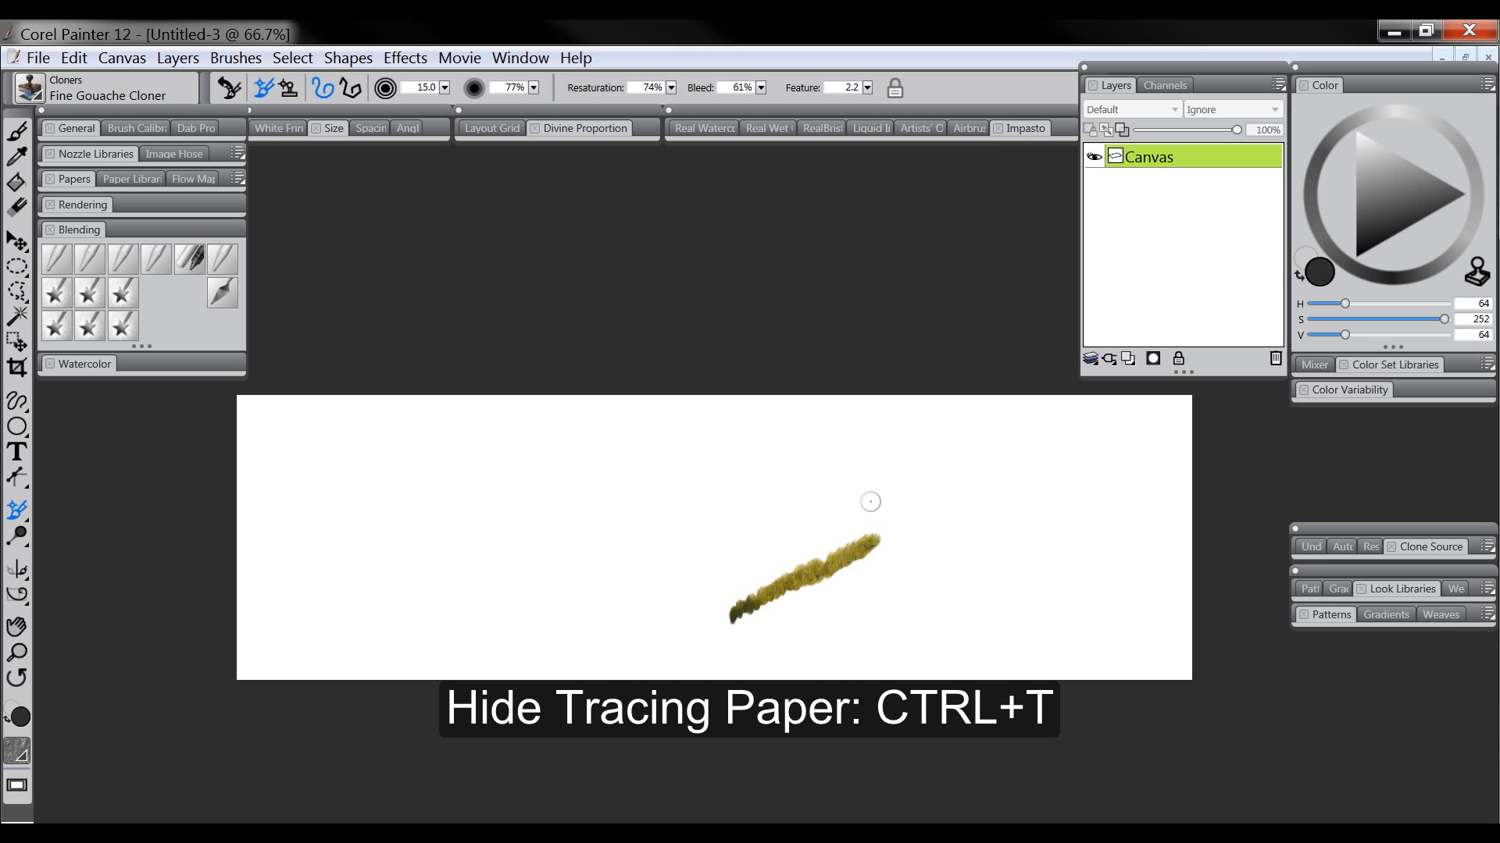
pyautogui.moveTo(882, 547)
pyautogui.mouseDown()
pyautogui.moveTo(910, 535)
pyautogui.moveTo(829, 575)
pyautogui.moveTo(910, 526)
pyautogui.mouseUp()
pyautogui.hotkey('ctrl', 't')
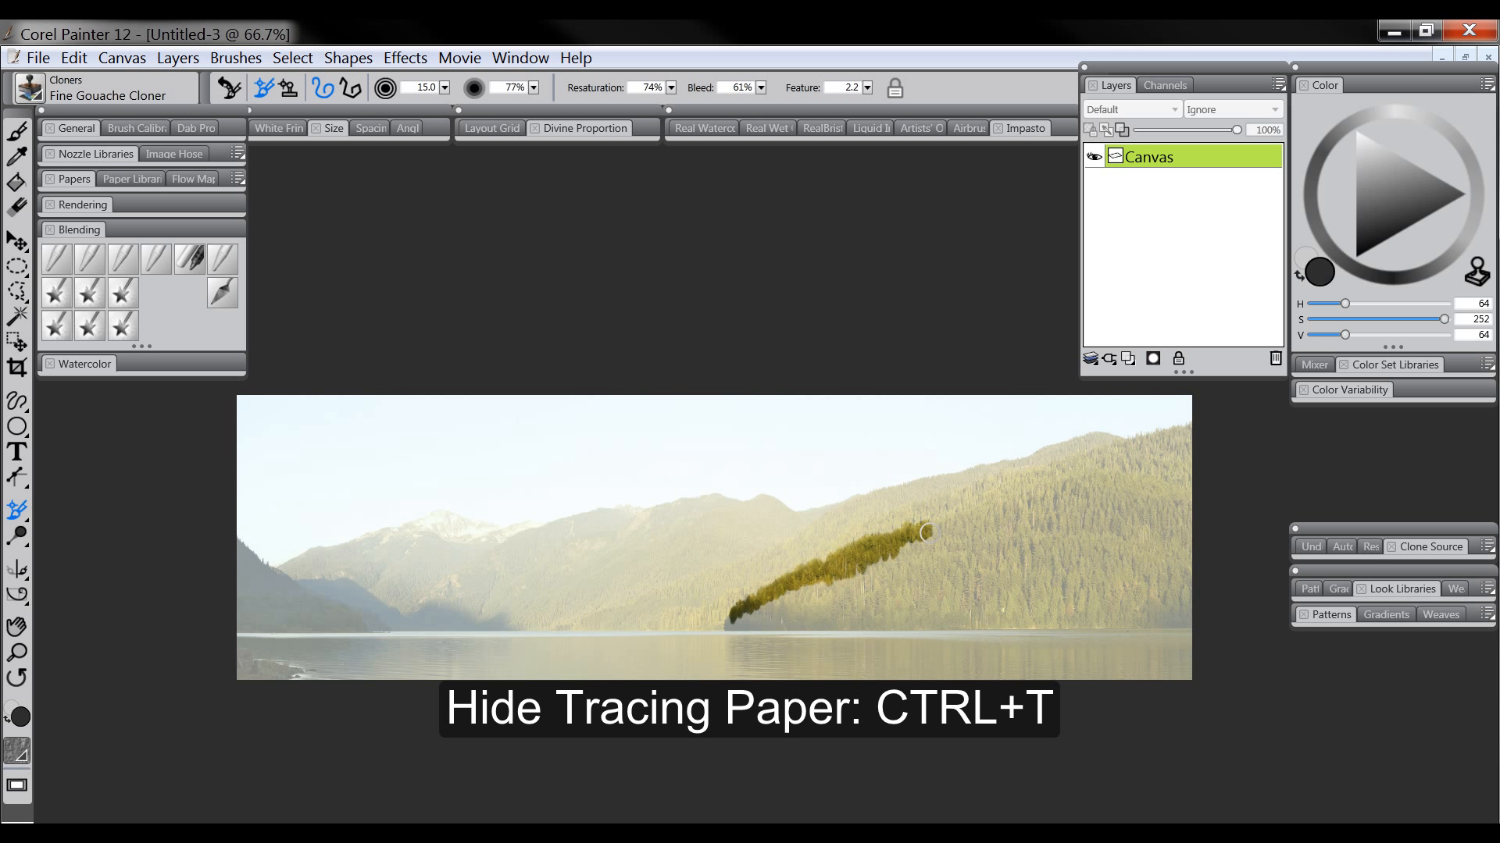
pyautogui.moveTo(940, 521)
pyautogui.mouseDown()
pyautogui.moveTo(1156, 435)
pyautogui.moveTo(1196, 439)
pyautogui.mouseUp()
pyautogui.hotkey('ctrl', 't')
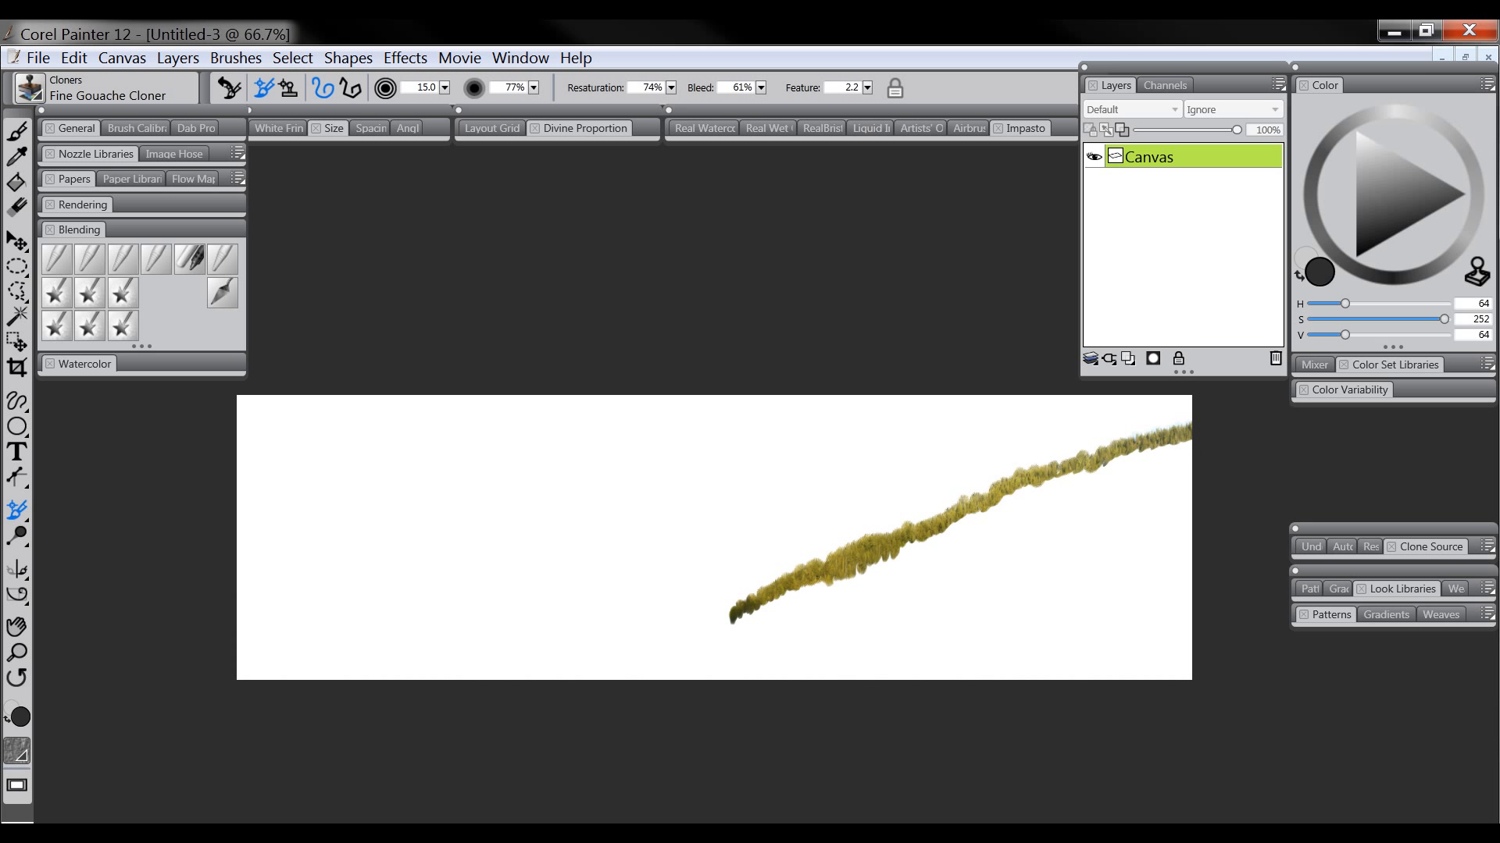
# - Check the cloned stroke up close, show the tracing paper again, return to the Cloner tool and hide the panels
pyautogui.click(17, 652)
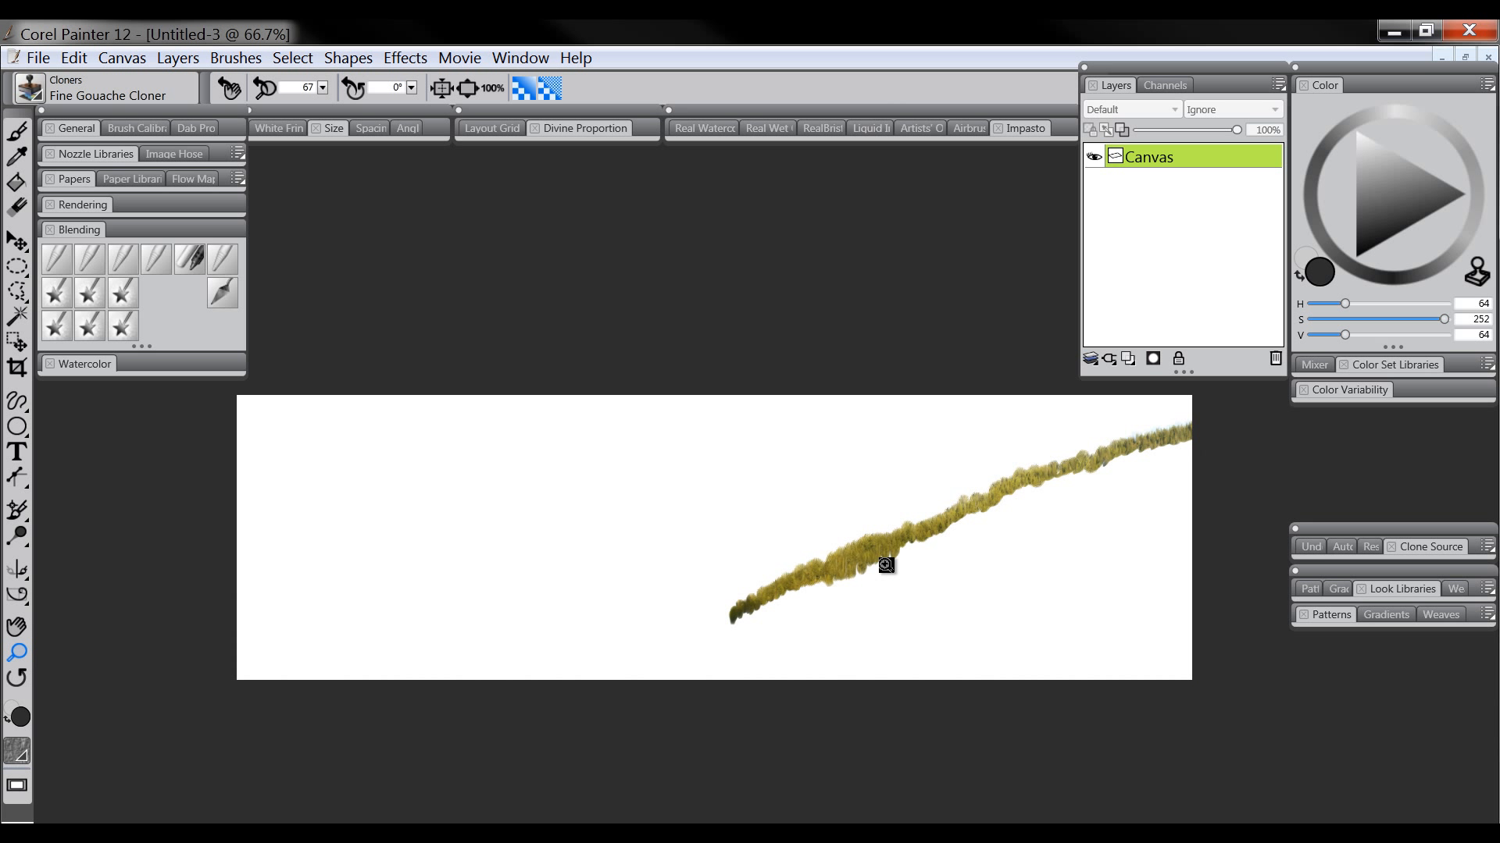
pyautogui.click(879, 567)
pyautogui.click(878, 568)
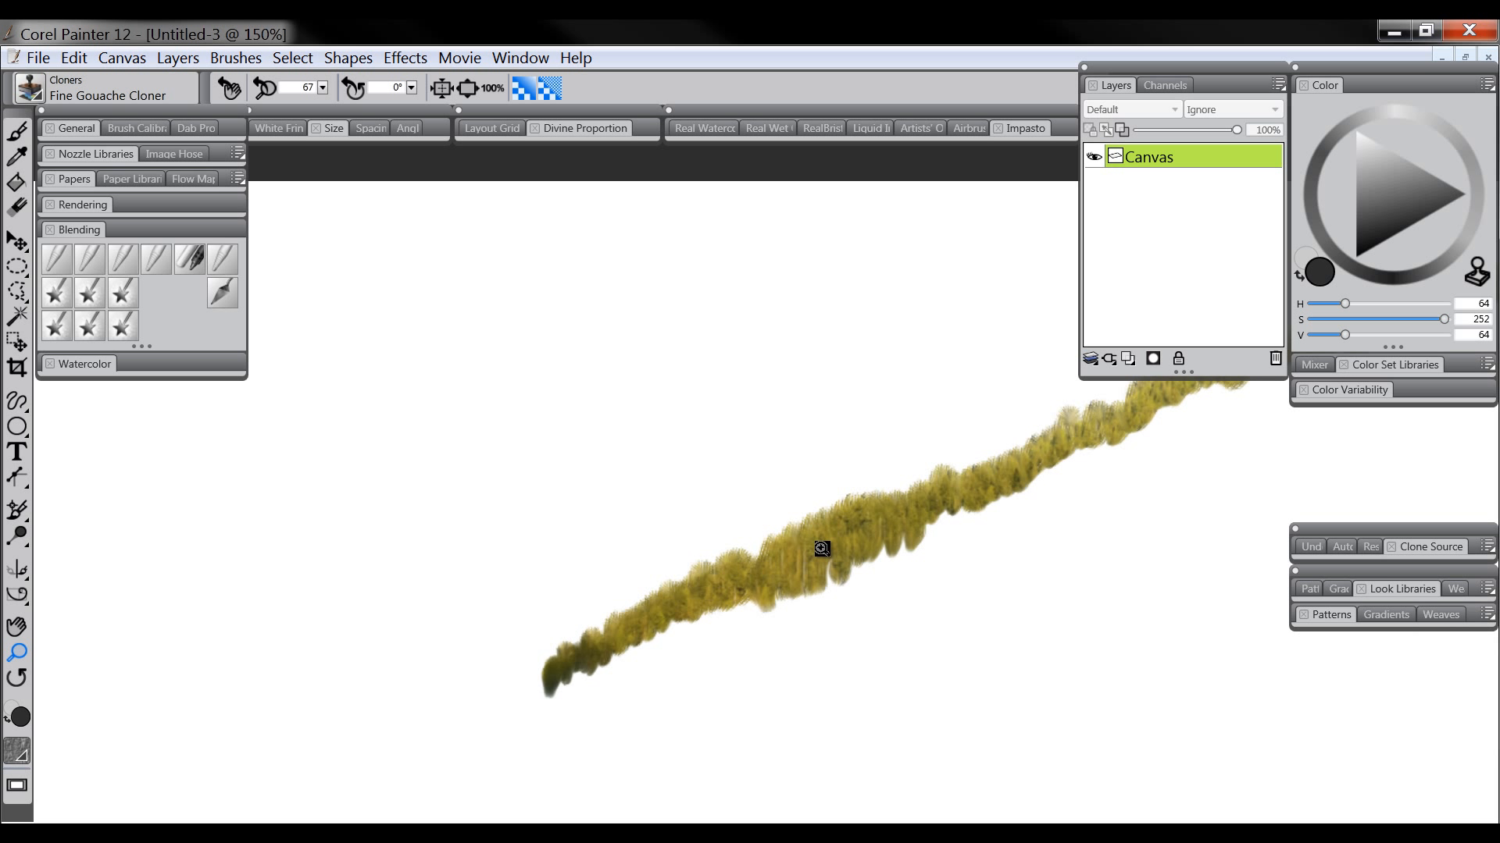
pyautogui.keyDown('alt'); pyautogui.click(859, 572); pyautogui.keyUp('alt')
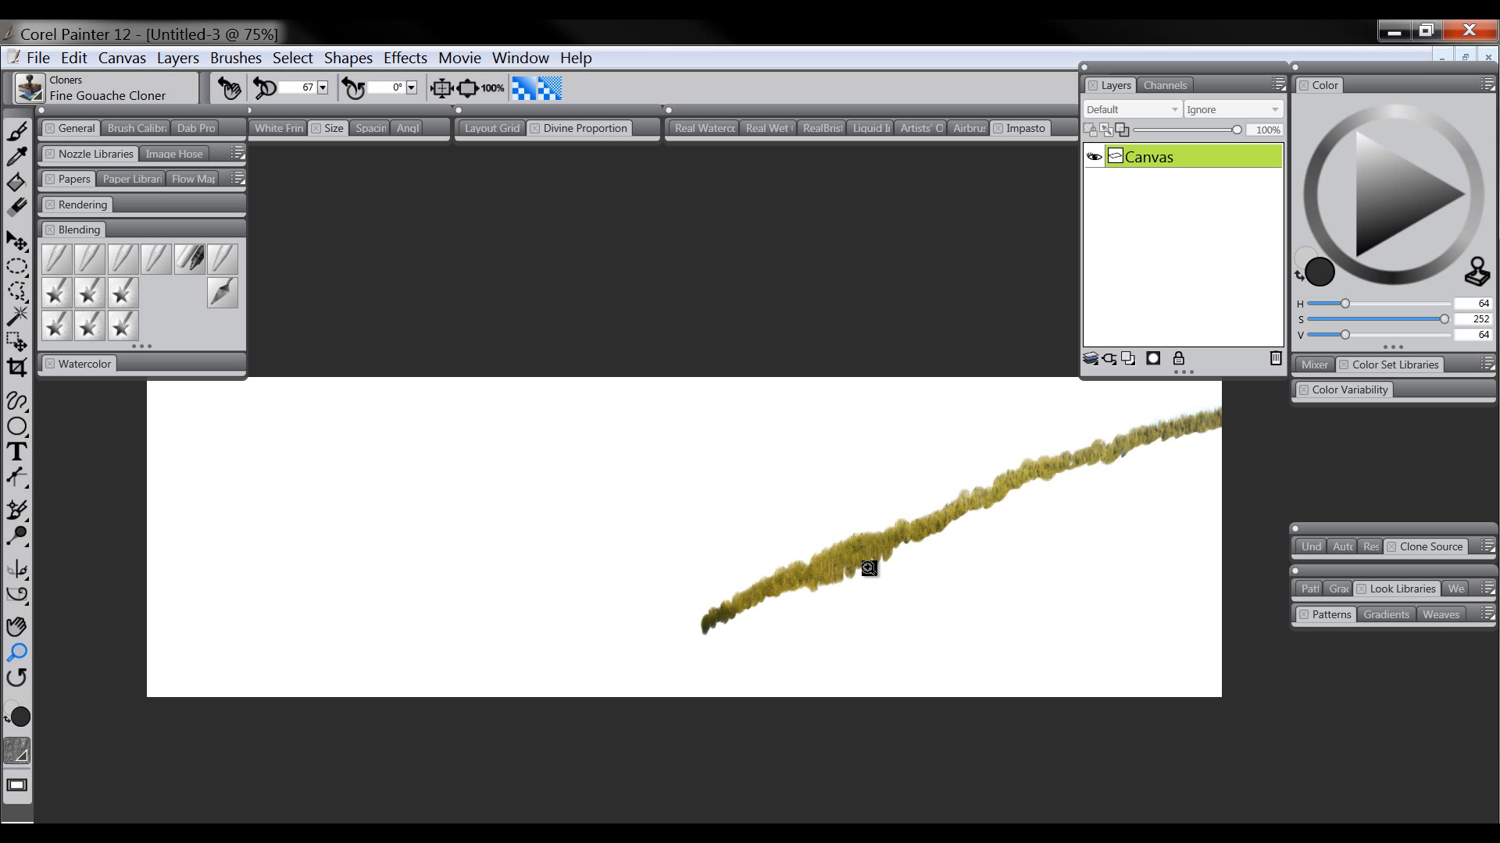
pyautogui.press('b')
pyautogui.press('Tab')
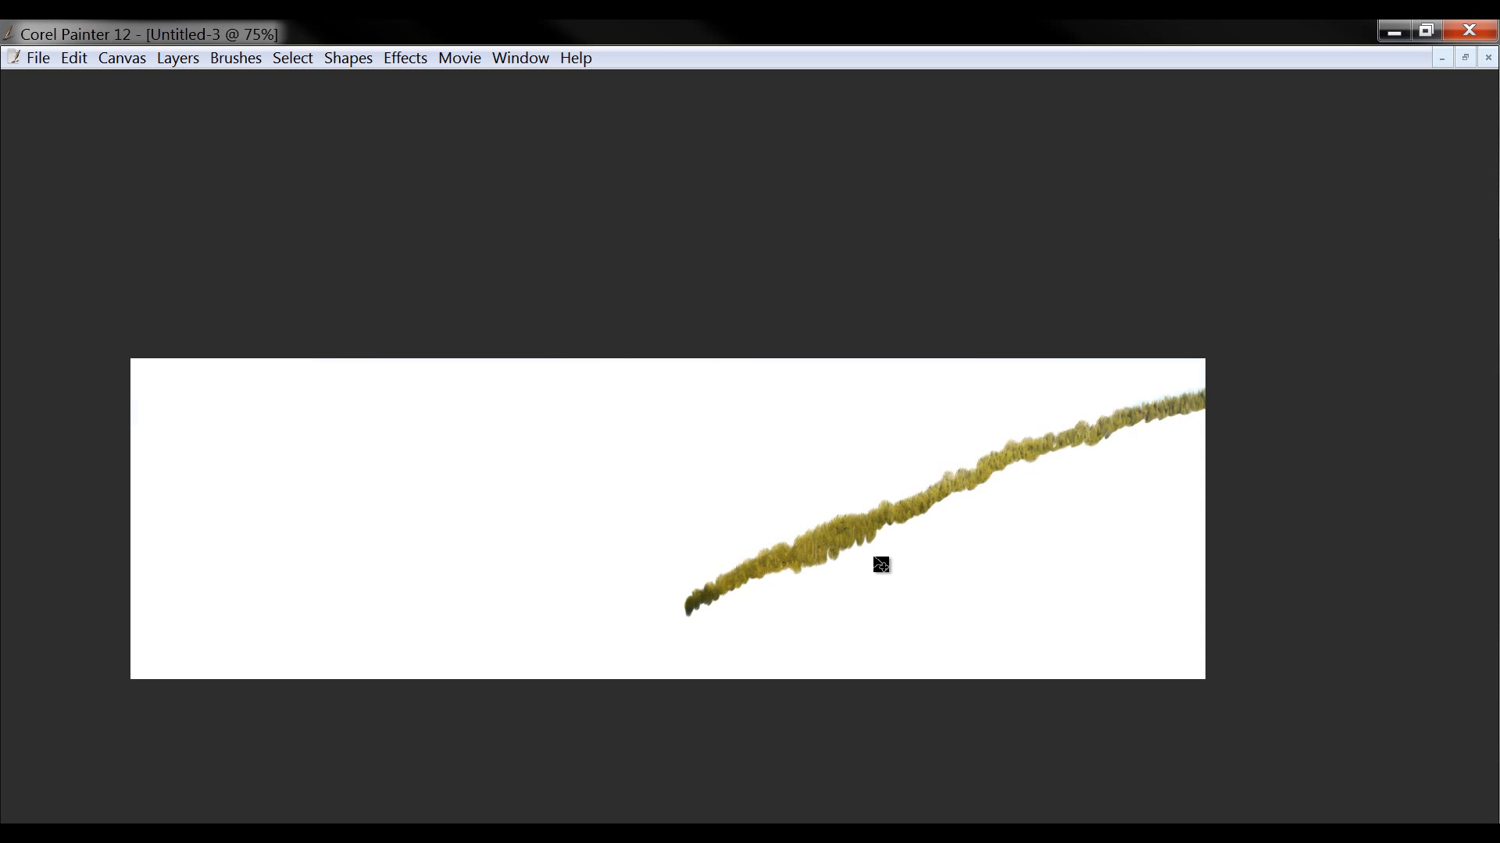
pyautogui.hotkey('ctrl', 't')
pyautogui.press('Tab')
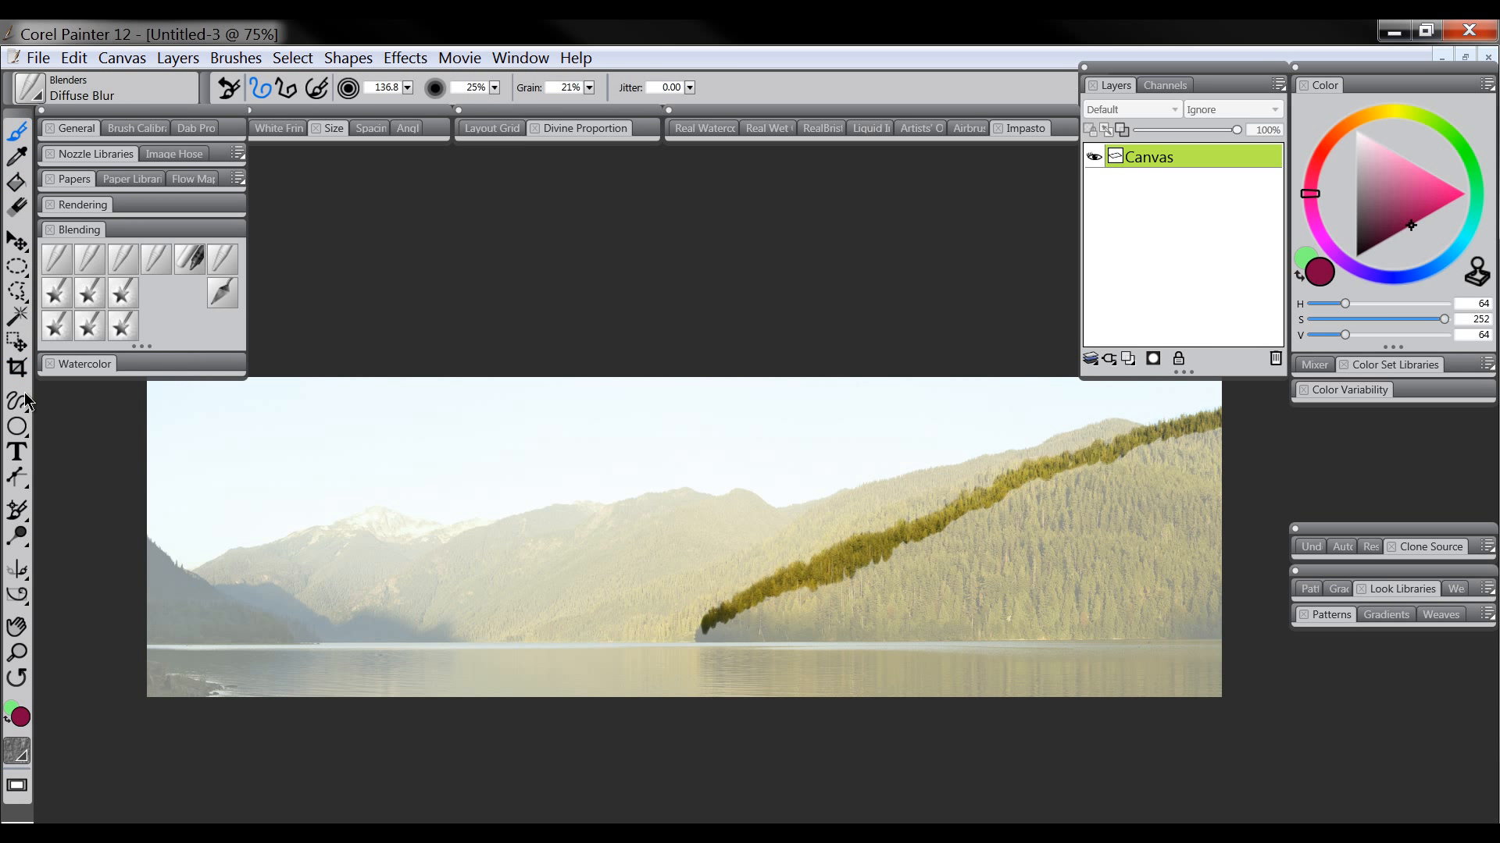
pyautogui.press('Tab')
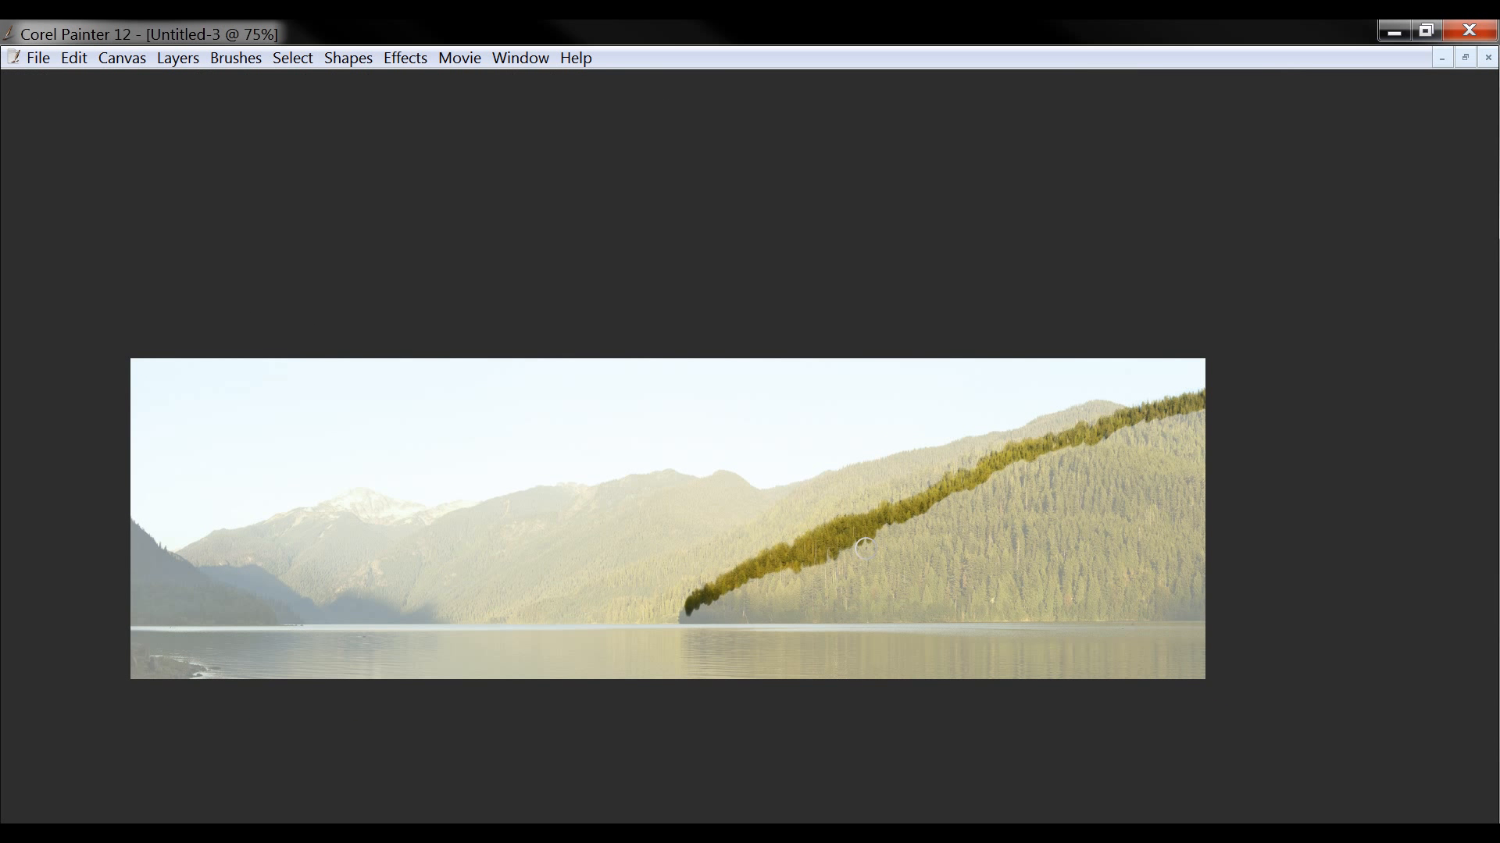
# - Clone the shoreline and lake surface with horizontal strokes, and widen the forested slope along the ridge
pyautogui.moveTo(775, 584)
pyautogui.mouseDown()
pyautogui.moveTo(679, 617)
pyautogui.moveTo(1177, 627)
pyautogui.moveTo(1227, 632)
pyautogui.moveTo(975, 642)
pyautogui.moveTo(1243, 642)
pyautogui.moveTo(986, 646)
pyautogui.moveTo(1113, 633)
pyautogui.moveTo(1198, 648)
pyautogui.moveTo(914, 657)
pyautogui.moveTo(1221, 663)
pyautogui.moveTo(938, 679)
pyautogui.moveTo(1238, 680)
pyautogui.moveTo(958, 677)
pyautogui.moveTo(1221, 676)
pyautogui.mouseUp()
pyautogui.moveTo(992, 642)
pyautogui.mouseDown()
pyautogui.moveTo(852, 647)
pyautogui.moveTo(1008, 660)
pyautogui.moveTo(1004, 648)
pyautogui.moveTo(861, 640)
pyautogui.moveTo(1011, 638)
pyautogui.moveTo(661, 634)
pyautogui.moveTo(822, 636)
pyautogui.moveTo(672, 654)
pyautogui.moveTo(865, 650)
pyautogui.moveTo(732, 670)
pyautogui.moveTo(921, 664)
pyautogui.moveTo(751, 675)
pyautogui.moveTo(951, 685)
pyautogui.moveTo(801, 691)
pyautogui.moveTo(759, 684)
pyautogui.moveTo(959, 679)
pyautogui.moveTo(746, 679)
pyautogui.moveTo(909, 662)
pyautogui.moveTo(638, 659)
pyautogui.moveTo(761, 645)
pyautogui.moveTo(586, 636)
pyautogui.moveTo(752, 643)
pyautogui.moveTo(682, 635)
pyautogui.moveTo(586, 639)
pyautogui.moveTo(727, 644)
pyautogui.moveTo(464, 655)
pyautogui.moveTo(682, 666)
pyautogui.moveTo(501, 670)
pyautogui.moveTo(642, 681)
pyautogui.moveTo(507, 682)
pyautogui.moveTo(671, 676)
pyautogui.moveTo(282, 665)
pyautogui.moveTo(488, 661)
pyautogui.moveTo(315, 661)
pyautogui.moveTo(537, 633)
pyautogui.moveTo(375, 644)
pyautogui.mouseUp()
pyautogui.moveTo(545, 642)
pyautogui.mouseDown()
pyautogui.moveTo(452, 641)
pyautogui.moveTo(630, 644)
pyautogui.moveTo(519, 662)
pyautogui.moveTo(752, 660)
pyautogui.moveTo(641, 666)
pyautogui.moveTo(751, 670)
pyautogui.moveTo(718, 677)
pyautogui.moveTo(763, 673)
pyautogui.moveTo(766, 650)
pyautogui.moveTo(589, 646)
pyautogui.mouseUp()
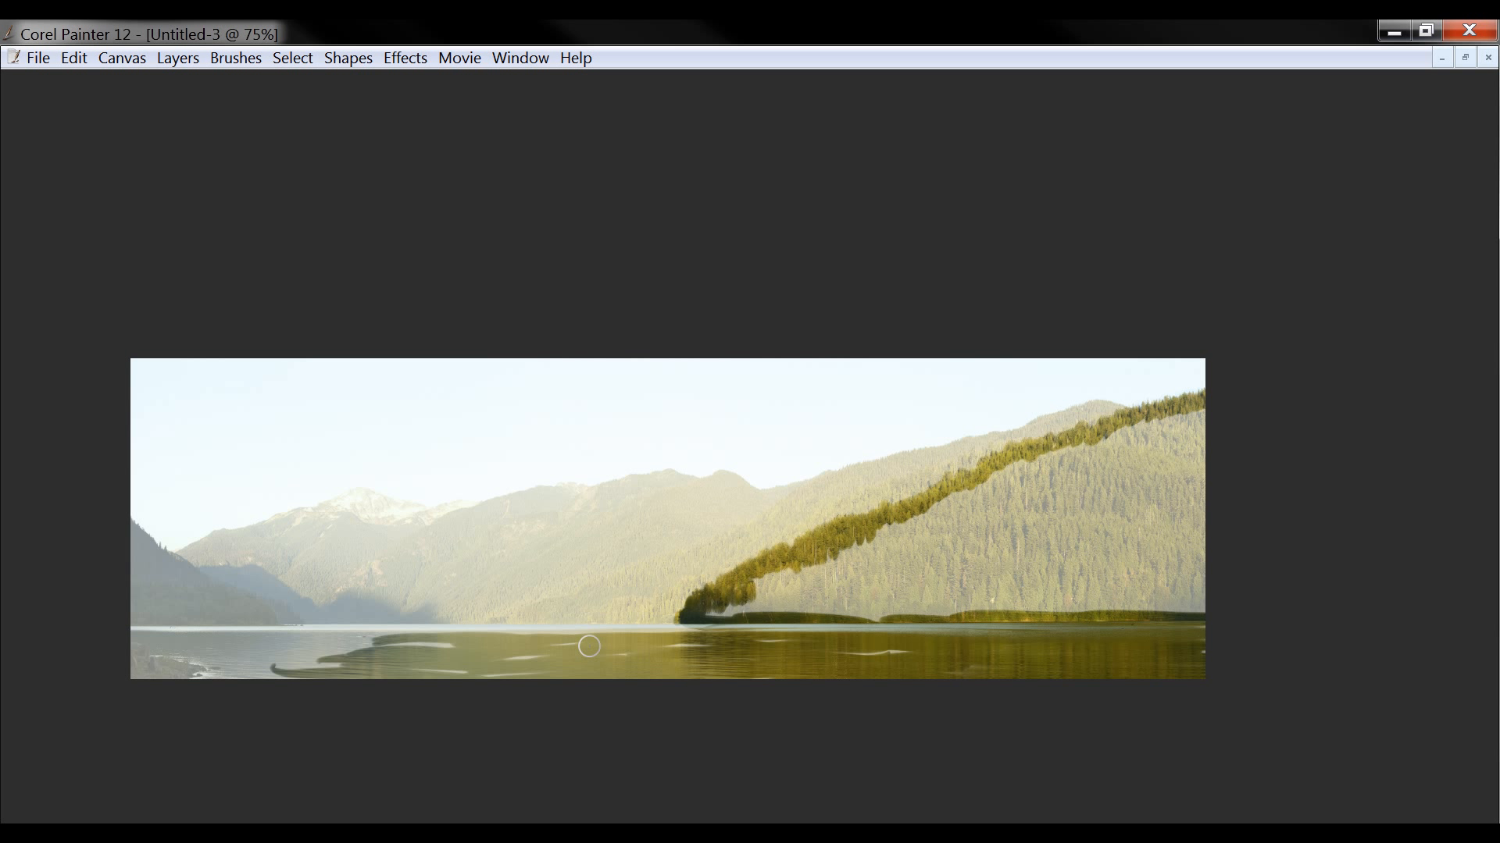
pyautogui.moveTo(692, 633)
pyautogui.mouseDown()
pyautogui.moveTo(602, 640)
pyautogui.moveTo(704, 636)
pyautogui.moveTo(573, 635)
pyautogui.moveTo(1104, 625)
pyautogui.moveTo(709, 606)
pyautogui.moveTo(741, 613)
pyautogui.moveTo(748, 598)
pyautogui.moveTo(758, 620)
pyautogui.moveTo(750, 585)
pyautogui.moveTo(763, 605)
pyautogui.moveTo(788, 566)
pyautogui.moveTo(770, 612)
pyautogui.moveTo(774, 589)
pyautogui.moveTo(784, 613)
pyautogui.moveTo(809, 586)
pyautogui.moveTo(791, 576)
pyautogui.moveTo(800, 587)
pyautogui.moveTo(804, 556)
pyautogui.moveTo(811, 592)
pyautogui.moveTo(831, 557)
pyautogui.moveTo(850, 574)
pyautogui.moveTo(871, 533)
pyautogui.moveTo(869, 561)
pyautogui.moveTo(882, 556)
pyautogui.moveTo(899, 518)
pyautogui.moveTo(907, 546)
pyautogui.moveTo(925, 507)
pyautogui.moveTo(940, 526)
pyautogui.moveTo(955, 482)
pyautogui.moveTo(976, 500)
pyautogui.moveTo(1018, 452)
pyautogui.moveTo(1032, 471)
pyautogui.moveTo(1061, 447)
pyautogui.moveTo(1065, 465)
pyautogui.moveTo(1077, 446)
pyautogui.moveTo(1098, 453)
pyautogui.moveTo(1098, 431)
pyautogui.moveTo(1110, 445)
pyautogui.moveTo(1124, 424)
pyautogui.moveTo(1181, 429)
pyautogui.mouseUp()
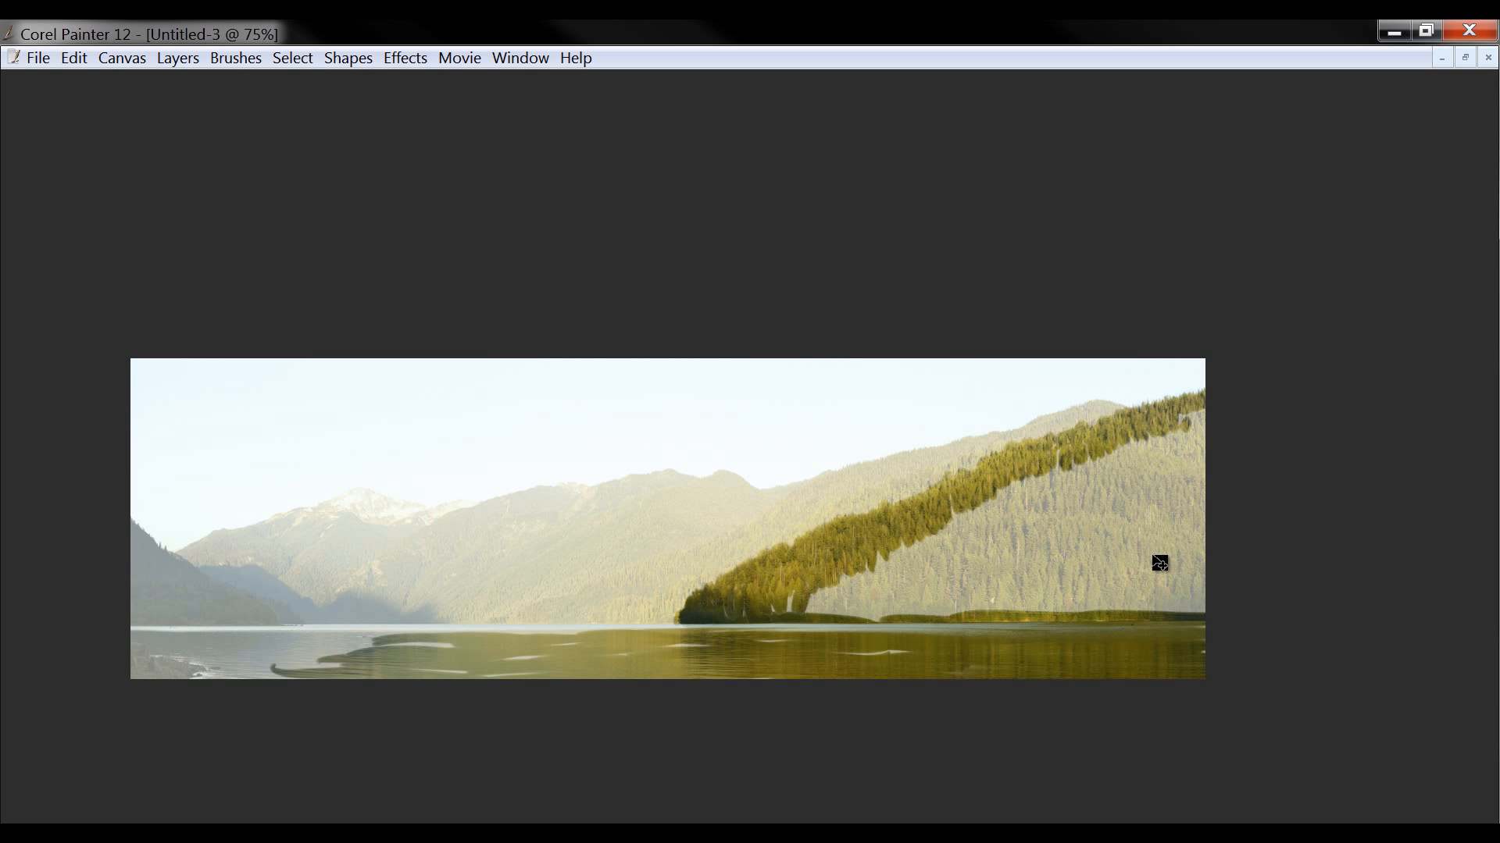
# - Hide the tracing paper and fill in more of the lower forested slope with the cloner brush
pyautogui.hotkey('ctrl', 't')
pyautogui.moveTo(864, 635)
pyautogui.mouseDown()
pyautogui.moveTo(934, 632)
pyautogui.moveTo(903, 626)
pyautogui.mouseUp()
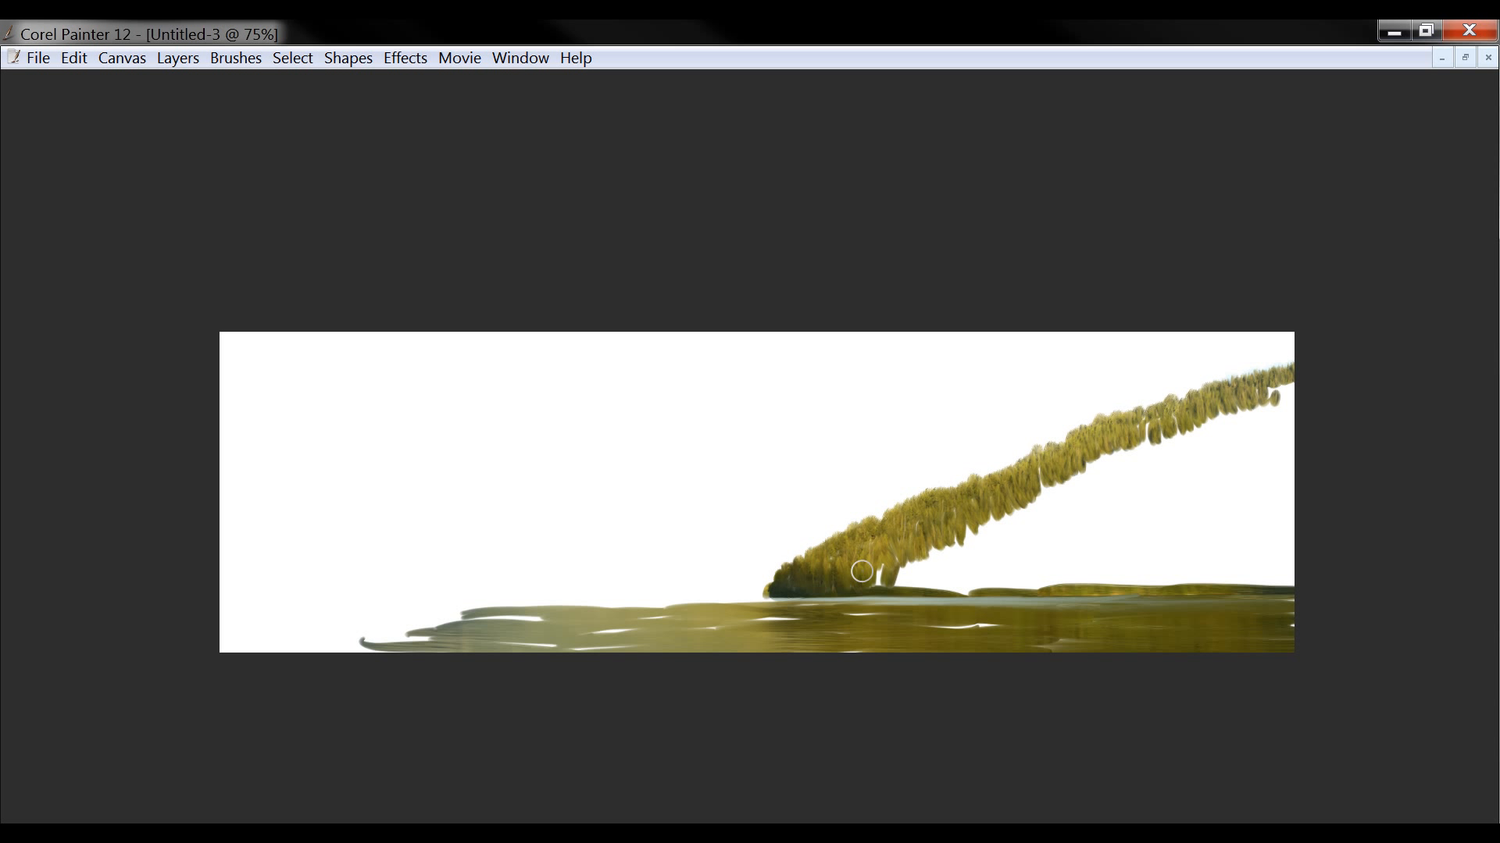
pyautogui.moveTo(861, 570)
pyautogui.mouseDown()
pyautogui.moveTo(902, 577)
pyautogui.moveTo(898, 558)
pyautogui.moveTo(921, 573)
pyautogui.moveTo(909, 585)
pyautogui.moveTo(927, 579)
pyautogui.moveTo(923, 555)
pyautogui.moveTo(934, 570)
pyautogui.moveTo(948, 552)
pyautogui.moveTo(937, 594)
pyautogui.moveTo(938, 545)
pyautogui.moveTo(945, 586)
pyautogui.moveTo(978, 582)
pyautogui.moveTo(961, 570)
pyautogui.moveTo(964, 529)
pyautogui.moveTo(982, 567)
pyautogui.moveTo(977, 518)
pyautogui.moveTo(1008, 526)
pyautogui.moveTo(1016, 556)
pyautogui.moveTo(829, 584)
pyautogui.moveTo(930, 574)
pyautogui.mouseUp()
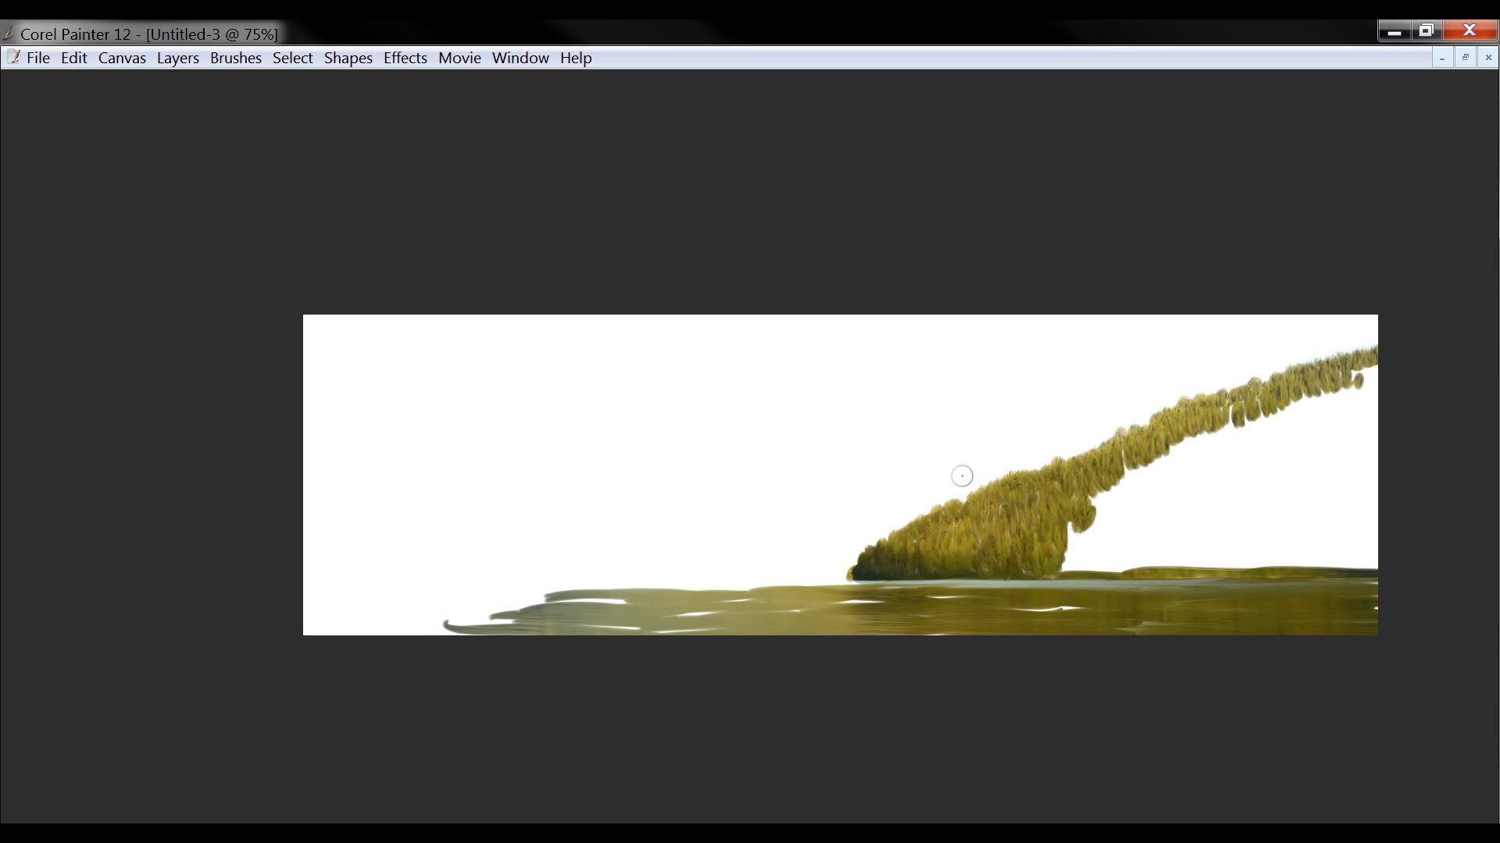
# - Close the clone document, return to the blank Untitled-1 canvas and show the panels again
pyautogui.click(1488, 58)
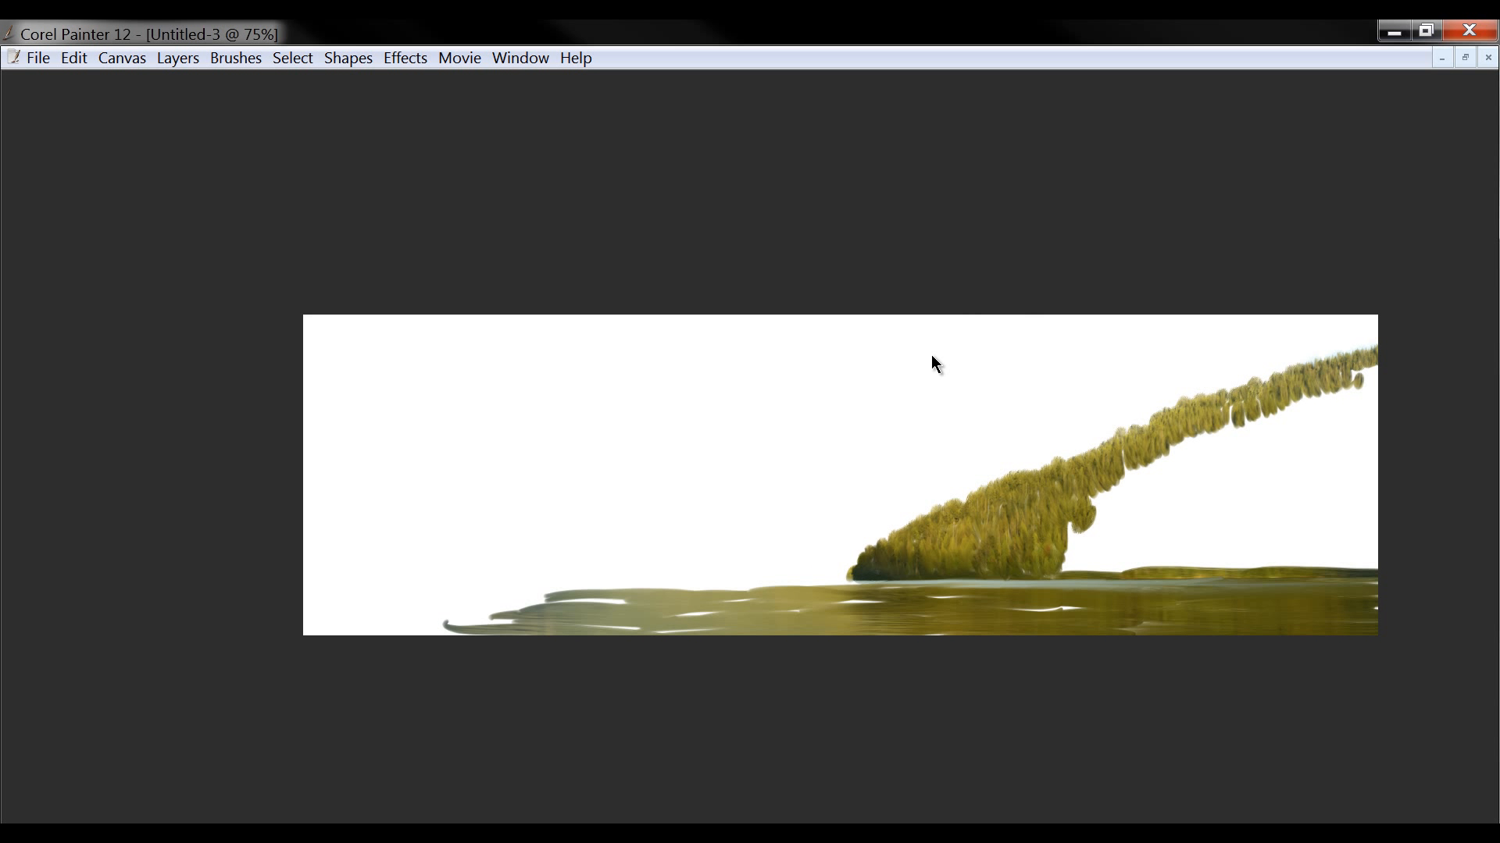
pyautogui.click(772, 532)
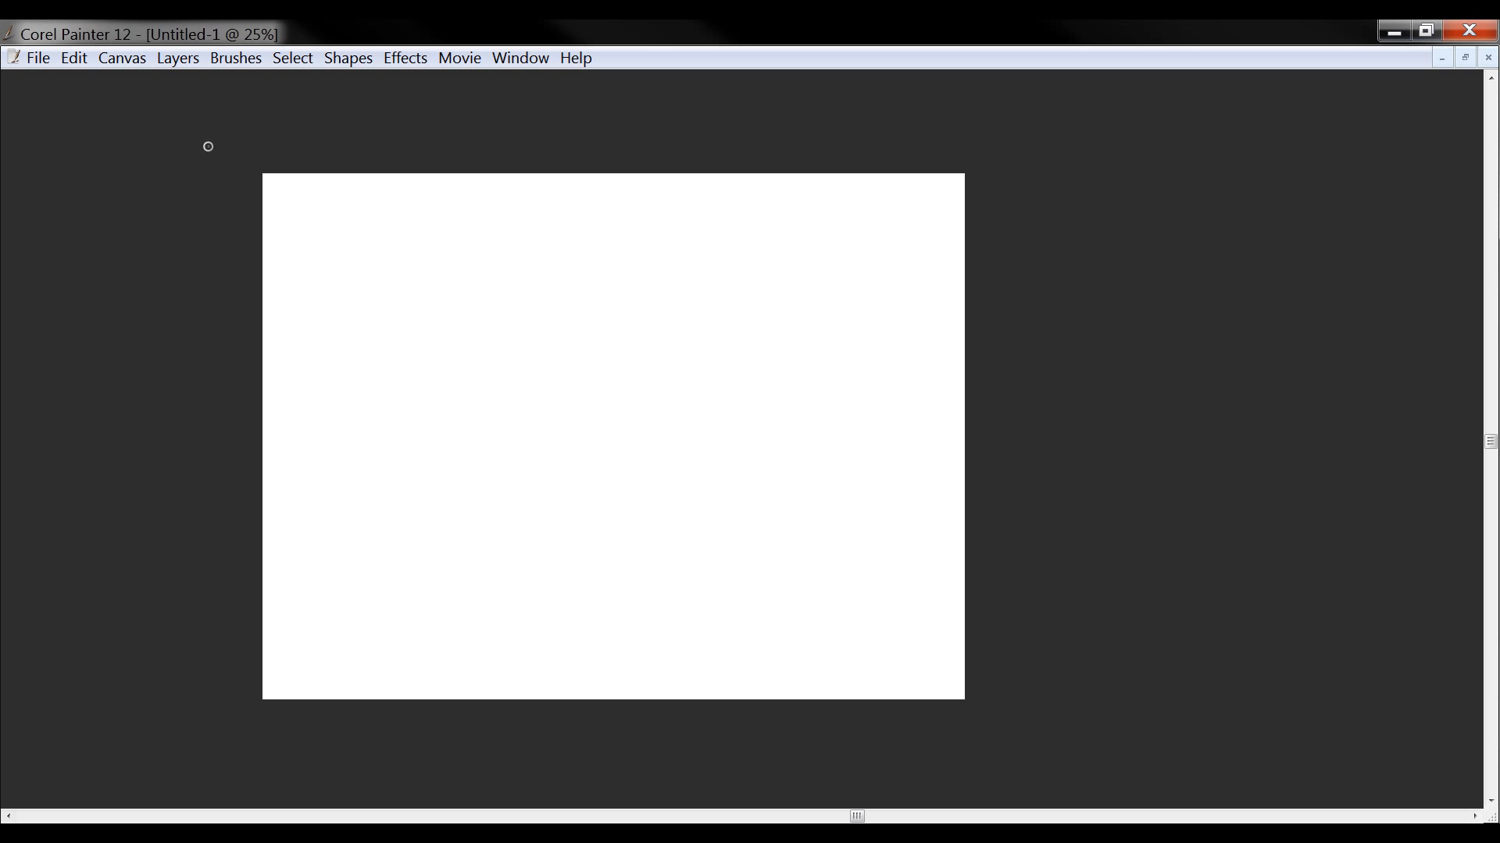
pyautogui.press('Tab')
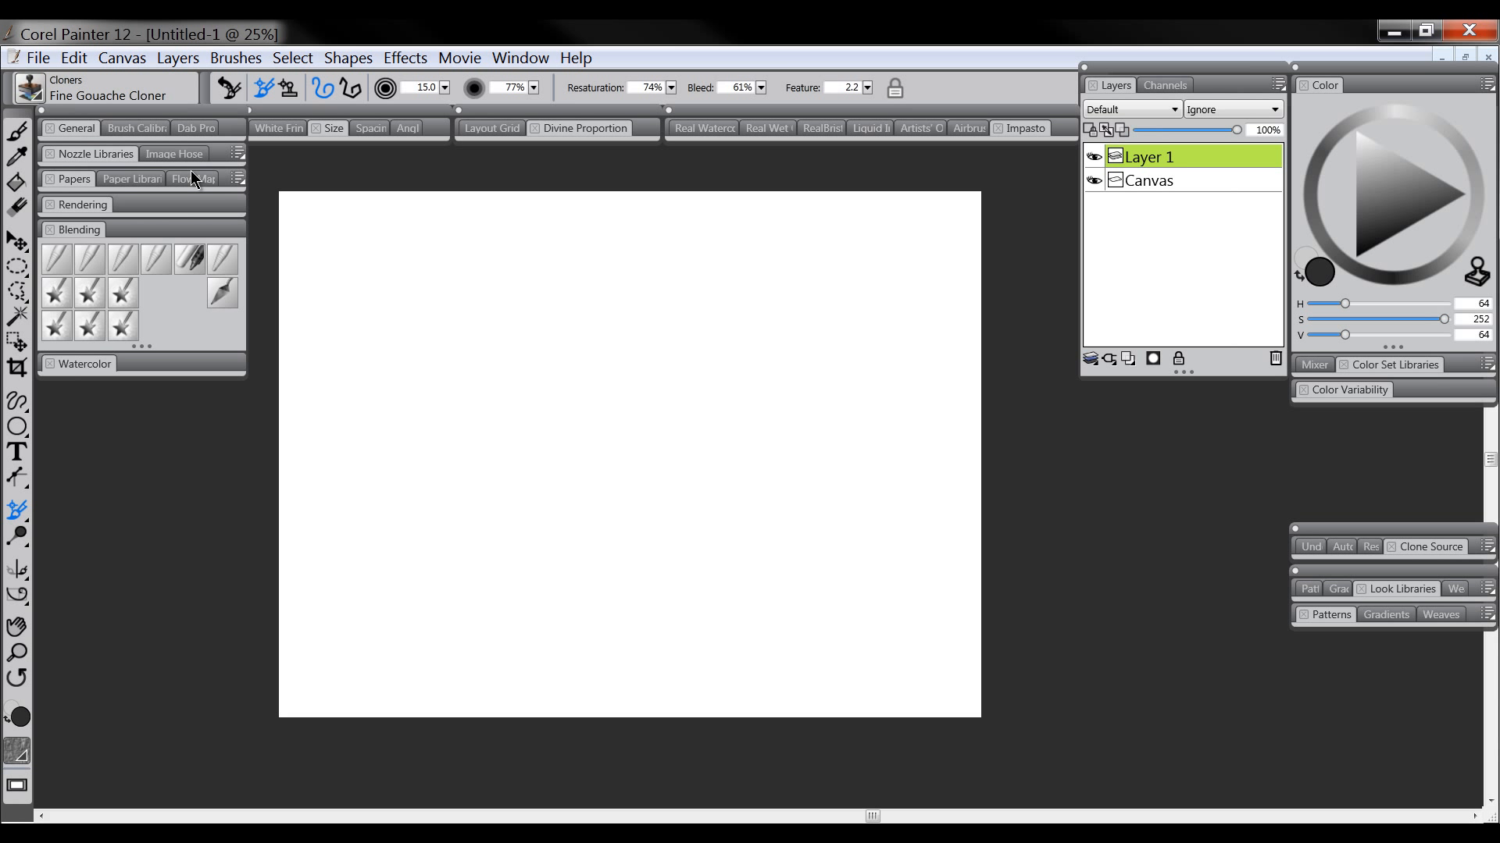
# - Reselect the Cloner tool from its tool group, and add a new layer above Layer 1 and delete it again
pyautogui.click(22, 516)
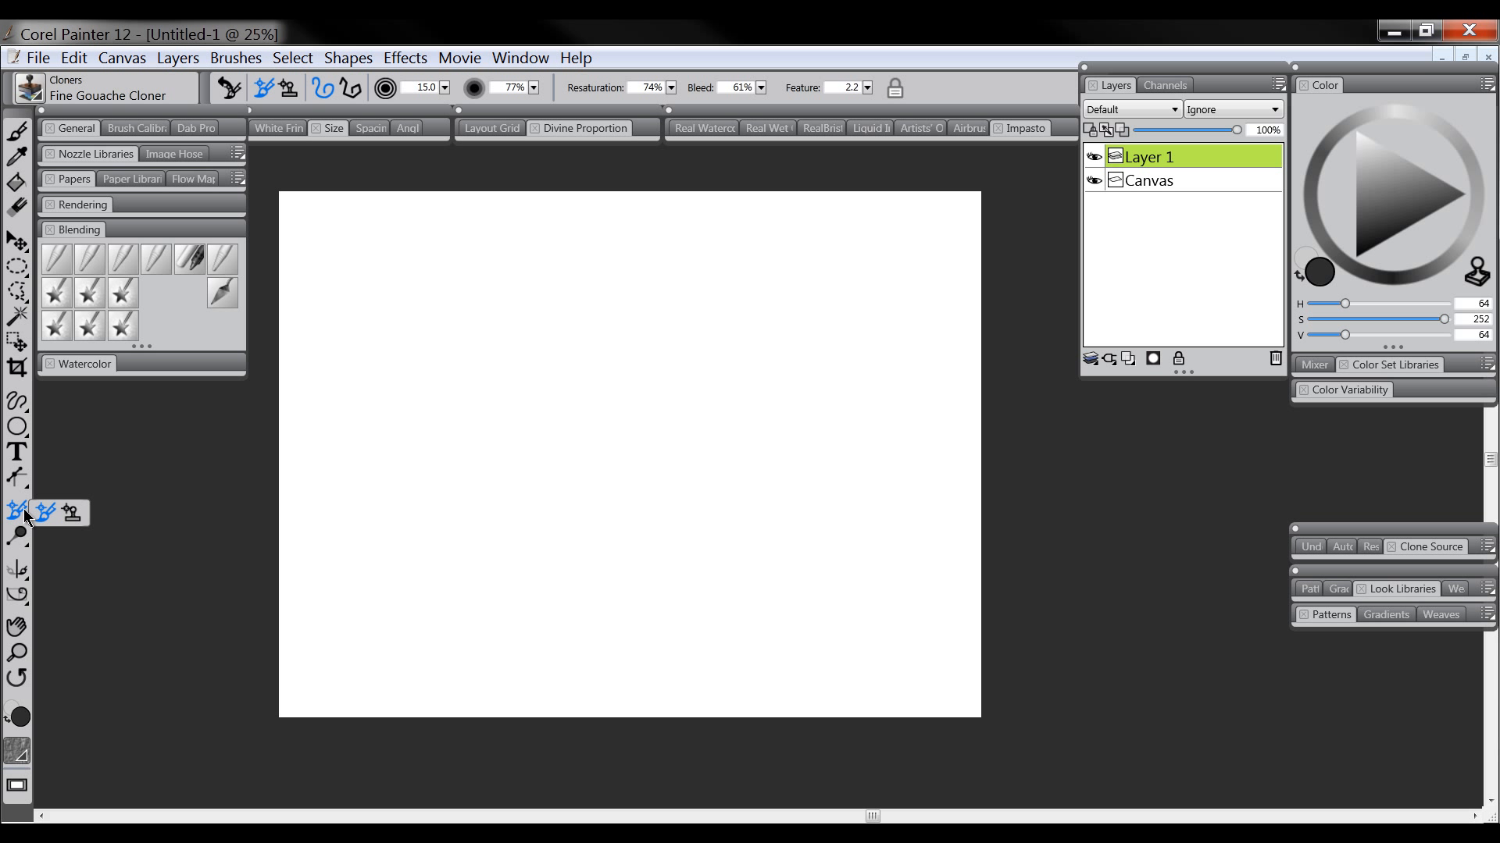
pyautogui.click(45, 513)
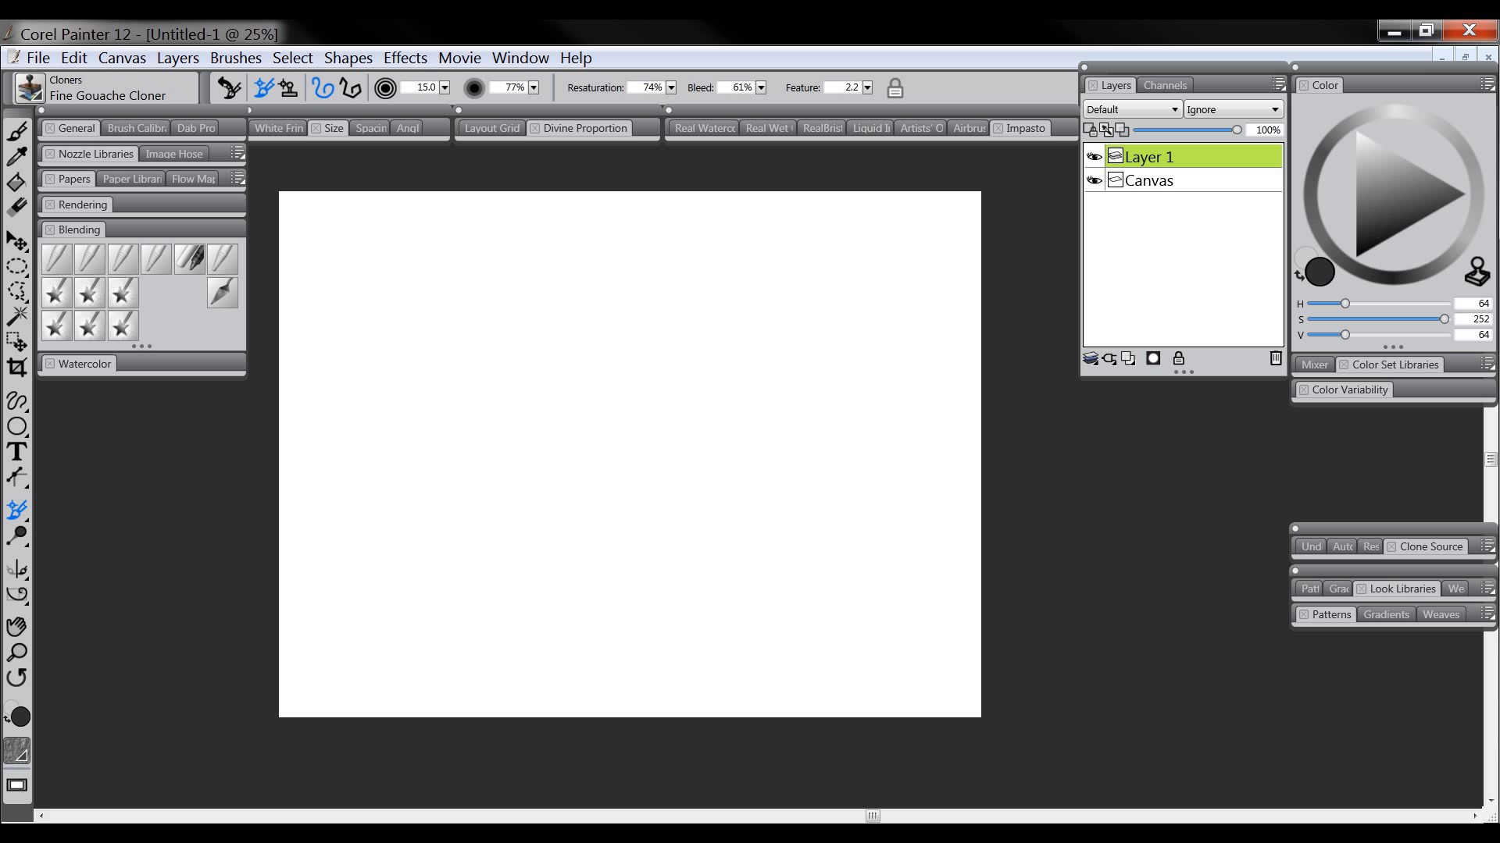
pyautogui.click(1128, 359)
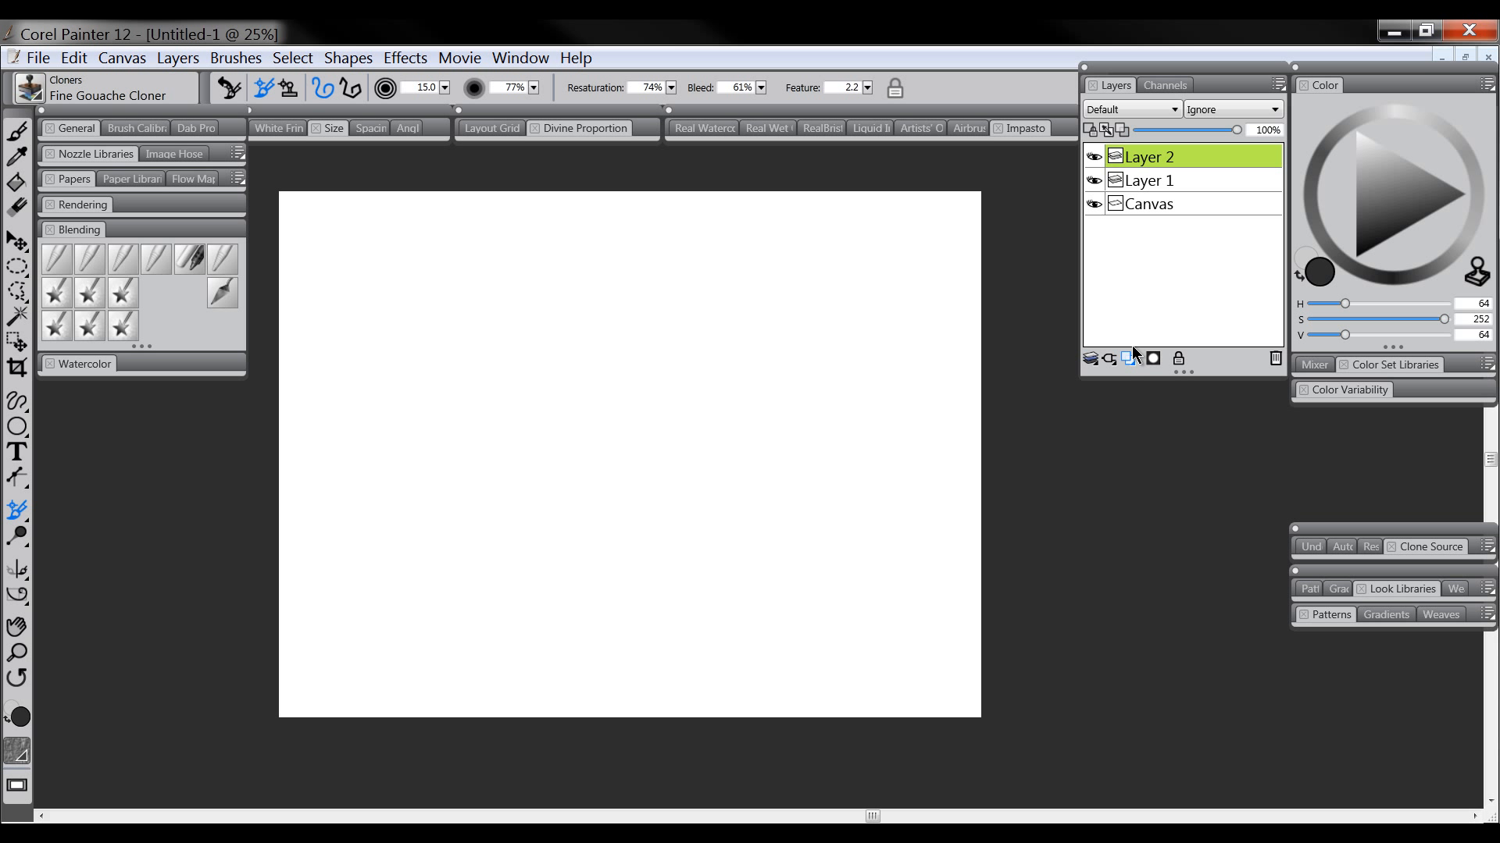
pyautogui.click(1275, 358)
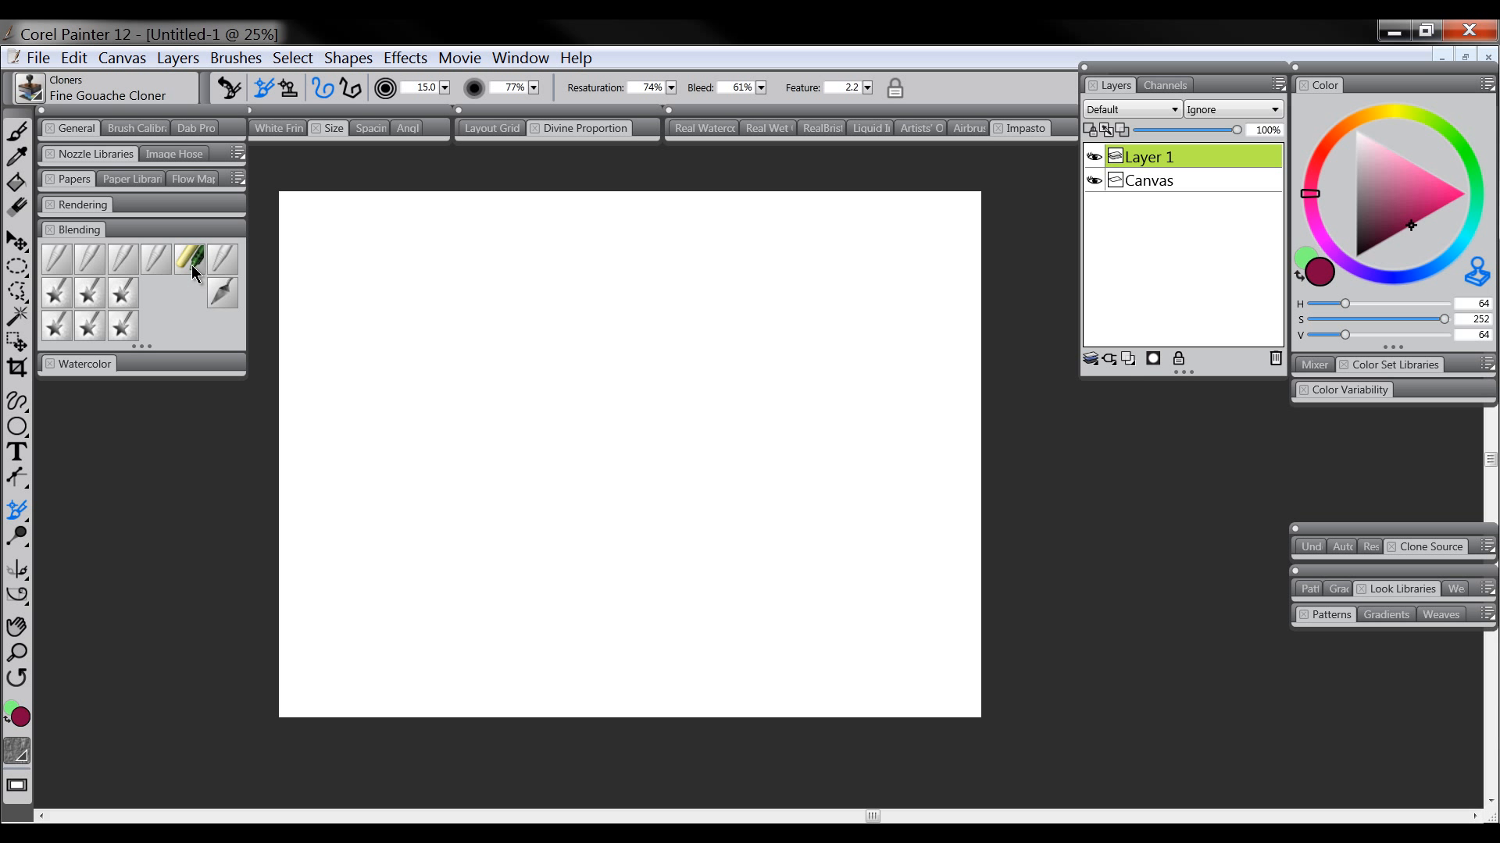
# - Choose the Custom Scratchboard pen from the Rendering brushes at size 70 and paint a solid dark magenta circle on Layer 1
pyautogui.click(94, 231)
pyautogui.click(91, 210)
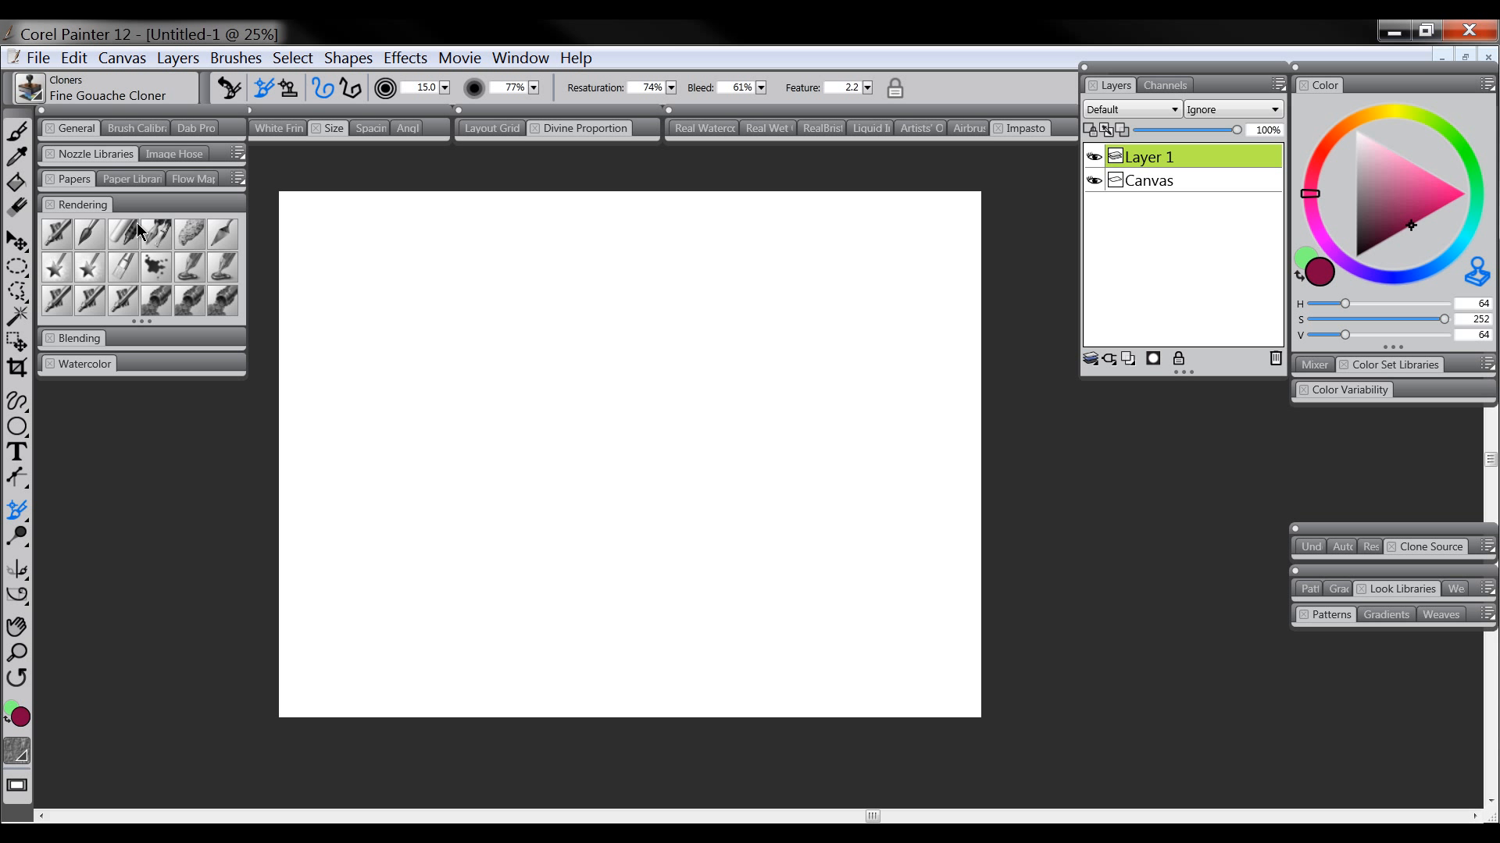
pyautogui.click(161, 235)
pyautogui.press(']')
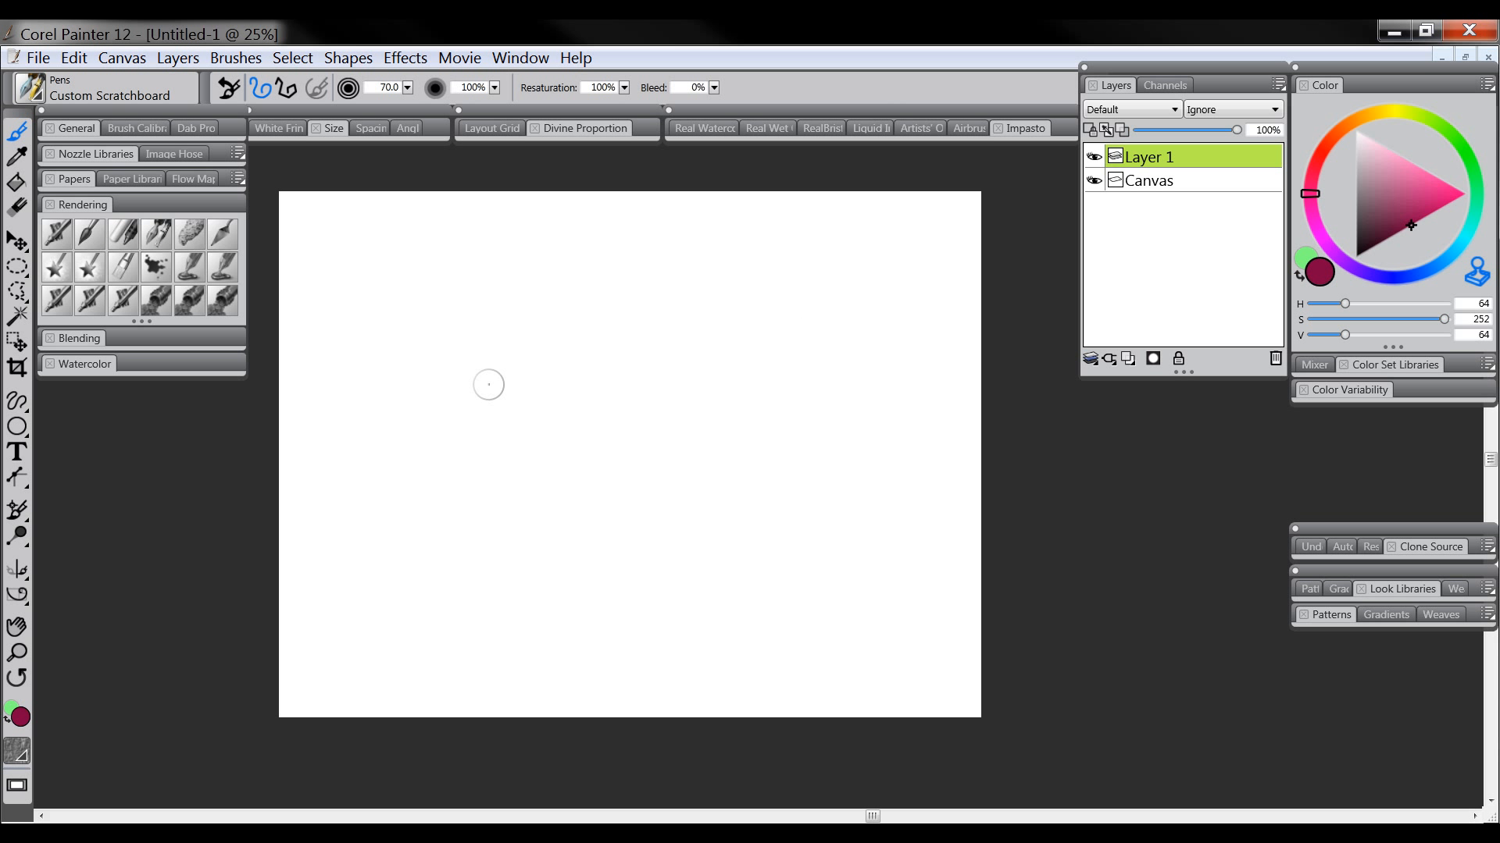
pyautogui.moveTo(486, 385)
pyautogui.mouseDown()
pyautogui.moveTo(502, 396)
pyautogui.moveTo(472, 436)
pyautogui.moveTo(492, 412)
pyautogui.mouseUp()
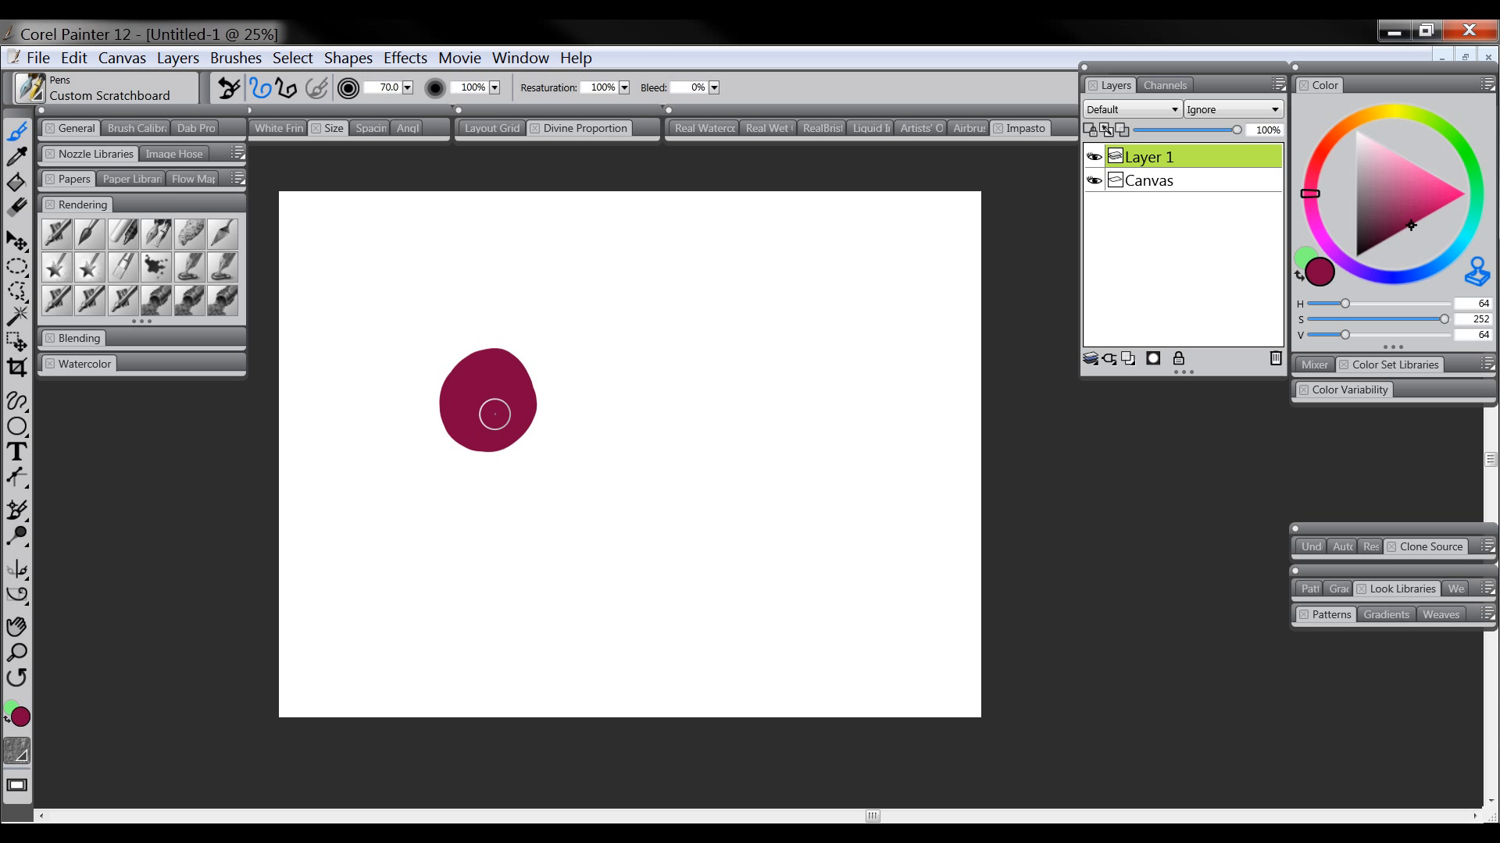
# - Change the painting color to dark blue and paint a smaller solid circle inside the magenta one
pyautogui.click(1394, 280)
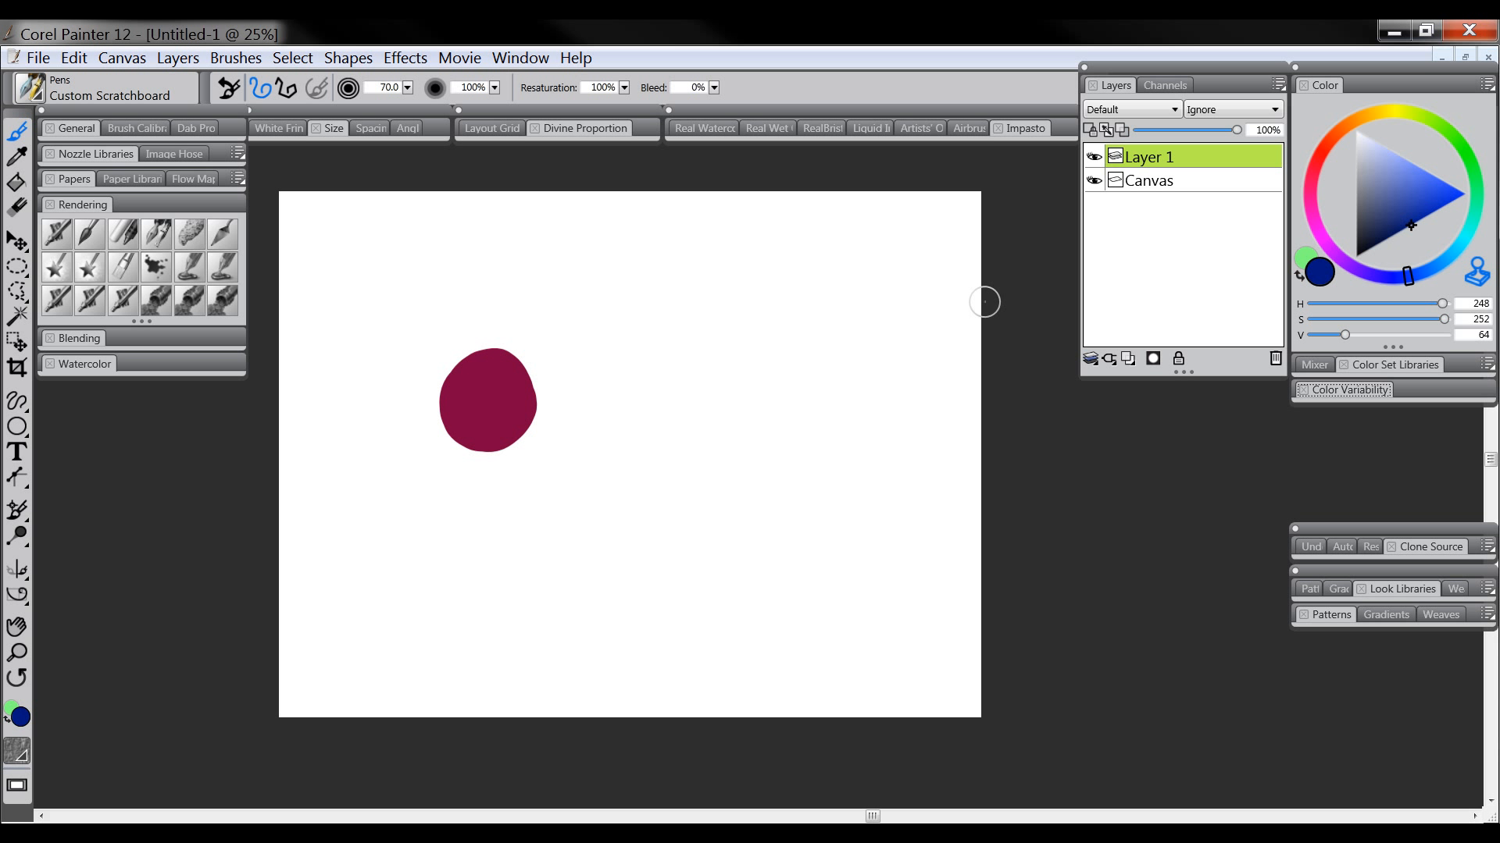
pyautogui.moveTo(461, 407); pyautogui.dragTo(493, 398)
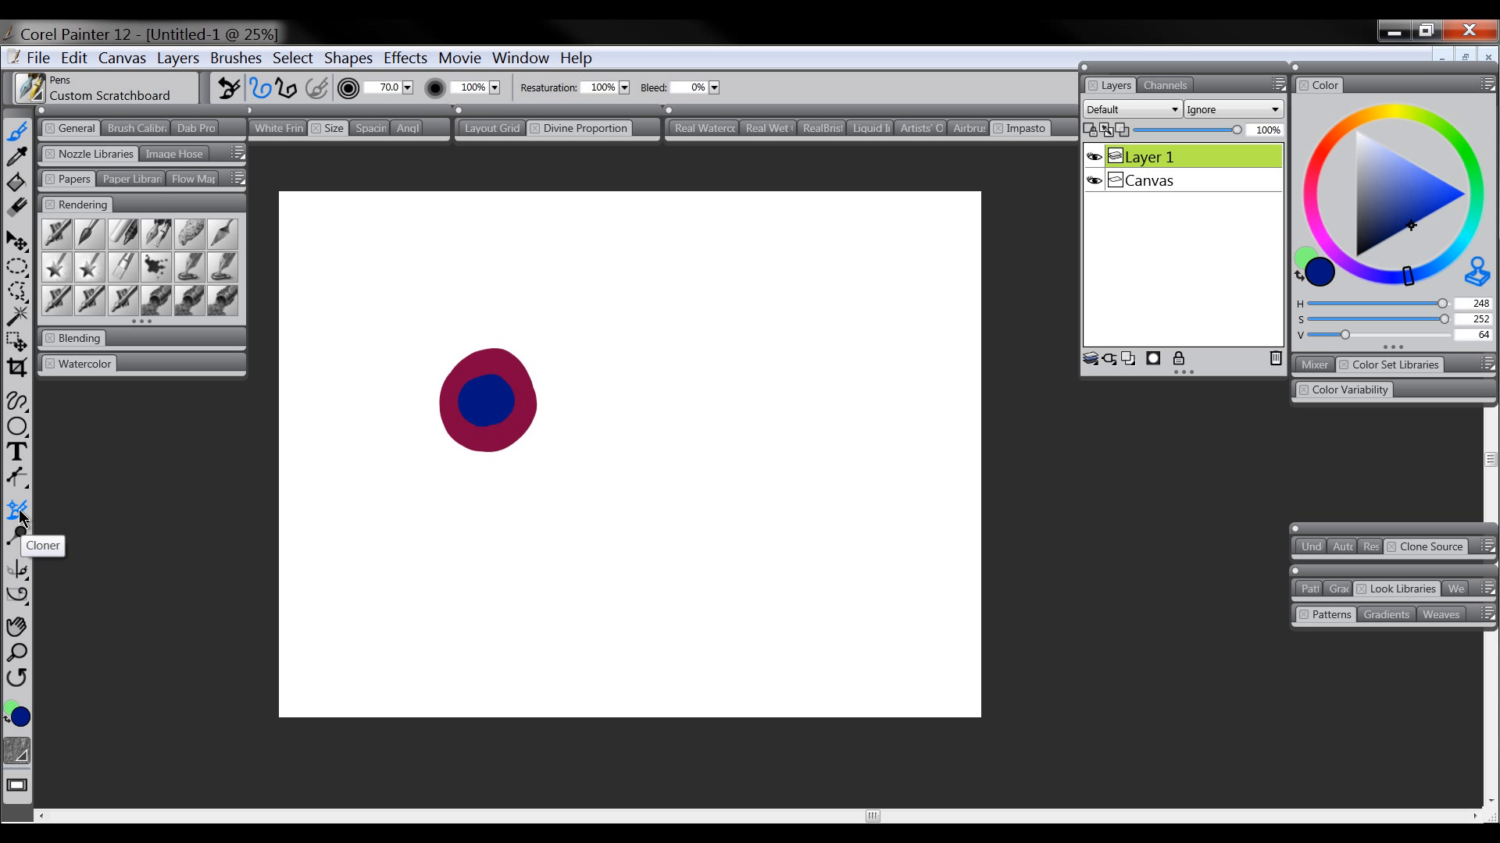
# - Use the Rubber Stamp to clone the two-color circle twice, once beside the original and once between and above them
pyautogui.moveTo(21, 519); pyautogui.dragTo(71, 520)
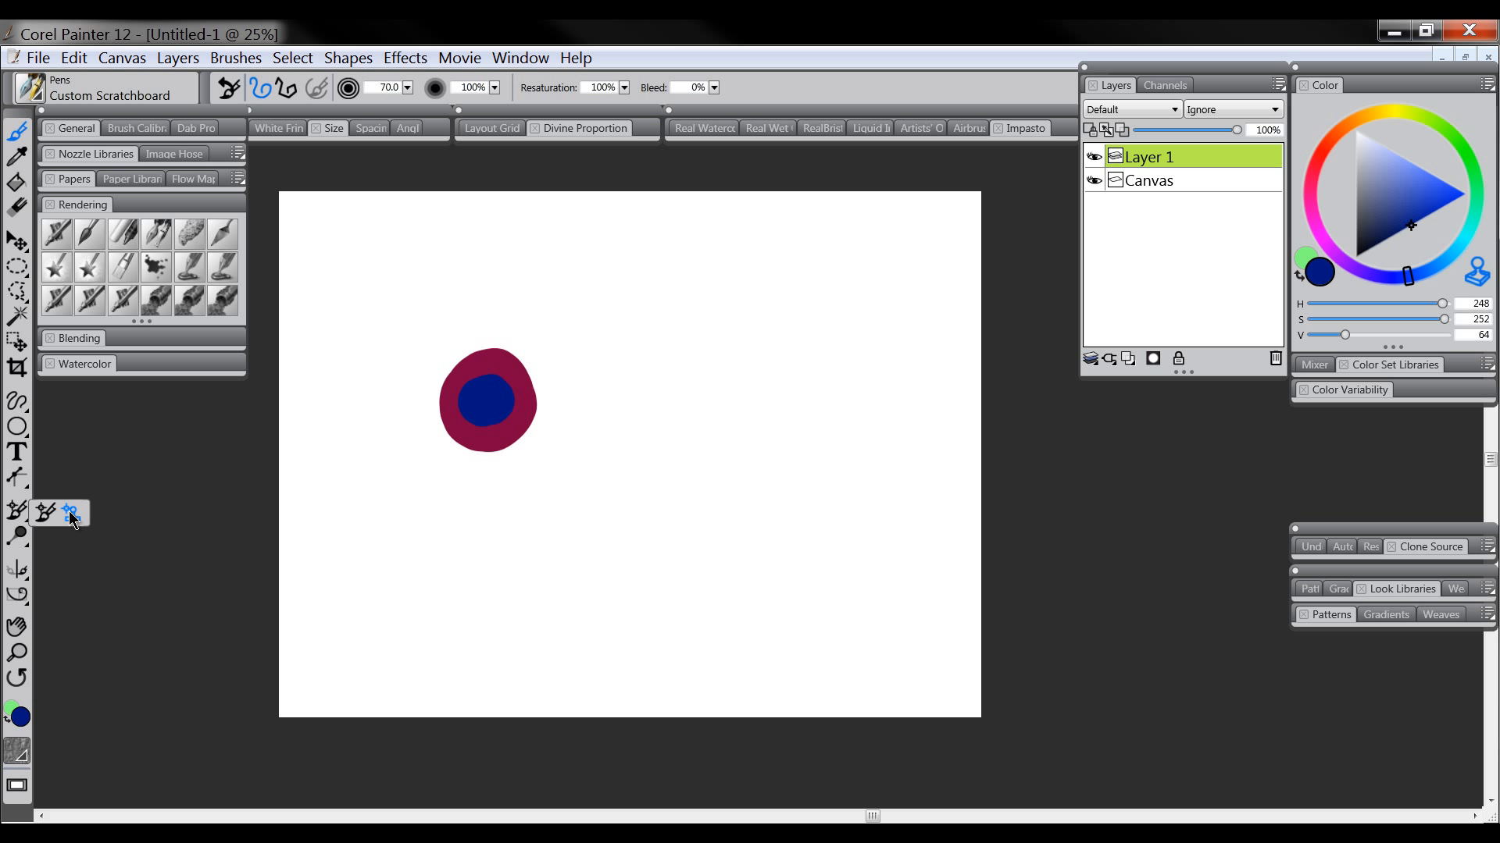
pyautogui.click(71, 513)
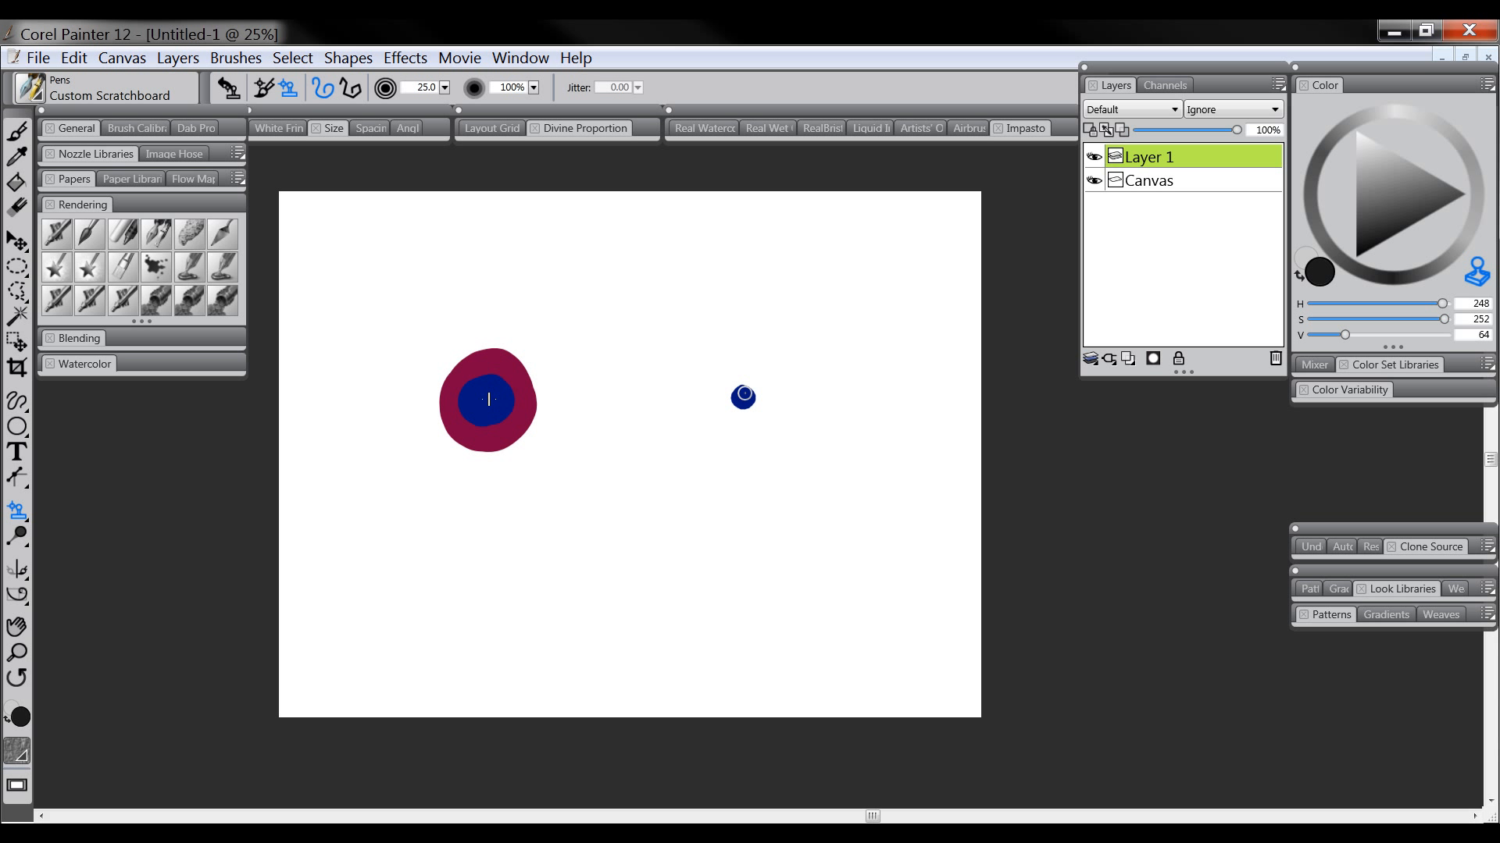
pyautogui.moveTo(743, 404)
pyautogui.mouseDown()
pyautogui.moveTo(729, 377)
pyautogui.moveTo(753, 414)
pyautogui.moveTo(751, 373)
pyautogui.moveTo(730, 421)
pyautogui.moveTo(752, 364)
pyautogui.moveTo(745, 421)
pyautogui.moveTo(772, 383)
pyautogui.moveTo(718, 431)
pyautogui.moveTo(749, 367)
pyautogui.moveTo(776, 422)
pyautogui.moveTo(720, 372)
pyautogui.moveTo(686, 377)
pyautogui.moveTo(750, 337)
pyautogui.moveTo(702, 398)
pyautogui.moveTo(779, 355)
pyautogui.moveTo(728, 428)
pyautogui.moveTo(795, 410)
pyautogui.moveTo(794, 426)
pyautogui.moveTo(779, 410)
pyautogui.moveTo(707, 435)
pyautogui.moveTo(692, 388)
pyautogui.moveTo(683, 410)
pyautogui.moveTo(734, 435)
pyautogui.moveTo(753, 409)
pyautogui.moveTo(766, 425)
pyautogui.moveTo(723, 418)
pyautogui.mouseUp()
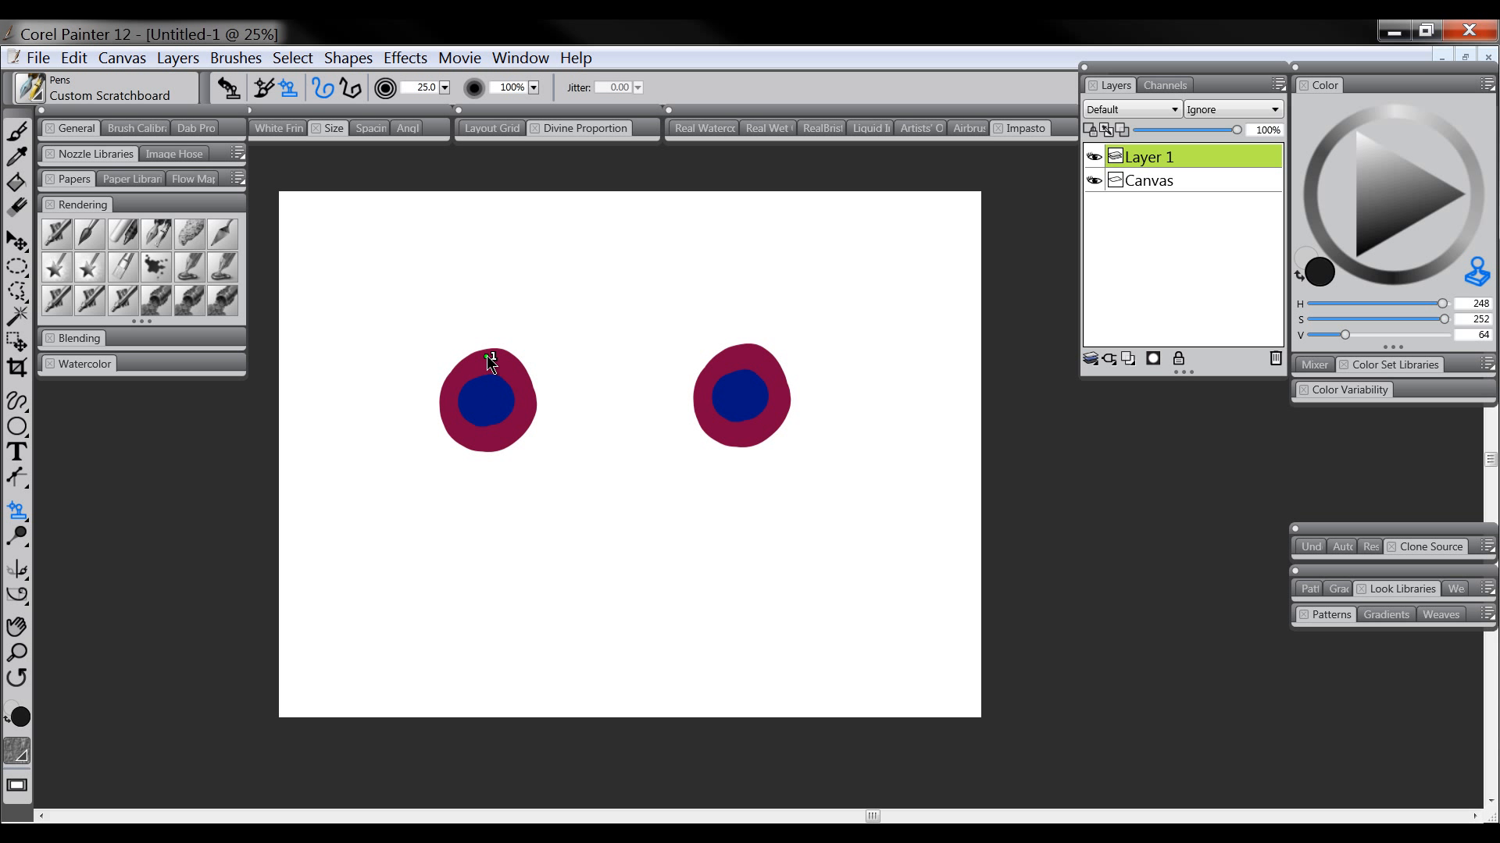
pyautogui.moveTo(690, 251)
pyautogui.mouseDown()
pyautogui.moveTo(657, 280)
pyautogui.moveTo(678, 259)
pyautogui.moveTo(649, 313)
pyautogui.moveTo(700, 303)
pyautogui.moveTo(668, 343)
pyautogui.moveTo(637, 323)
pyautogui.moveTo(649, 310)
pyautogui.moveTo(655, 329)
pyautogui.moveTo(661, 312)
pyautogui.moveTo(721, 317)
pyautogui.moveTo(678, 285)
pyautogui.moveTo(703, 257)
pyautogui.moveTo(676, 267)
pyautogui.moveTo(709, 311)
pyautogui.mouseUp()
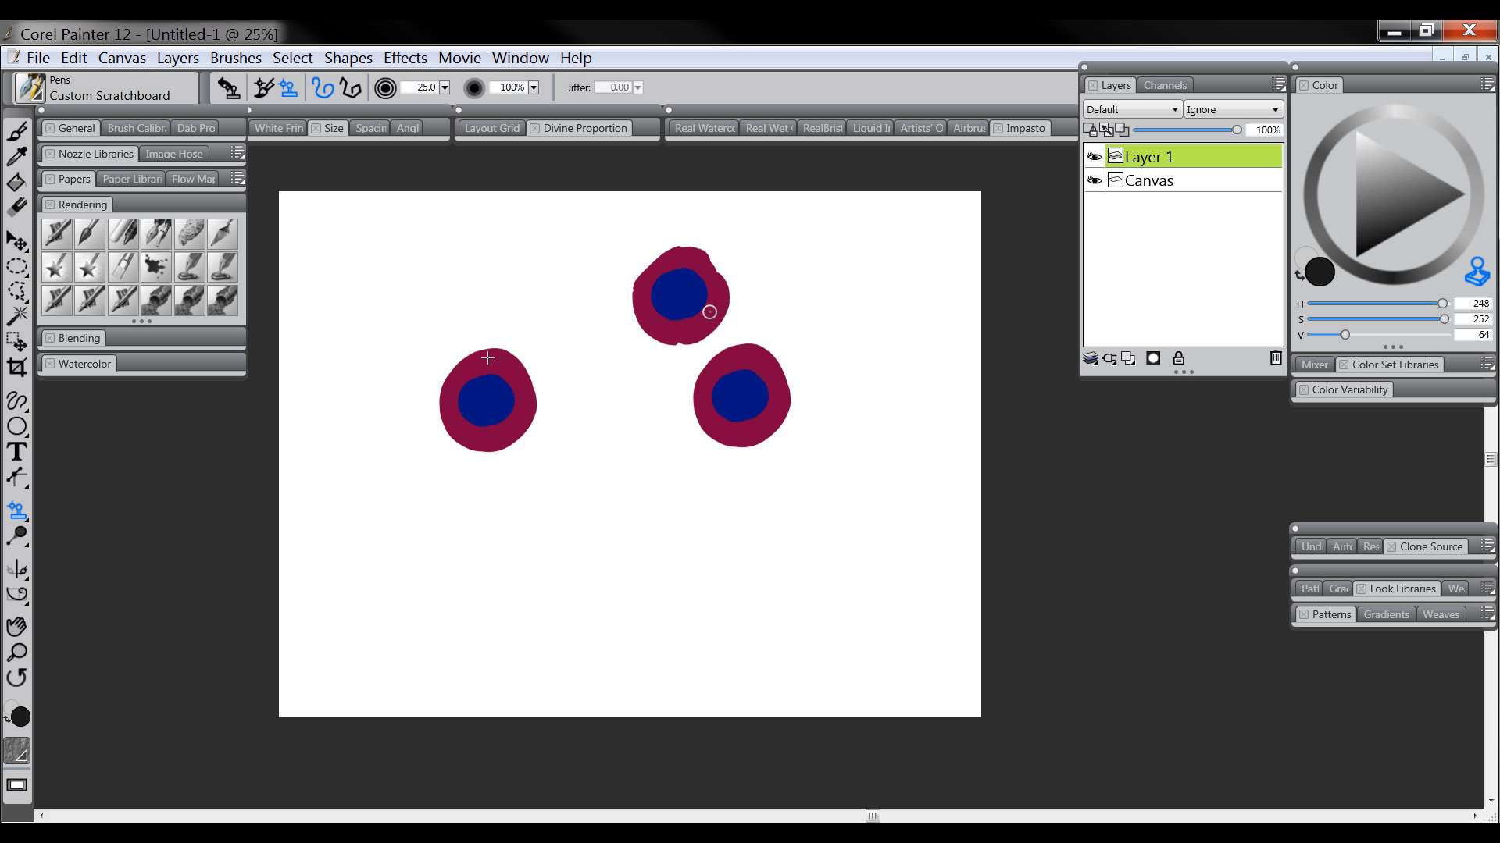
# - Select the Dodge tool and open the recent file IMG_0651.png
pyautogui.click(19, 538)
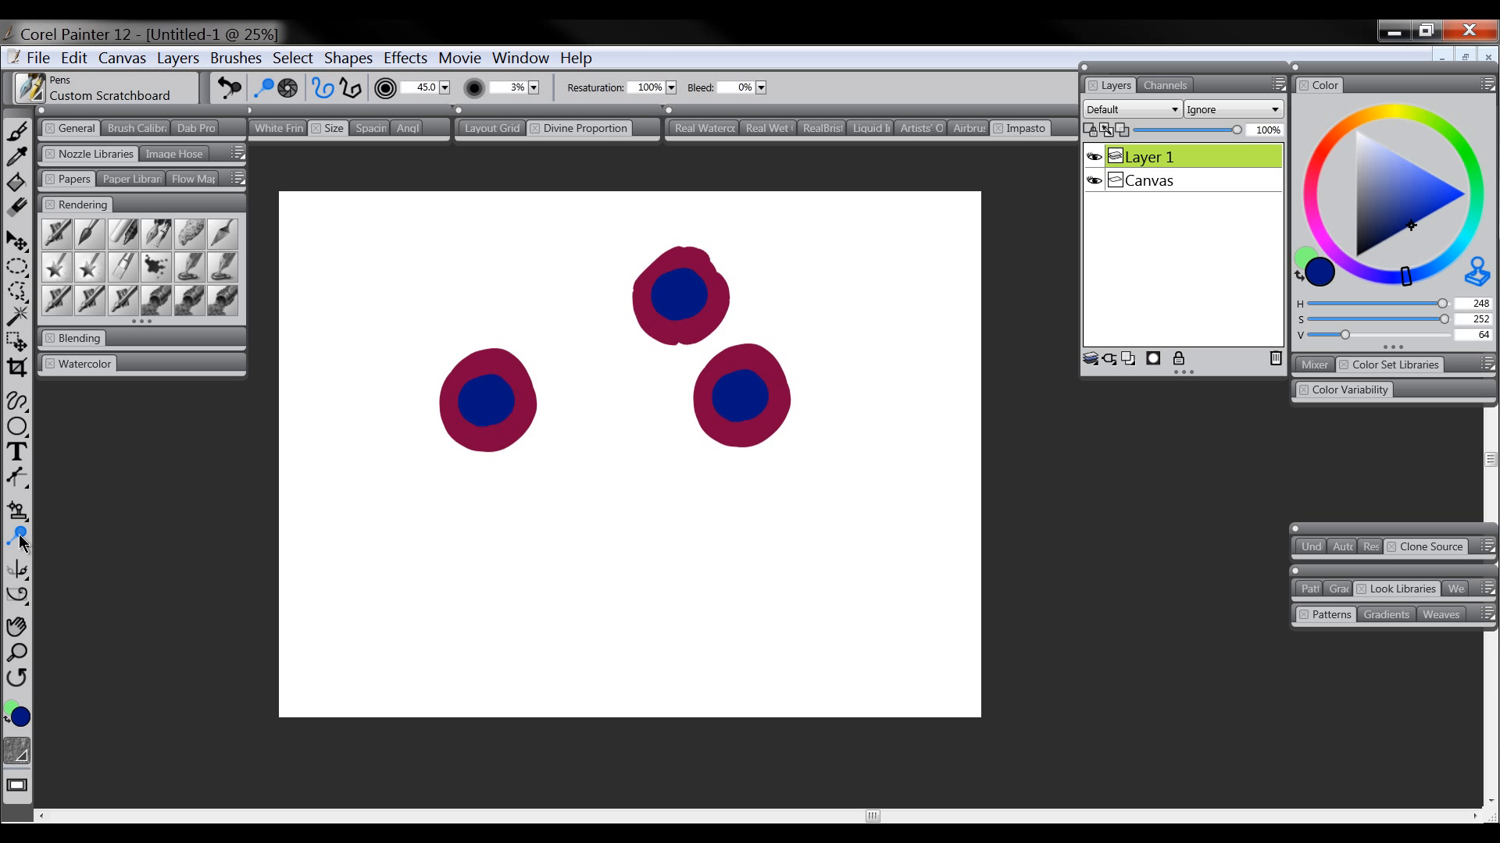
pyautogui.click(26, 544)
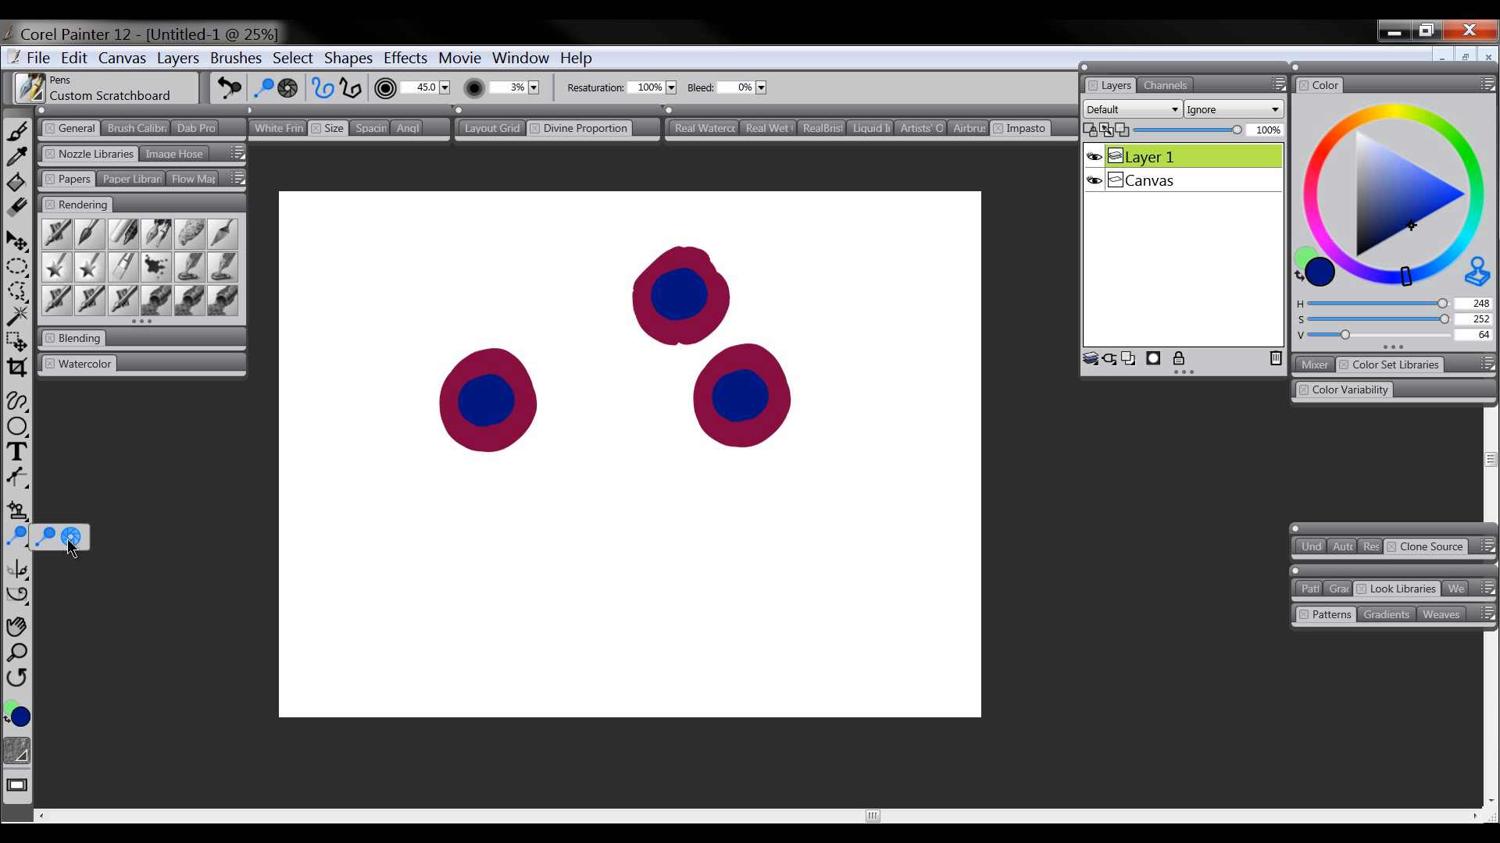
pyautogui.click(388, 504)
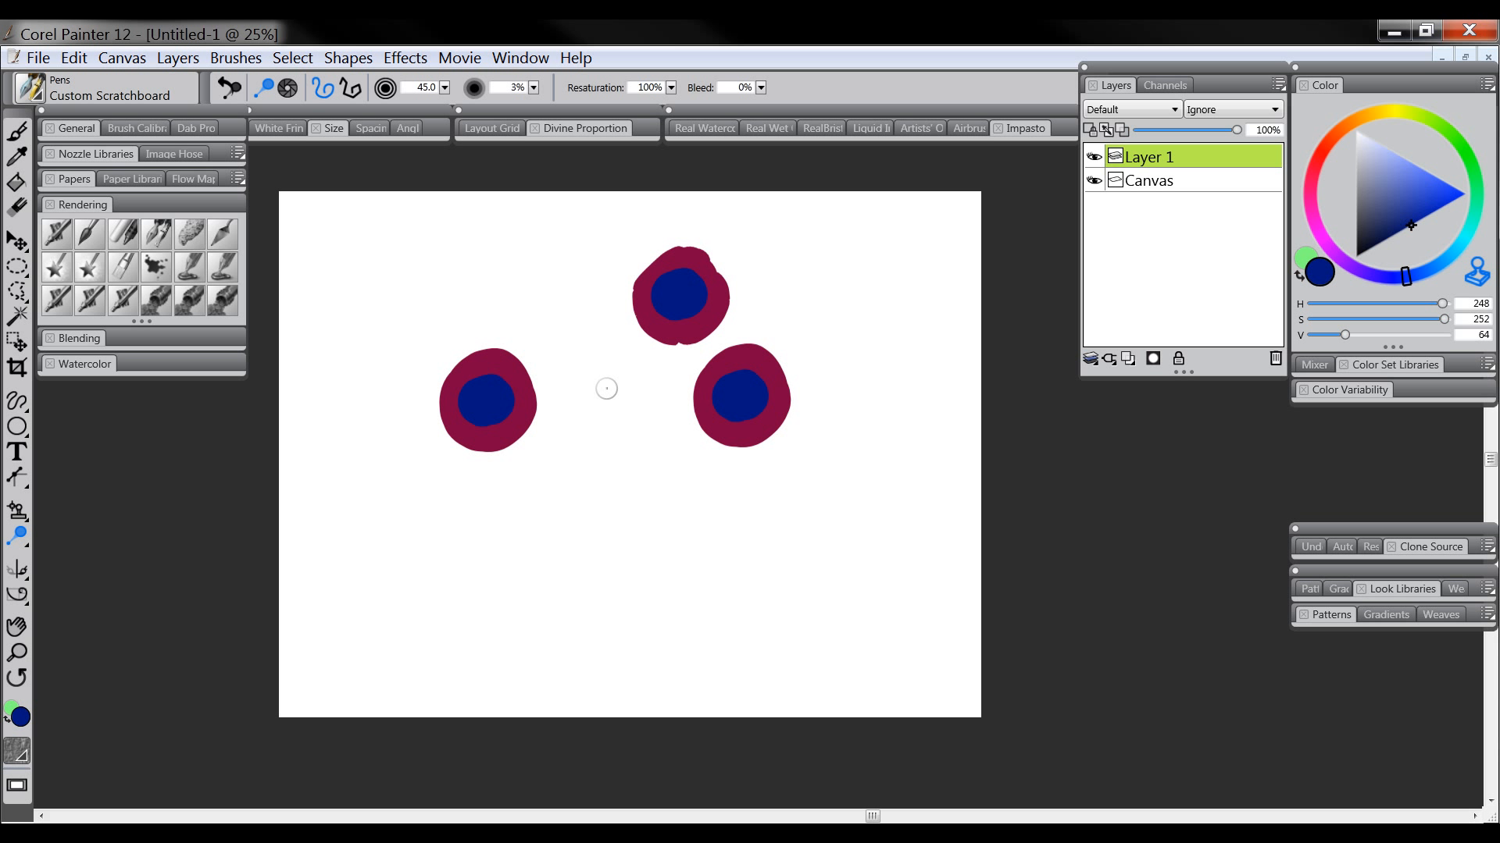
pyautogui.click(43, 58)
pyautogui.moveTo(73, 131)
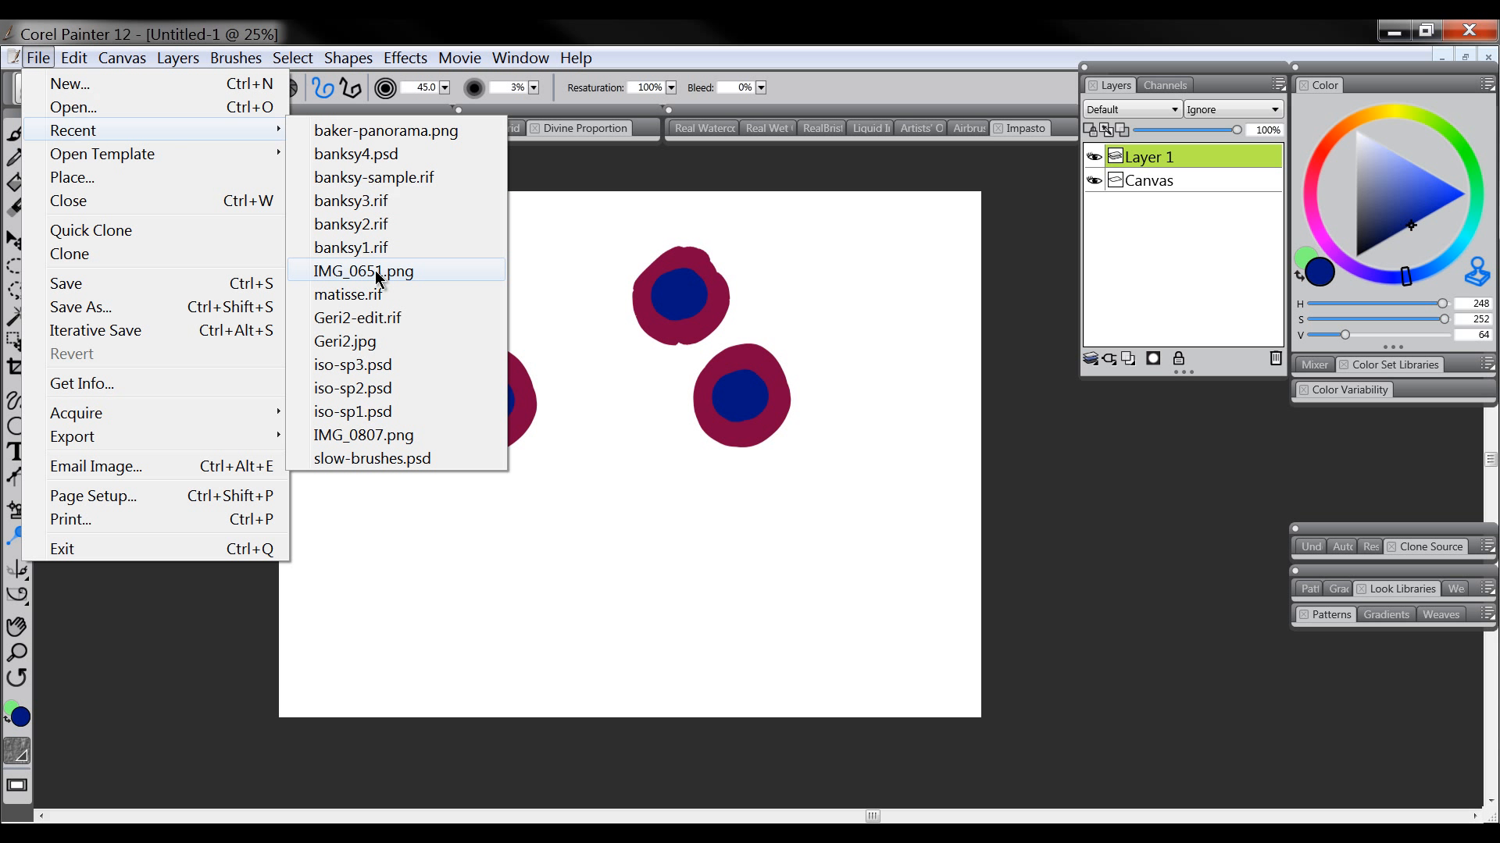
pyautogui.click(376, 272)
pyautogui.click(778, 531)
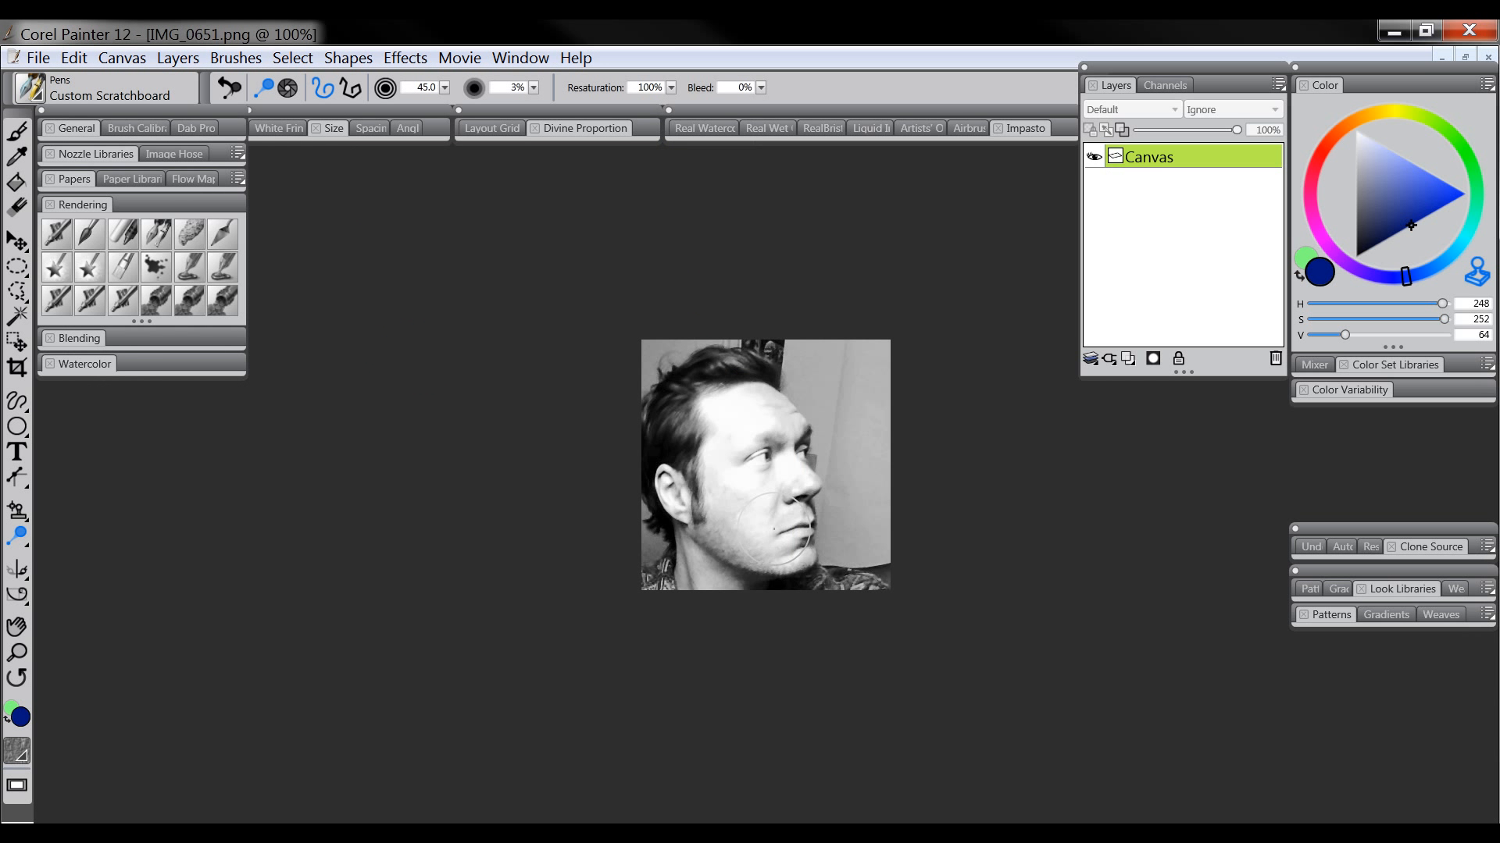
# - Lighten the dark hair in the portrait photo with the Dodge tool
pyautogui.click(17, 652)
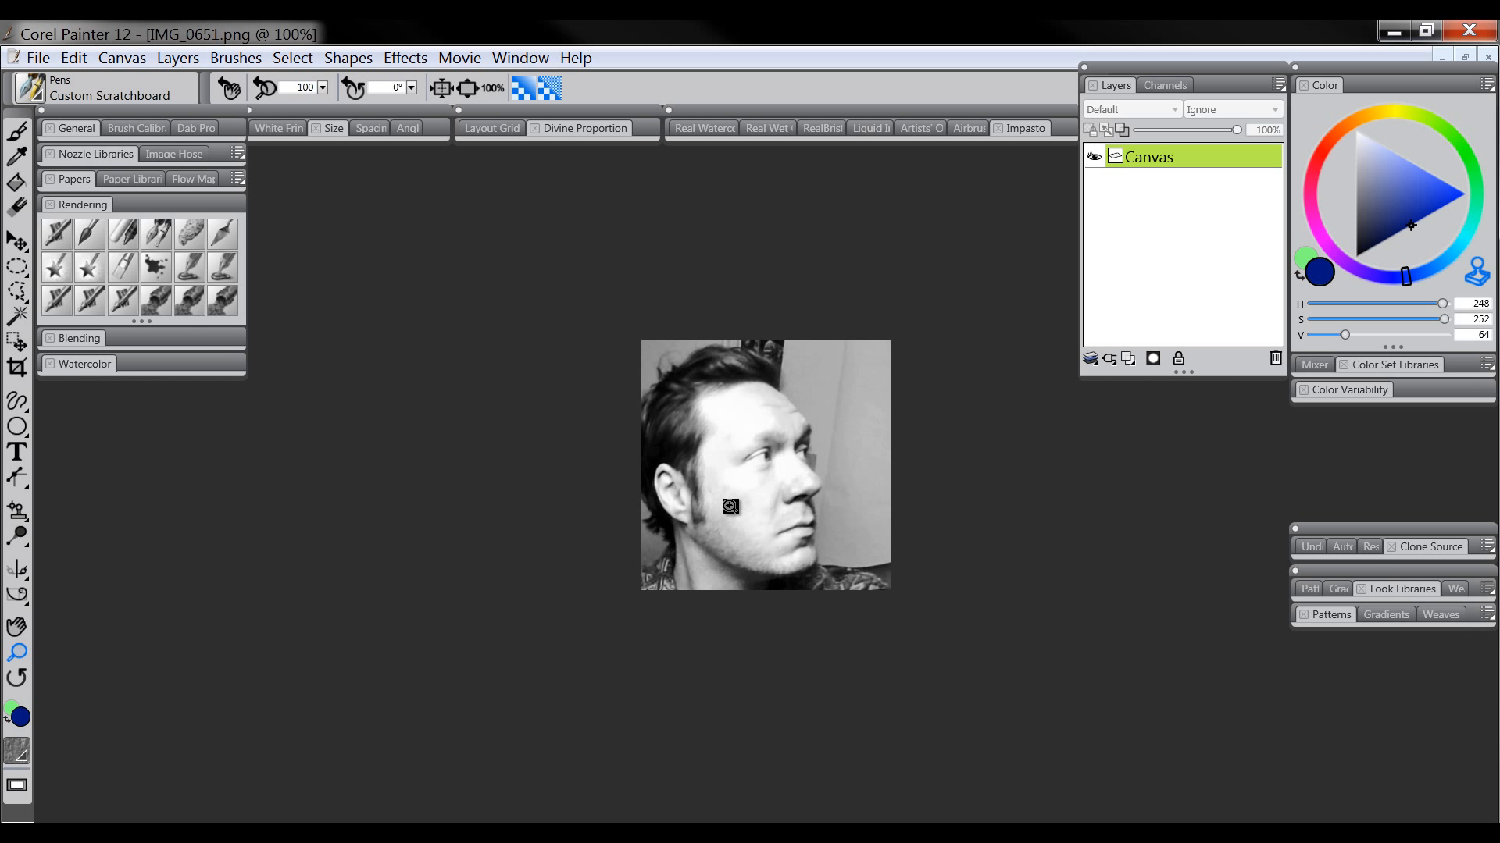
pyautogui.click(730, 507)
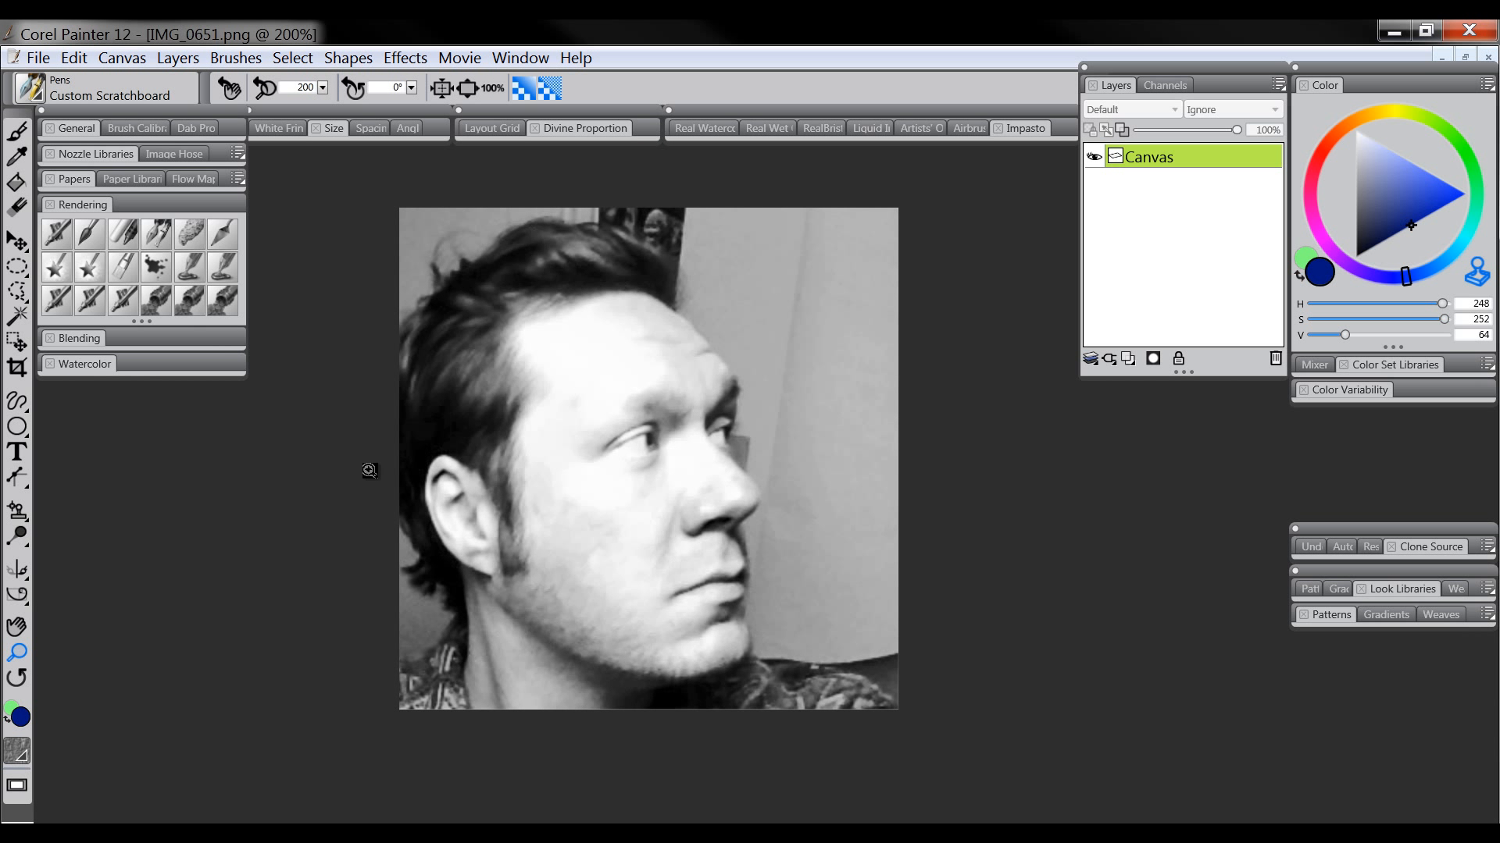
pyautogui.click(20, 540)
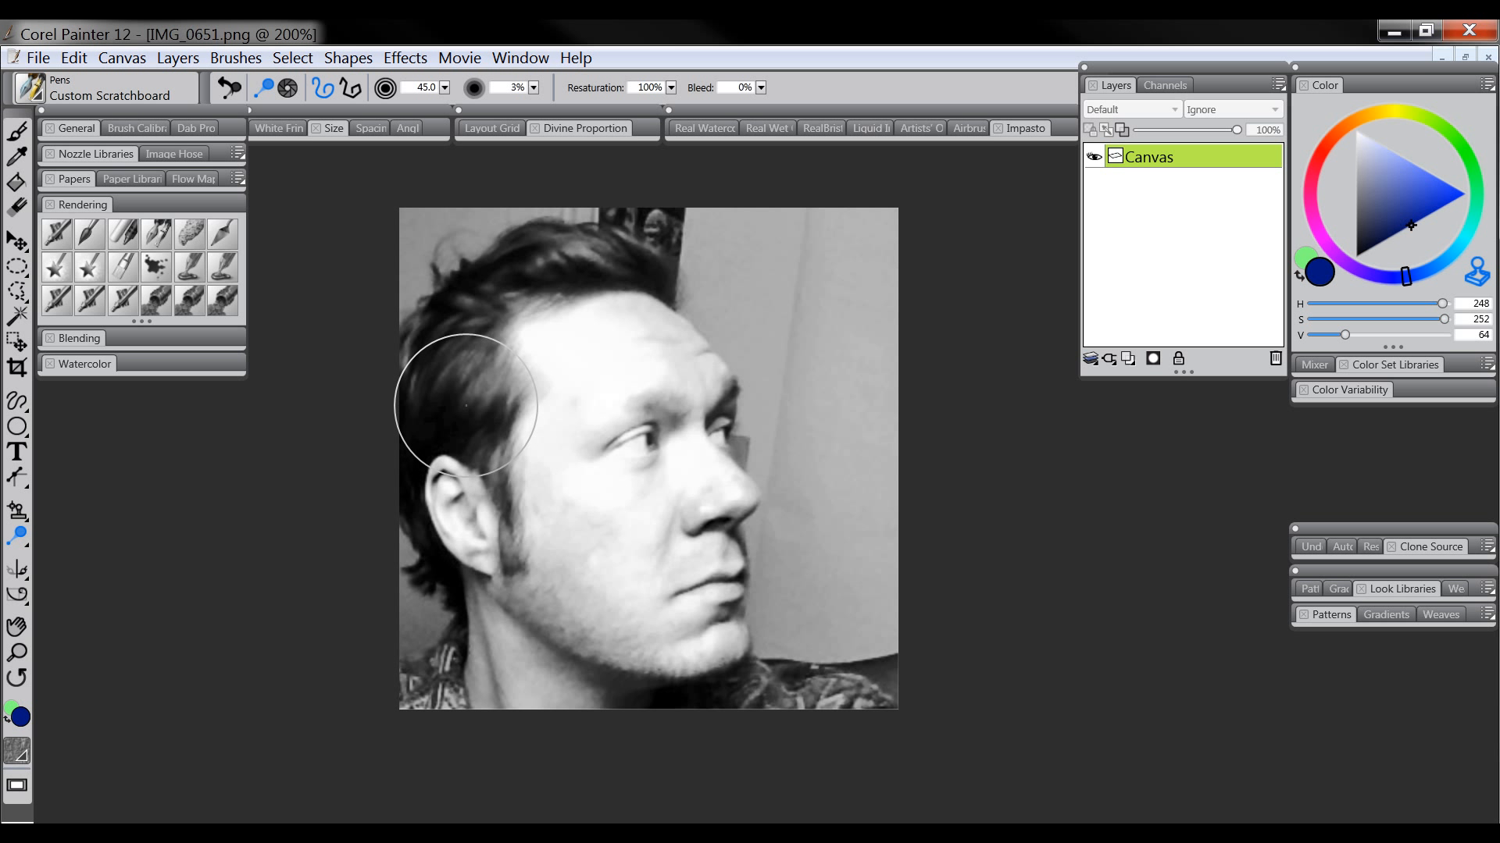
pyautogui.moveTo(466, 415)
pyautogui.mouseDown()
pyautogui.moveTo(442, 445)
pyautogui.moveTo(489, 405)
pyautogui.moveTo(487, 449)
pyautogui.moveTo(511, 412)
pyautogui.moveTo(415, 442)
pyautogui.moveTo(445, 356)
pyautogui.moveTo(450, 388)
pyautogui.moveTo(460, 315)
pyautogui.moveTo(420, 354)
pyautogui.moveTo(437, 306)
pyautogui.moveTo(428, 317)
pyautogui.moveTo(494, 304)
pyautogui.moveTo(457, 267)
pyautogui.moveTo(524, 262)
pyautogui.moveTo(522, 286)
pyautogui.moveTo(591, 278)
pyautogui.moveTo(559, 269)
pyautogui.moveTo(565, 257)
pyautogui.moveTo(634, 282)
pyautogui.moveTo(650, 277)
pyautogui.moveTo(637, 259)
pyautogui.moveTo(661, 290)
pyautogui.moveTo(446, 581)
pyautogui.moveTo(406, 508)
pyautogui.moveTo(421, 468)
pyautogui.moveTo(476, 435)
pyautogui.moveTo(481, 453)
pyautogui.moveTo(487, 435)
pyautogui.moveTo(418, 453)
pyautogui.mouseUp()
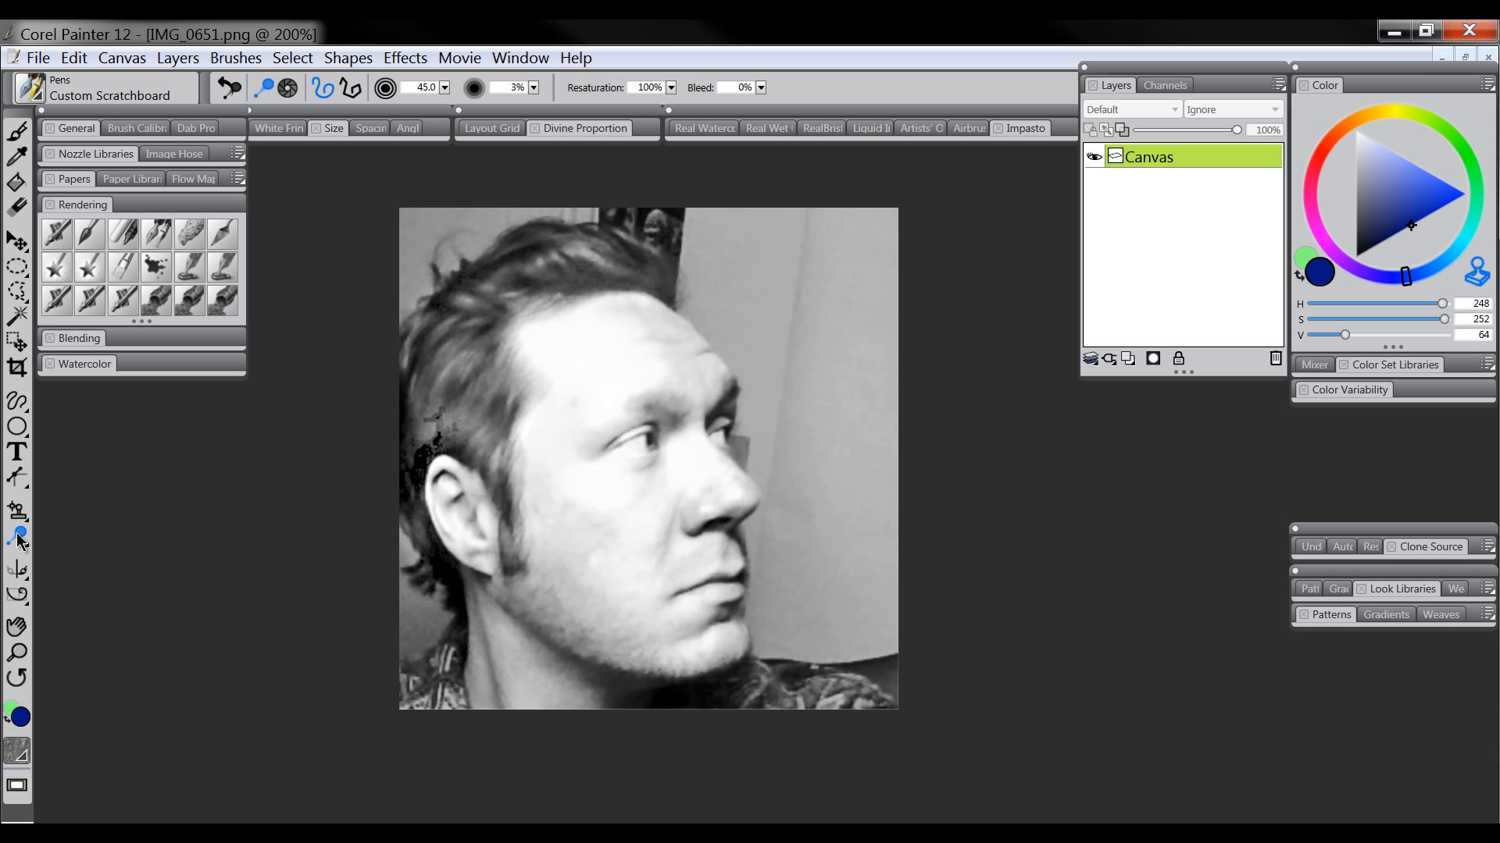
# - Darken the eyes, brows and shaded areas of the portrait with the Burn tool
pyautogui.moveTo(25, 541); pyautogui.dragTo(71, 537)
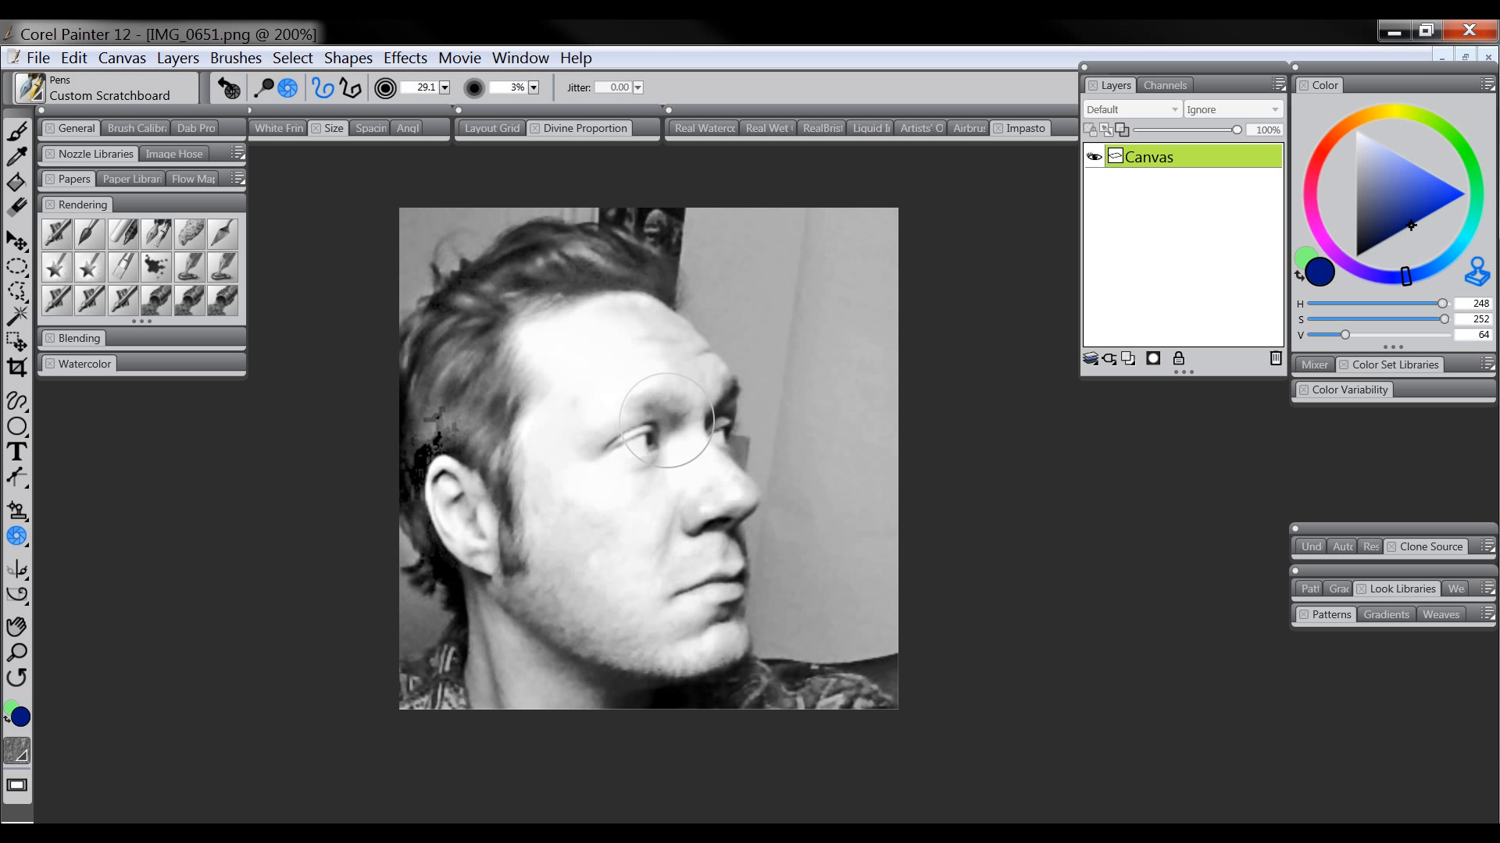
pyautogui.moveTo(667, 421)
pyautogui.mouseDown()
pyautogui.moveTo(593, 441)
pyautogui.moveTo(652, 400)
pyautogui.moveTo(655, 457)
pyautogui.moveTo(675, 427)
pyautogui.moveTo(626, 414)
pyautogui.mouseUp()
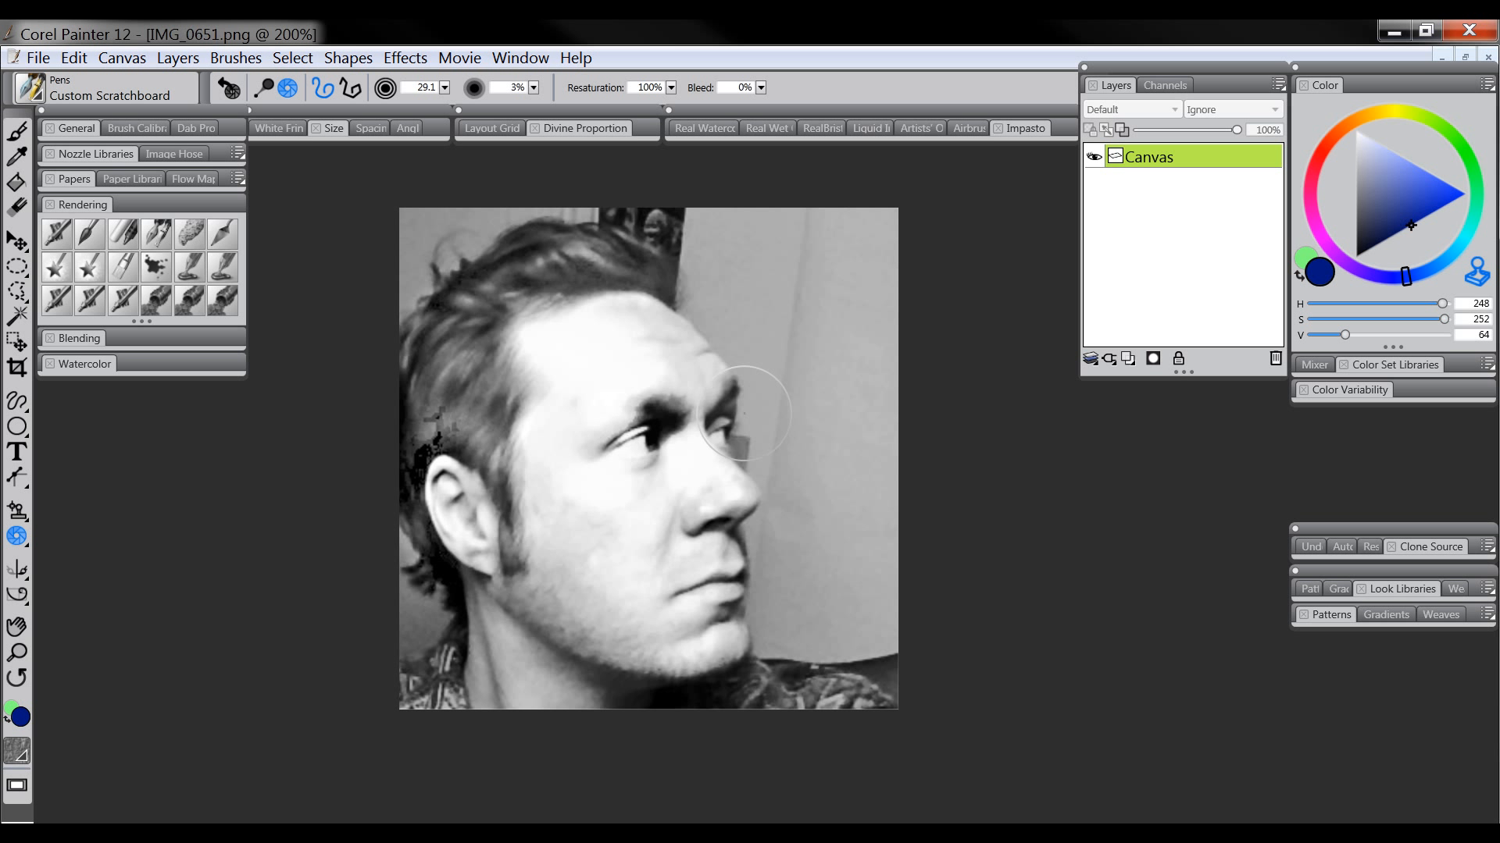
pyautogui.moveTo(726, 410); pyautogui.dragTo(712, 427)
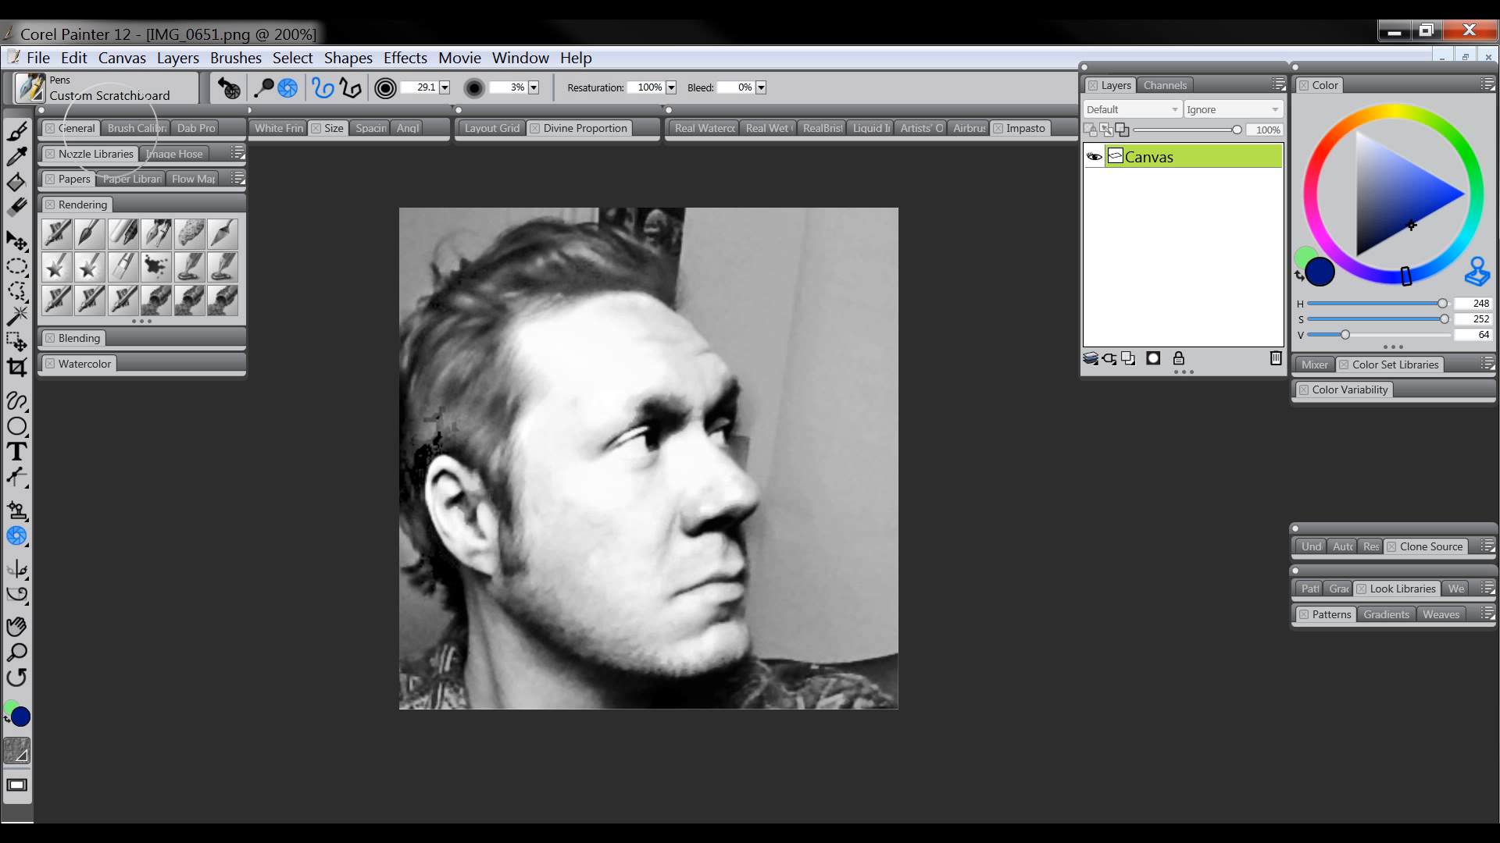
# - Close the photo without saving its changes, and replace Layer 1 of Untitled-1 with a new empty layer
pyautogui.click(1486, 58)
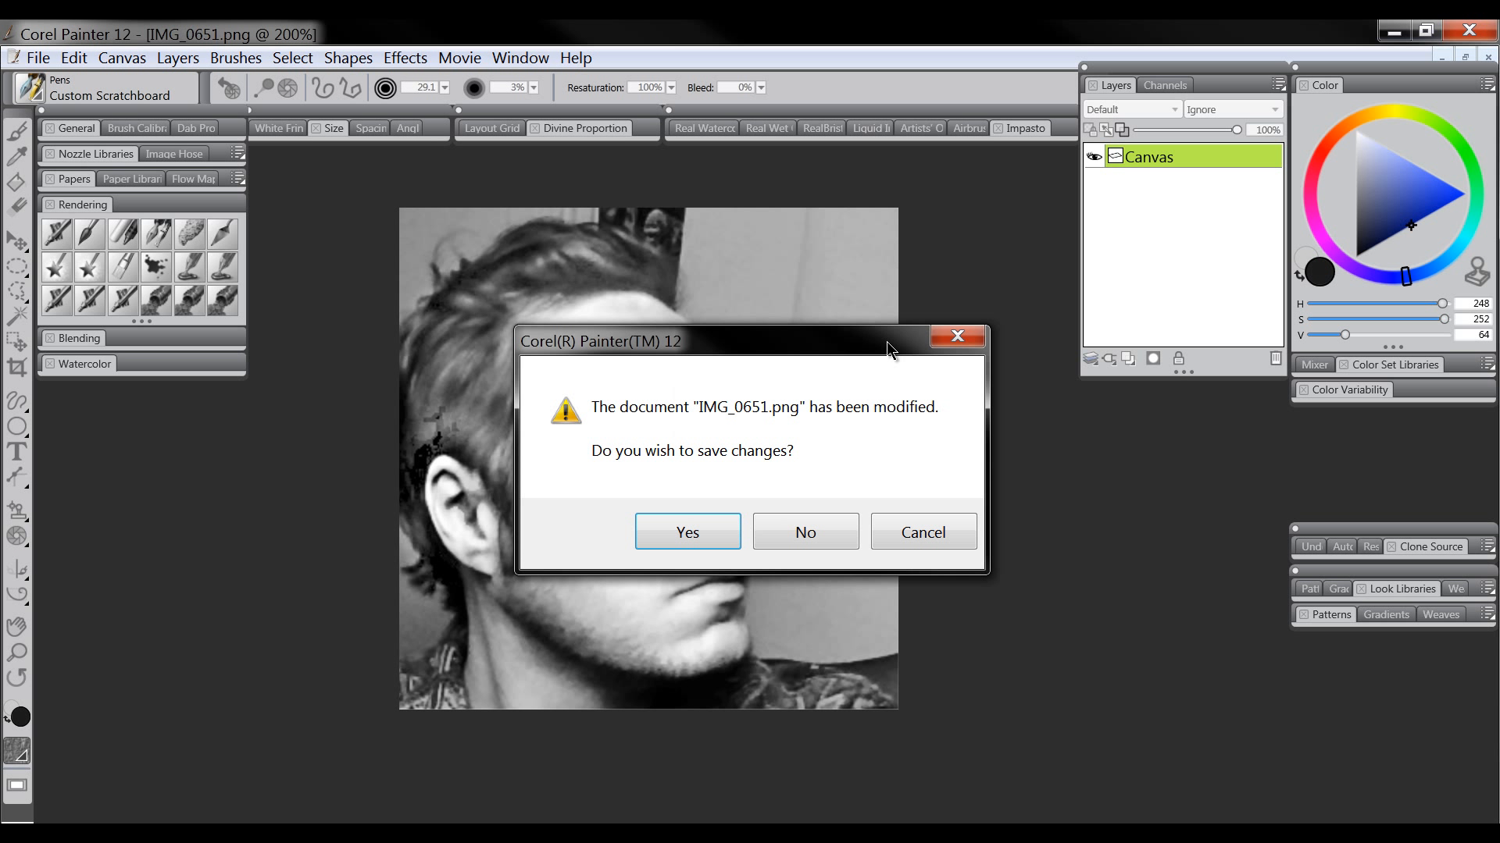
pyautogui.click(810, 534)
pyautogui.click(1275, 359)
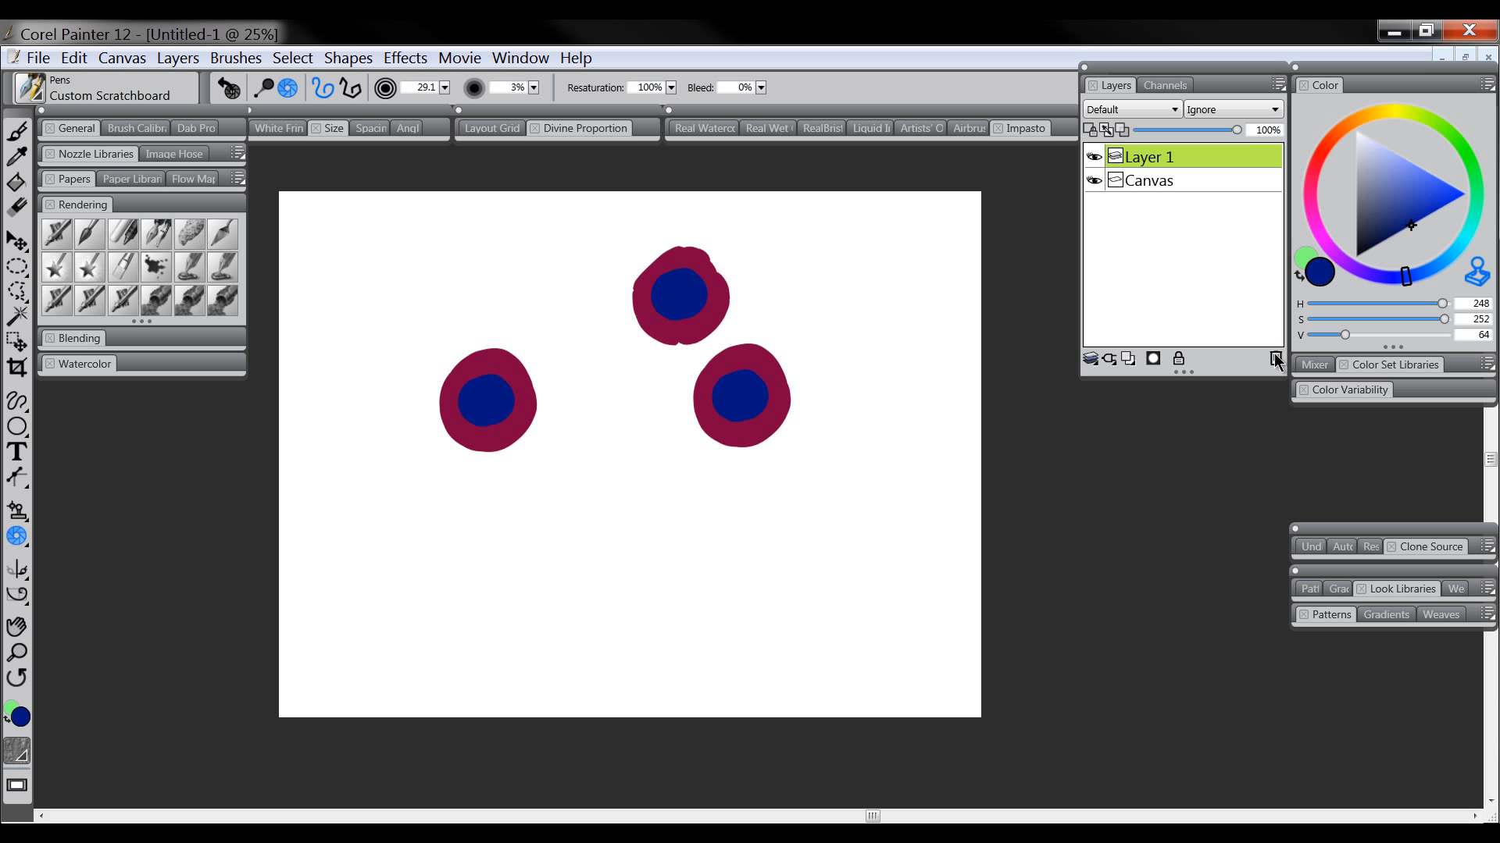
pyautogui.click(1129, 359)
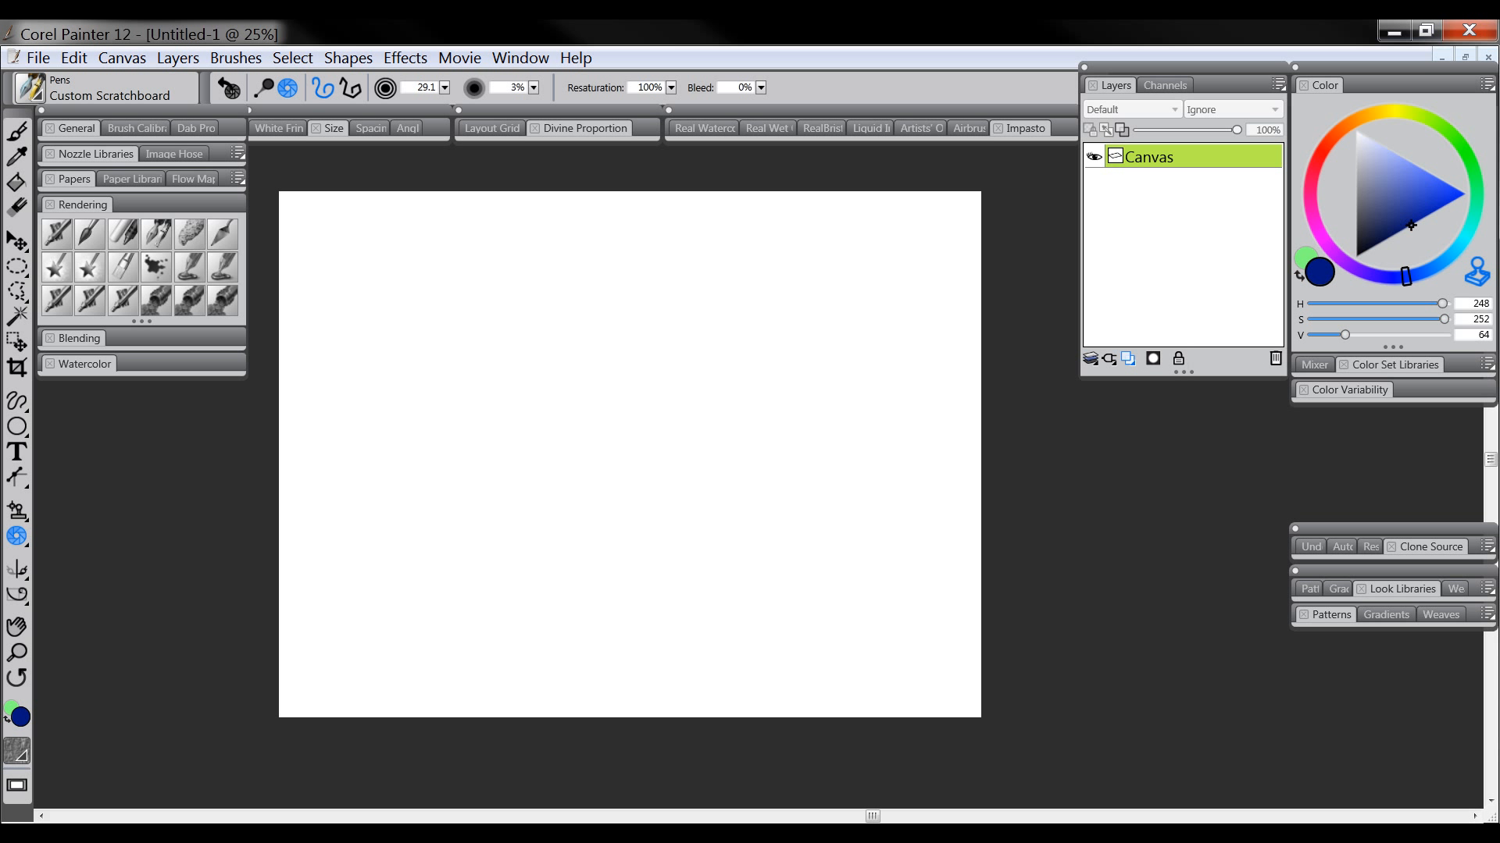
# - Turn on Mirror Painting and draw a symmetrical black ornament with an inner bell and small beads using the Custom Scratchboard pen
pyautogui.click(17, 568)
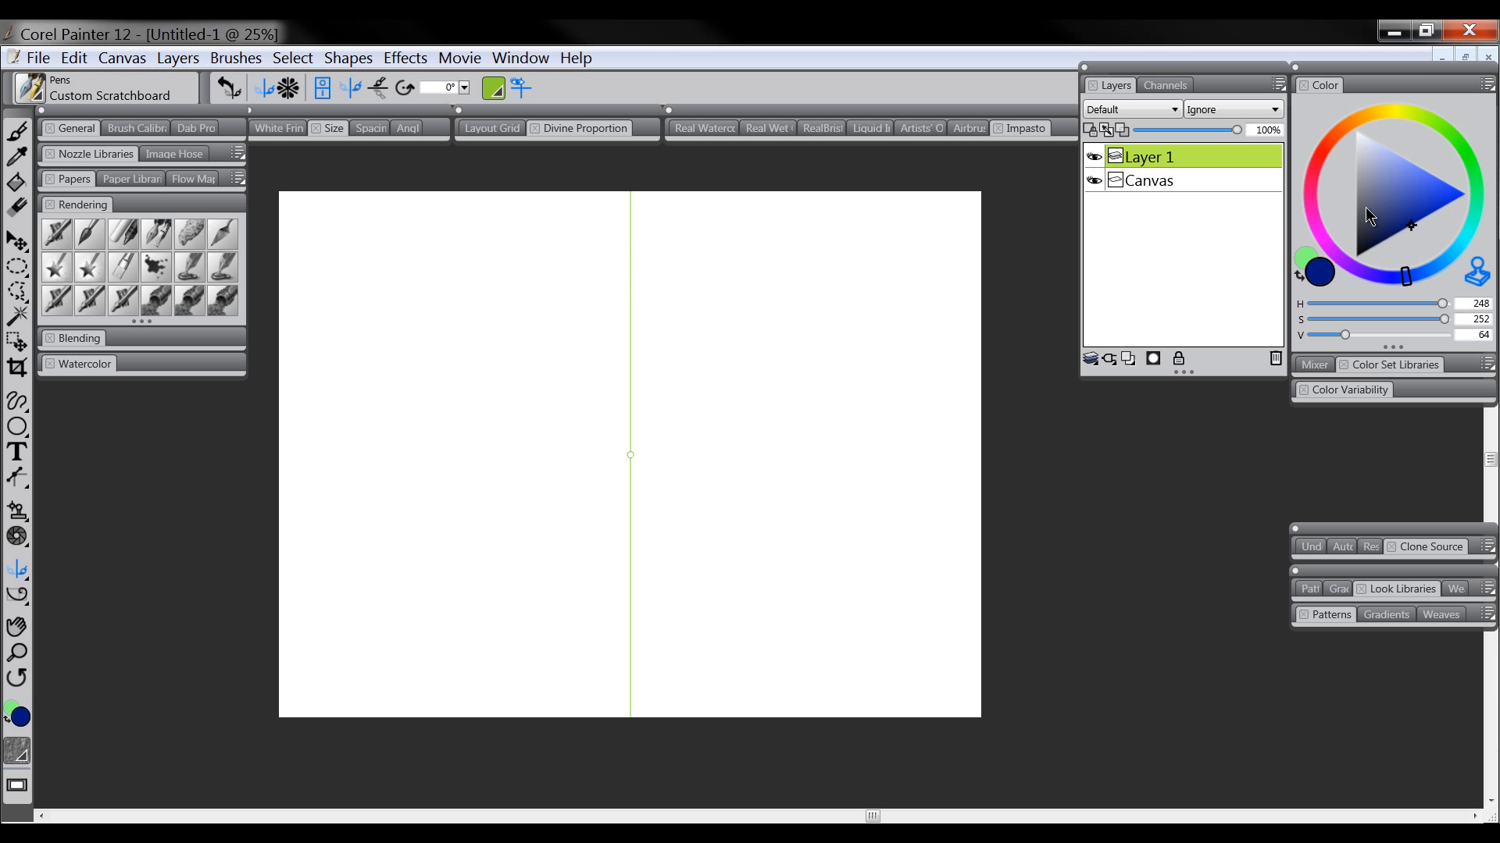
pyautogui.moveTo(1365, 208); pyautogui.dragTo(1354, 258)
pyautogui.click(157, 232)
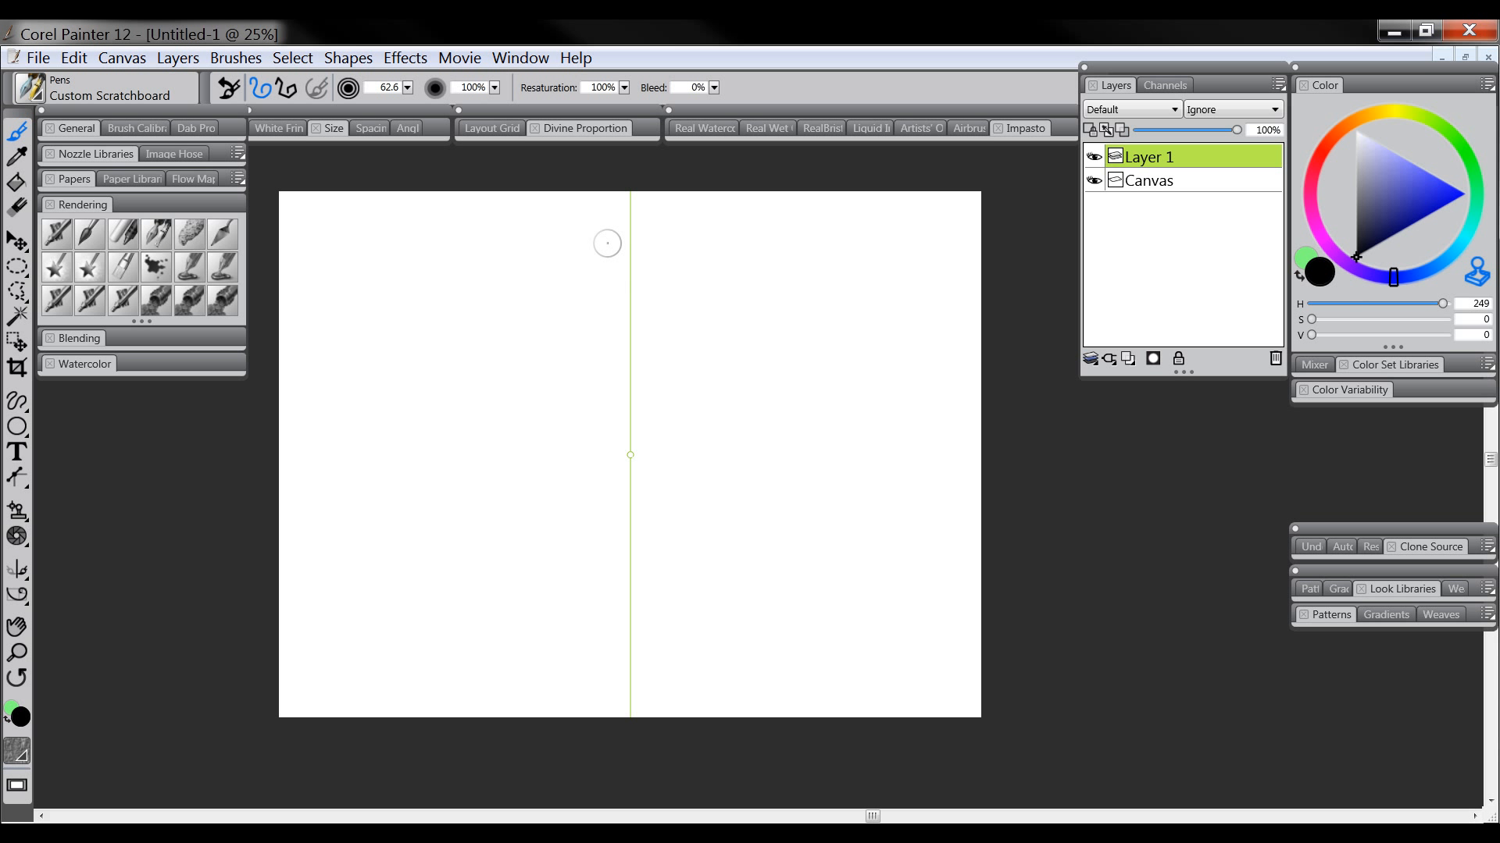
pyautogui.moveTo(621, 272)
pyautogui.mouseDown()
pyautogui.moveTo(551, 357)
pyautogui.moveTo(565, 446)
pyautogui.moveTo(530, 477)
pyautogui.moveTo(478, 458)
pyautogui.moveTo(498, 469)
pyautogui.moveTo(494, 542)
pyautogui.moveTo(426, 589)
pyautogui.moveTo(467, 635)
pyautogui.moveTo(557, 634)
pyautogui.moveTo(629, 693)
pyautogui.mouseUp()
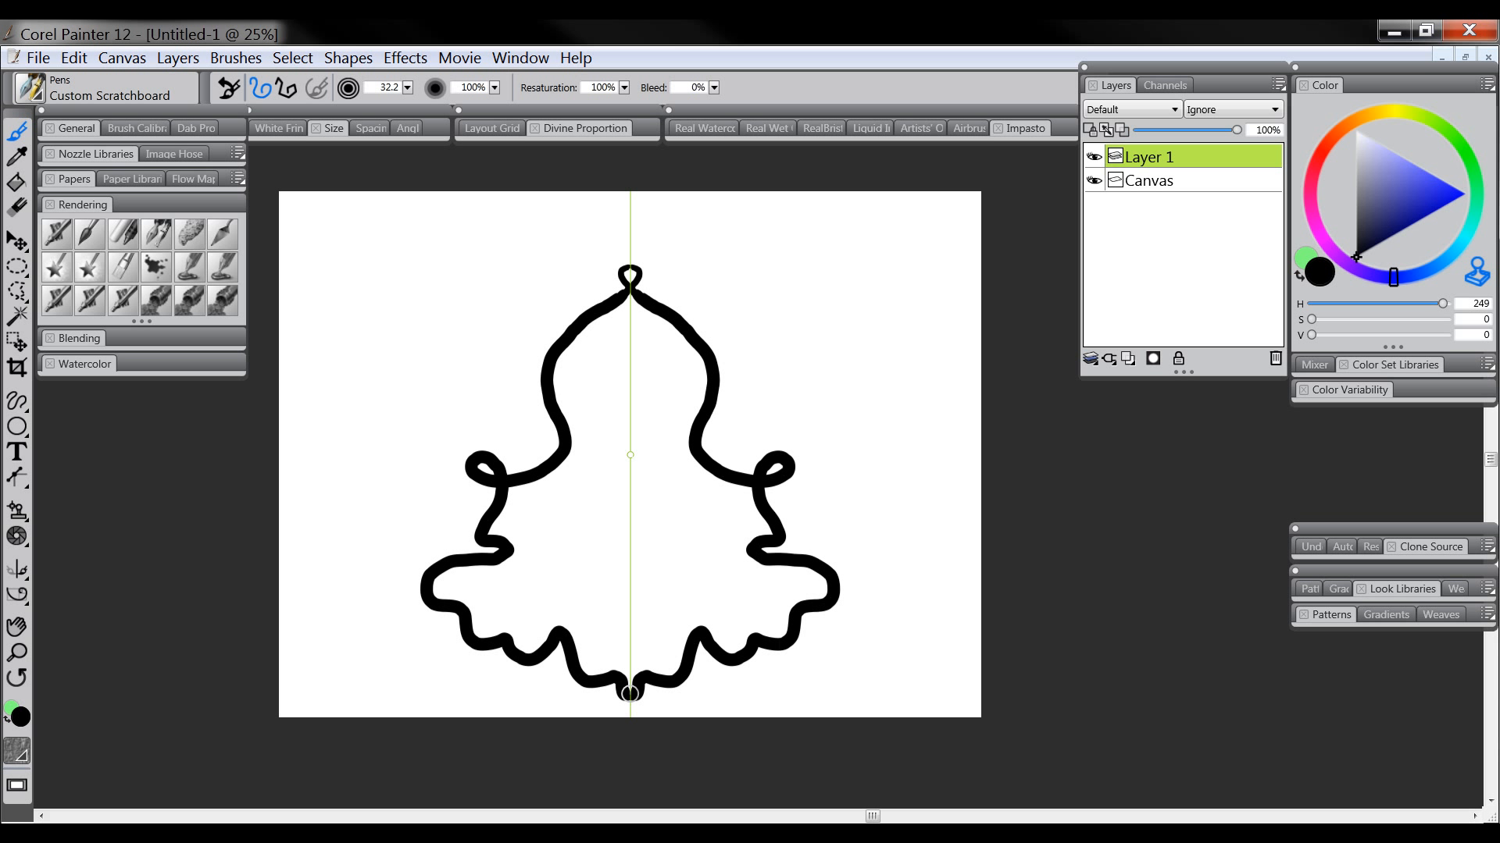
pyautogui.moveTo(631, 403)
pyautogui.mouseDown()
pyautogui.moveTo(588, 522)
pyautogui.moveTo(552, 545)
pyautogui.moveTo(635, 625)
pyautogui.mouseUp()
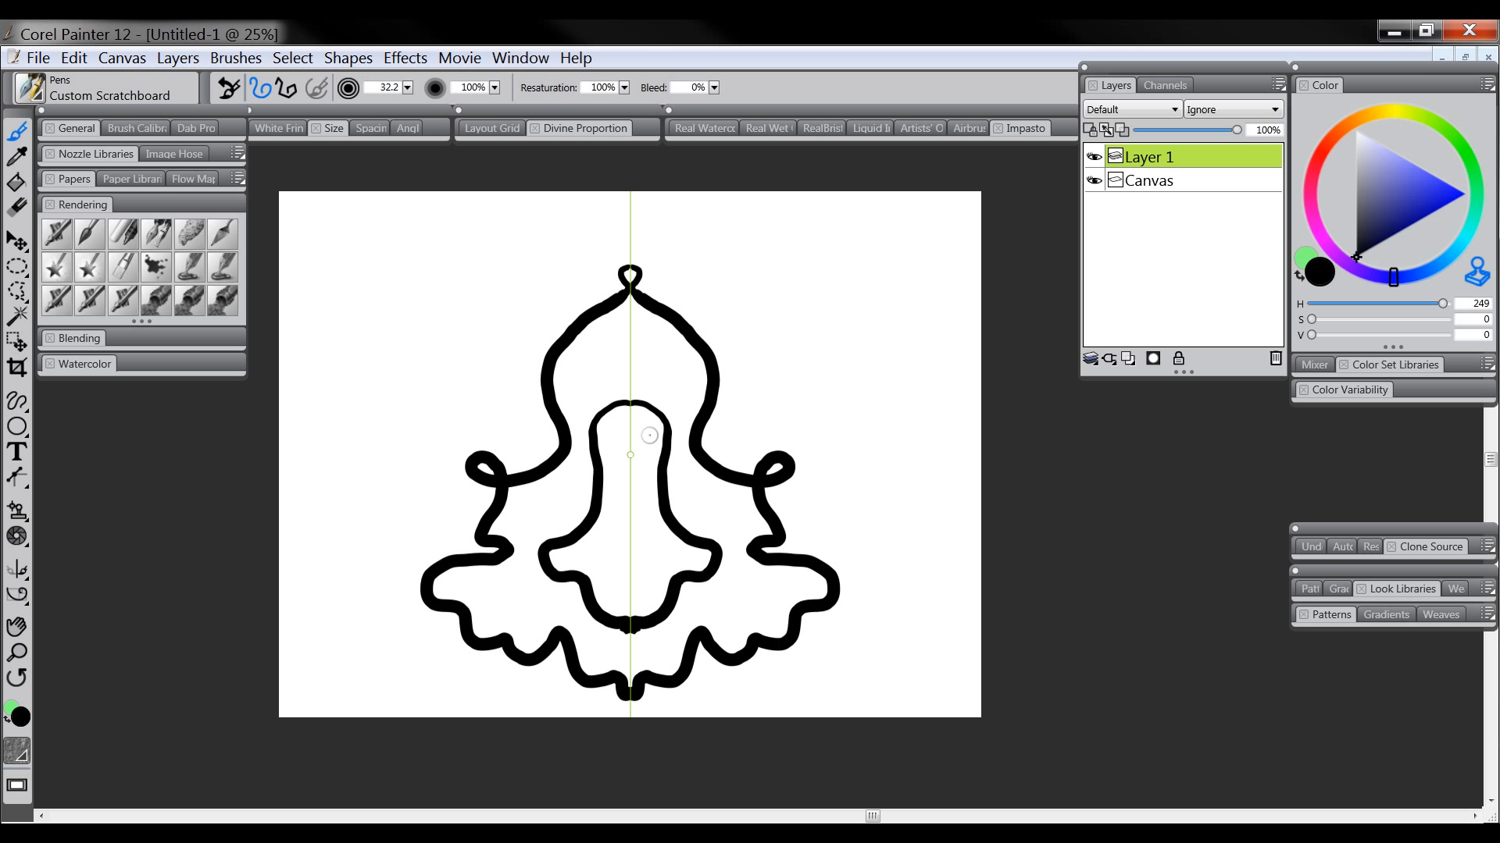
pyautogui.moveTo(630, 315); pyautogui.dragTo(636, 400)
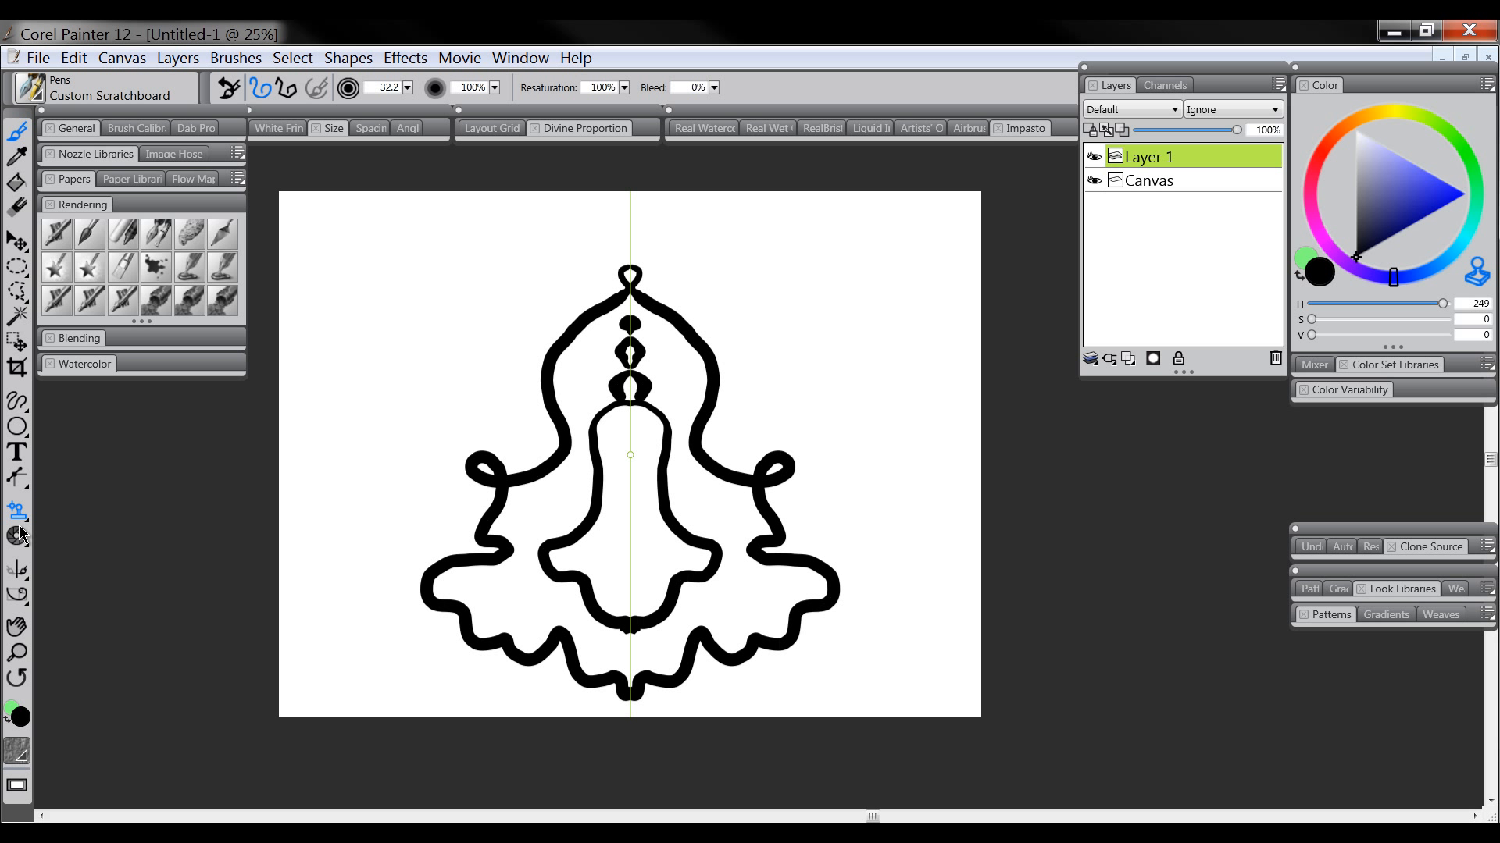
# - Return to Mirror Painting and toggle its symmetry plane on and off, leaving mirroring switched off
pyautogui.click(18, 570)
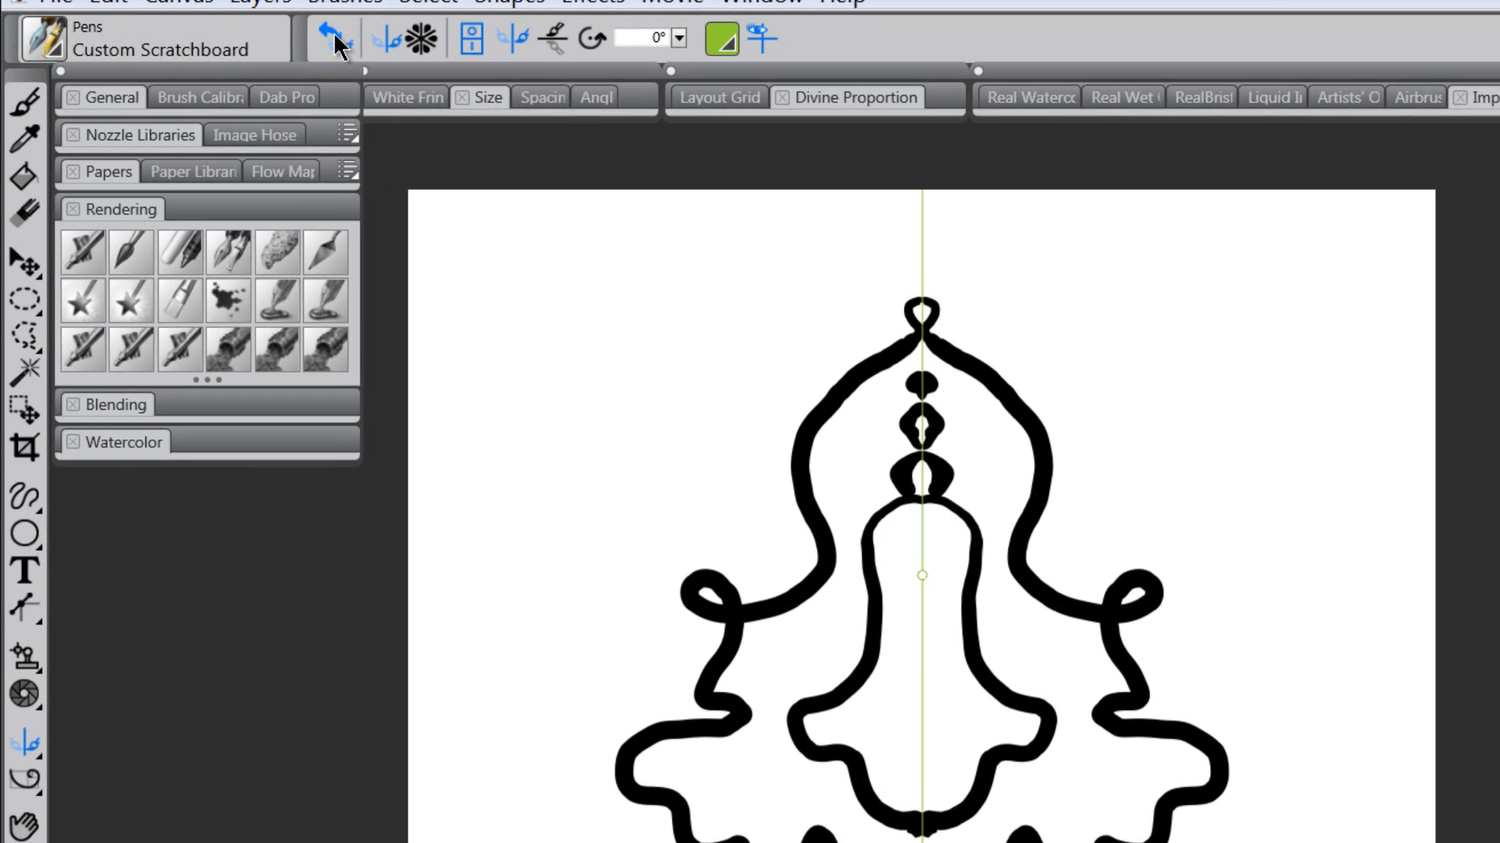
pyautogui.click(482, 33)
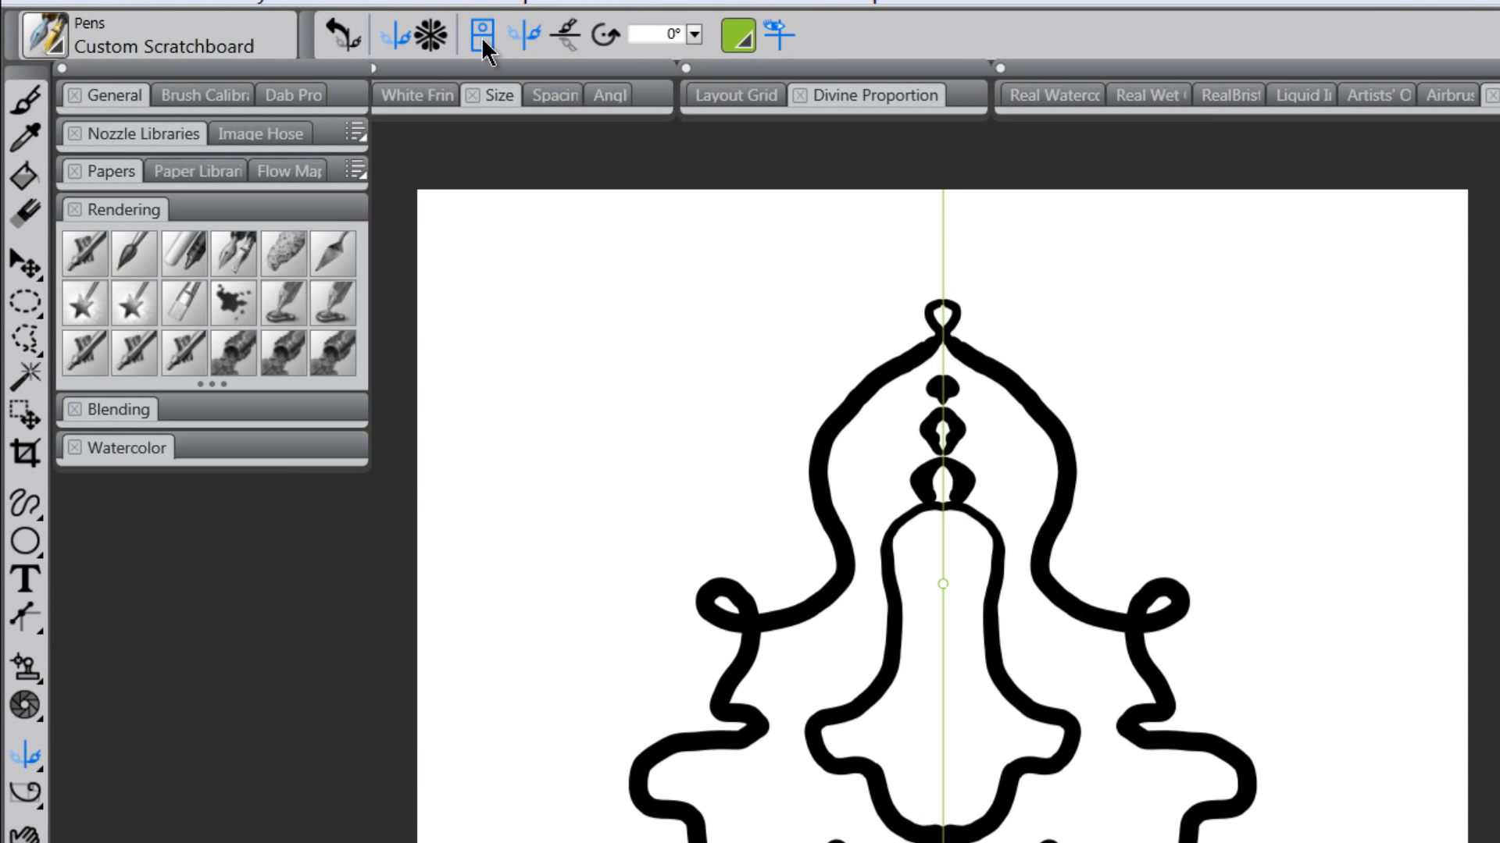
pyautogui.click(485, 35)
pyautogui.click(485, 35)
pyautogui.click(485, 35)
pyautogui.click(484, 36)
pyautogui.click(485, 34)
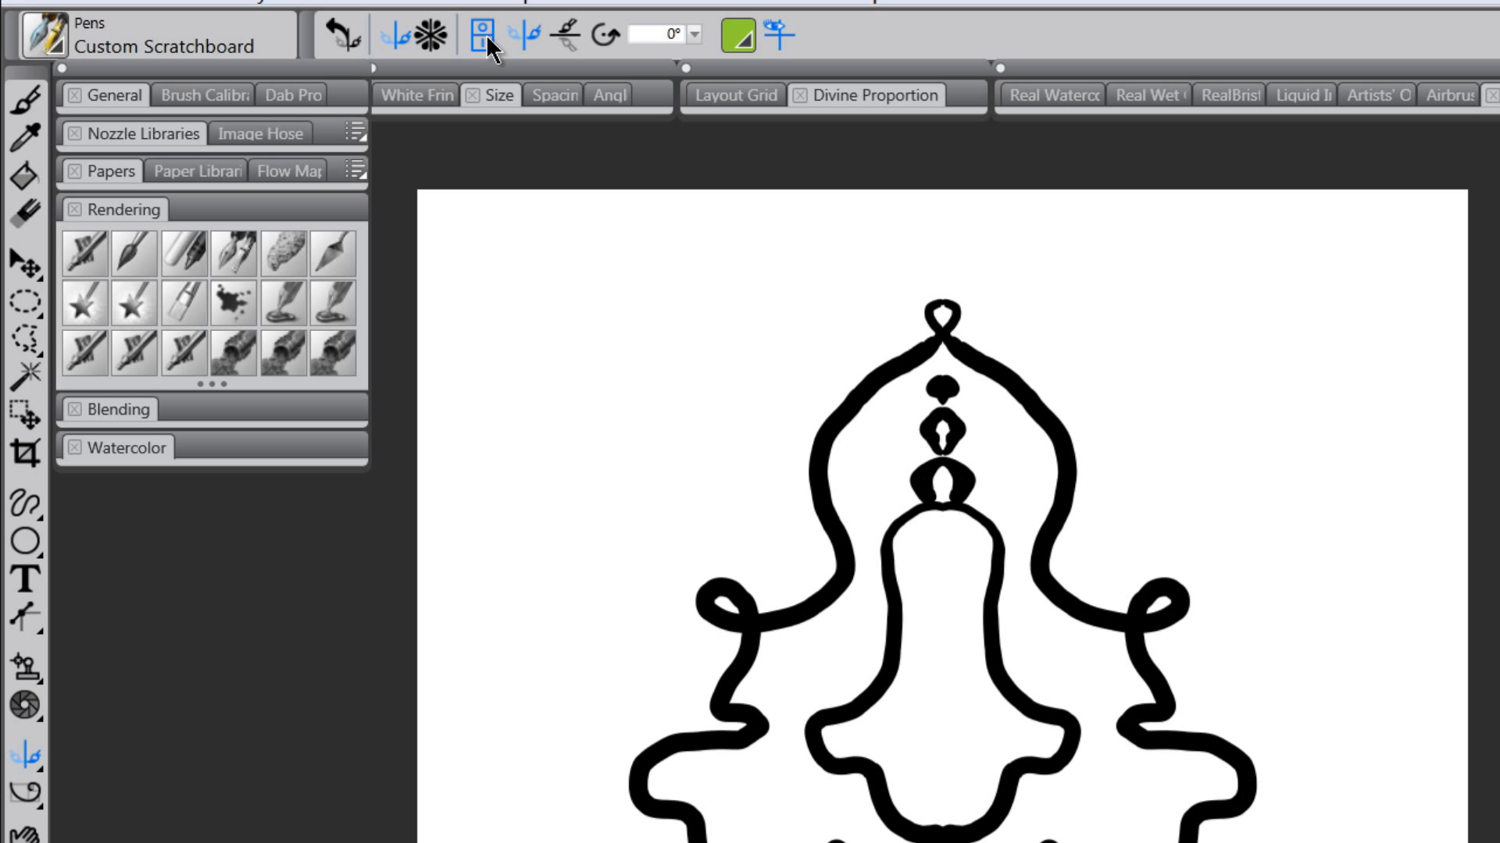
pyautogui.click(486, 35)
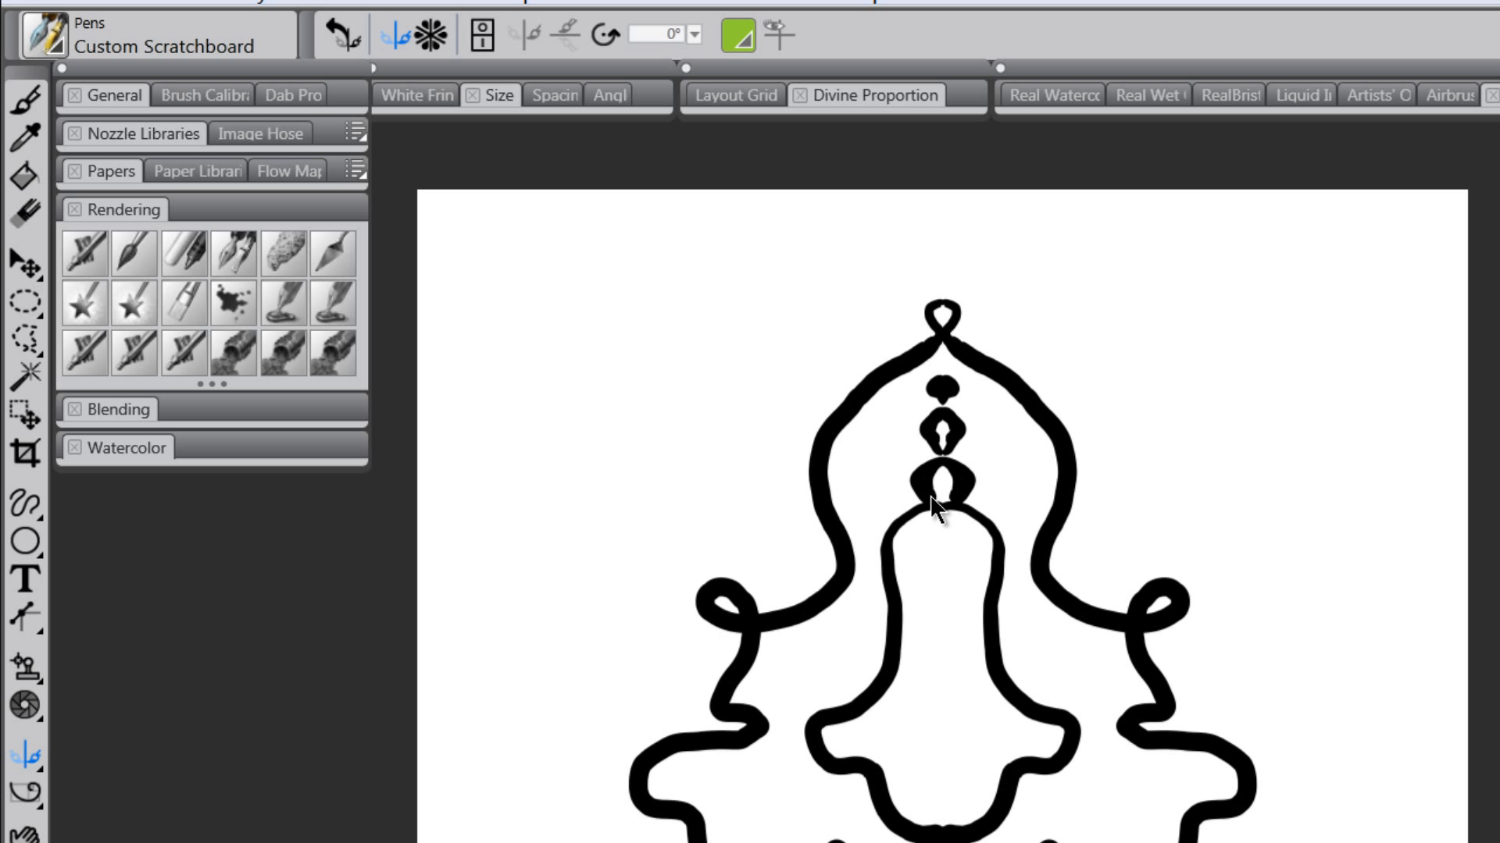
# - Draw an unmirrored looping black line with the brush beside the top of the ornament
pyautogui.press('b')
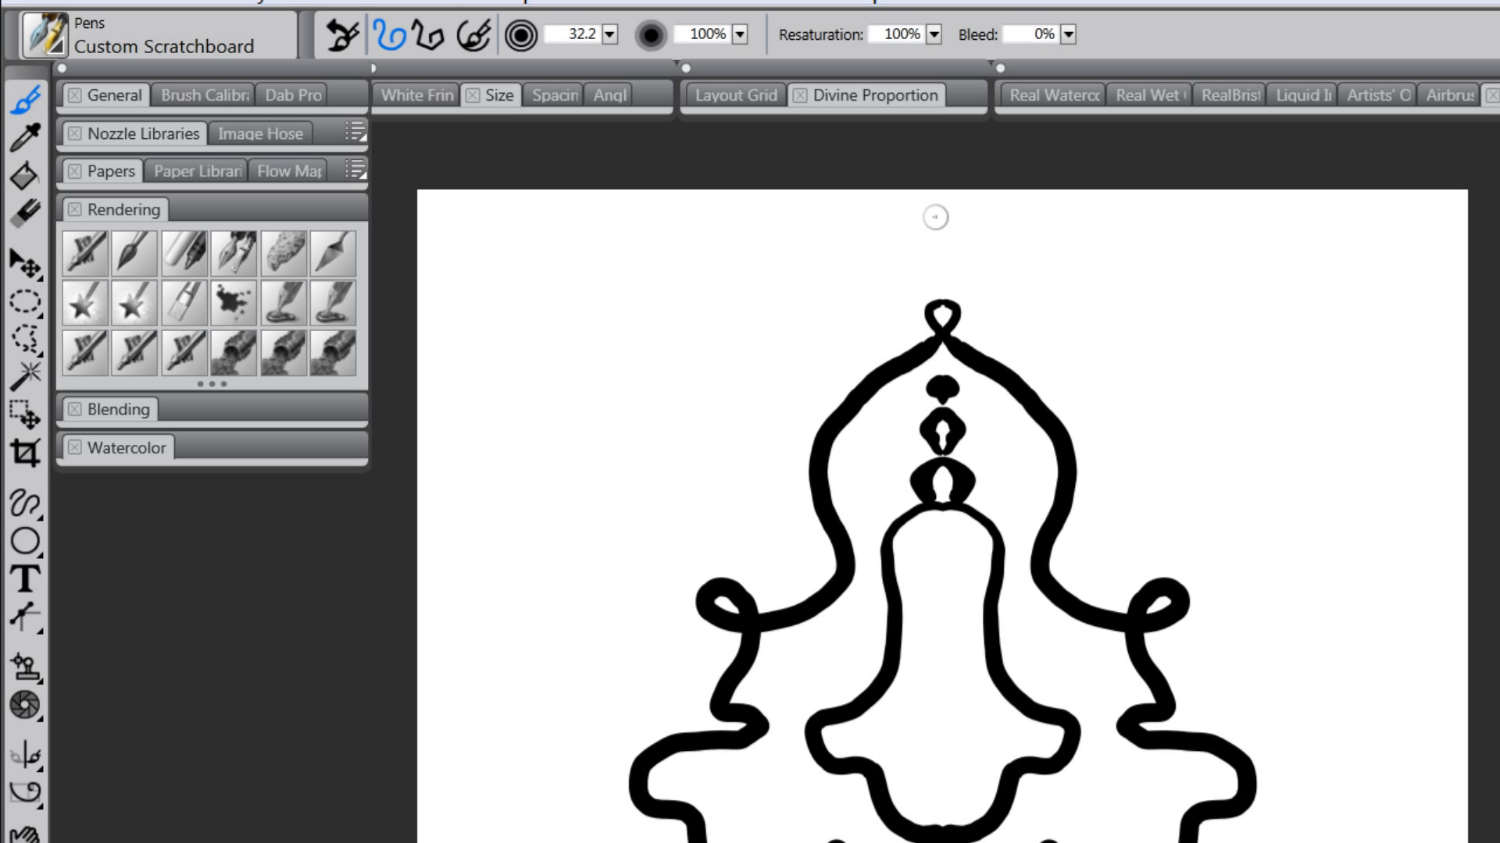
pyautogui.moveTo(944, 222)
pyautogui.mouseDown()
pyautogui.moveTo(765, 295)
pyautogui.moveTo(615, 425)
pyautogui.moveTo(808, 341)
pyautogui.mouseUp()
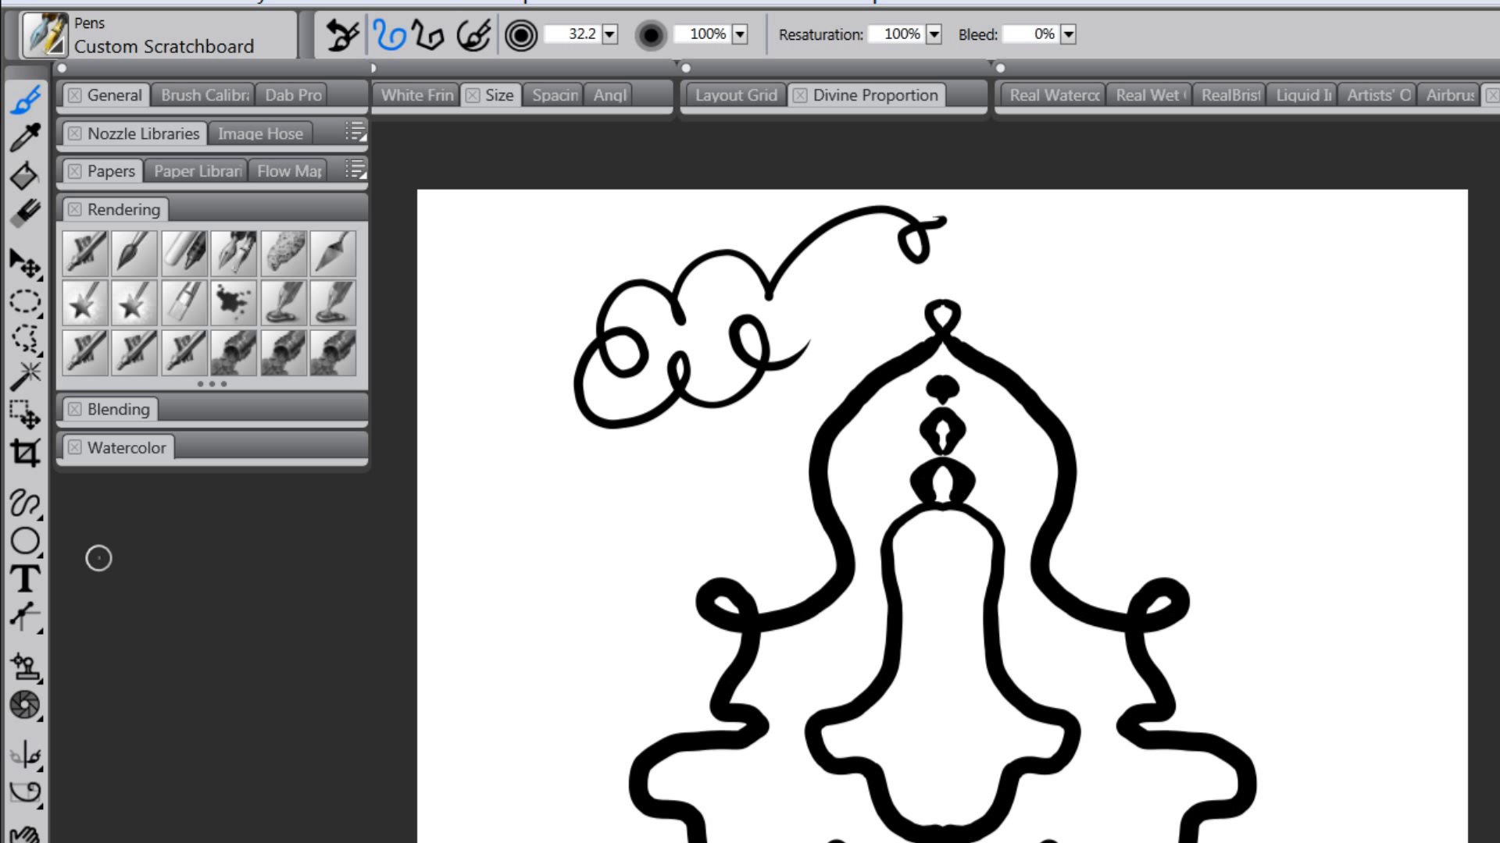
# - Turn Mirror Painting back on and switch it to Kaleidoscope painting
pyautogui.click(26, 757)
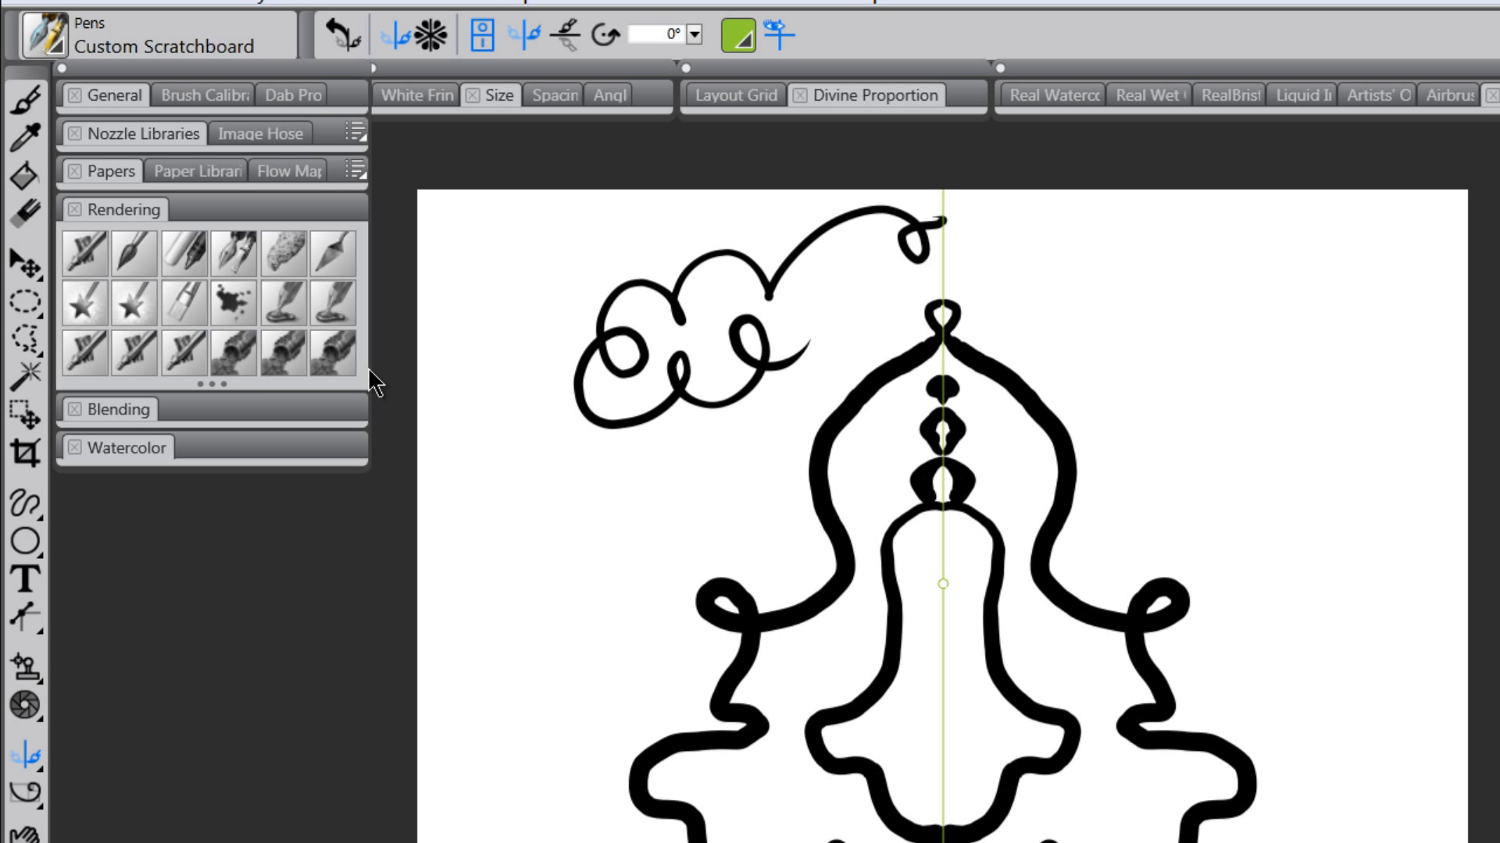
pyautogui.click(28, 759)
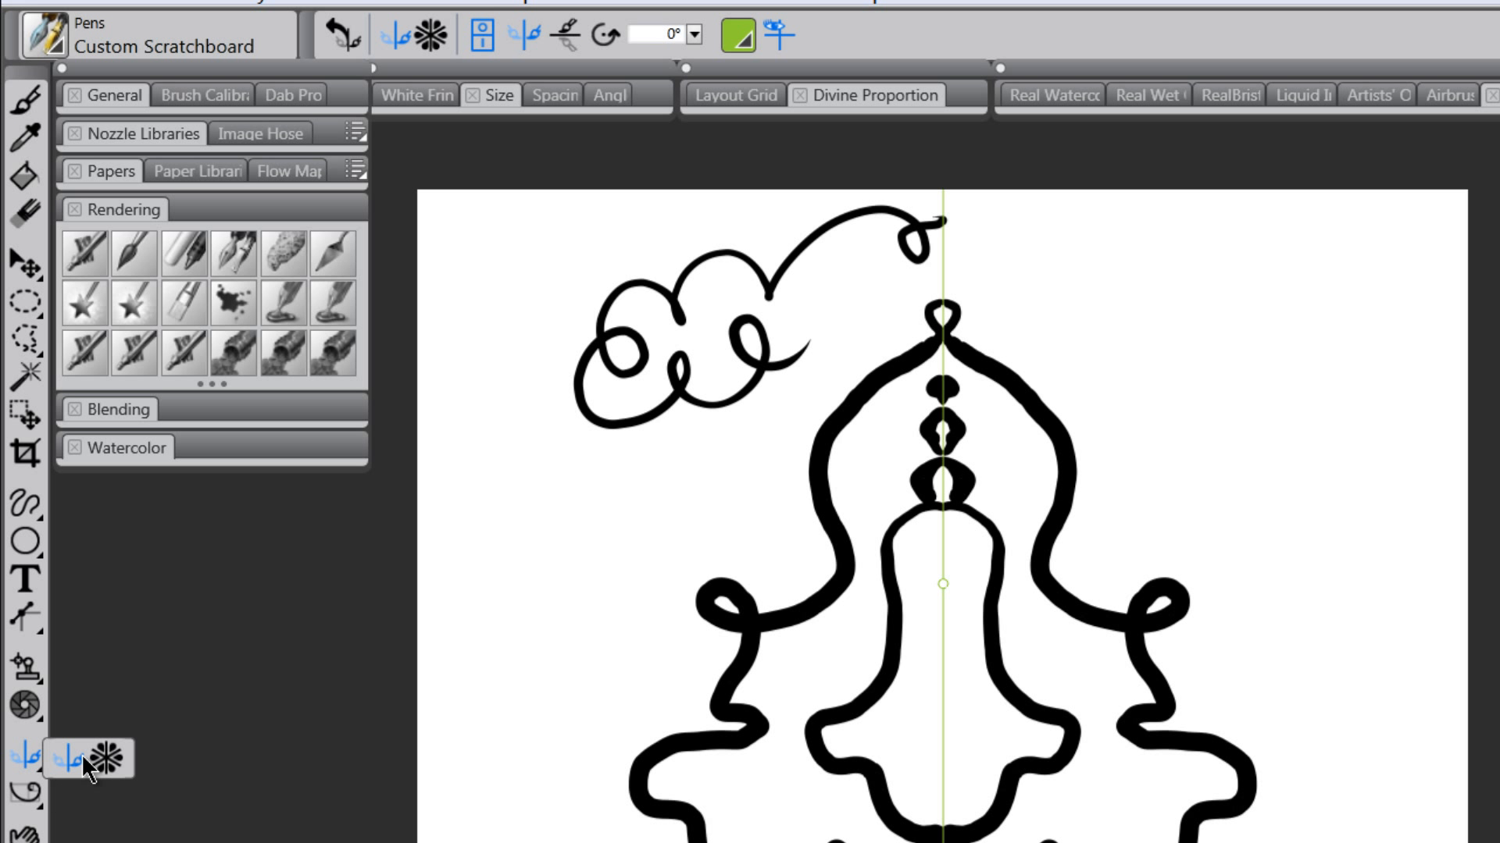
pyautogui.click(106, 757)
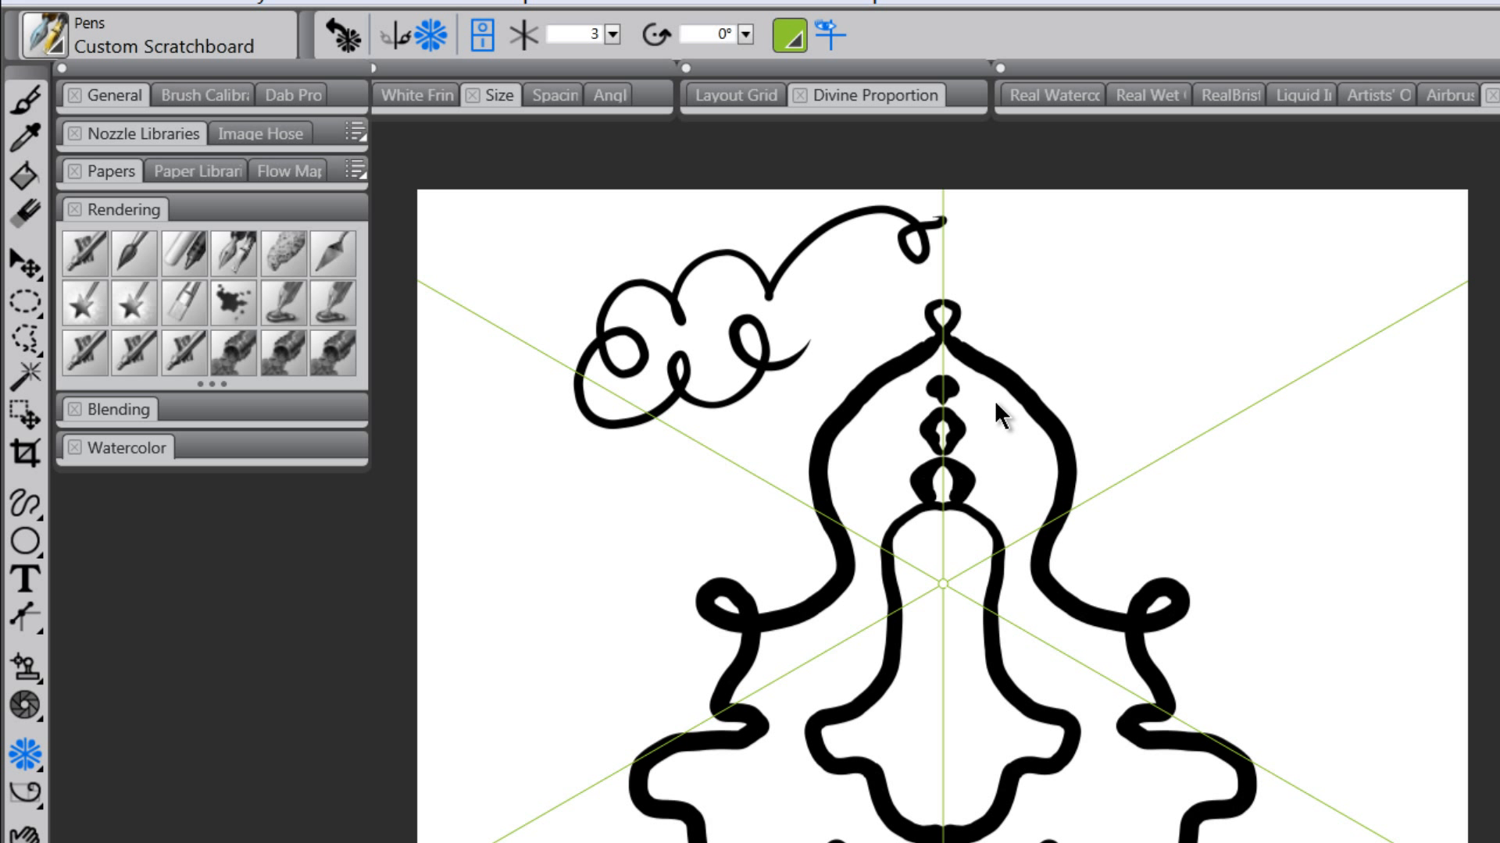
# - Clear the ornament from the layer and brush a wavy black line outward from the kaleidoscope's centre
pyautogui.hotkey('ctrl', 'a')
pyautogui.press('Delete')
pyautogui.hotkey('ctrl', 'd')
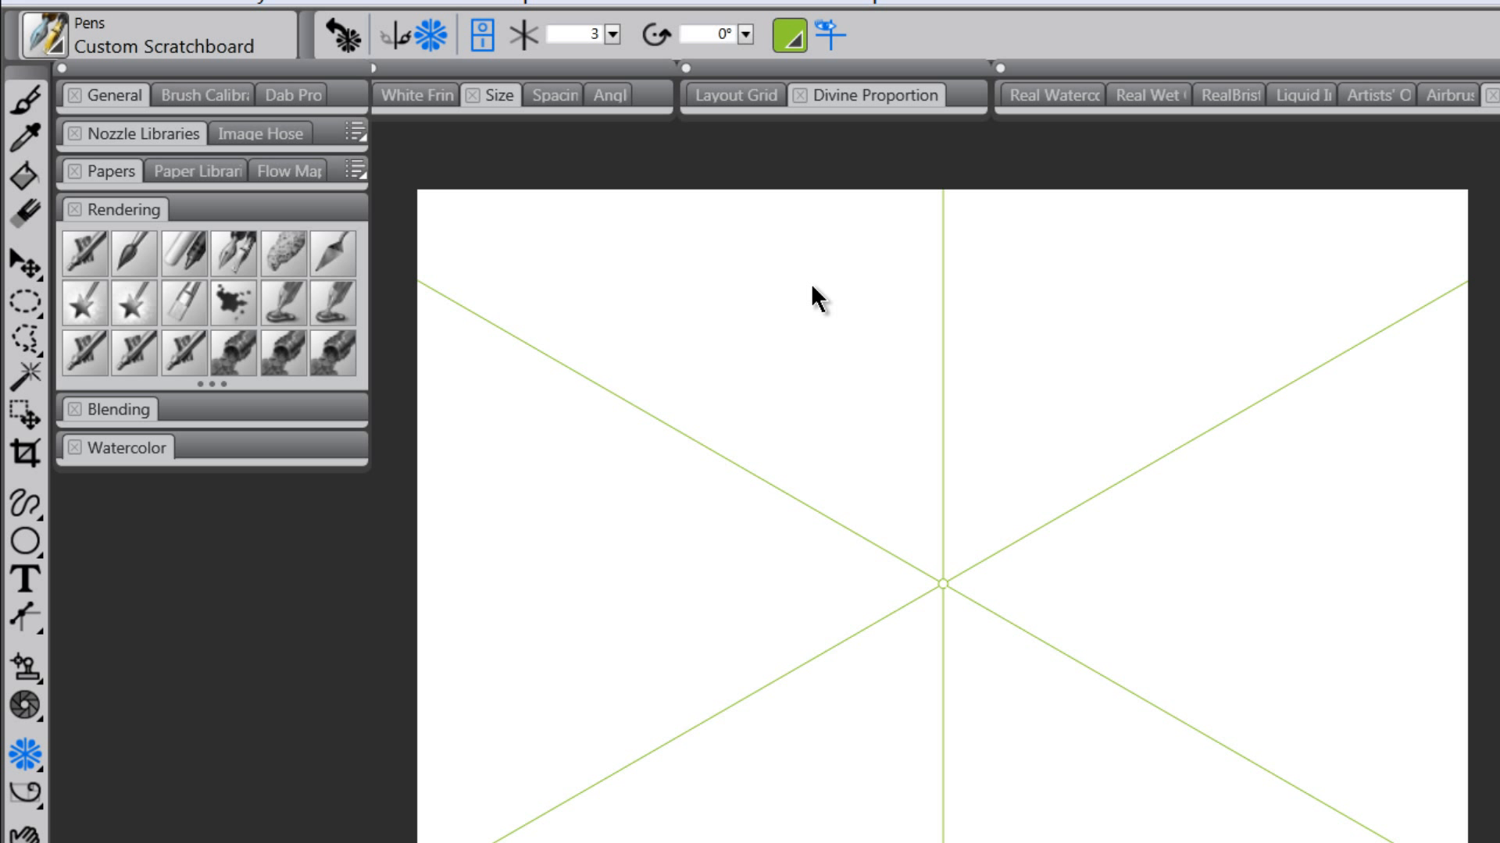
pyautogui.click(250, 253)
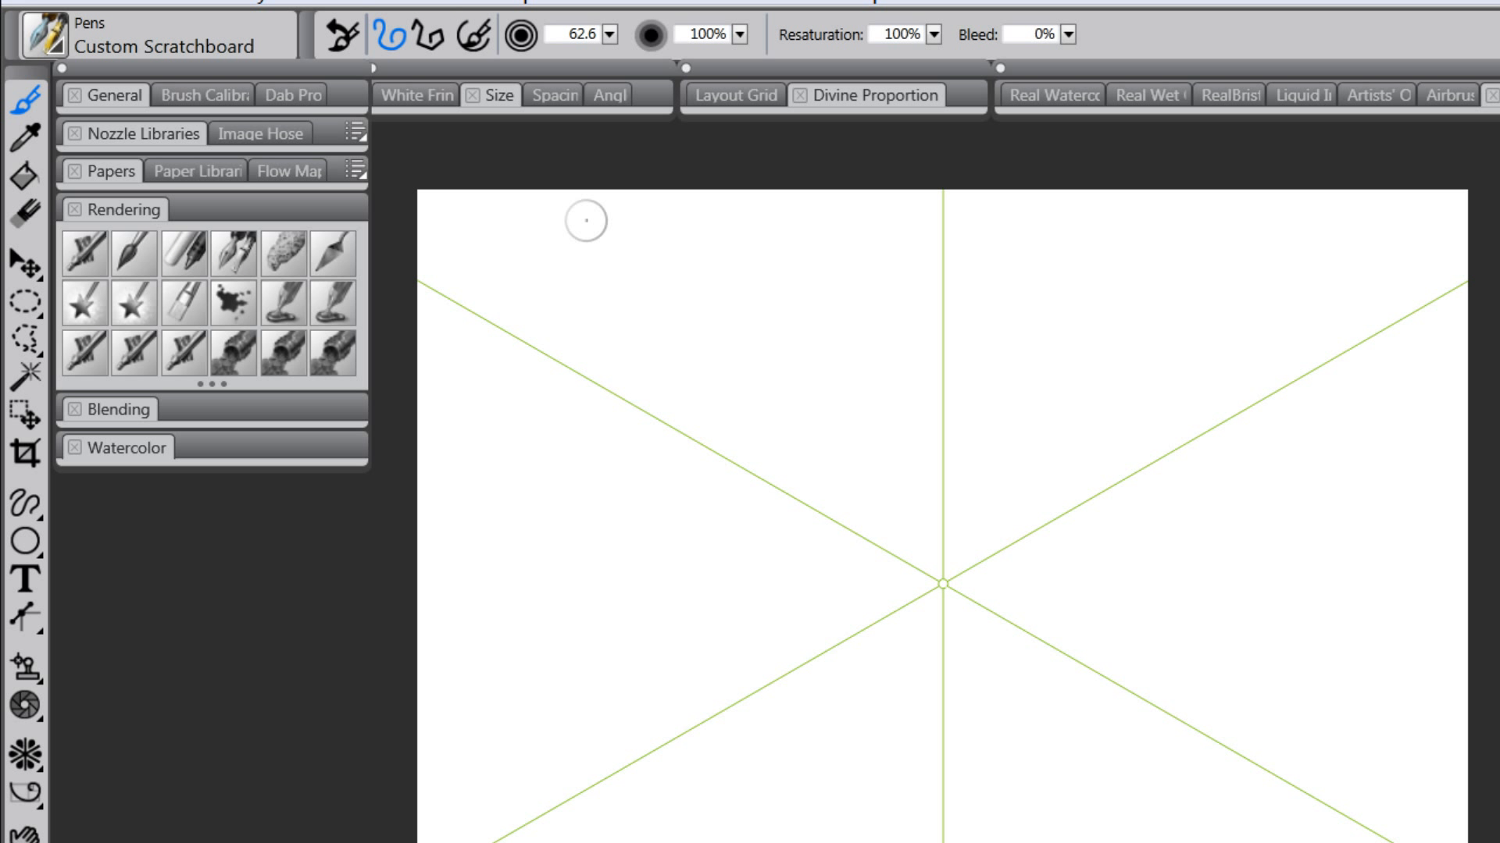
pyautogui.moveTo(928, 495); pyautogui.dragTo(920, 503)
pyautogui.moveTo(938, 577)
pyautogui.mouseDown()
pyautogui.moveTo(843, 442)
pyautogui.moveTo(768, 368)
pyautogui.moveTo(811, 277)
pyautogui.moveTo(815, 221)
pyautogui.moveTo(577, 219)
pyautogui.moveTo(600, 184)
pyautogui.mouseUp()
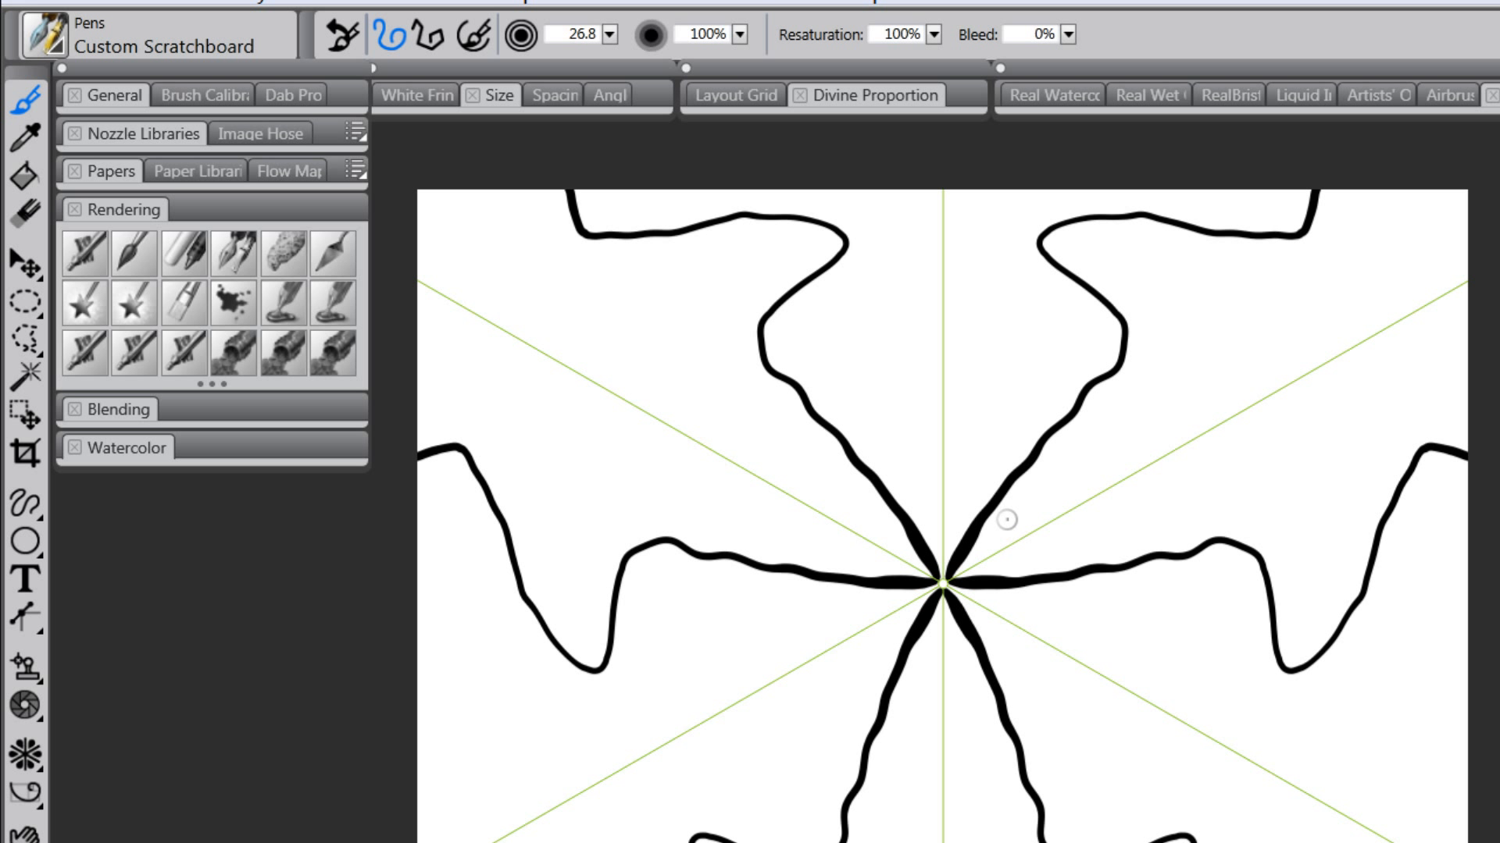
# - Increase the number of Kaleidoscope symmetry planes to 12
pyautogui.click(25, 755)
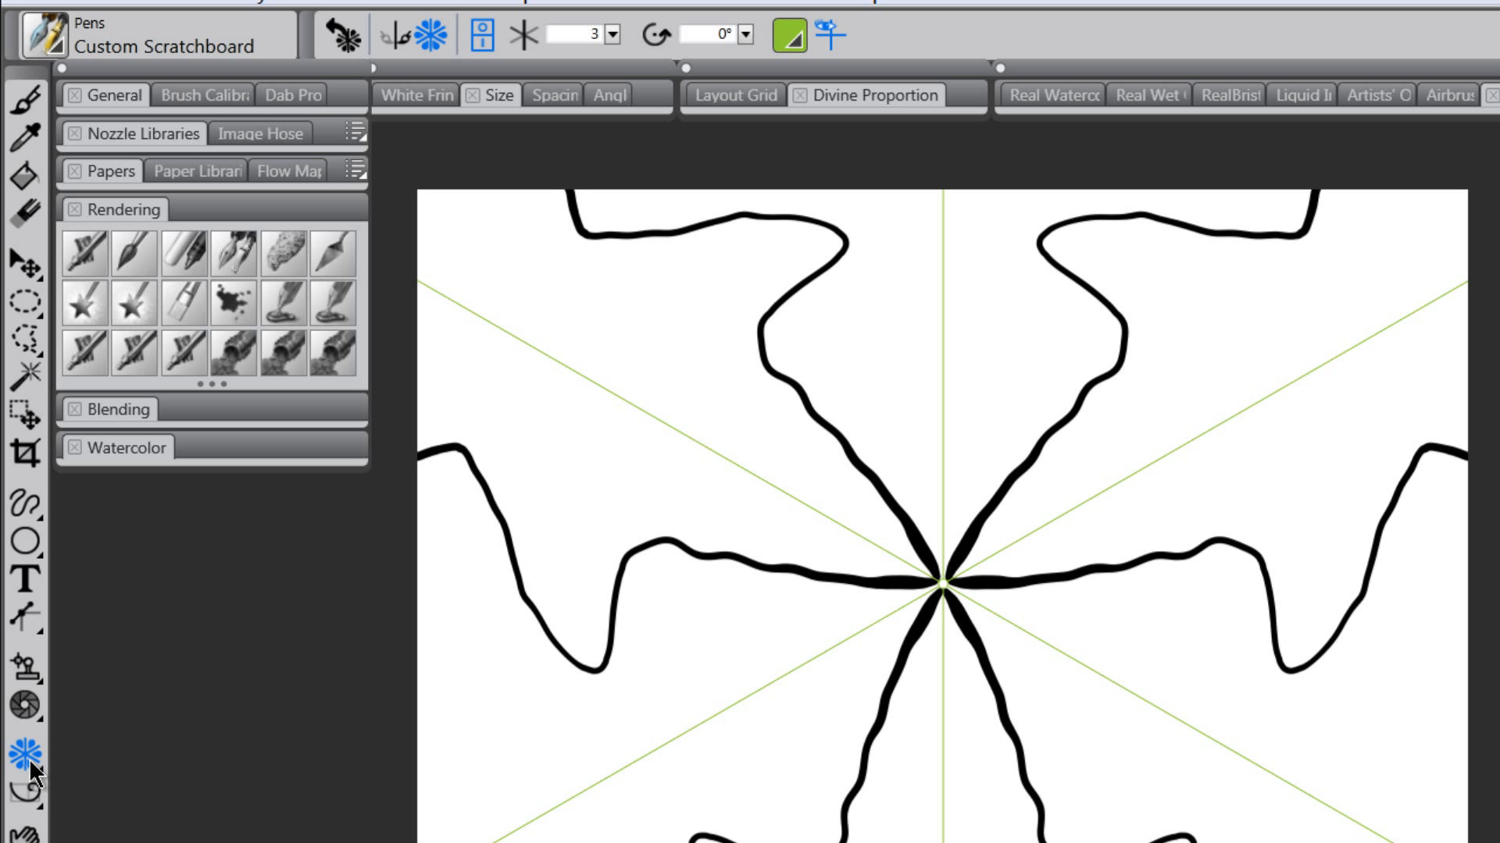
pyautogui.click(610, 36)
pyautogui.click(658, 56)
pyautogui.moveTo(668, 56); pyautogui.dragTo(813, 57)
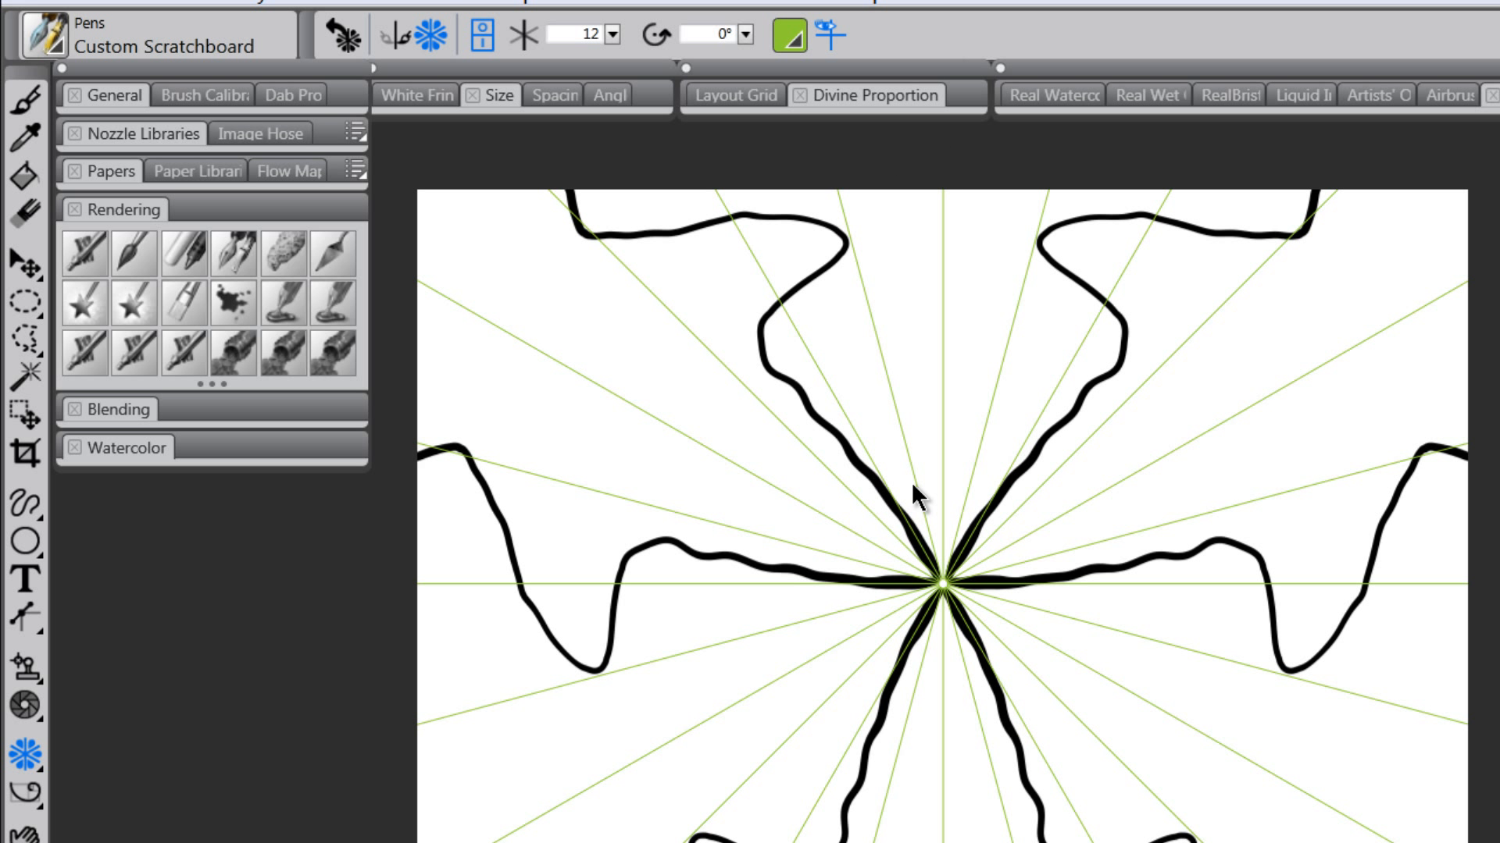
# - Clear the wavy lines and draw a coiling black line from near the kaleidoscope's centre out past the canvas's upper edge
pyautogui.hotkey('ctrl', 'a')
pyautogui.press('Delete')
pyautogui.hotkey('ctrl', 'd')
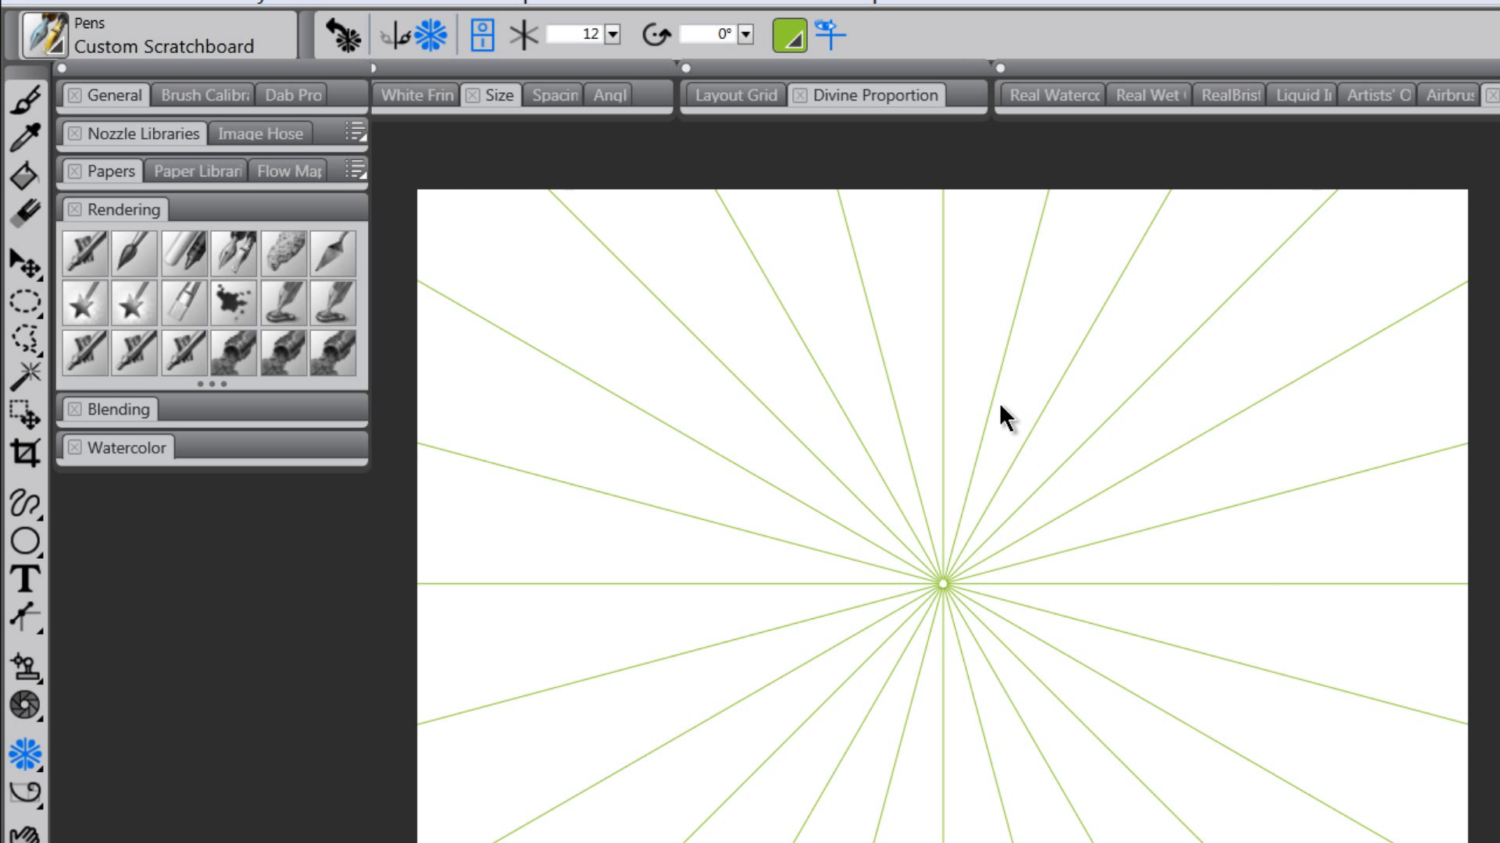
pyautogui.press('b')
pyautogui.moveTo(946, 529)
pyautogui.mouseDown()
pyautogui.moveTo(999, 235)
pyautogui.moveTo(971, 179)
pyautogui.moveTo(1002, 187)
pyautogui.moveTo(981, 161)
pyautogui.moveTo(1004, 141)
pyautogui.mouseUp()
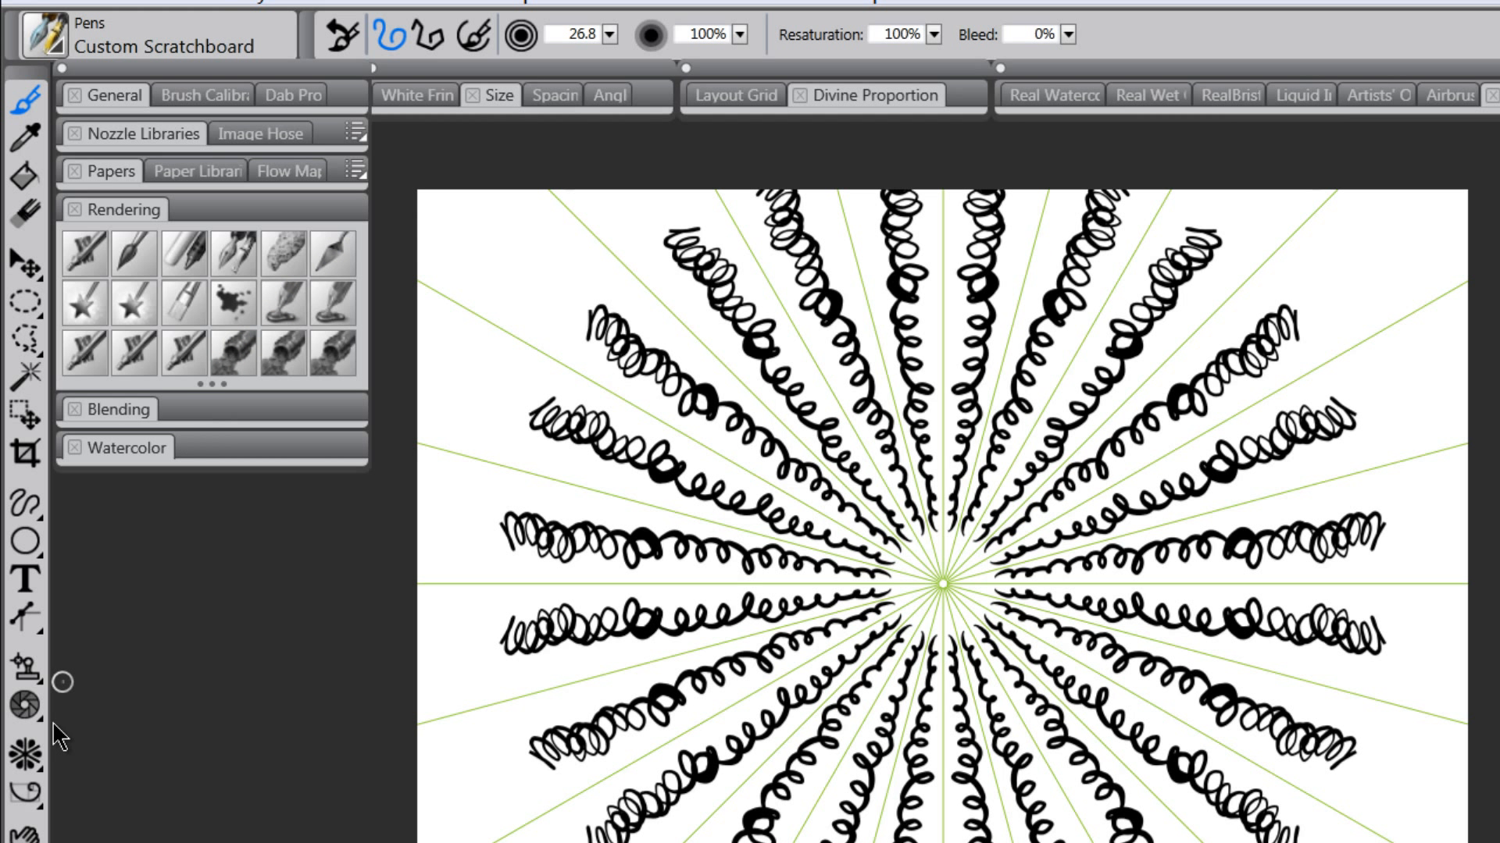
# - Switch the Kaleidoscope symmetry planes off and draw a single unmirrored brush line from the centre of the pattern
pyautogui.click(25, 754)
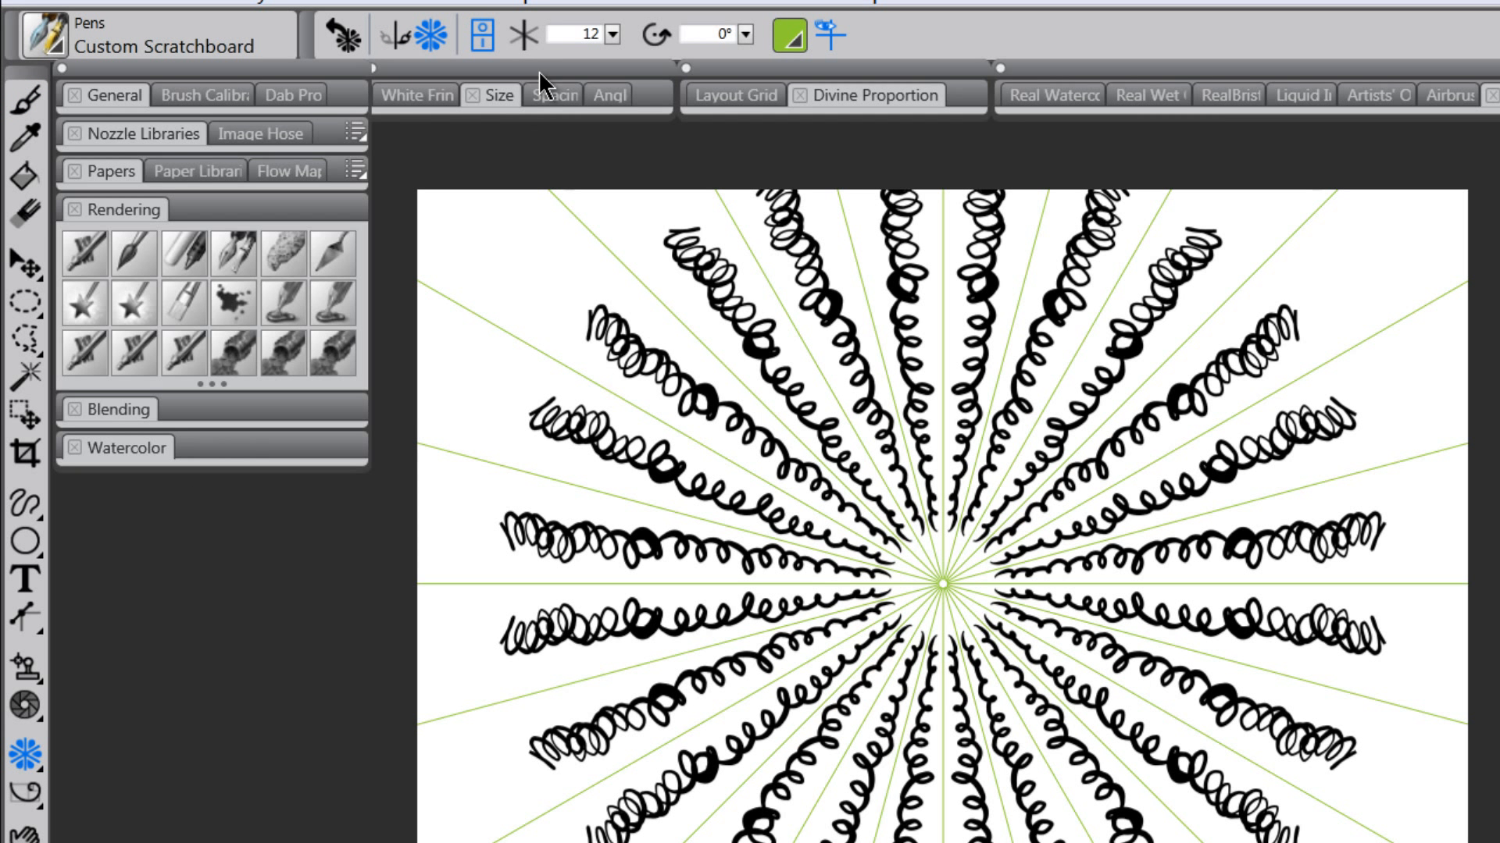
pyautogui.click(484, 40)
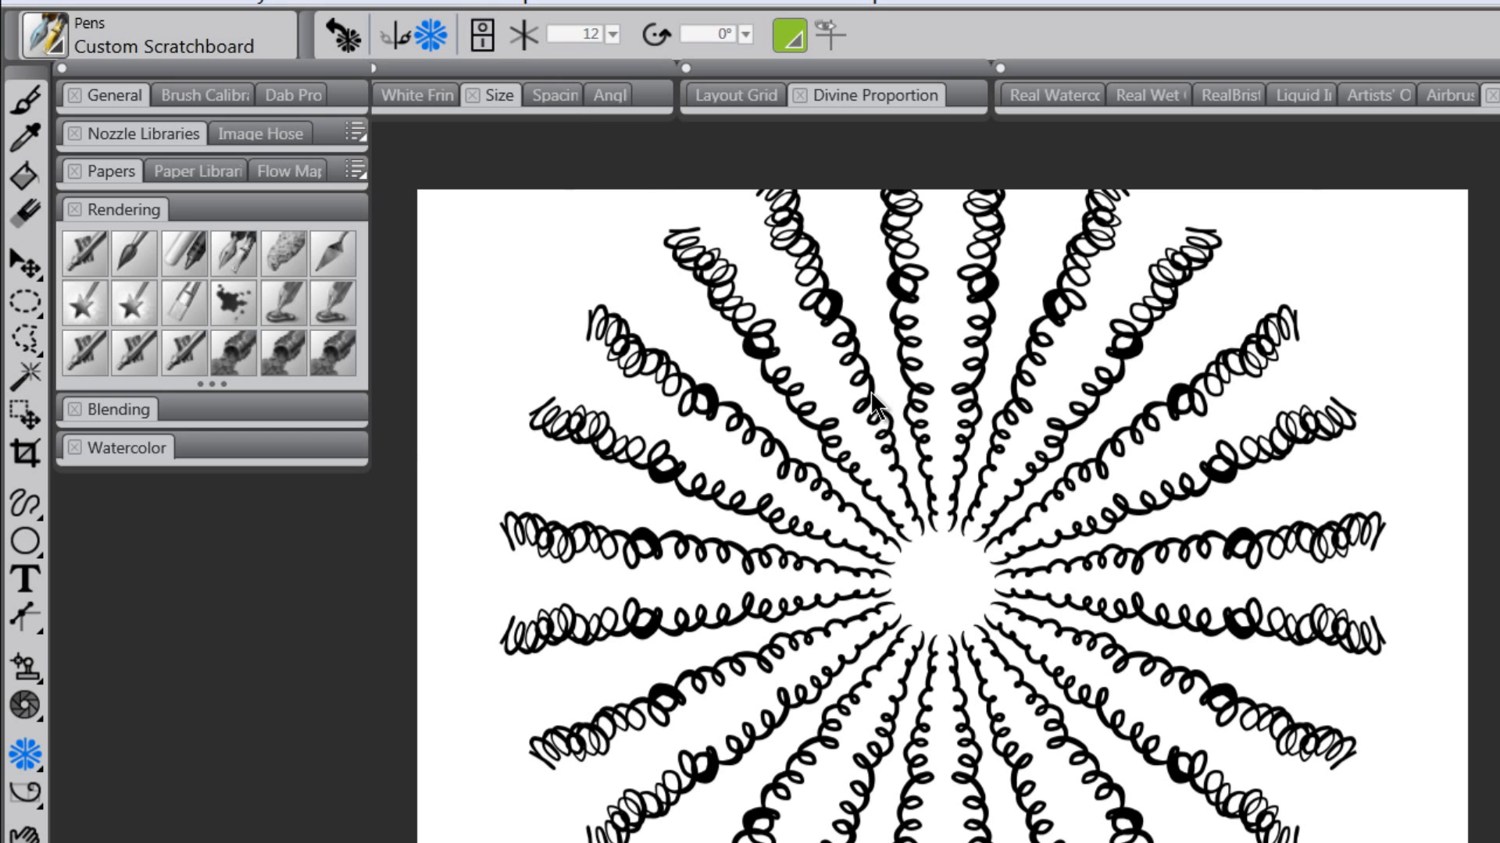
pyautogui.press('b')
pyautogui.moveTo(968, 576)
pyautogui.mouseDown()
pyautogui.moveTo(926, 619)
pyautogui.moveTo(746, 508)
pyautogui.moveTo(1123, 491)
pyautogui.moveTo(868, 734)
pyautogui.moveTo(921, 770)
pyautogui.moveTo(1203, 824)
pyautogui.mouseUp()
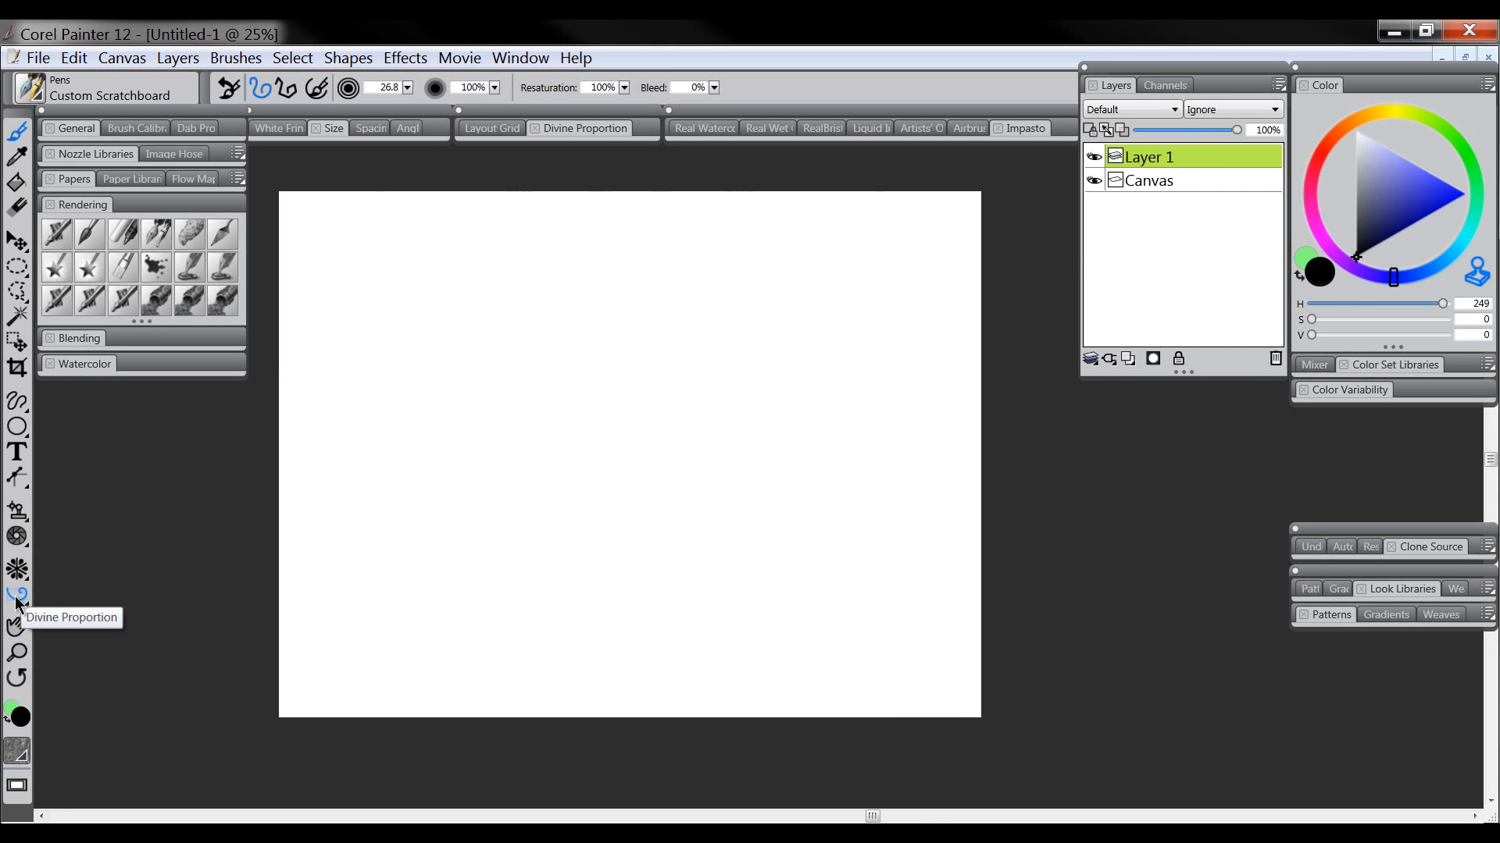
# - Show the Divine Proportion guide and shift its spiral slightly upward on the canvas
pyautogui.click(17, 596)
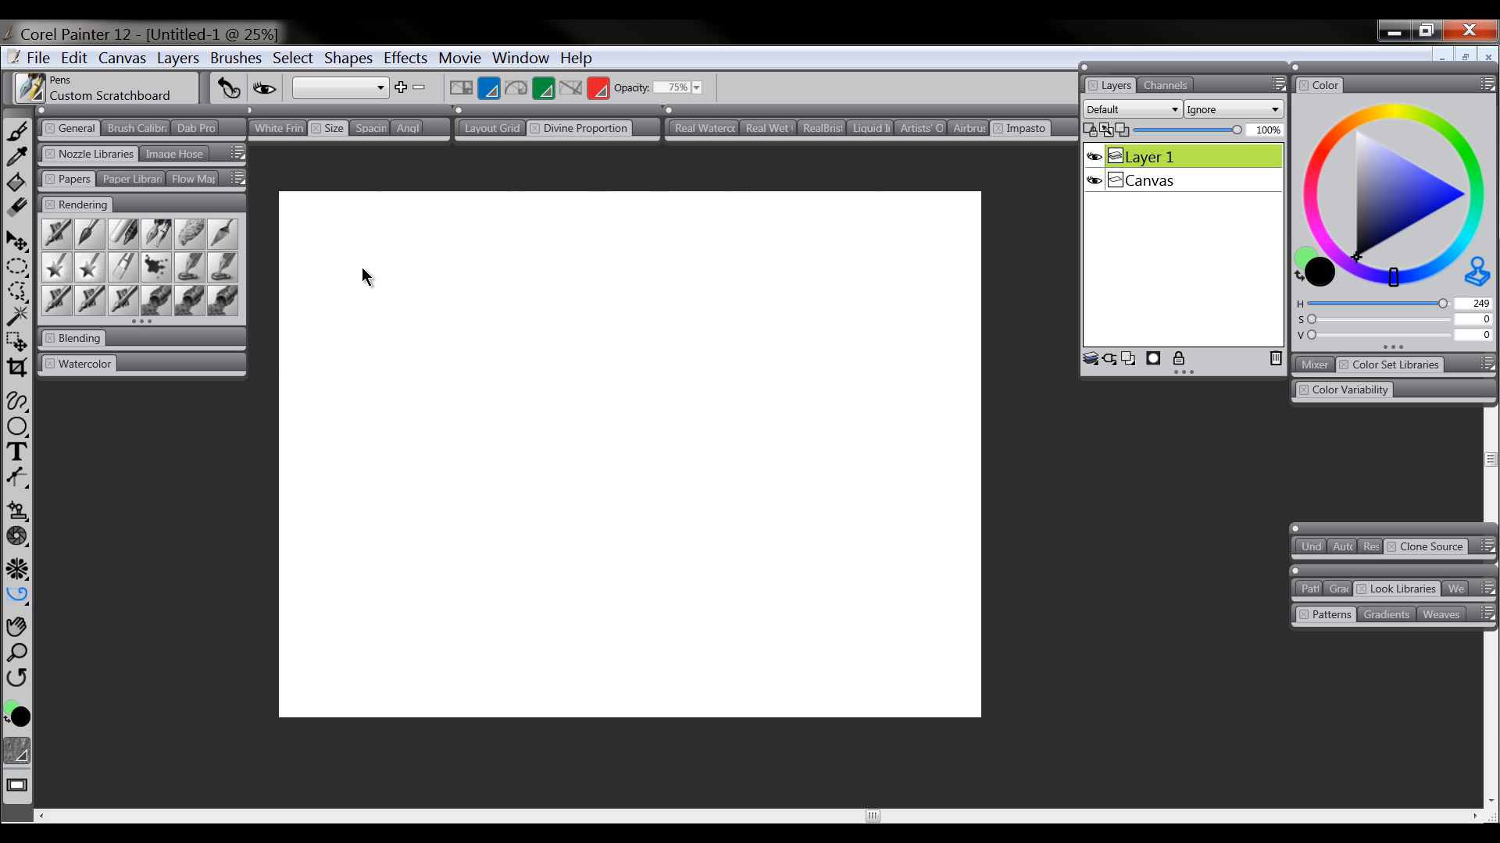
pyautogui.click(265, 92)
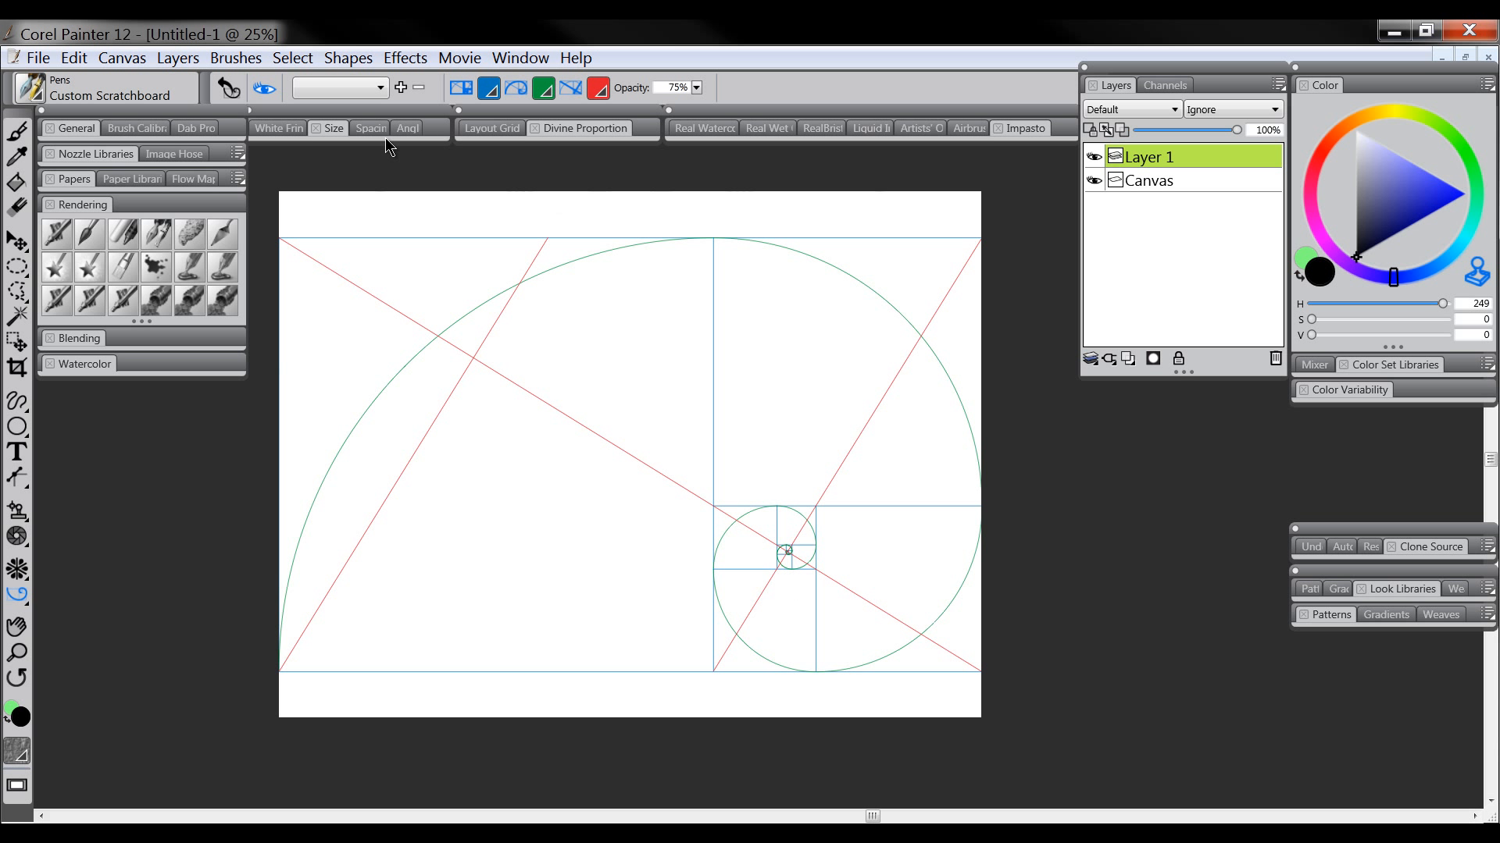
pyautogui.moveTo(509, 400)
pyautogui.mouseDown()
pyautogui.moveTo(518, 378)
pyautogui.moveTo(518, 392)
pyautogui.mouseUp()
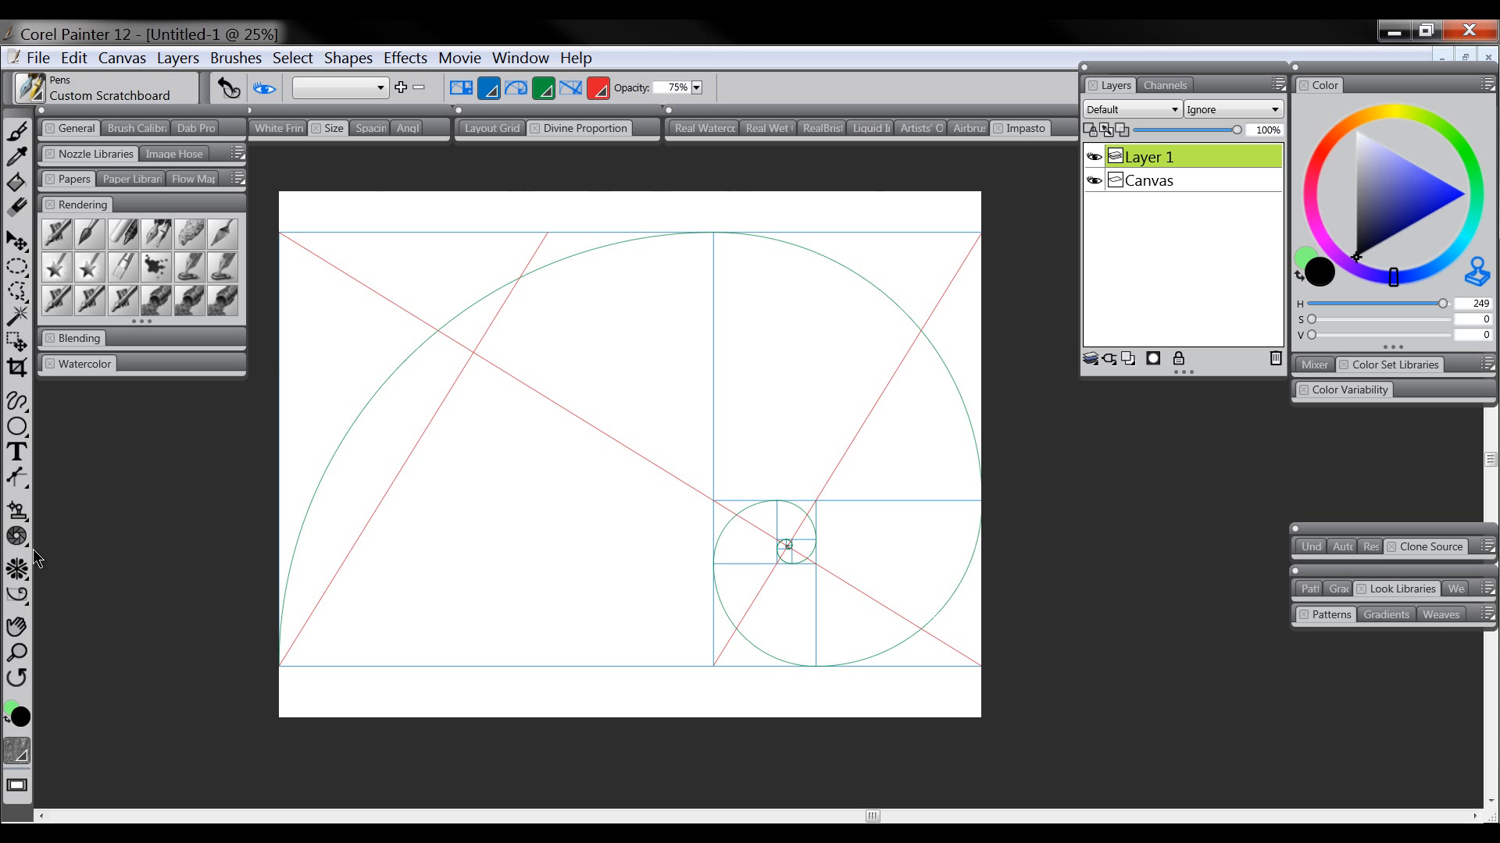
# - Replace the Divine Proportion guide with the Layout Grid and toggle the grid's display, leaving it visible
pyautogui.click(17, 595)
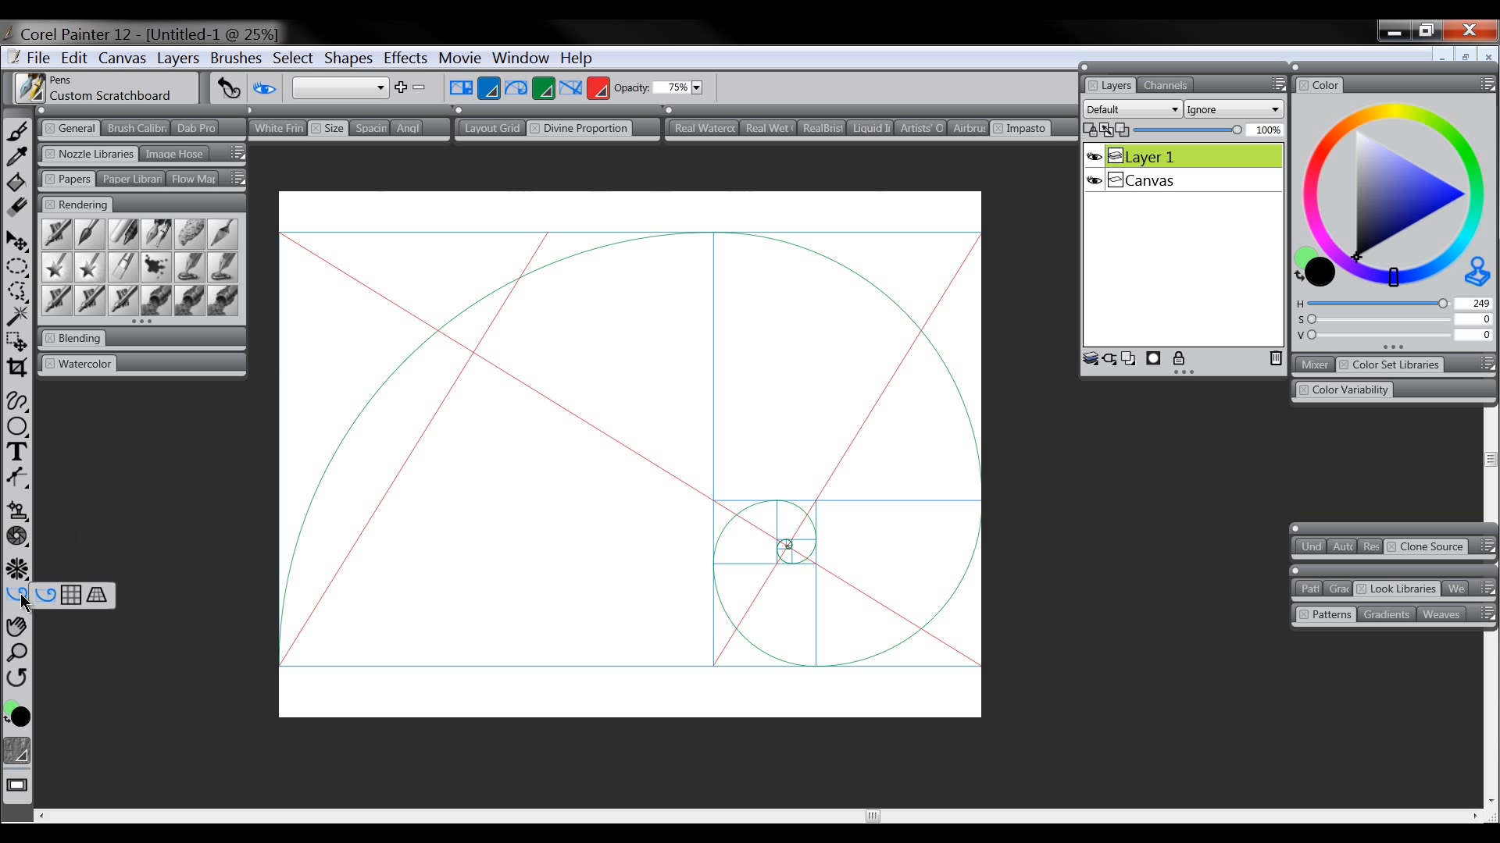
pyautogui.click(70, 596)
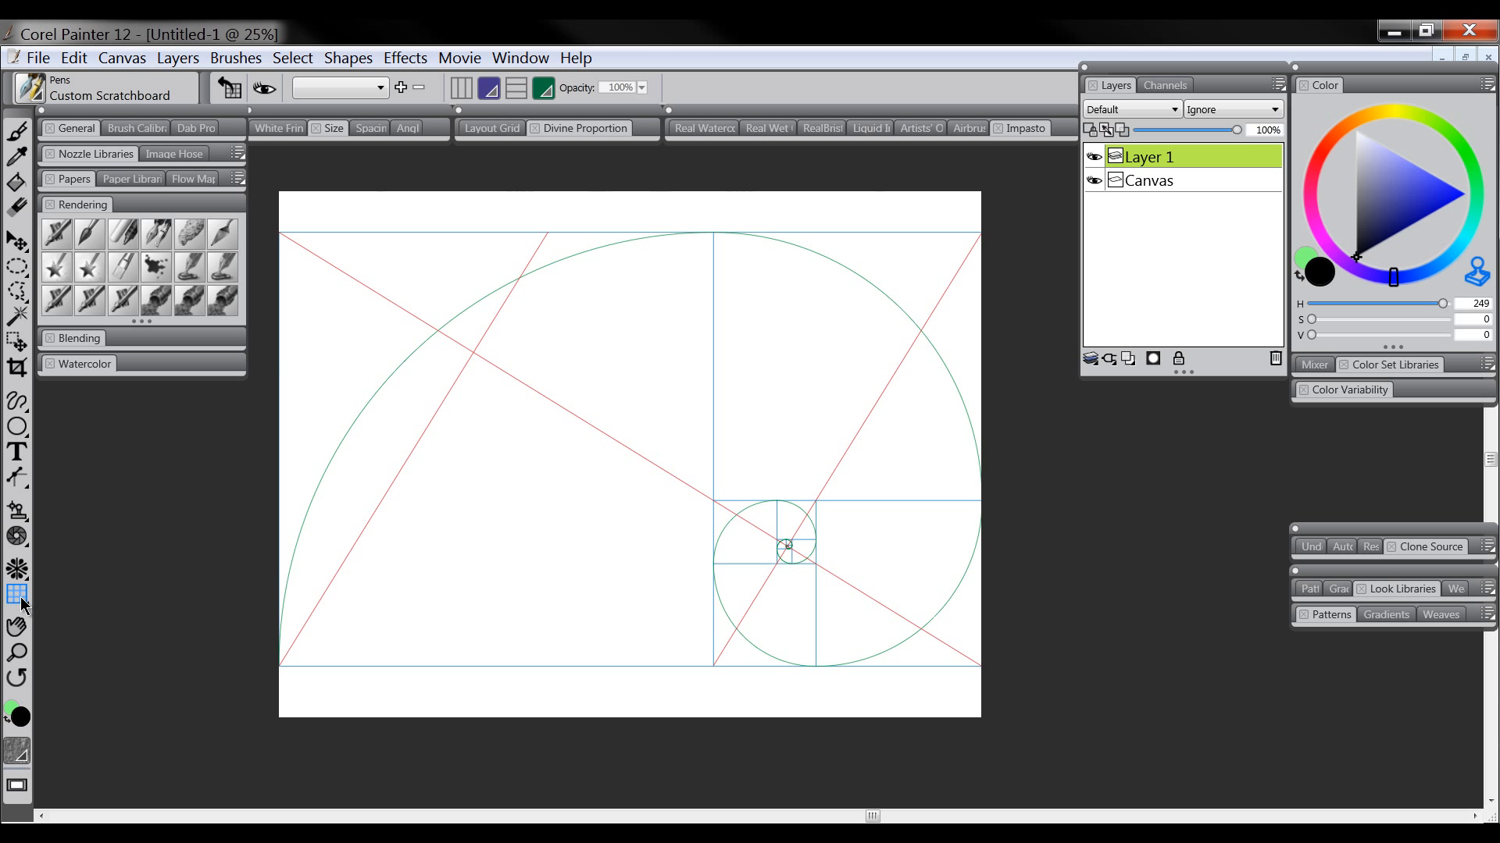
pyautogui.click(265, 92)
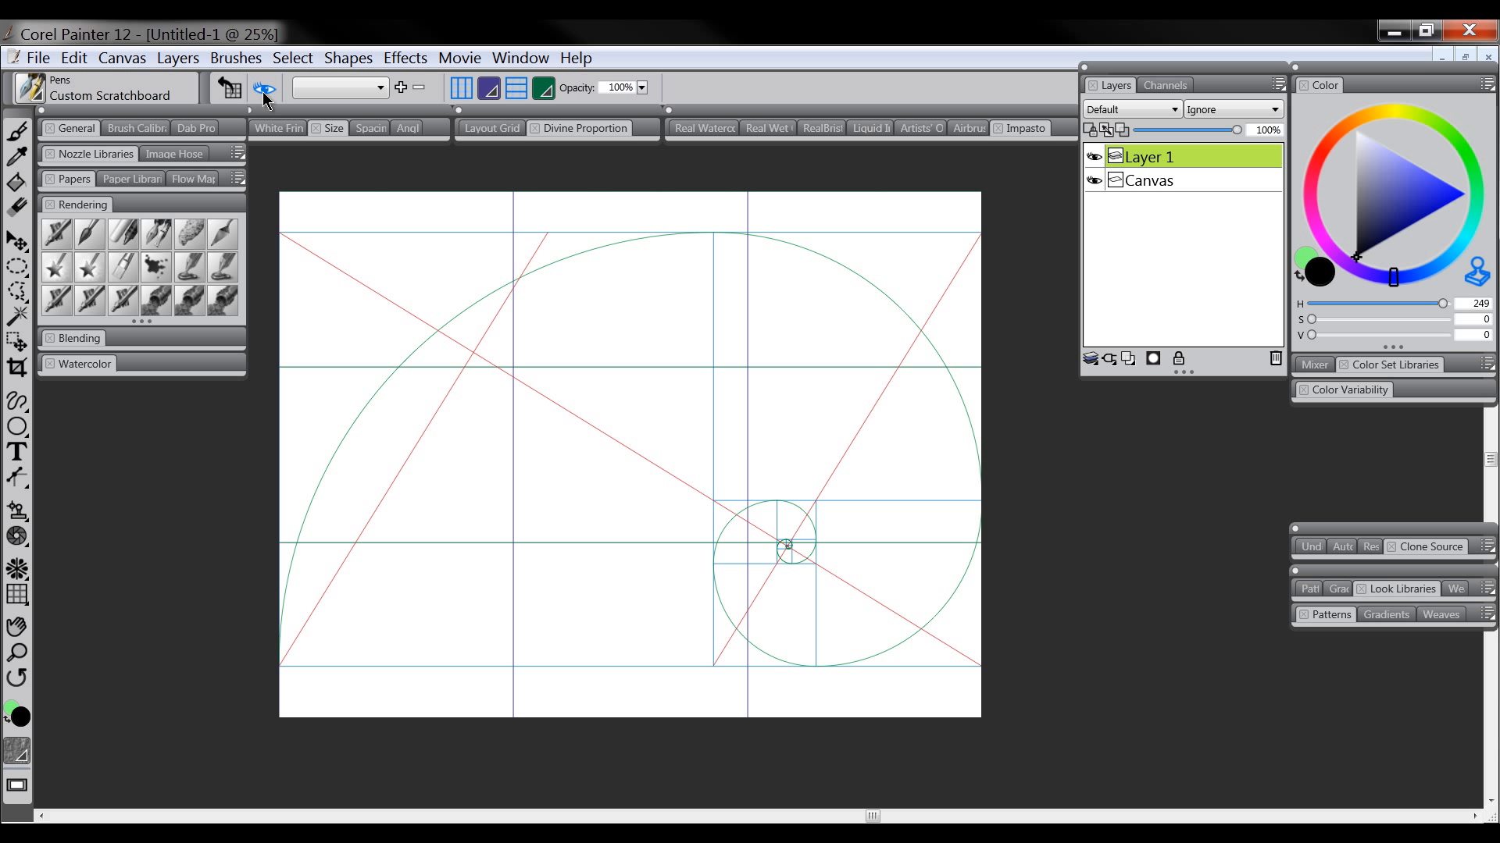
pyautogui.click(265, 90)
pyautogui.click(265, 89)
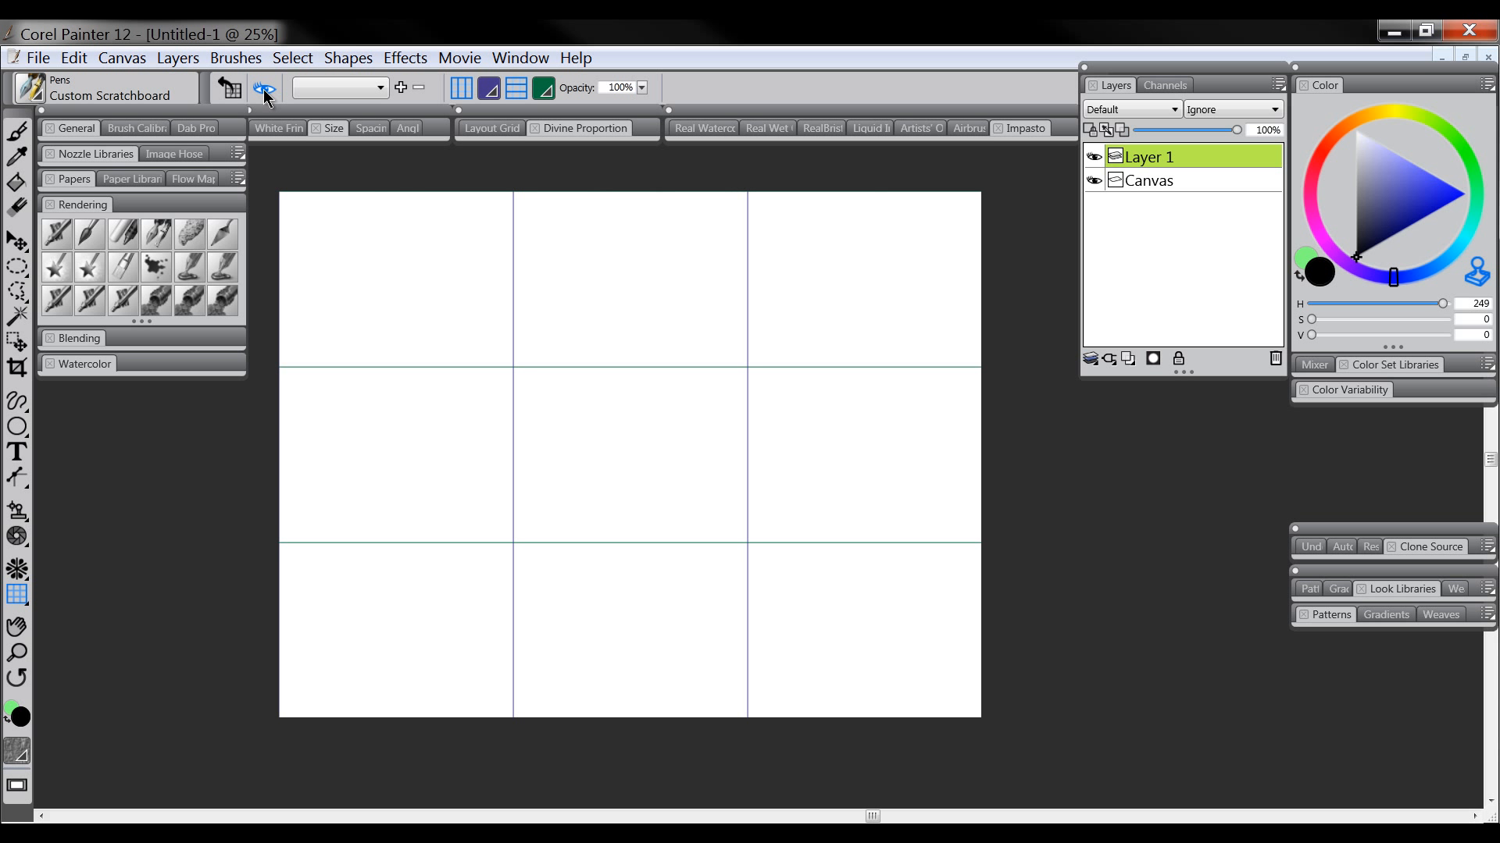
pyautogui.click(265, 90)
pyautogui.click(264, 91)
# - With the brush at size 52, sketch a figure's head and torso in the grid's middle column, flanked by a tree and a cloud
pyautogui.click(159, 234)
pyautogui.press('[')
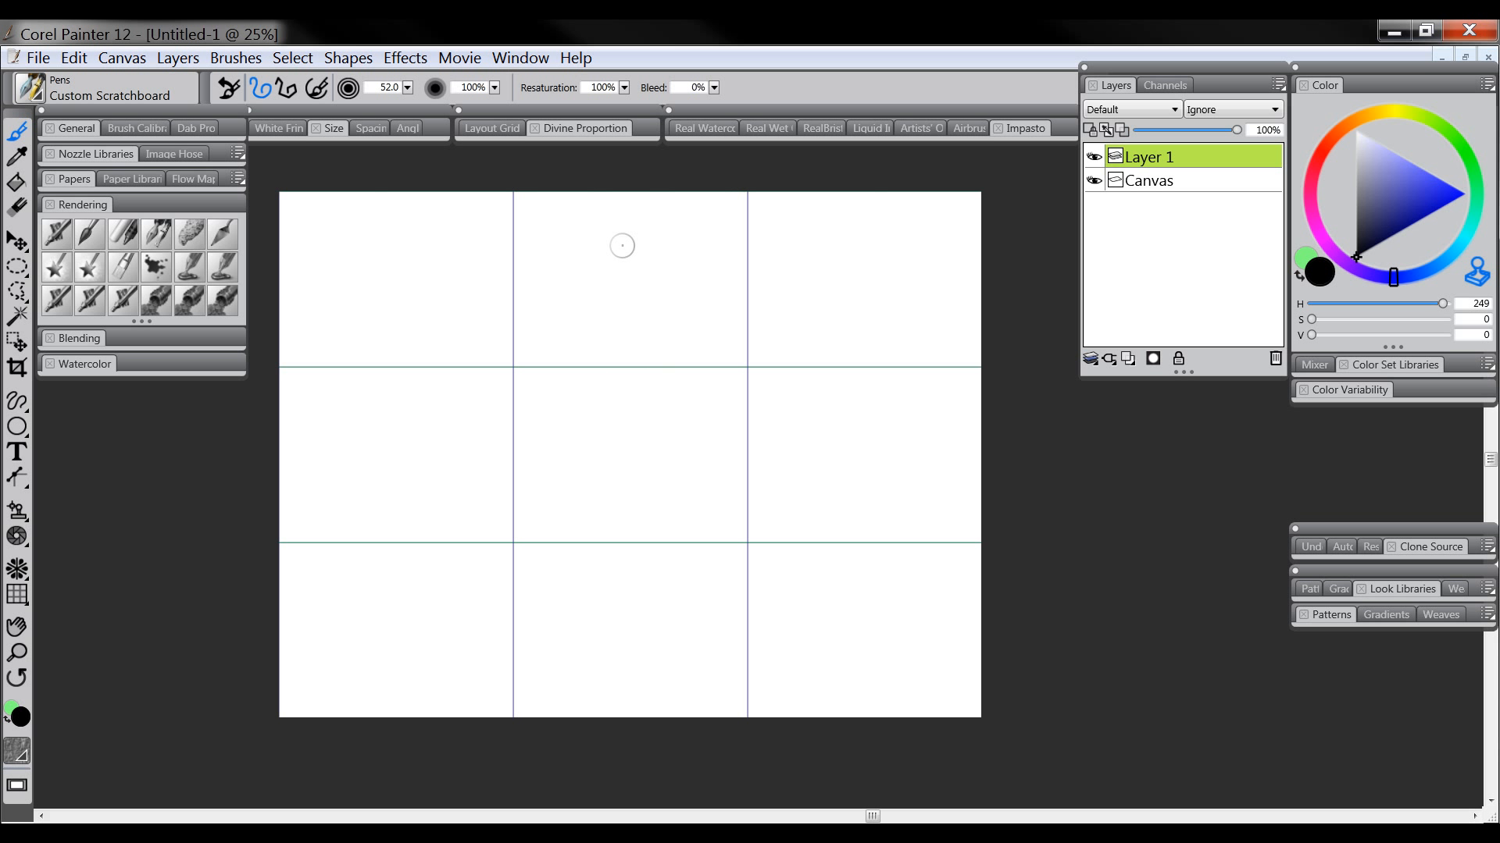
pyautogui.moveTo(623, 226)
pyautogui.mouseDown()
pyautogui.moveTo(612, 359)
pyautogui.moveTo(670, 256)
pyautogui.moveTo(564, 279)
pyautogui.mouseUp()
pyautogui.moveTo(548, 373)
pyautogui.mouseDown()
pyautogui.moveTo(660, 378)
pyautogui.moveTo(544, 374)
pyautogui.moveTo(523, 664)
pyautogui.mouseUp()
pyautogui.moveTo(722, 383)
pyautogui.mouseDown()
pyautogui.moveTo(736, 589)
pyautogui.moveTo(527, 682)
pyautogui.mouseUp()
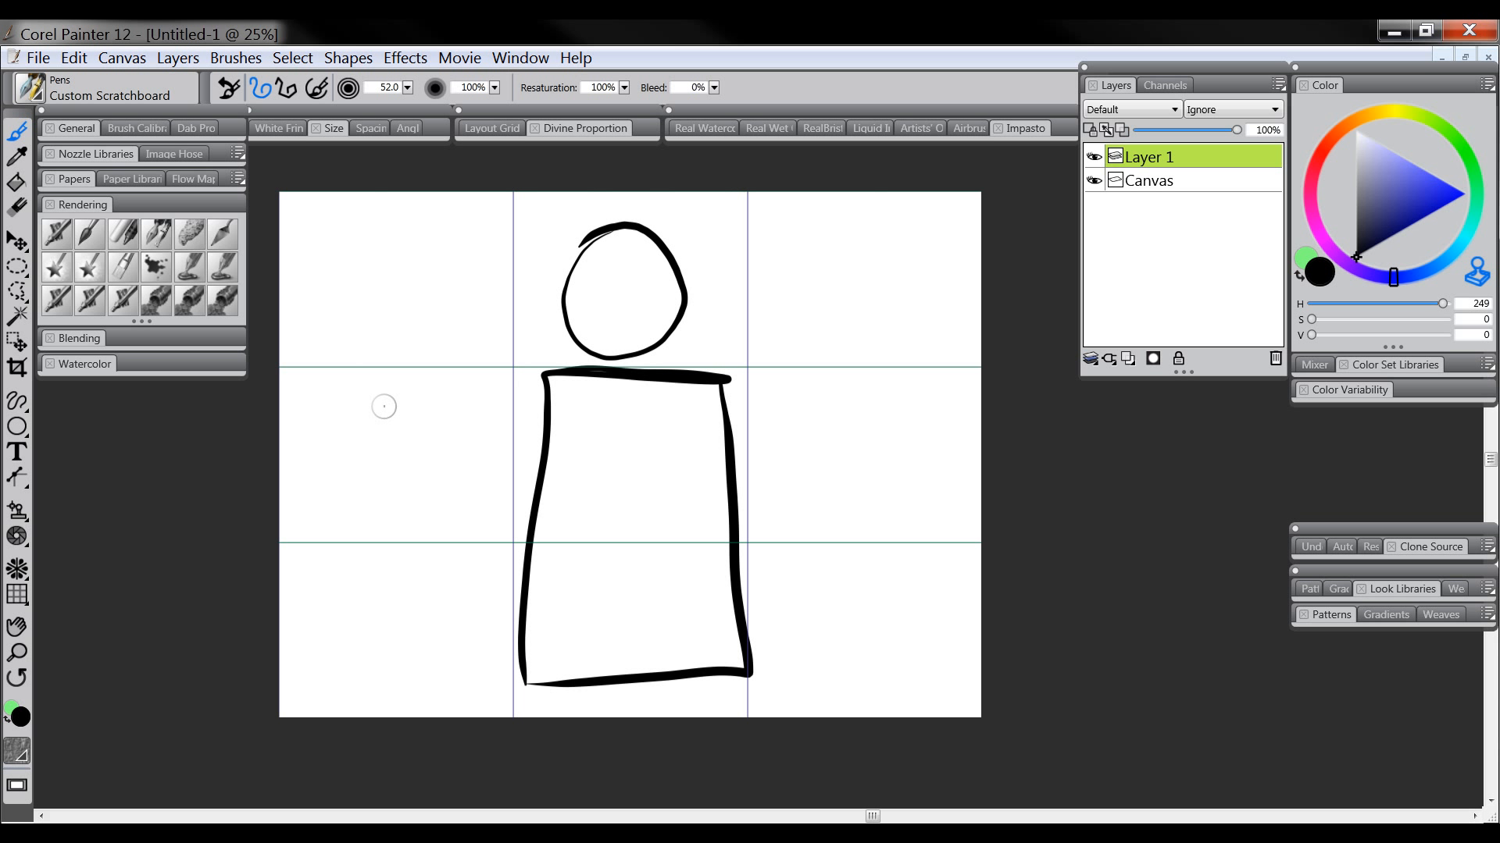
pyautogui.moveTo(332, 391)
pyautogui.mouseDown()
pyautogui.moveTo(378, 382)
pyautogui.moveTo(363, 507)
pyautogui.moveTo(453, 398)
pyautogui.moveTo(389, 511)
pyautogui.moveTo(408, 663)
pyautogui.moveTo(398, 481)
pyautogui.moveTo(404, 663)
pyautogui.mouseUp()
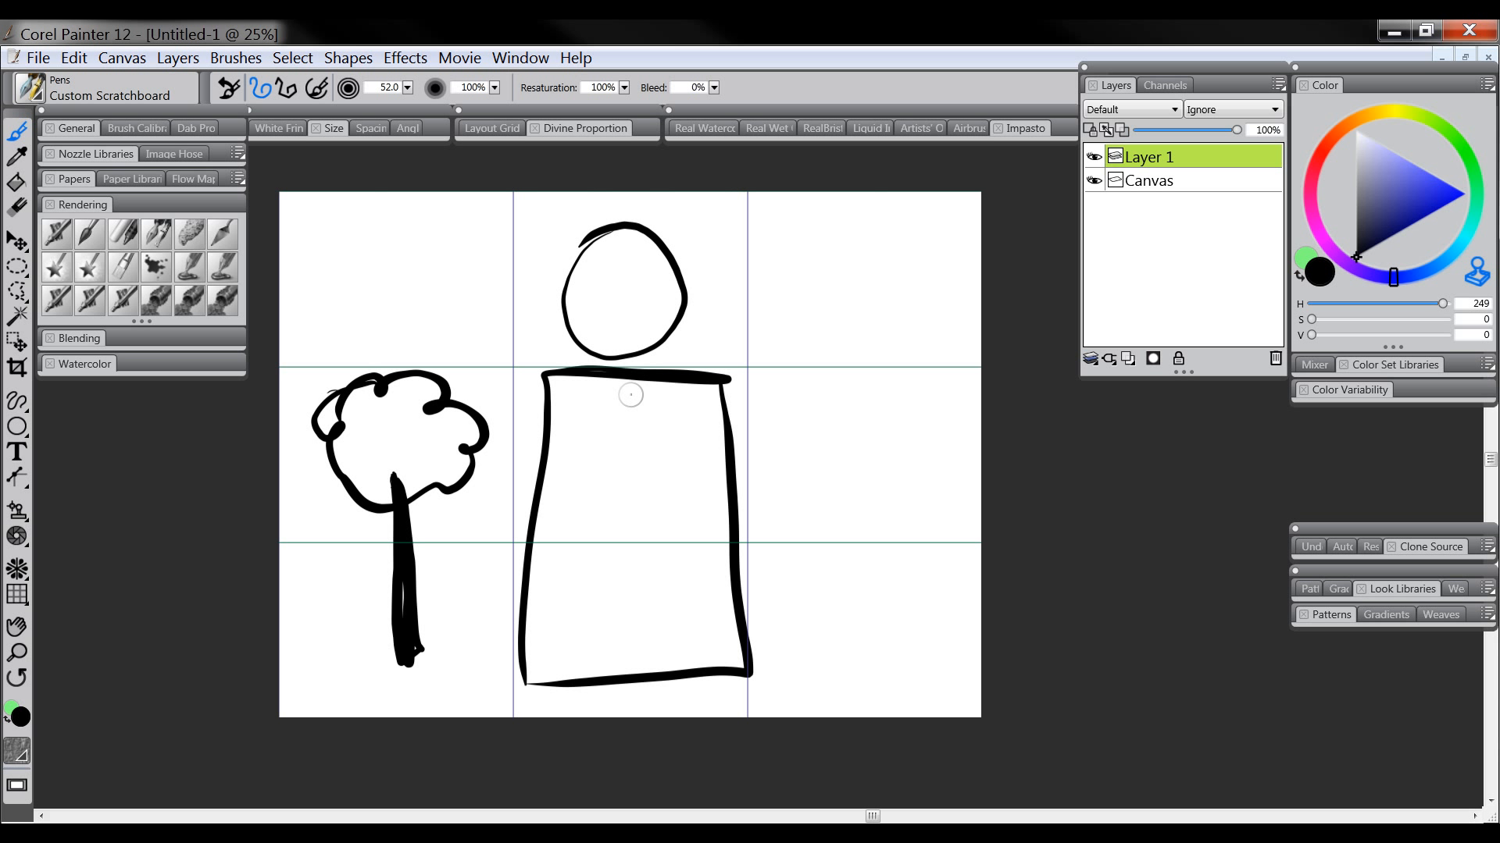
pyautogui.moveTo(905, 218)
pyautogui.mouseDown()
pyautogui.moveTo(790, 336)
pyautogui.moveTo(943, 258)
pyautogui.moveTo(936, 291)
pyautogui.mouseUp()
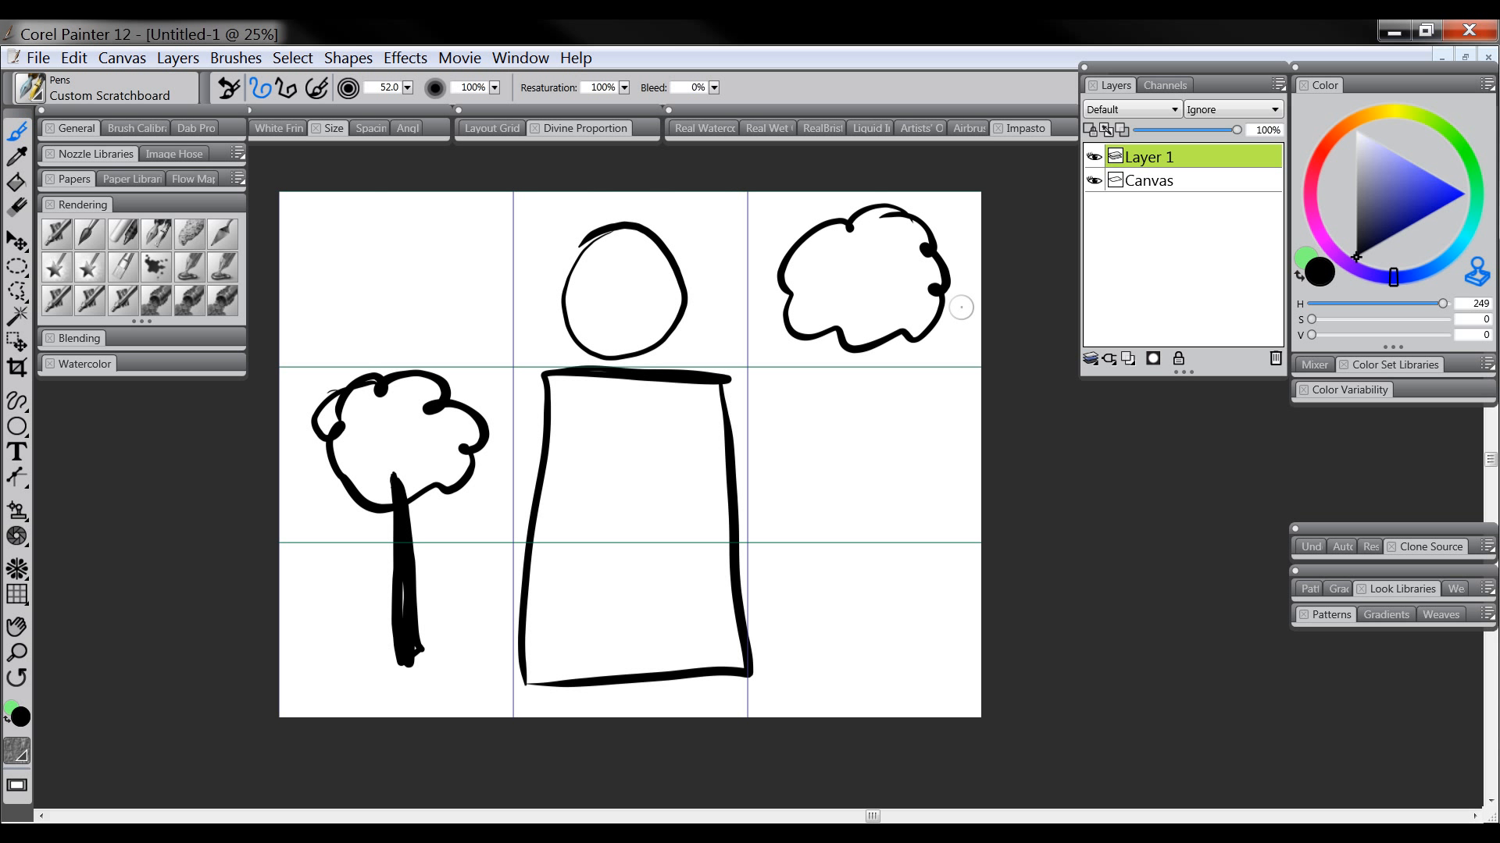
# - Draw the figure's two bent arms down to the canvas's lower edge and add eyes and a mouth to the face
pyautogui.moveTo(539, 378); pyautogui.dragTo(466, 578)
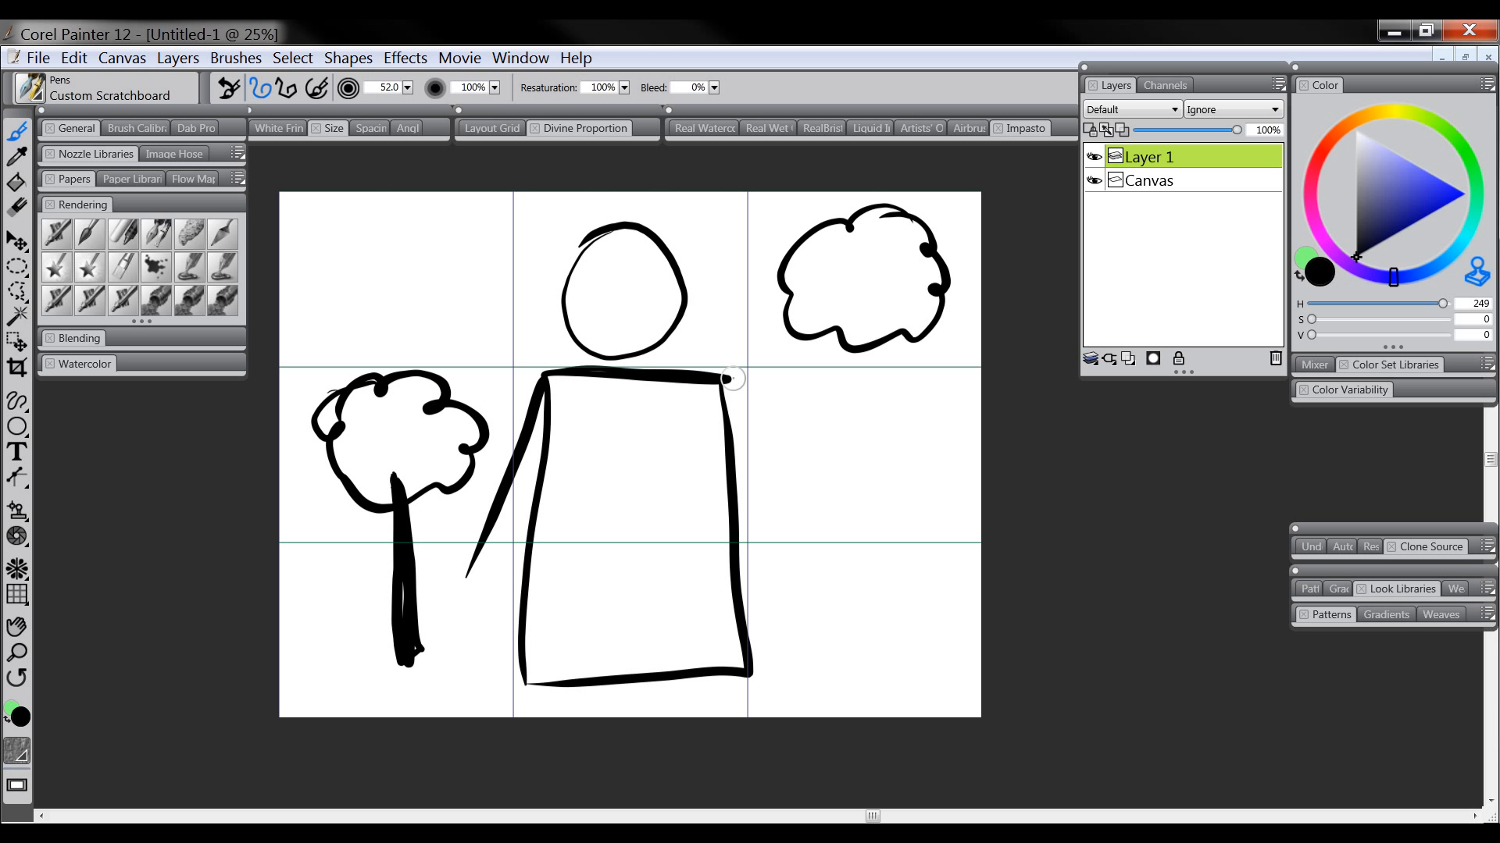
pyautogui.moveTo(731, 379); pyautogui.dragTo(809, 576)
pyautogui.moveTo(459, 571); pyautogui.dragTo(466, 716)
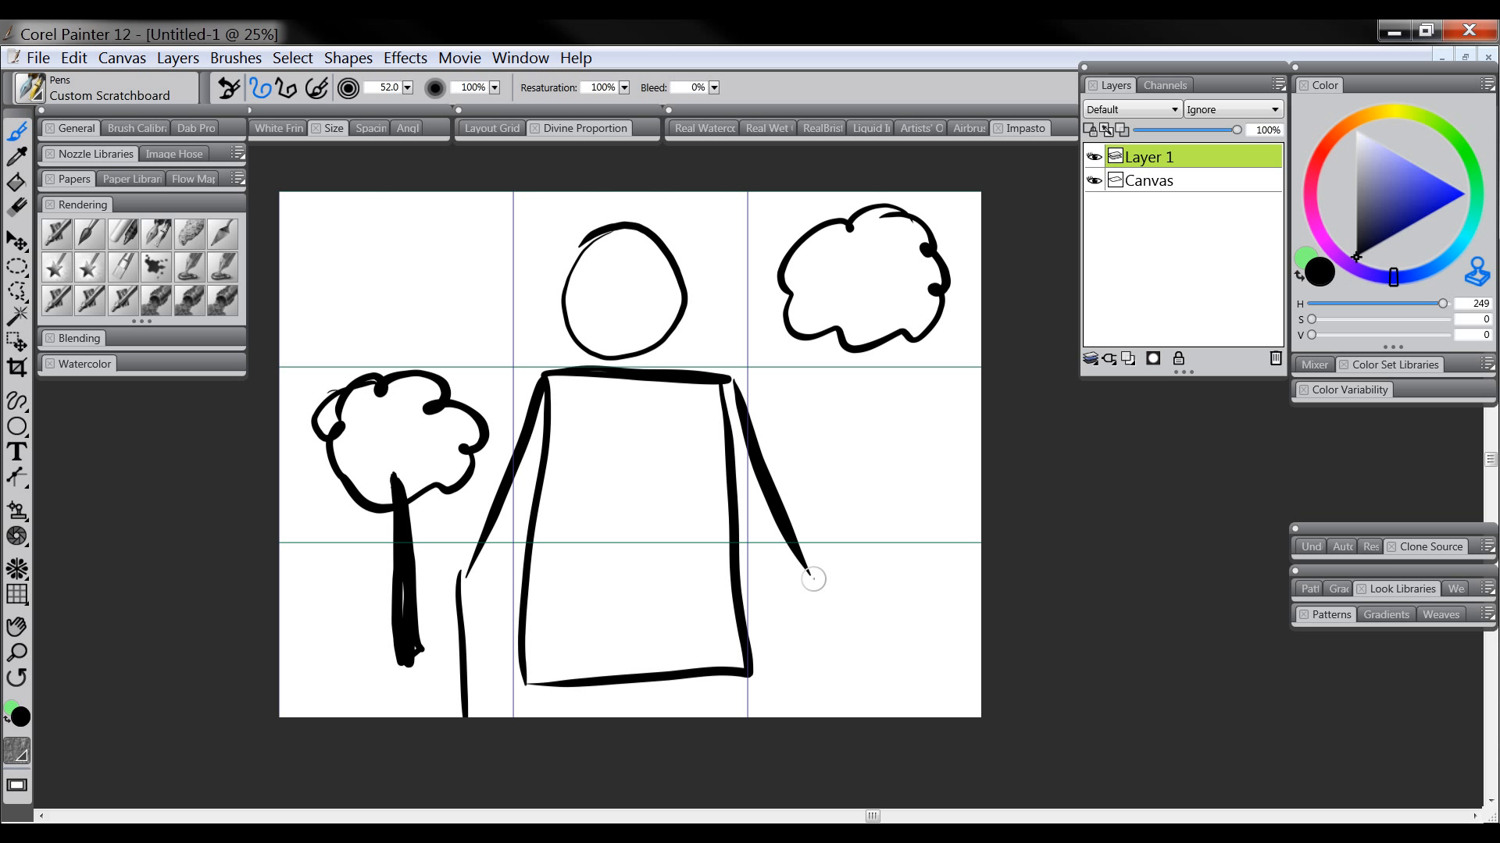
pyautogui.moveTo(817, 577); pyautogui.dragTo(806, 716)
pyautogui.moveTo(588, 285); pyautogui.dragTo(610, 286)
pyautogui.moveTo(635, 283)
pyautogui.mouseDown()
pyautogui.moveTo(660, 286)
pyautogui.moveTo(646, 322)
pyautogui.mouseUp()
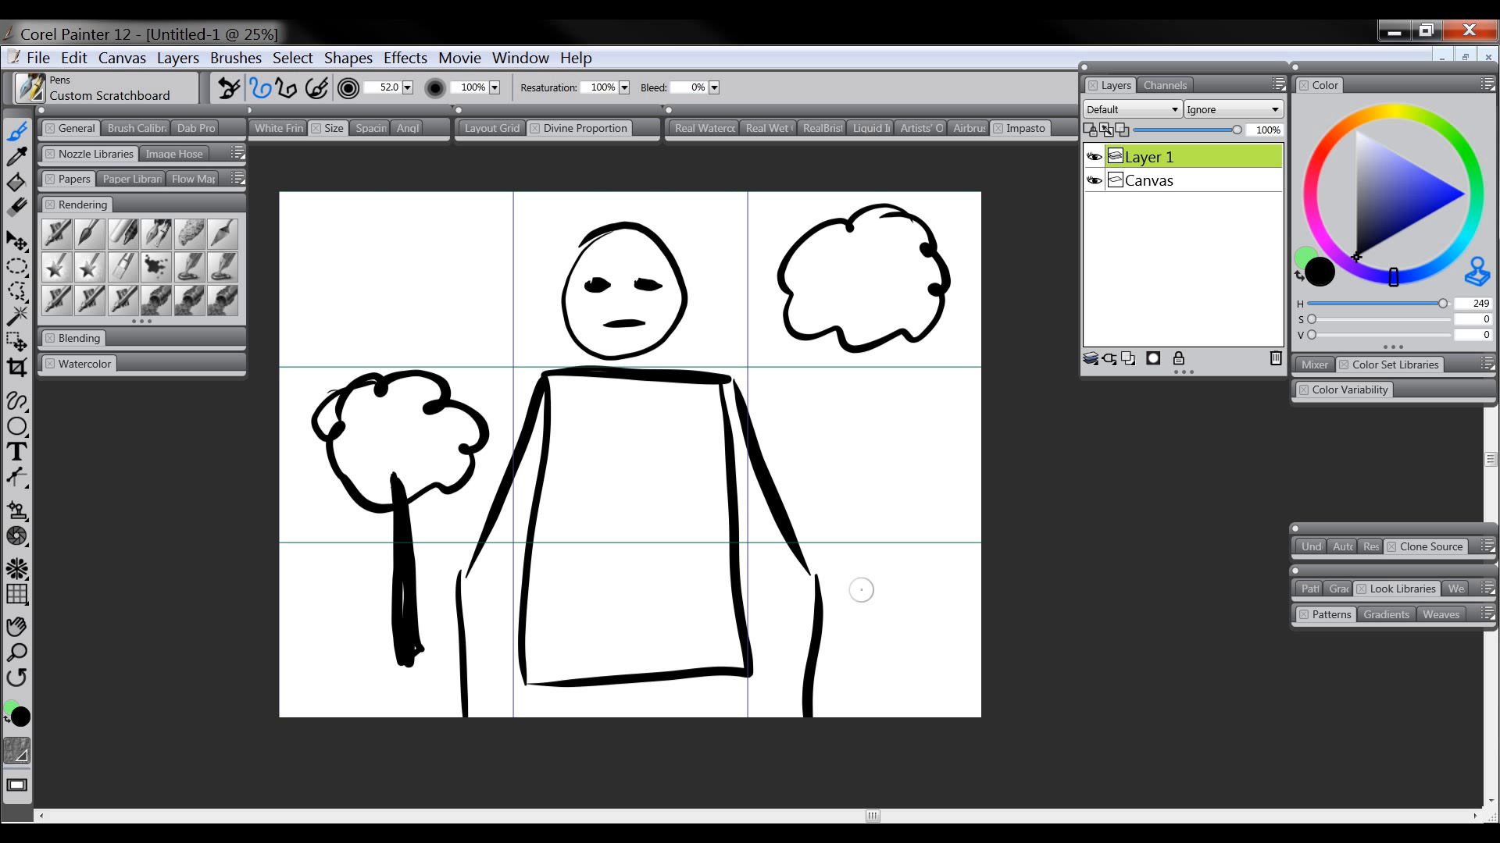
# - Erase the whole figure sketch from Layer 1 and clear the selection
pyautogui.hotkey('ctrl', 'a')
pyautogui.press('Delete')
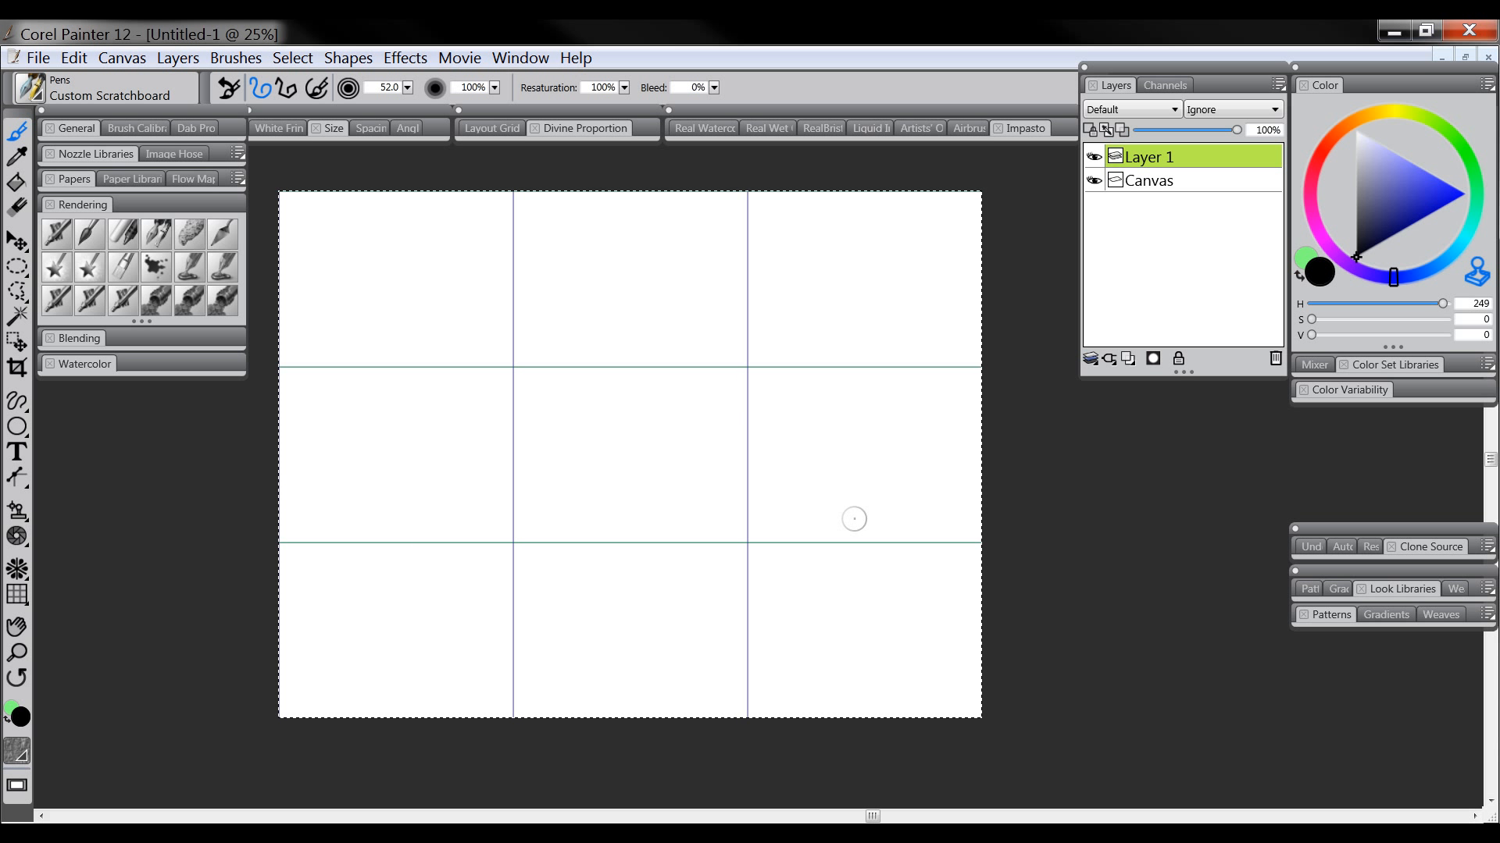
pyautogui.hotkey('ctrl', 'd')
# - Switch from the layout grid to the perspective guides and display the perspective grid
pyautogui.click(17, 594)
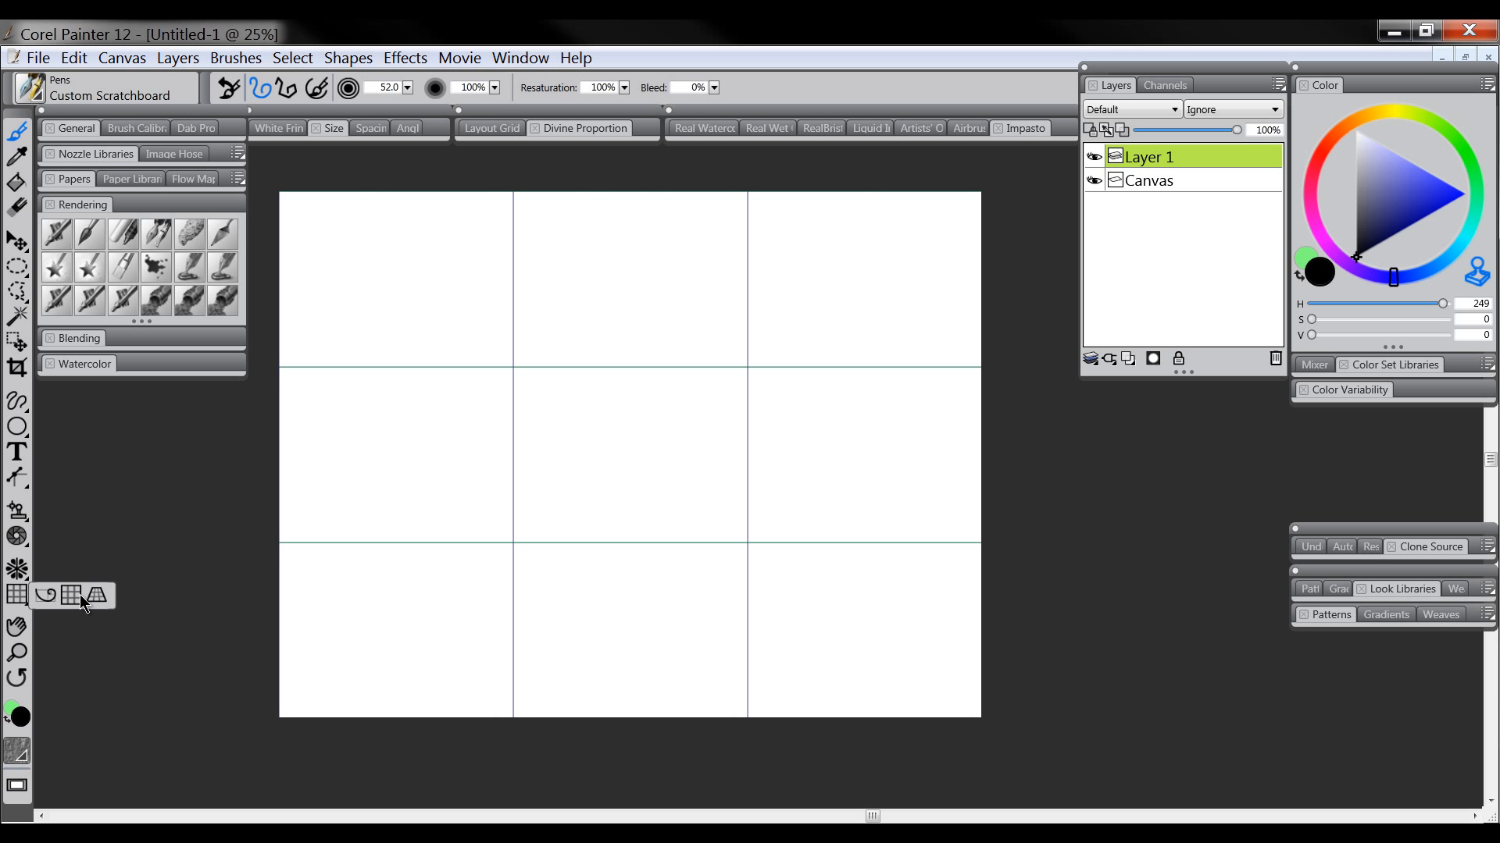
pyautogui.click(96, 597)
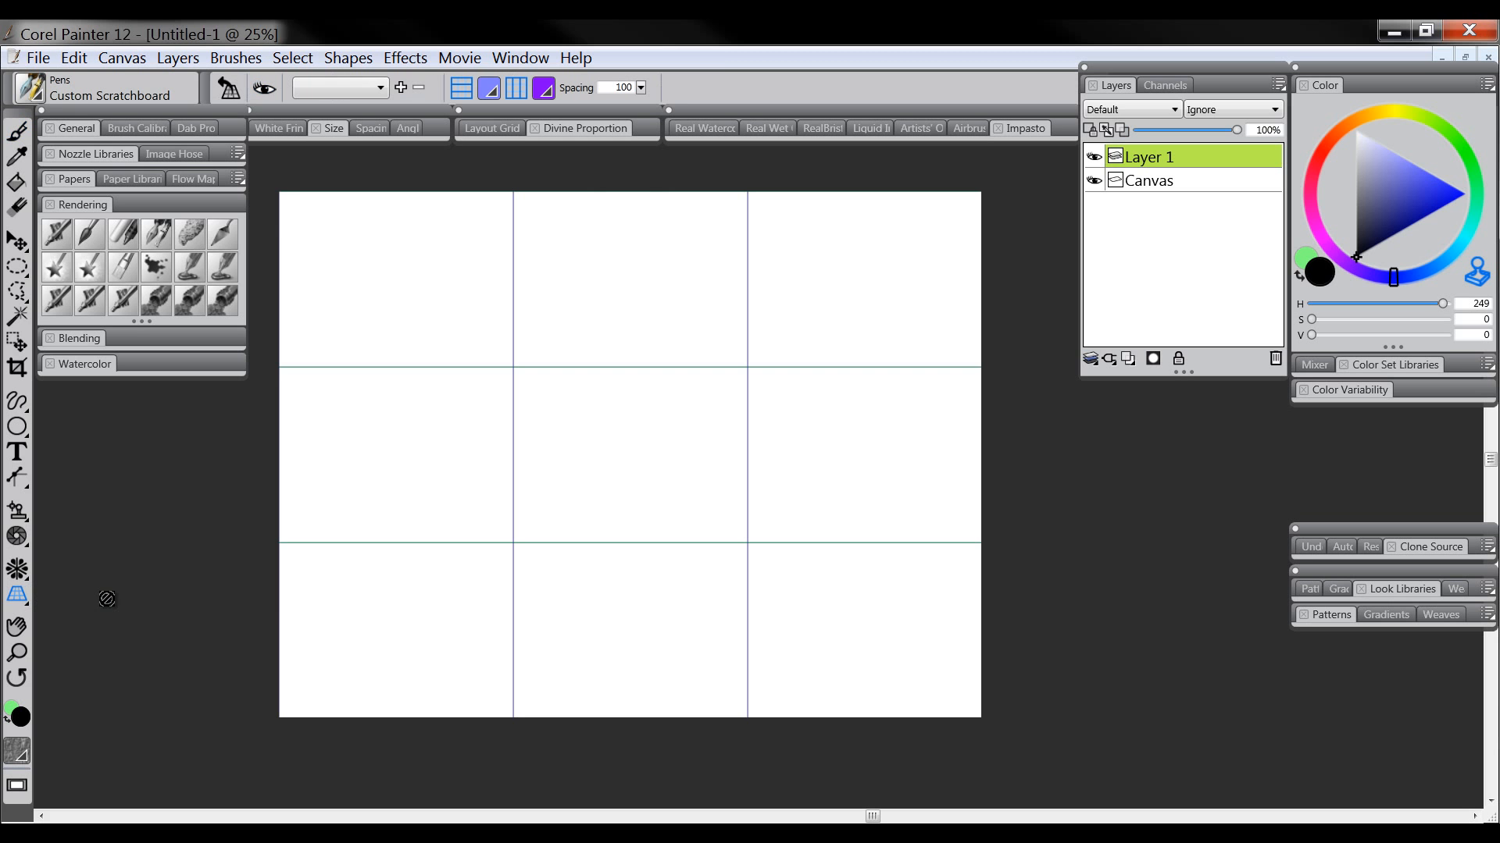
pyautogui.click(264, 89)
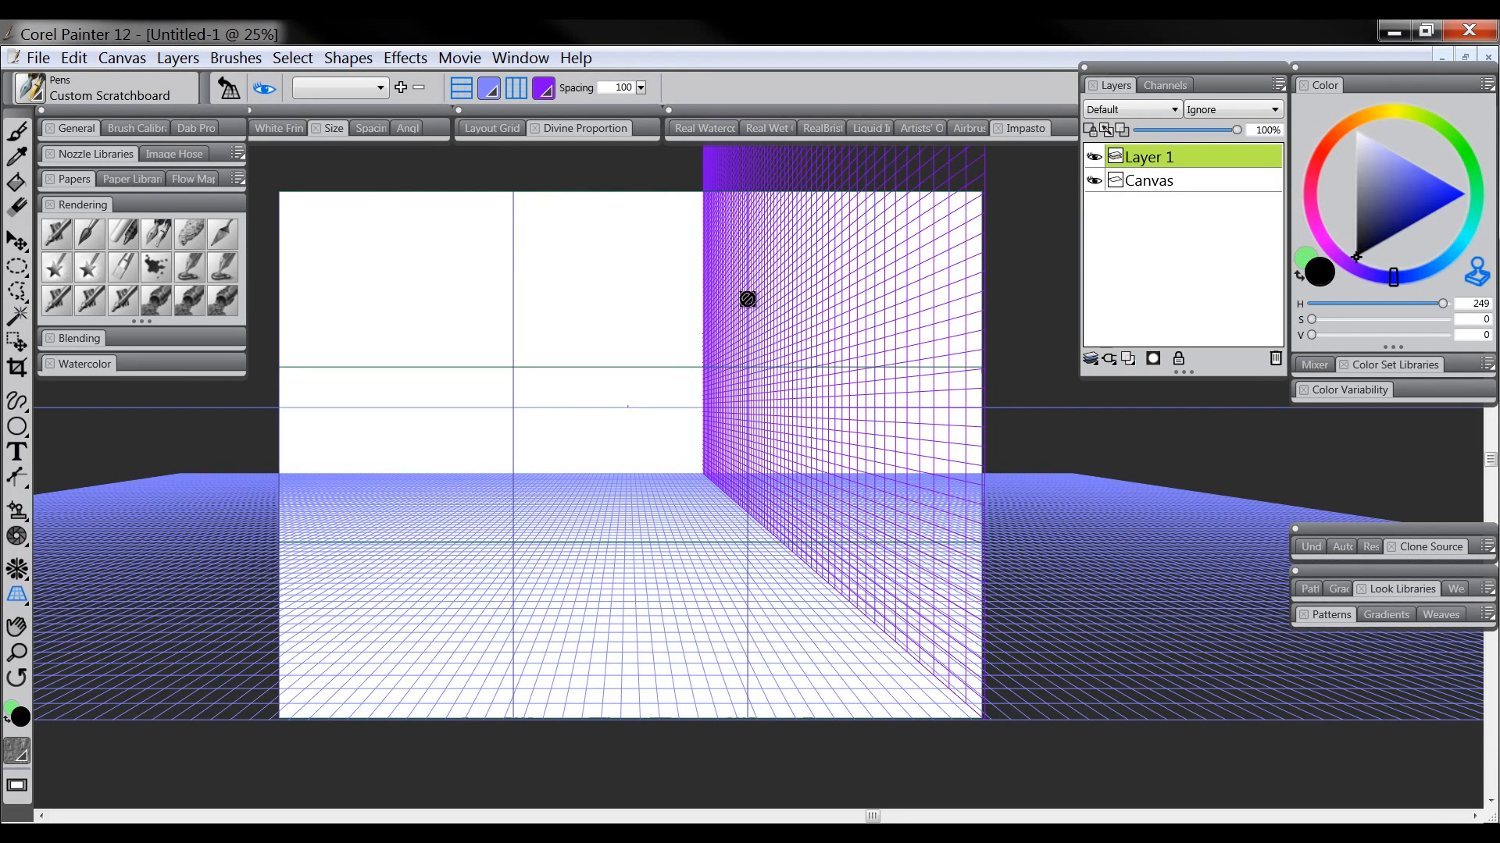
pyautogui.rightClick(751, 271)
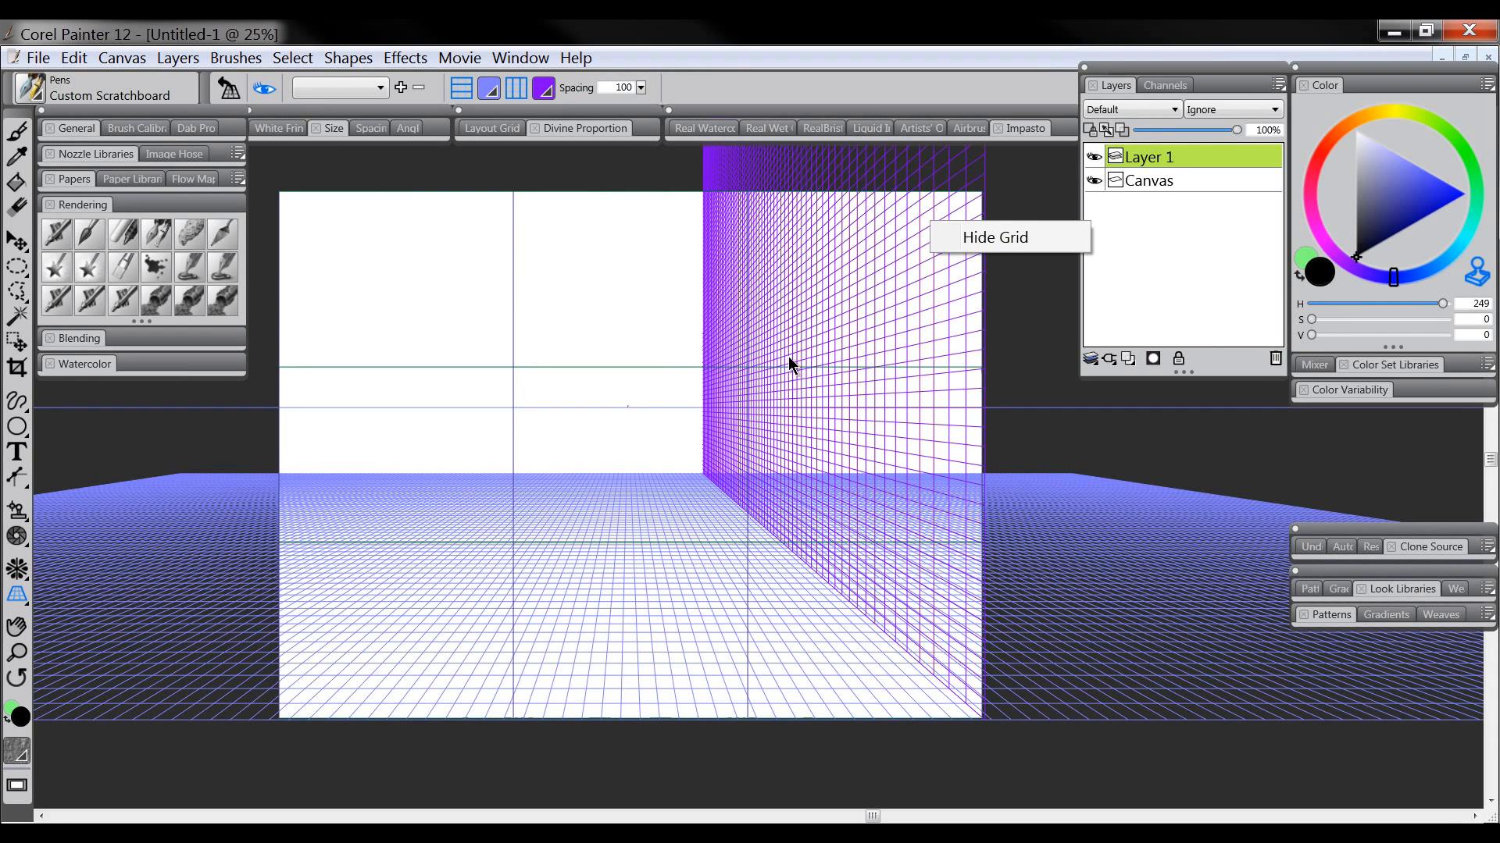
pyautogui.rightClick(753, 621)
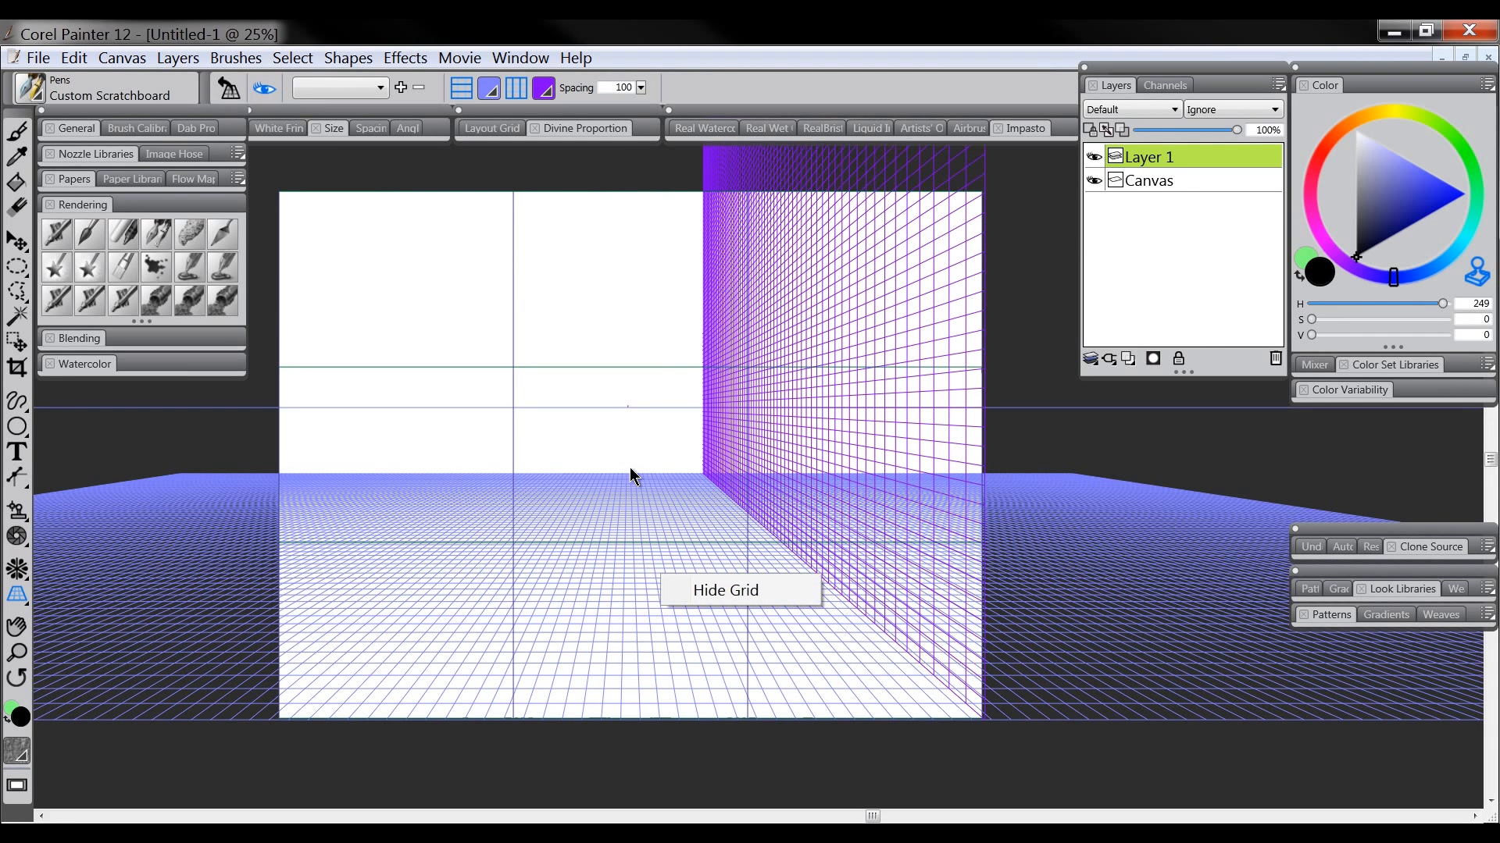
# - Widen the perspective grid's line spacing to 500
pyautogui.click(640, 88)
pyautogui.moveTo(606, 100); pyautogui.dragTo(765, 106)
pyautogui.click(640, 87)
pyautogui.click(640, 87)
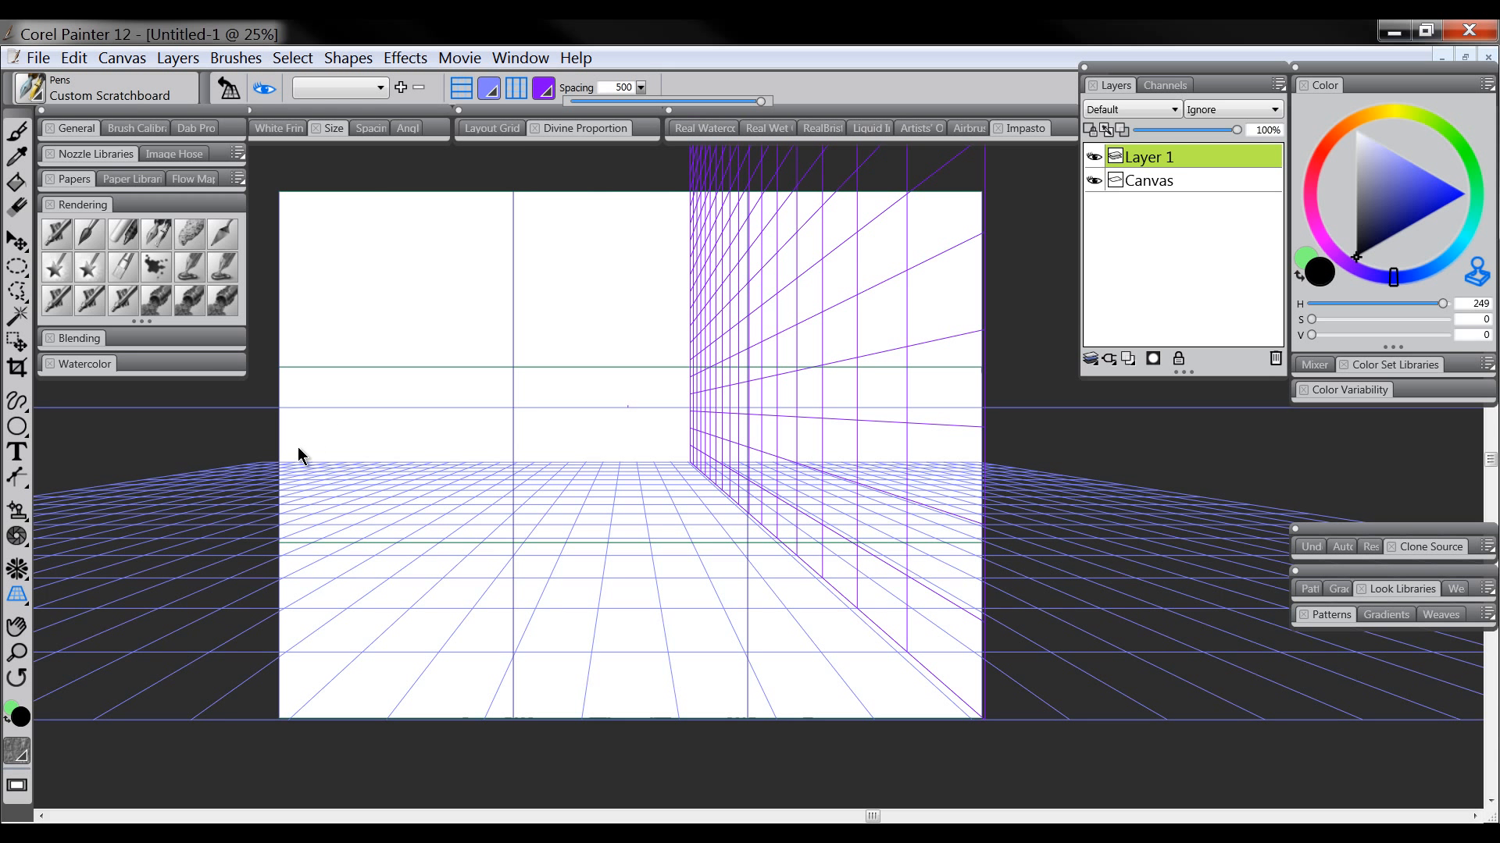
# - Pan the blank canvas around the workspace with the Grabber tool
pyautogui.click(27, 628)
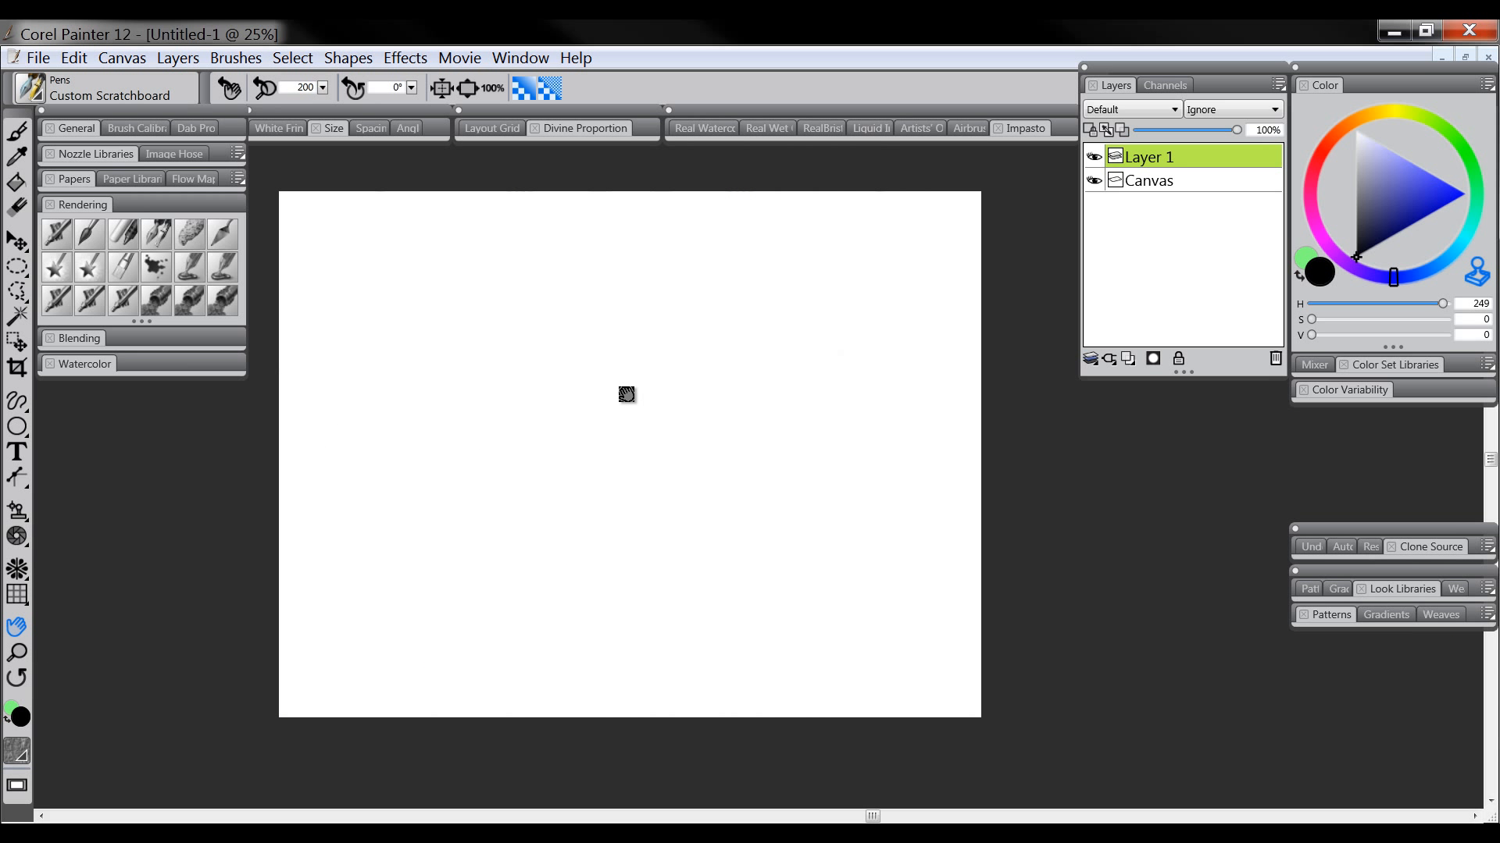
pyautogui.moveTo(600, 410); pyautogui.dragTo(505, 538)
pyautogui.click(566, 504)
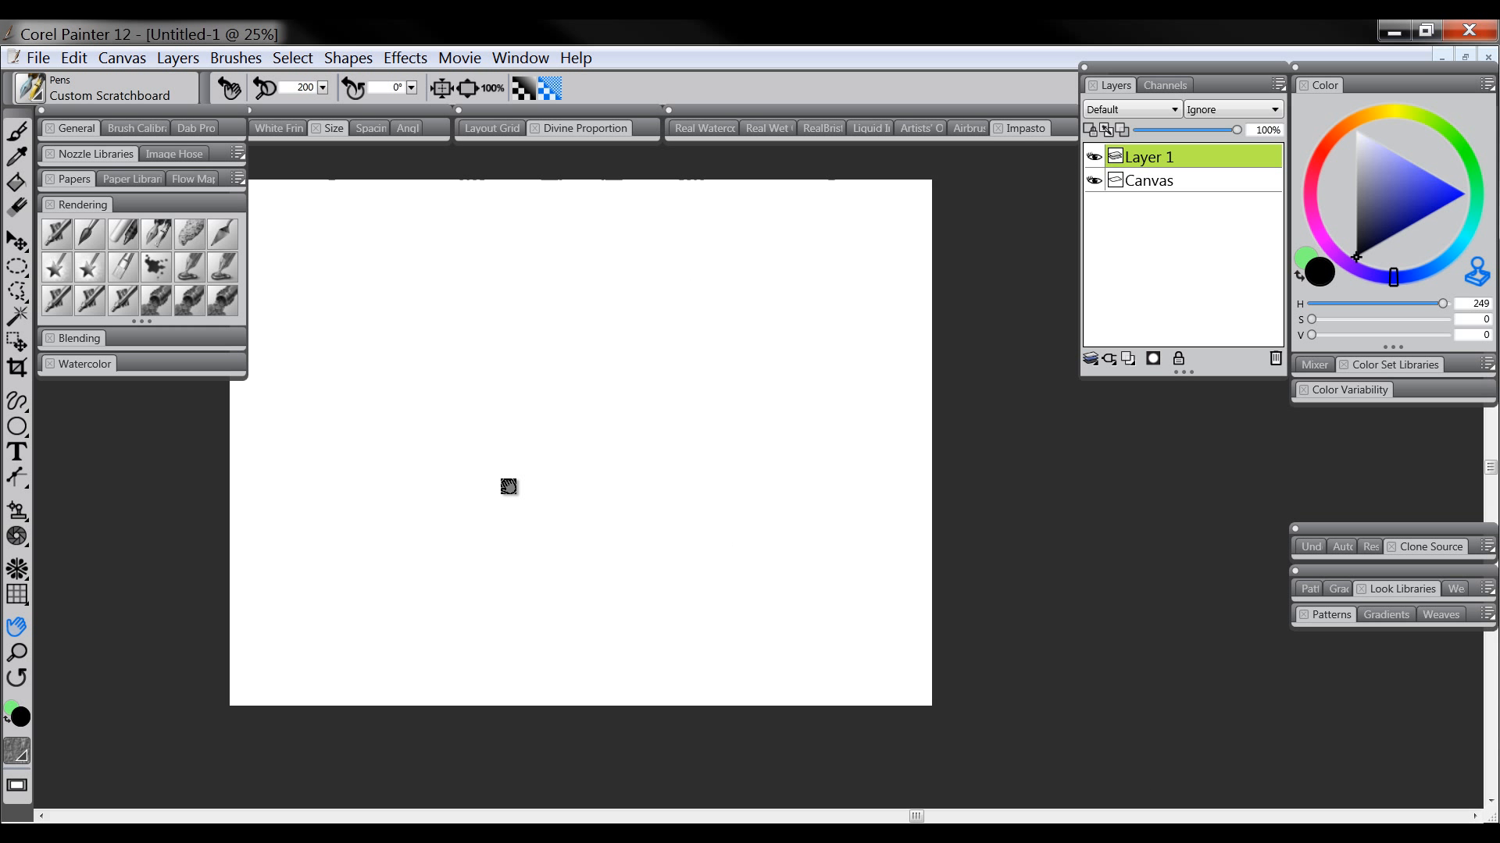
# - Draw two diagonal black zigzag strokes with the brush across the middle of the canvas
pyautogui.click(67, 230)
pyautogui.click(155, 237)
pyautogui.moveTo(412, 321)
pyautogui.mouseDown()
pyautogui.moveTo(387, 389)
pyautogui.moveTo(509, 391)
pyautogui.mouseUp()
pyautogui.moveTo(453, 477)
pyautogui.mouseDown()
pyautogui.moveTo(796, 479)
pyautogui.moveTo(767, 519)
pyautogui.mouseUp()
# - Magnify the zigzag strokes to 75% with the Magnifier tool
pyautogui.click(18, 652)
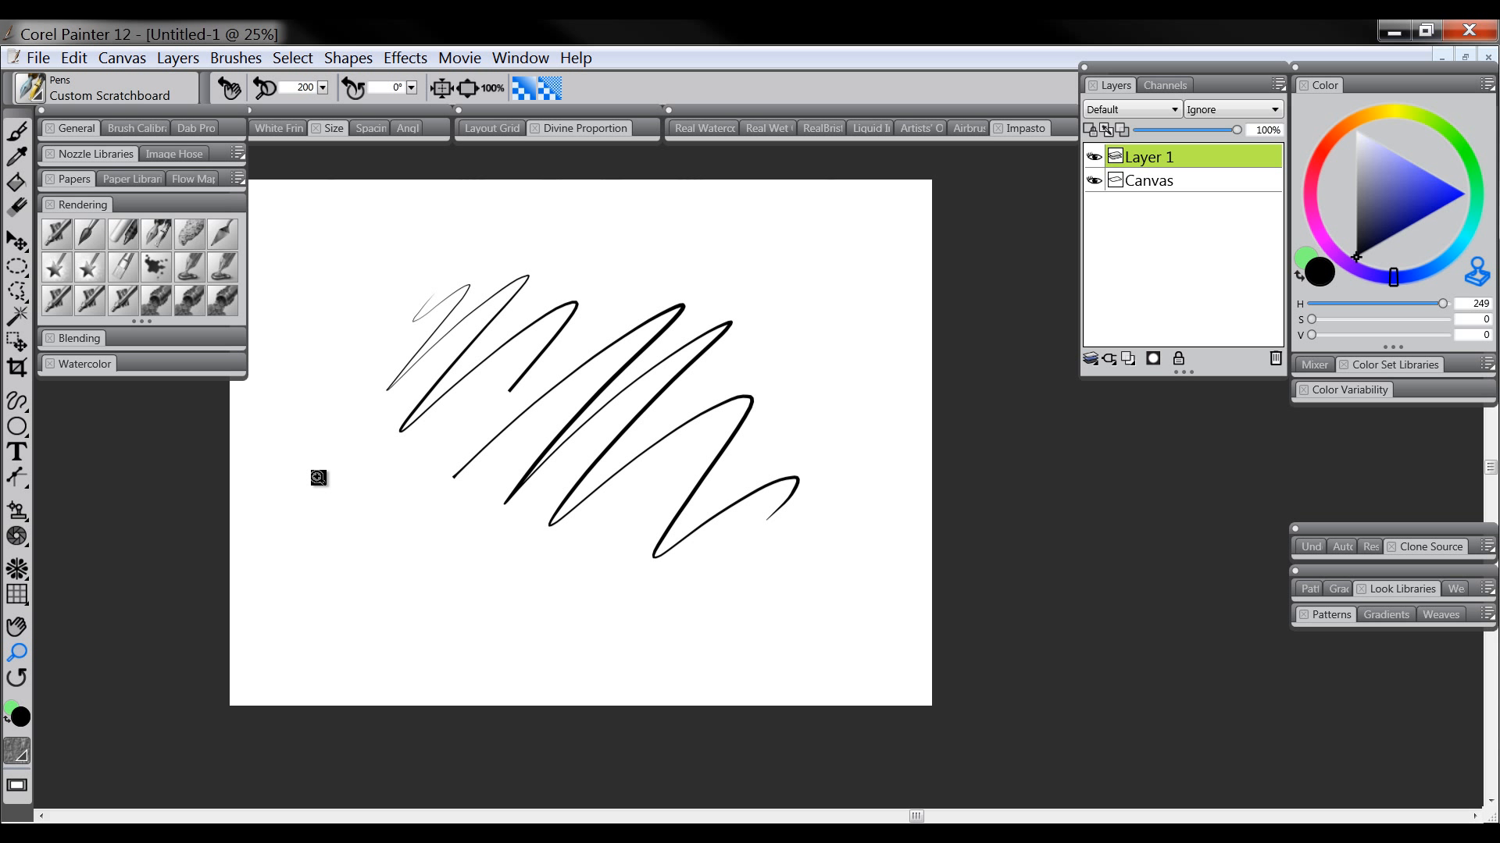
pyautogui.click(583, 395)
pyautogui.click(582, 395)
pyautogui.click(582, 395)
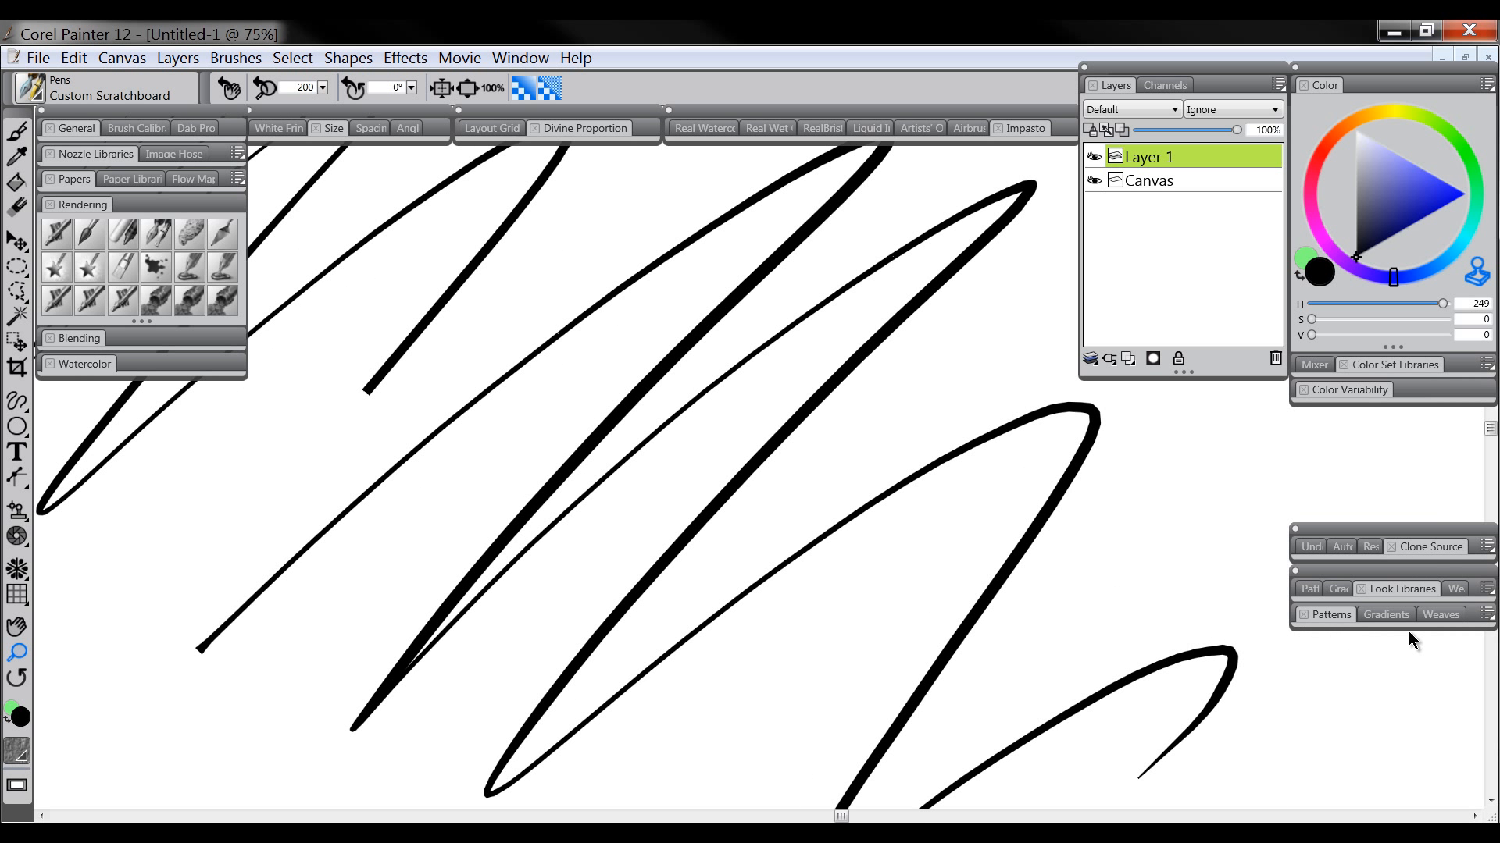
# - Pan across the zigzag drawing with the Grabber, both as the chosen tool and temporarily while the Brush tool is active
pyautogui.moveTo(1491, 425)
pyautogui.mouseDown()
pyautogui.moveTo(1487, 453)
pyautogui.moveTo(1492, 417)
pyautogui.mouseUp()
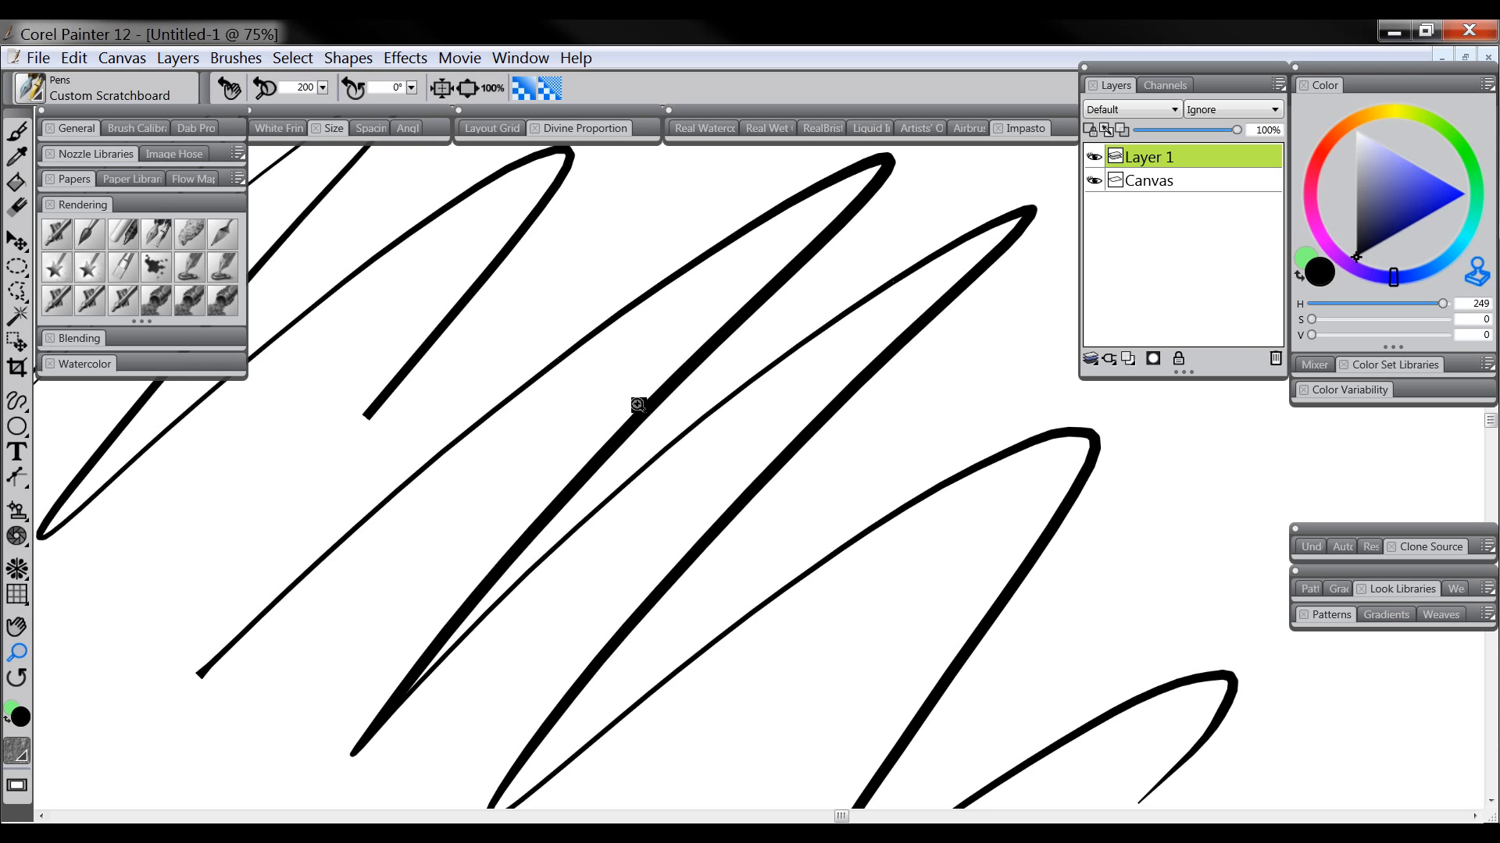
pyautogui.click(17, 626)
pyautogui.moveTo(653, 379)
pyautogui.mouseDown()
pyautogui.moveTo(626, 552)
pyautogui.moveTo(679, 569)
pyautogui.moveTo(575, 599)
pyautogui.moveTo(692, 596)
pyautogui.moveTo(612, 500)
pyautogui.moveTo(468, 546)
pyautogui.moveTo(612, 526)
pyautogui.moveTo(583, 492)
pyautogui.moveTo(533, 486)
pyautogui.mouseUp()
pyautogui.click(16, 130)
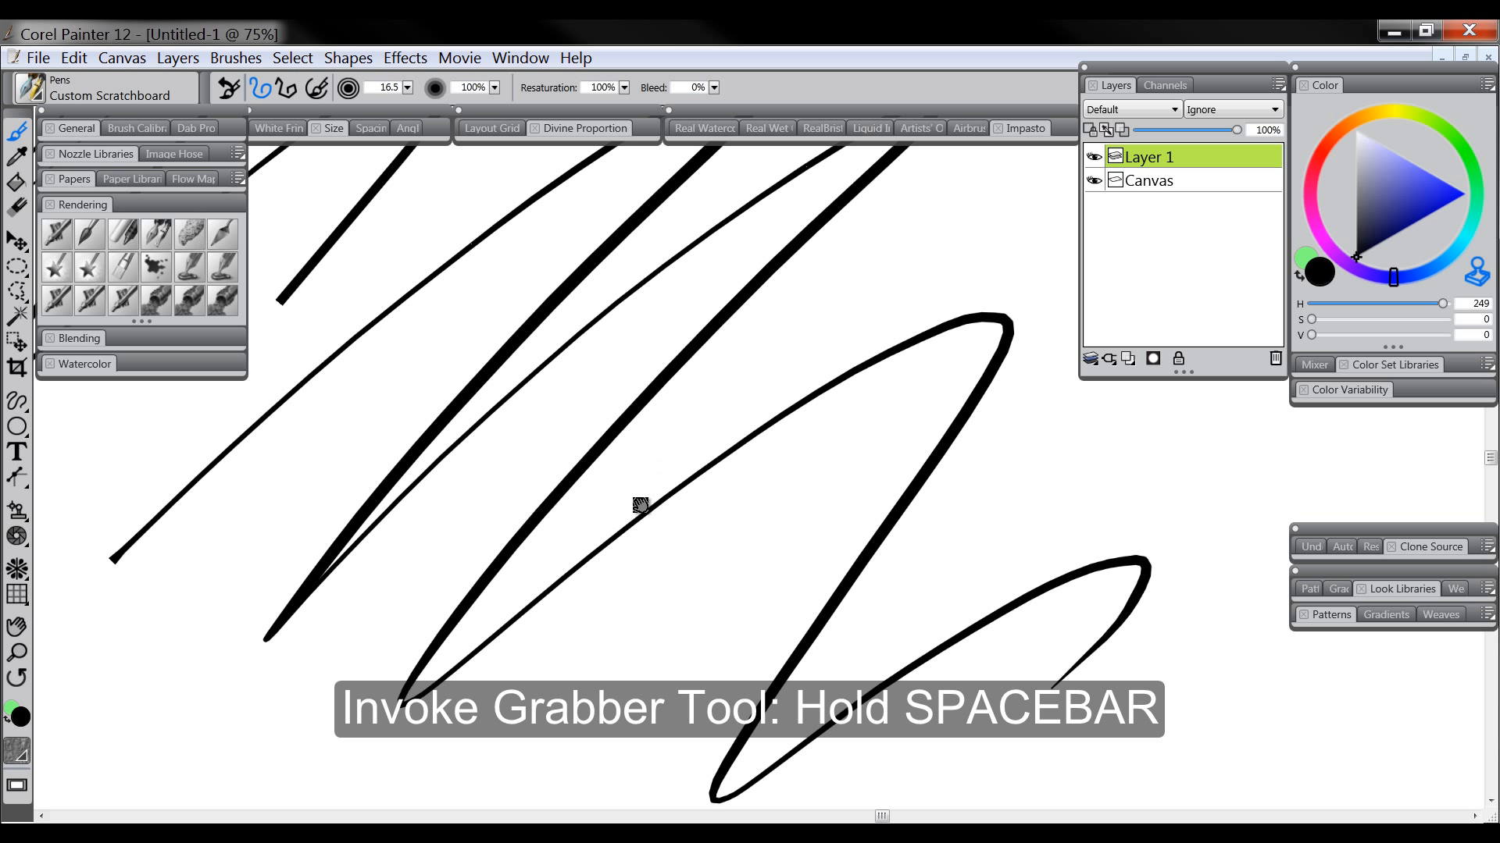
pyautogui.moveTo(640, 505)
pyautogui.mouseDown()
pyautogui.moveTo(777, 391)
pyautogui.moveTo(663, 508)
pyautogui.moveTo(658, 581)
pyautogui.moveTo(646, 528)
pyautogui.moveTo(599, 552)
pyautogui.moveTo(704, 549)
pyautogui.moveTo(753, 469)
pyautogui.moveTo(656, 523)
pyautogui.moveTo(670, 453)
pyautogui.moveTo(623, 569)
pyautogui.moveTo(669, 609)
pyautogui.moveTo(593, 551)
pyautogui.moveTo(645, 602)
pyautogui.moveTo(615, 551)
pyautogui.mouseUp()
# - Hide the palettes and interface, and pan the zigzag drawing around the cleared workspace with the temporary Grabber
pyautogui.press('Tab')
pyautogui.press('Tab')
pyautogui.press('Tab')
pyautogui.press('Tab')
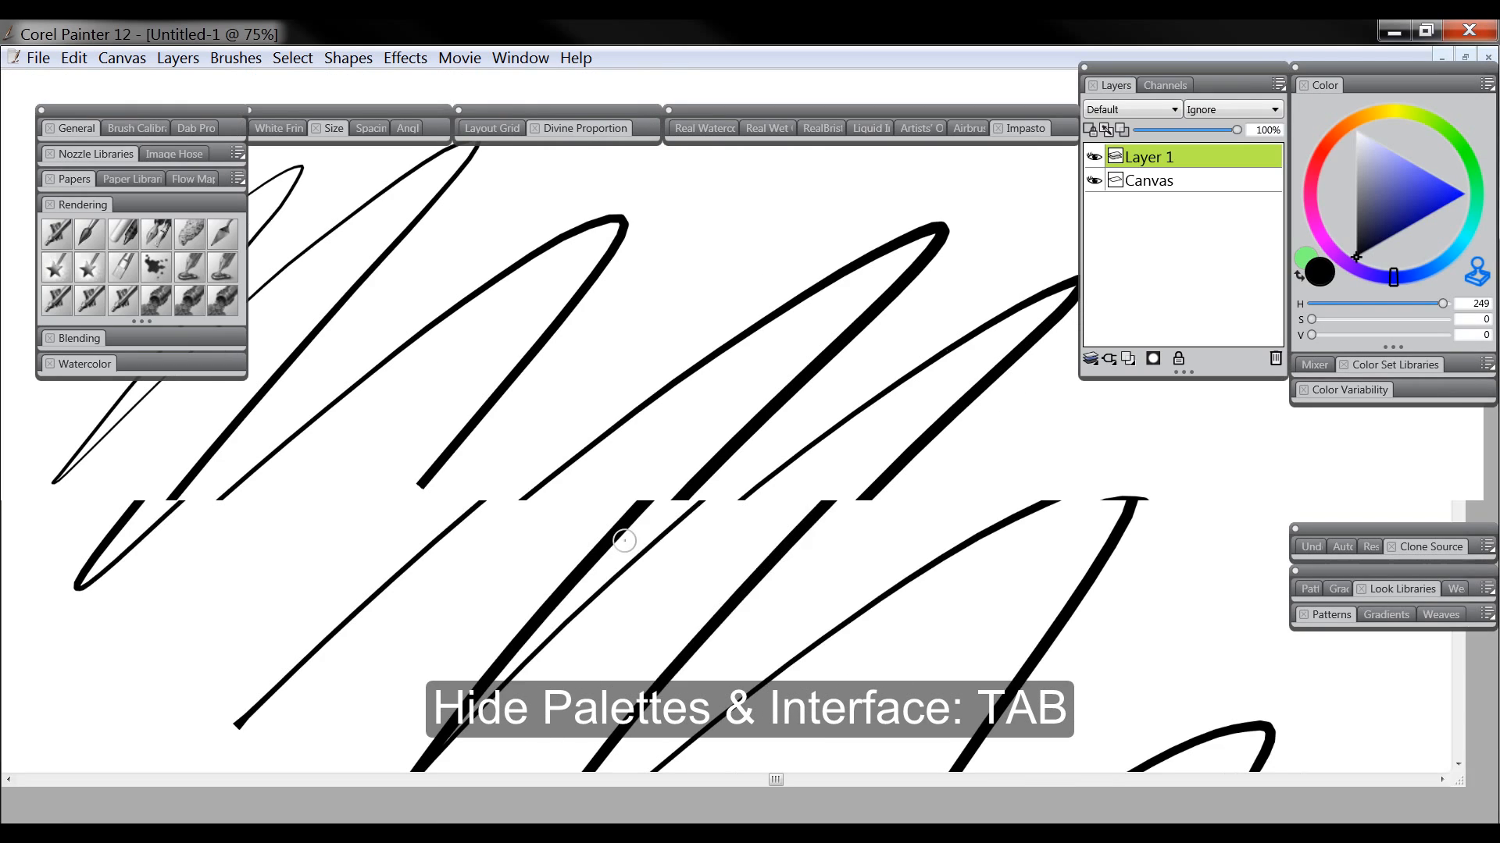
pyautogui.press('Tab')
pyautogui.press('Tab')
pyautogui.press('Tab')
pyautogui.press('space')
pyautogui.moveTo(619, 567); pyautogui.dragTo(680, 456)
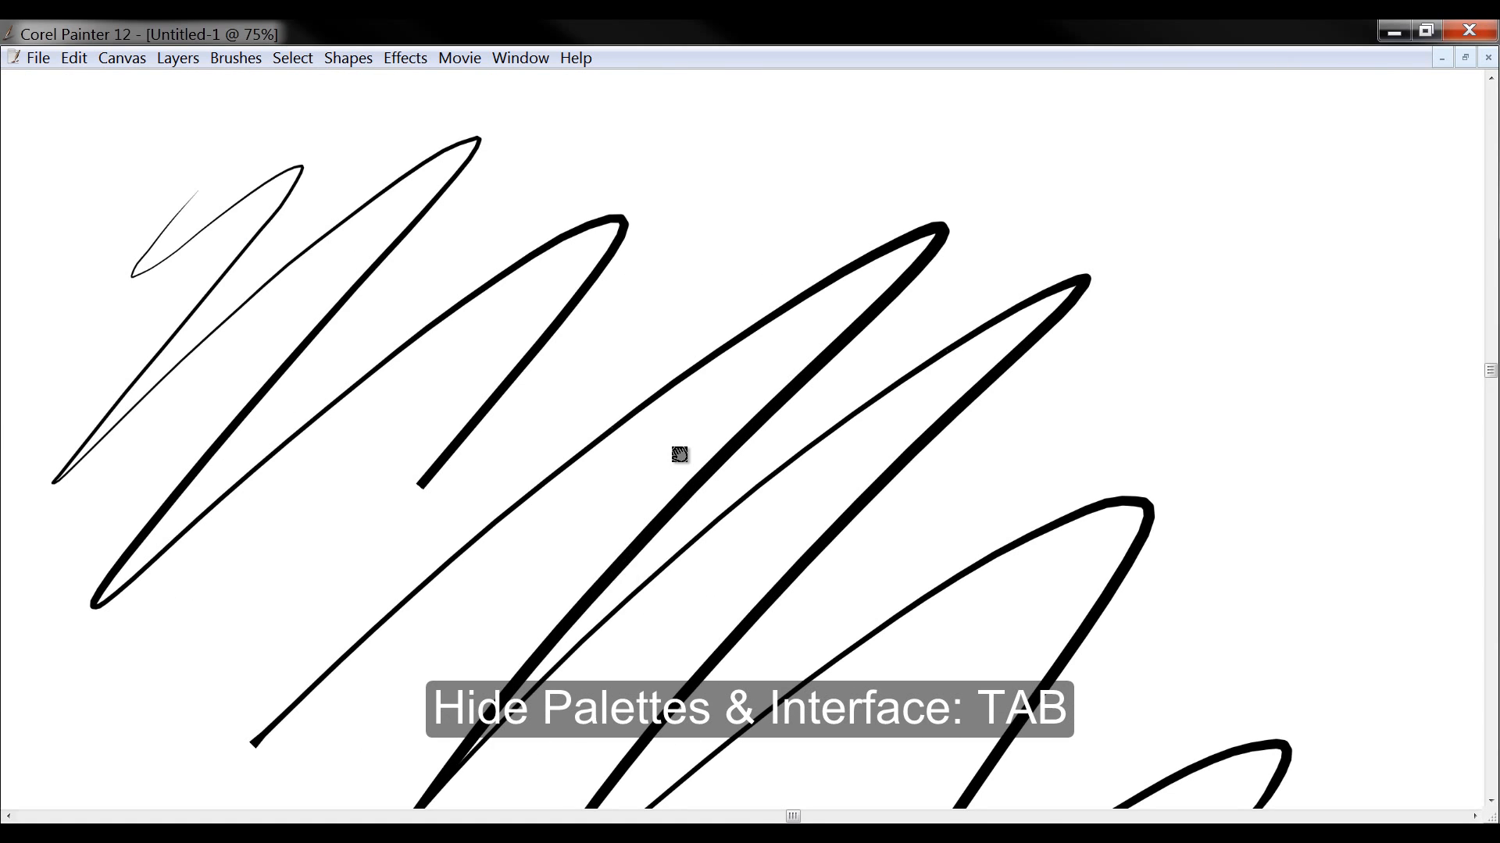
pyautogui.moveTo(650, 540); pyautogui.dragTo(672, 482)
pyautogui.moveTo(678, 610); pyautogui.dragTo(707, 488)
pyautogui.moveTo(675, 582); pyautogui.dragTo(703, 458)
pyautogui.moveTo(880, 332); pyautogui.dragTo(797, 623)
# - Restore the palettes and interface, and reposition the view of the zigzag strokes
pyautogui.press('Tab')
pyautogui.press('space')
pyautogui.moveTo(526, 559); pyautogui.dragTo(498, 565)
pyautogui.rightClick(467, 571)
pyautogui.click(543, 586)
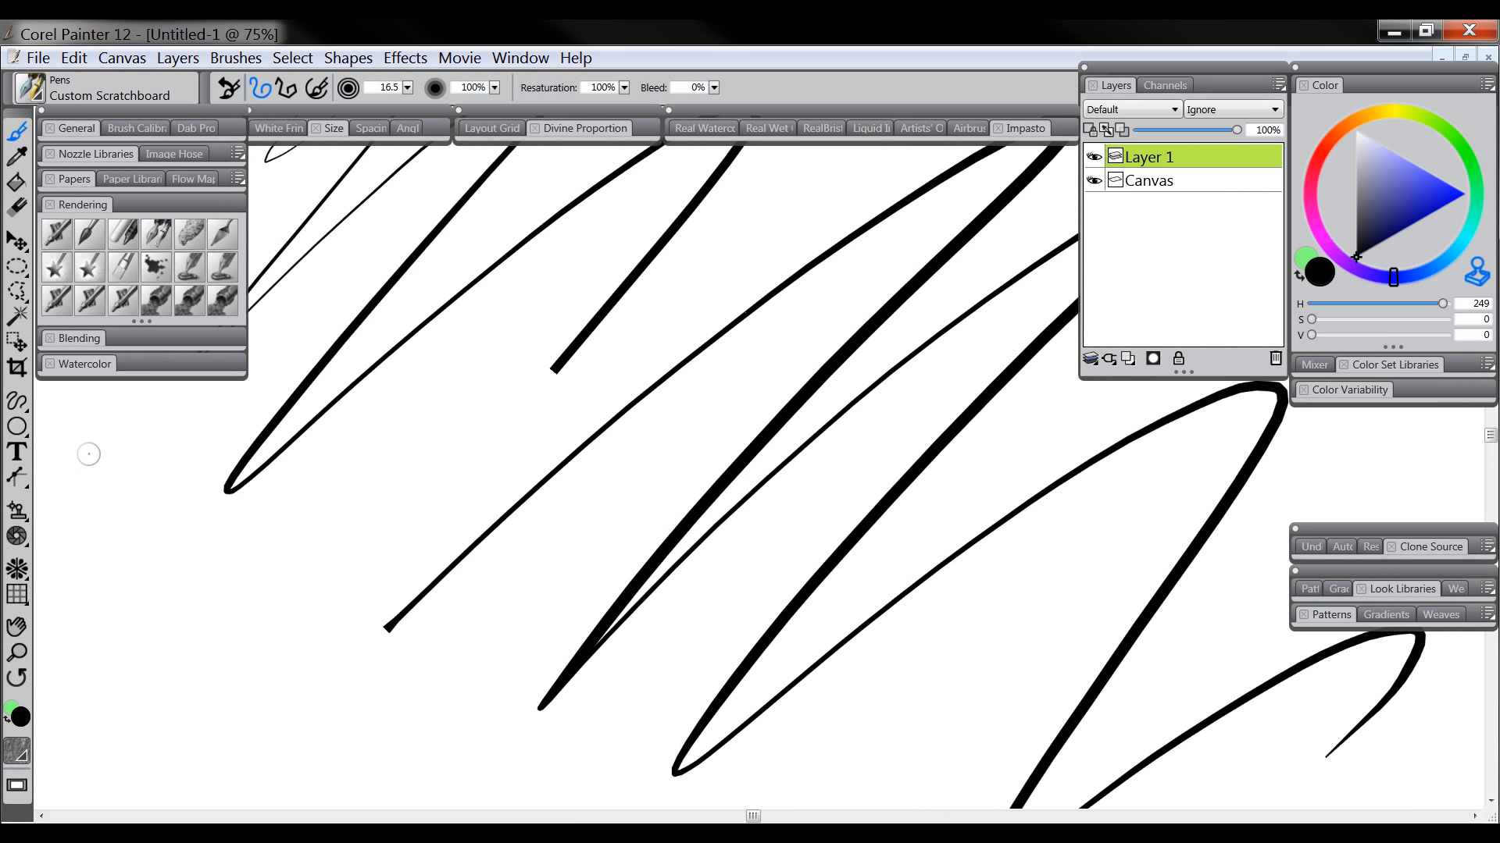
# - Magnify the zigzag strokes to 150% with the Magnifier, and zoom back out to 50%
pyautogui.click(18, 653)
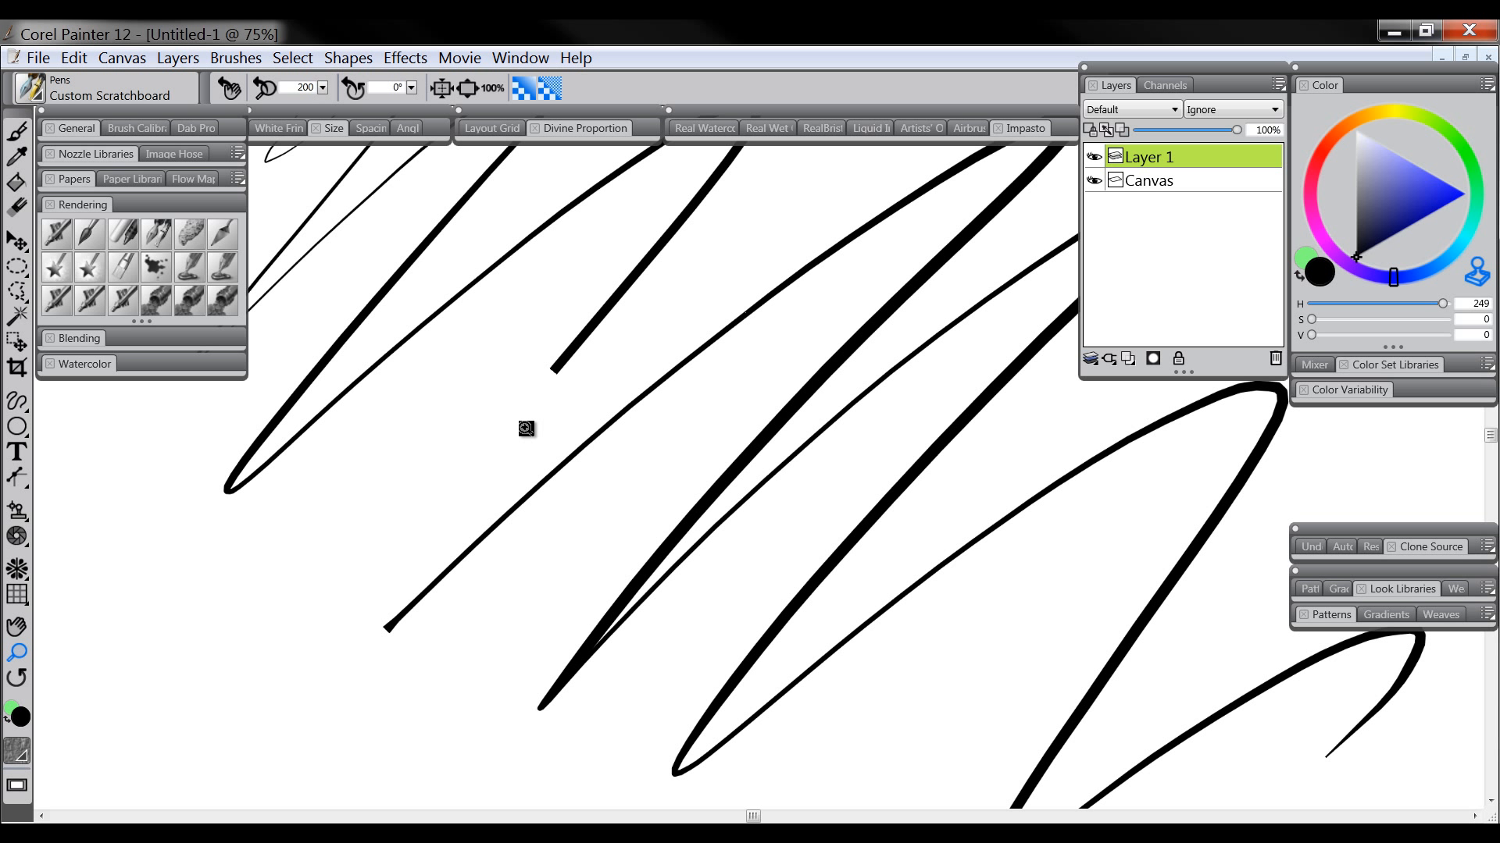
pyautogui.click(702, 446)
pyautogui.click(703, 449)
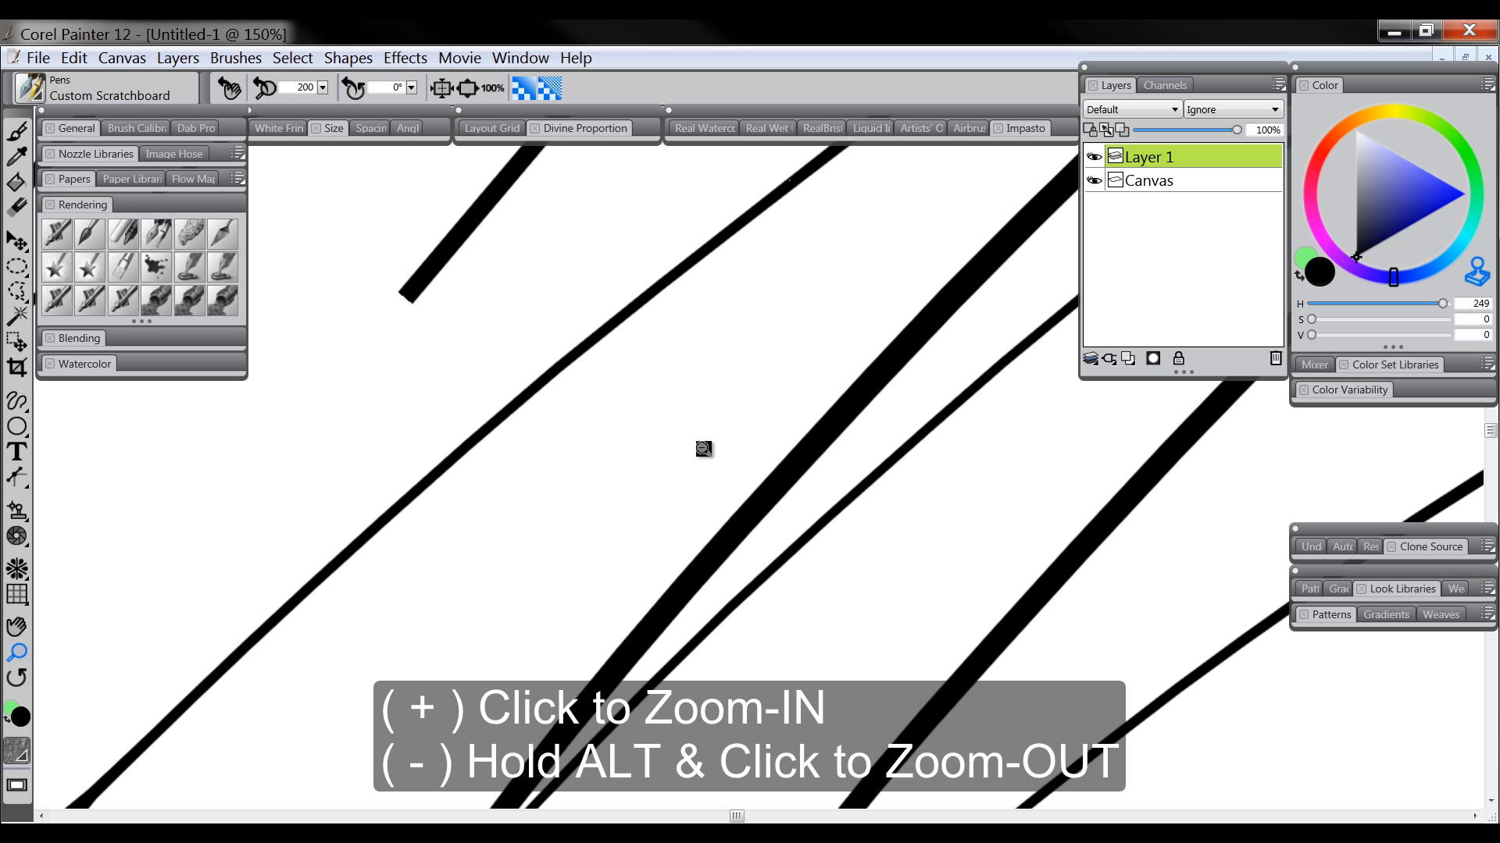
pyautogui.keyDown('alt'); pyautogui.click(702, 443); pyautogui.keyUp('alt')
pyautogui.keyDown('alt'); pyautogui.click(702, 443); pyautogui.keyUp('alt')
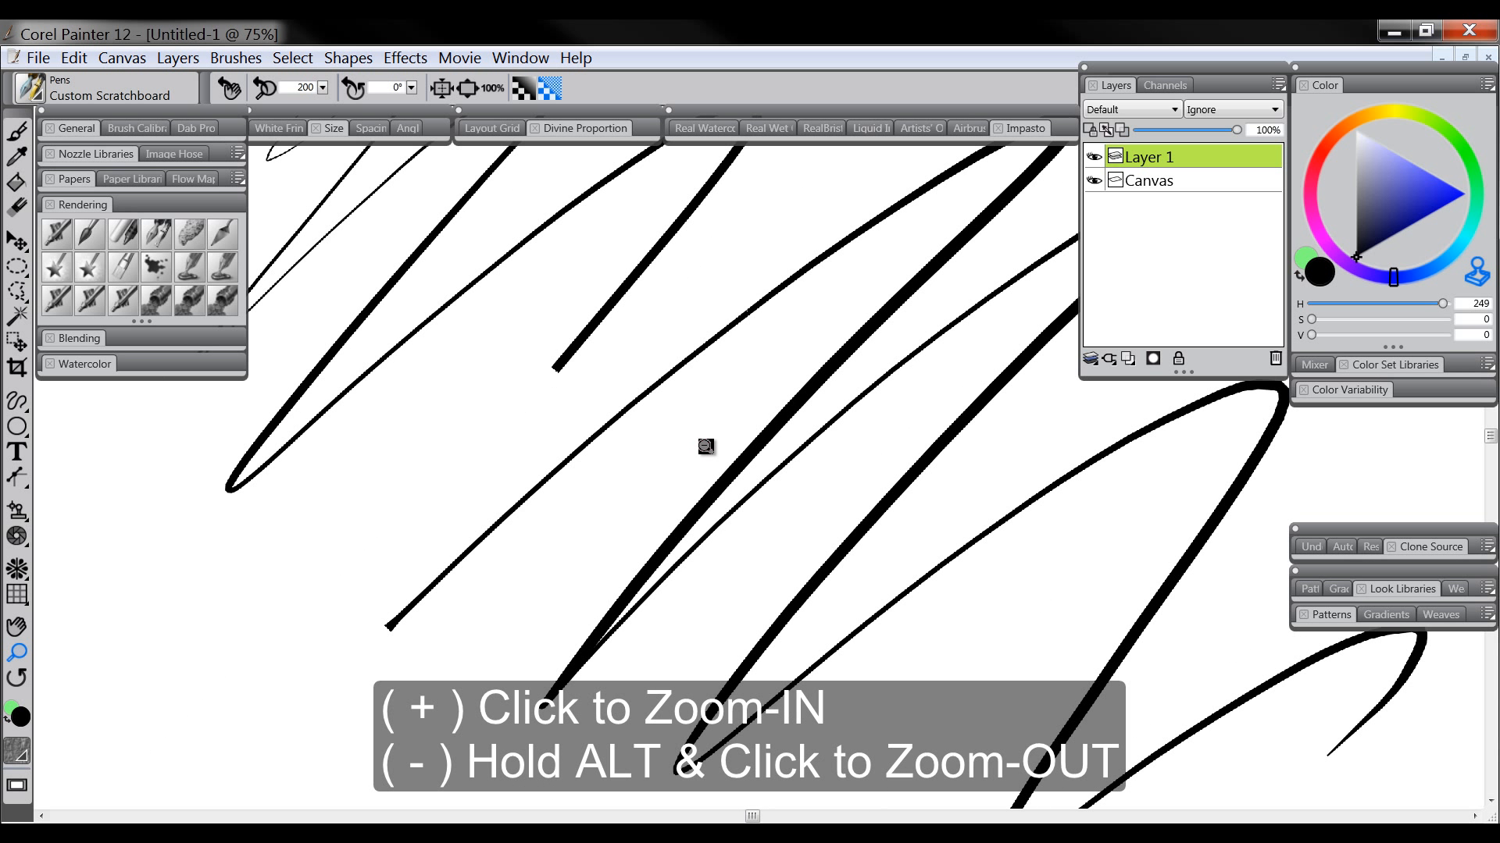
pyautogui.keyDown('alt'); pyautogui.click(702, 444); pyautogui.keyUp('alt')
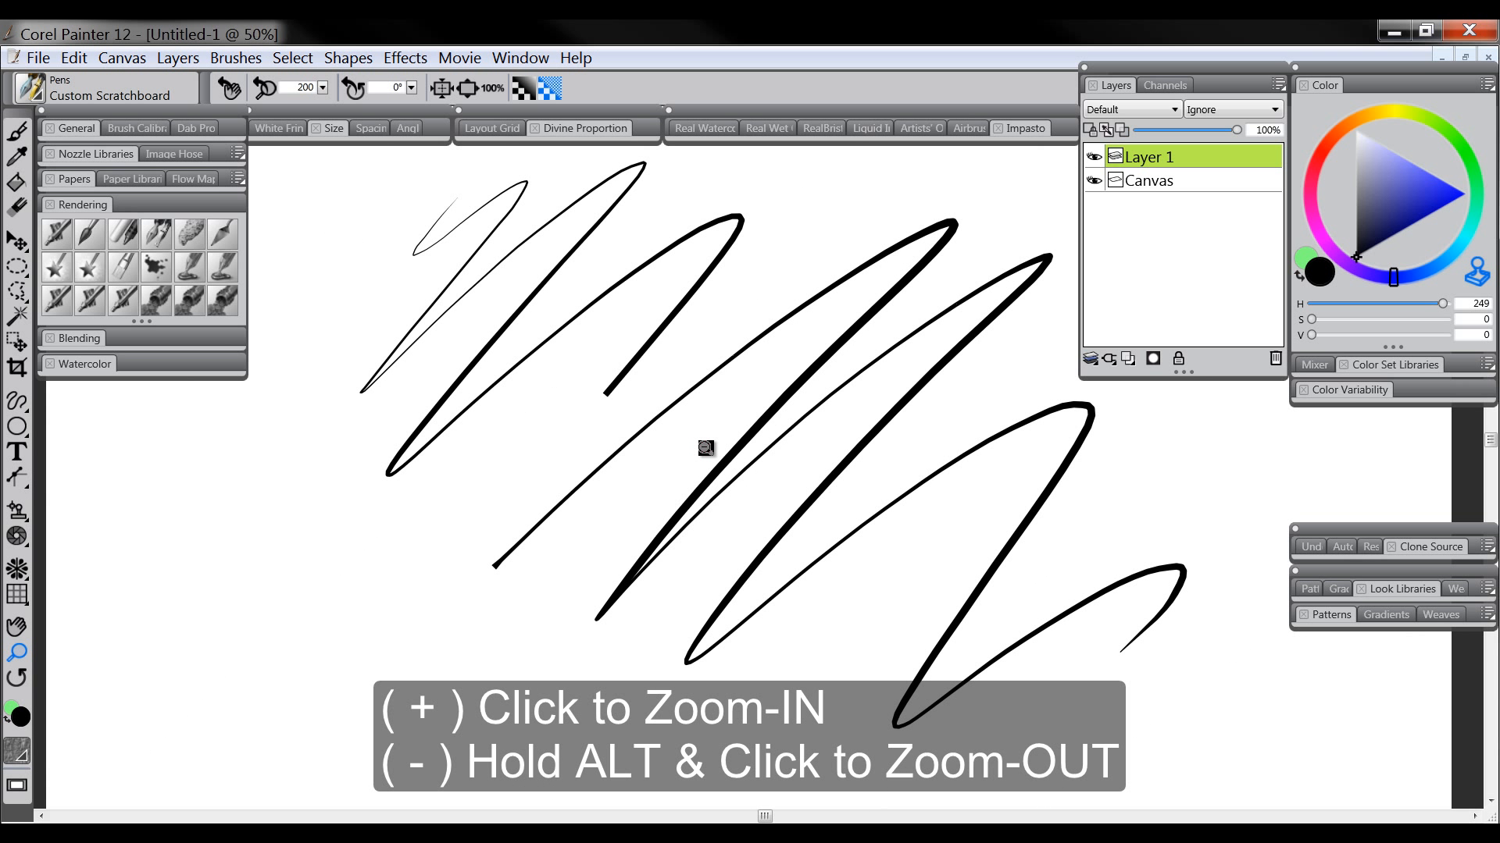
# - View the drawing at 100%, fit it to the screen, and center it in the window after moving it
pyautogui.click(492, 87)
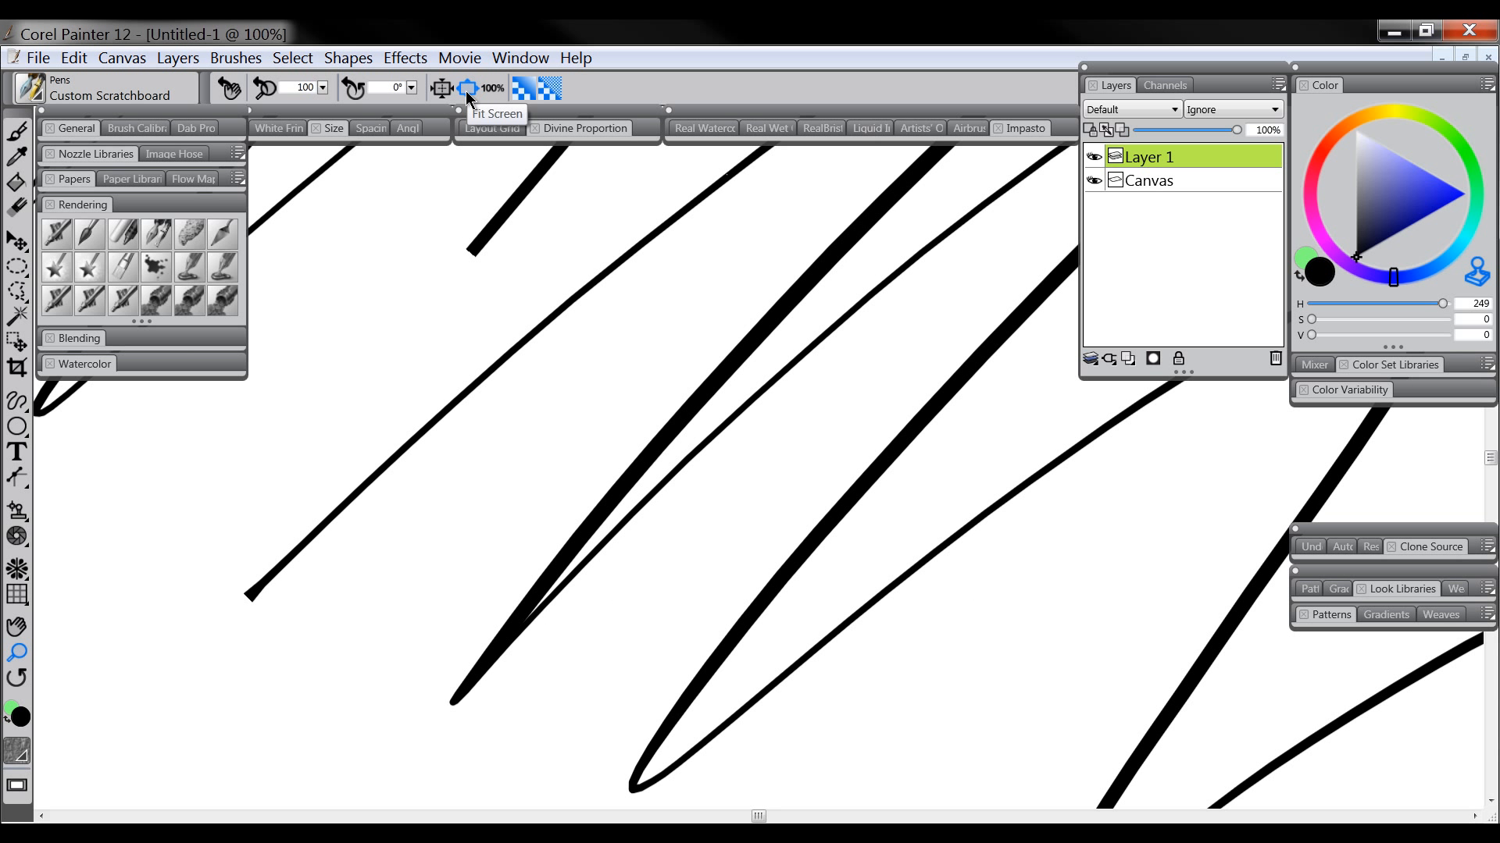
pyautogui.click(468, 90)
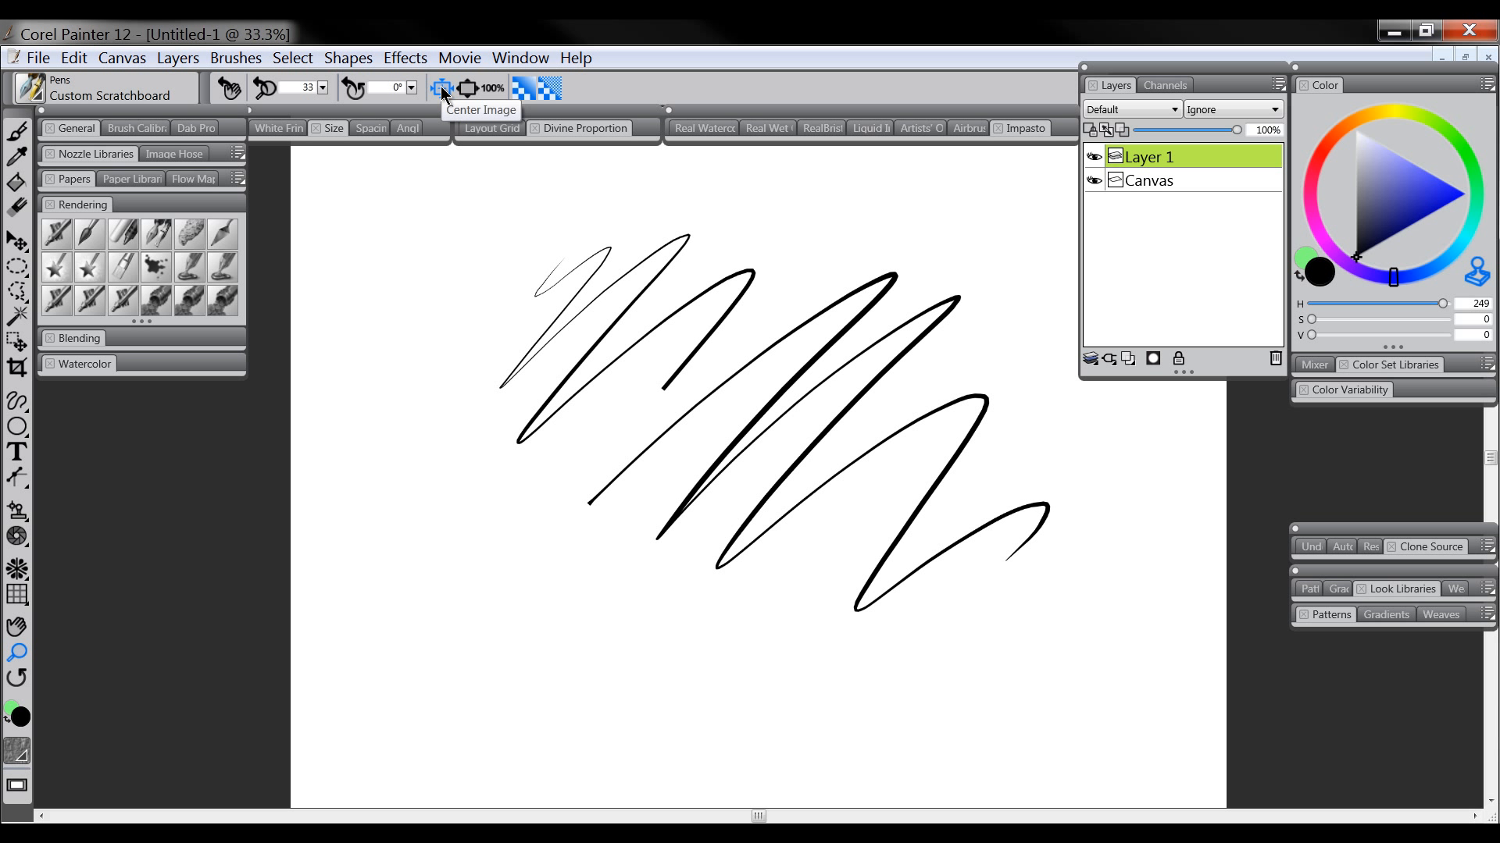
pyautogui.moveTo(592, 356); pyautogui.dragTo(260, 426)
pyautogui.click(442, 90)
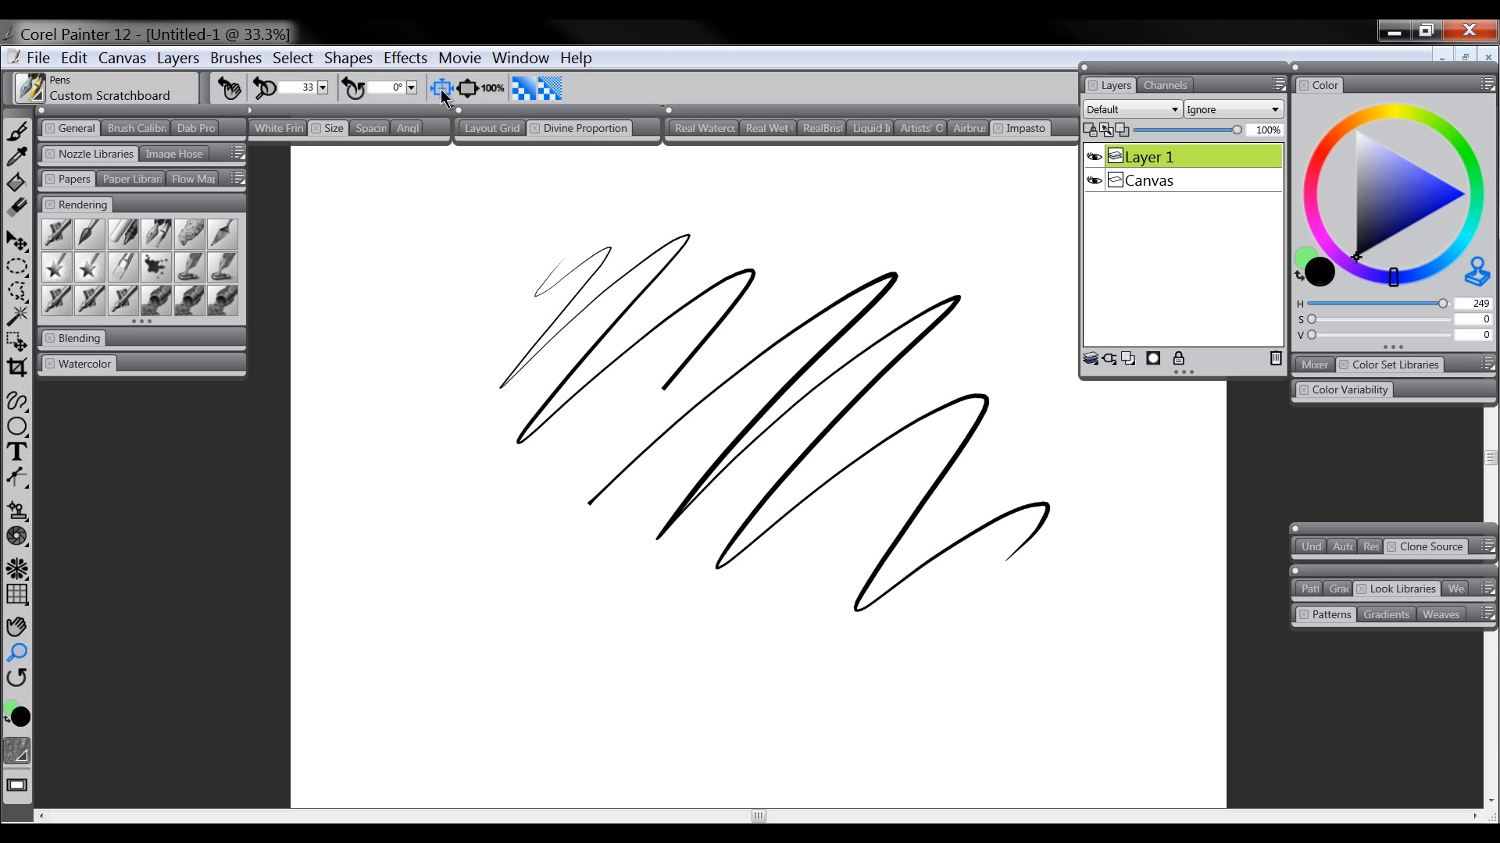
# - Magnify the drawing up to 1600% and fit the whole canvas back on the screen
pyautogui.click(613, 346)
pyautogui.click(612, 346)
pyautogui.scroll(9, 612, 354)
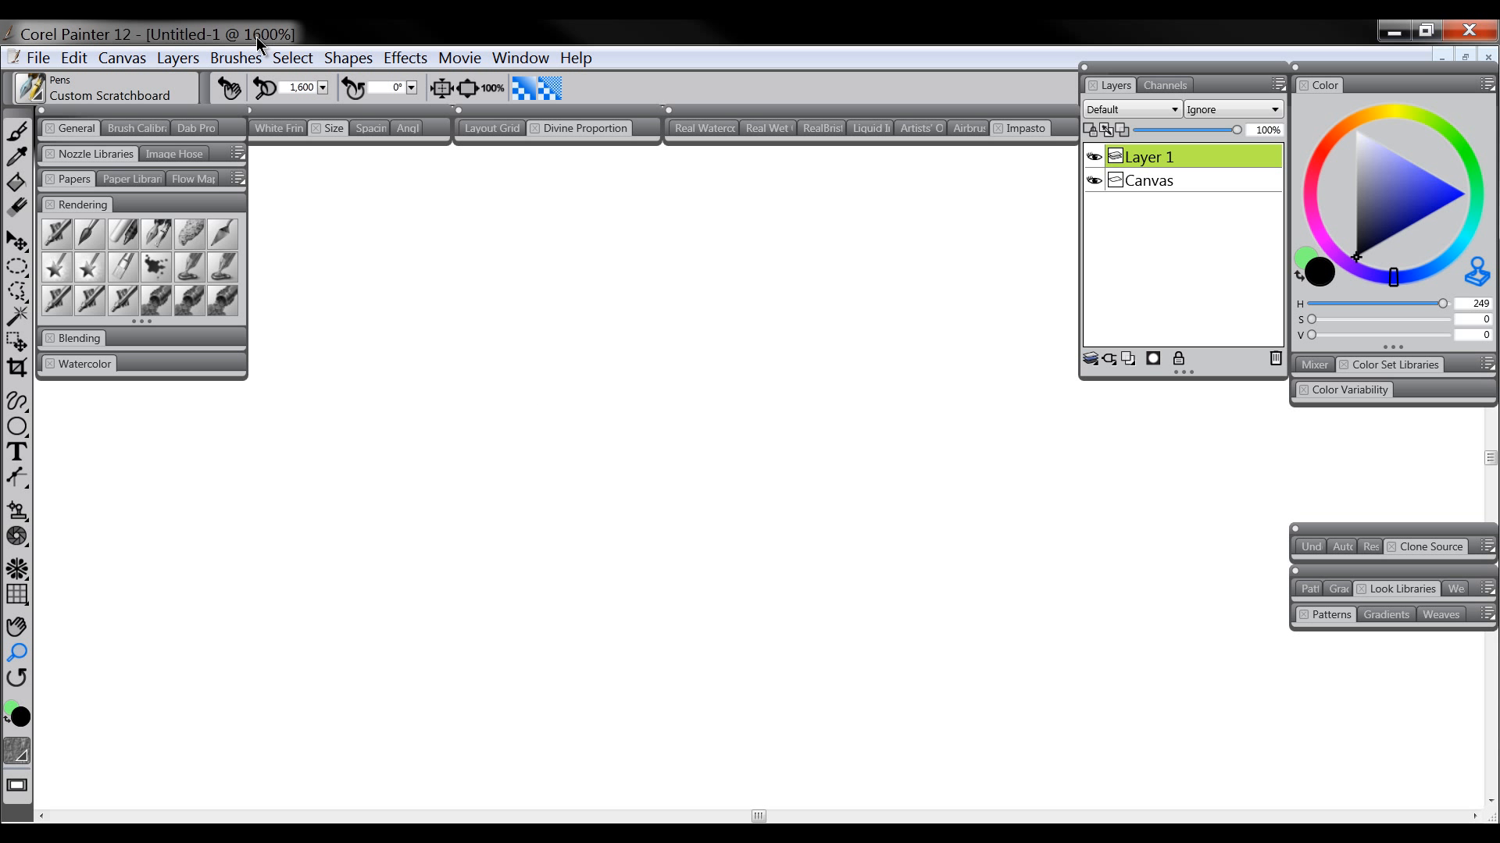
pyautogui.click(469, 88)
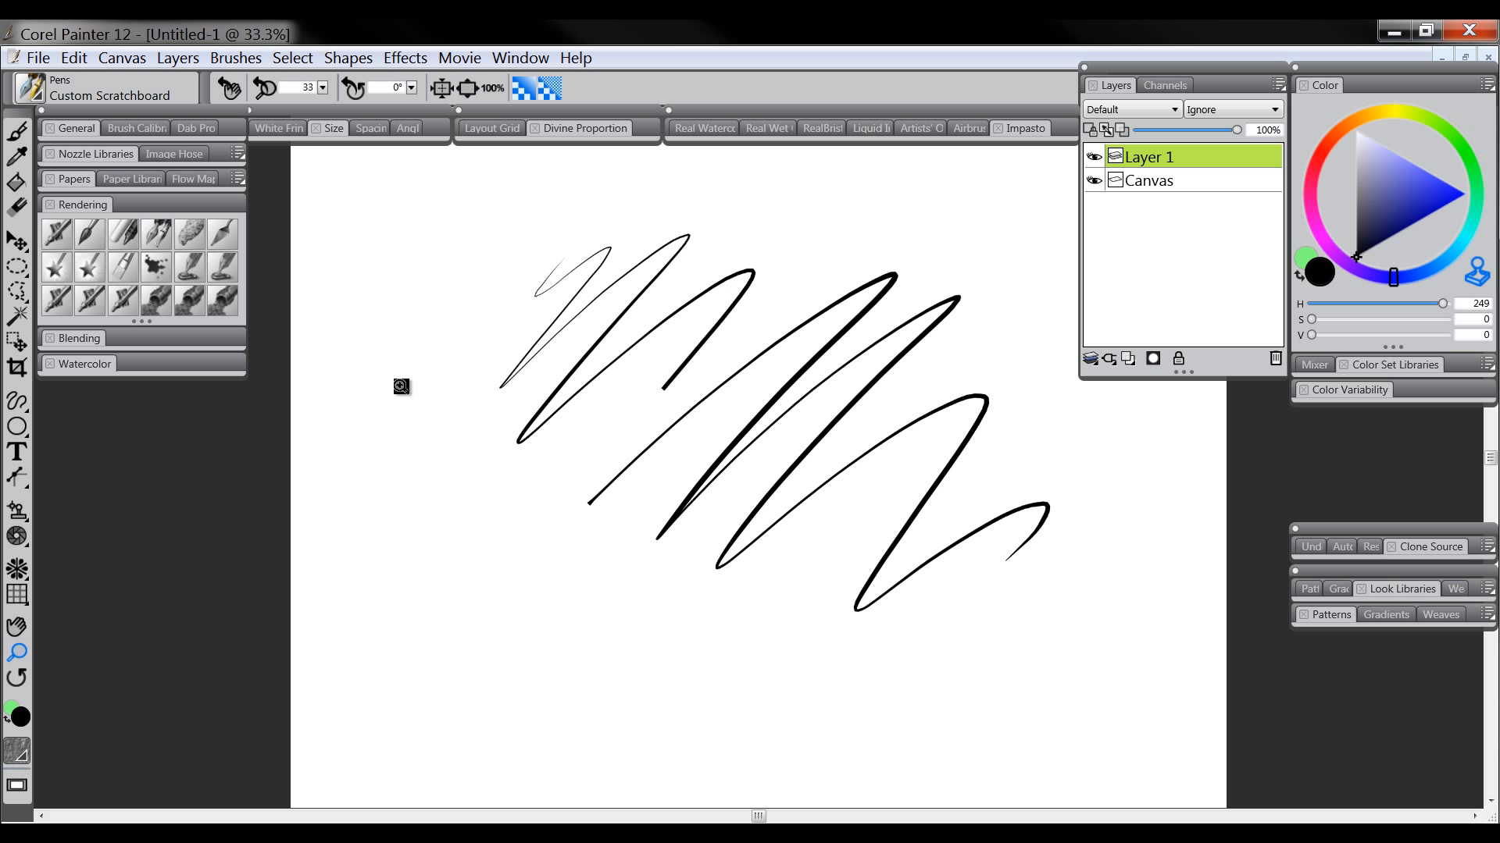
# - Zoom into a rectangle framed around the zigzag strokes, and zoom closer on the blunt end of the upper stroke
pyautogui.moveTo(454, 208); pyautogui.dragTo(1063, 664)
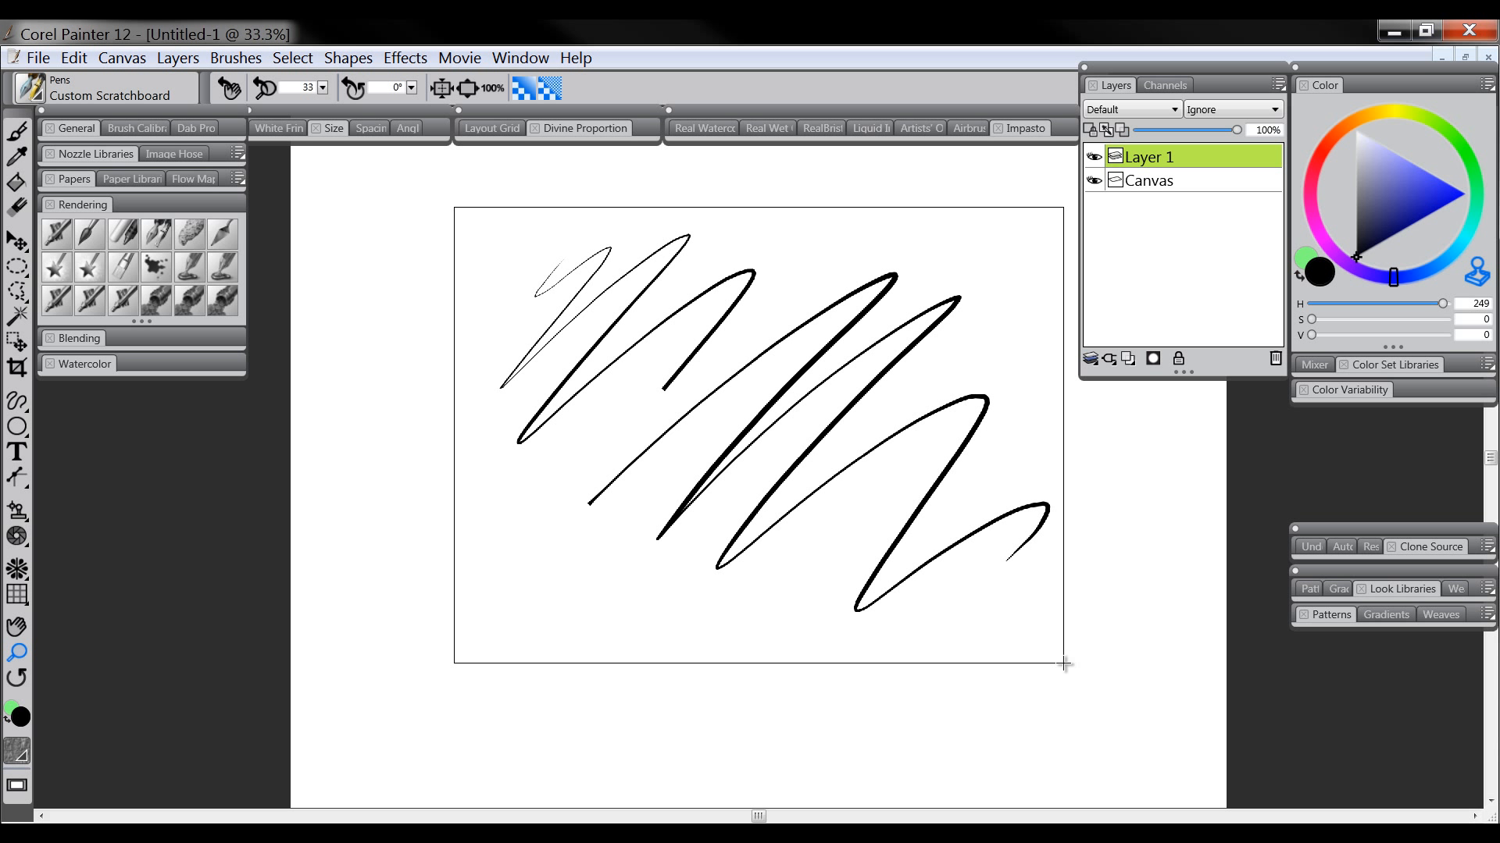
pyautogui.moveTo(1063, 664); pyautogui.dragTo(1064, 658)
pyautogui.rightClick(688, 446)
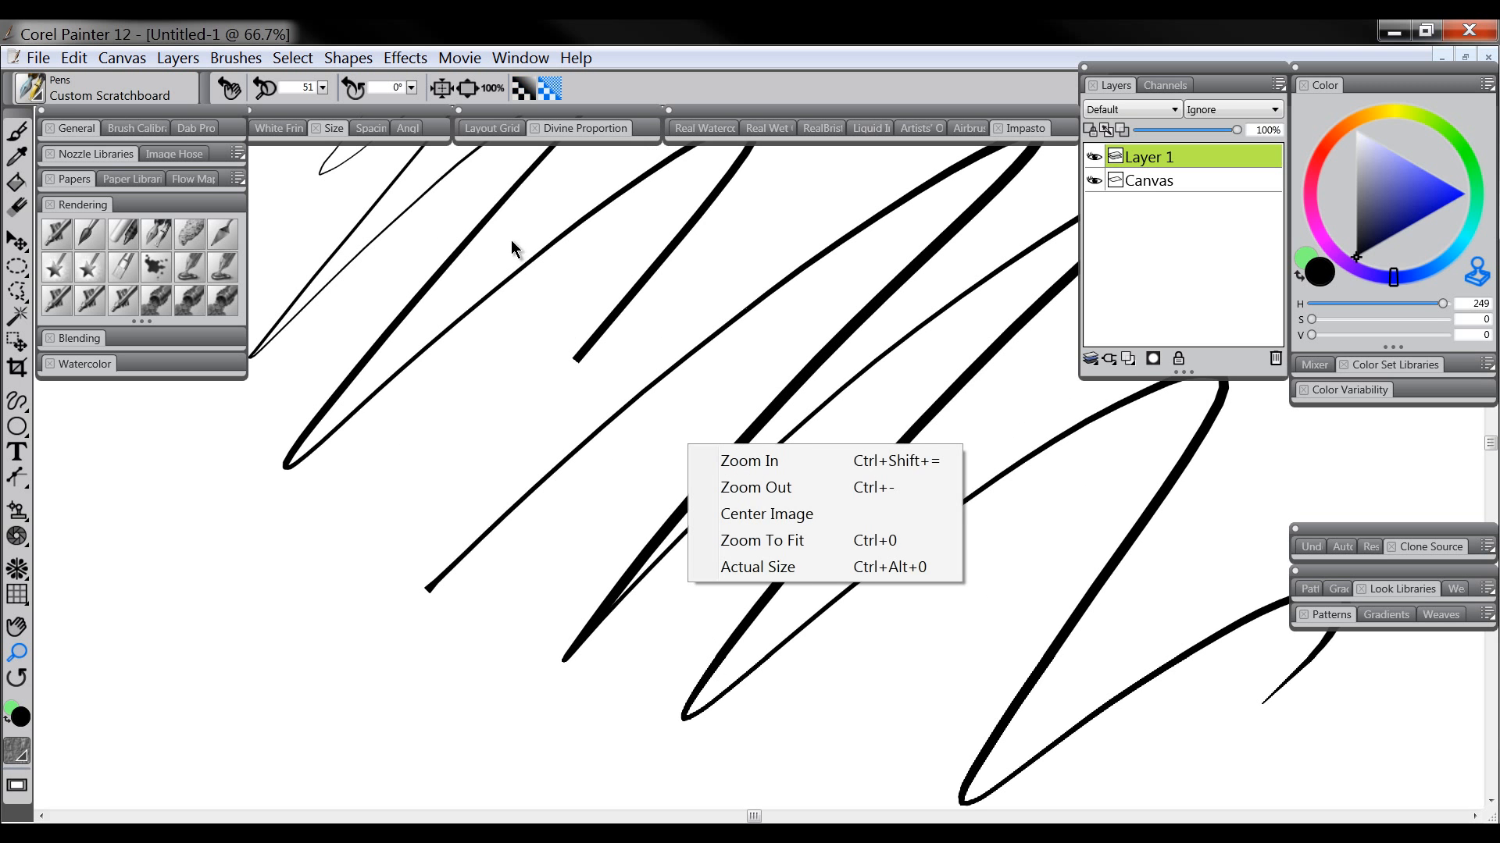
pyautogui.click(543, 304)
pyautogui.moveTo(542, 300); pyautogui.dragTo(636, 408)
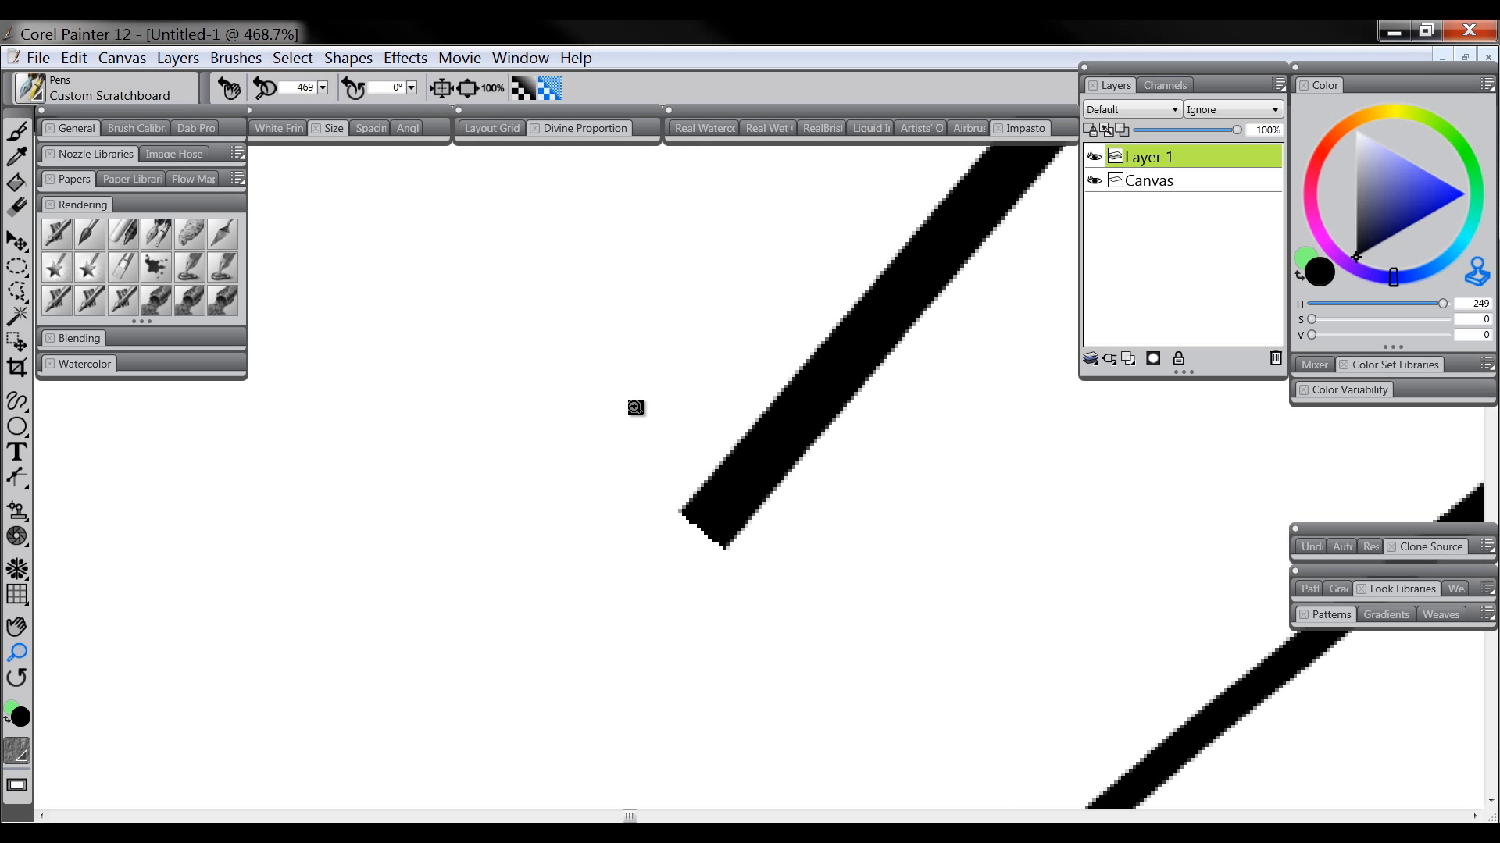
# - Zoom out to 25% so the entire canvas is in view and reposition it in the workspace
pyautogui.keyDown('alt'); pyautogui.click(881, 496); pyautogui.keyUp('alt')
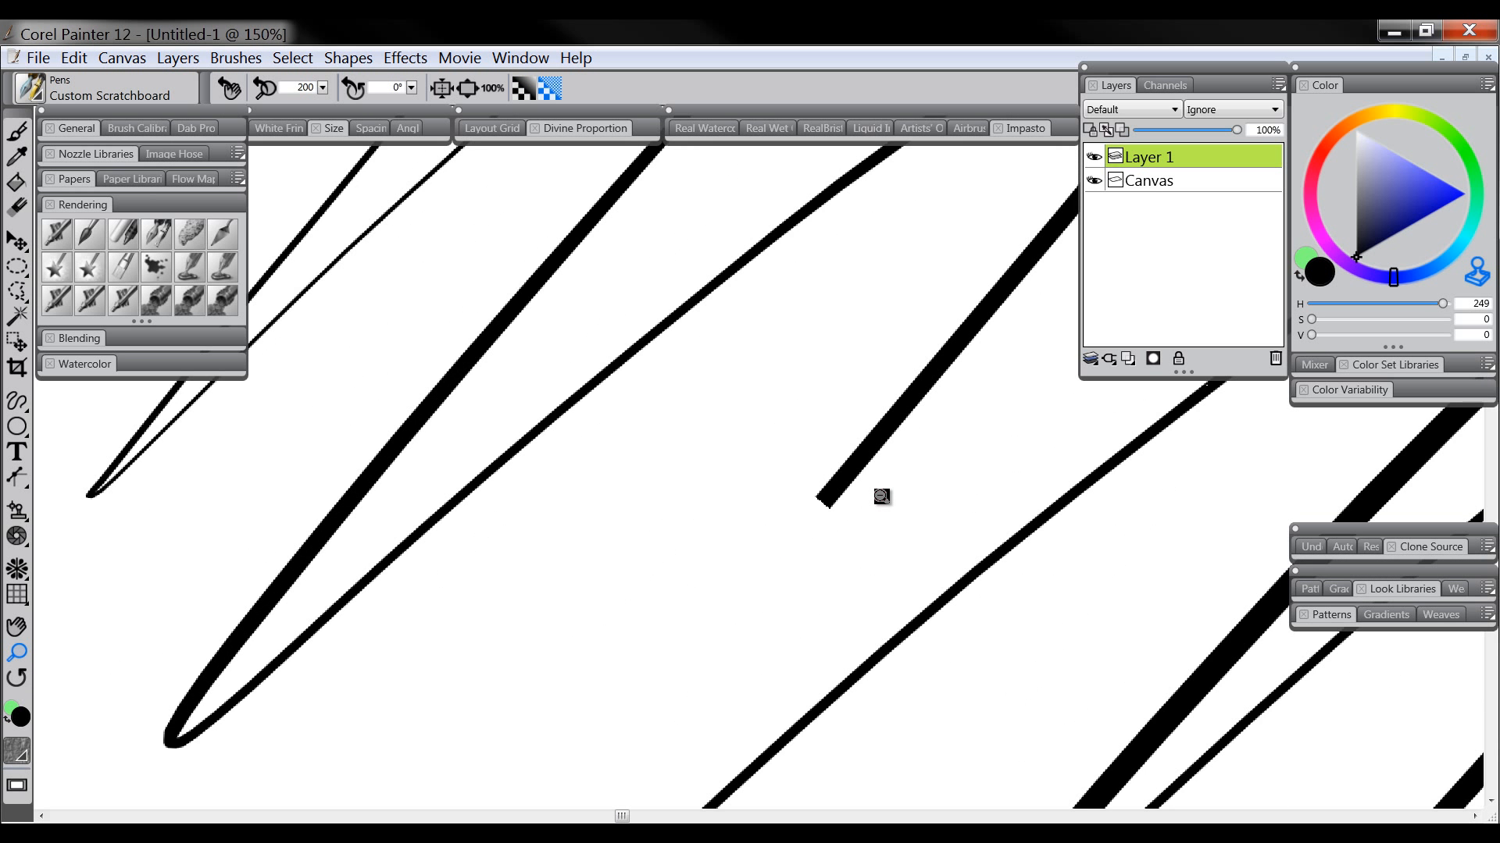
pyautogui.keyDown('alt'); pyautogui.click(880, 496); pyautogui.keyUp('alt')
pyautogui.keyDown('alt'); pyautogui.click(881, 496); pyautogui.keyUp('alt')
pyautogui.keyDown('alt'); pyautogui.click(881, 498); pyautogui.keyUp('alt')
pyautogui.keyDown('alt'); pyautogui.click(881, 498); pyautogui.keyUp('alt')
pyautogui.keyDown('alt'); pyautogui.click(880, 499); pyautogui.keyUp('alt')
pyautogui.moveTo(877, 516); pyautogui.dragTo(573, 467)
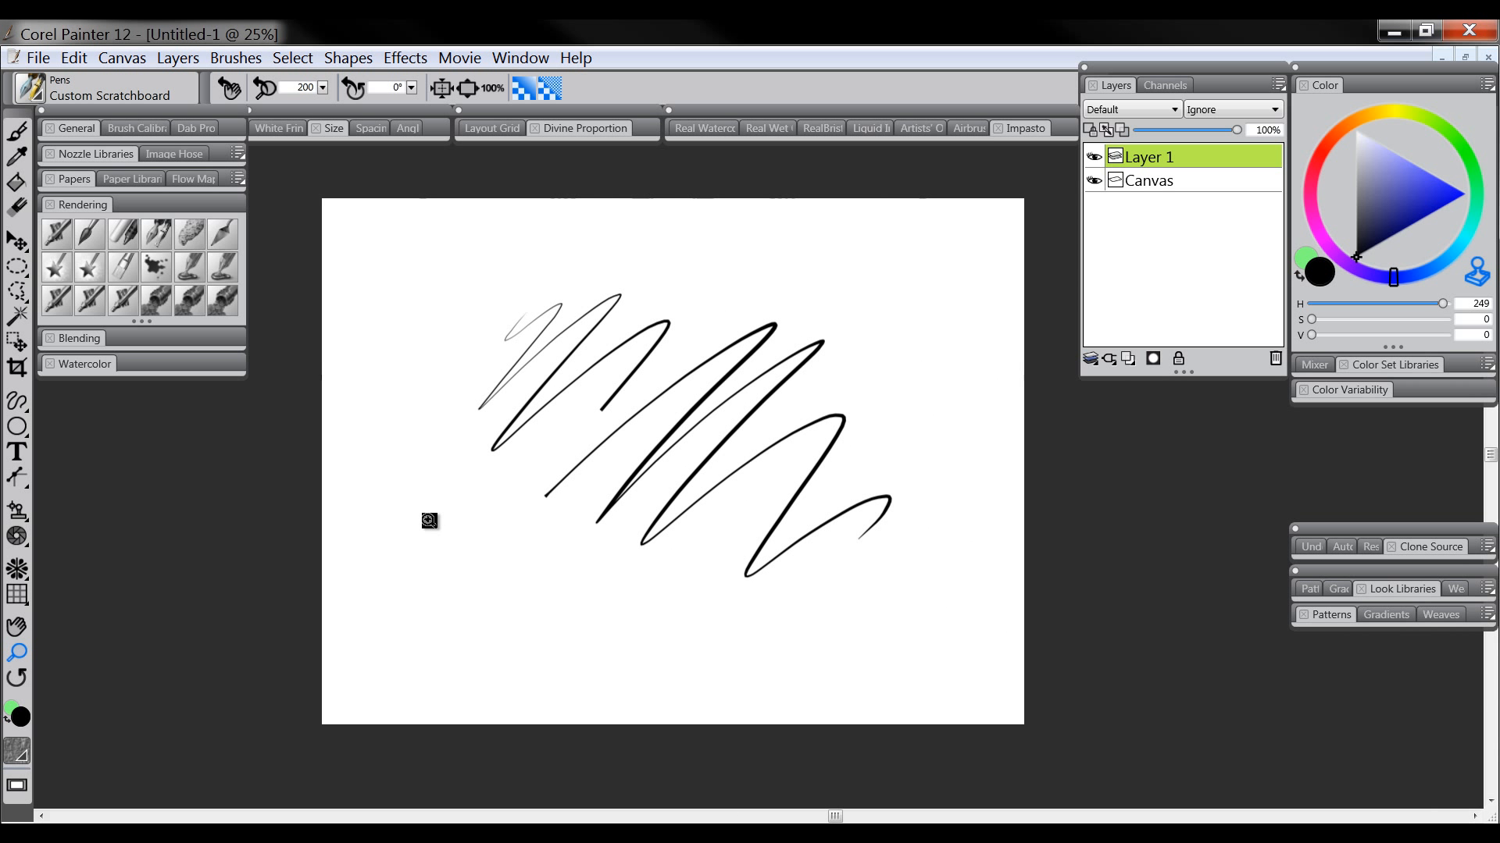
# - Rotate the page freehand with the Rotate Page tool and reset it to 0°, repeating the rotation and reset once
pyautogui.click(19, 679)
pyautogui.moveTo(395, 244); pyautogui.dragTo(890, 523)
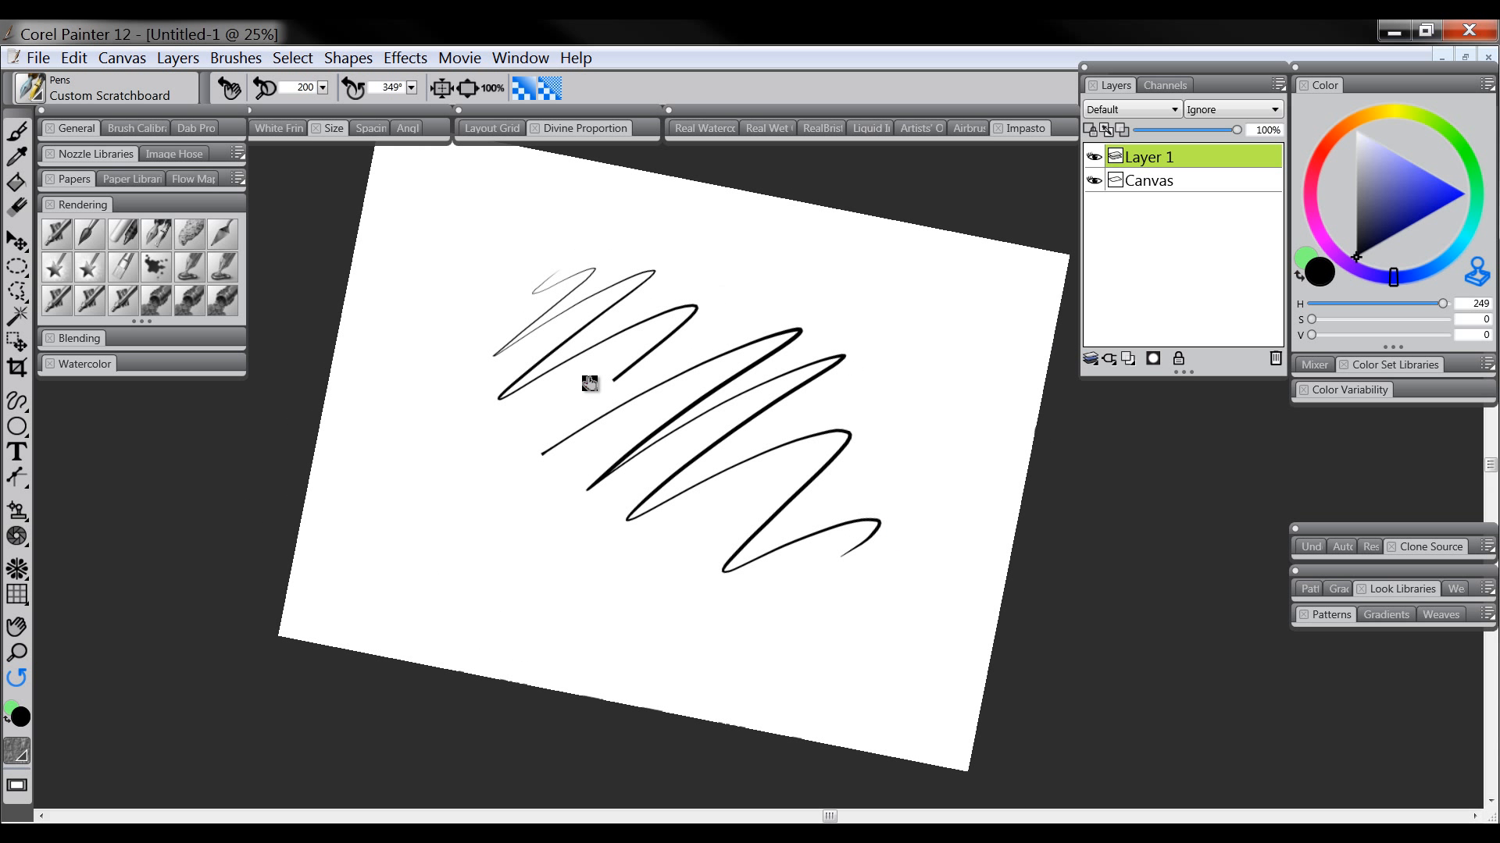
pyautogui.click(473, 295)
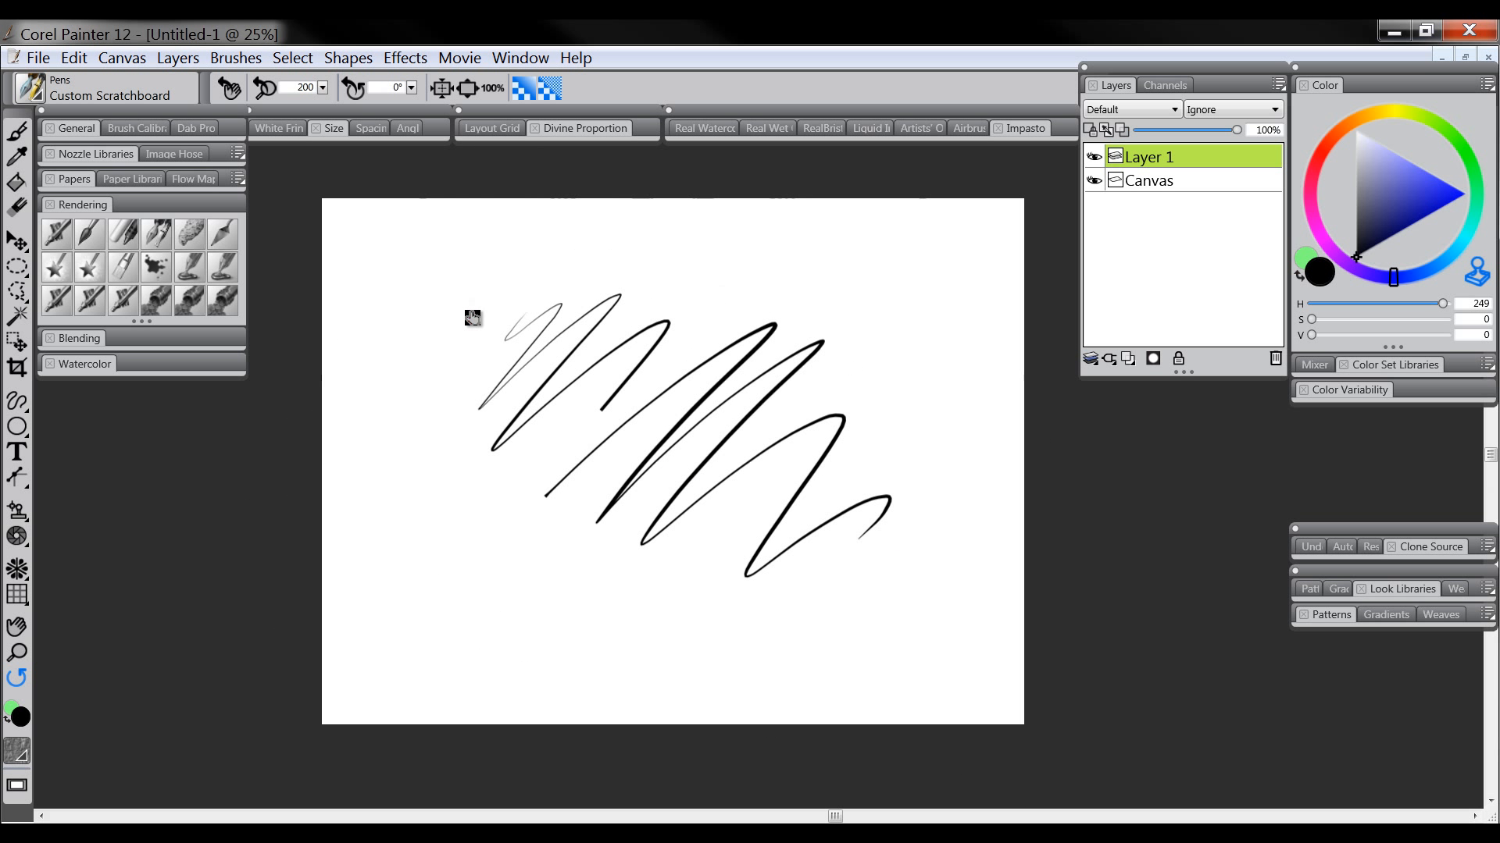
pyautogui.moveTo(505, 546); pyautogui.dragTo(777, 477)
pyautogui.click(778, 477)
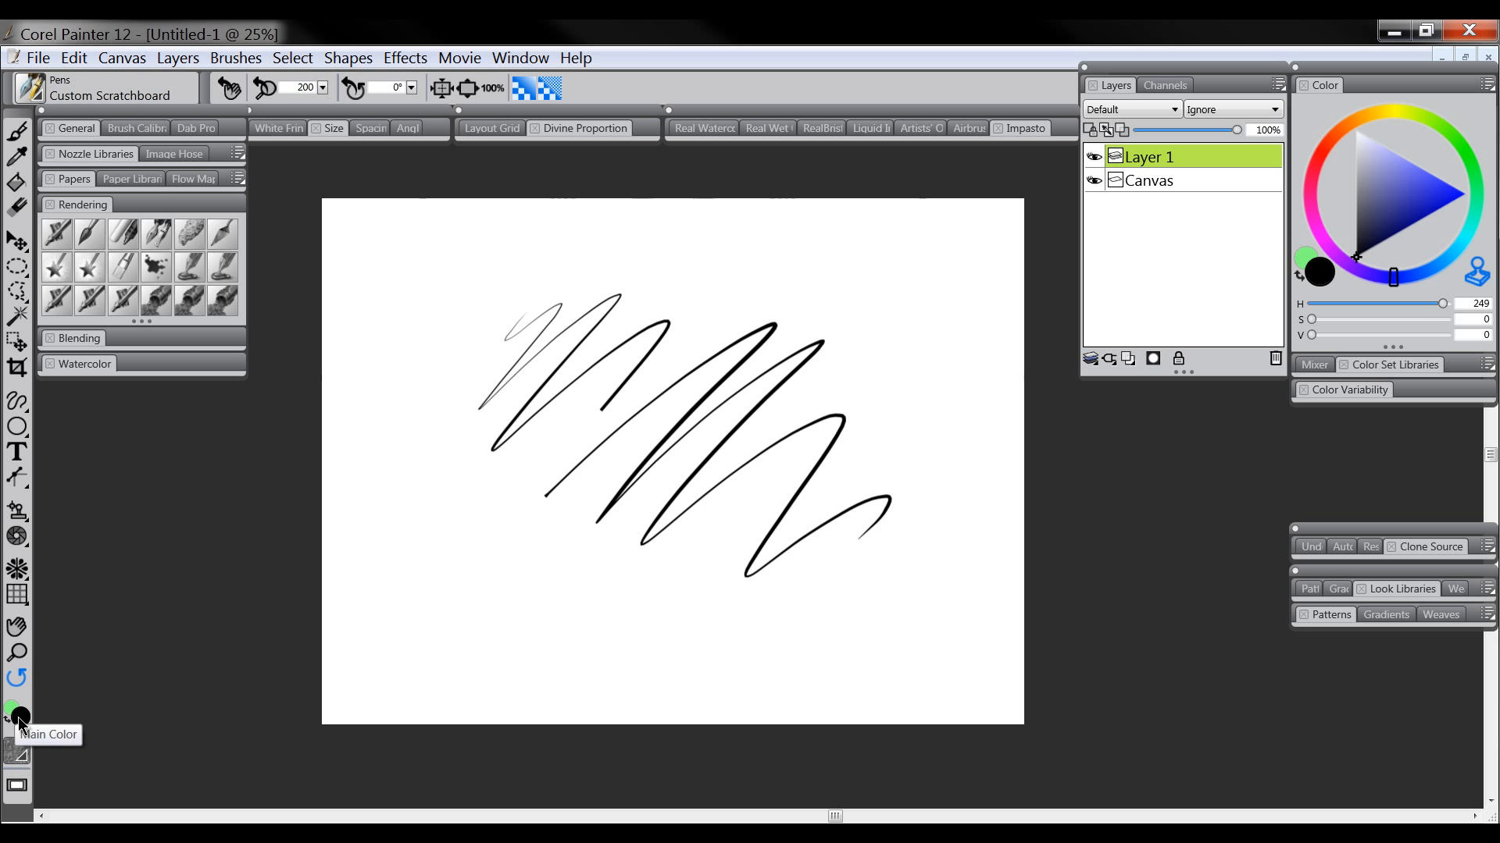
# - Swap the main and additional colors back and forth, ending with black as the main color
pyautogui.click(7, 723)
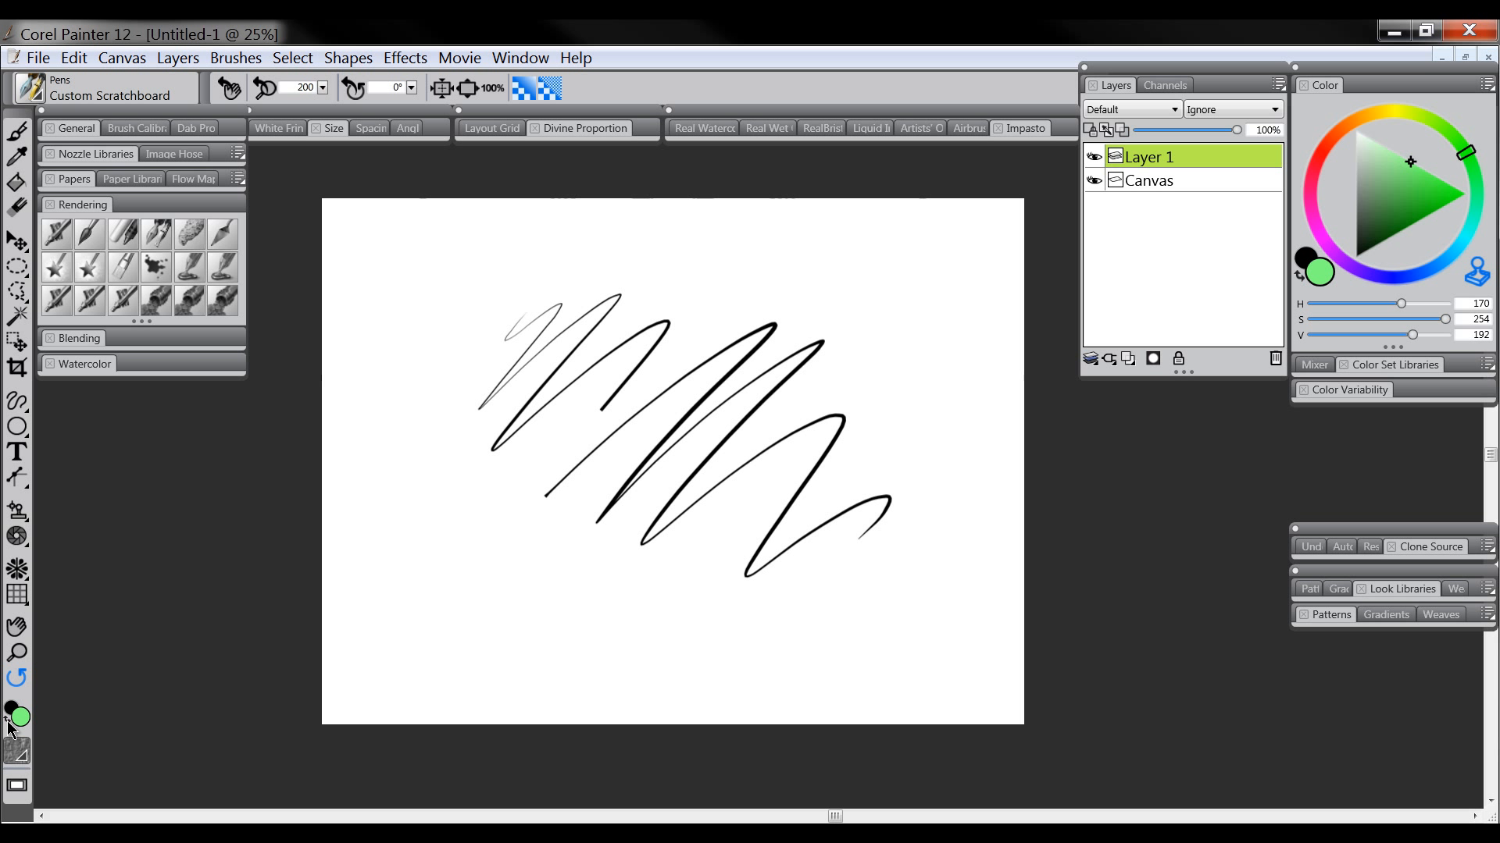
pyautogui.click(7, 722)
pyautogui.click(6, 721)
pyautogui.click(5, 722)
pyautogui.click(6, 721)
pyautogui.click(5, 722)
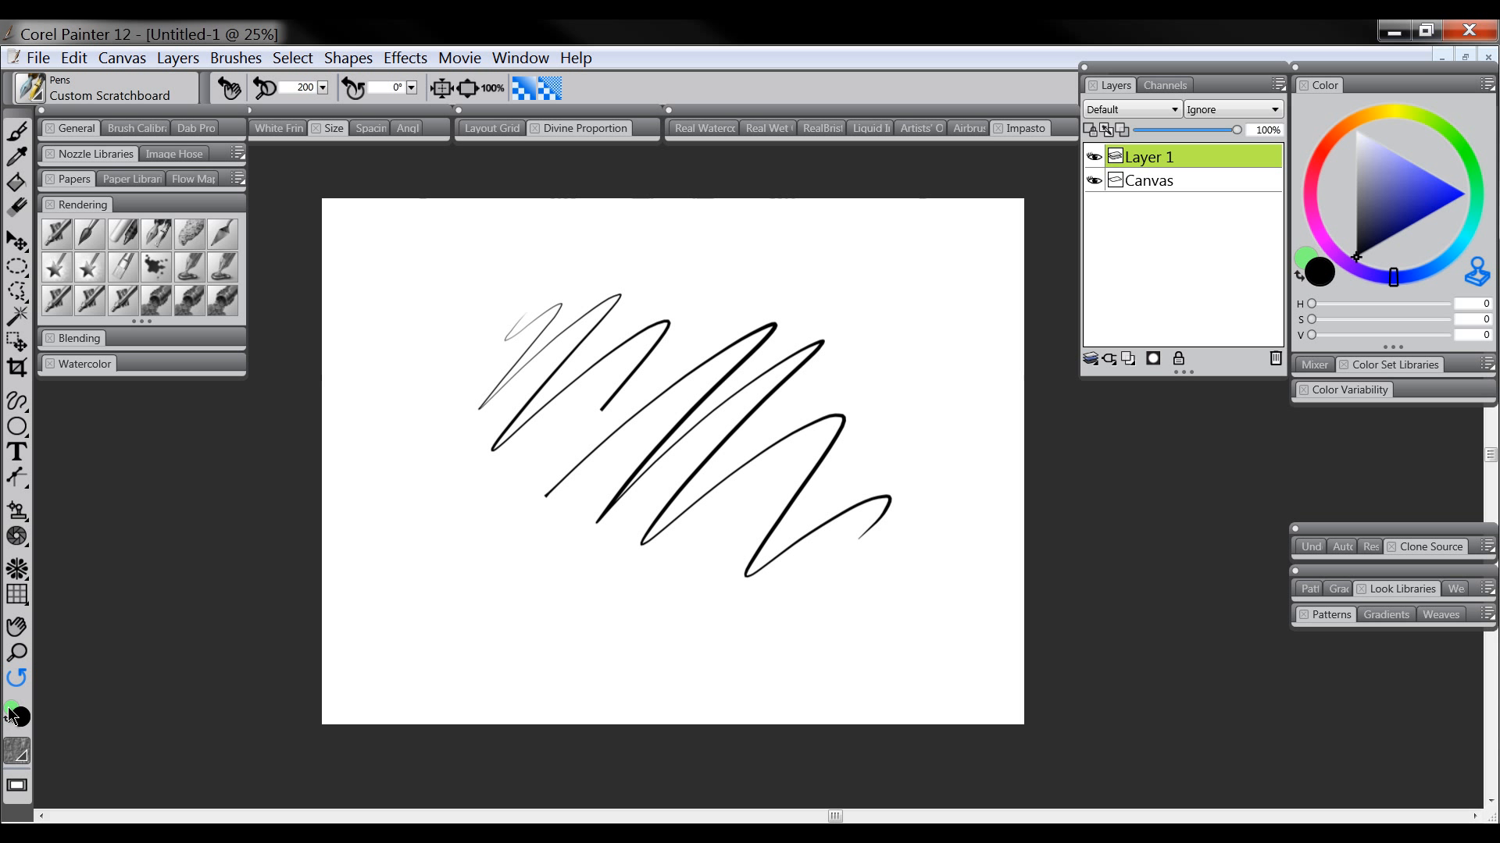
# - Set the additional color to white from the basic colors
pyautogui.click(8, 717)
pyautogui.click(12, 709)
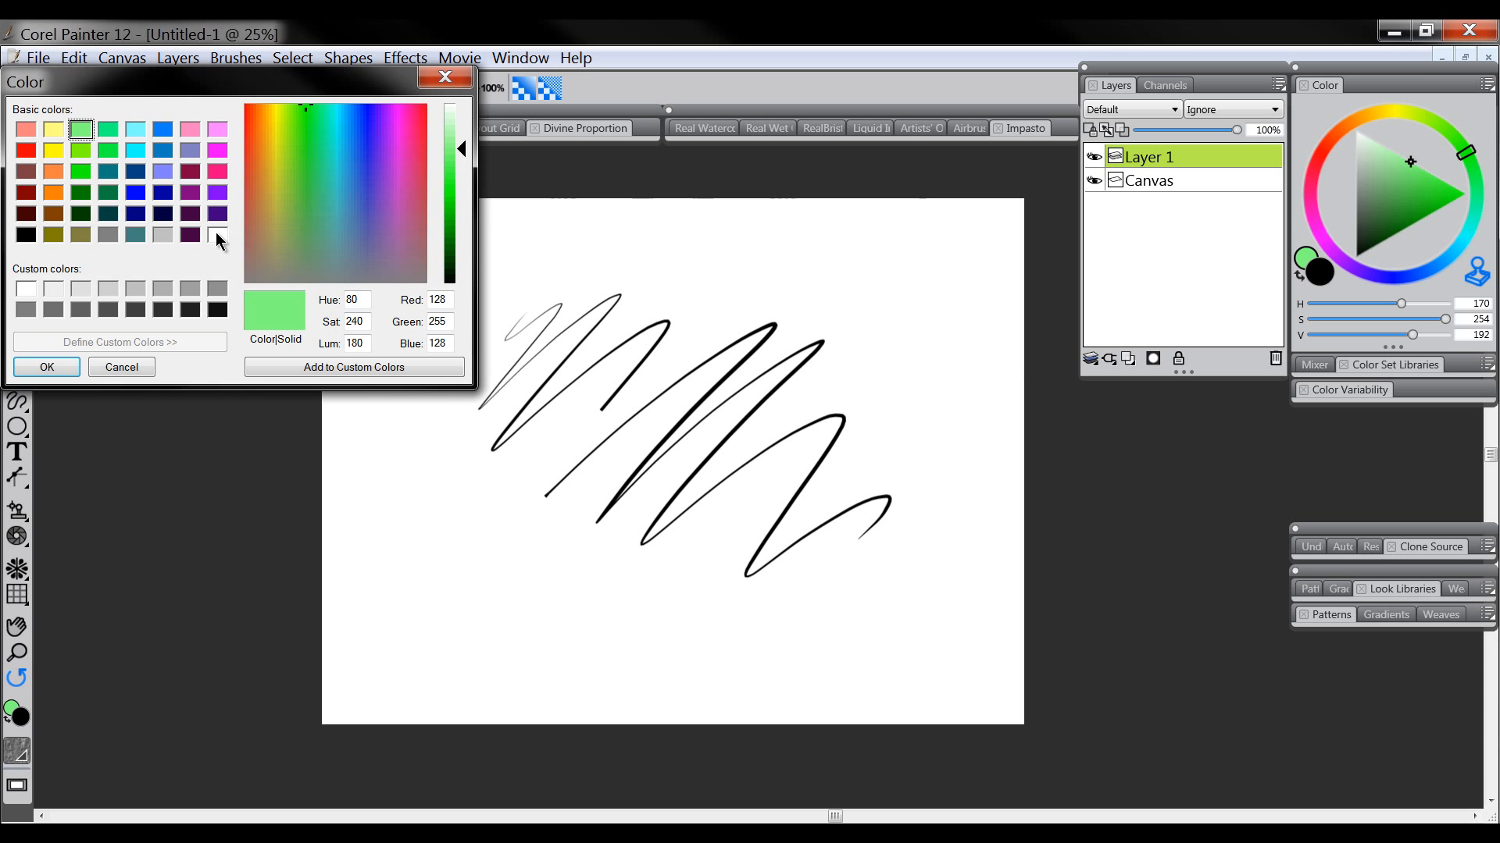
pyautogui.click(217, 234)
pyautogui.click(68, 373)
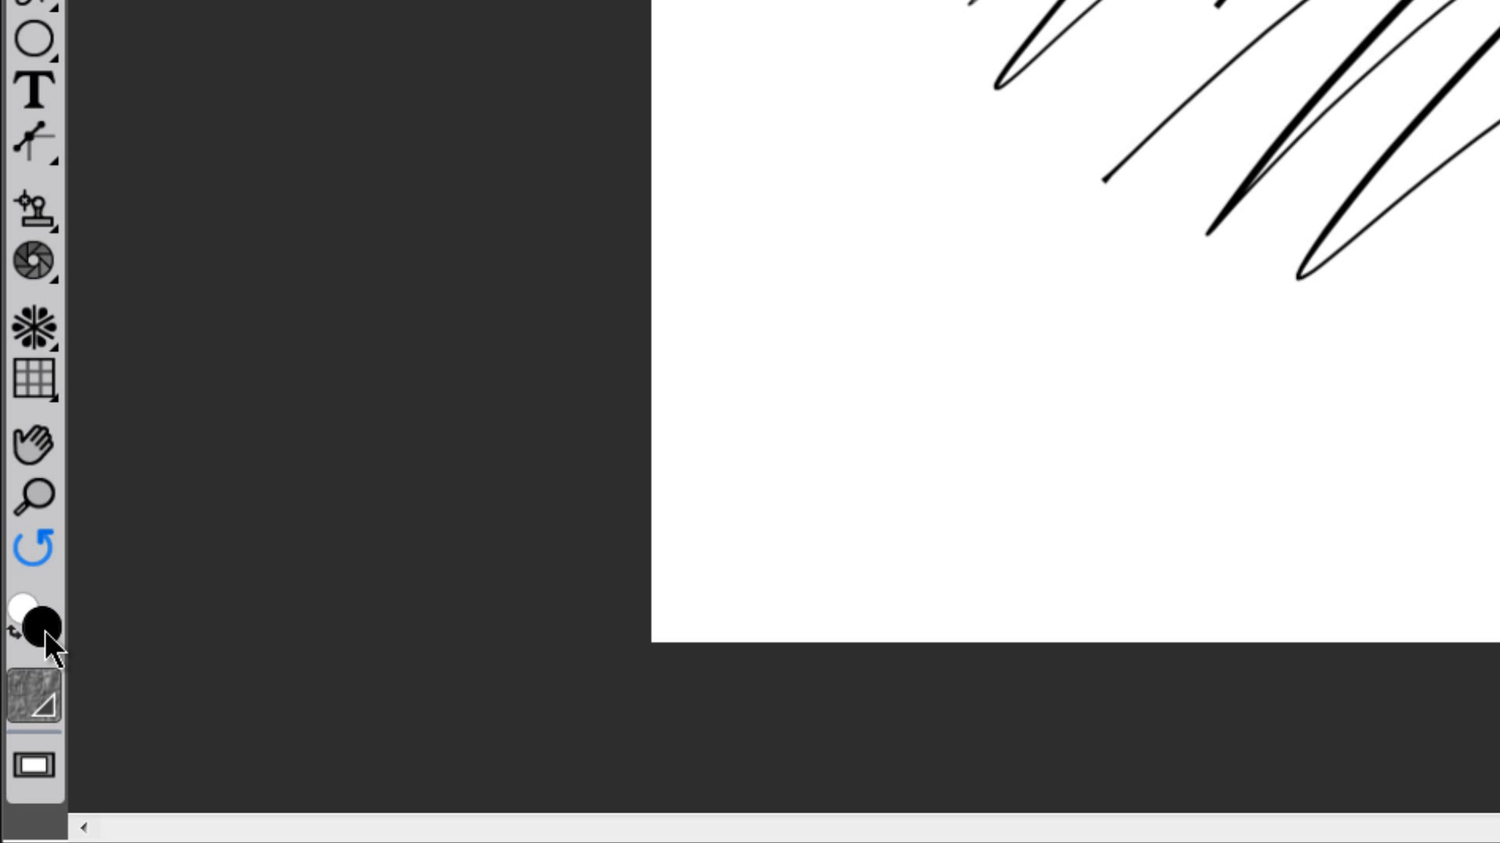
# - Examine the paper texture library, the current paper's scale, contrast and brightness settings, and the list of paper panels
pyautogui.click(49, 699)
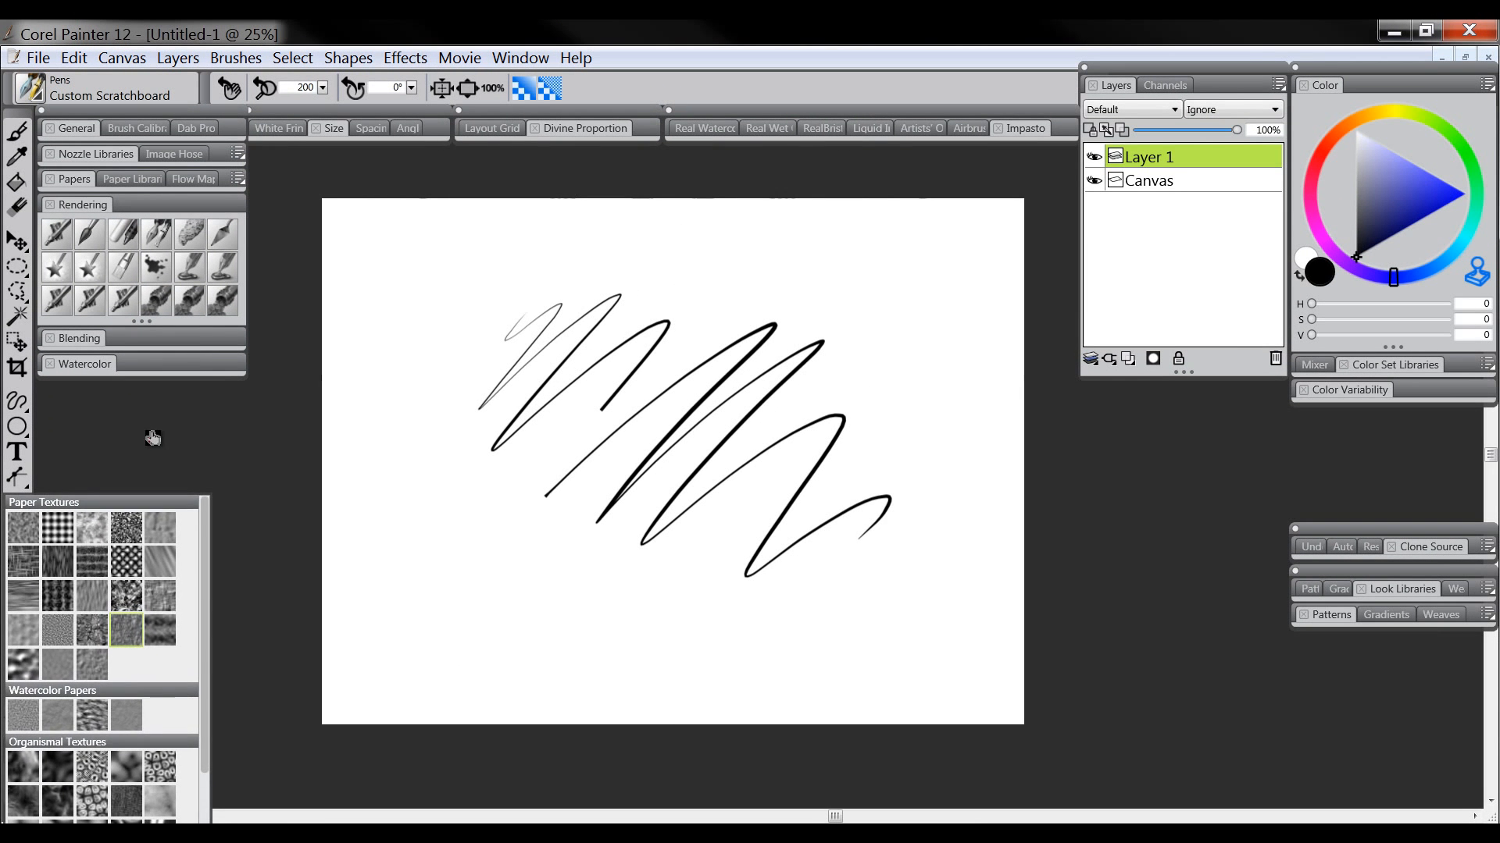
pyautogui.click(152, 434)
pyautogui.click(77, 179)
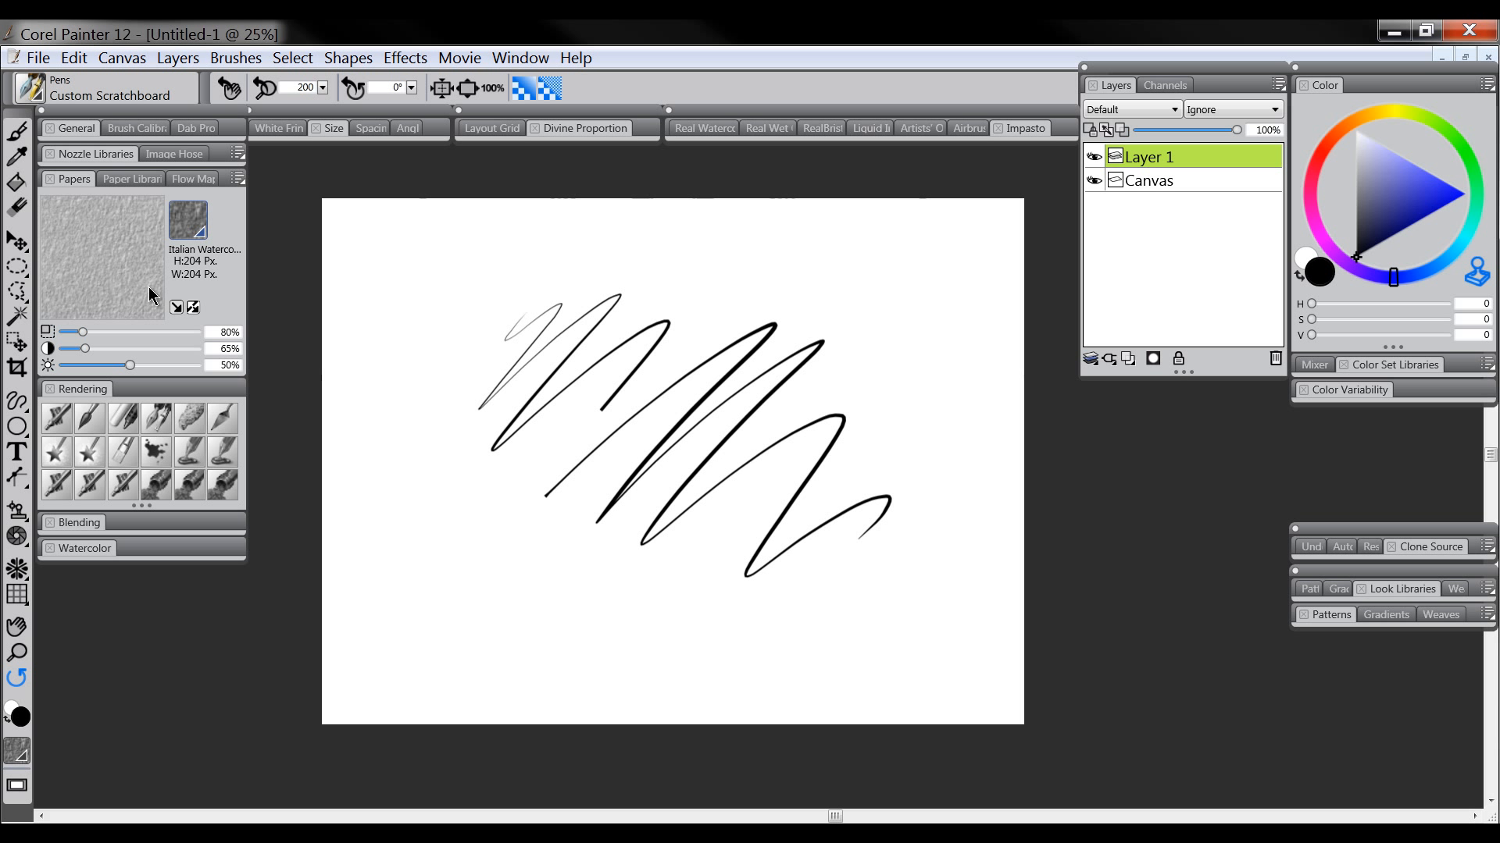
pyautogui.click(517, 58)
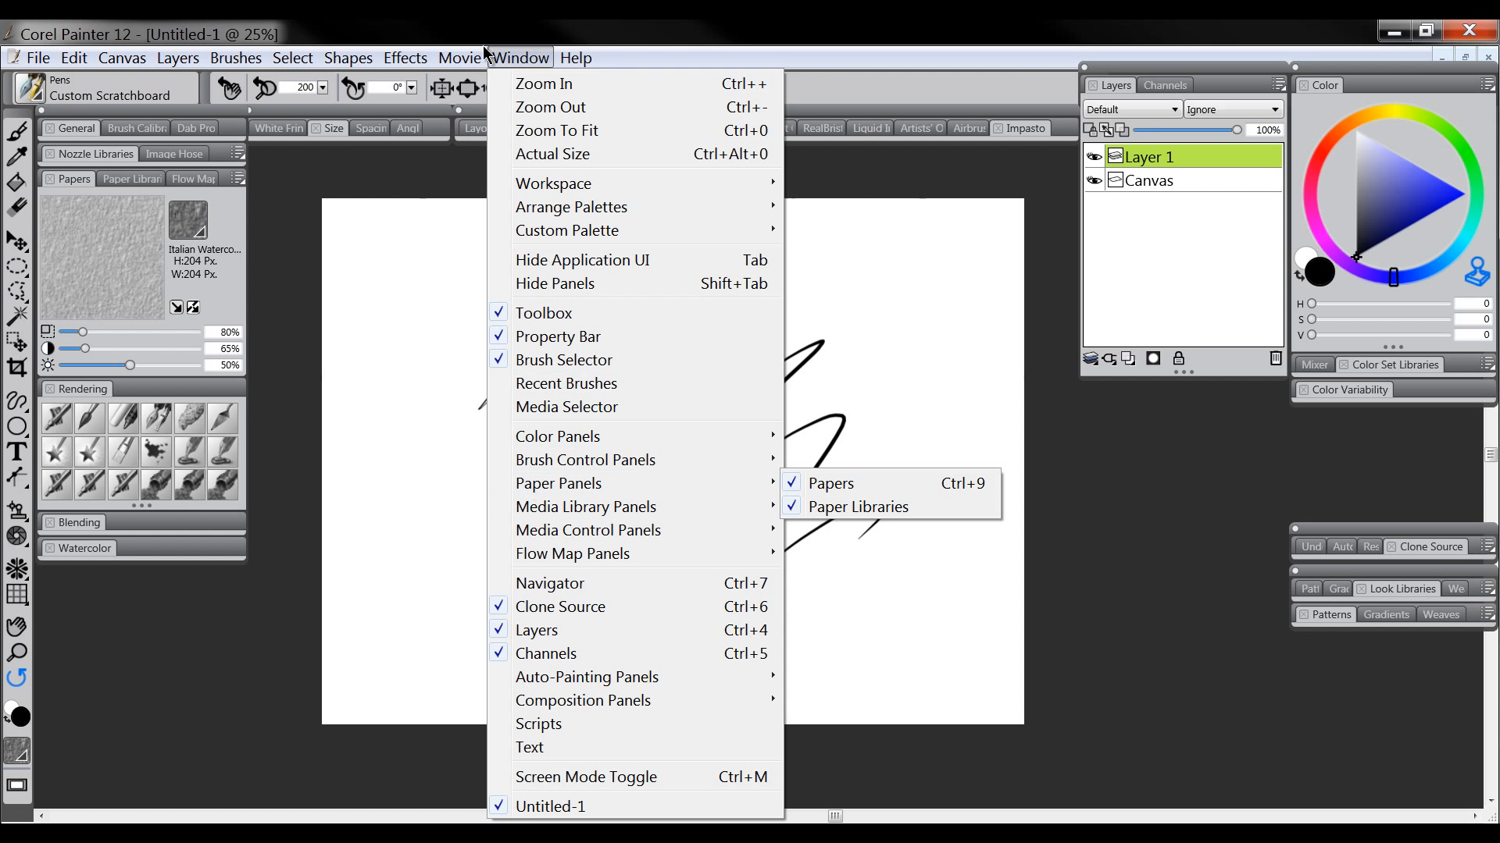
pyautogui.click(507, 54)
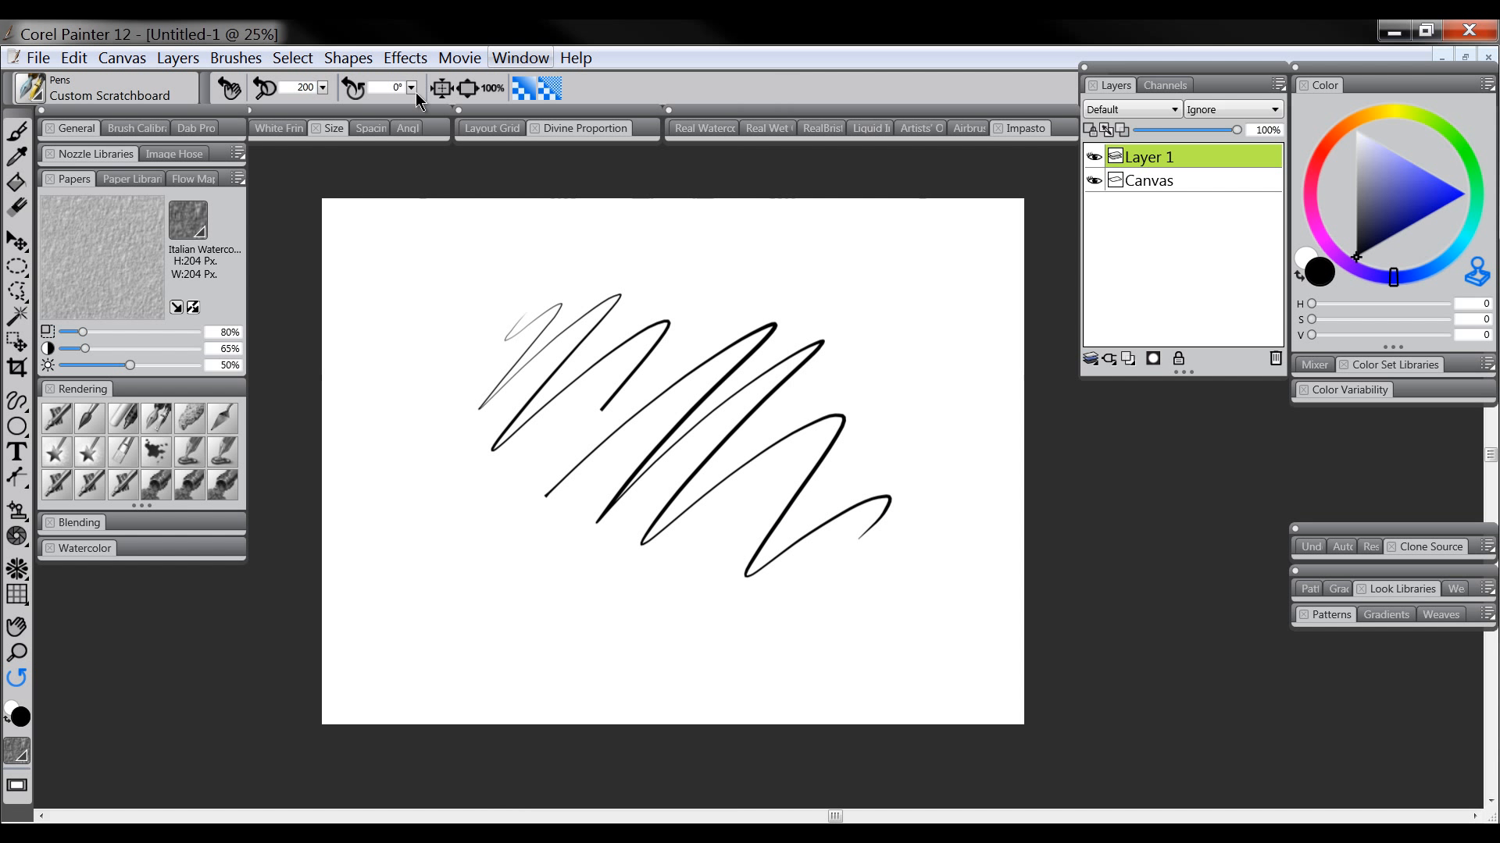
pyautogui.click(78, 179)
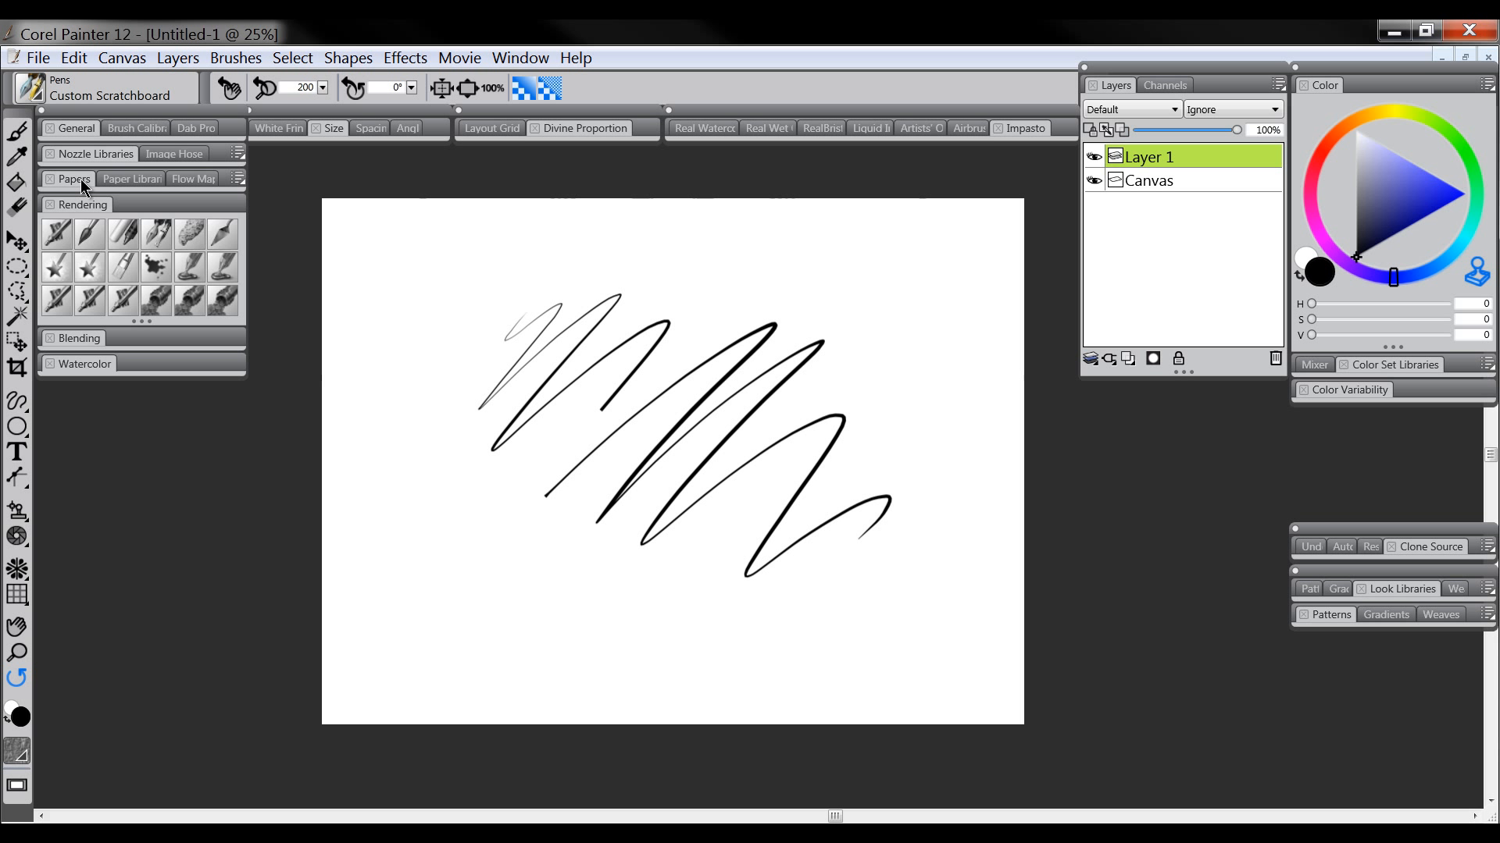
# - Toggle the document repeatedly between full-screen and windowed mode, ending in windowed mode
pyautogui.click(19, 789)
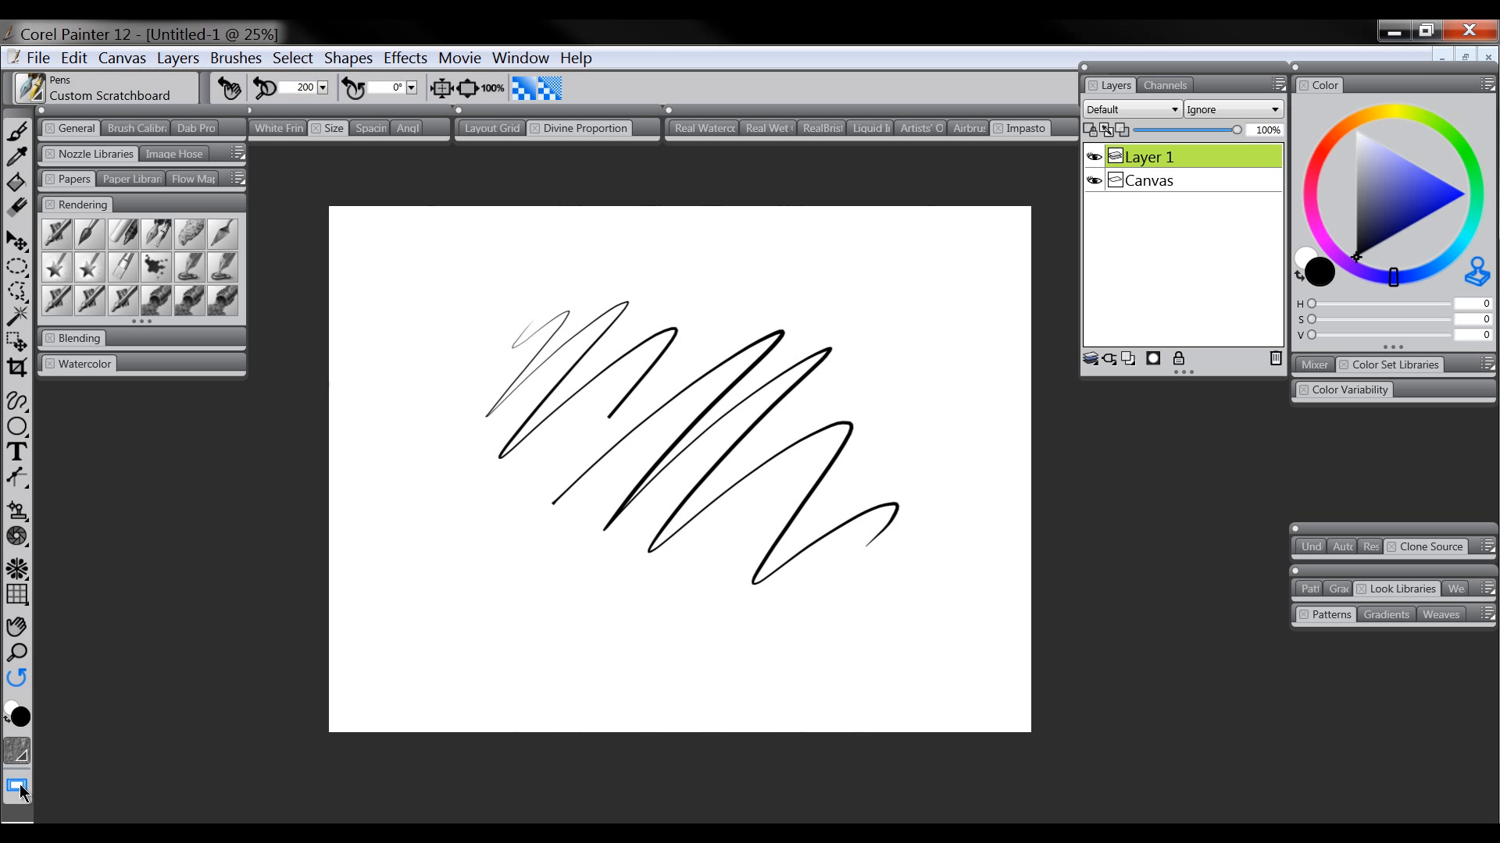
pyautogui.click(19, 788)
pyautogui.click(20, 789)
pyautogui.click(19, 789)
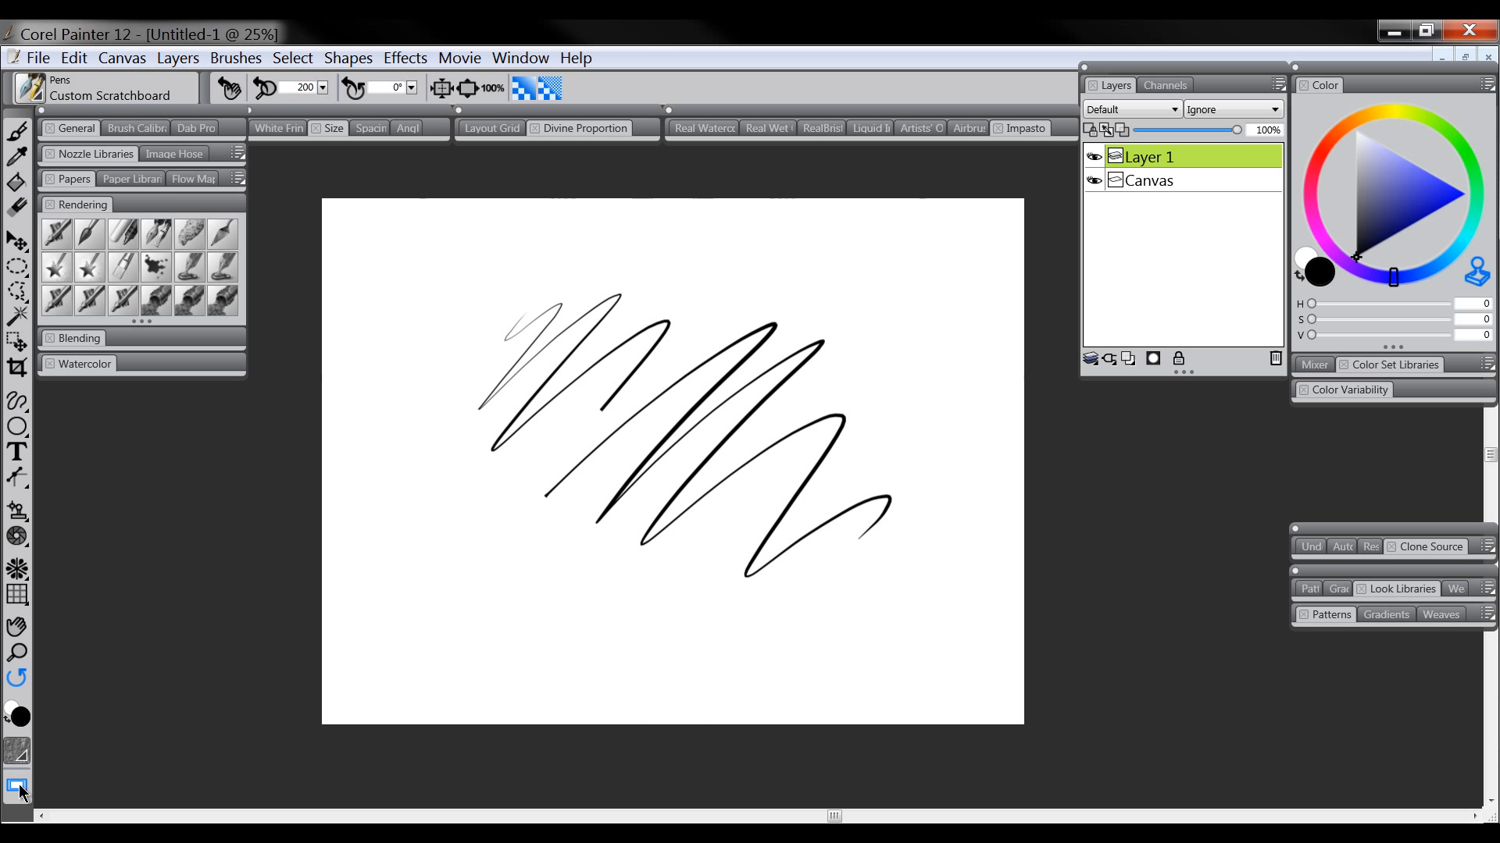
pyautogui.click(19, 789)
pyautogui.click(19, 789)
pyautogui.click(20, 789)
pyautogui.click(19, 789)
pyautogui.click(19, 789)
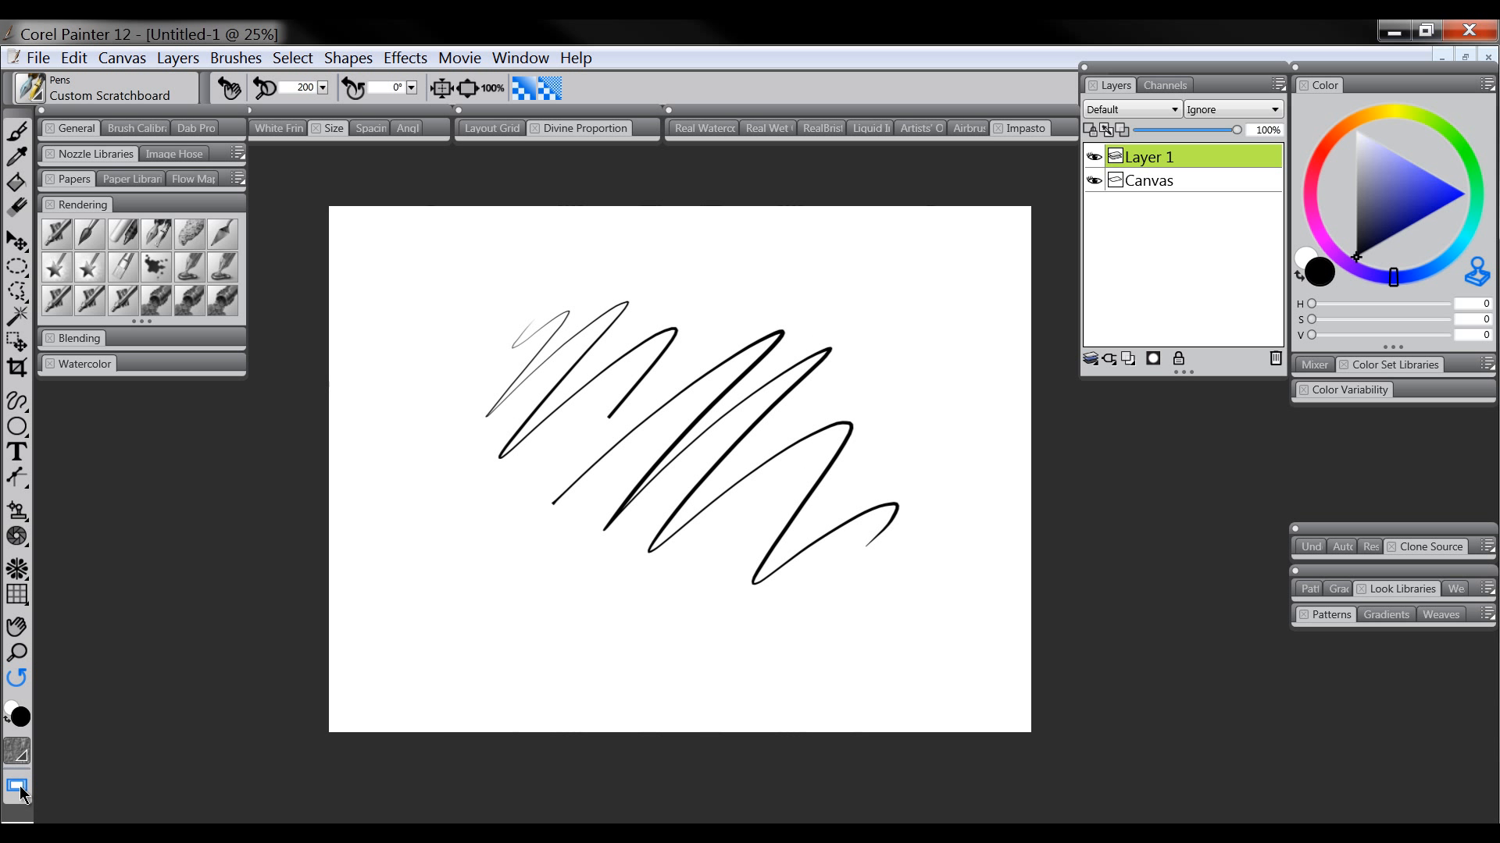
pyautogui.click(19, 789)
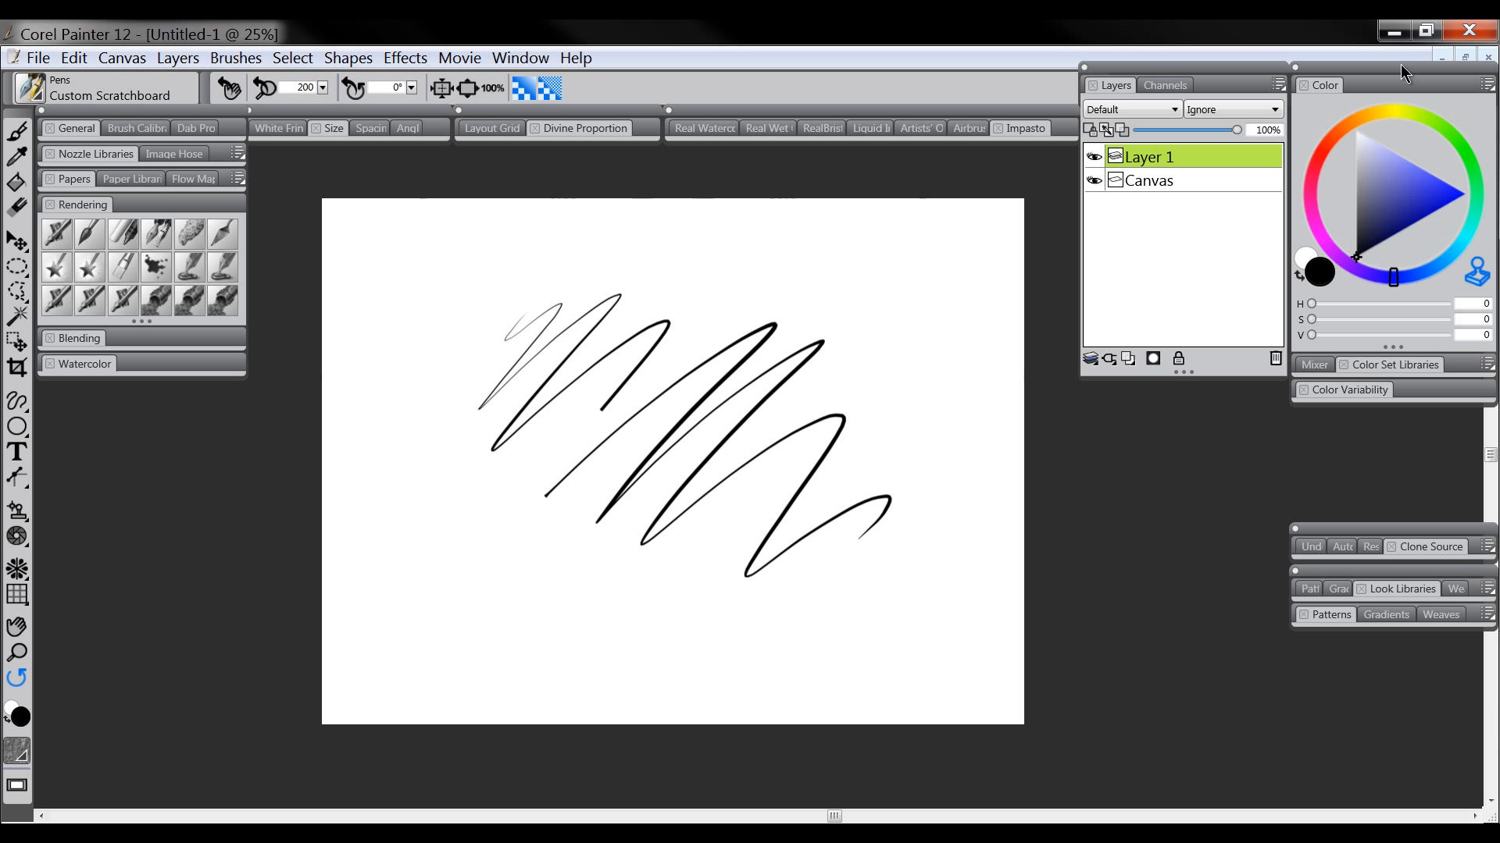
# - Restore the document to a floating window and, with the palettes temporarily hidden, move it clear of them before showing them again
pyautogui.click(1465, 58)
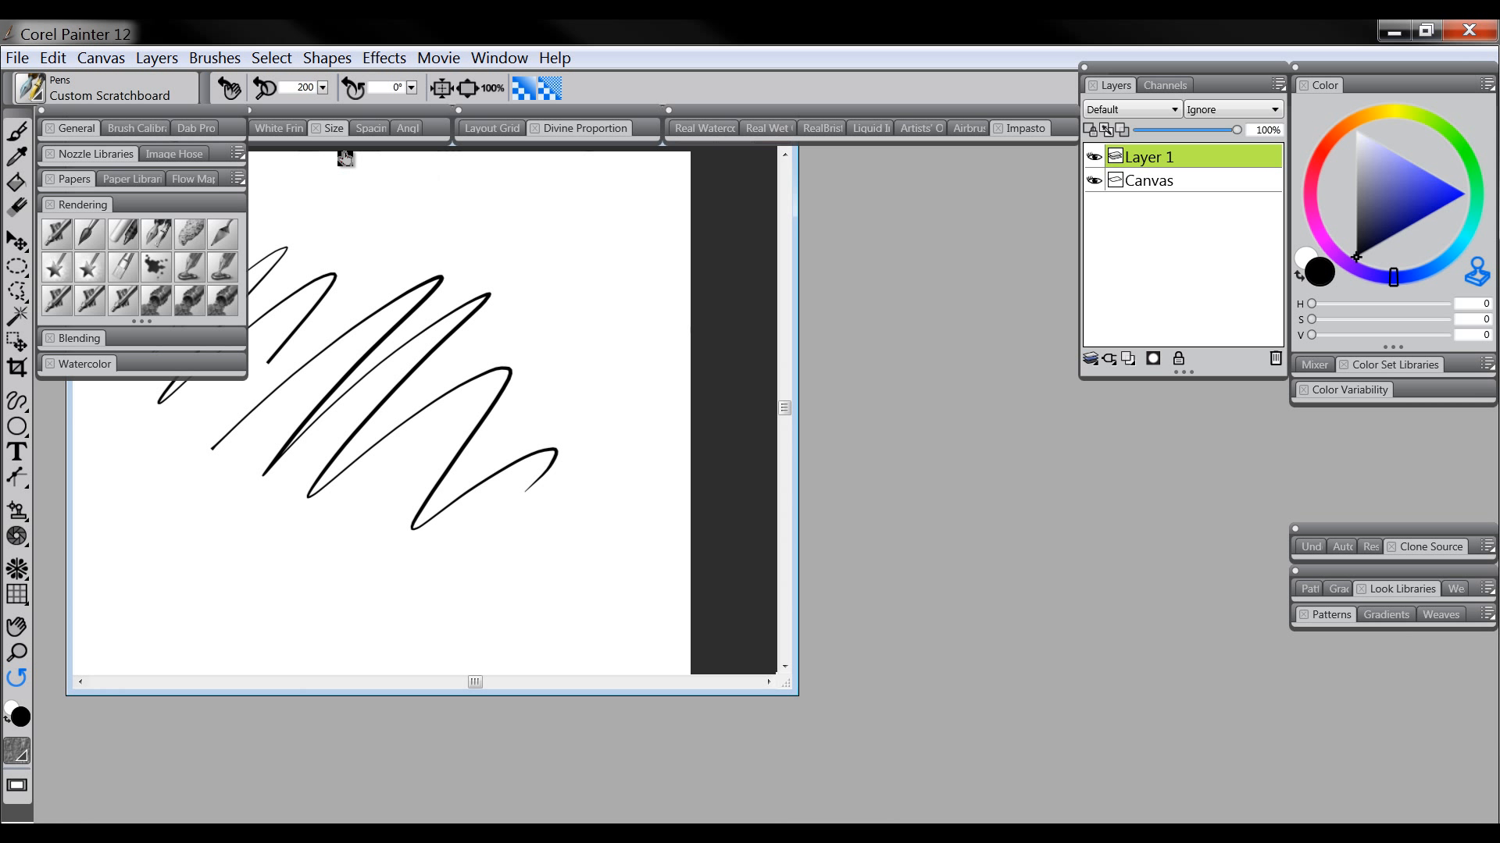
pyautogui.press('Tab')
pyautogui.moveTo(293, 108); pyautogui.dragTo(412, 156)
pyautogui.press('Tab')
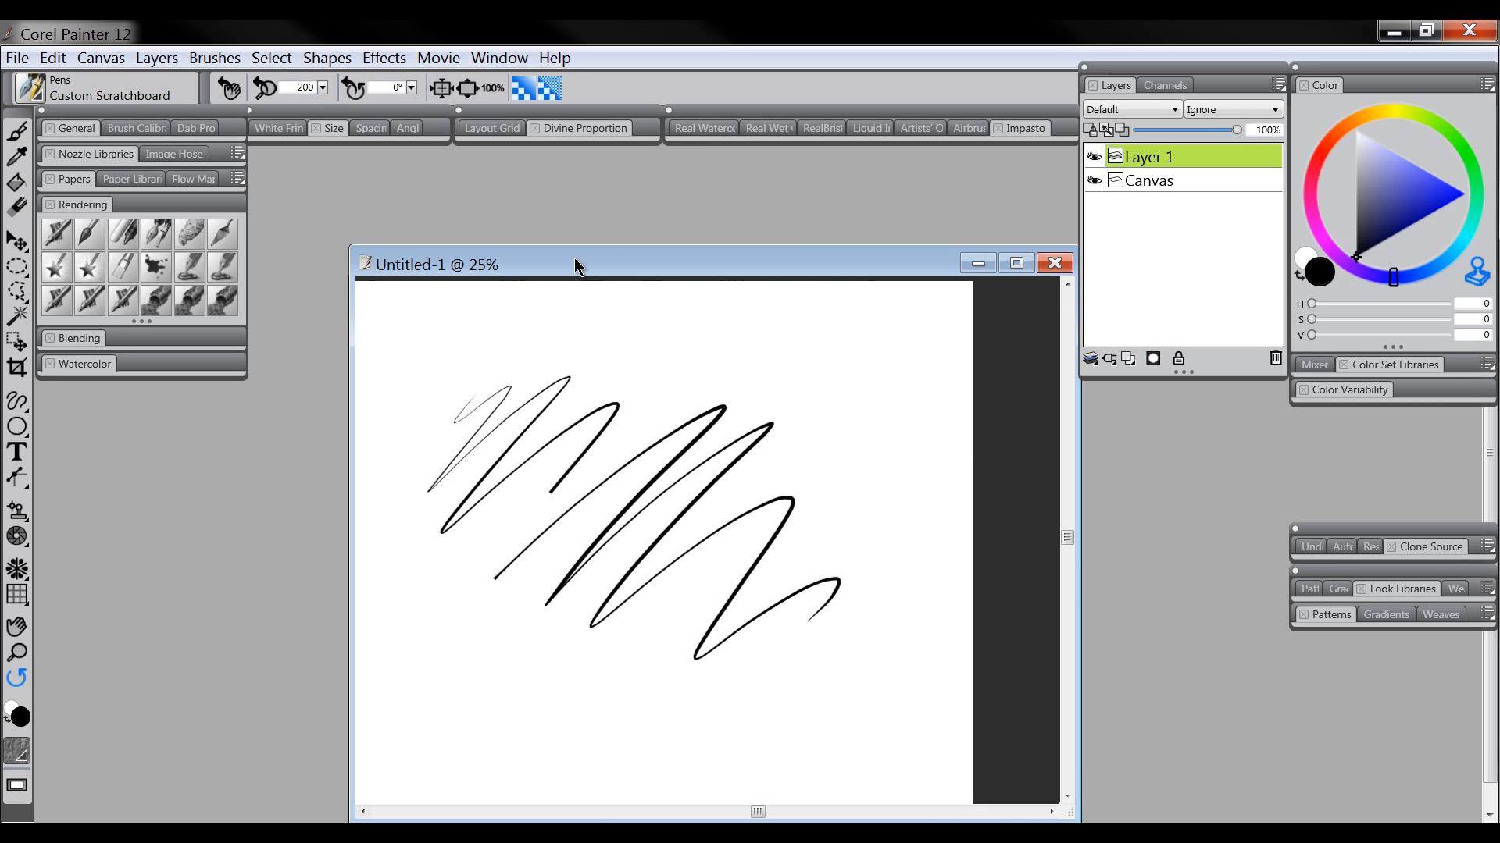
# - Switch the floating document between full-screen and windowed mode several times, finishing as a floating window
pyautogui.click(15, 788)
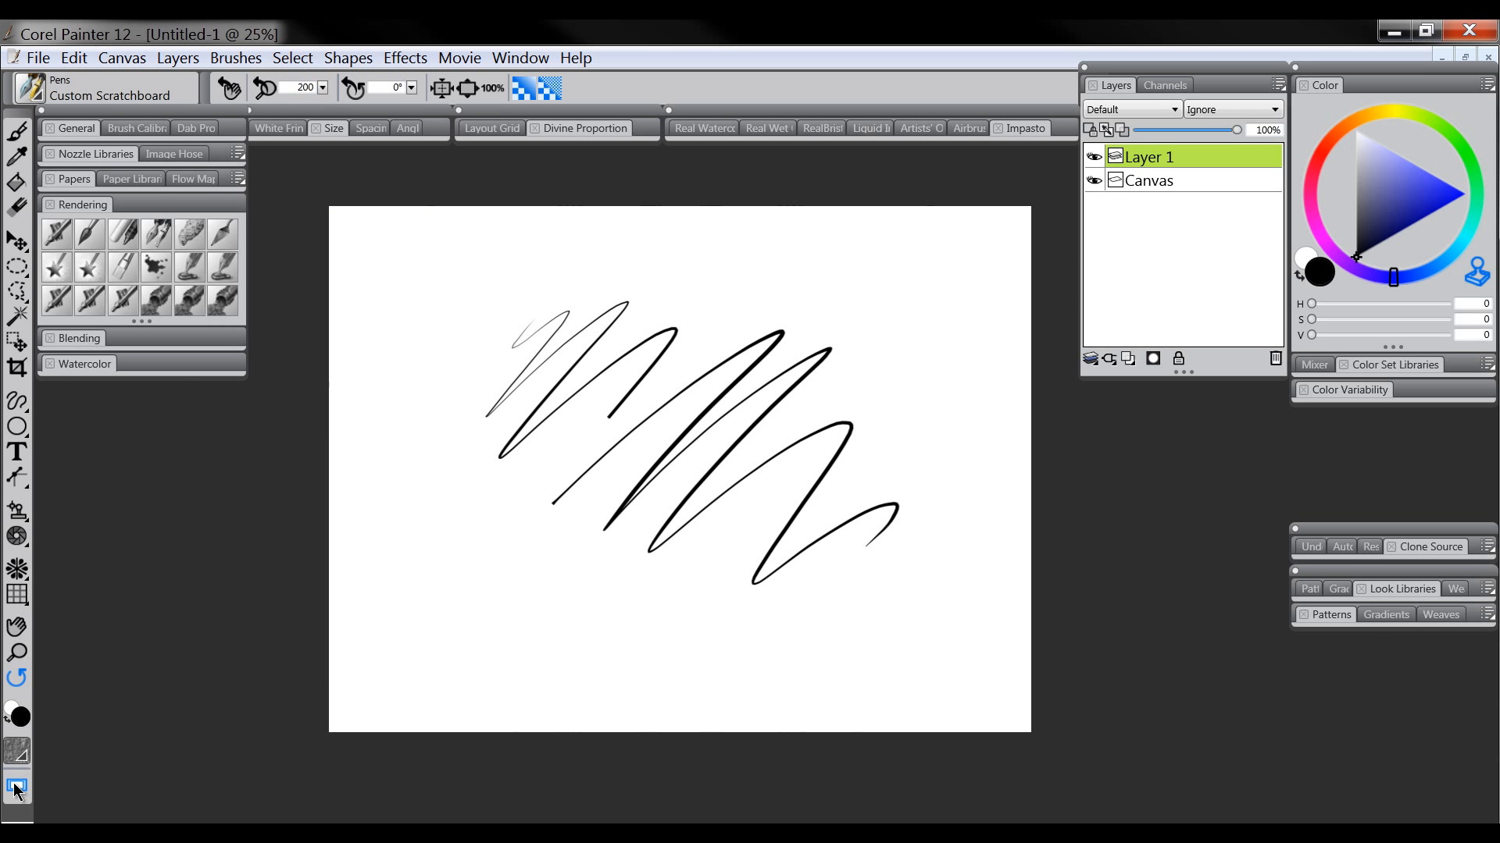
pyautogui.click(19, 789)
pyautogui.click(19, 789)
pyautogui.click(21, 790)
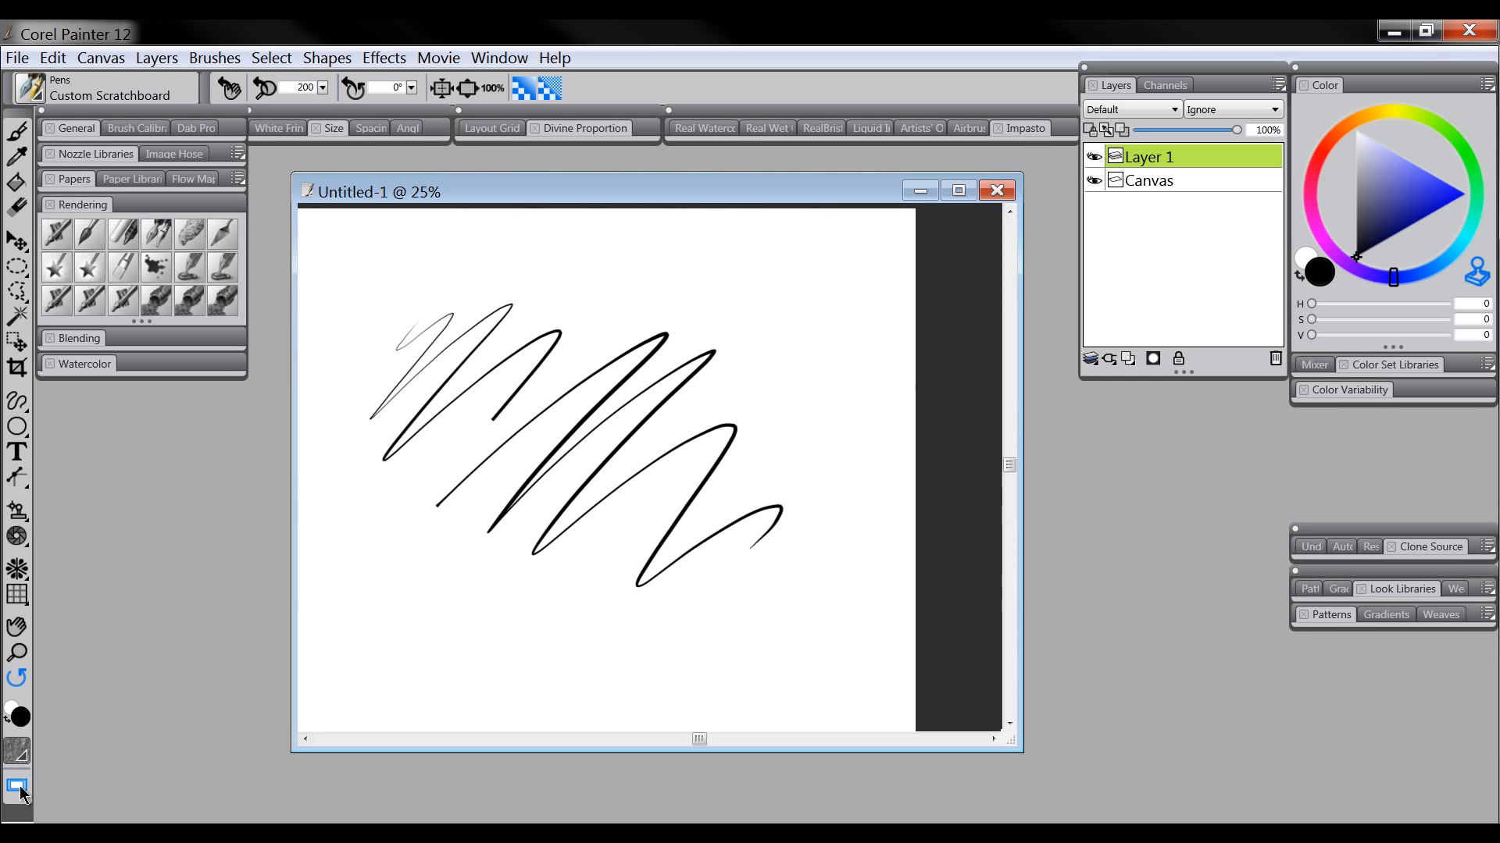
pyautogui.click(22, 791)
pyautogui.click(23, 791)
pyautogui.click(23, 790)
pyautogui.click(23, 790)
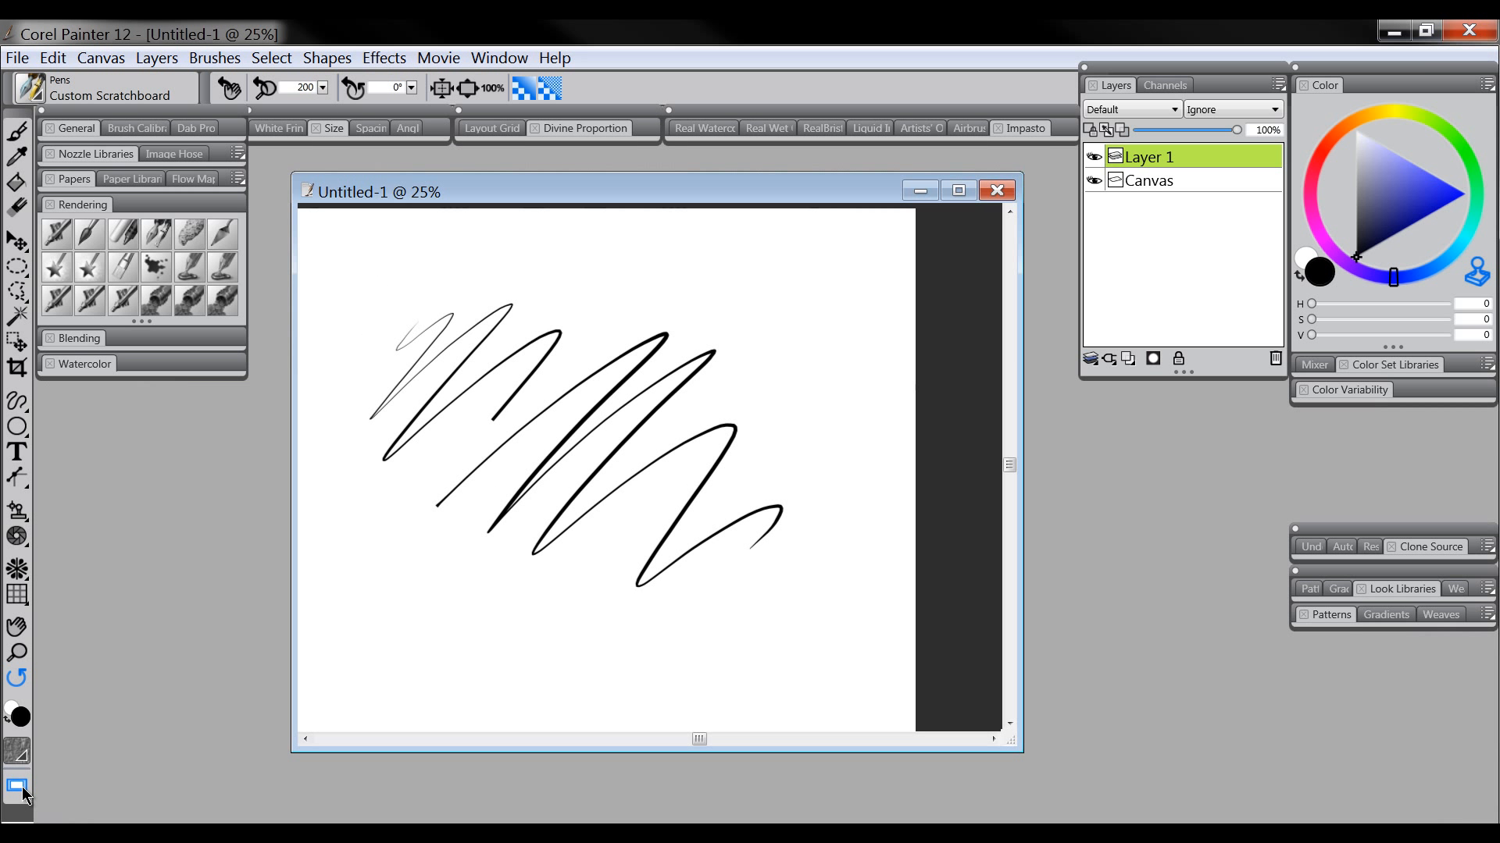
pyautogui.click(22, 790)
pyautogui.click(23, 790)
pyautogui.click(23, 791)
pyautogui.click(22, 791)
# - Maximize the document window and shift the page slightly within it using the Grabber
pyautogui.click(962, 189)
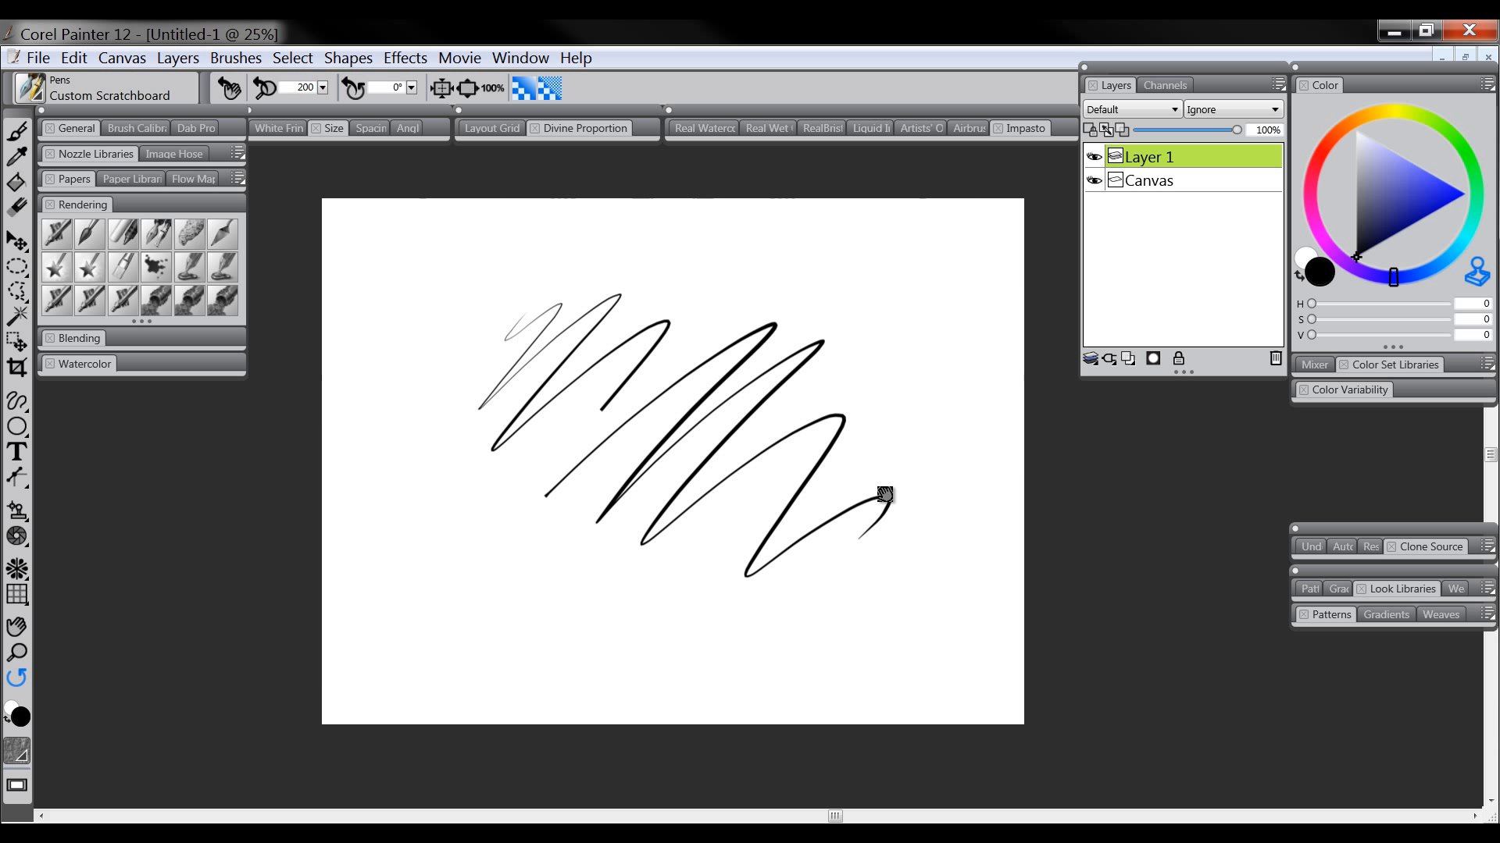
pyautogui.moveTo(888, 499)
pyautogui.mouseDown()
pyautogui.moveTo(848, 474)
pyautogui.moveTo(876, 489)
pyautogui.moveTo(866, 498)
pyautogui.mouseUp()
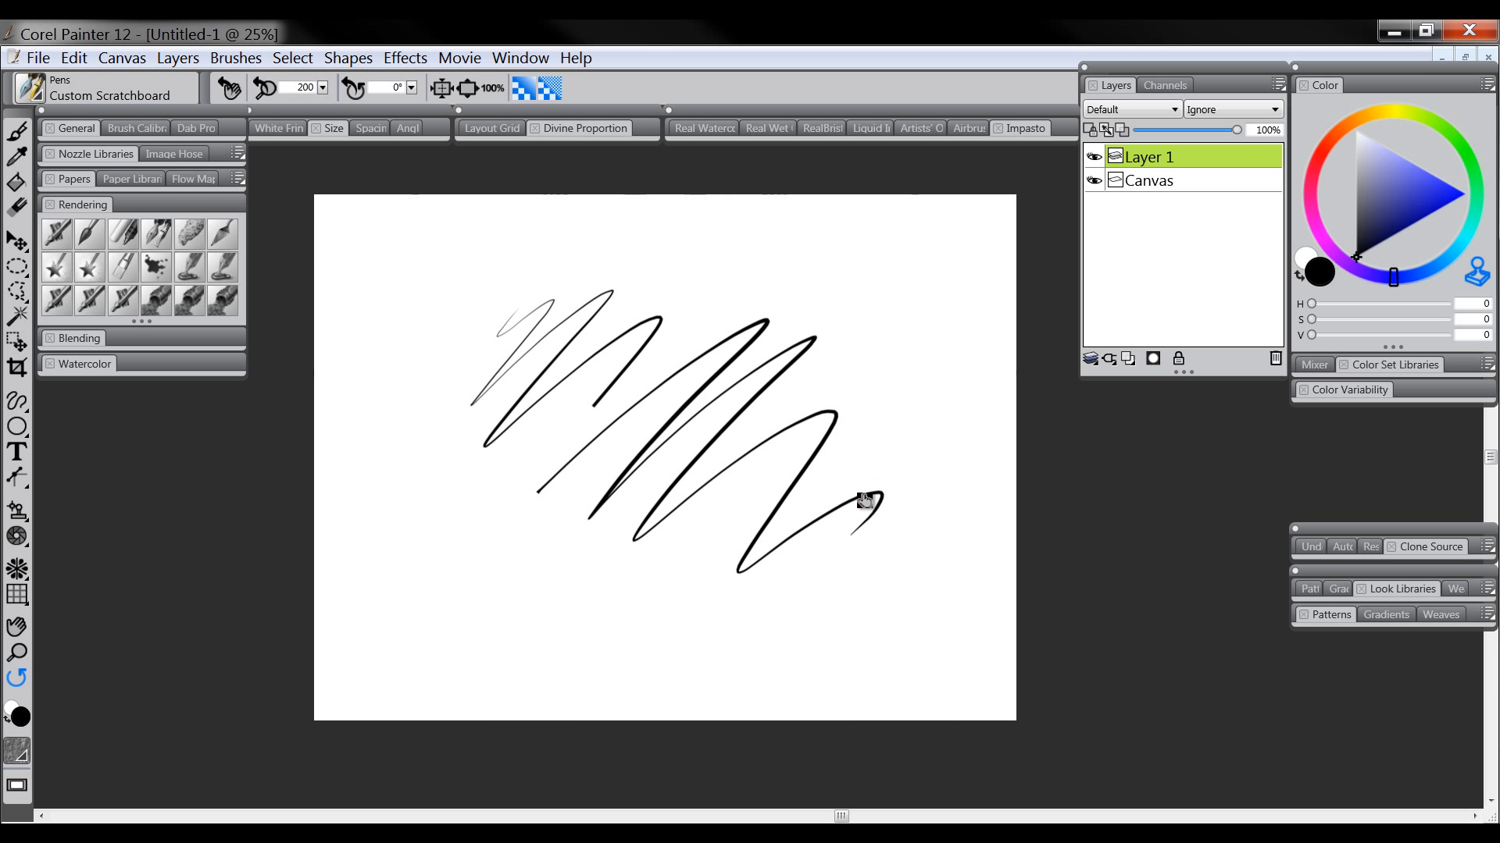